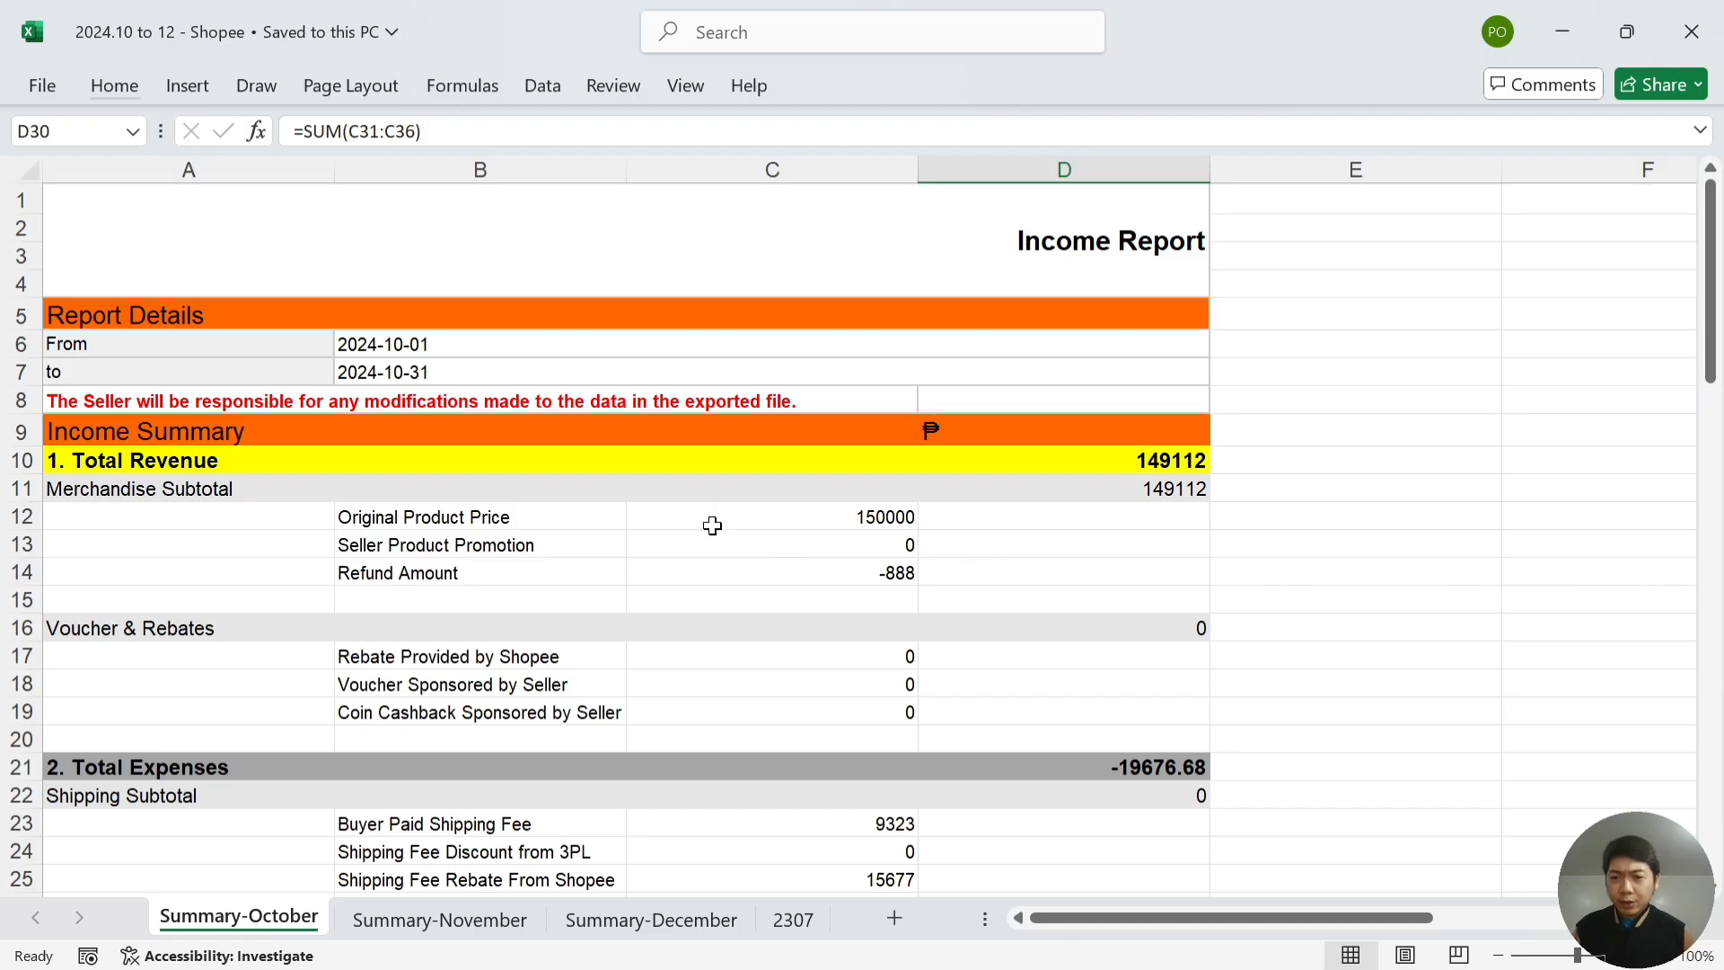
# - Walk down the October report from revenue through fees to withholding tax -653.68 and total released 129435.32
pyautogui.click(831, 516)
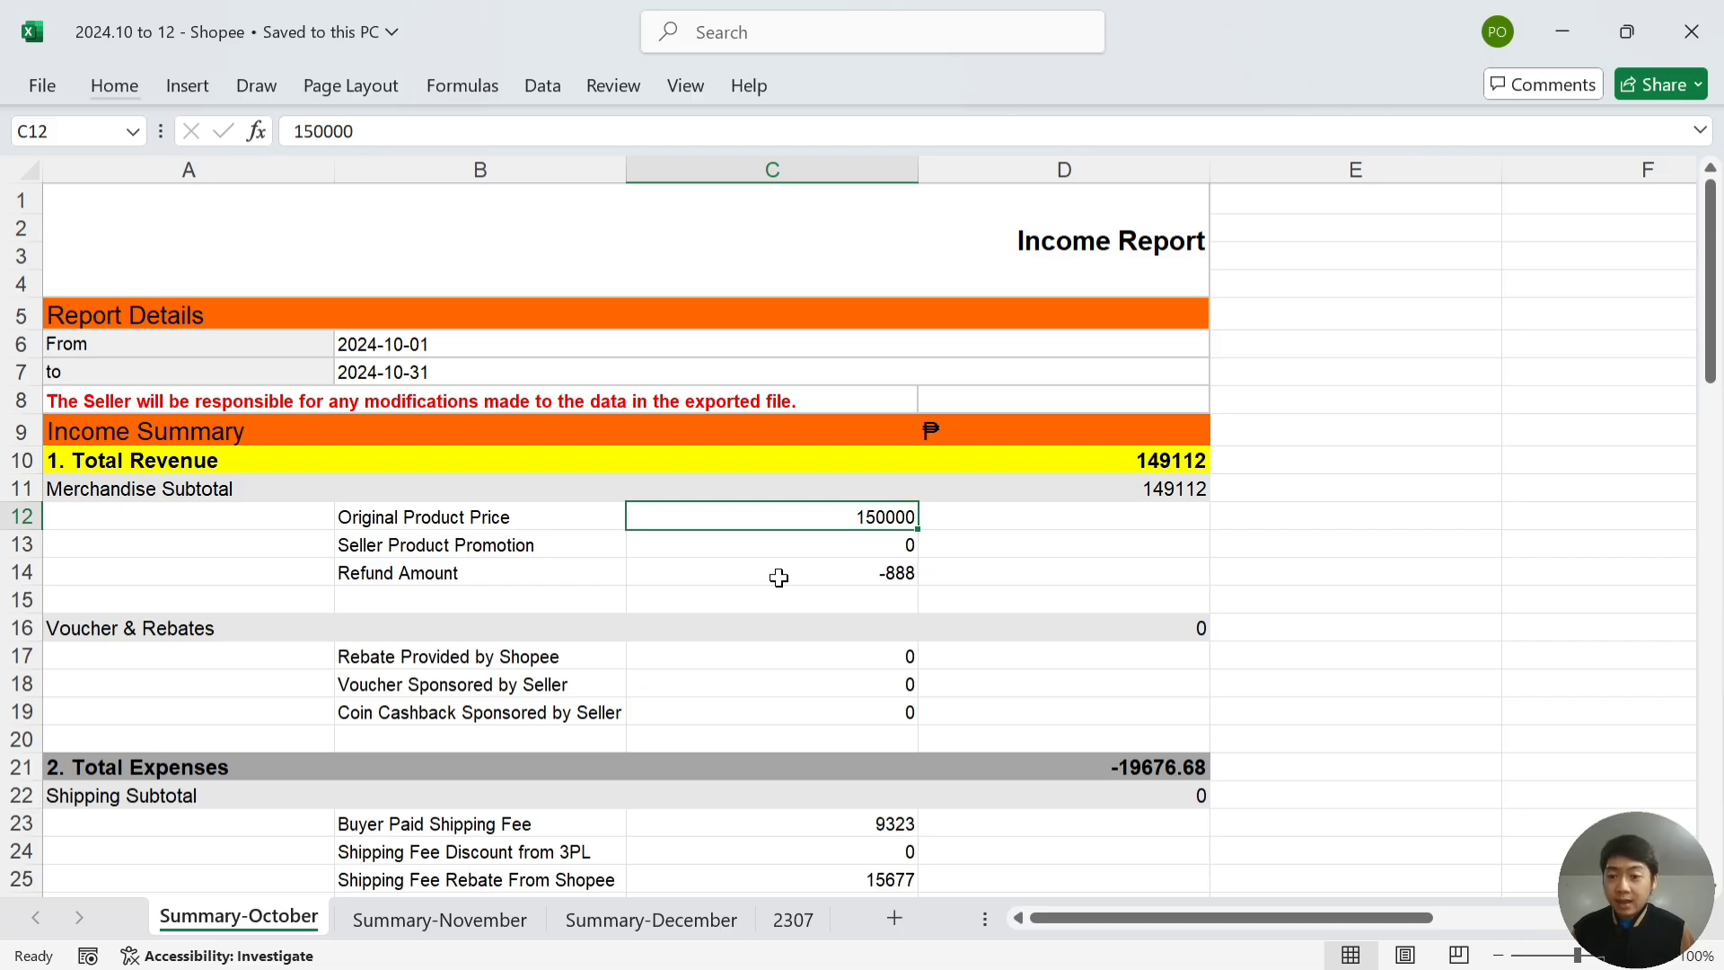
pyautogui.press('Down')
pyautogui.press('Down')
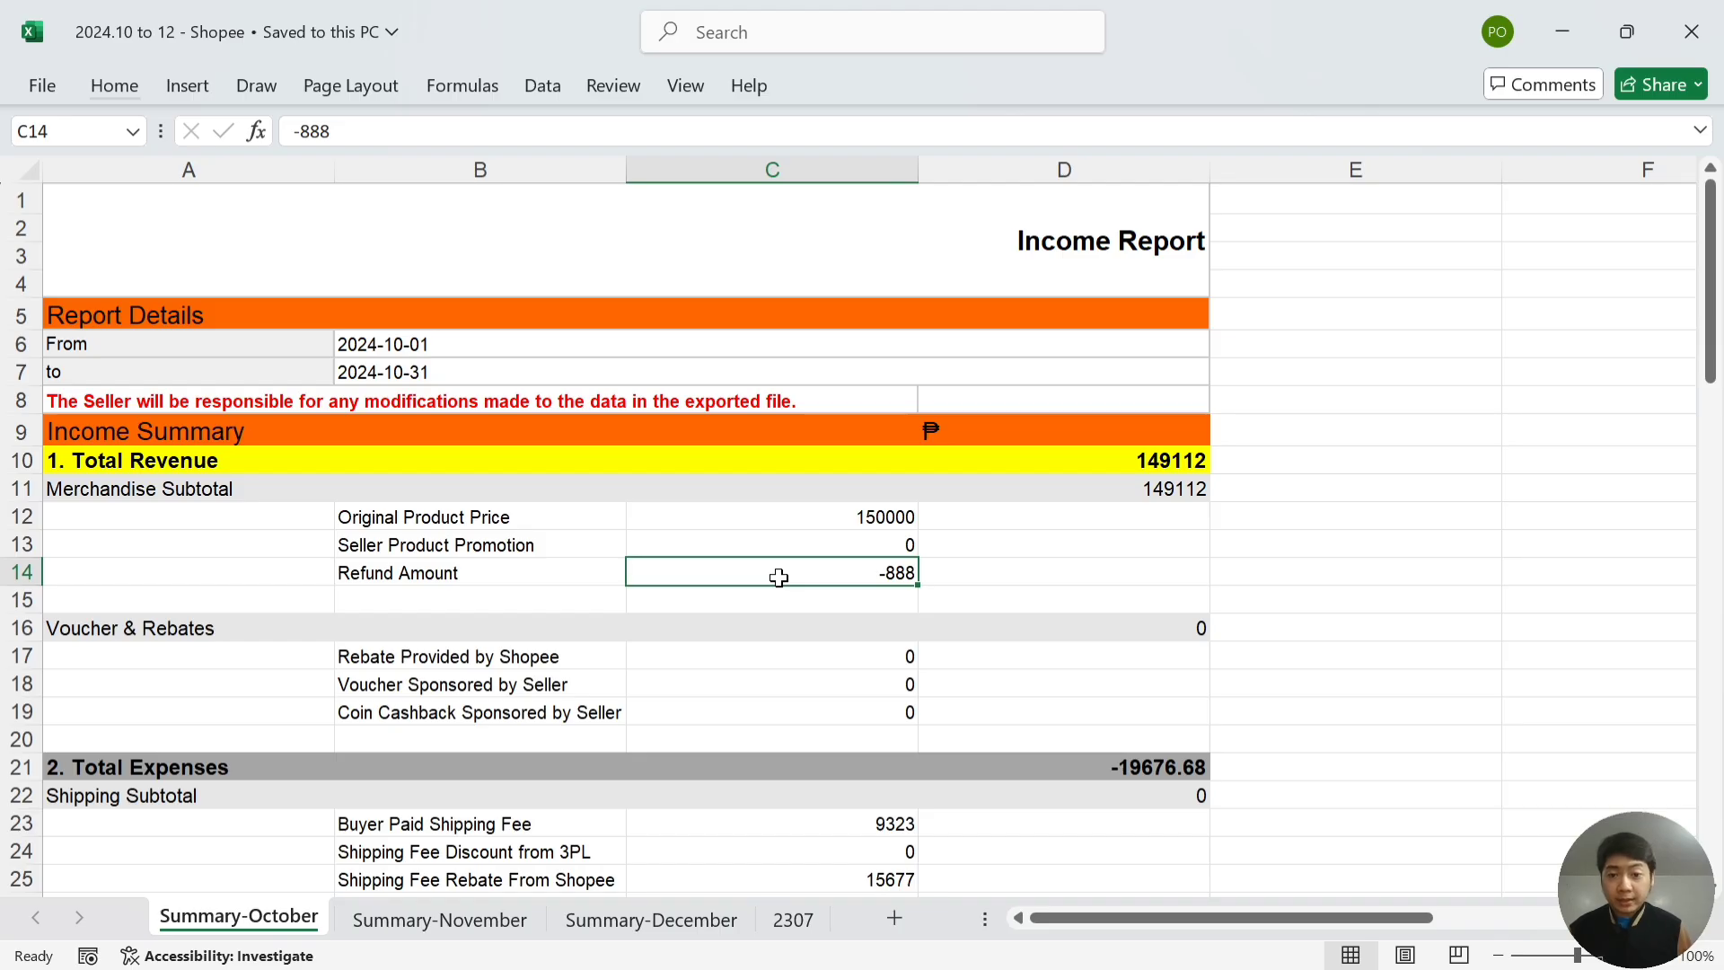
pyautogui.press('Down')
pyautogui.press('Down')
pyautogui.press('Down')
pyautogui.press('Down')
pyautogui.press('Down')
pyautogui.press('Down')
pyautogui.press('Down')
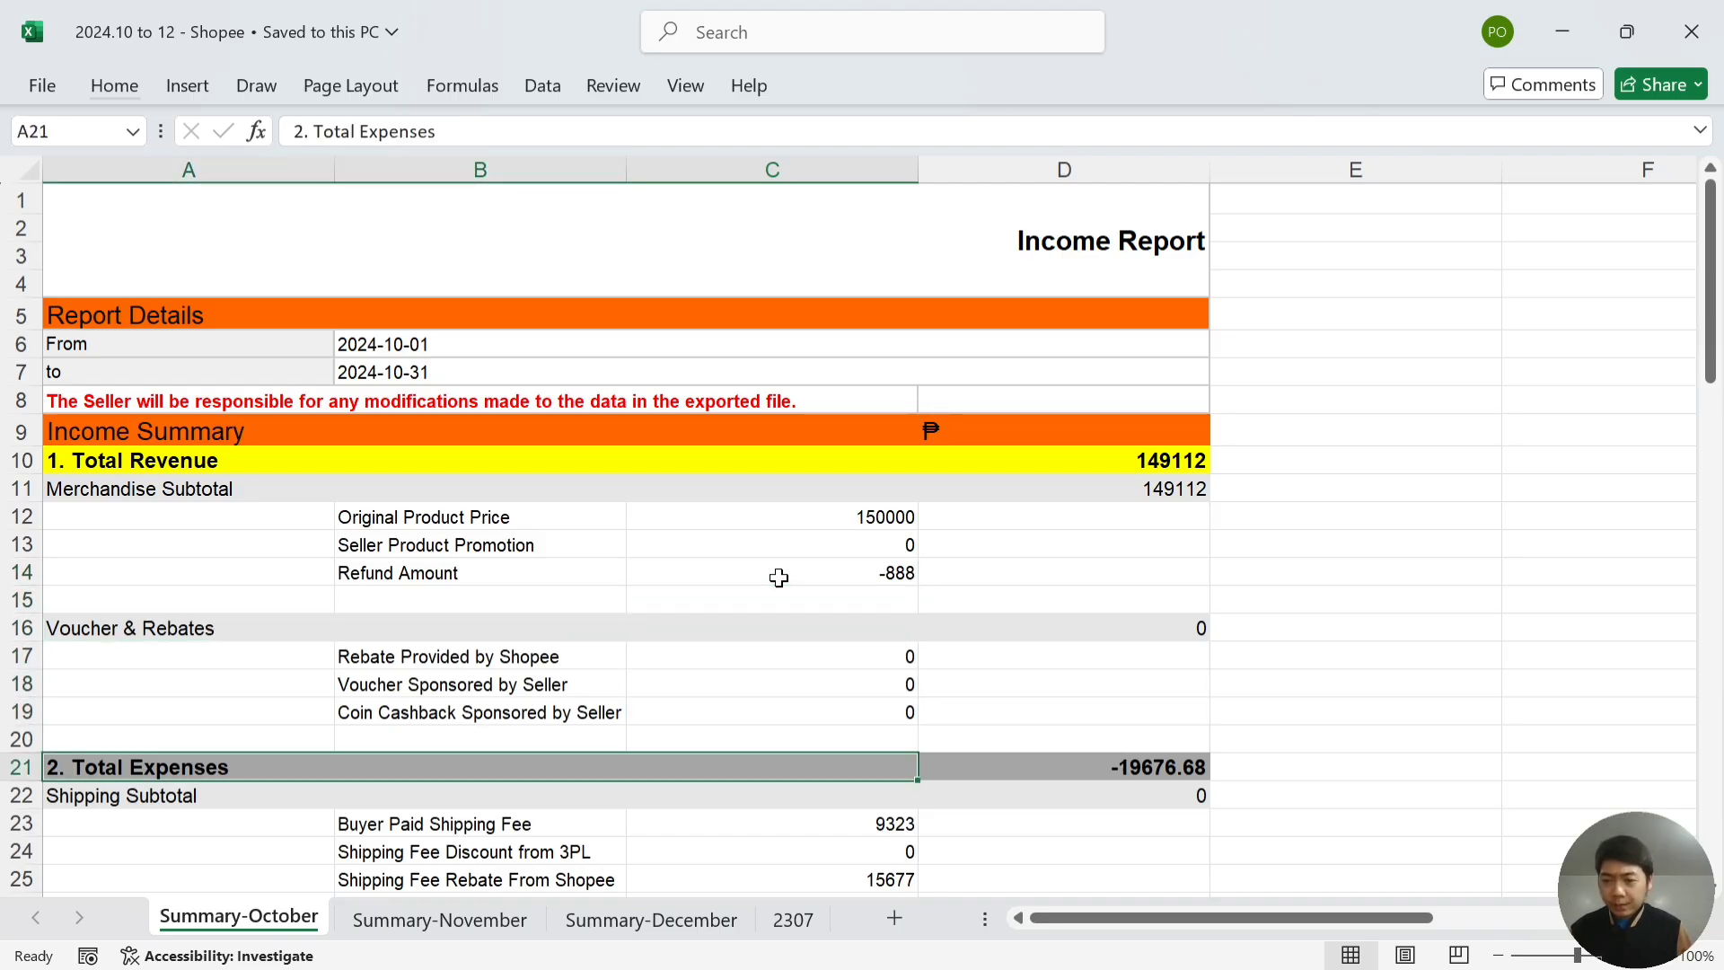
pyautogui.press('Down')
pyautogui.press('Down')
pyautogui.press('Down')
pyautogui.press('Down')
pyautogui.press('Down')
pyautogui.press('Down')
pyautogui.press('Down')
pyautogui.press('Down')
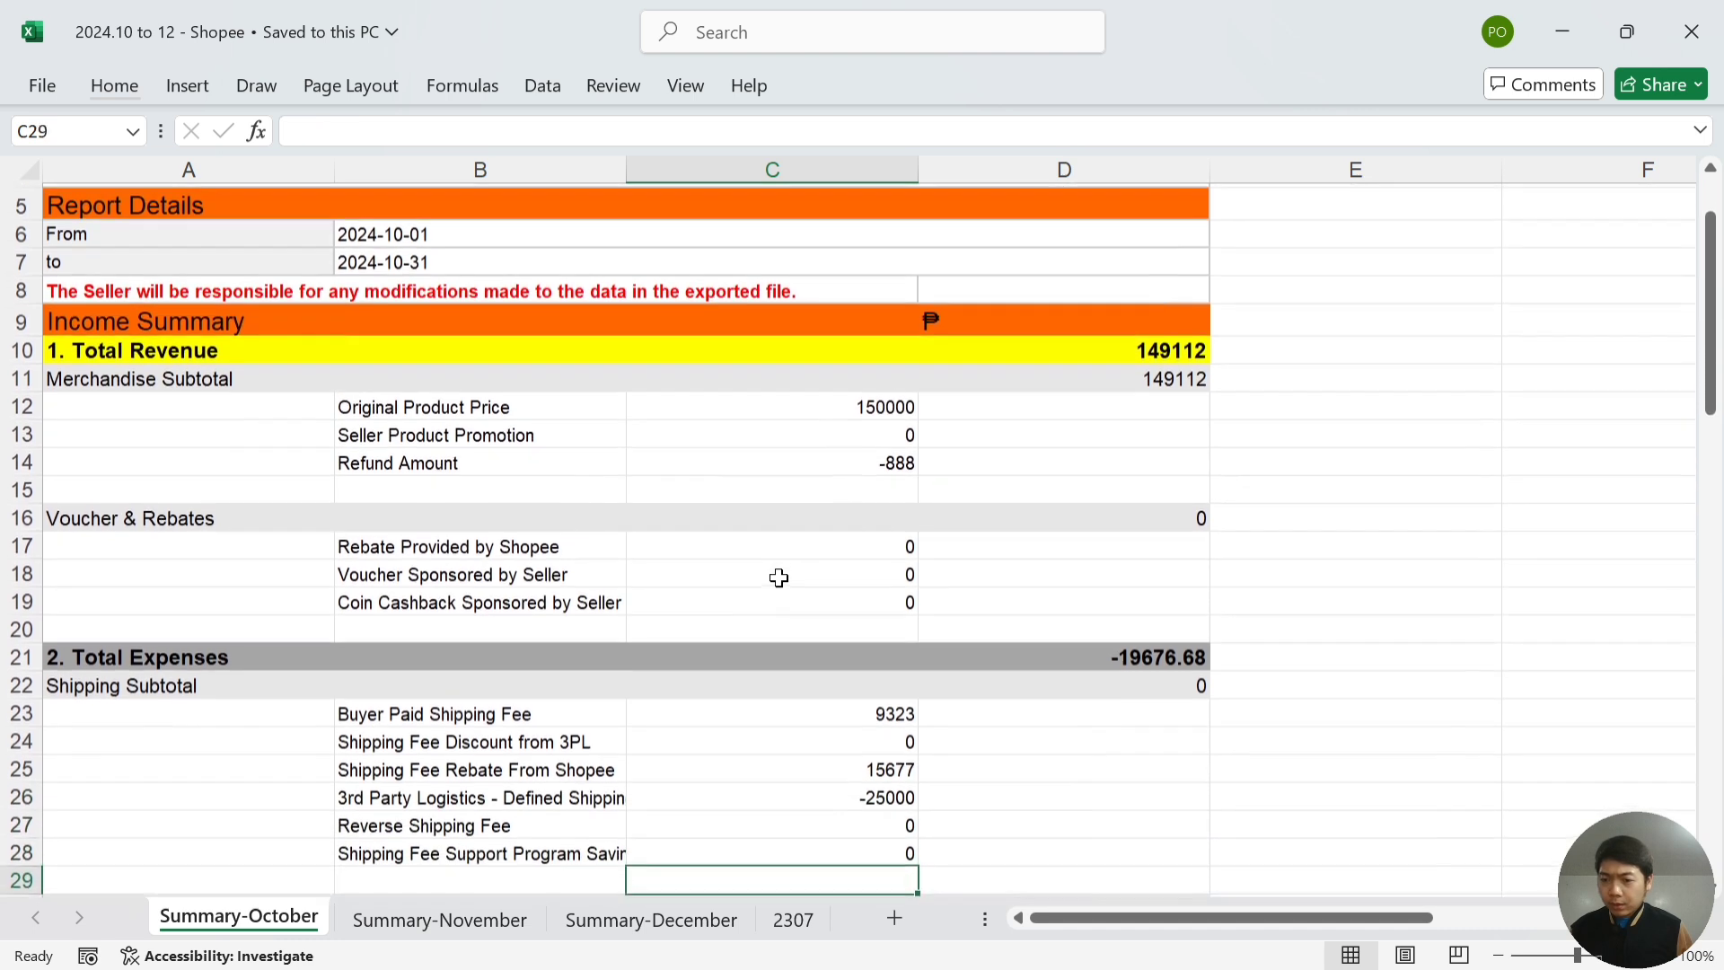
pyautogui.press('Down')
pyautogui.press('Down')
pyautogui.press('Down')
pyautogui.press('Down')
pyautogui.press('Down')
pyautogui.press('Down')
pyautogui.press('Down')
pyautogui.press('Down')
pyautogui.press('Down')
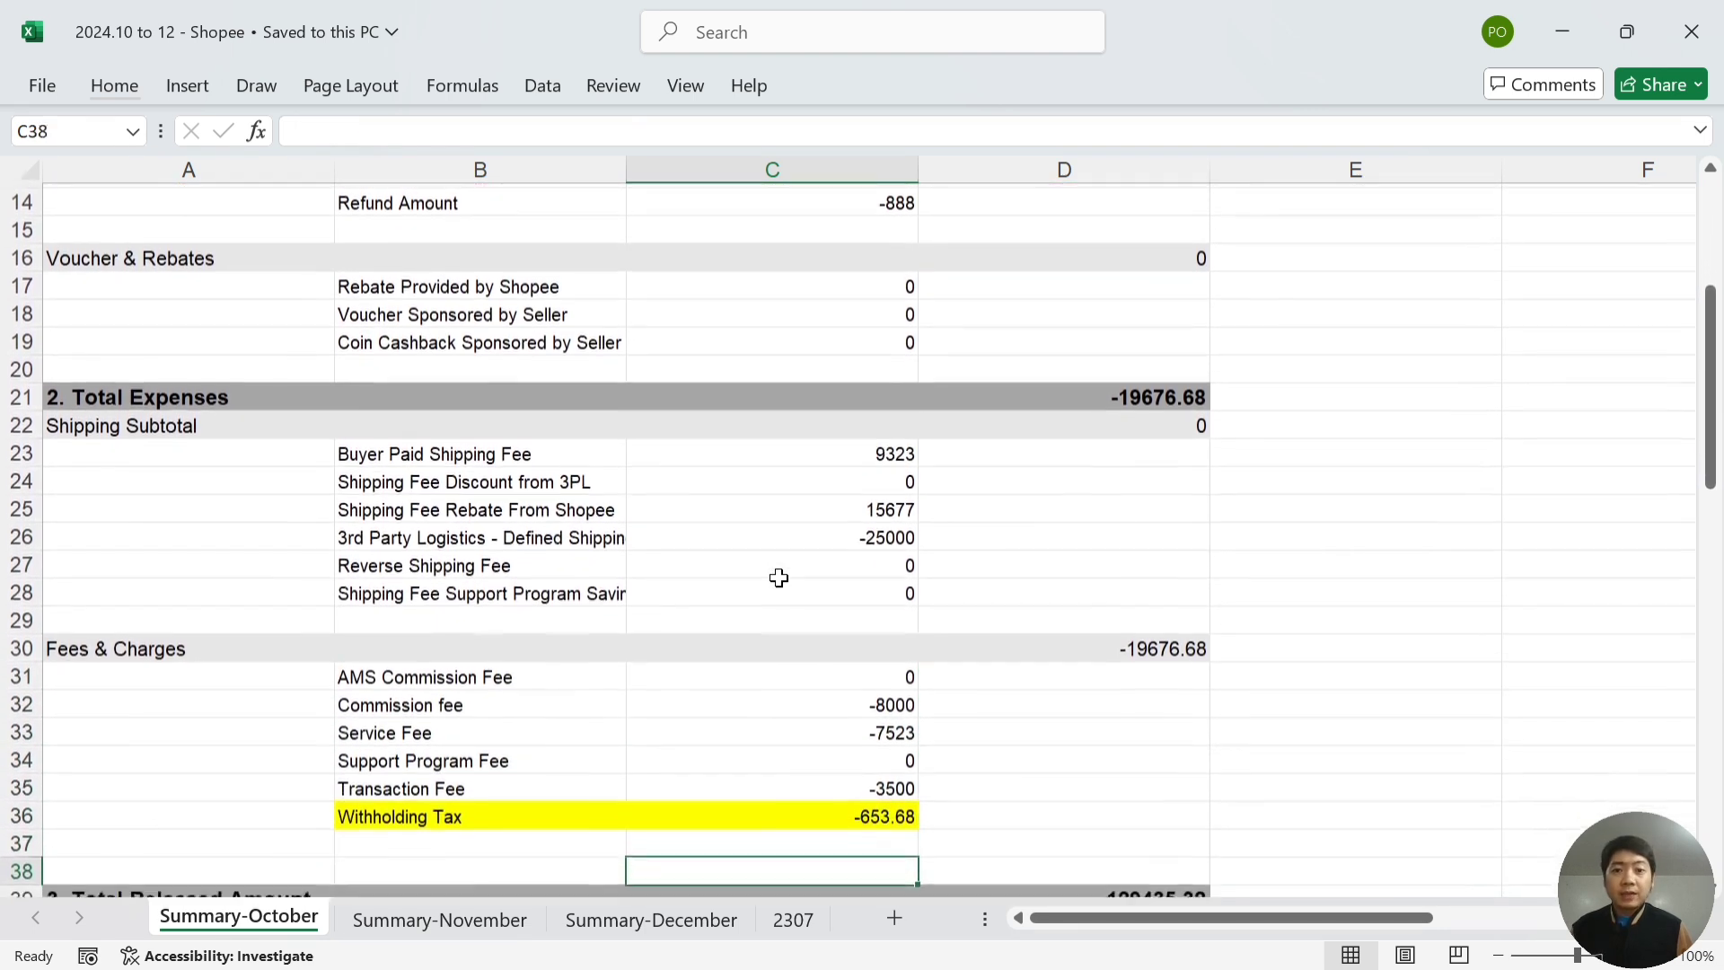
pyautogui.press('Down')
pyautogui.press('Down')
pyautogui.press('Down')
pyautogui.press('Down')
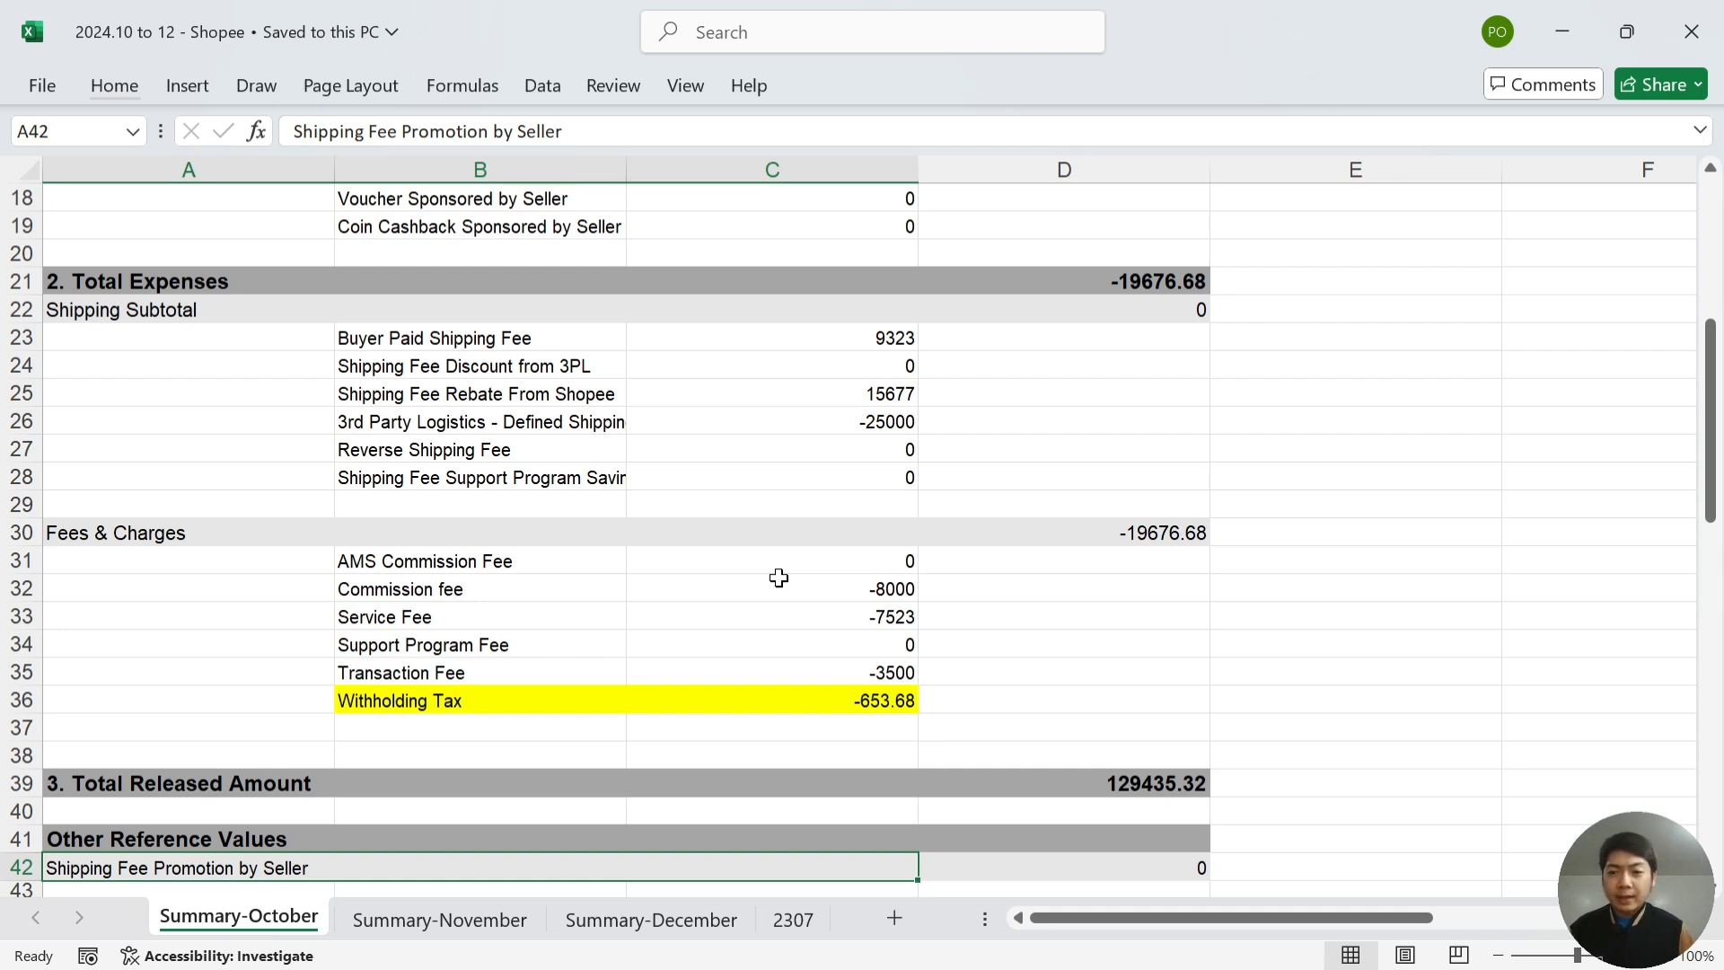
pyautogui.press('Down')
pyautogui.press('Down')
pyautogui.press('Down')
pyautogui.press('Down')
pyautogui.press('Down')
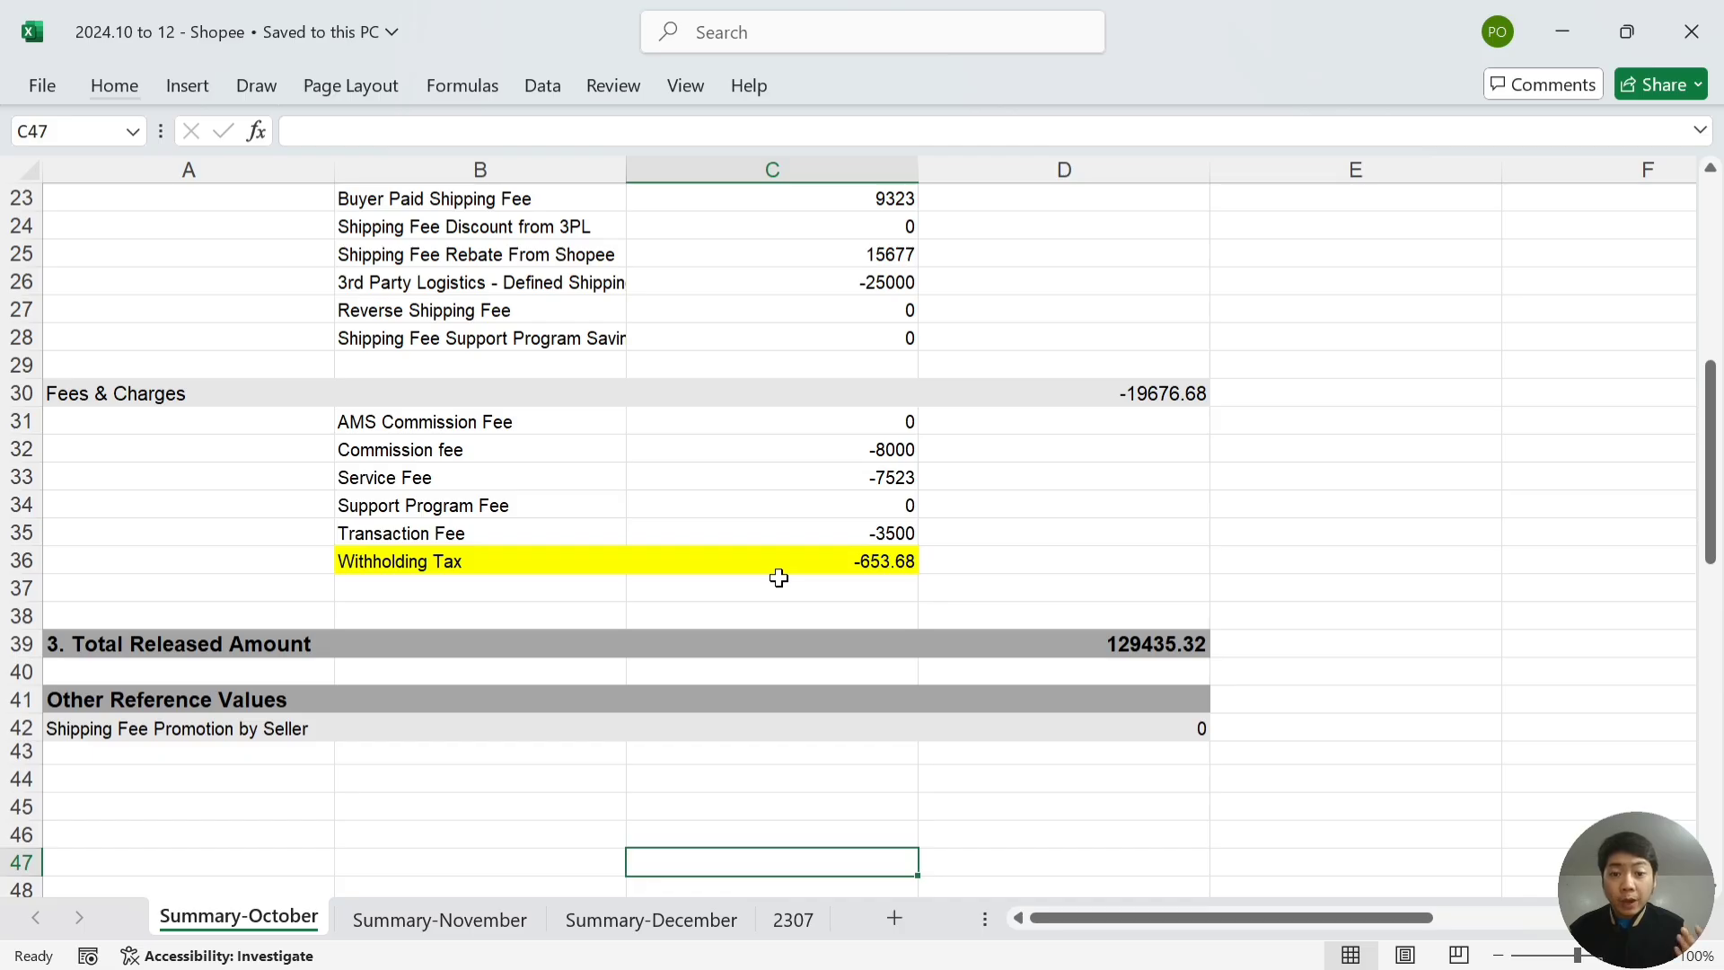
pyautogui.press('Up')
pyautogui.press('Up')
pyautogui.press('Up')
pyautogui.press('Up')
pyautogui.press('Up')
pyautogui.press('Up')
pyautogui.press('Up')
pyautogui.press('Up')
pyautogui.press('Up')
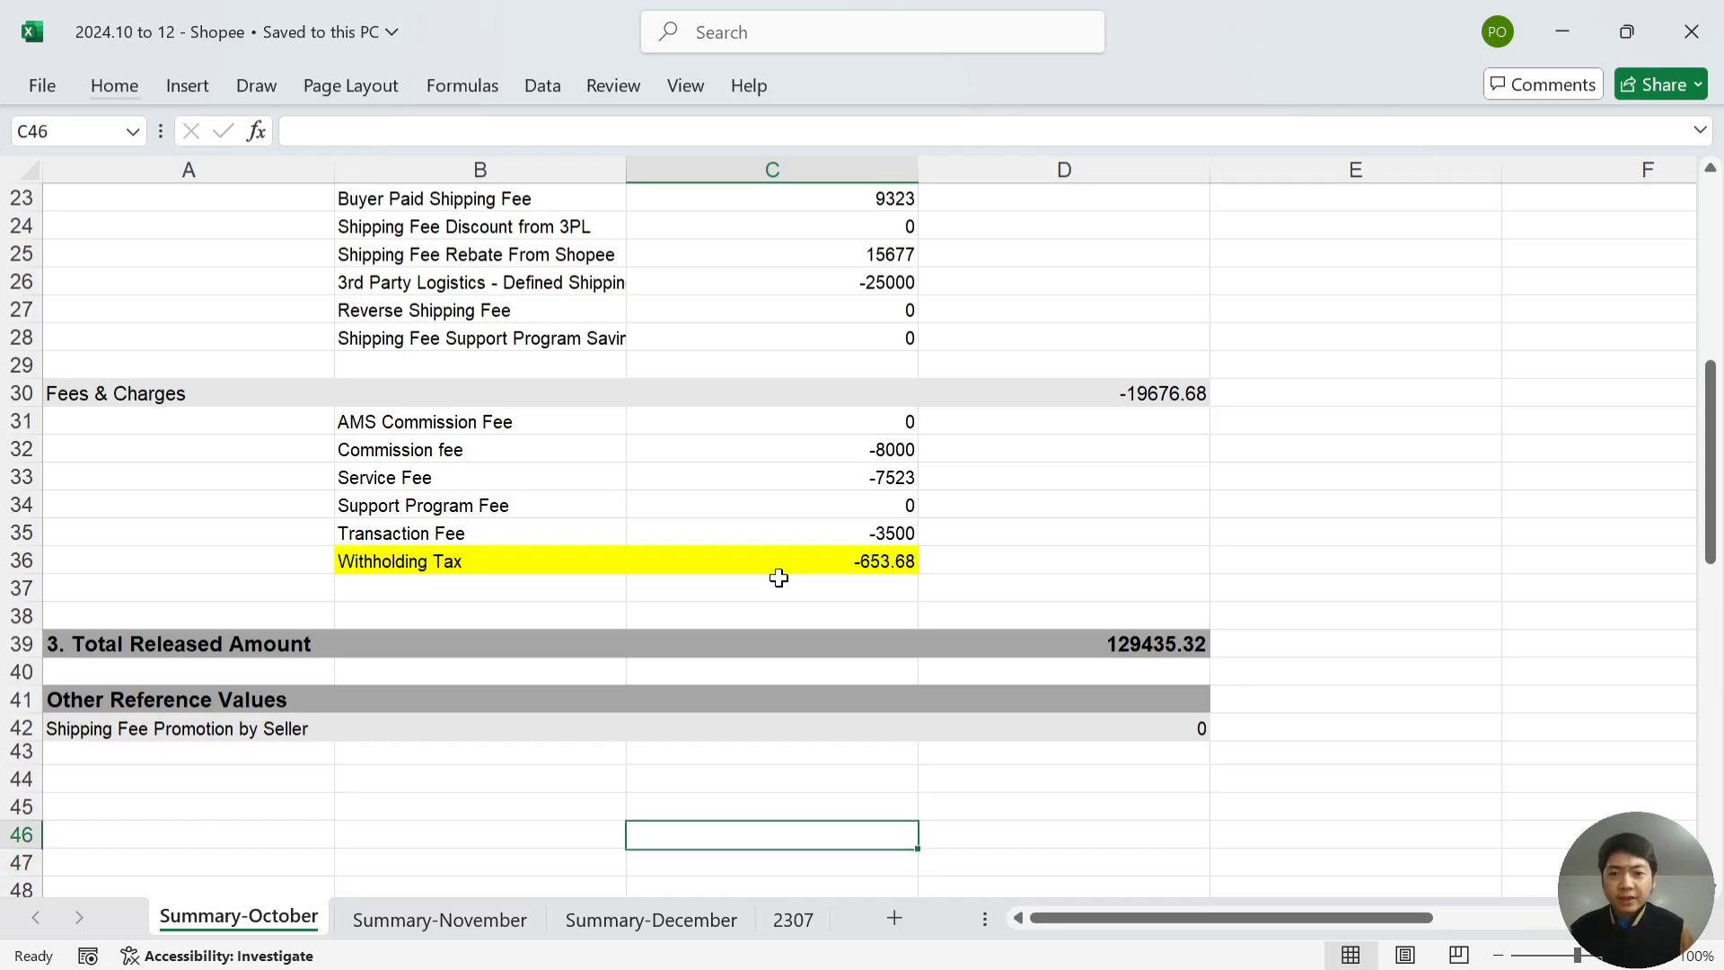
pyautogui.press('Up')
pyautogui.press('Up')
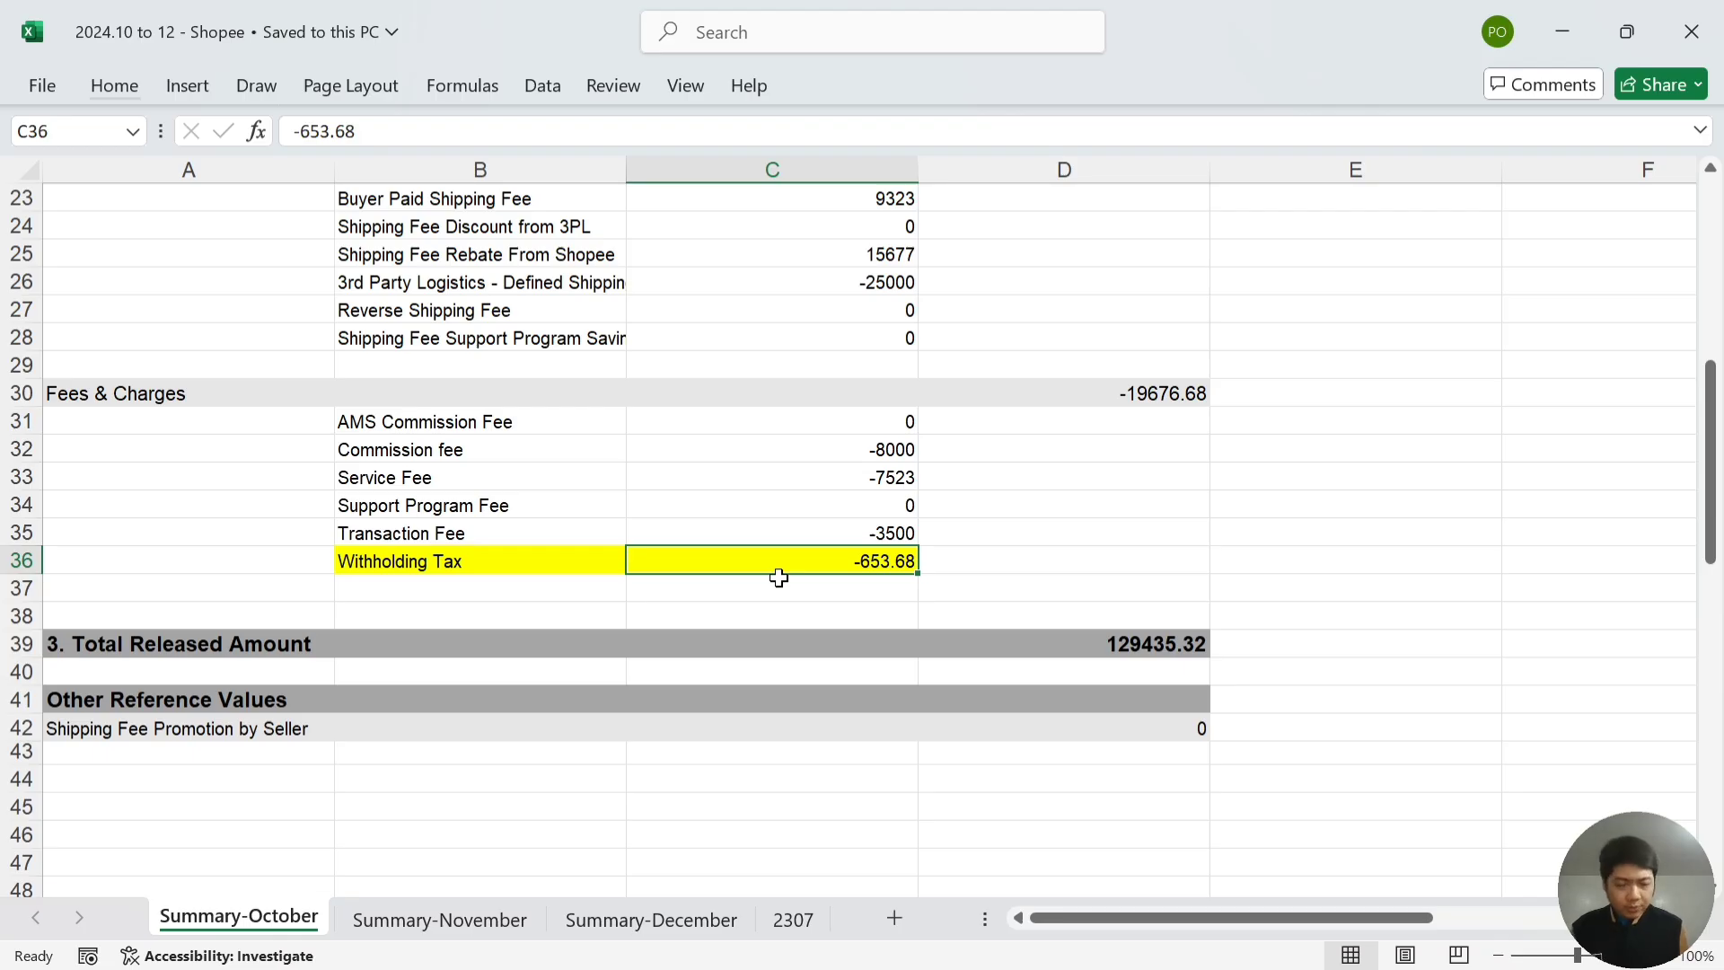
# - Show Summary-November and scroll to Withholding Tax -784.45 and Total Released Amount 155322.35
pyautogui.click(459, 922)
pyautogui.scroll(5, 607, 713)
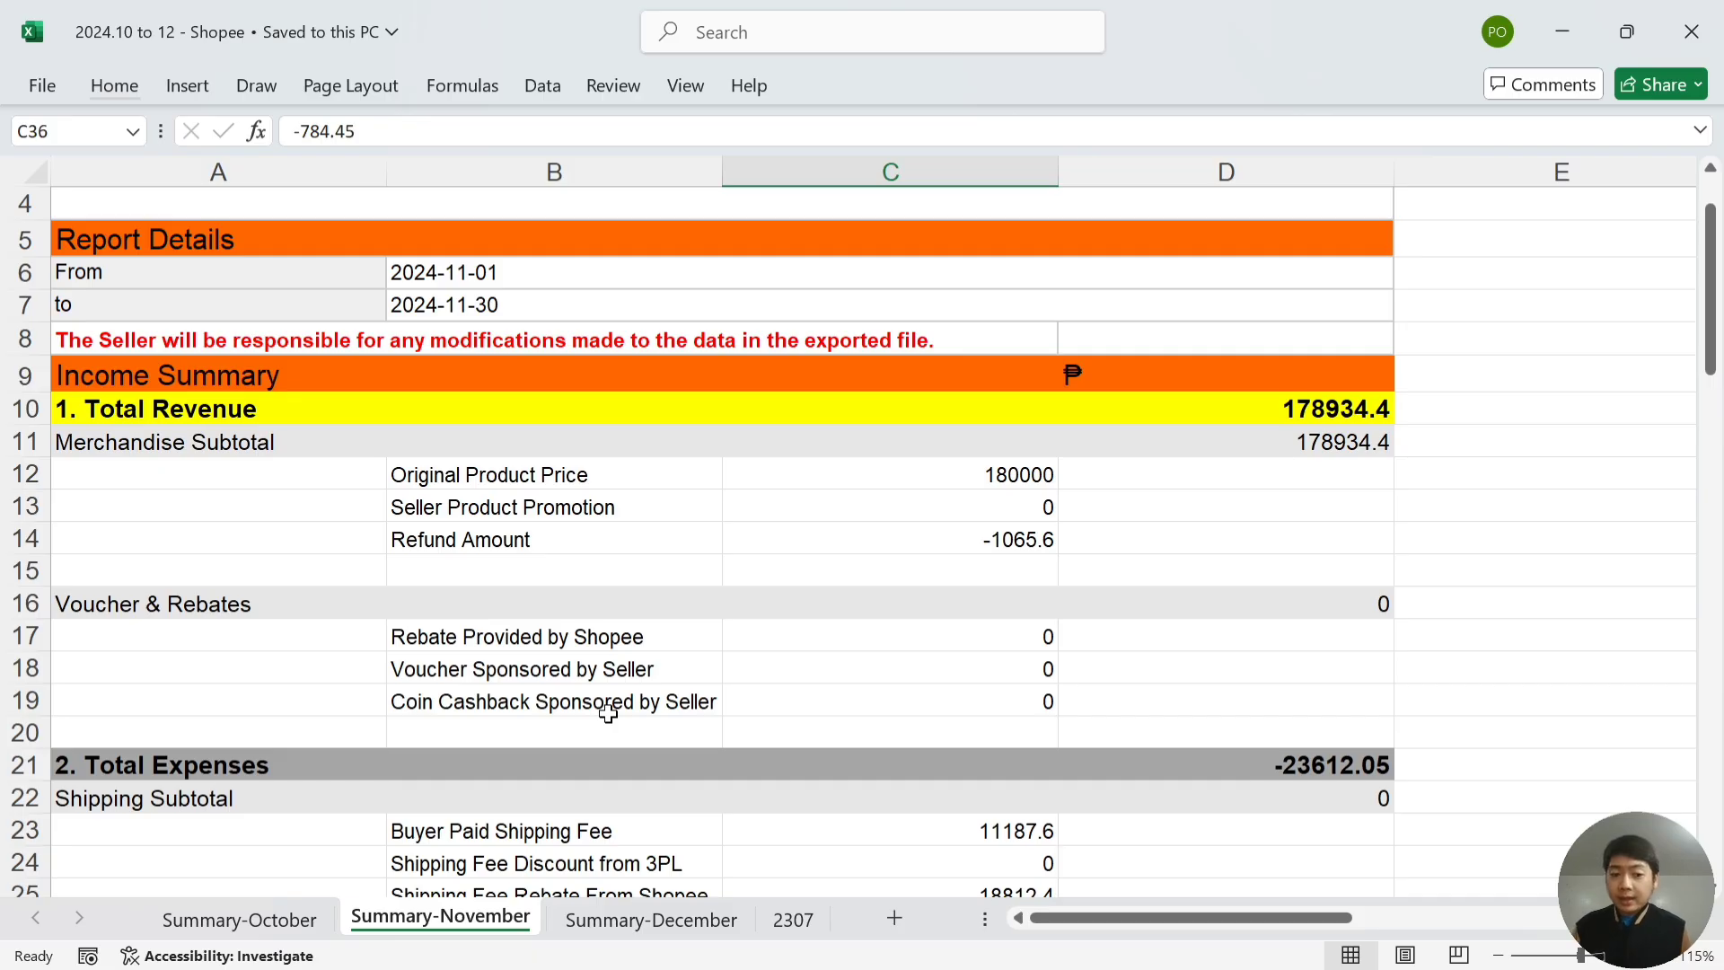
pyautogui.scroll(-5, 608, 714)
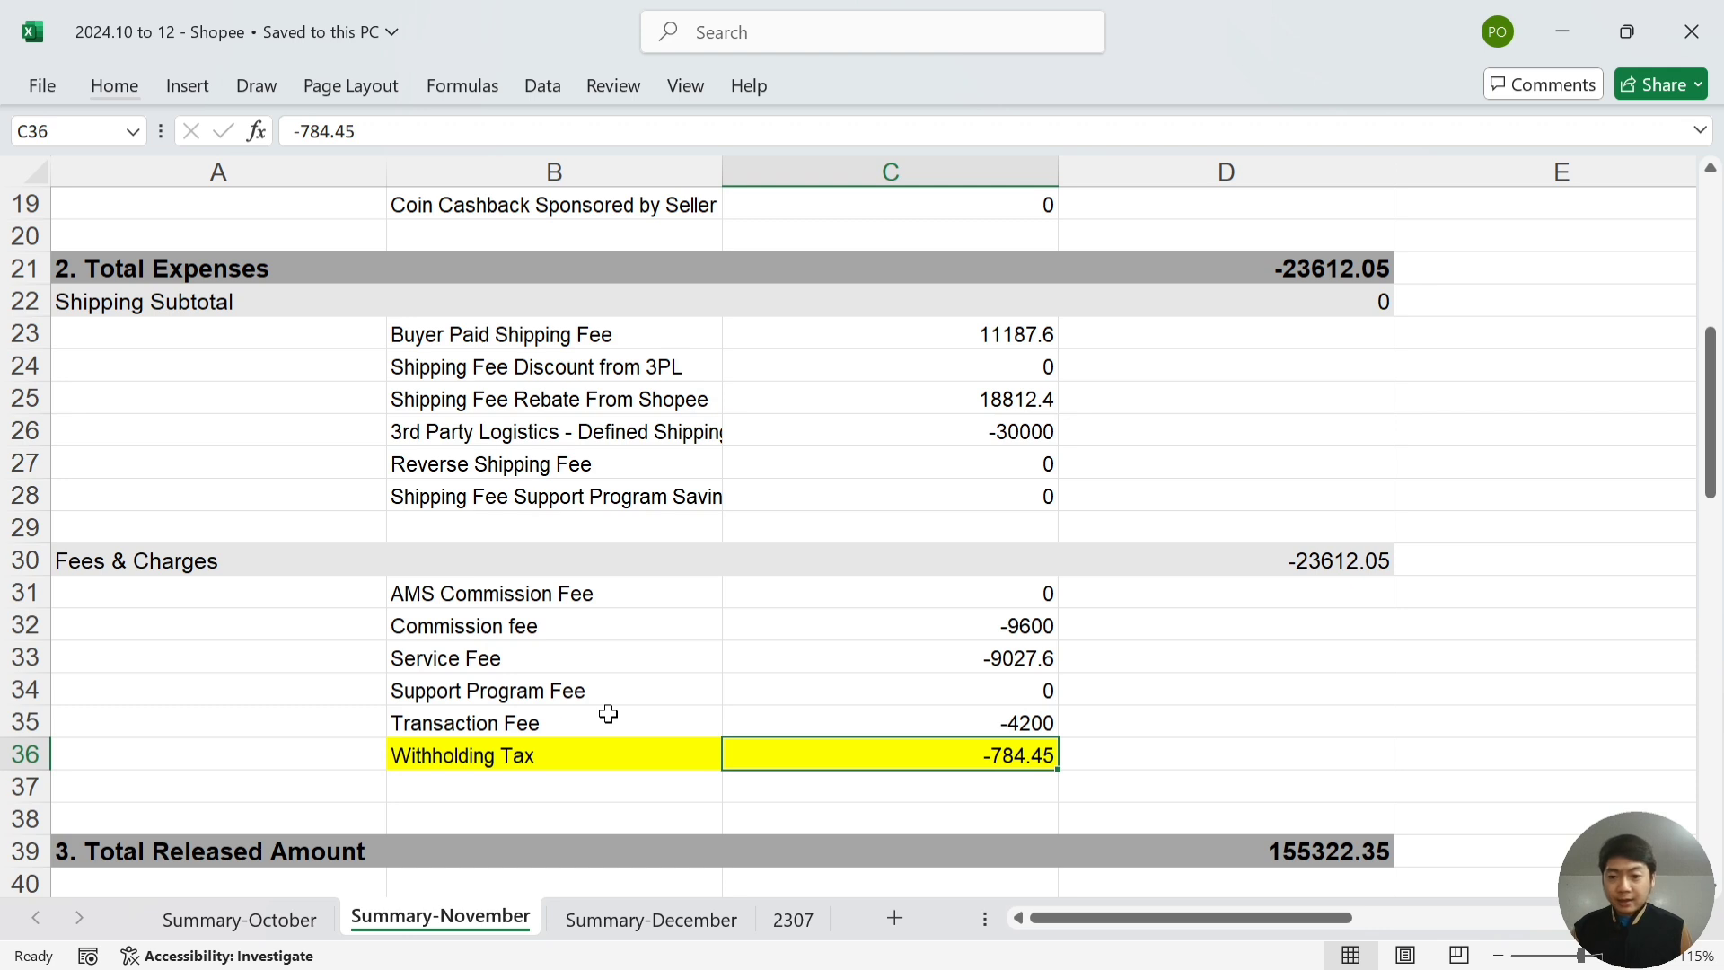
pyautogui.scroll(-1, 608, 714)
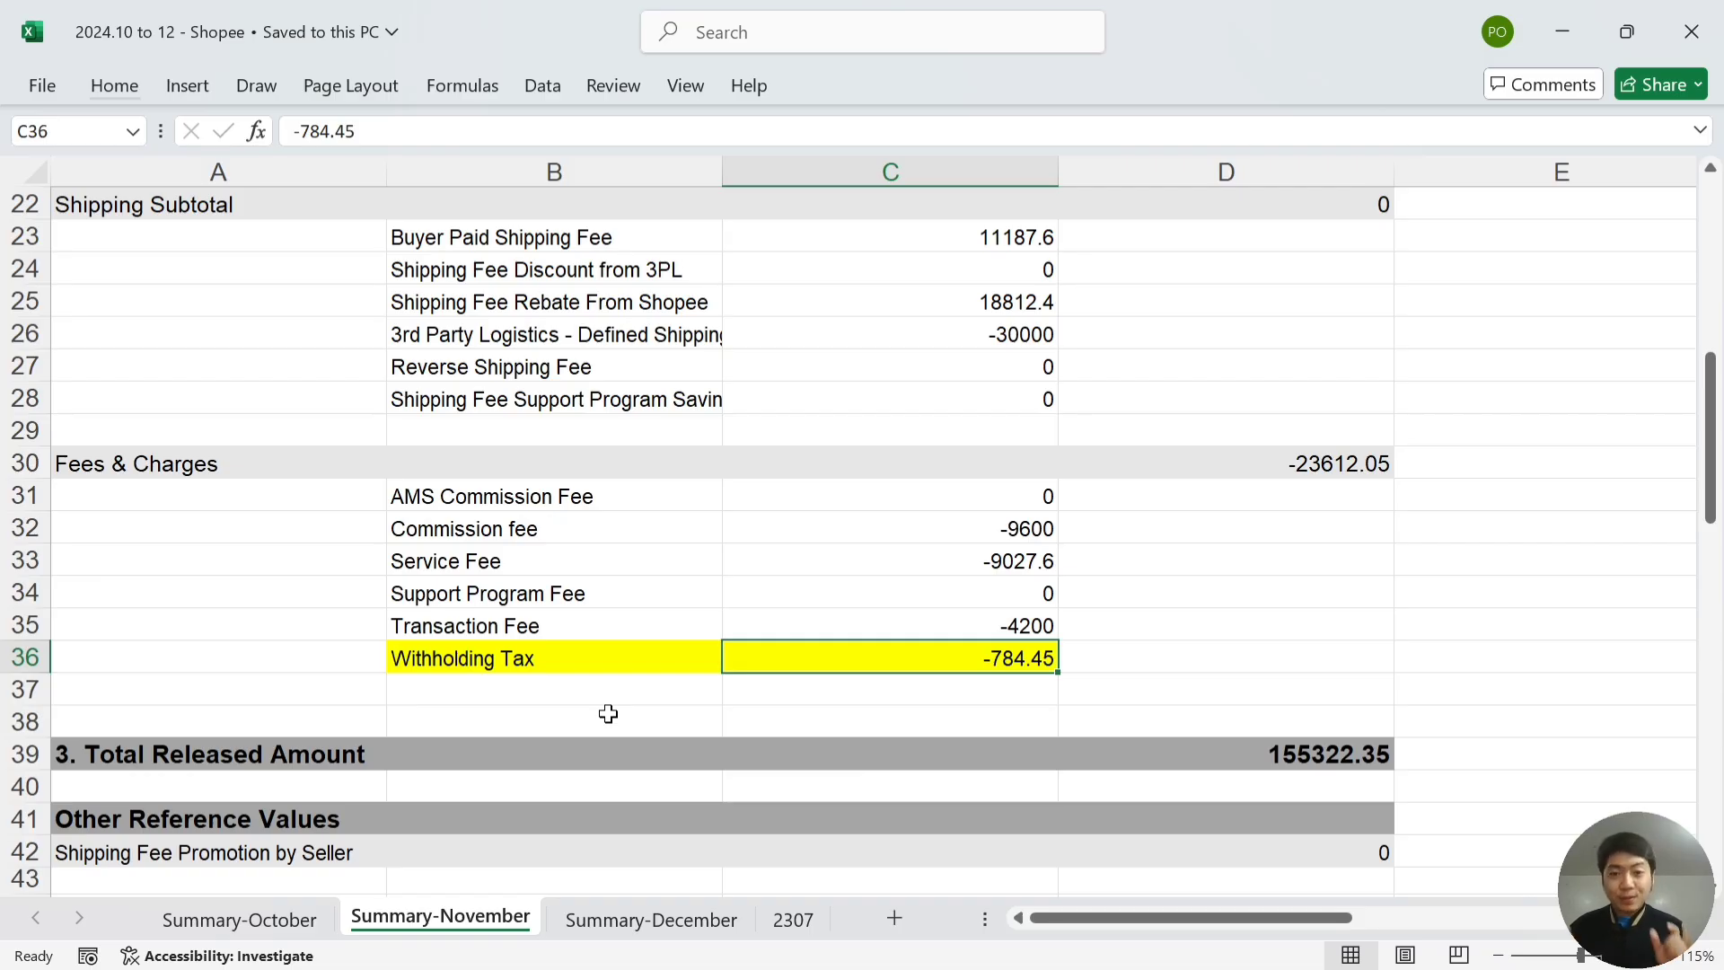
# - Show Summary-December and scroll to Withholding Tax -908.05 and Total Released Amount 181216.55
pyautogui.click(693, 925)
pyautogui.scroll(2, 682, 647)
pyautogui.scroll(3, 682, 647)
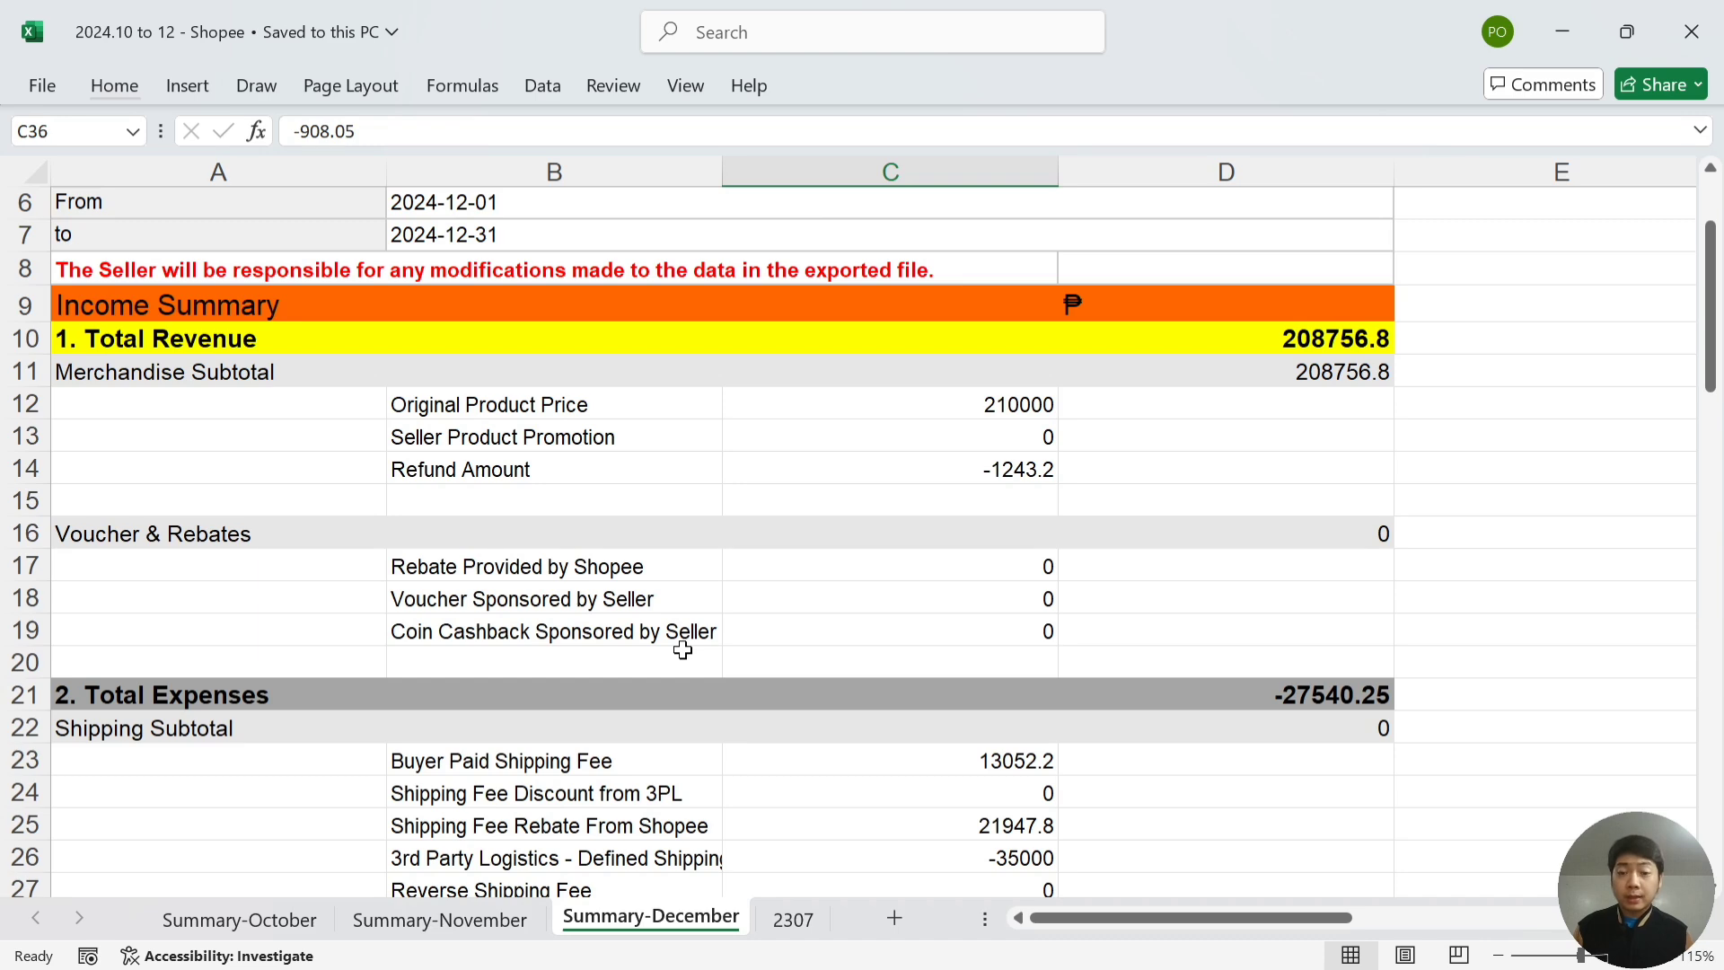
pyautogui.scroll(-3, 682, 649)
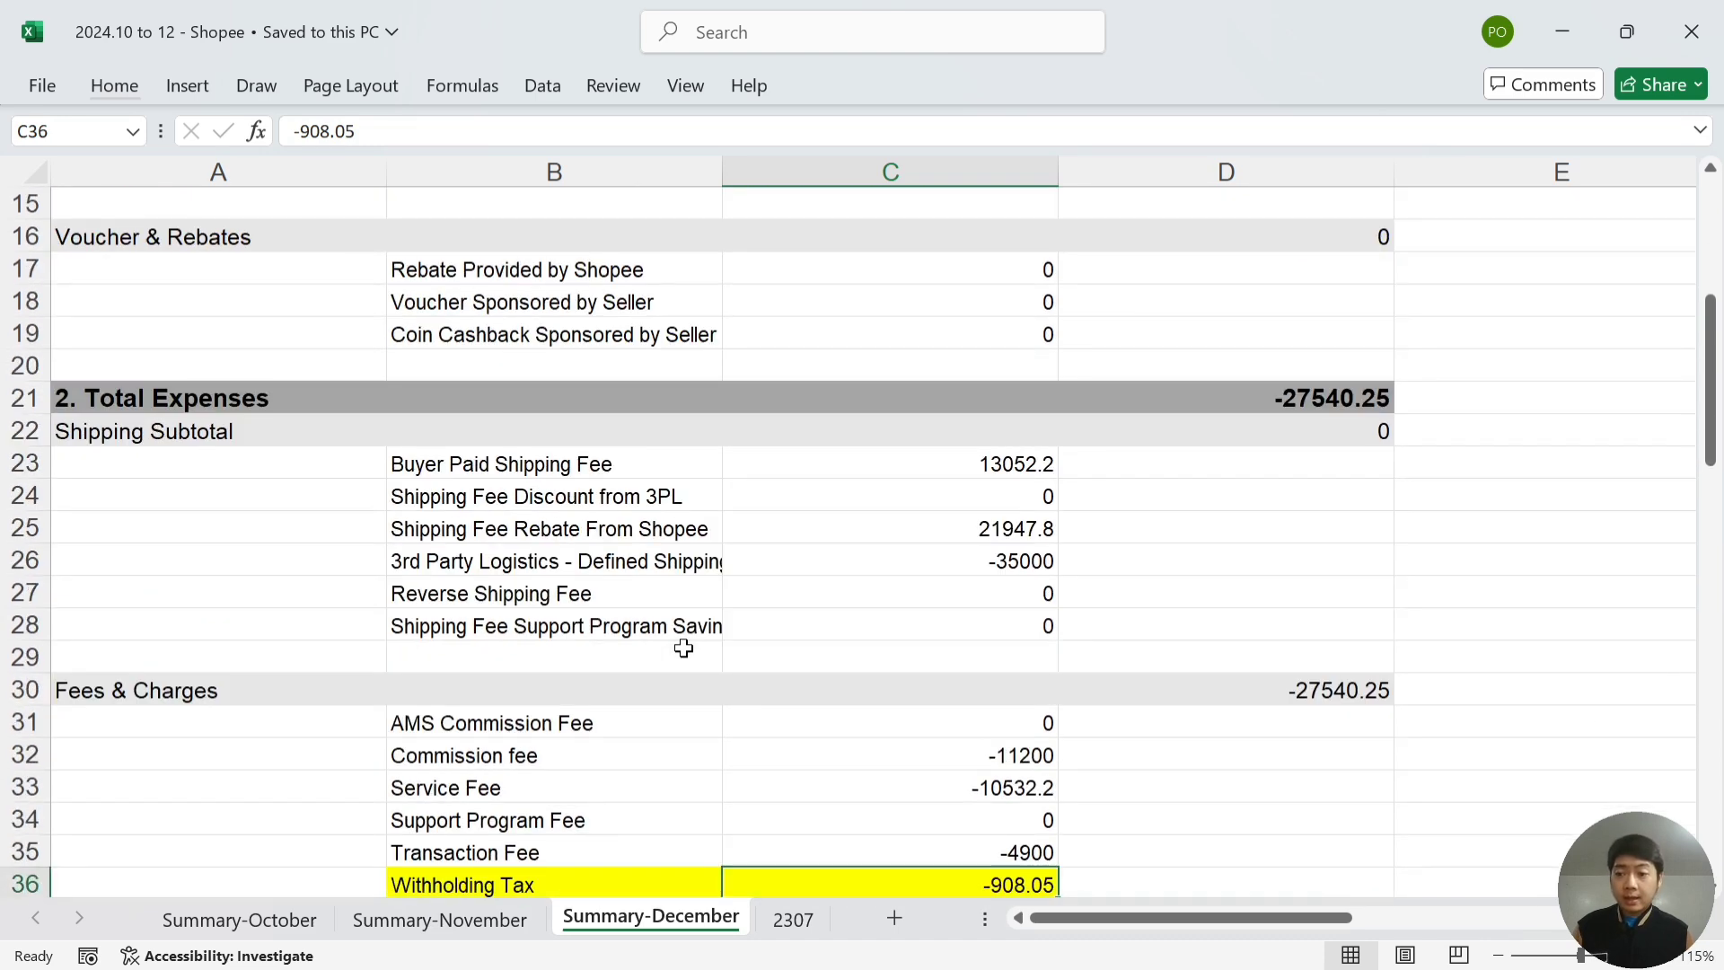
pyautogui.scroll(1, 683, 647)
pyautogui.scroll(2, 682, 644)
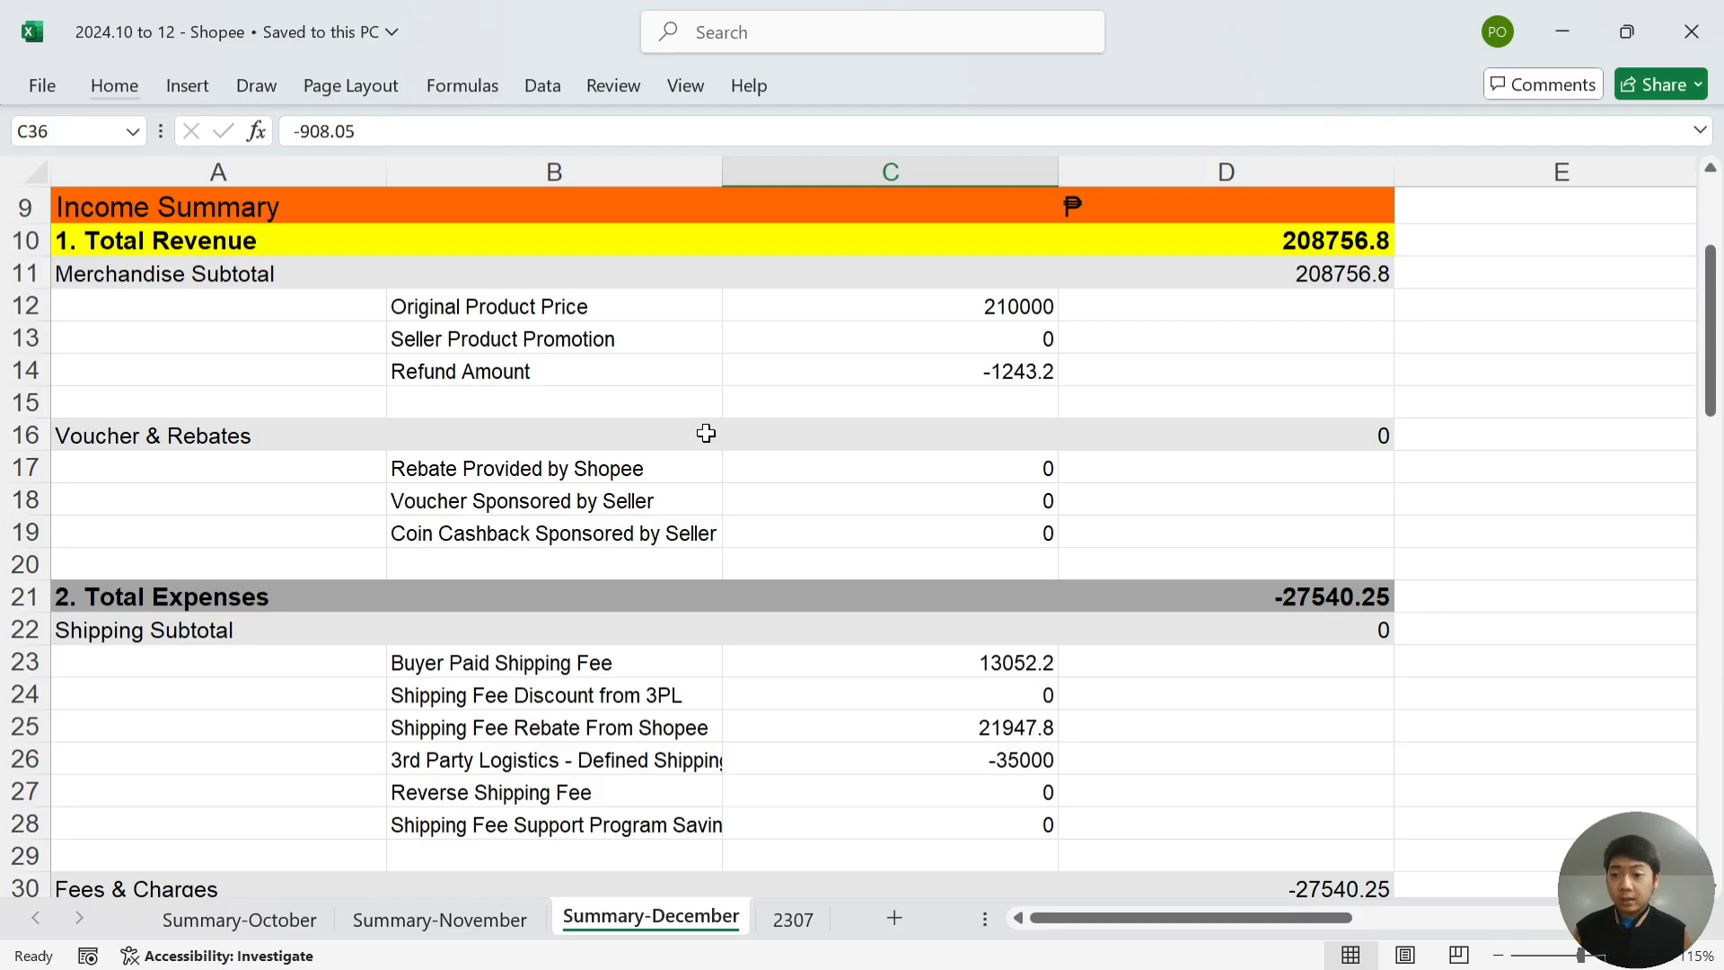
pyautogui.scroll(-3, 706, 434)
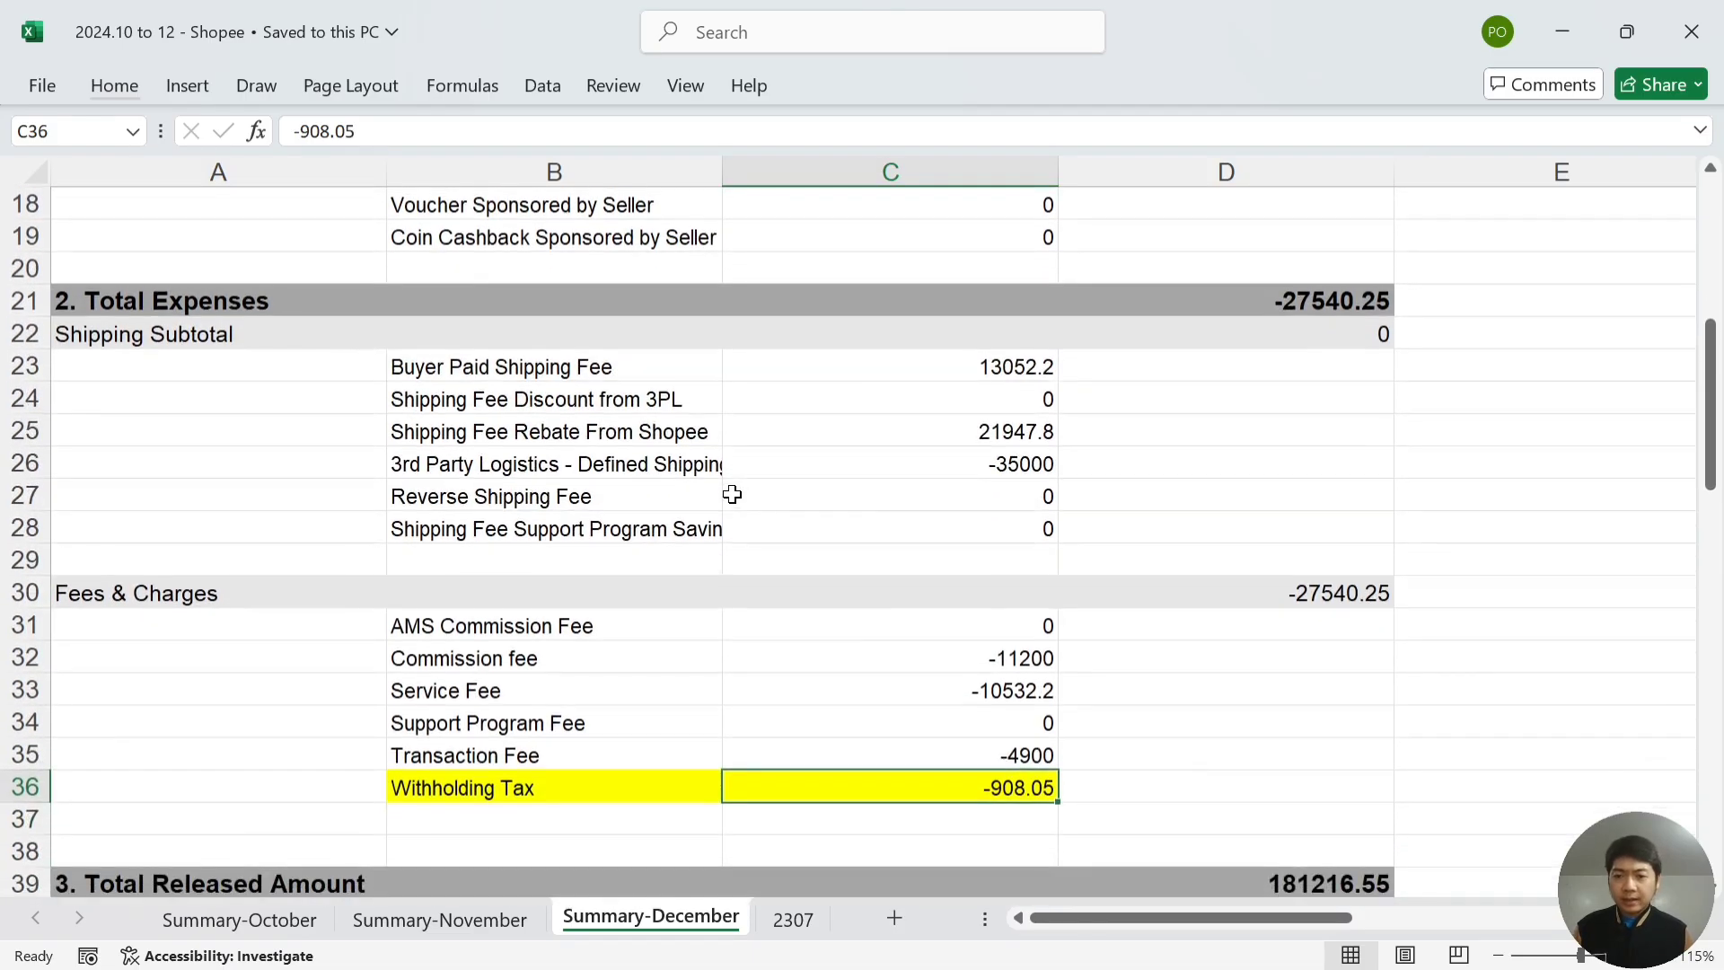
pyautogui.scroll(-2, 733, 495)
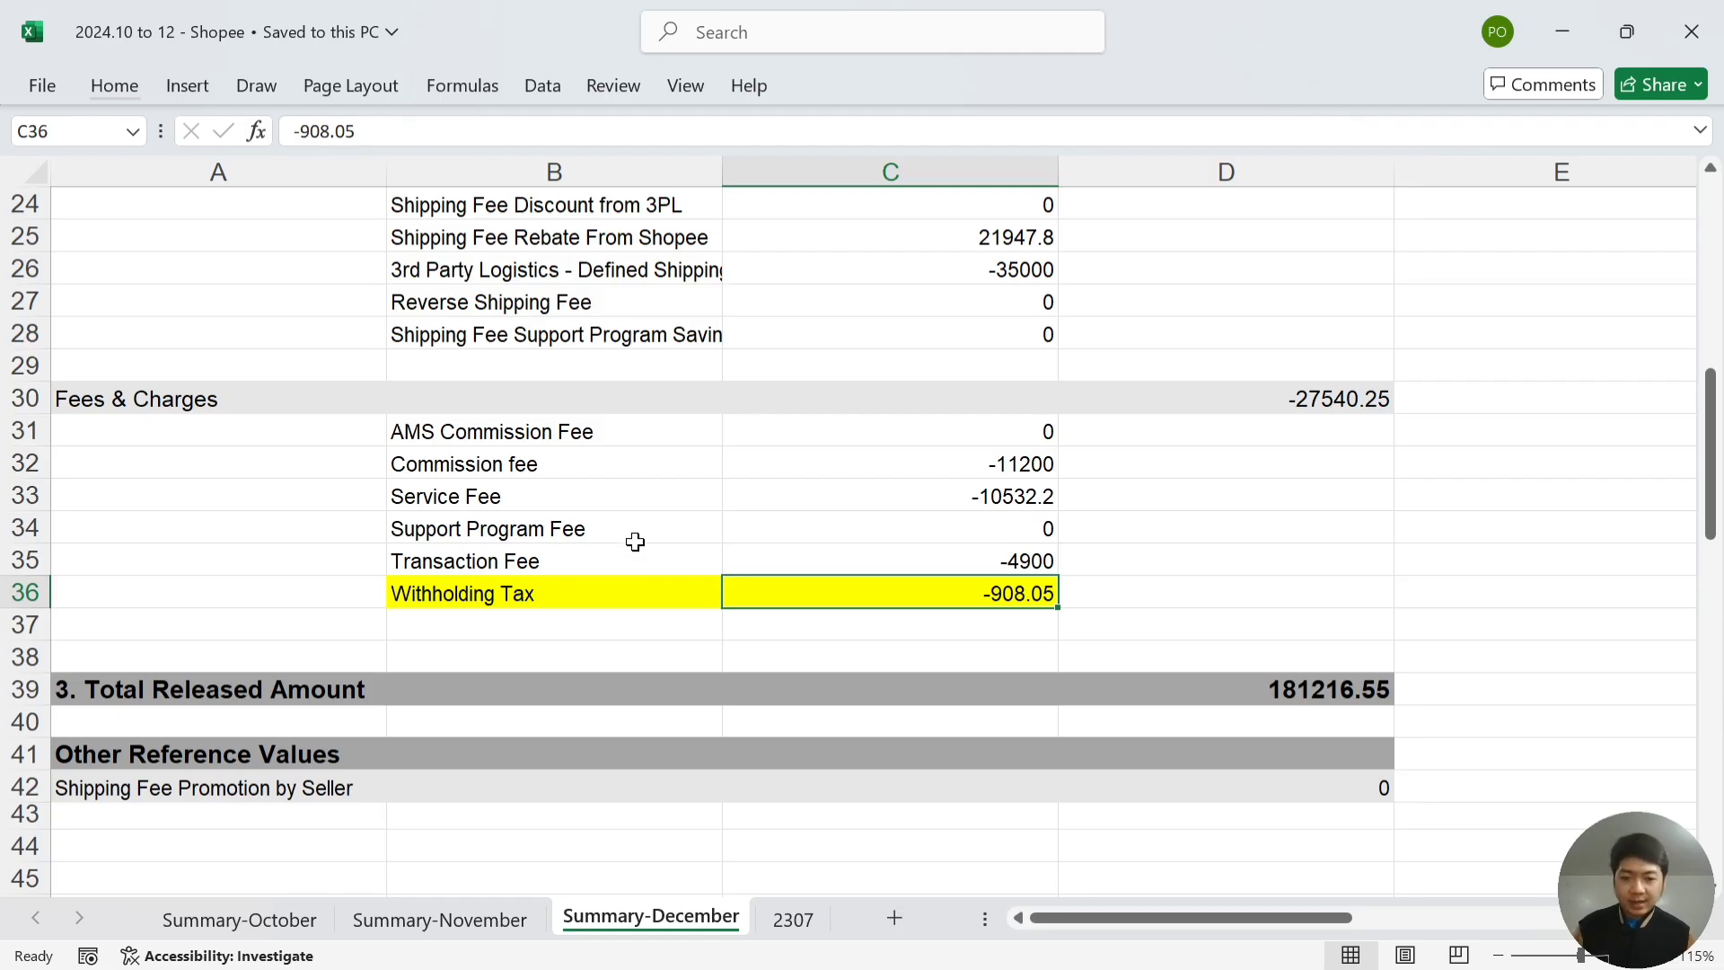
# - Switch to the 2307 form sheet
pyautogui.click(791, 918)
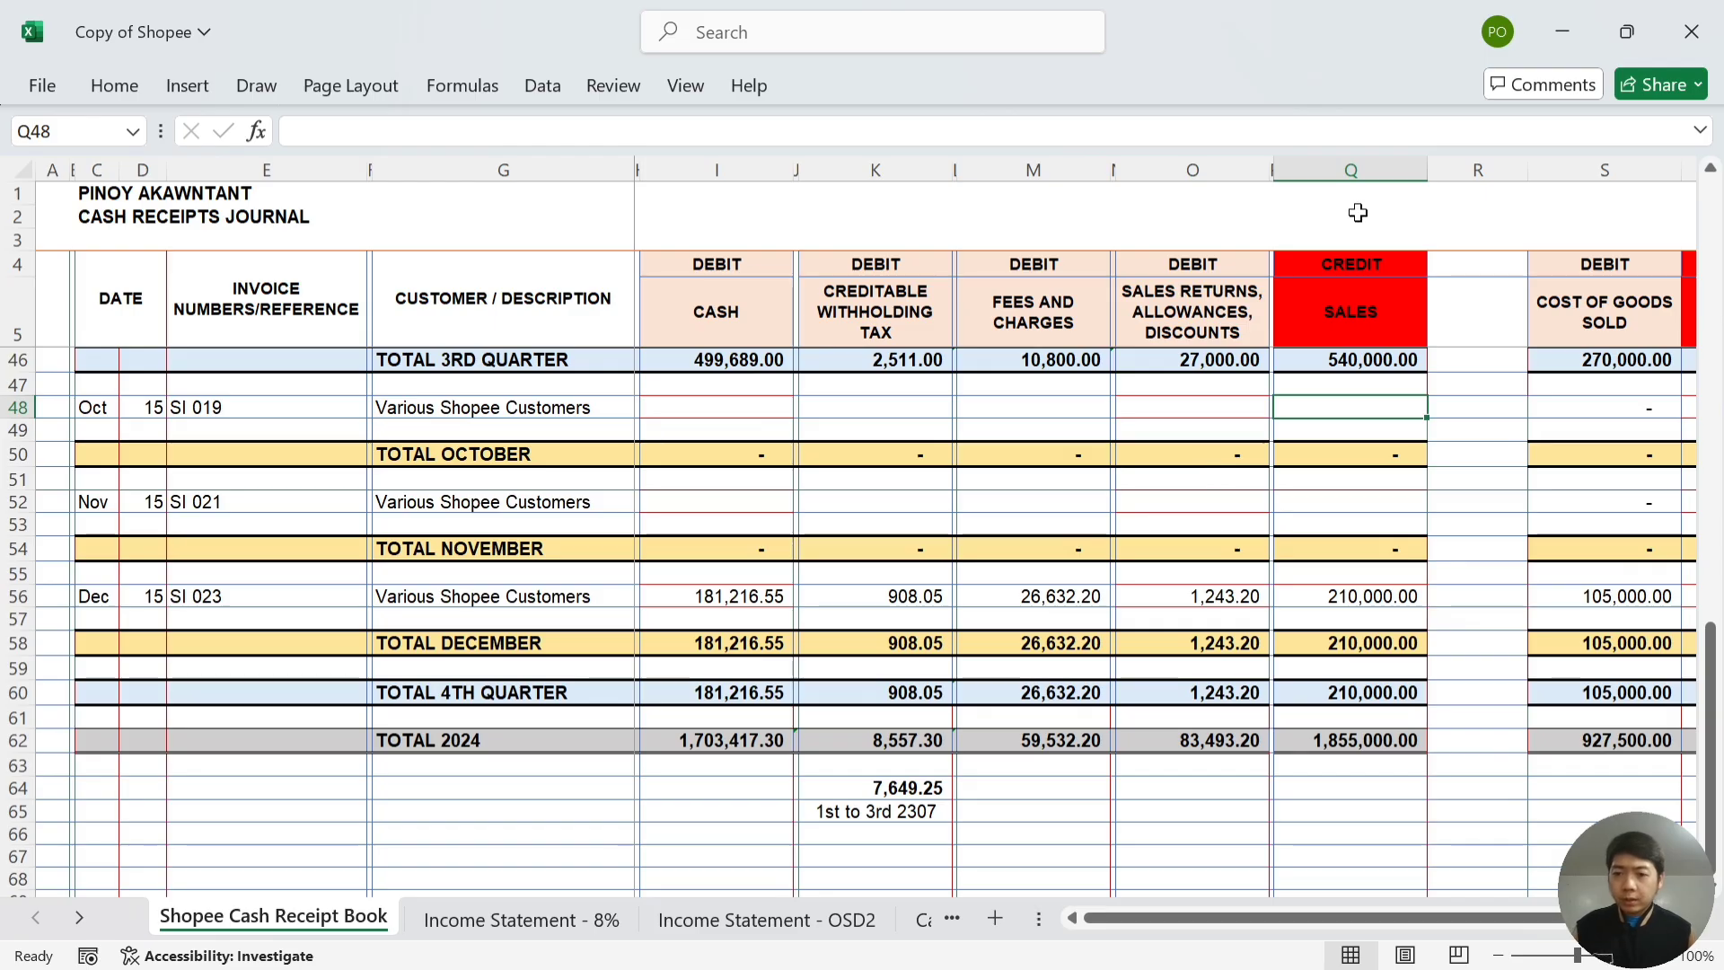
pyautogui.click(490, 410)
pyautogui.click(690, 410)
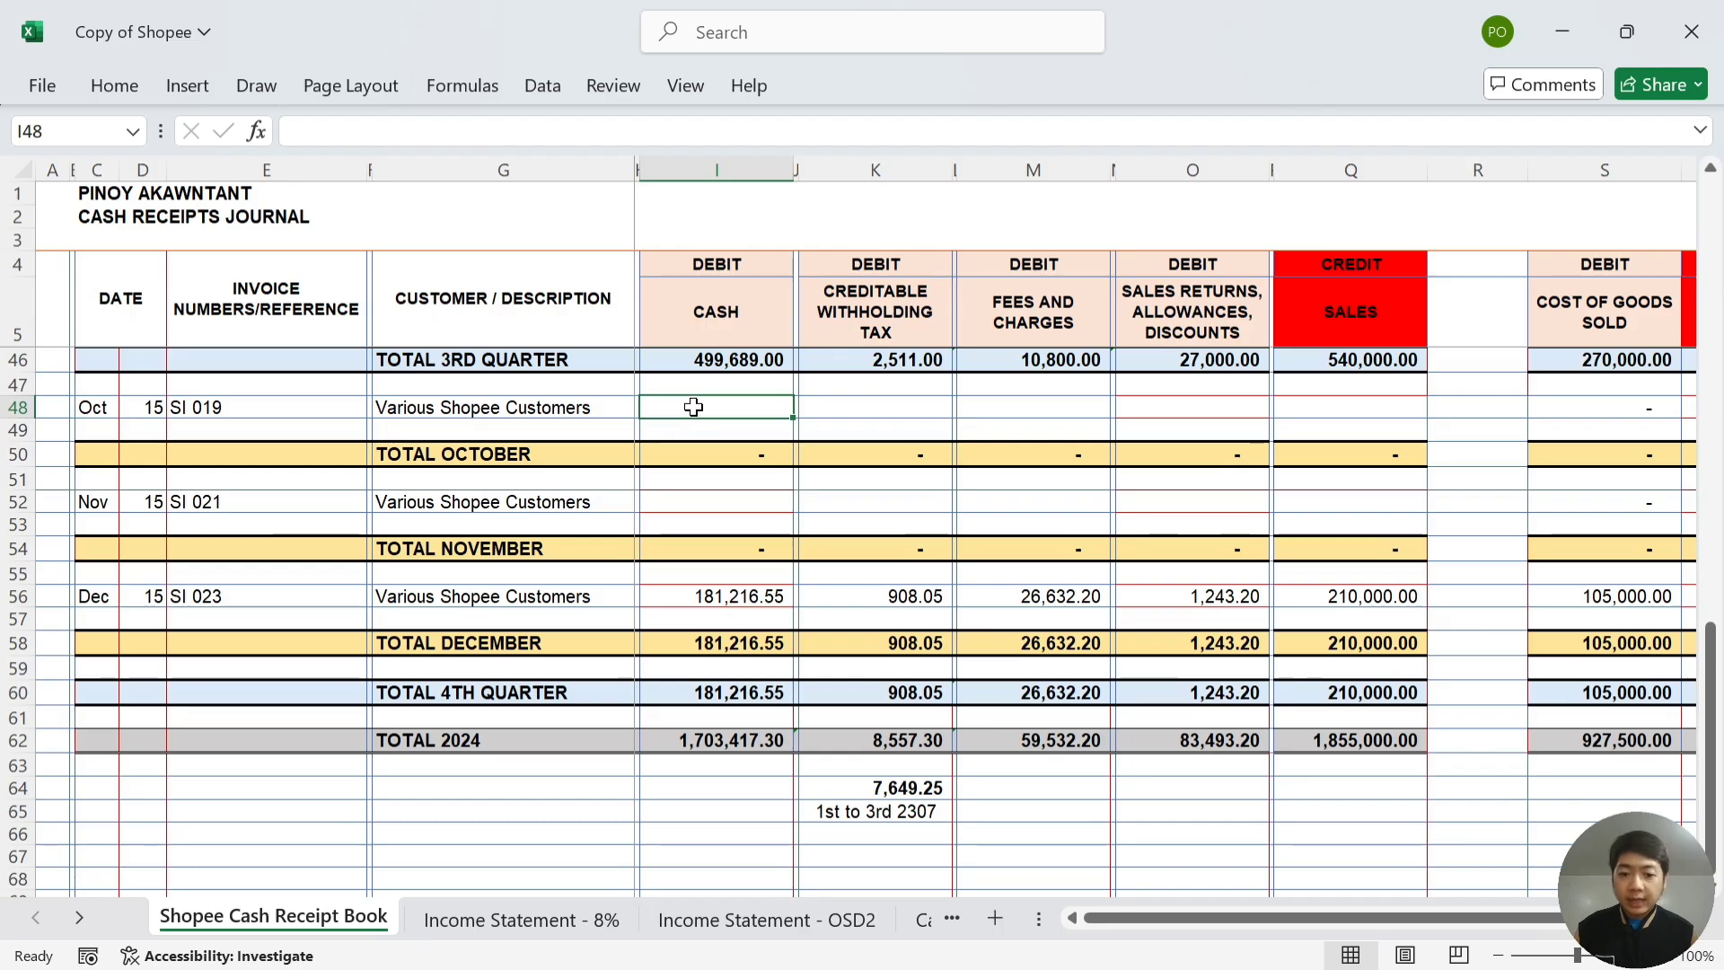
# - Back in the Shopee income report, locate October's Original Product Price of 150000
pyautogui.hotkey('alt', 'Tab')
pyautogui.hotkey('alt', 'Tab')
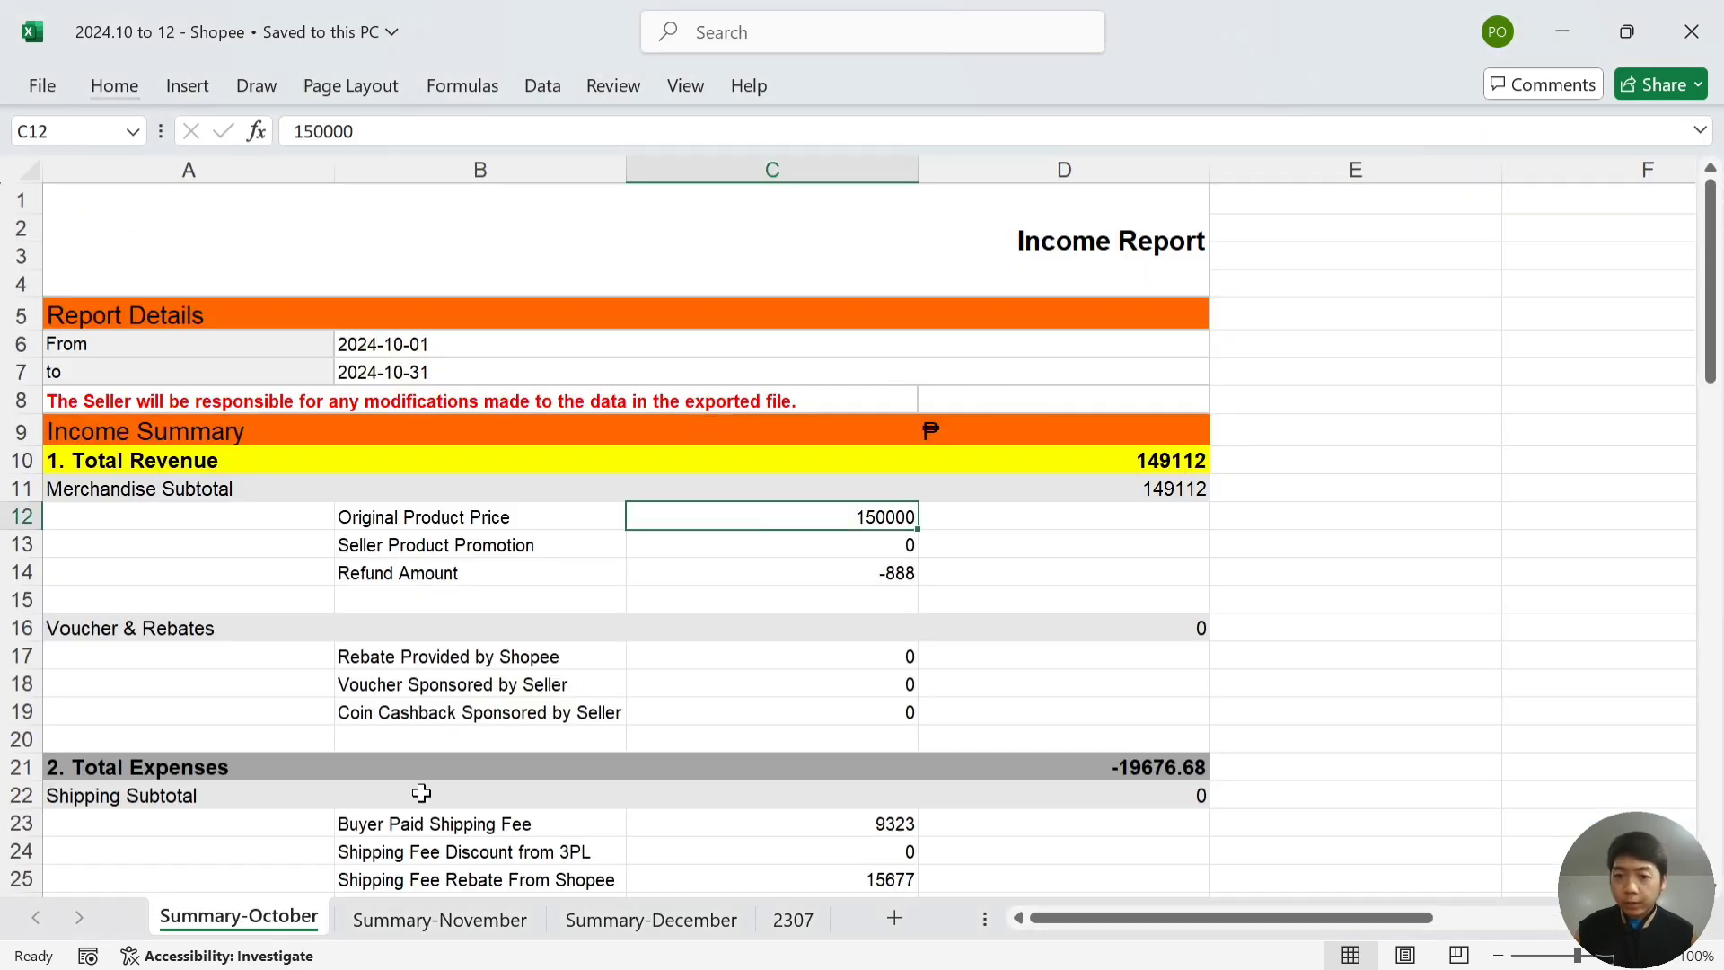
pyautogui.click(1307, 481)
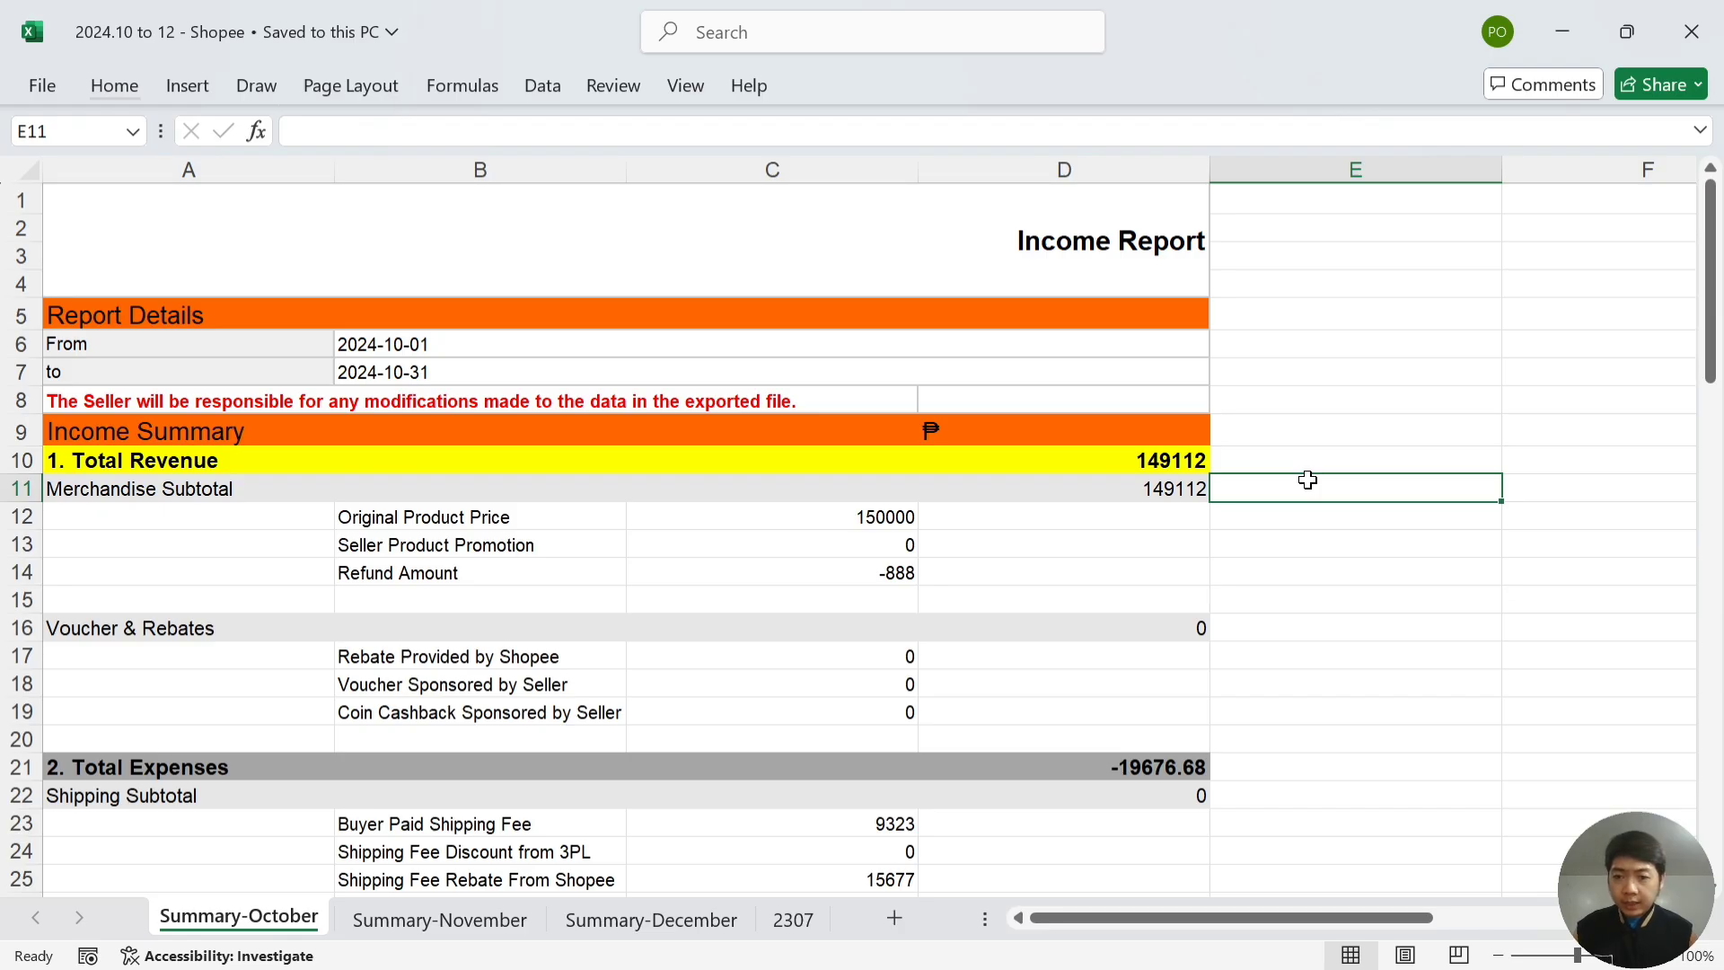
pyautogui.press('Left')
pyautogui.press('Left')
pyautogui.press('Down')
pyautogui.press('Left')
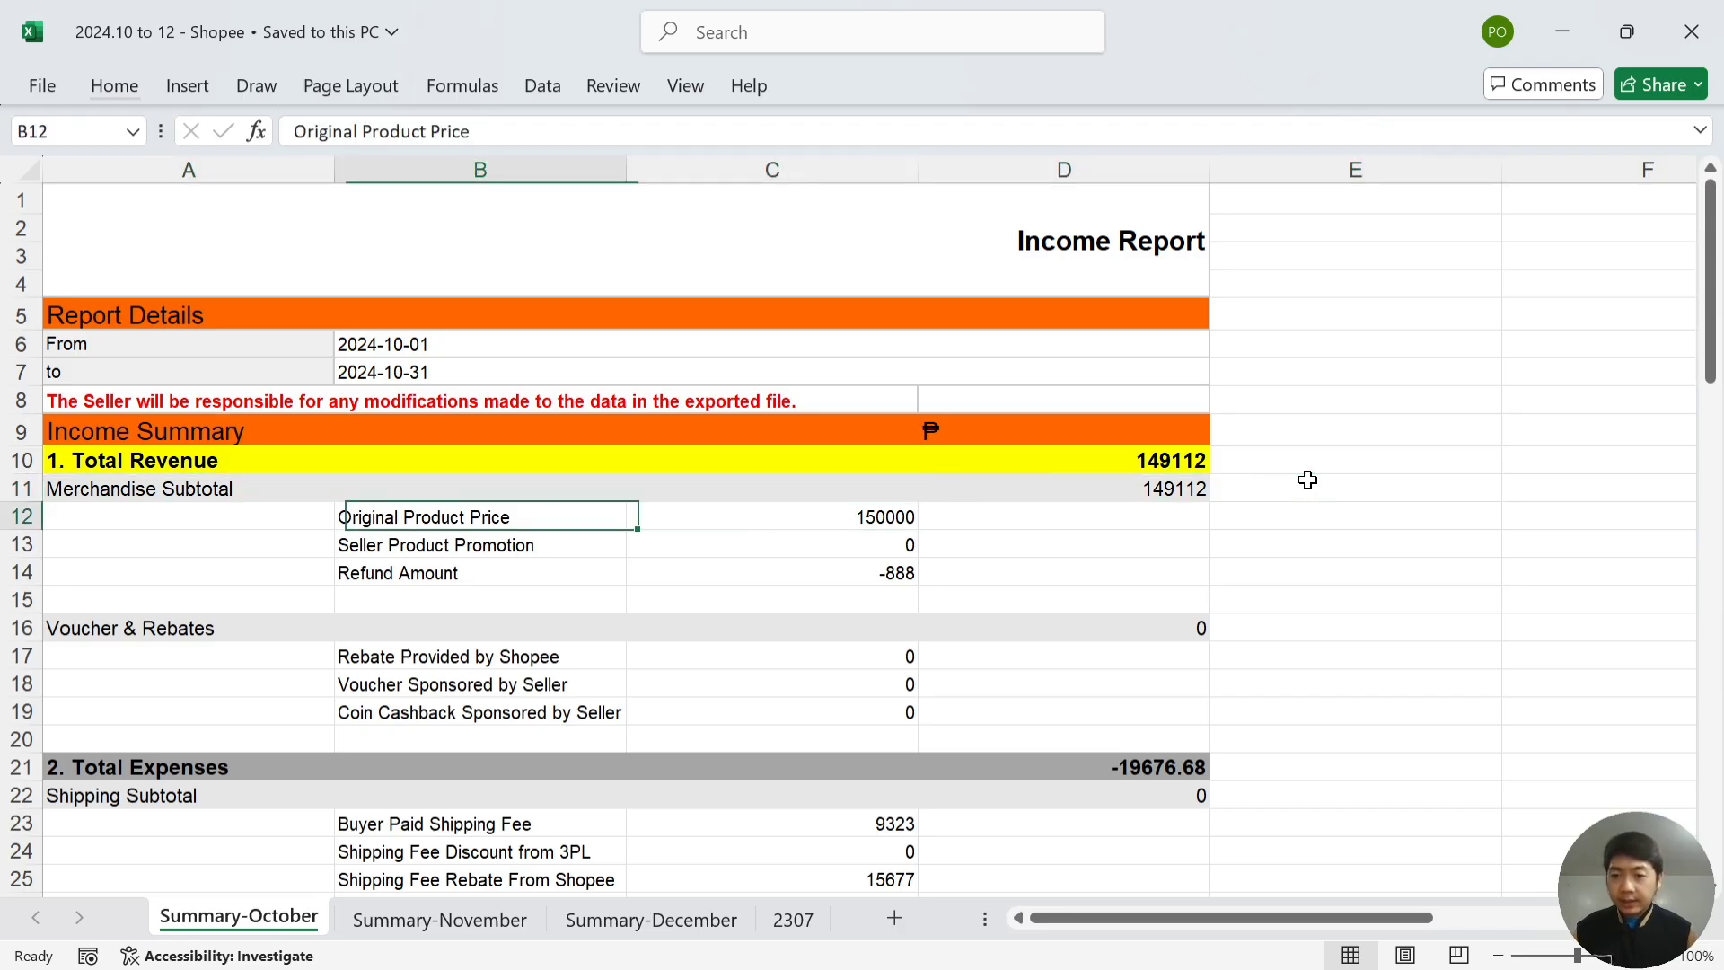
pyautogui.press('Right')
pyautogui.press('Right')
pyautogui.press('Left')
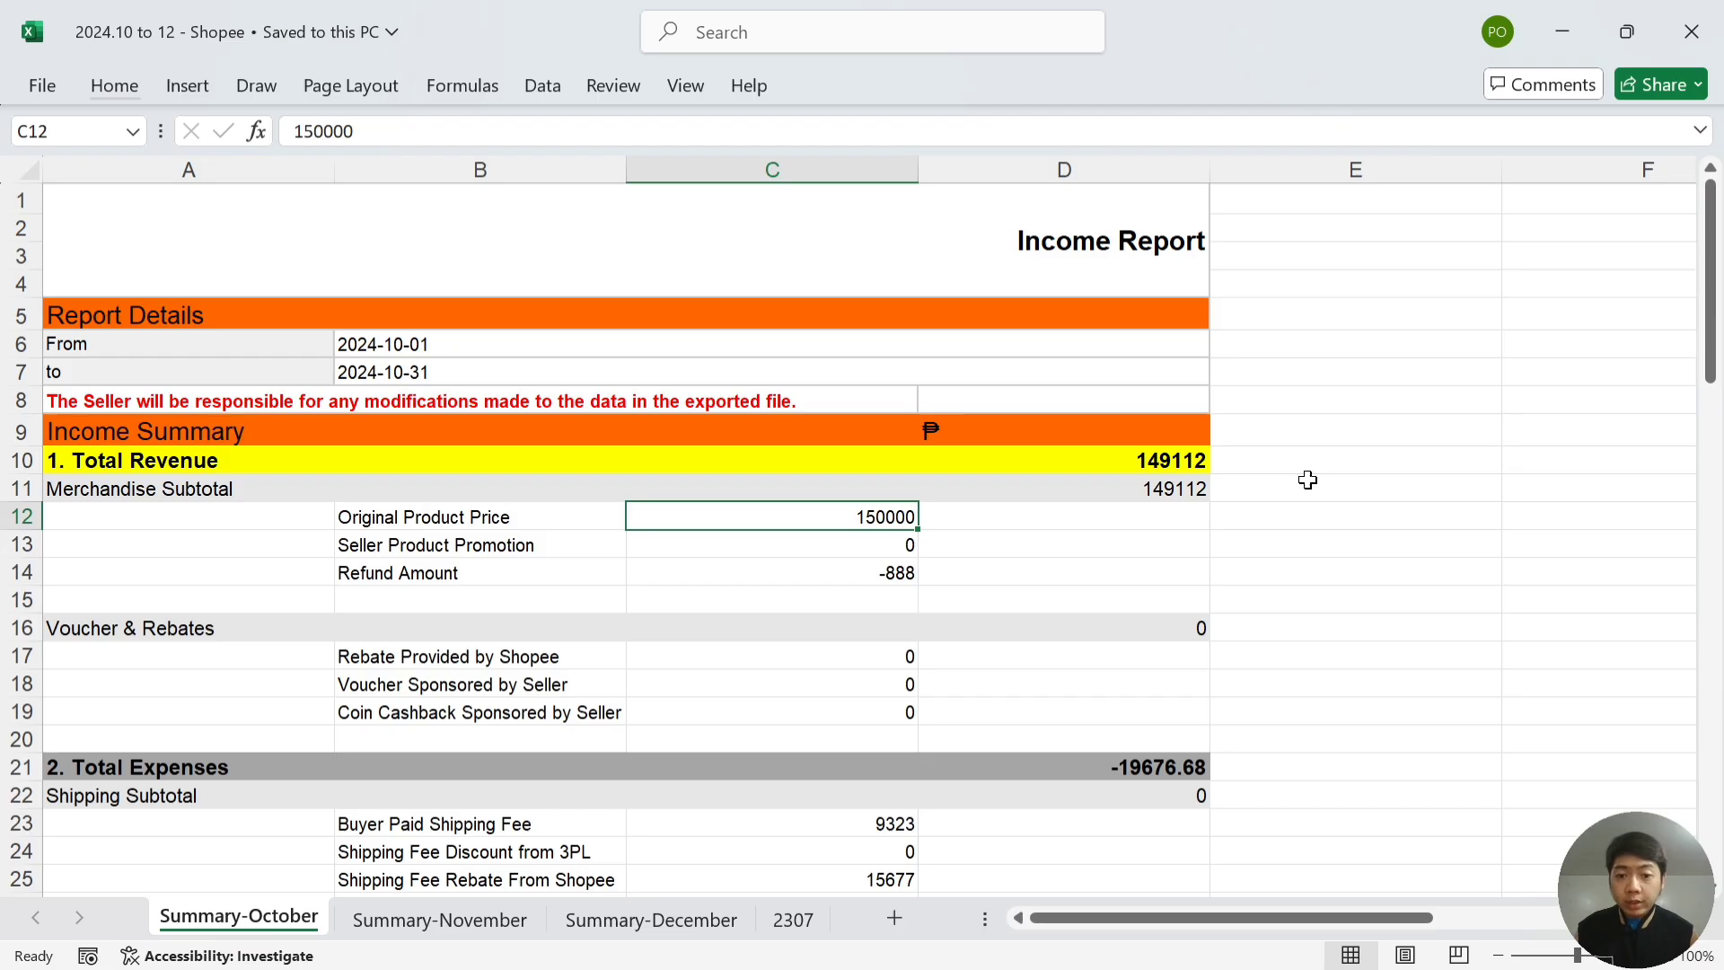
# - Record 150000 as October sales in the journal's cell Q48
pyautogui.hotkey('alt', 'Tab')
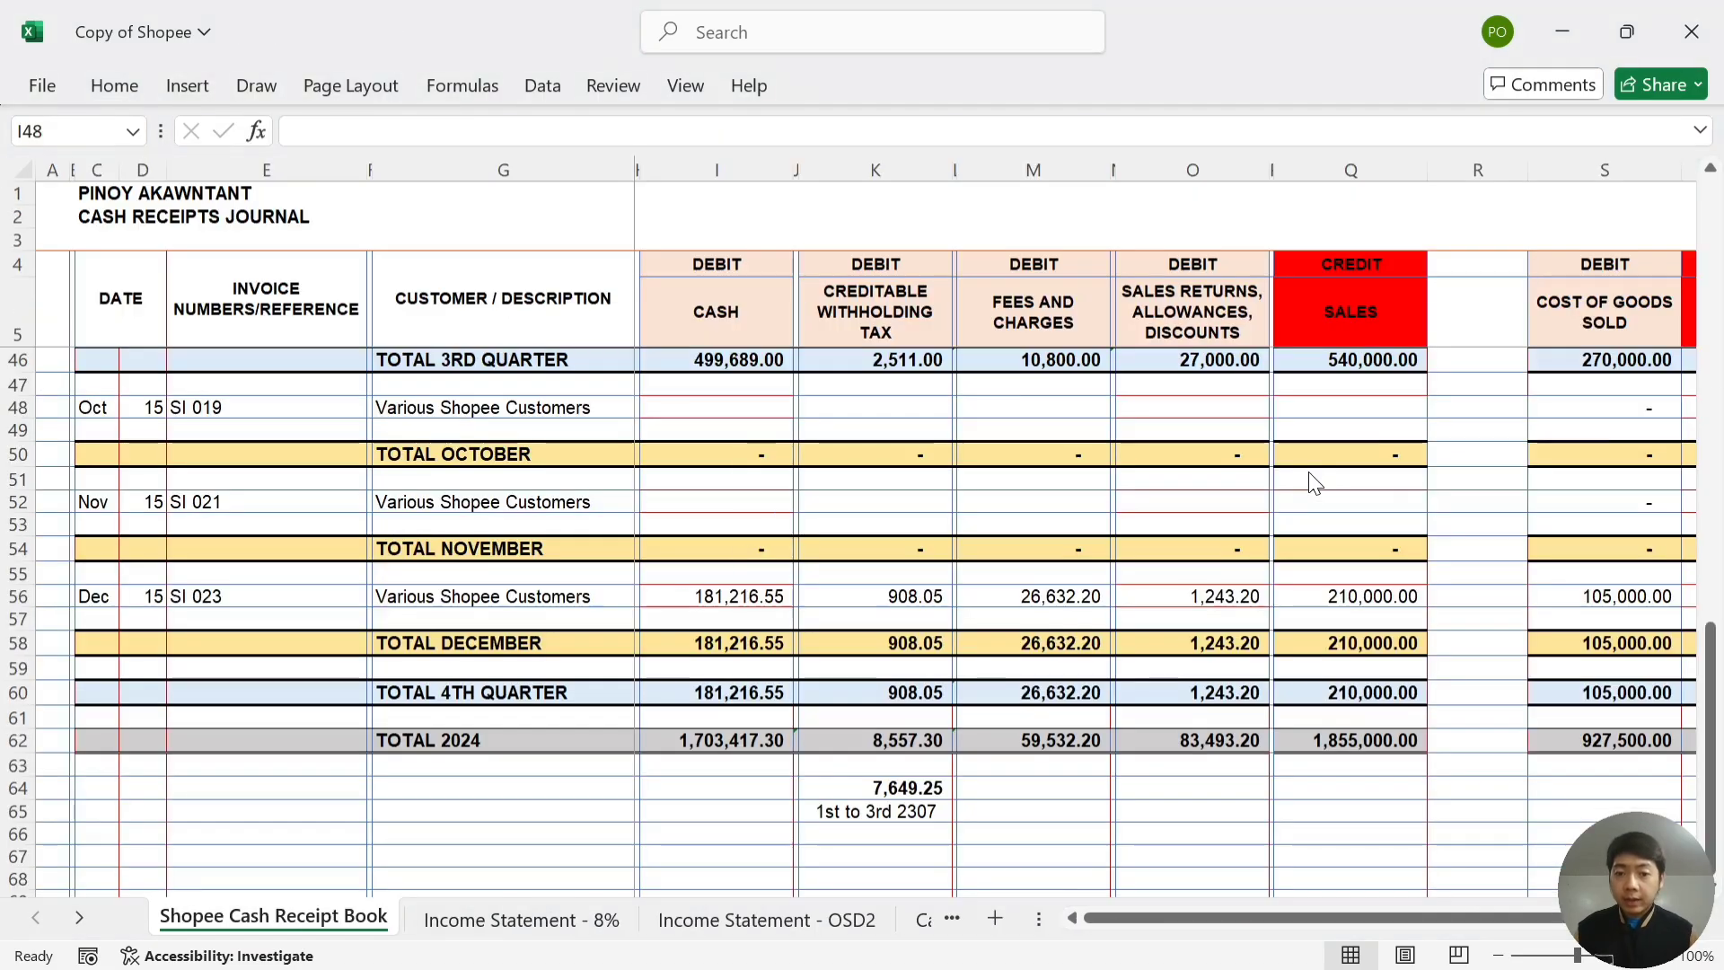
pyautogui.click(1330, 408)
pyautogui.write('150000')
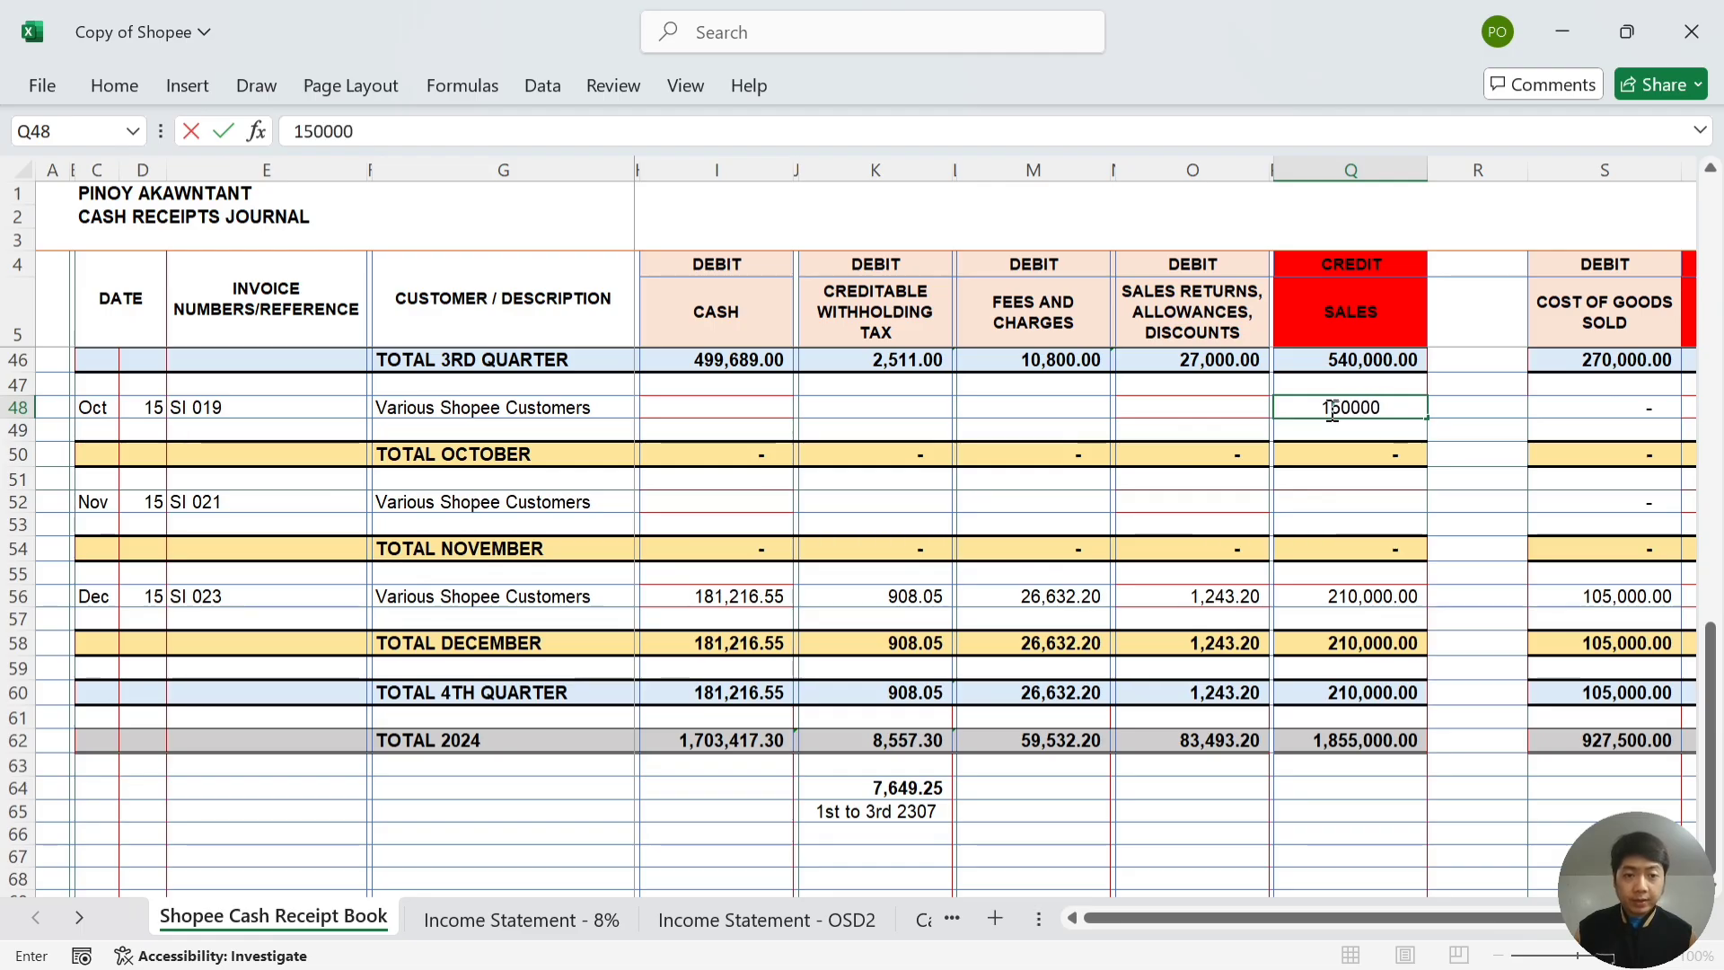
pyautogui.click(1242, 408)
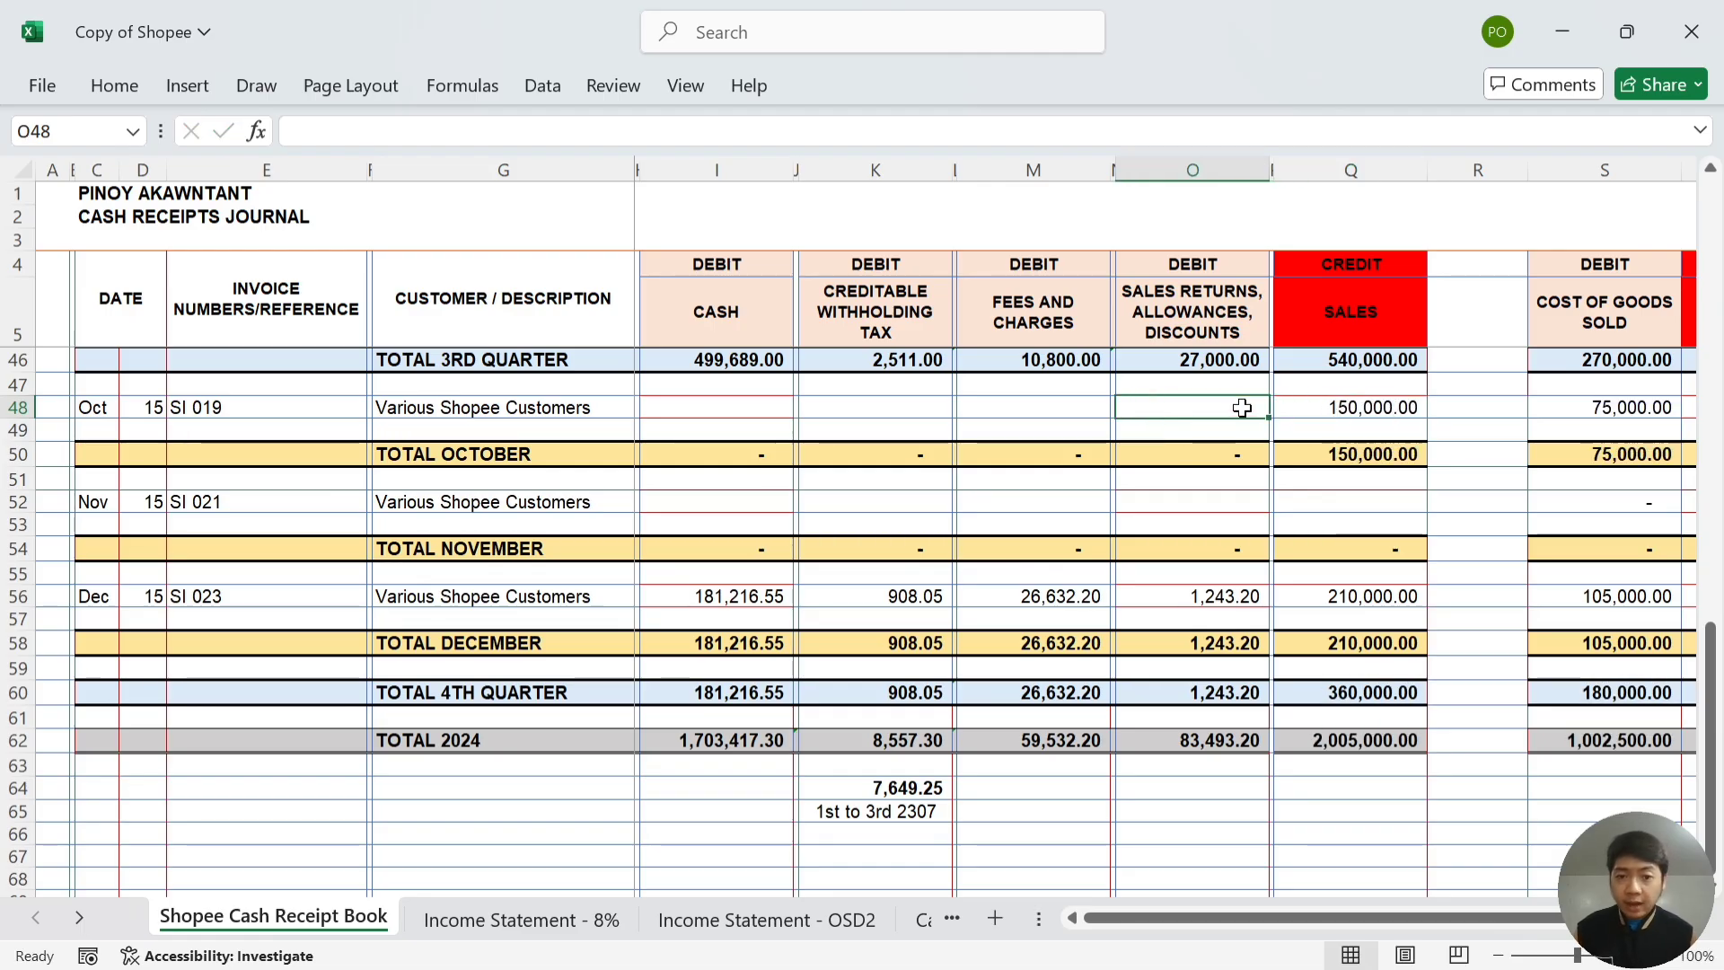
pyautogui.hotkey('alt', 'Tab')
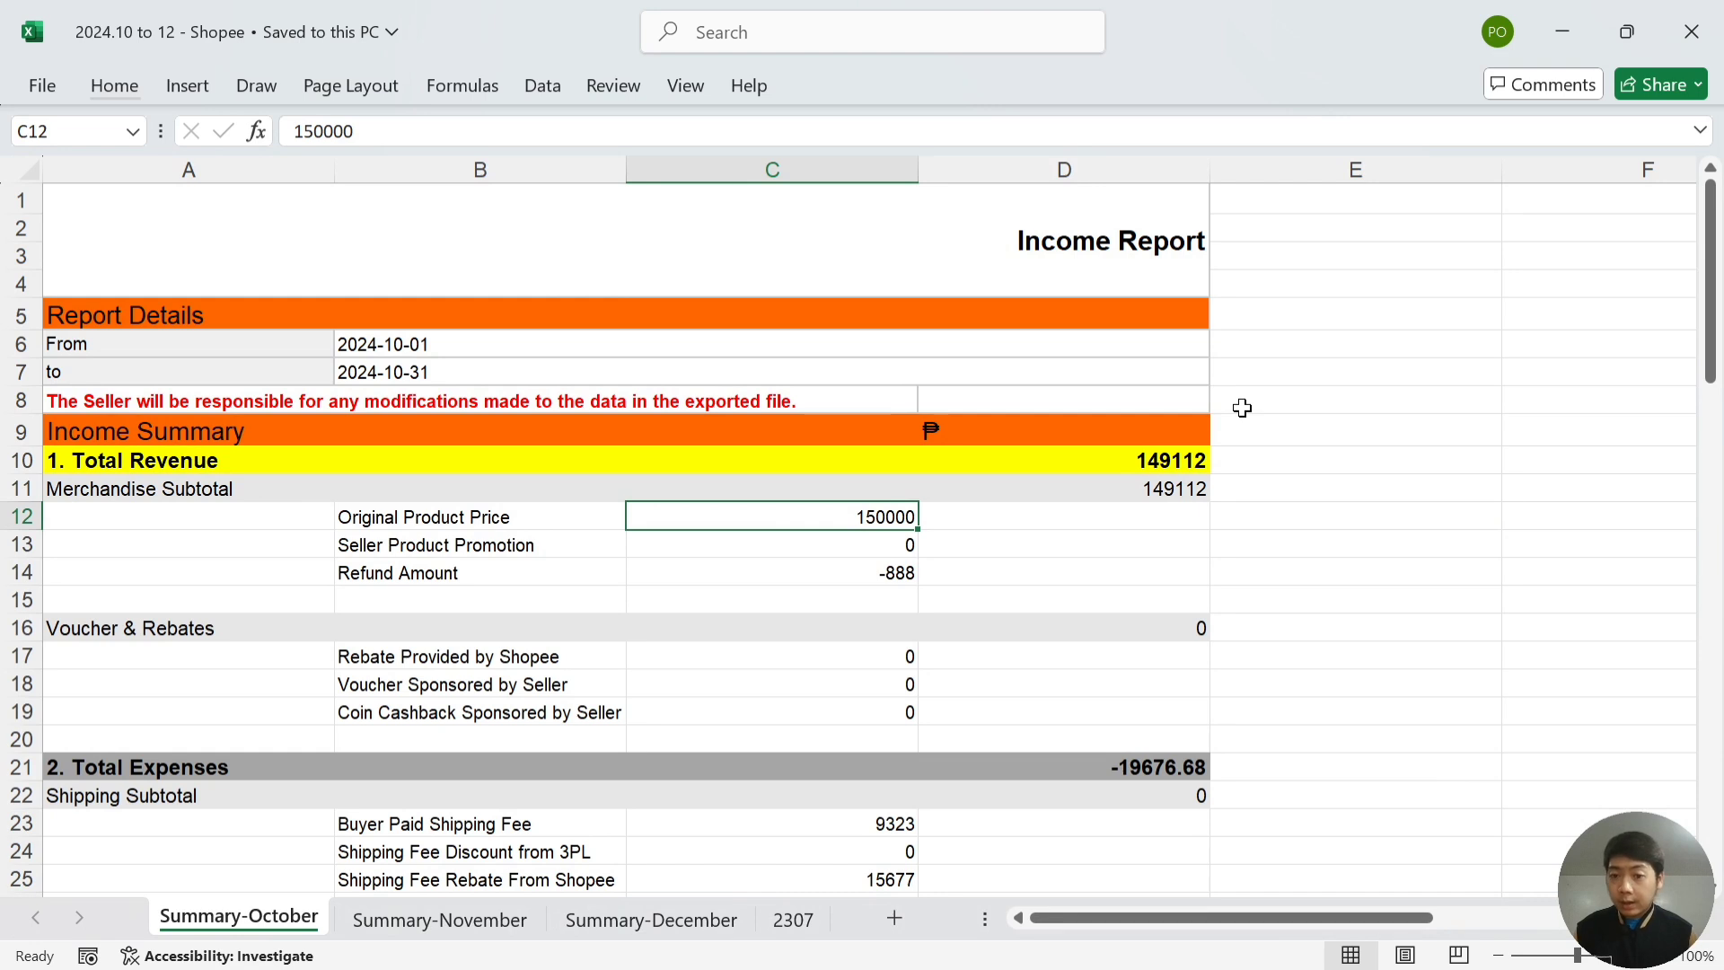
# - Enter October's -888 refund as 888 sales returns in the journal's O48
pyautogui.press('Down')
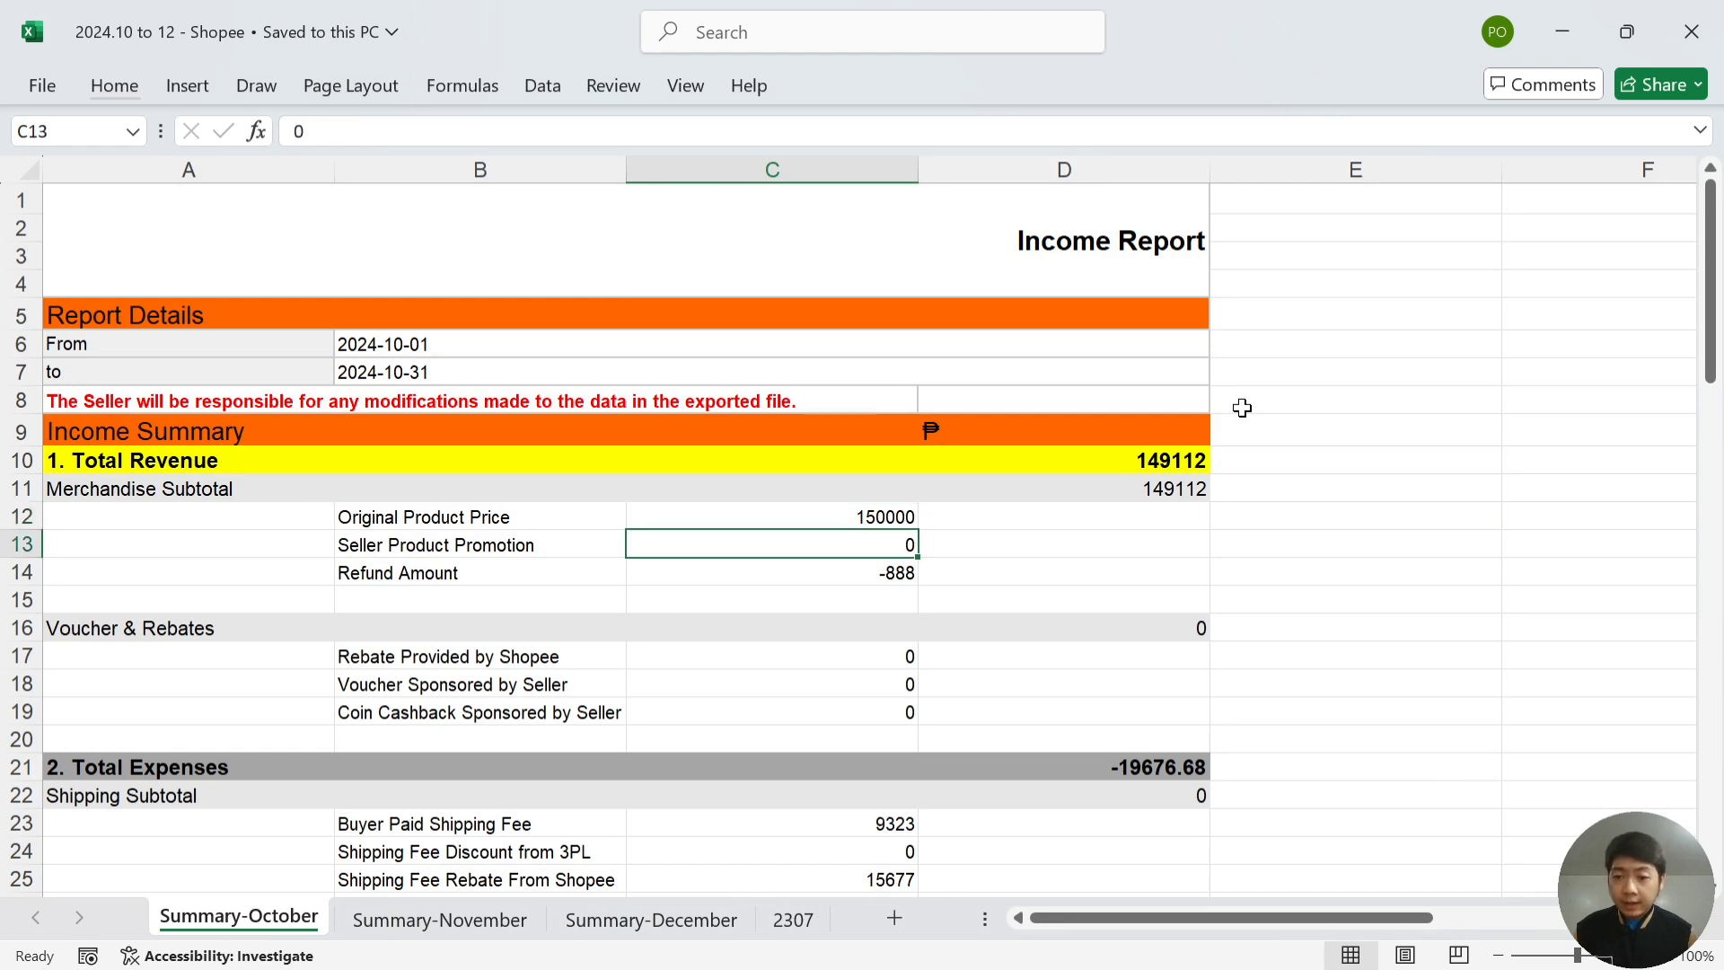
pyautogui.press('Down')
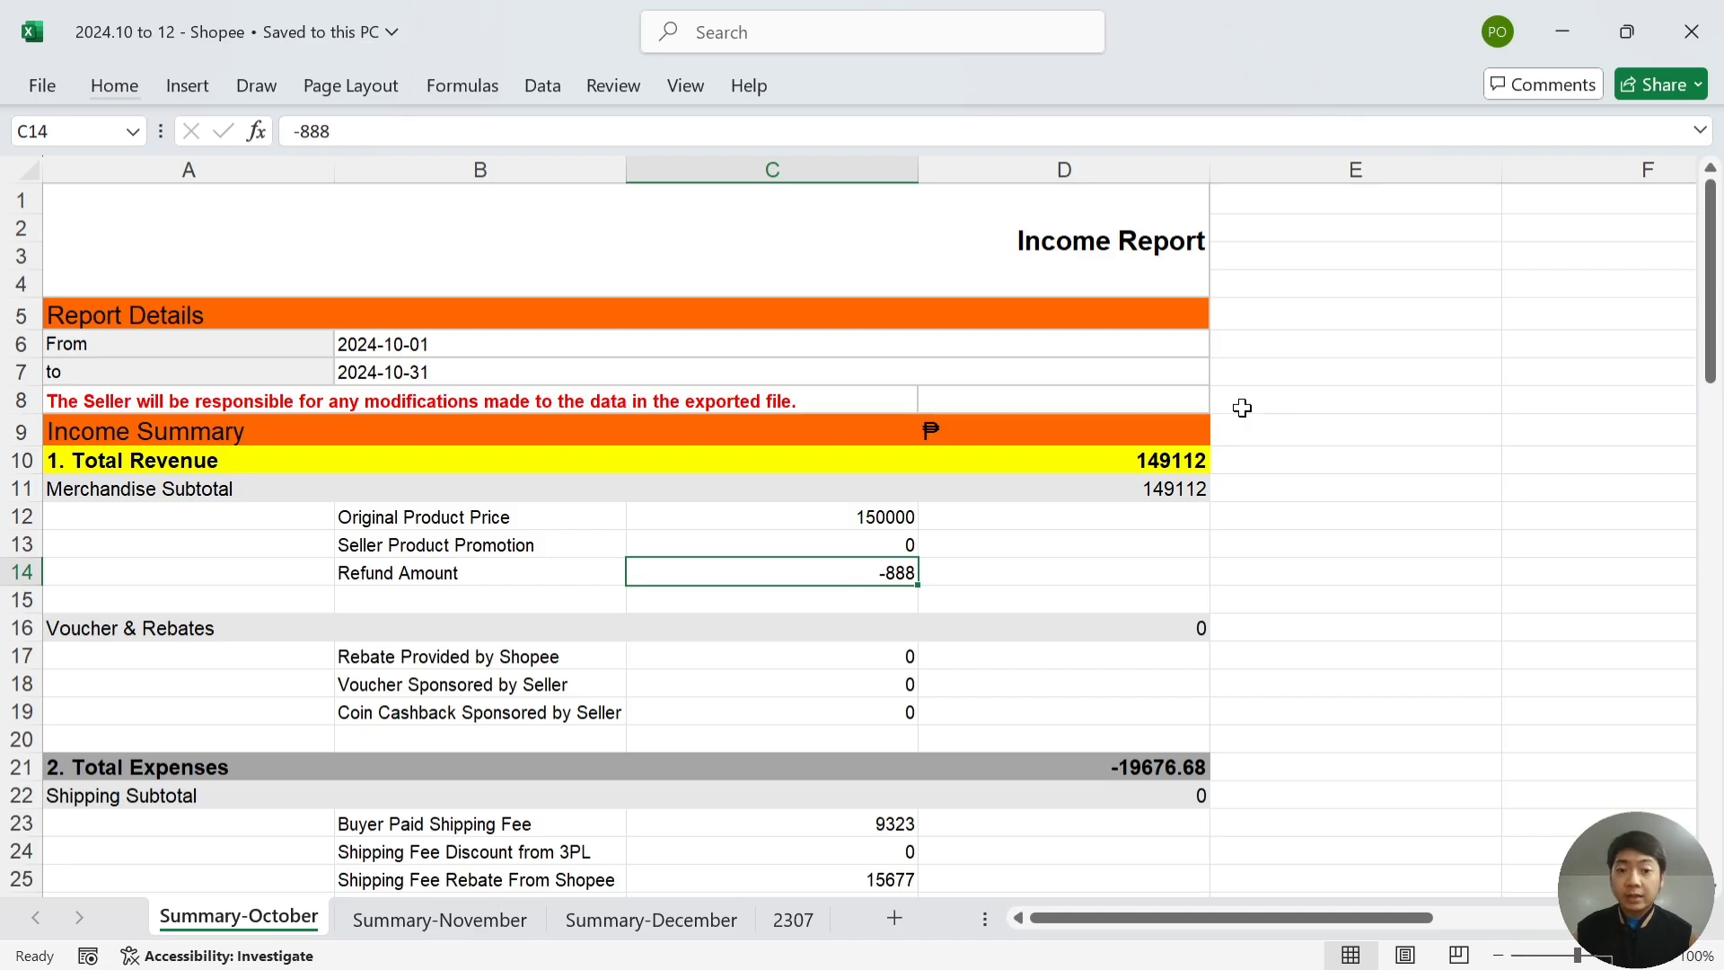
pyautogui.hotkey('alt', 'Tab')
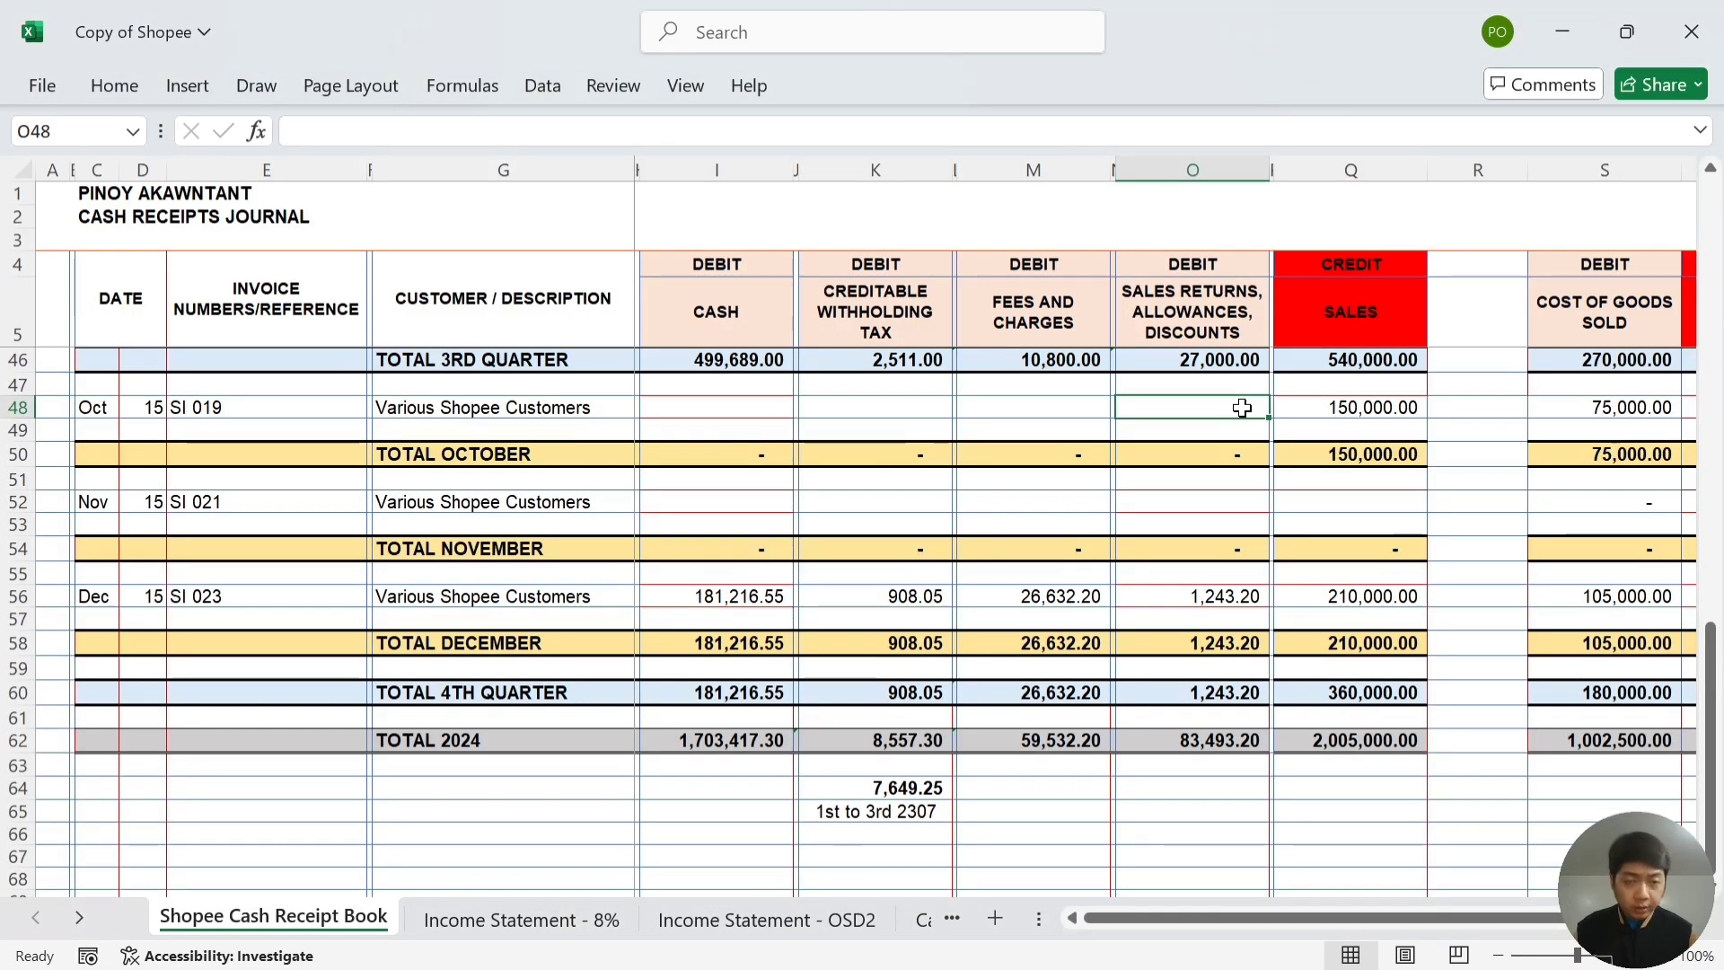
pyautogui.write('888')
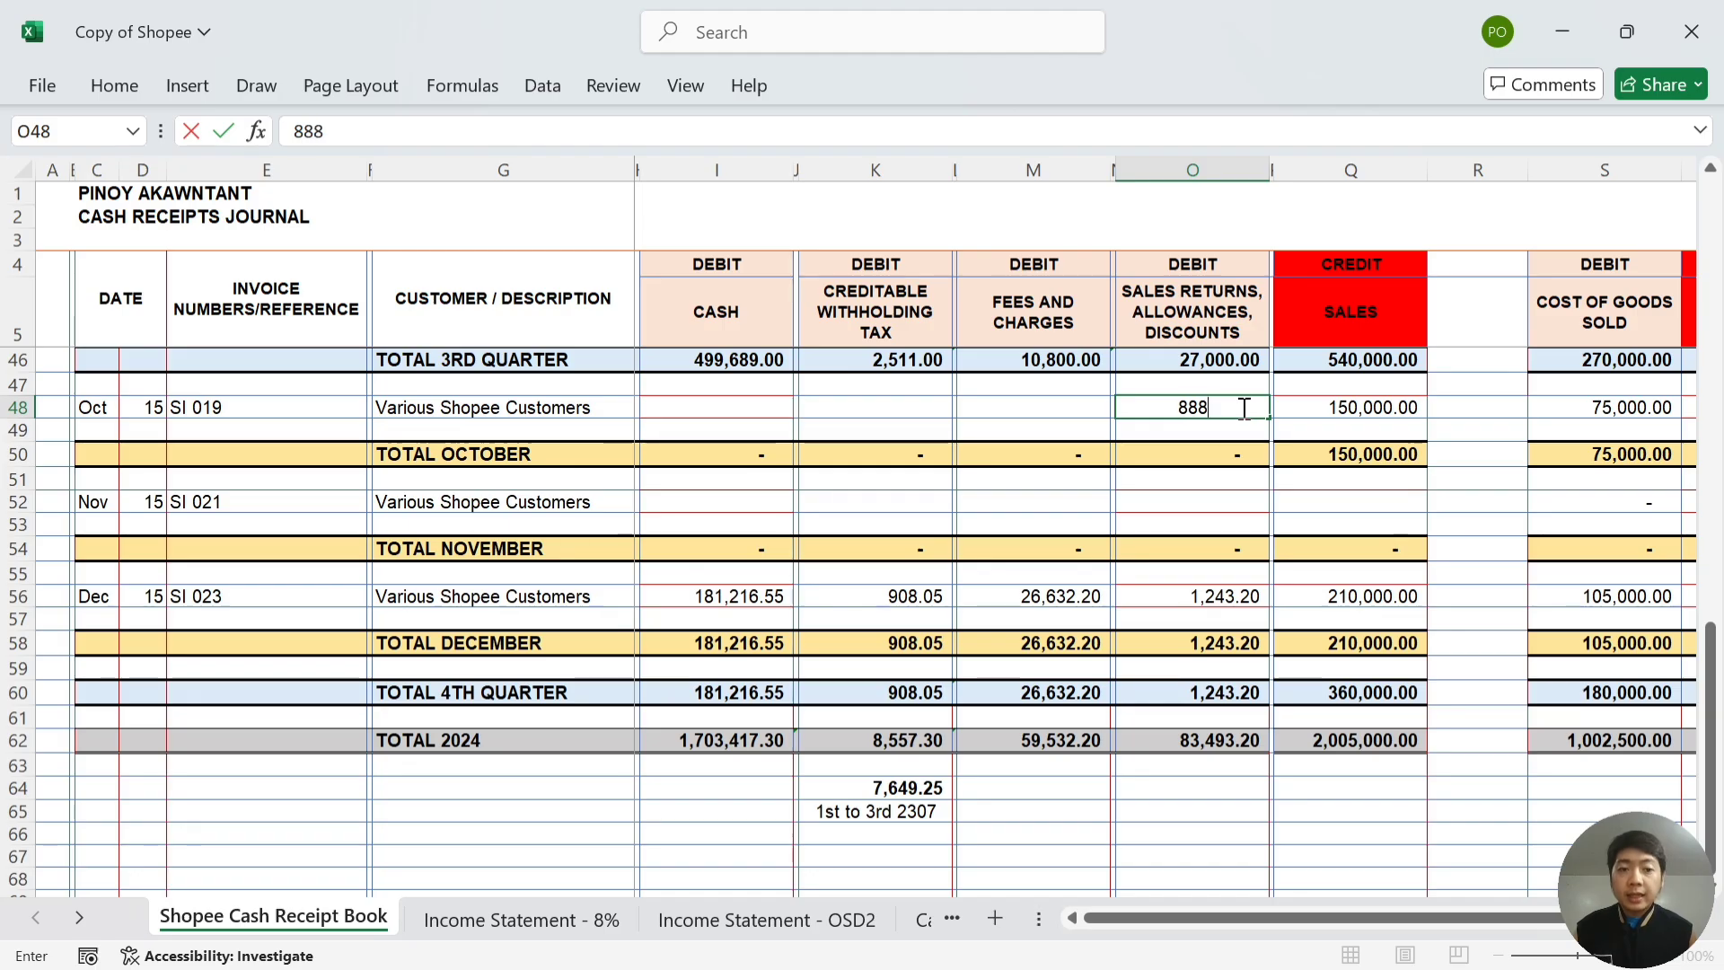
pyautogui.click(1068, 402)
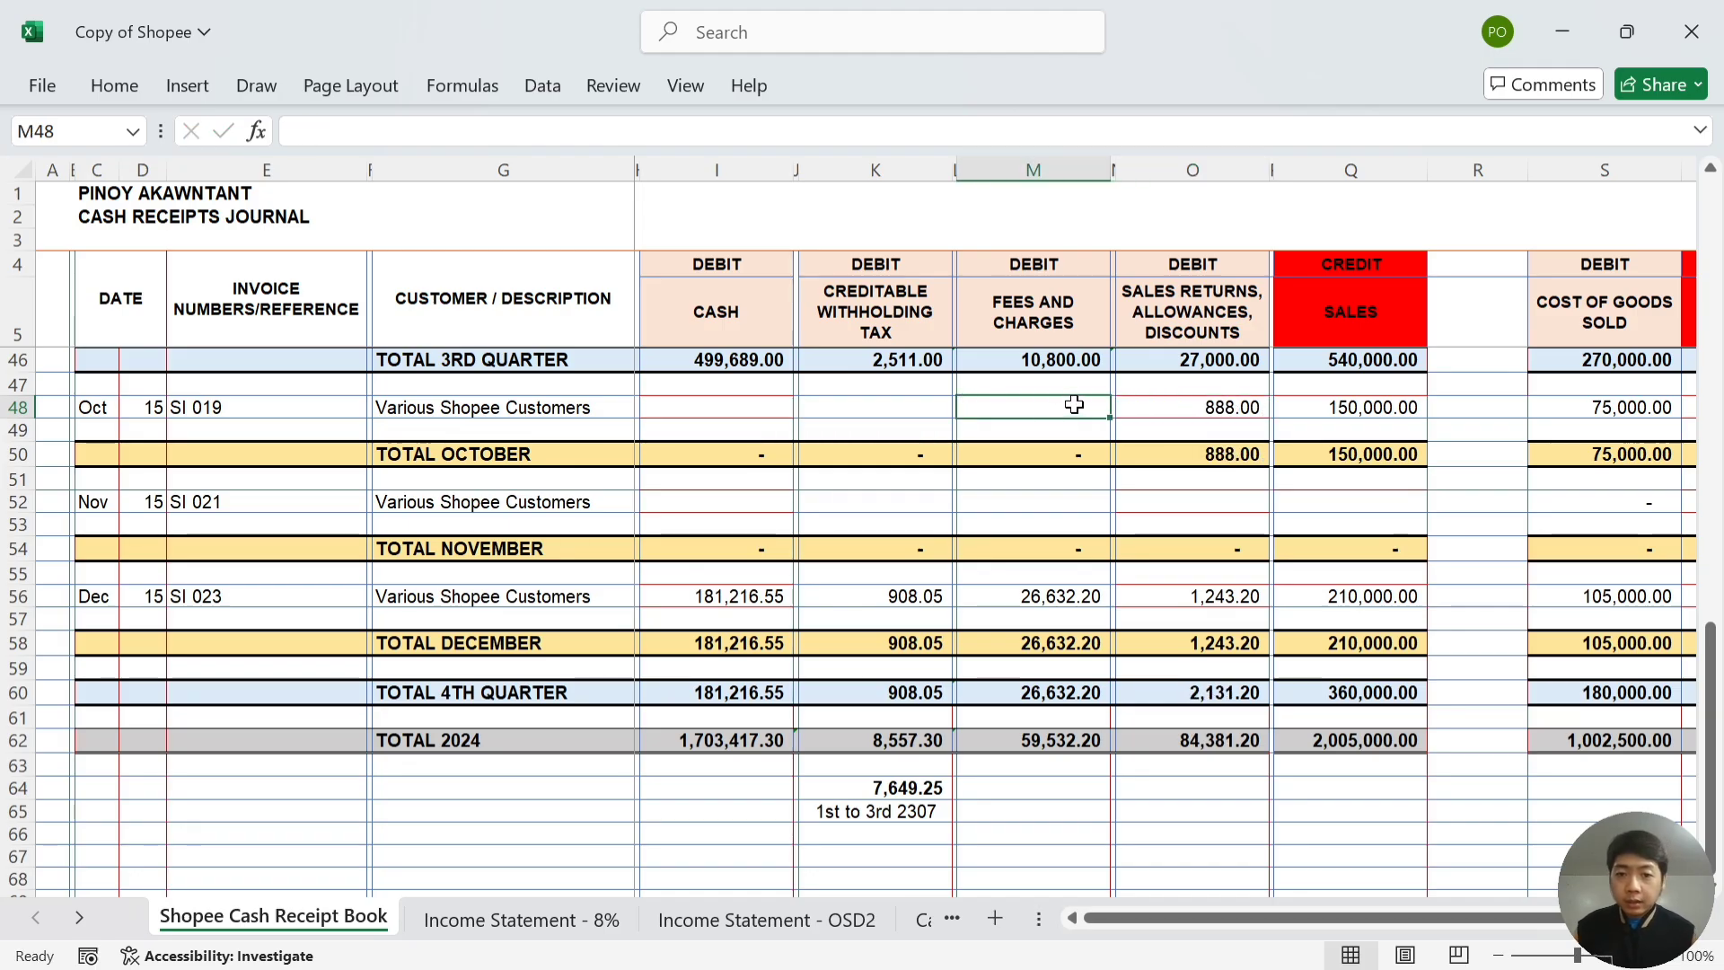
pyautogui.hotkey('alt', 'Tab')
# - Review the October fee rows and the Fees & Charges total formula
pyautogui.press('Down')
pyautogui.press('Down')
pyautogui.press('Down')
pyautogui.press('Down')
pyautogui.press('Down')
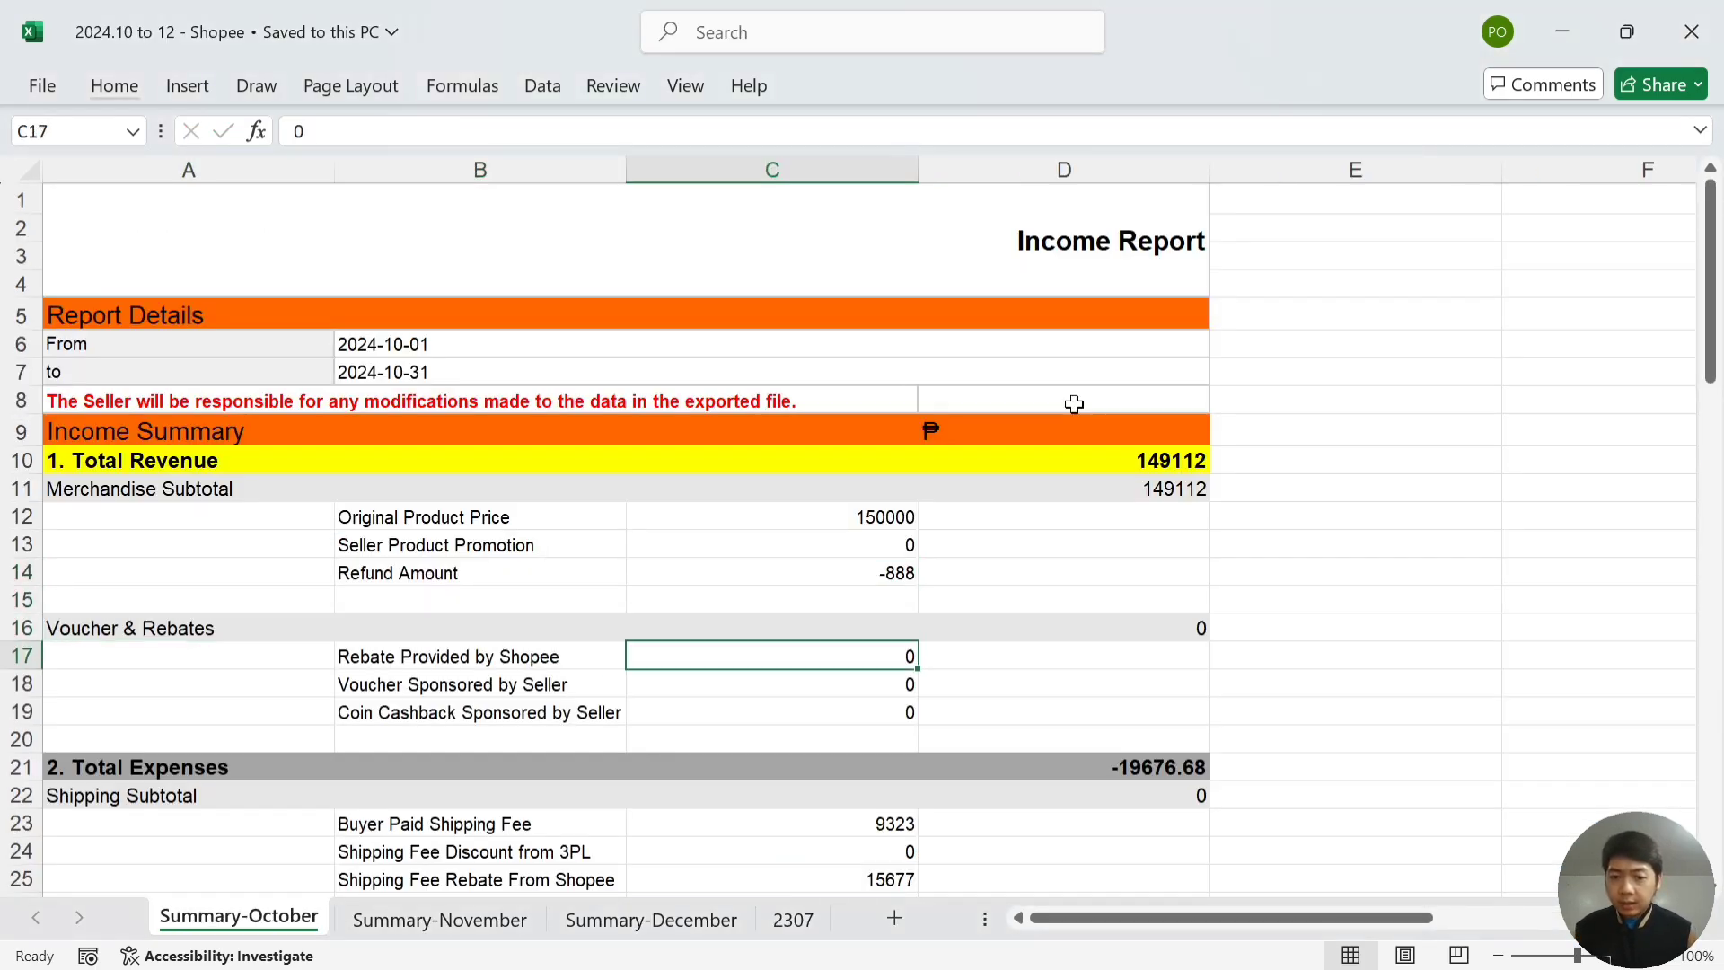
pyautogui.press('Down')
pyautogui.press('Down')
pyautogui.press('Down')
pyautogui.press('Down')
pyautogui.press('Down')
pyautogui.press('Down')
pyautogui.press('Down')
pyautogui.press('Down')
pyautogui.press('Down')
pyautogui.press('Down')
pyautogui.press('Down')
pyautogui.press('Down')
pyautogui.press('Down')
pyautogui.press('Down')
pyautogui.press('Down')
pyautogui.press('Down')
pyautogui.press('Down')
pyautogui.press('Down')
pyautogui.press('Down')
pyautogui.press('Down')
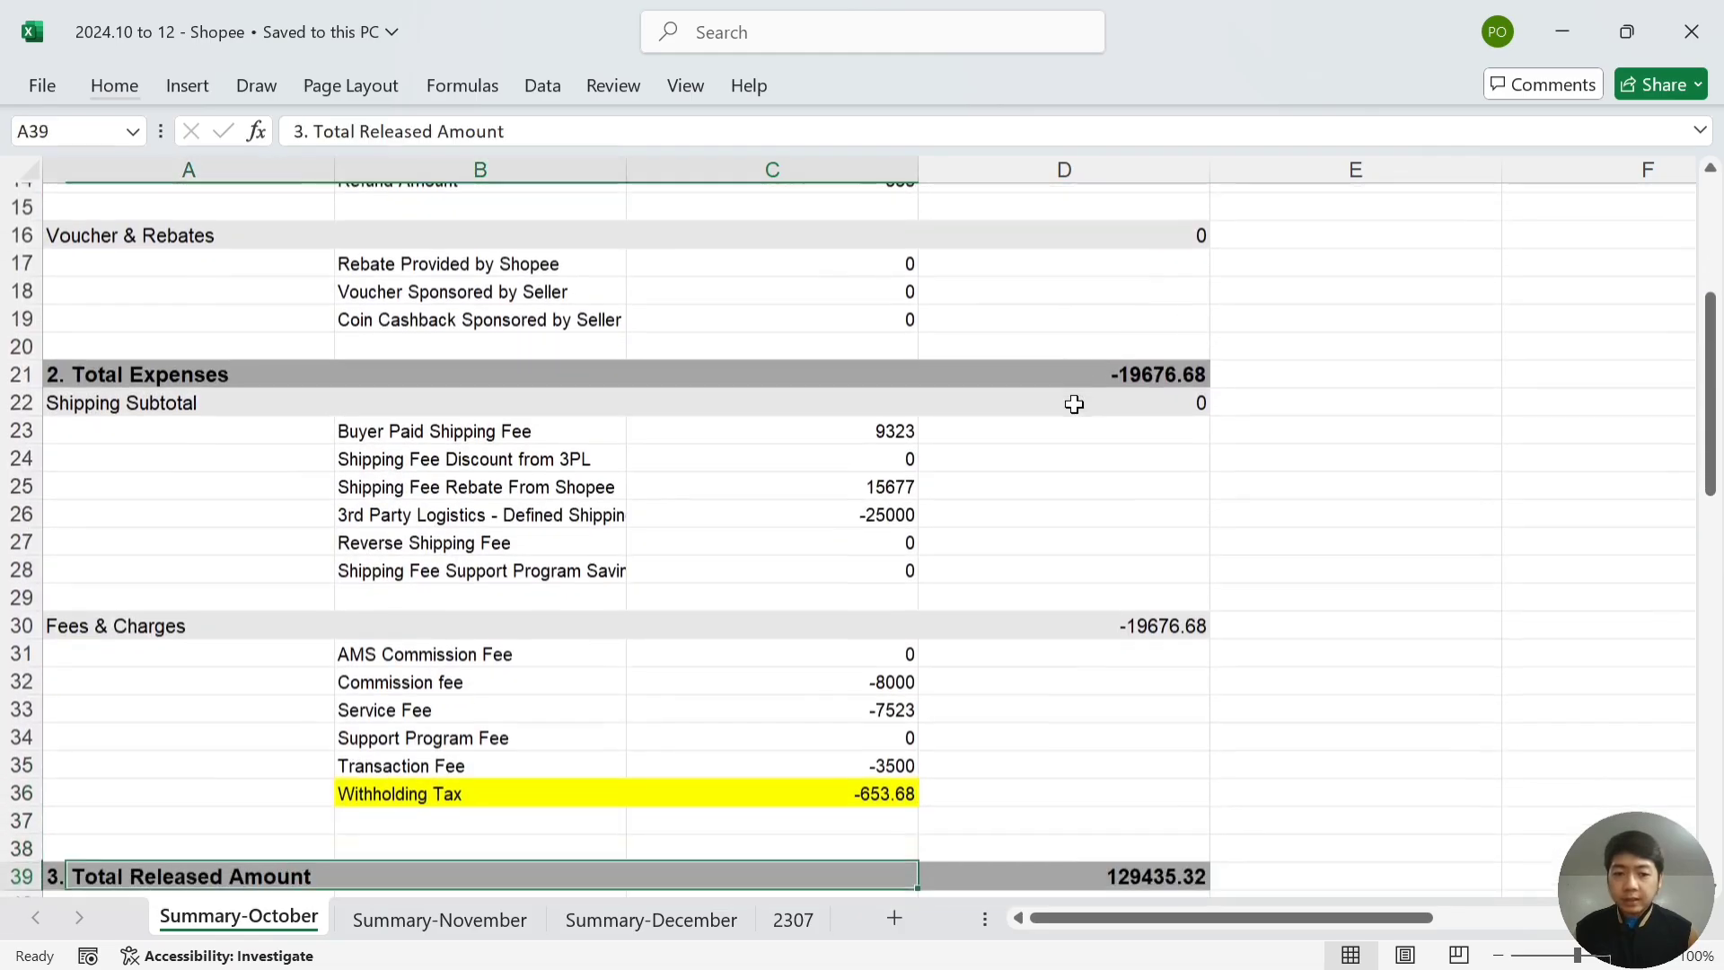
pyautogui.press('Down')
pyautogui.press('Down')
pyautogui.press('Down')
pyautogui.press('Down')
pyautogui.press('Up')
pyautogui.press('Up')
pyautogui.press('Up')
pyautogui.press('Up')
pyautogui.press('Up')
pyautogui.press('Up')
pyautogui.press('Up')
pyautogui.press('Up')
pyautogui.press('Up')
pyautogui.press('Up')
pyautogui.press('Up')
pyautogui.press('Up')
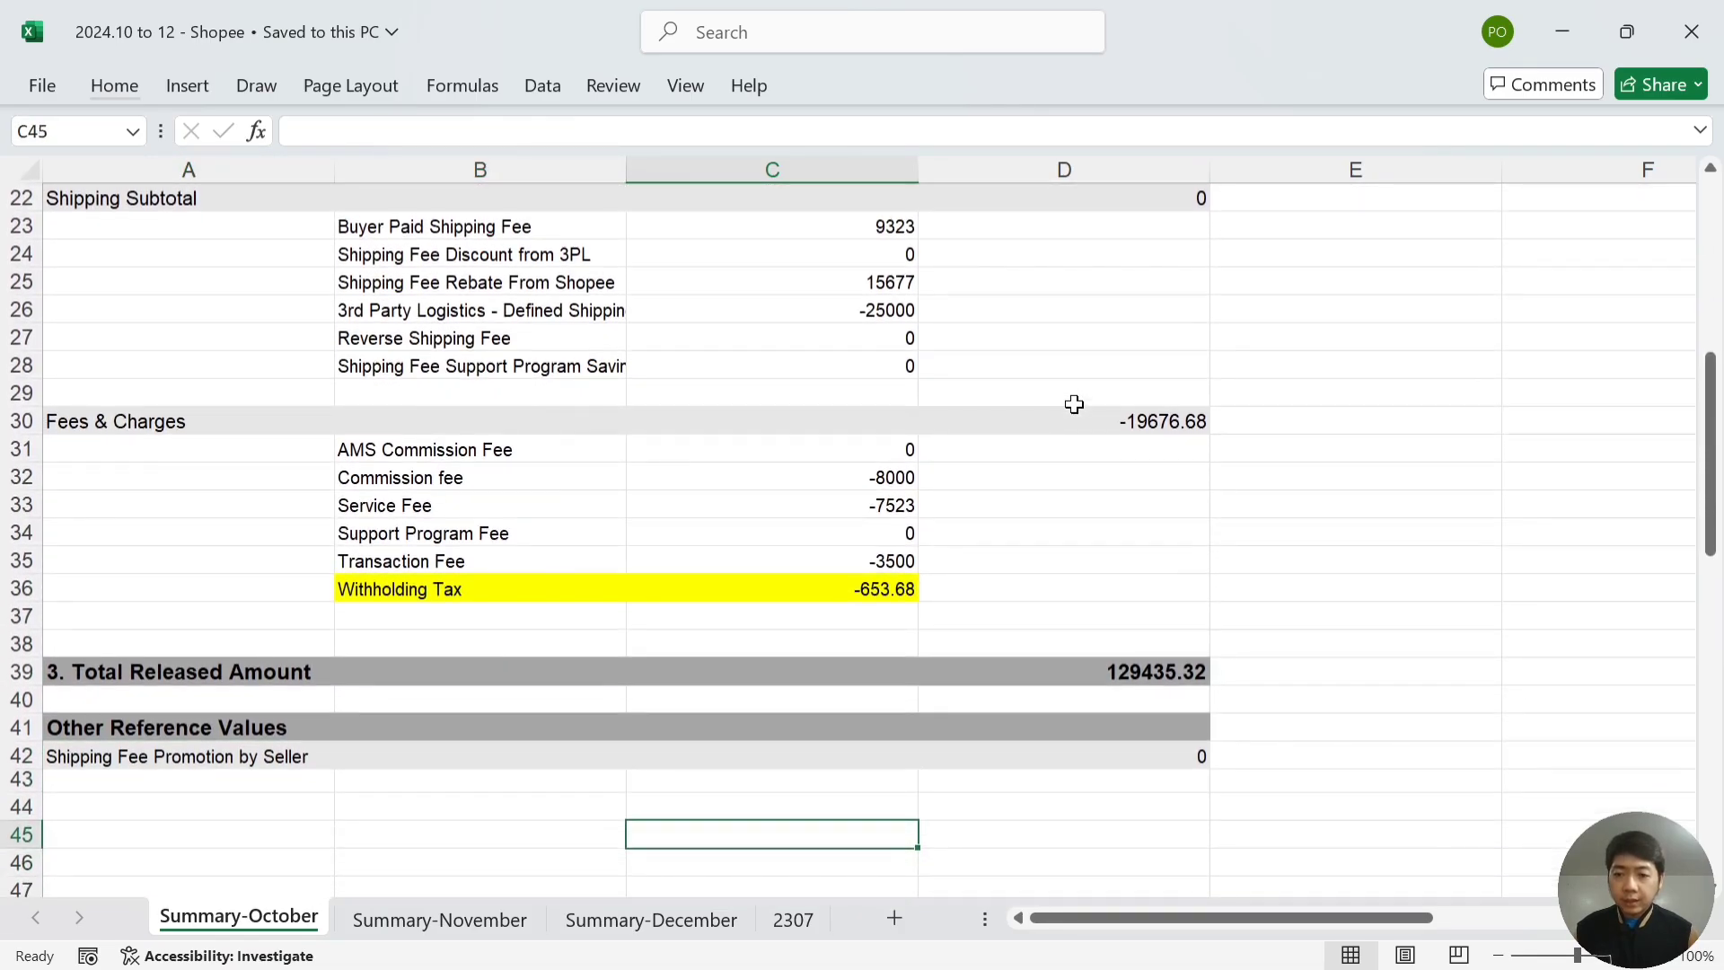
pyautogui.press('Up')
pyautogui.press('Up')
pyautogui.press('Up')
pyautogui.press('Up')
pyautogui.press('Up')
pyautogui.press('Up')
pyautogui.press('Up')
pyautogui.press('Up')
pyautogui.press('Up')
pyautogui.press('Up')
pyautogui.press('Up')
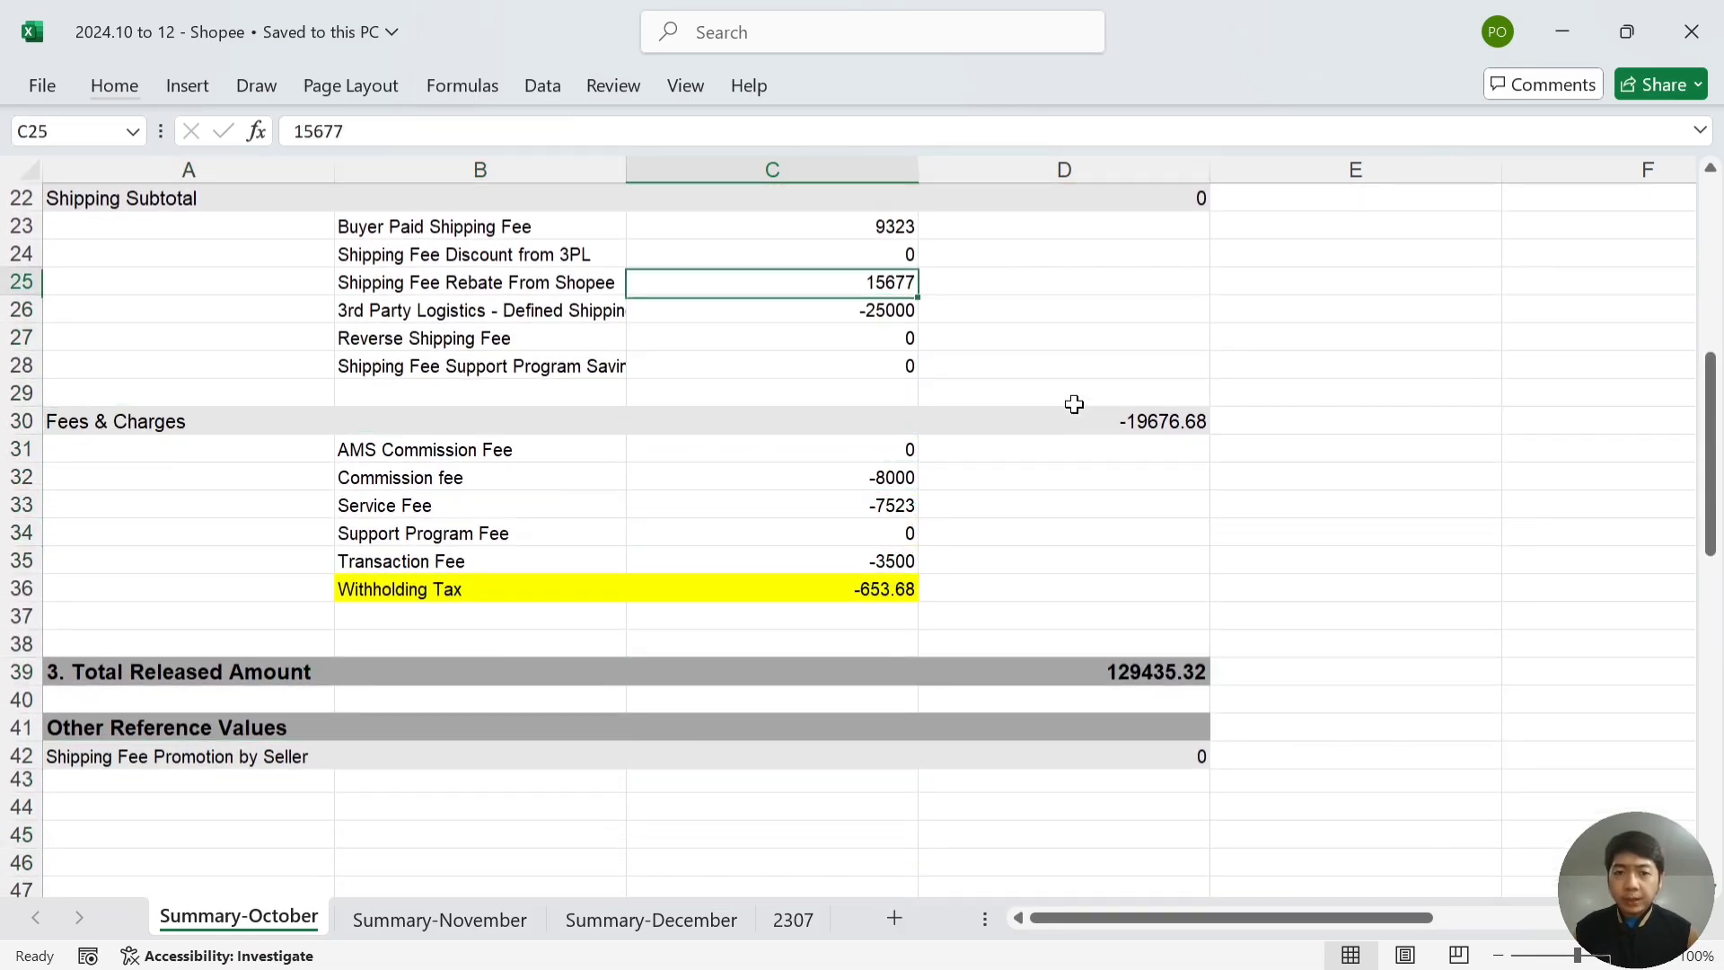
pyautogui.press('Down')
pyautogui.press('Down')
pyautogui.press('Down')
pyautogui.press('Down')
pyautogui.press('Down')
pyautogui.press('Down')
pyautogui.press('Down')
pyautogui.press('Down')
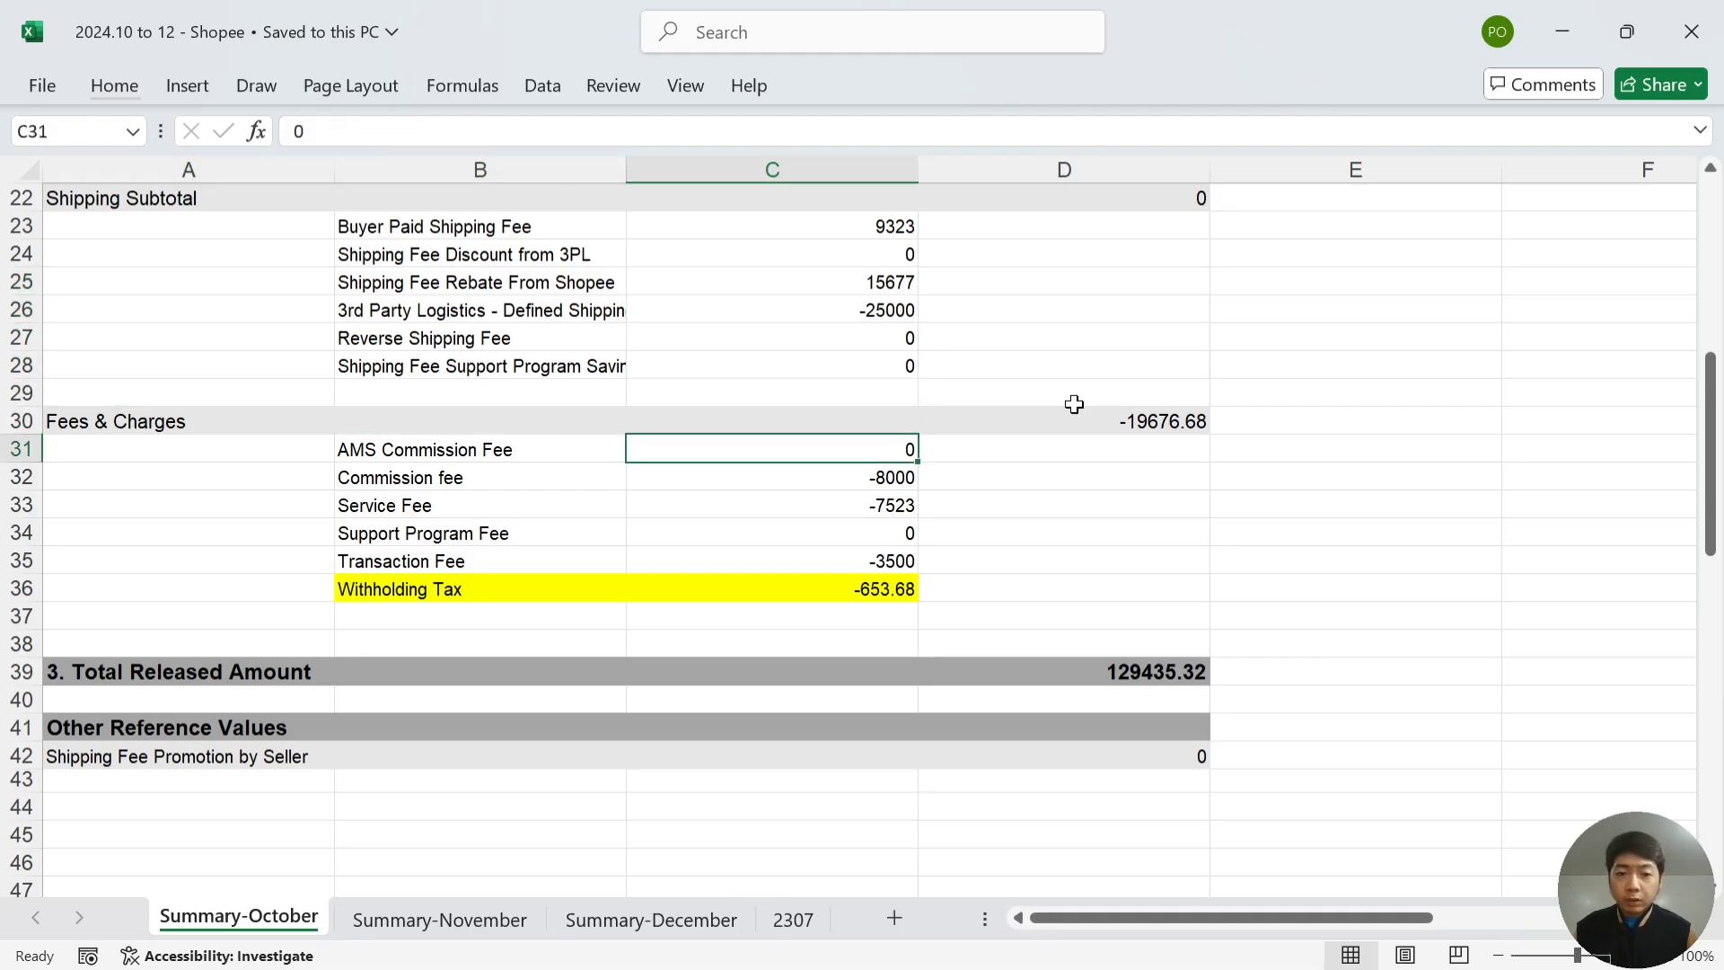
pyautogui.click(1076, 415)
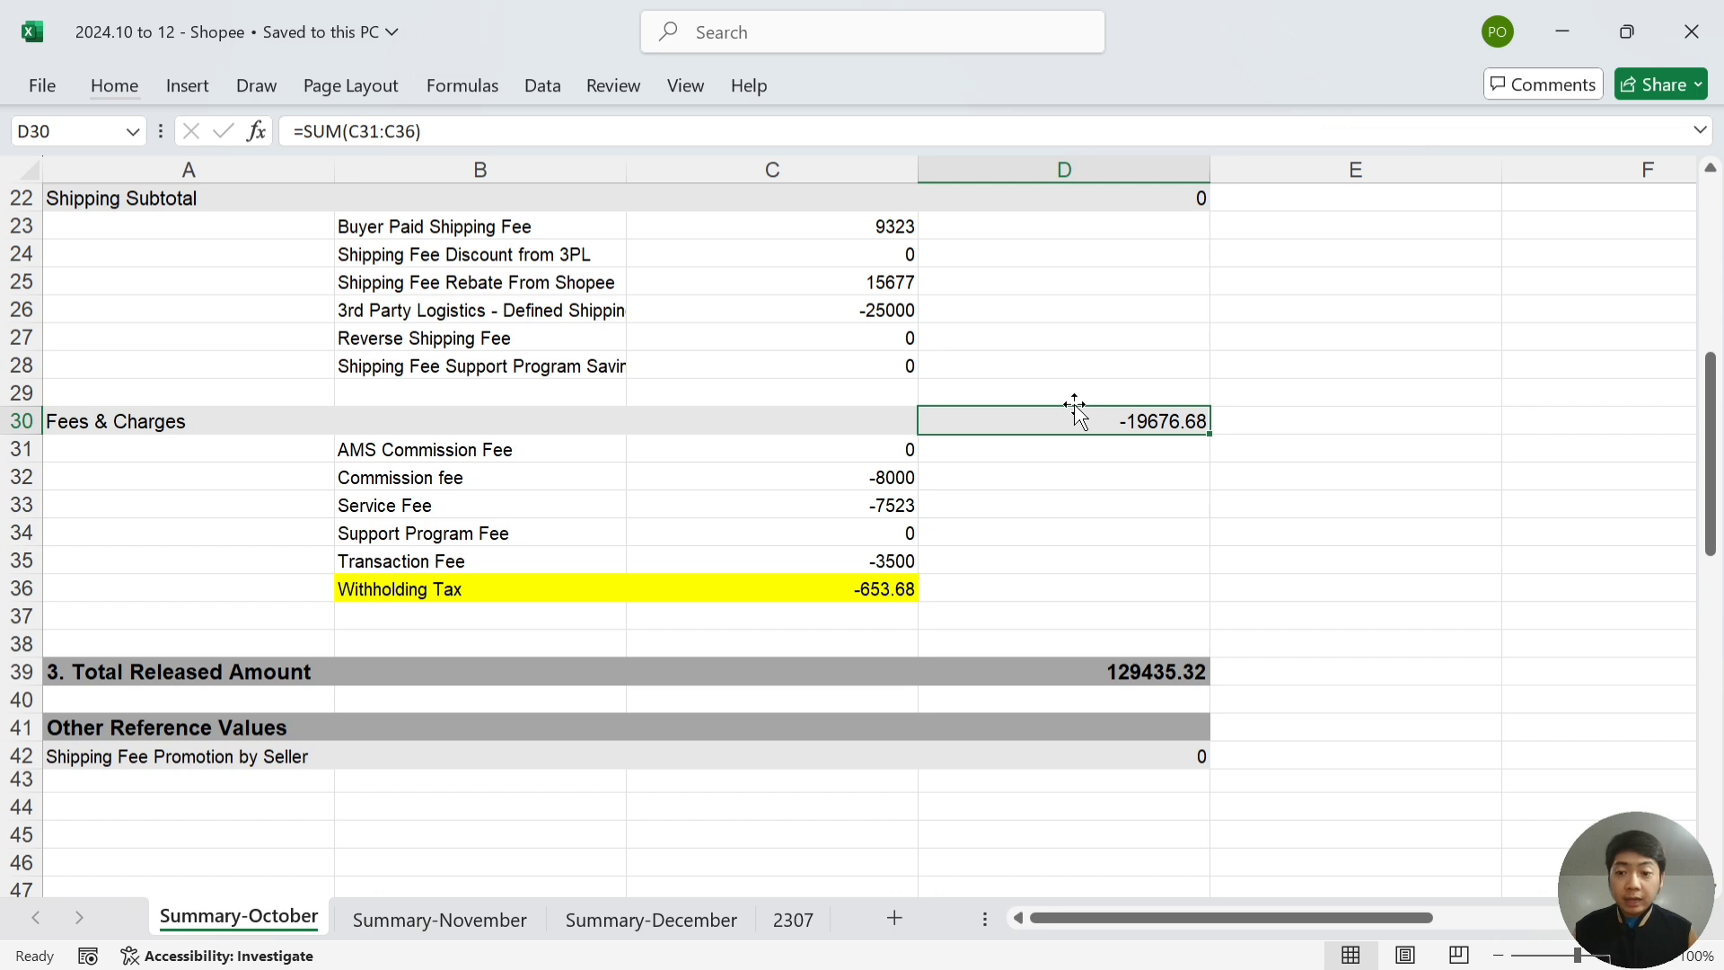
pyautogui.press('Right')
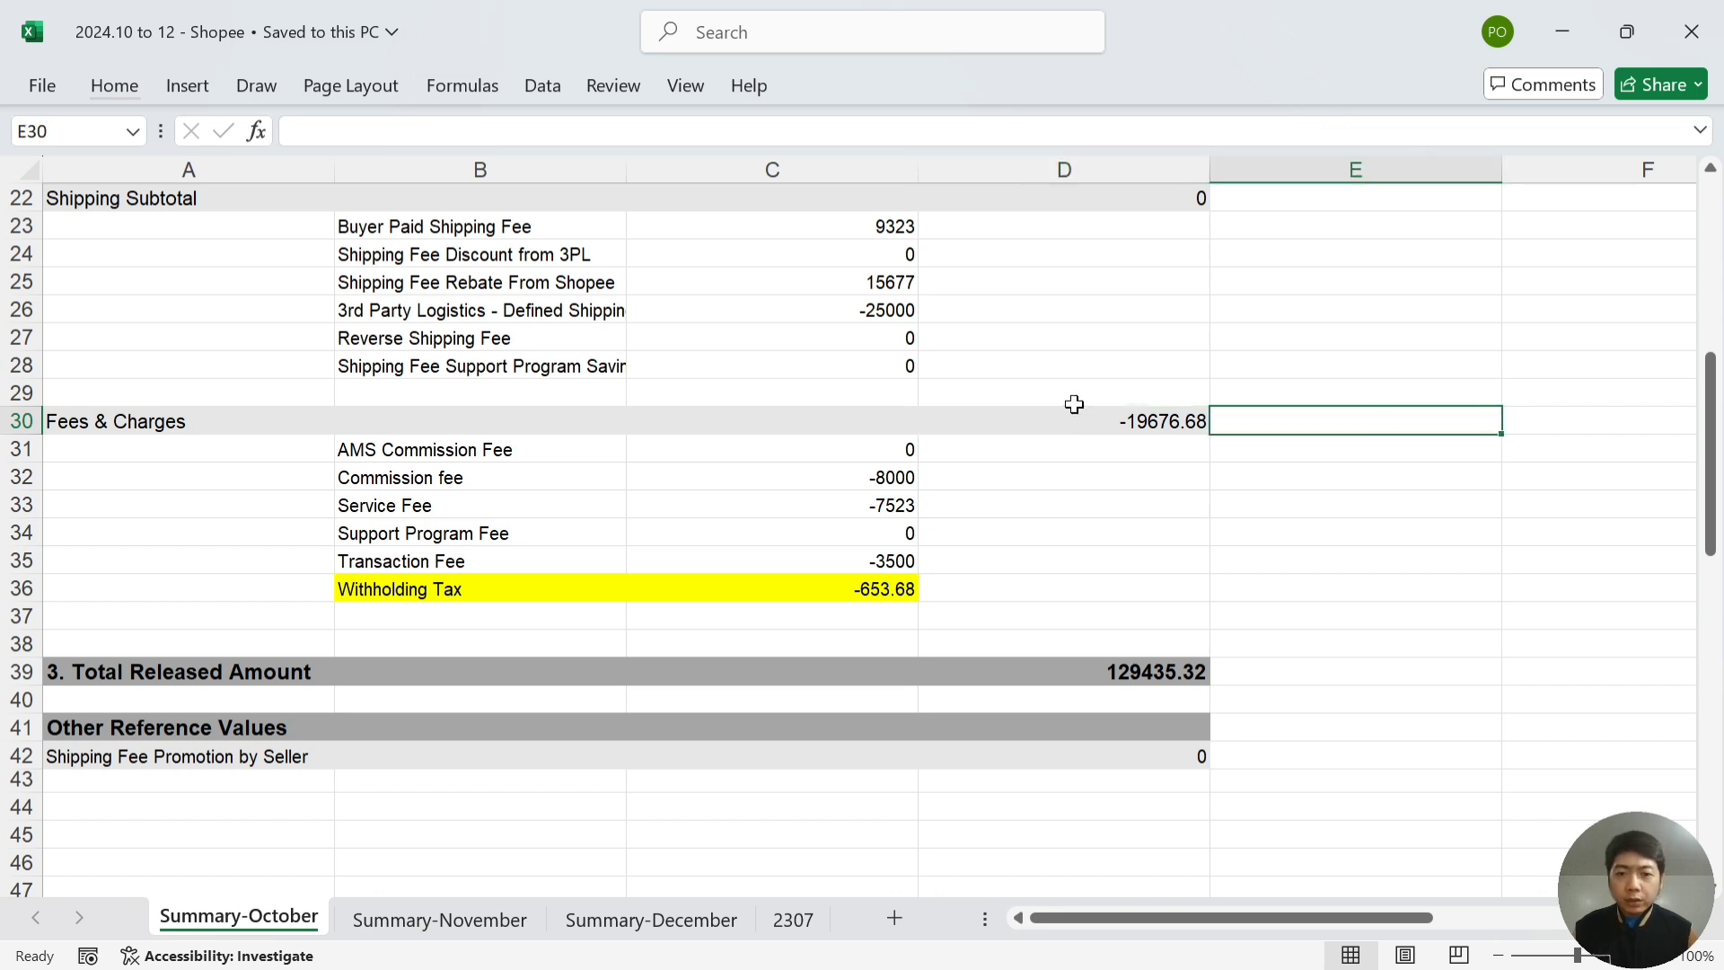
pyautogui.press('Left')
pyautogui.press('Left')
pyautogui.press('Down')
# - Sum the October fees from AMS Commission to Transaction Fee in E31, giving -19023
pyautogui.hotkey('shift', 'Down')
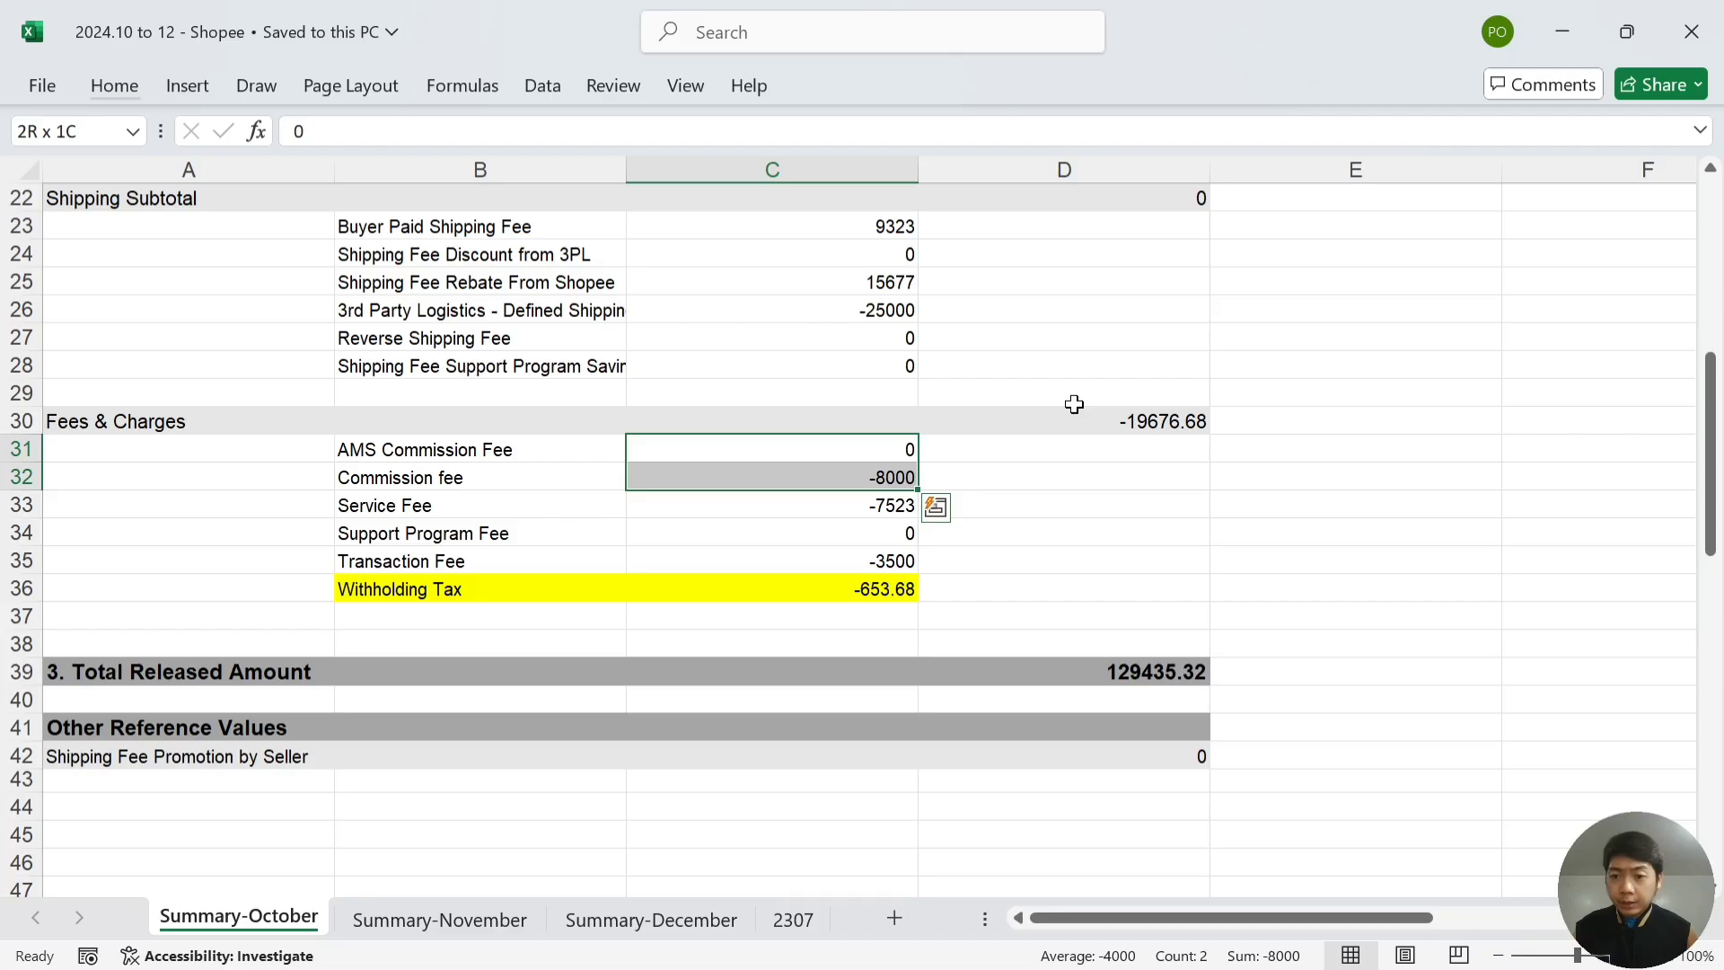
pyautogui.hotkey('shift', 'Down')
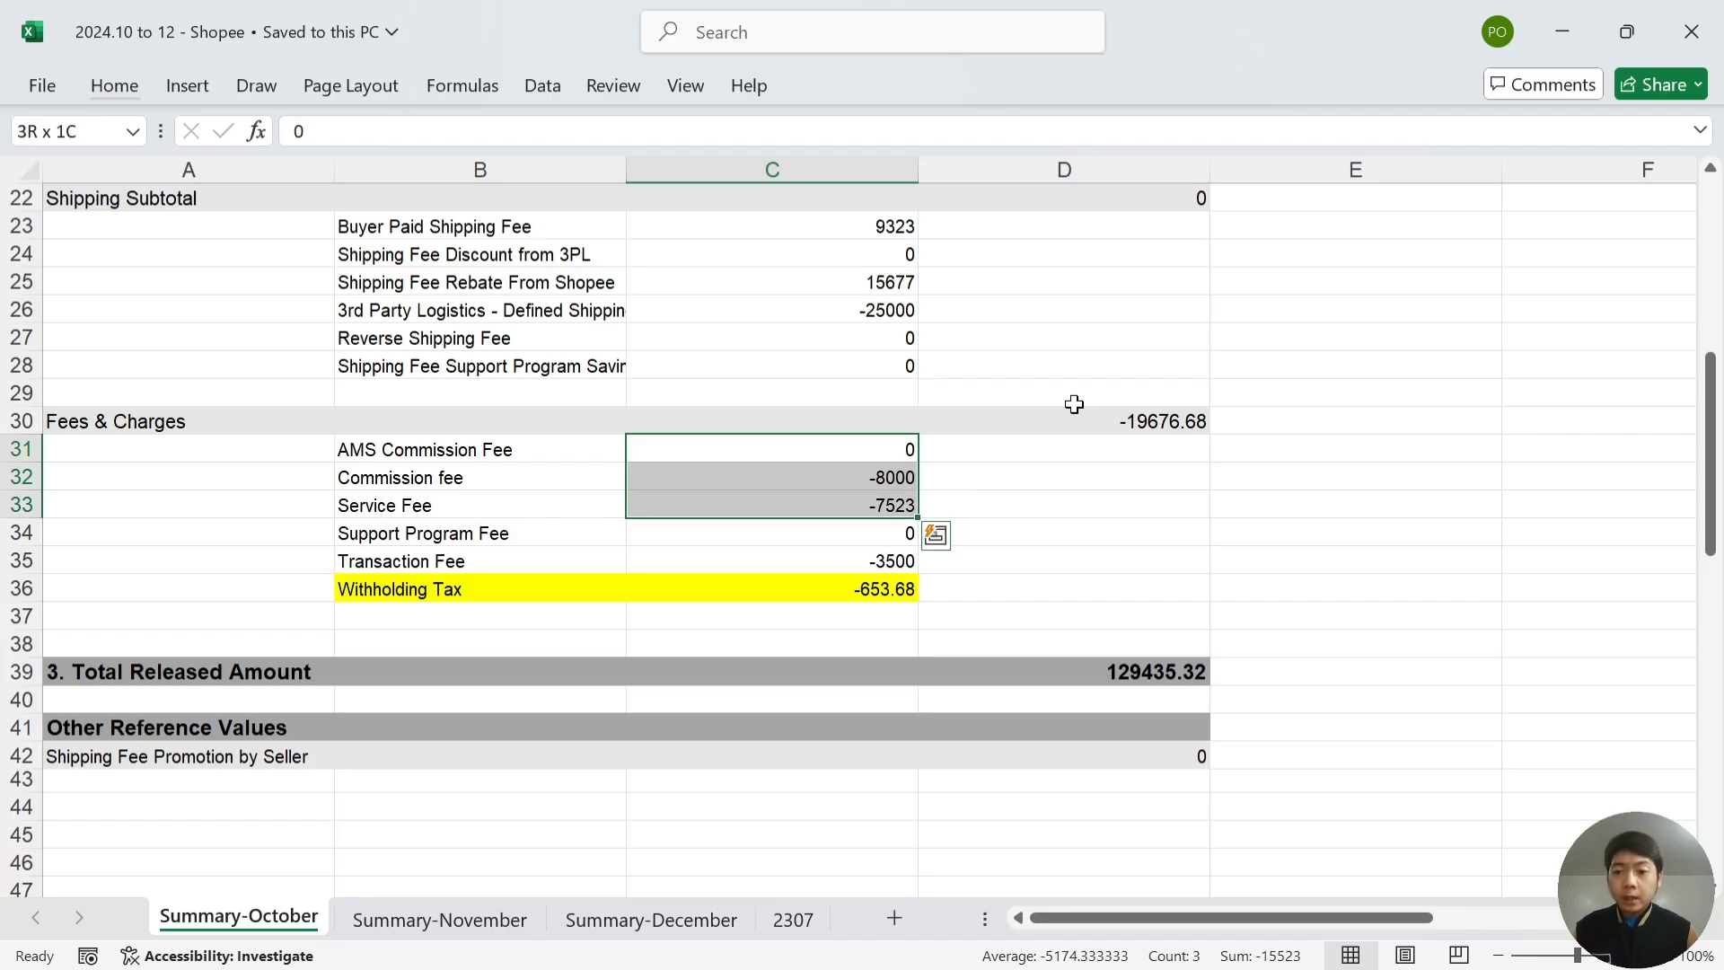
pyautogui.hotkey('shift', 'Down')
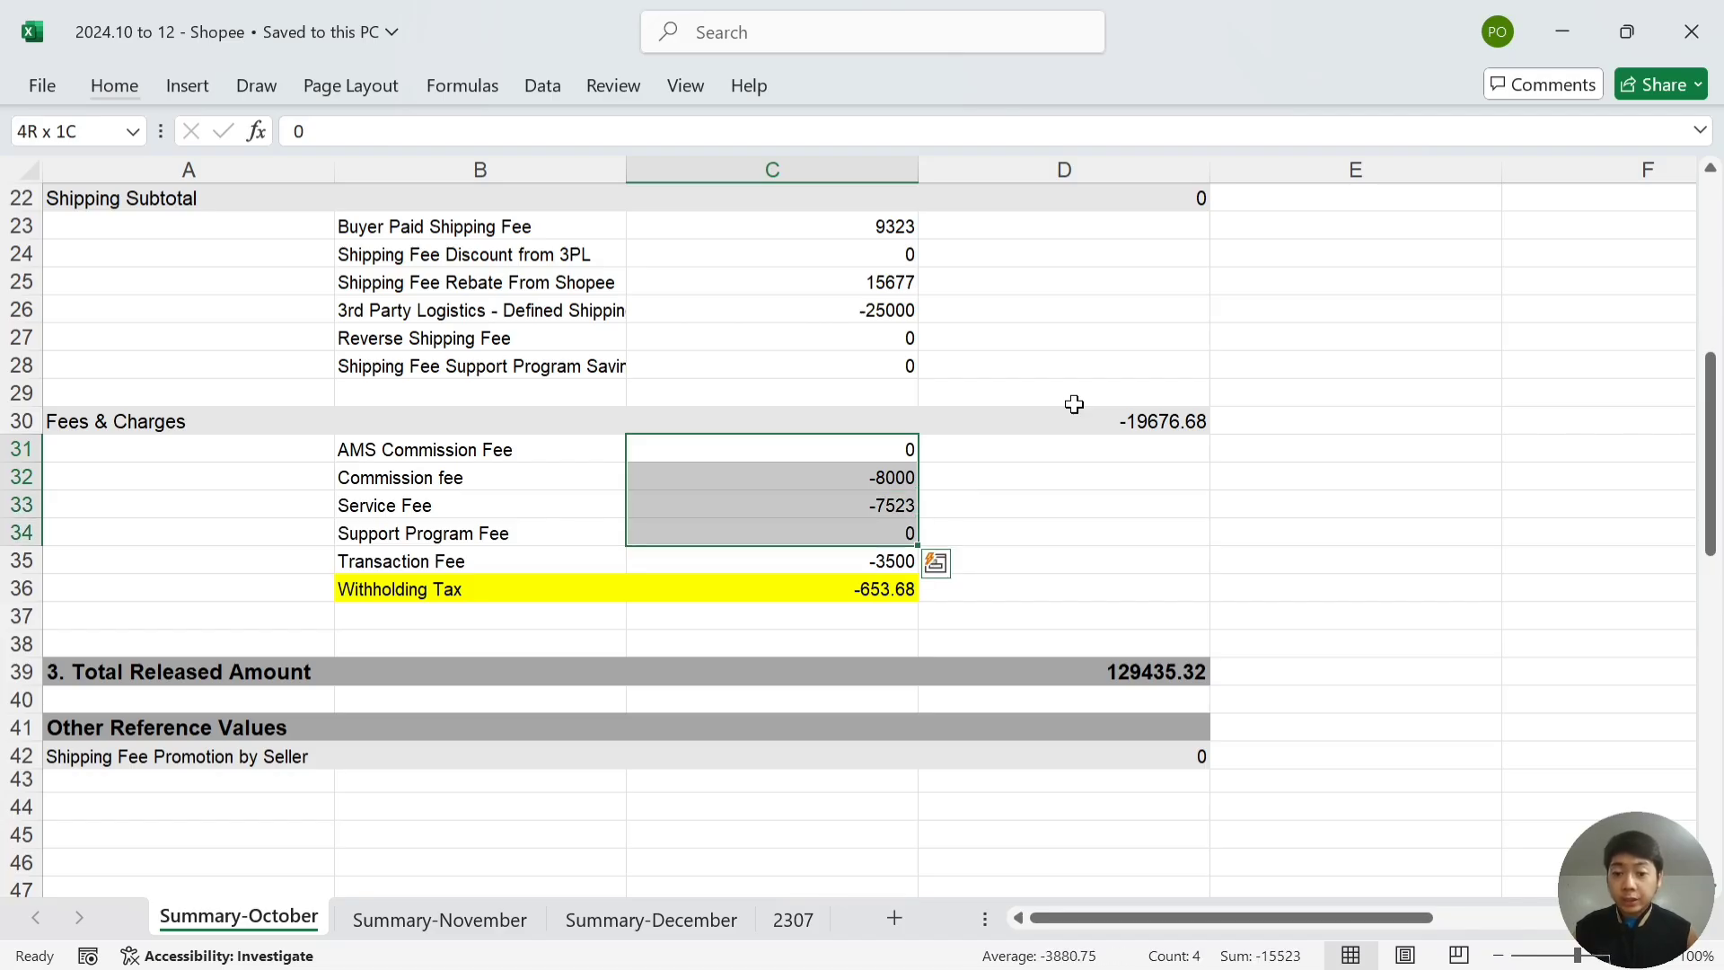
pyautogui.hotkey('shift', 'Down')
pyautogui.press('Right')
pyautogui.press('Right')
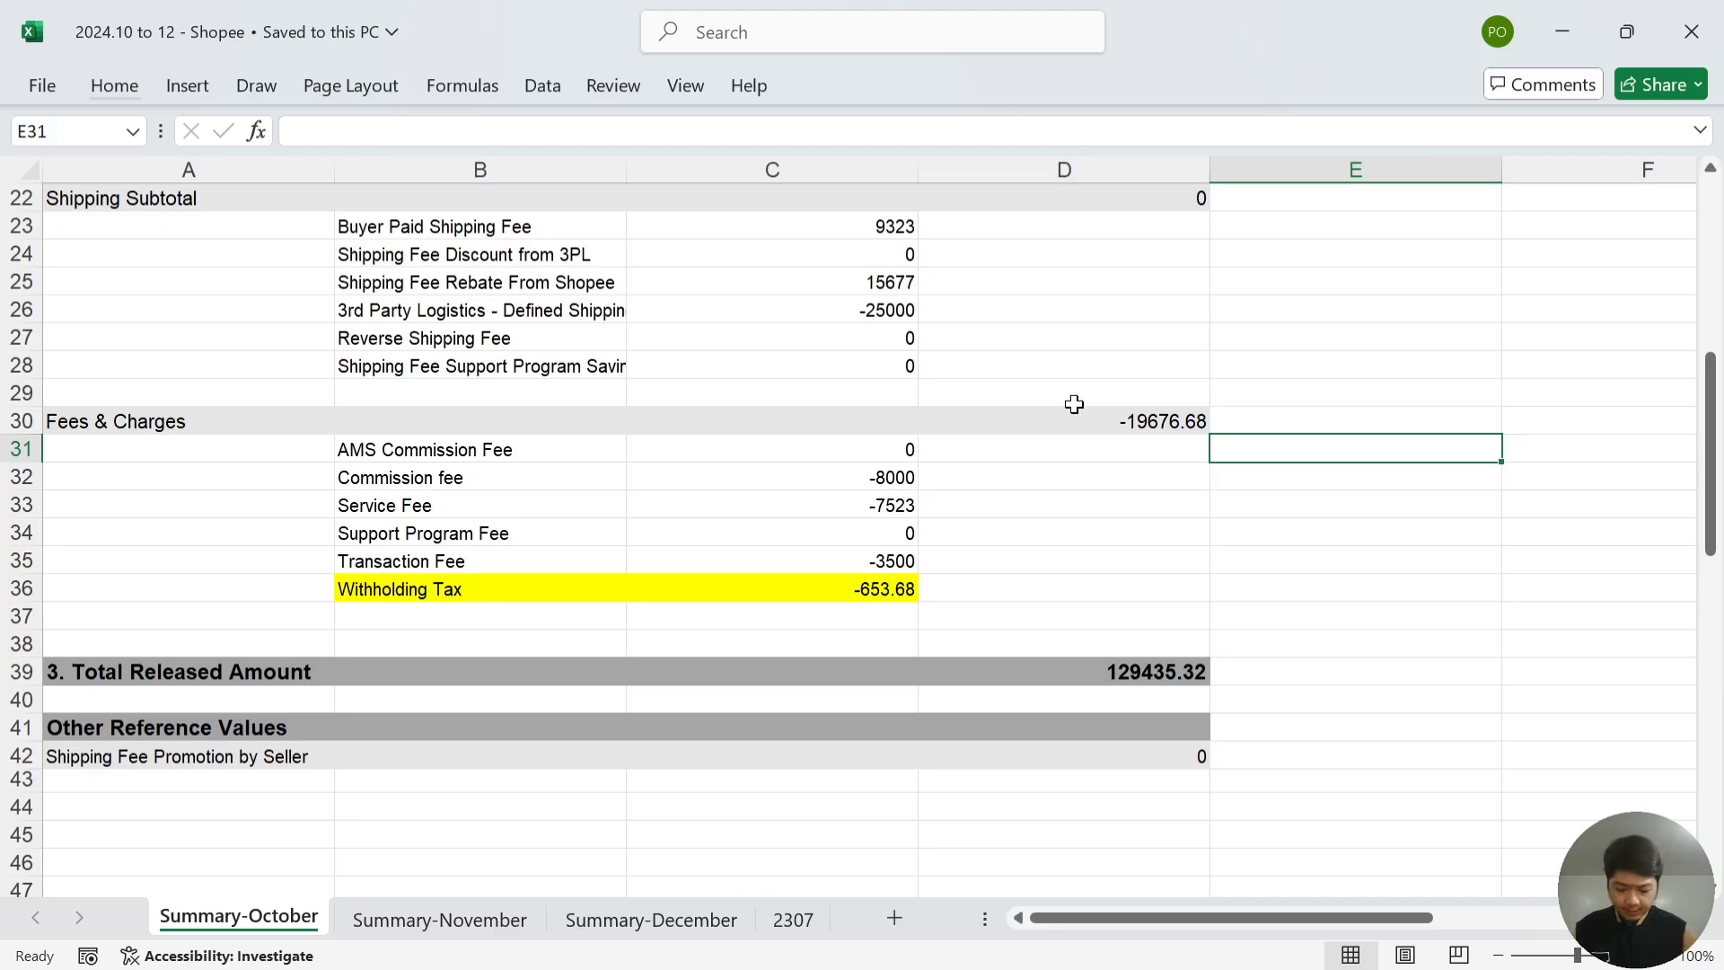
pyautogui.write('=sum(')
pyautogui.press('Left')
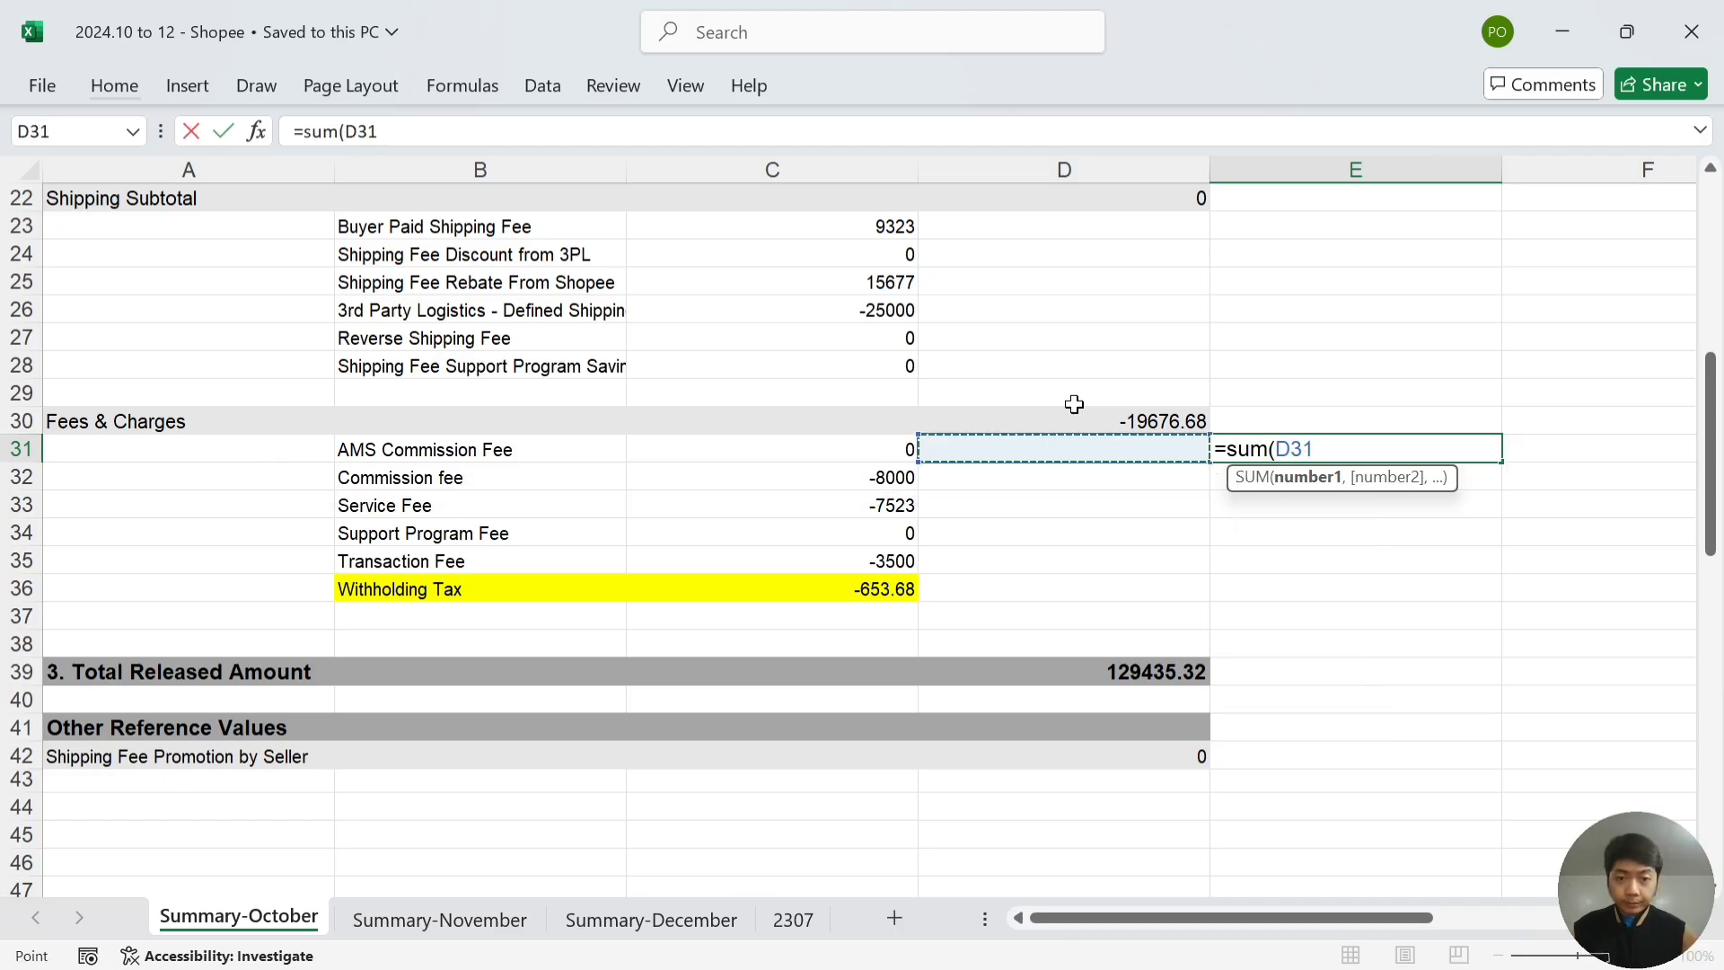
pyautogui.press('Left')
pyautogui.hotkey('shift', 'Down')
pyautogui.hotkey('shift', 'Down')
pyautogui.hotkey('shift', 'Down')
pyautogui.hotkey('shift', 'Down')
pyautogui.press('Return')
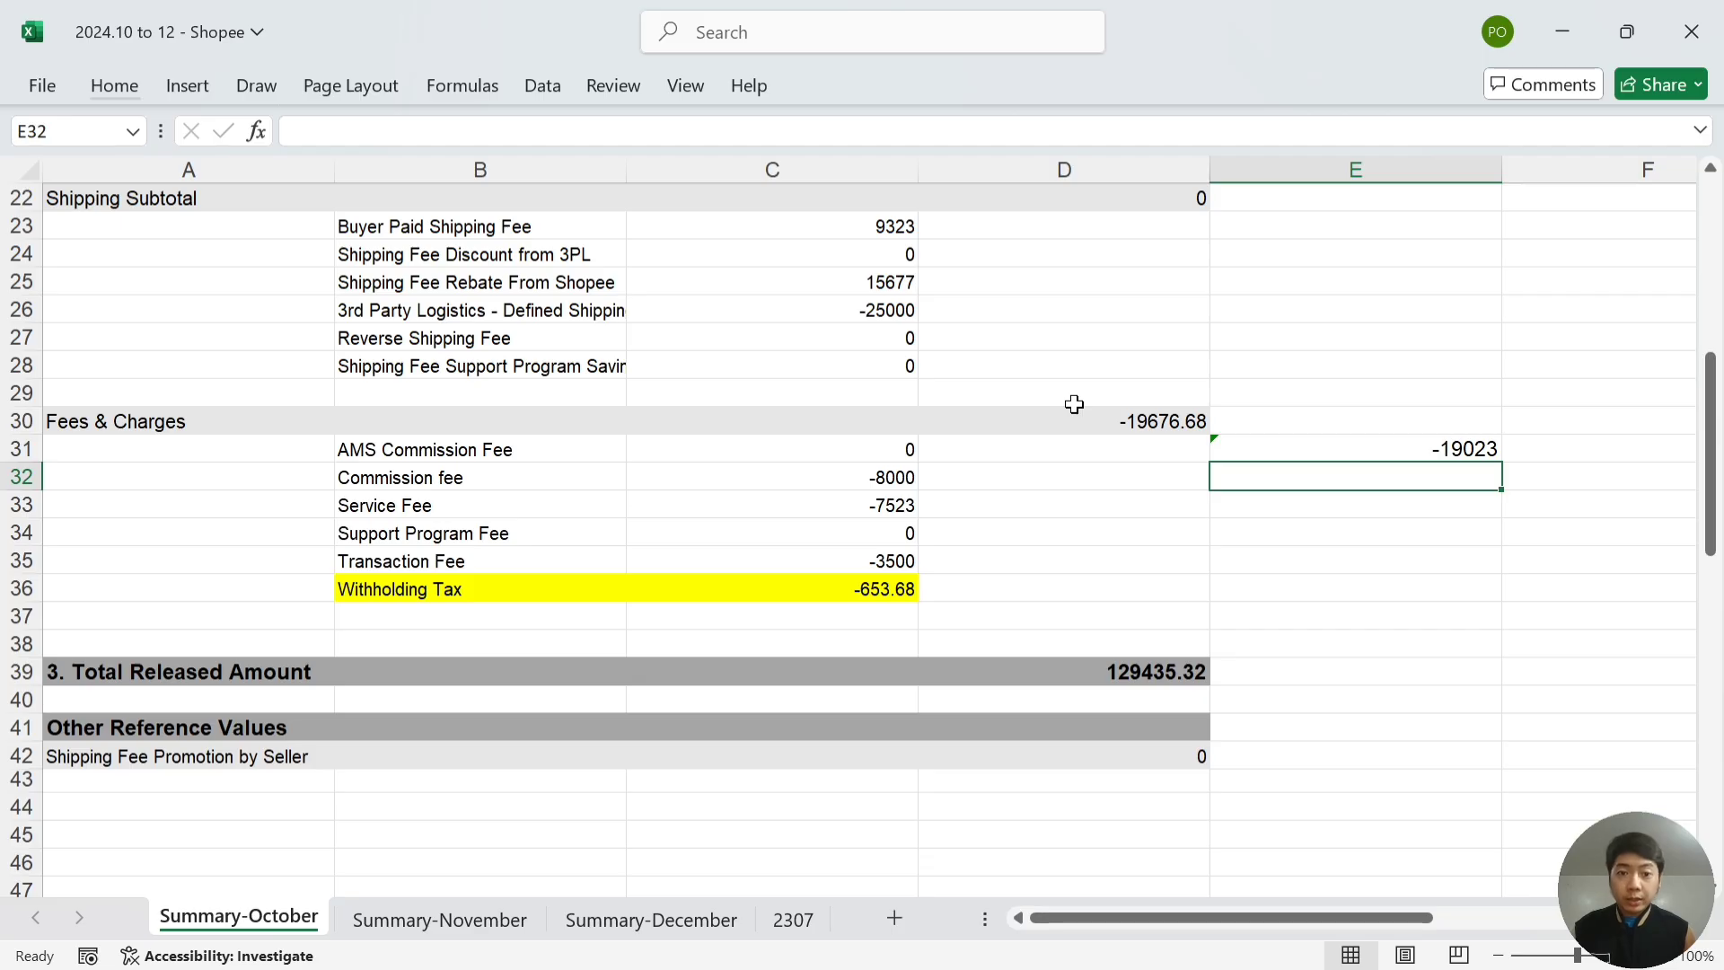
# - Enter 19023 as October fees and charges in the journal's M48
pyautogui.press('alt')
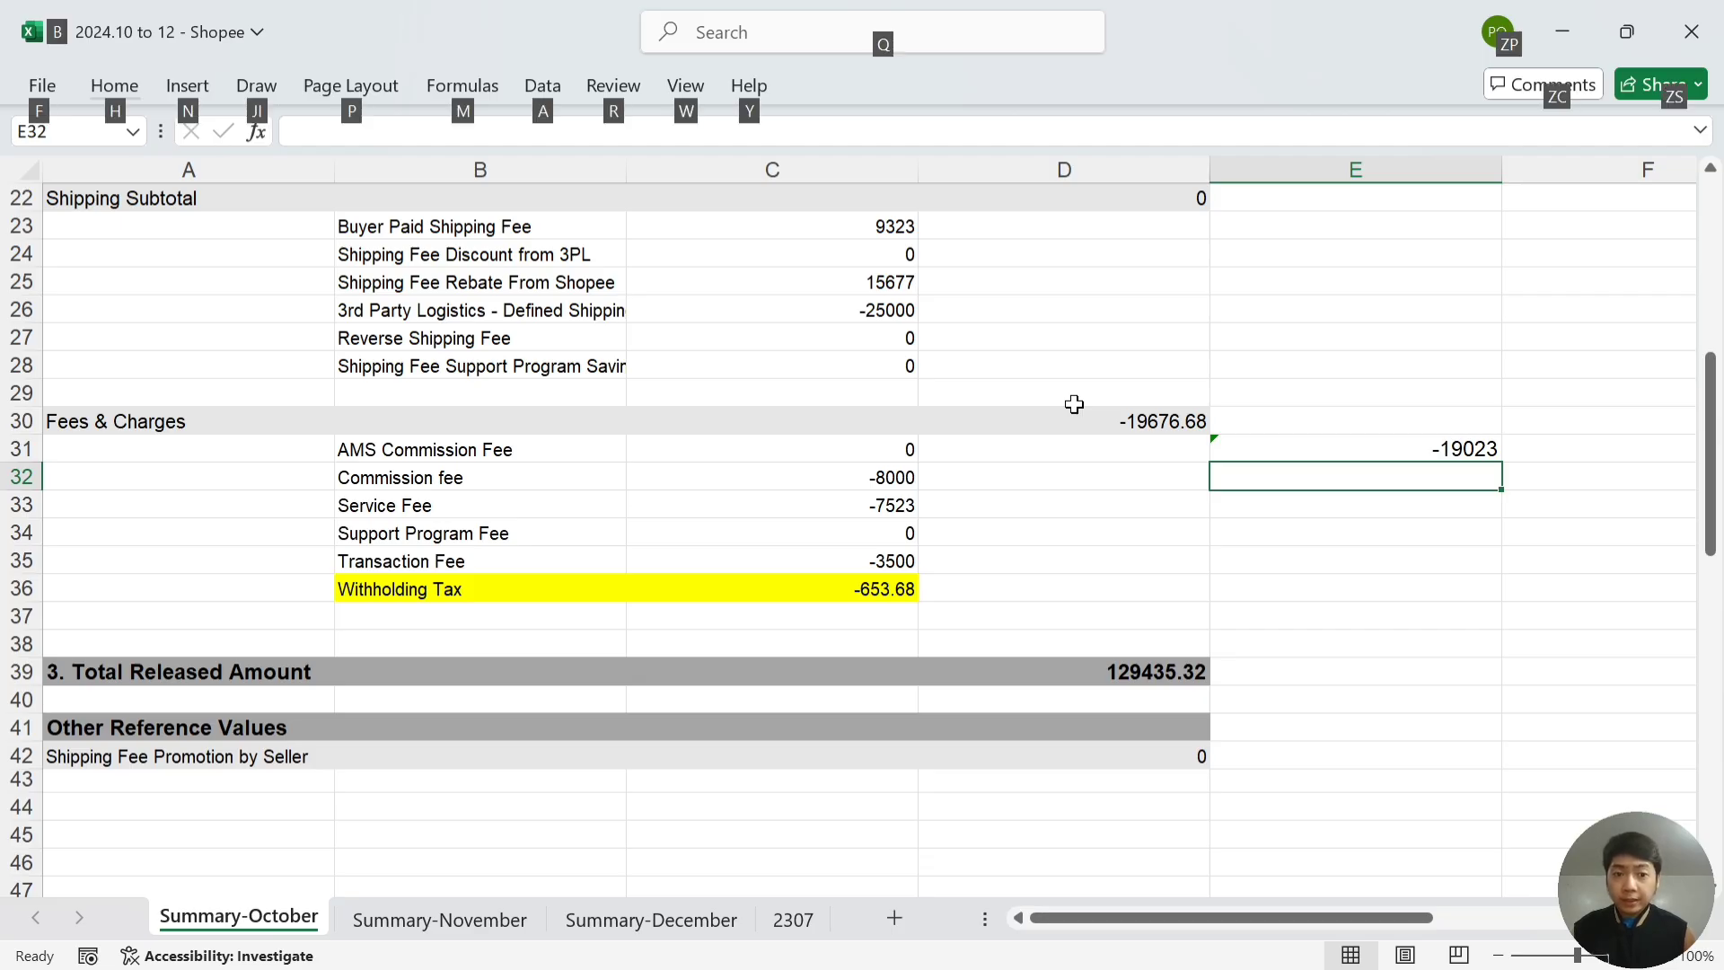
pyautogui.hotkey('alt', 'Tab')
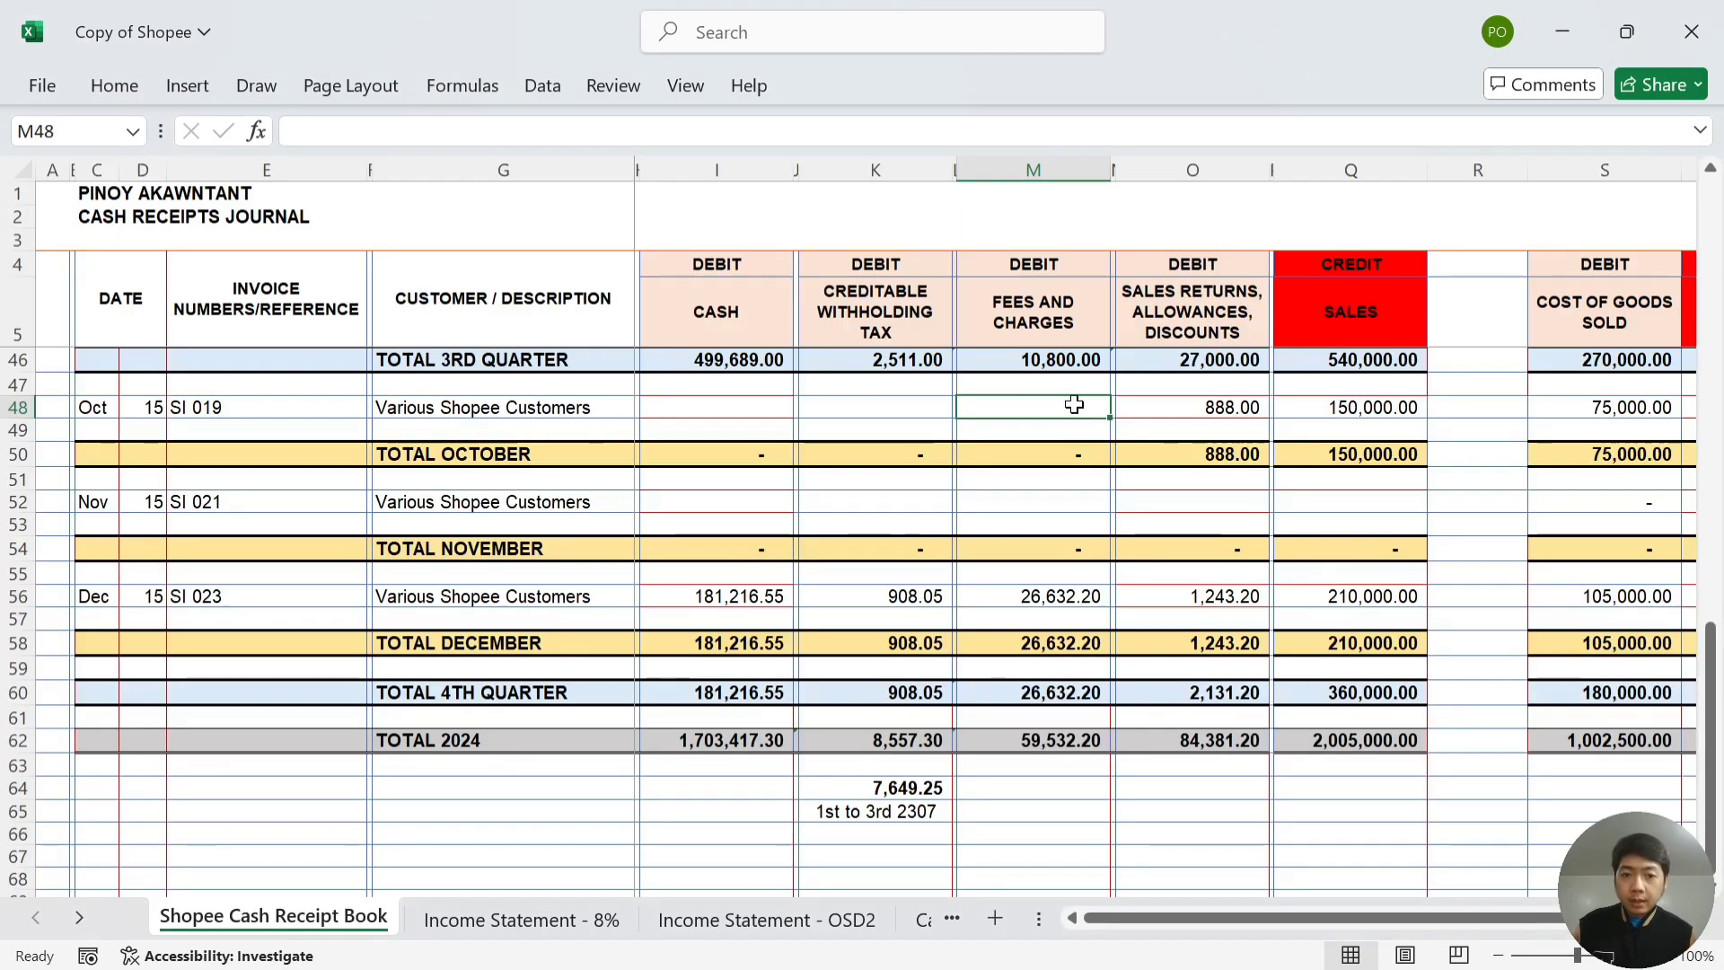
pyautogui.hotkey('alt', 'Tab')
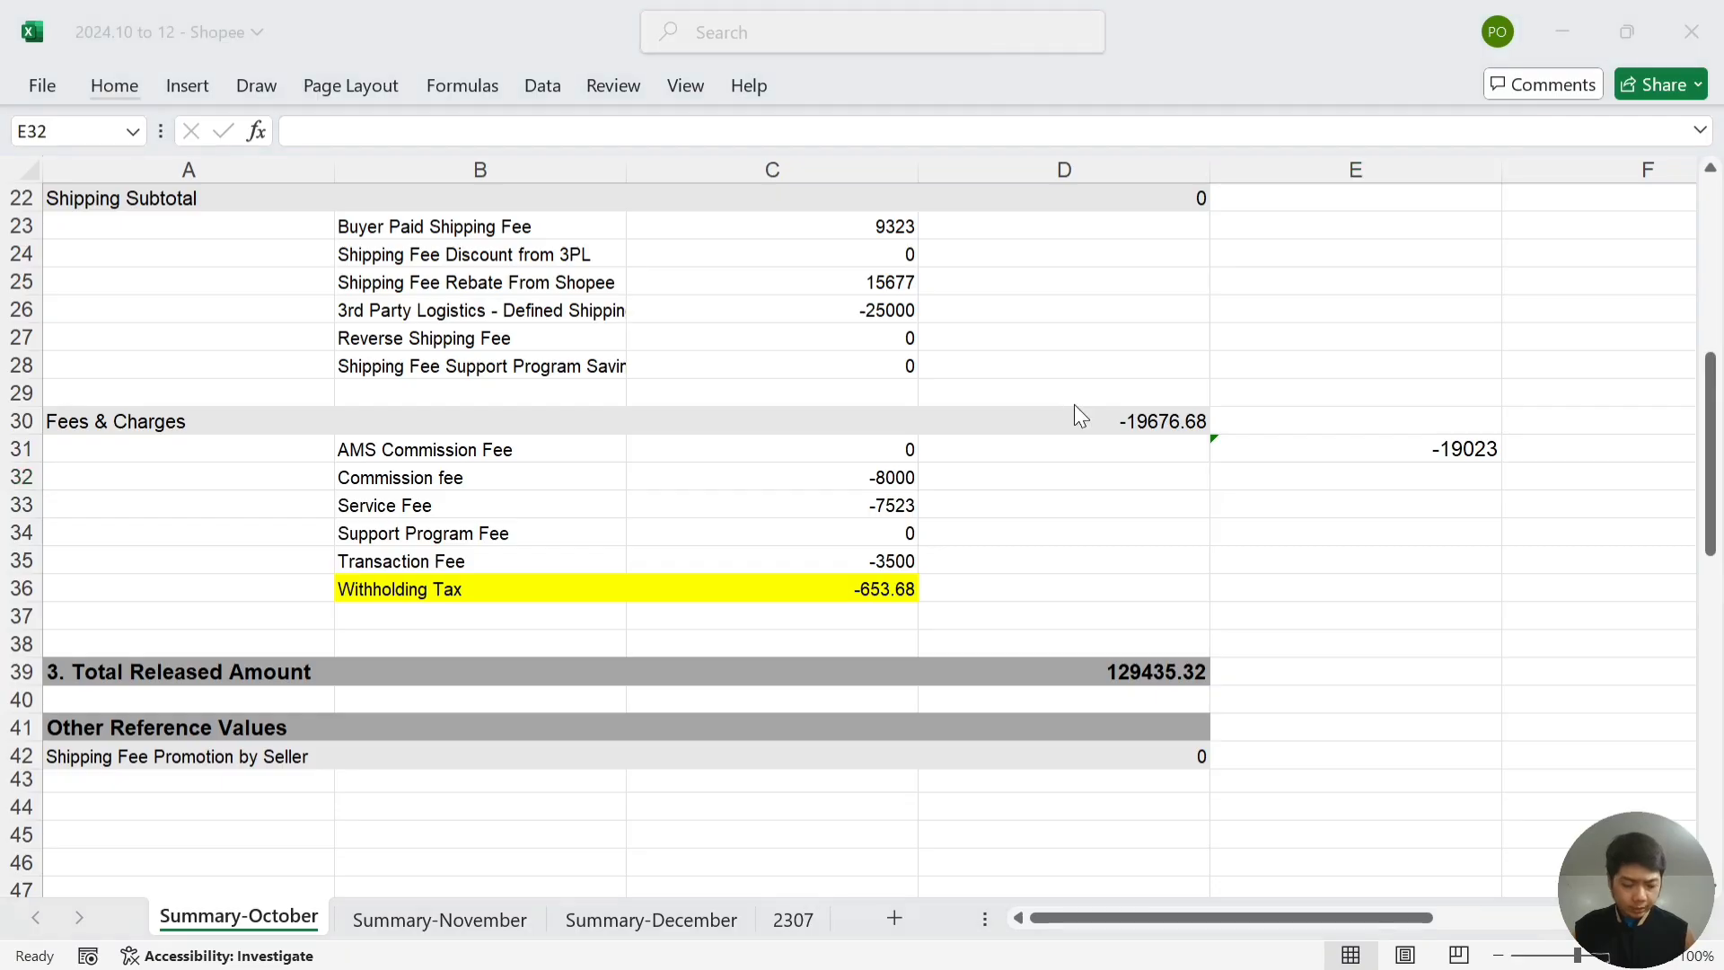
pyautogui.hotkey('alt', 'Tab')
pyautogui.write('19023')
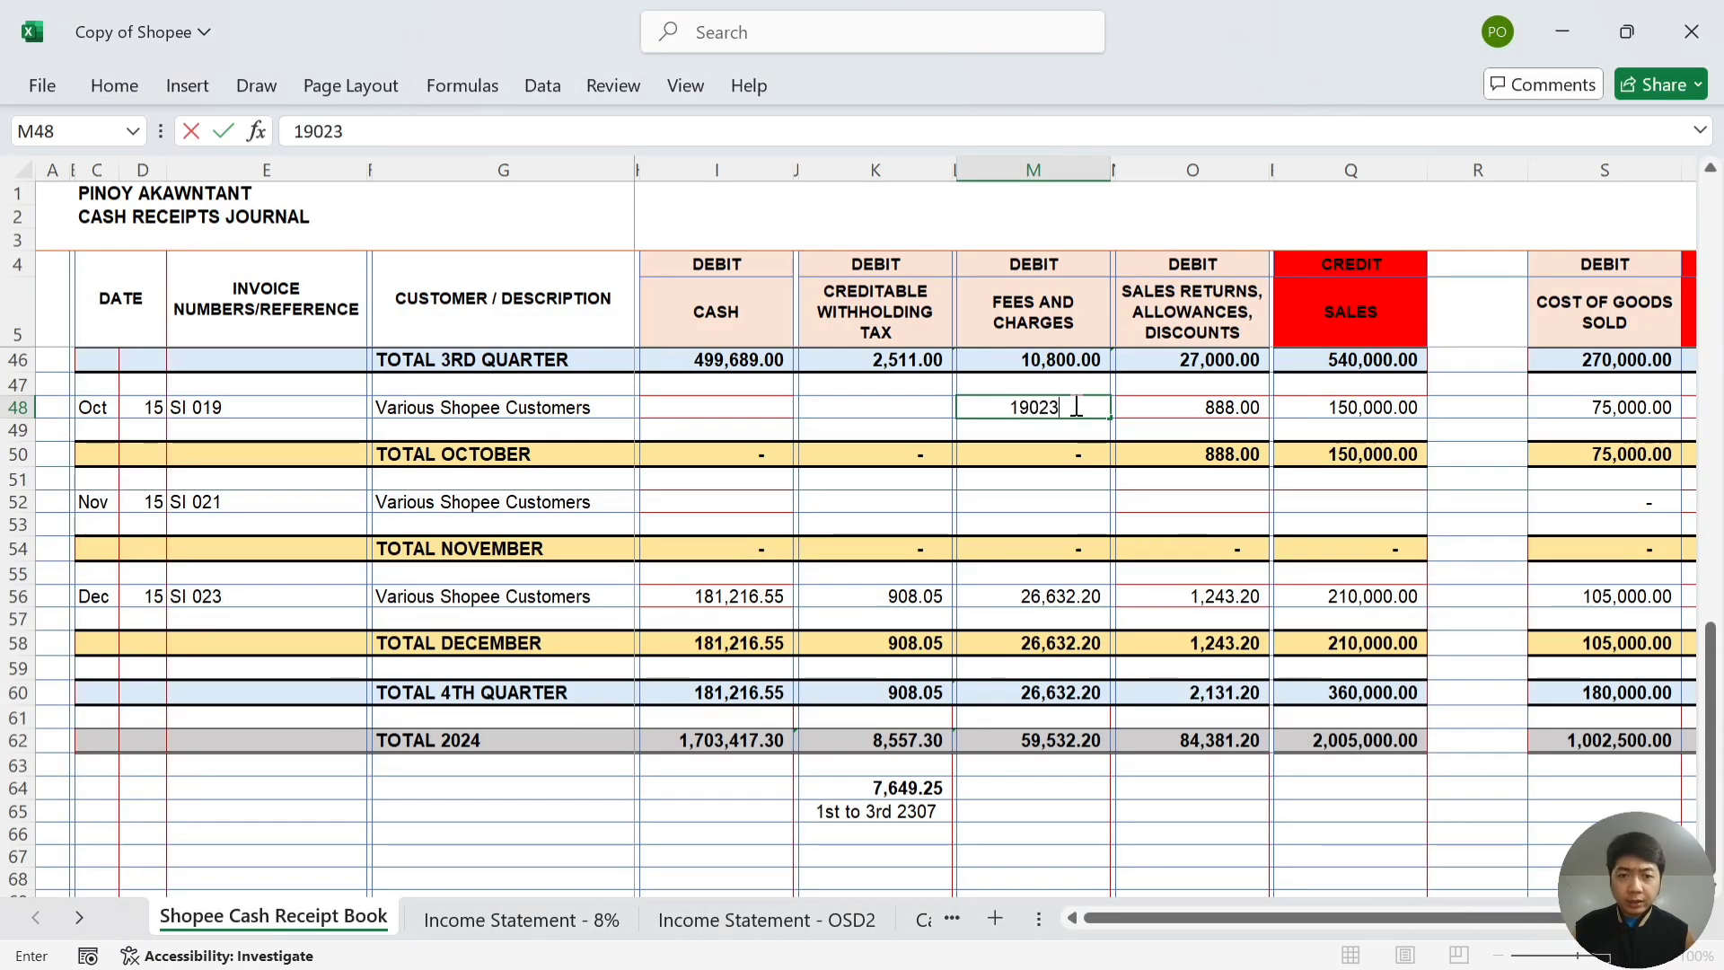
pyautogui.press('Left')
pyautogui.press('Left')
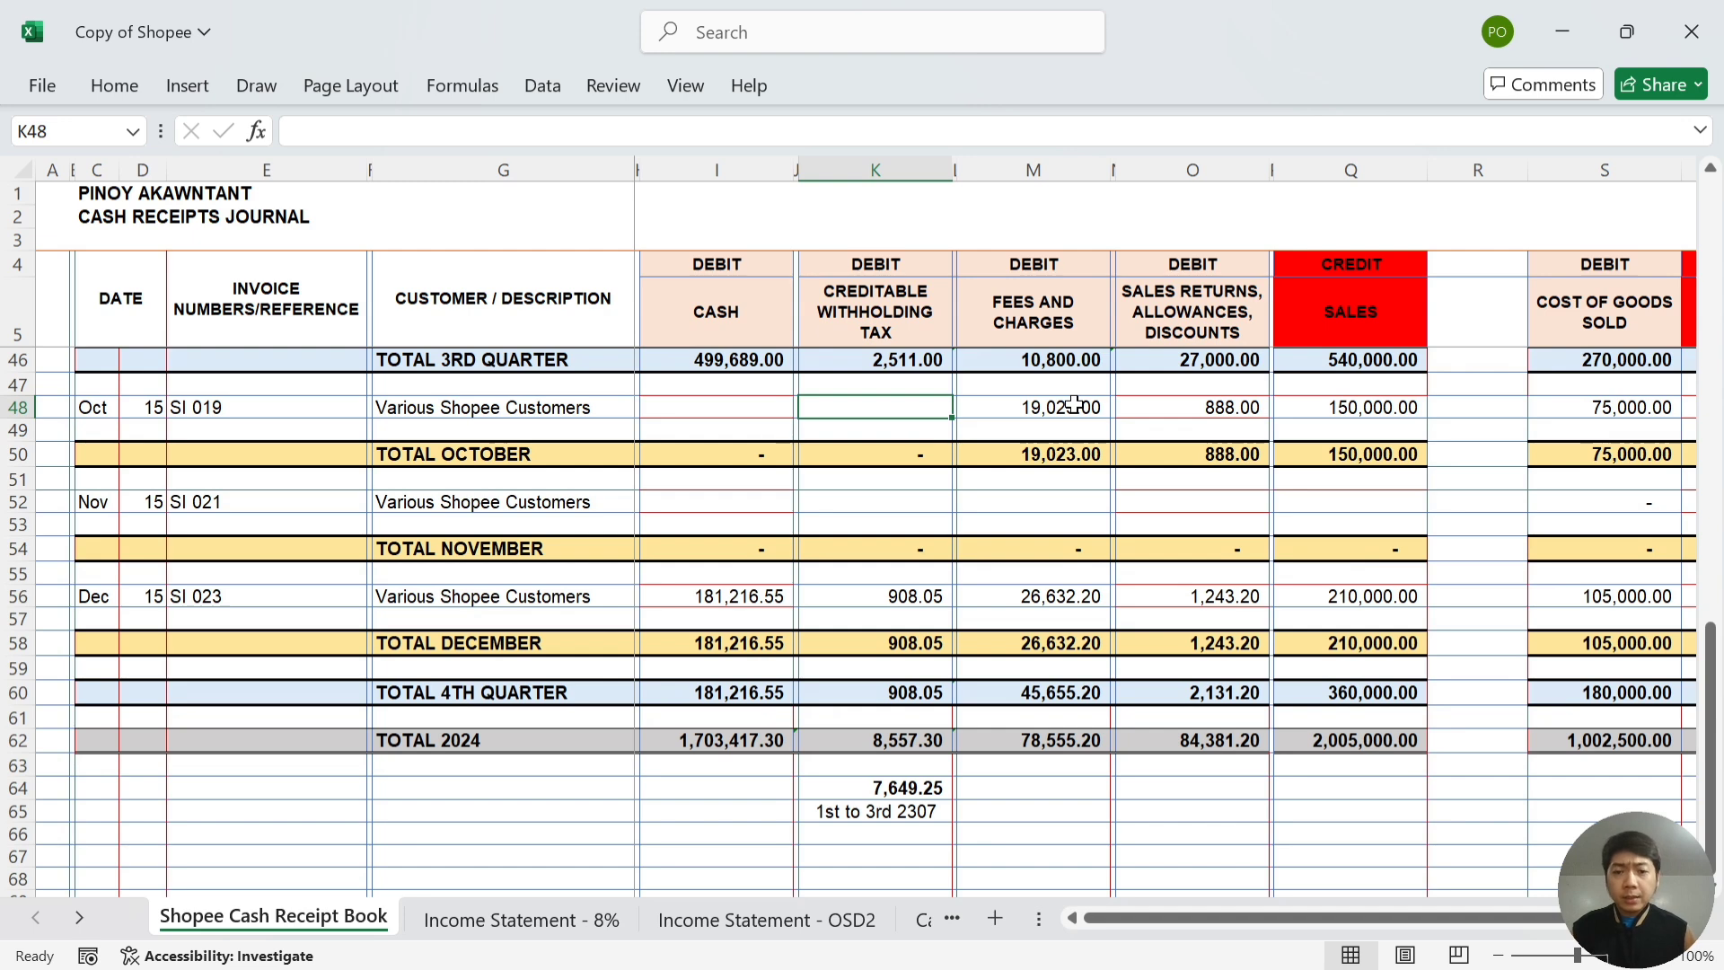
# - Record October's withholding tax of 653.68 as creditable withholding tax in the journal
pyautogui.hotkey('alt', 'Tab')
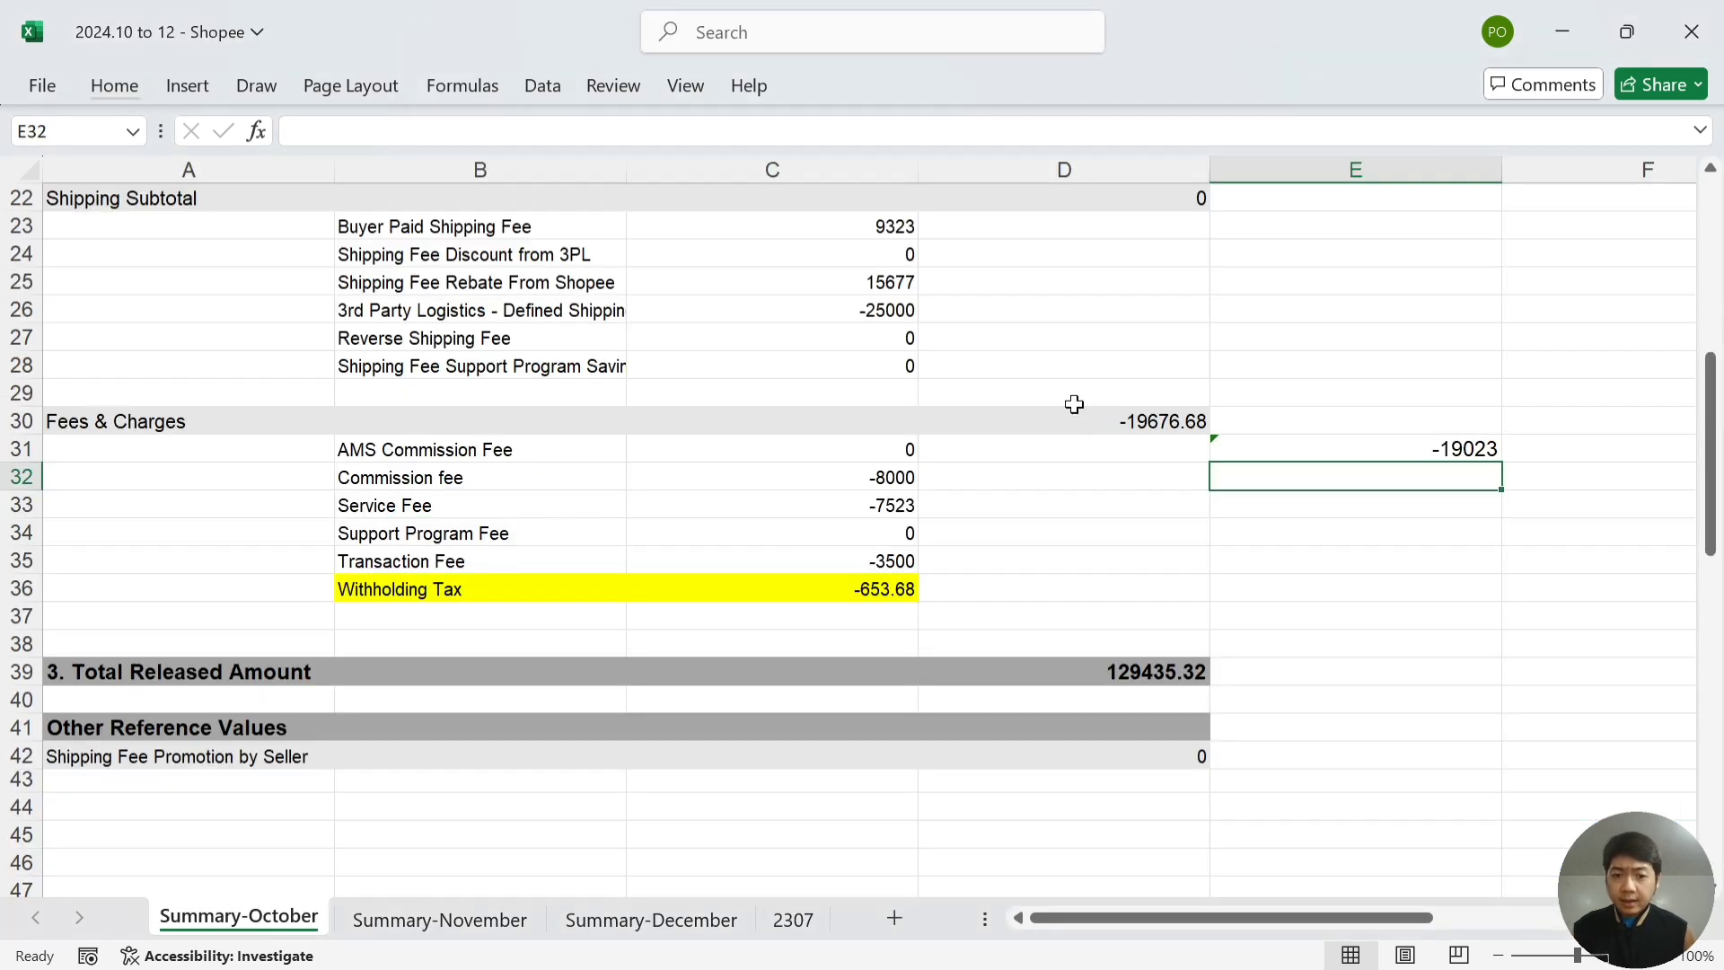
pyautogui.press('Down')
pyautogui.press('Down')
pyautogui.press('Left')
pyautogui.press('Left')
pyautogui.press('Down')
pyautogui.press('Down')
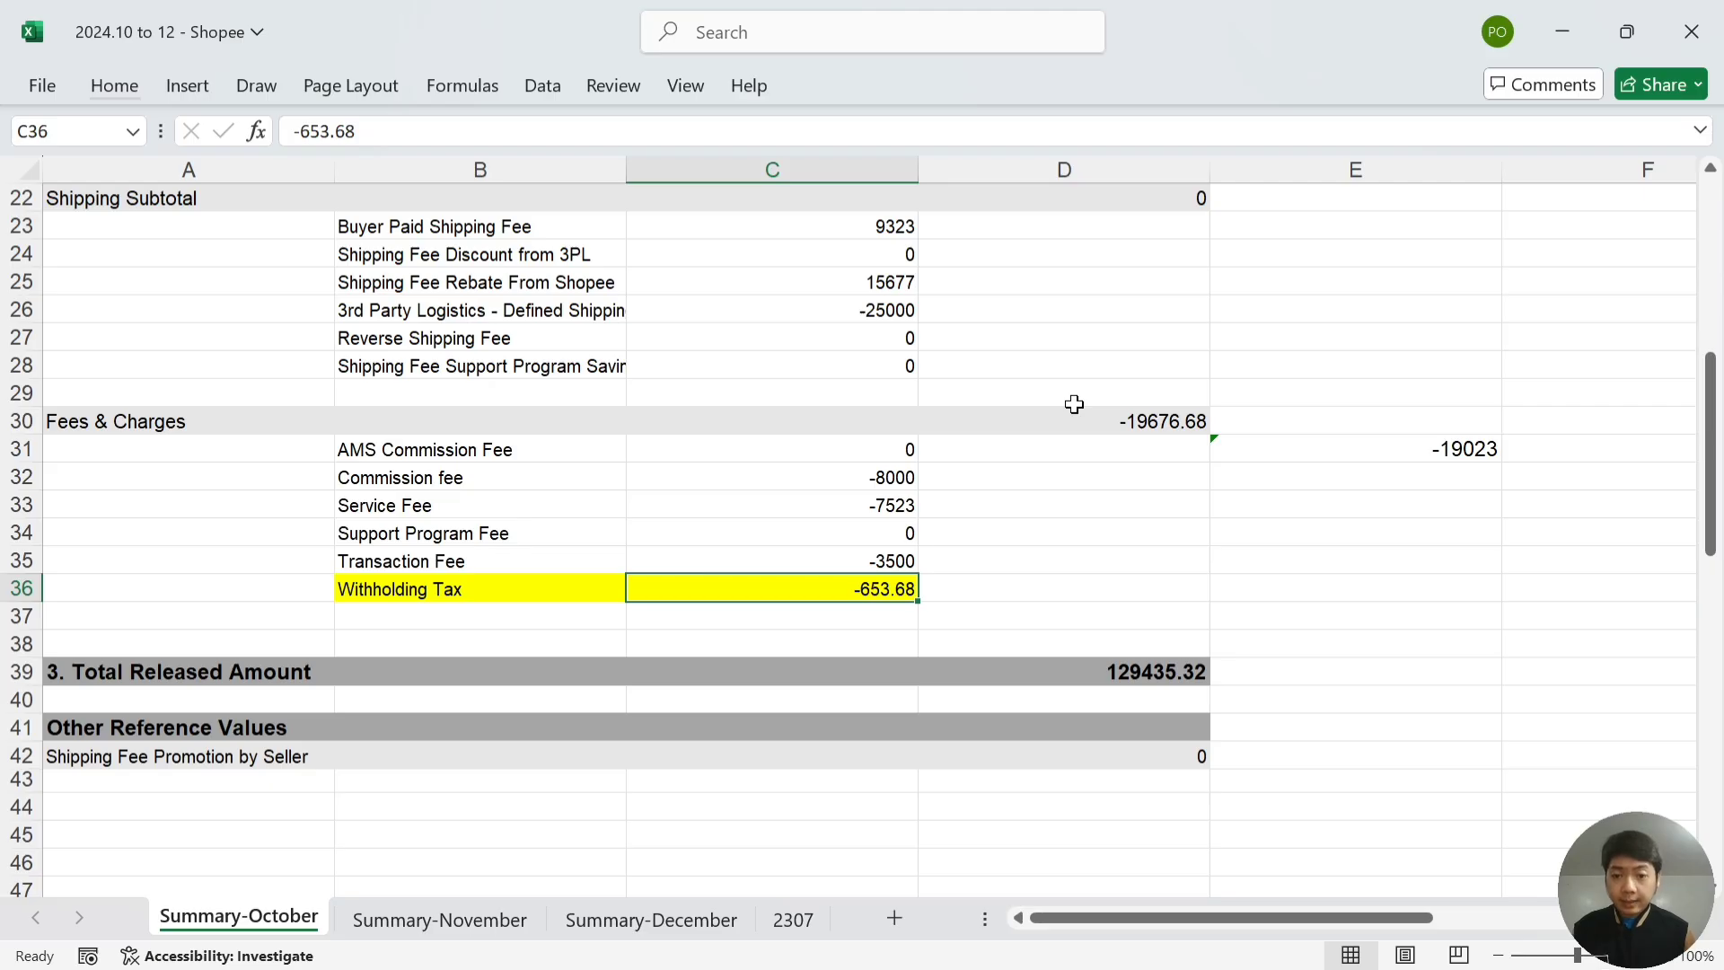
pyautogui.hotkey('alt', 'Tab')
pyautogui.write('65')
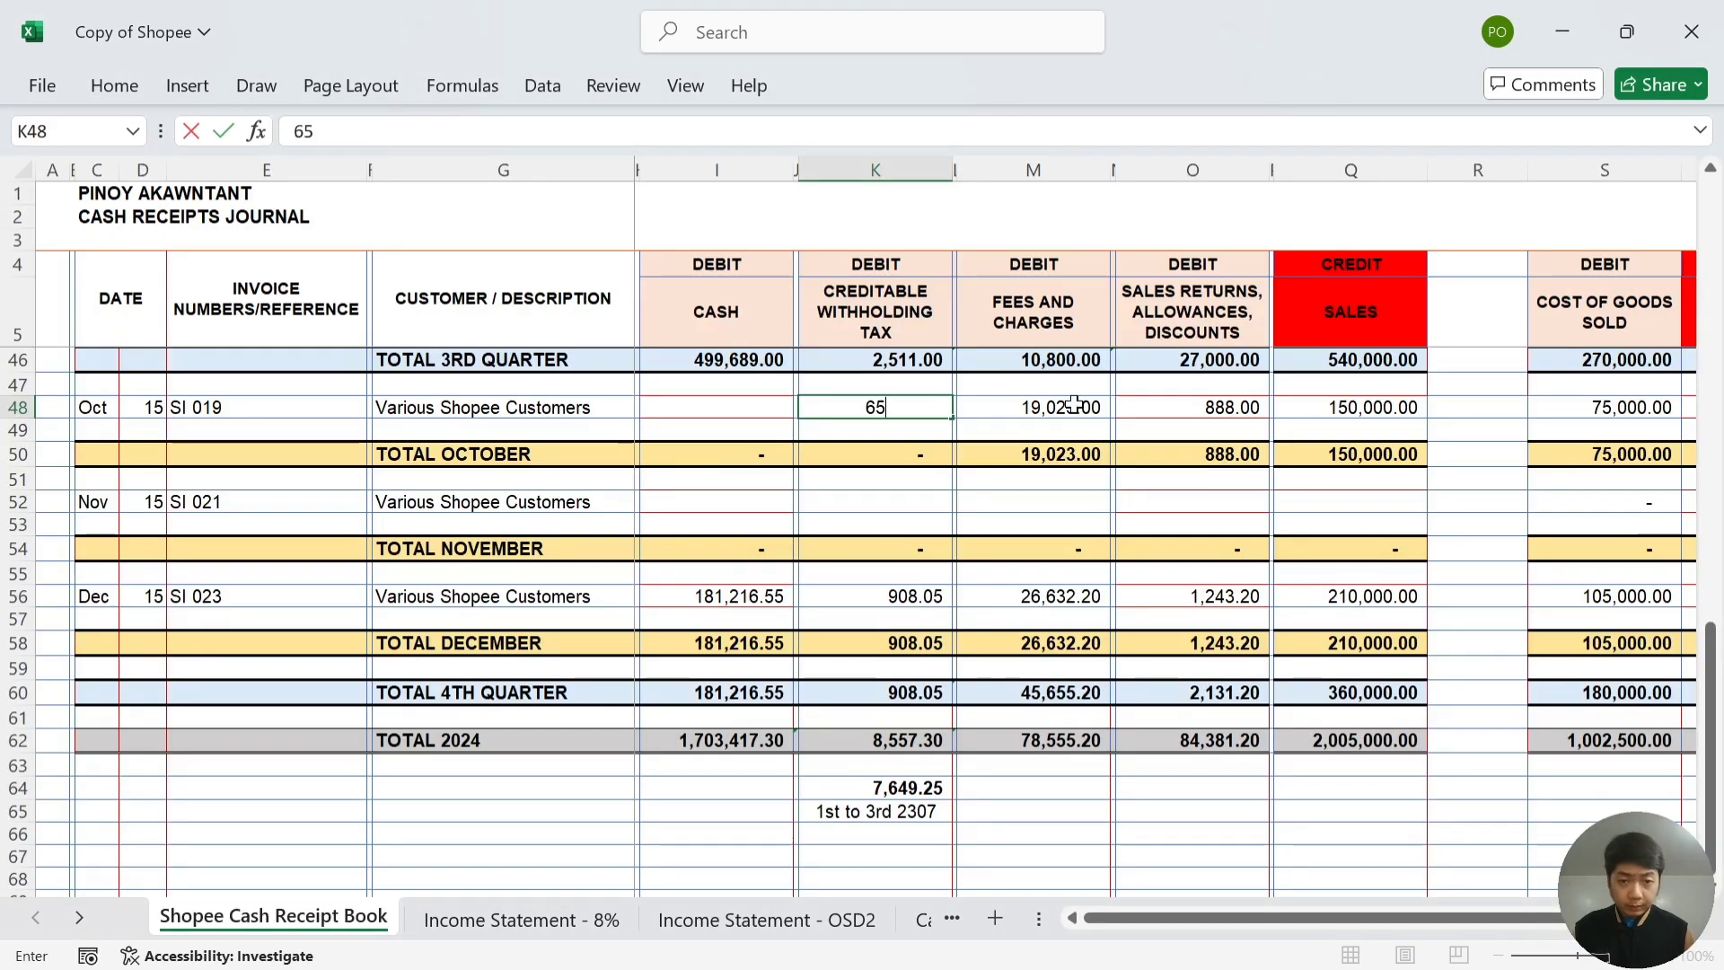
pyautogui.write('3.68')
pyautogui.press('Left')
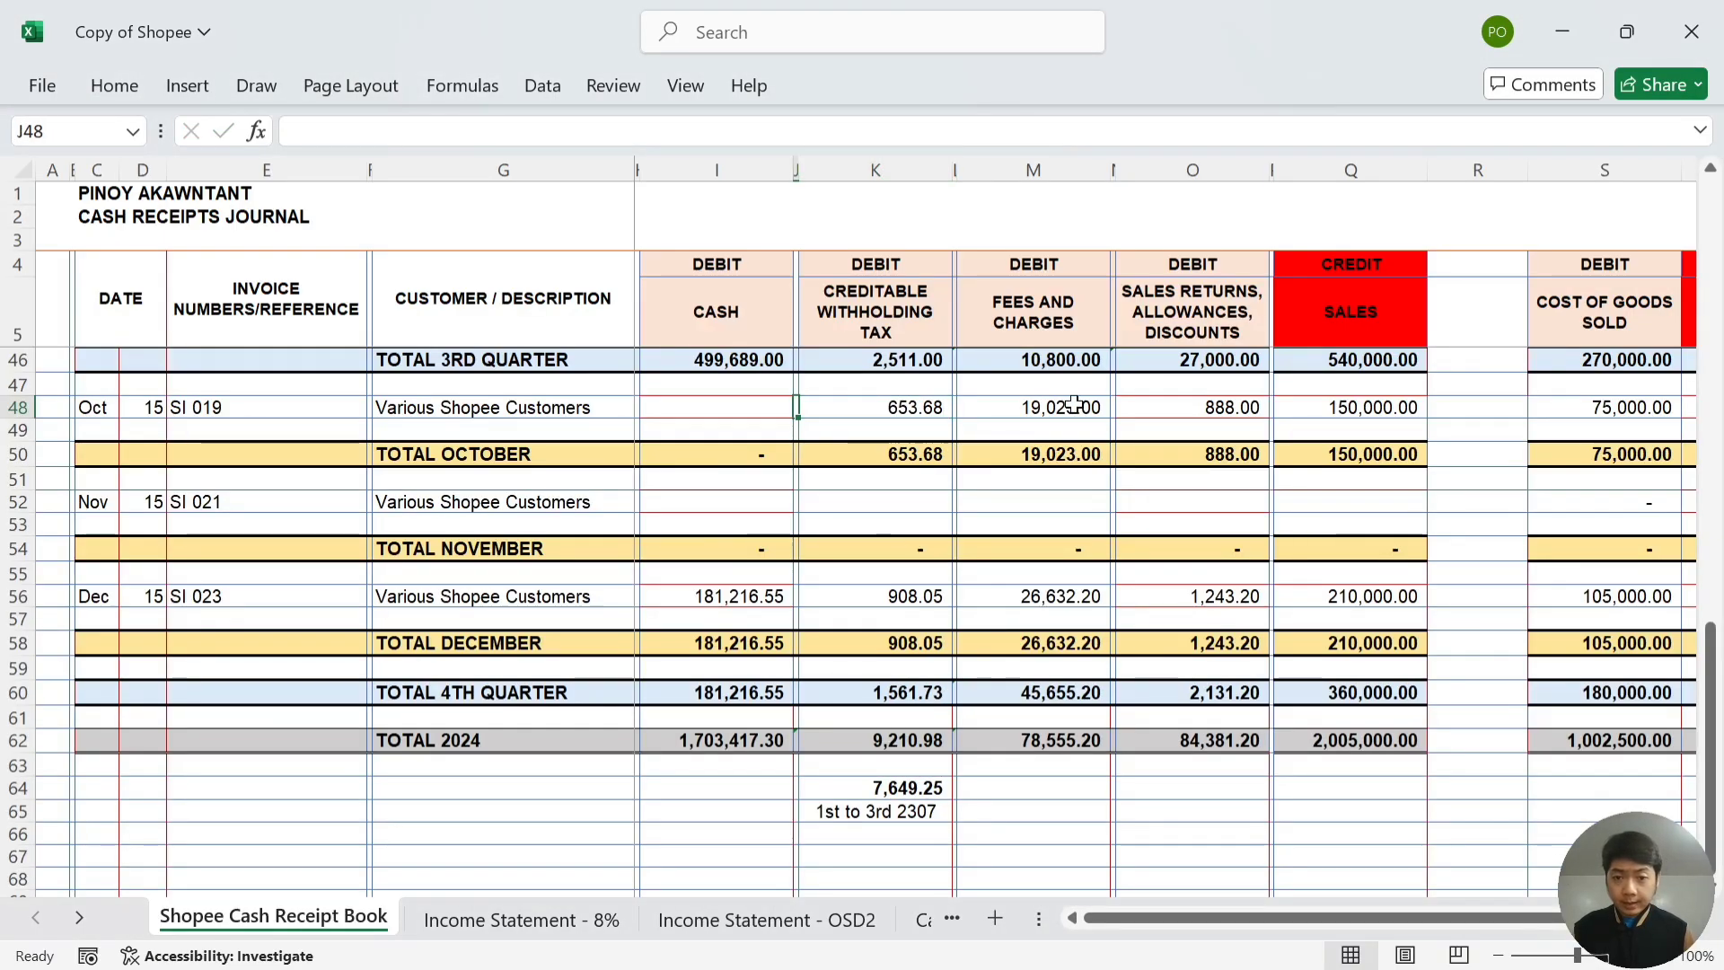
# - Enter October's Total Released Amount 129435.32 as cash in the journal's I48
pyautogui.hotkey('alt', 'Tab')
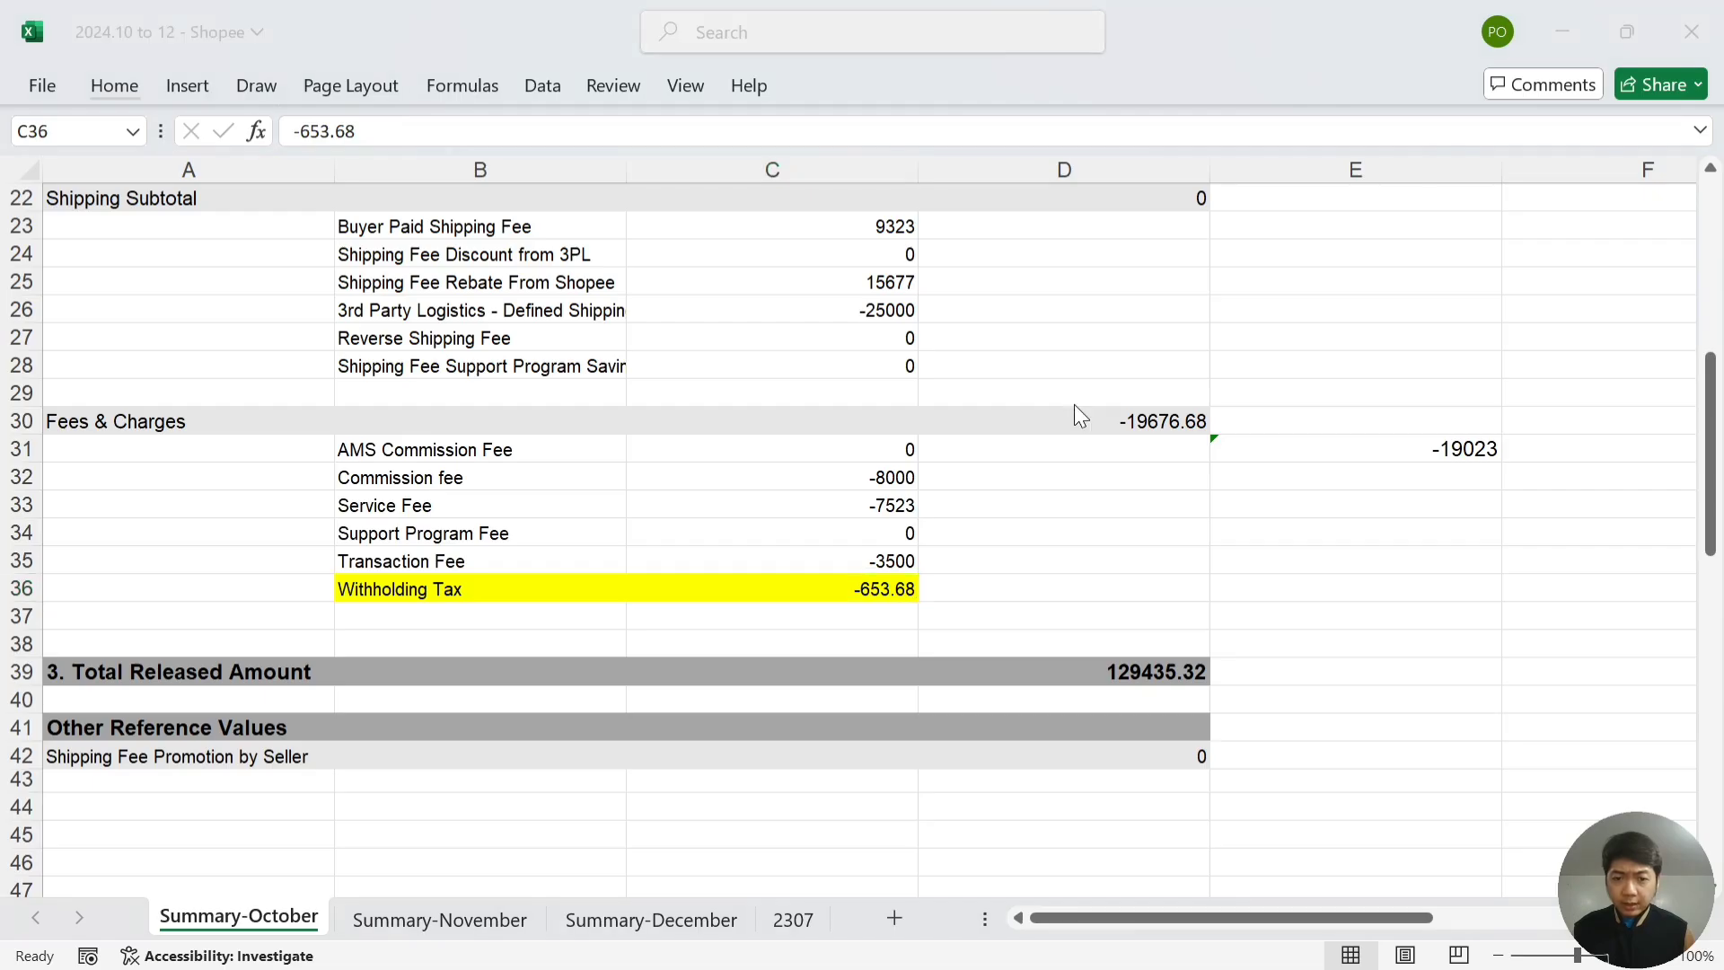
pyautogui.hotkey('alt', 'Tab')
pyautogui.hotkey('alt', 'Tab')
pyautogui.press('Down')
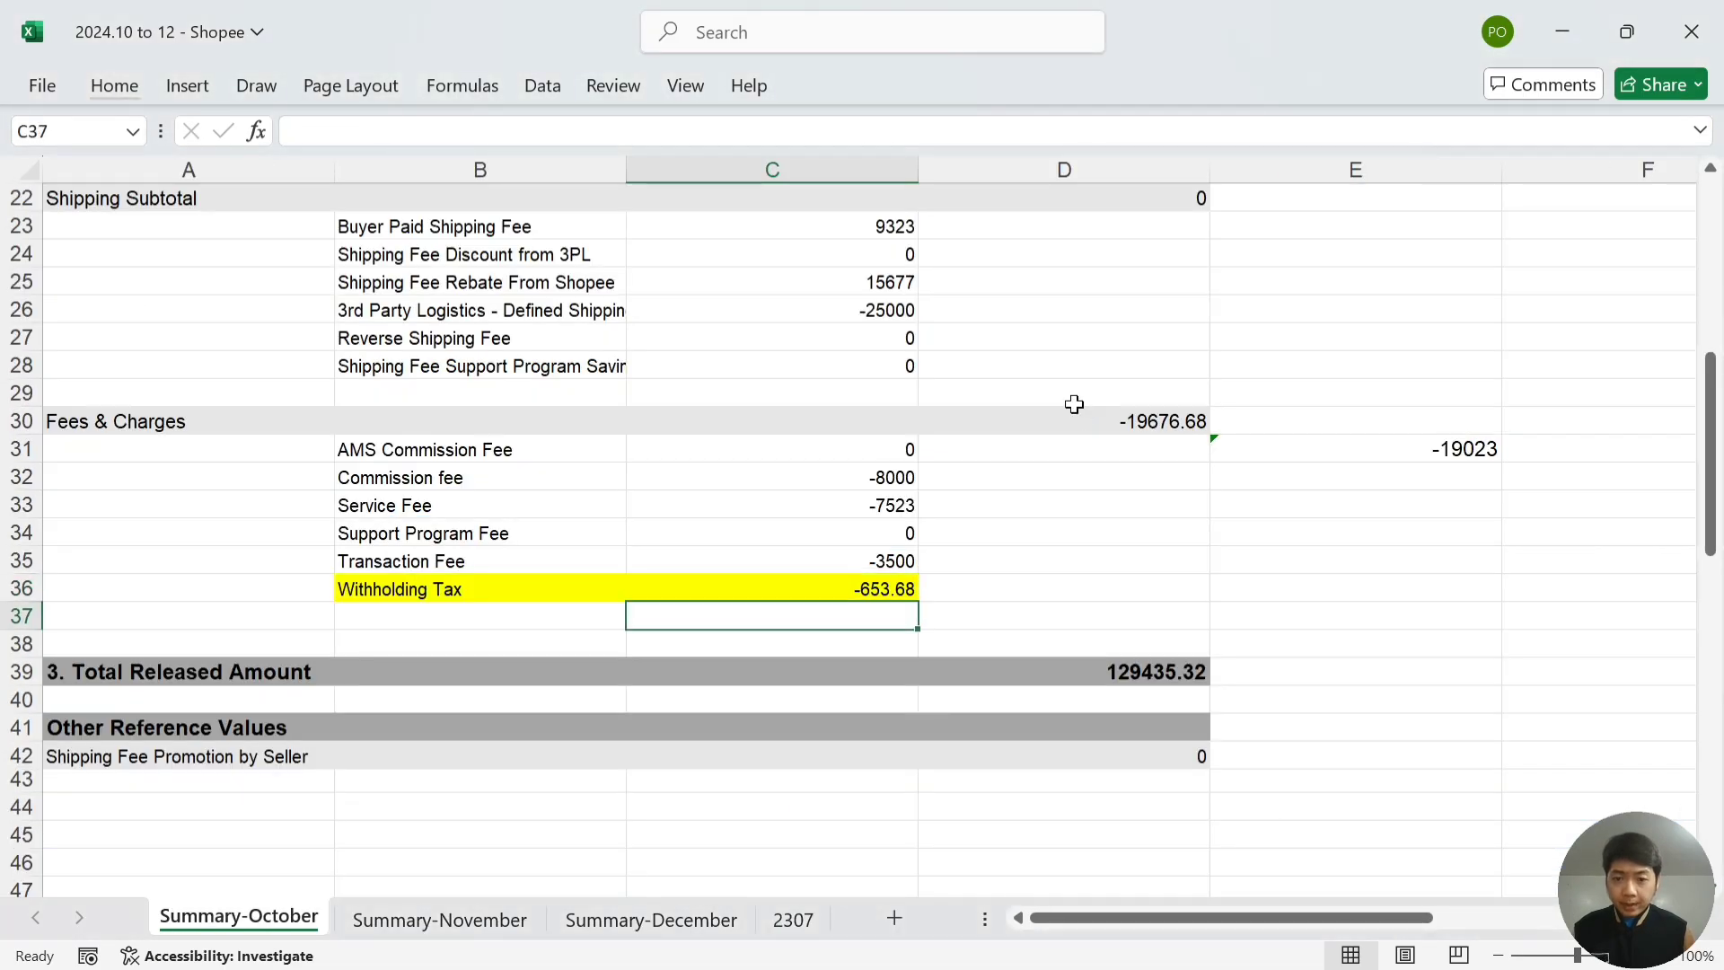
pyautogui.press('Down')
pyautogui.press('Down')
pyautogui.press('Right')
pyautogui.press('Right')
pyautogui.press('Left')
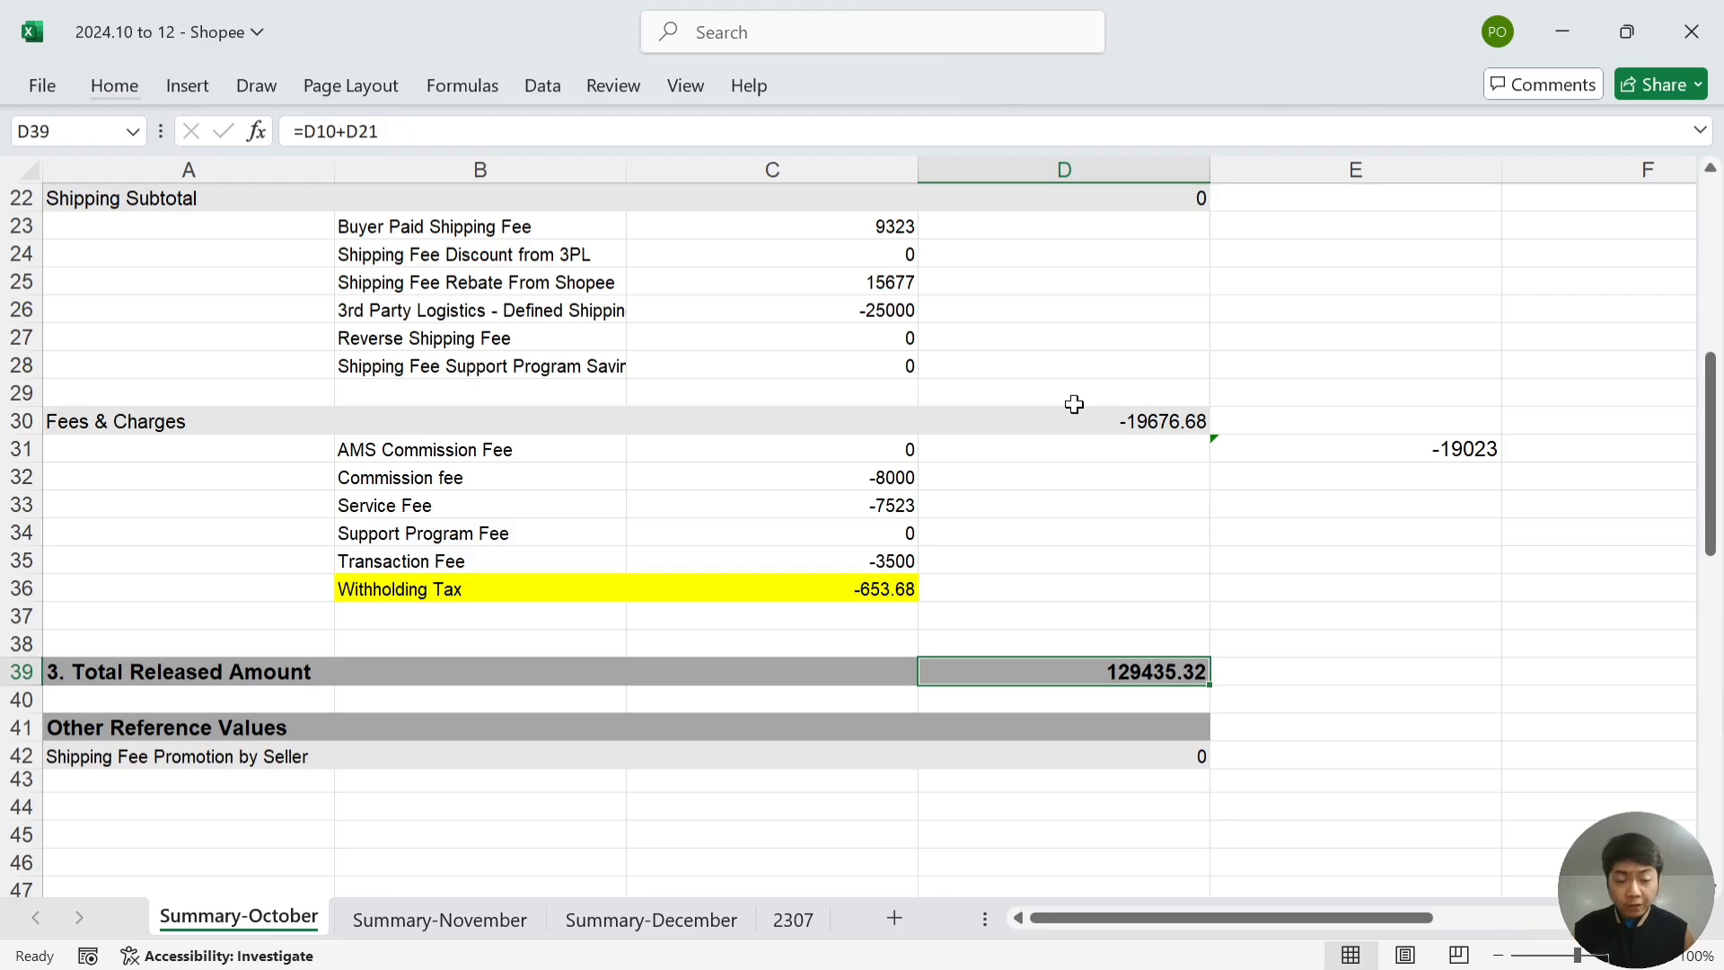
pyautogui.hotkey('alt', 'Tab')
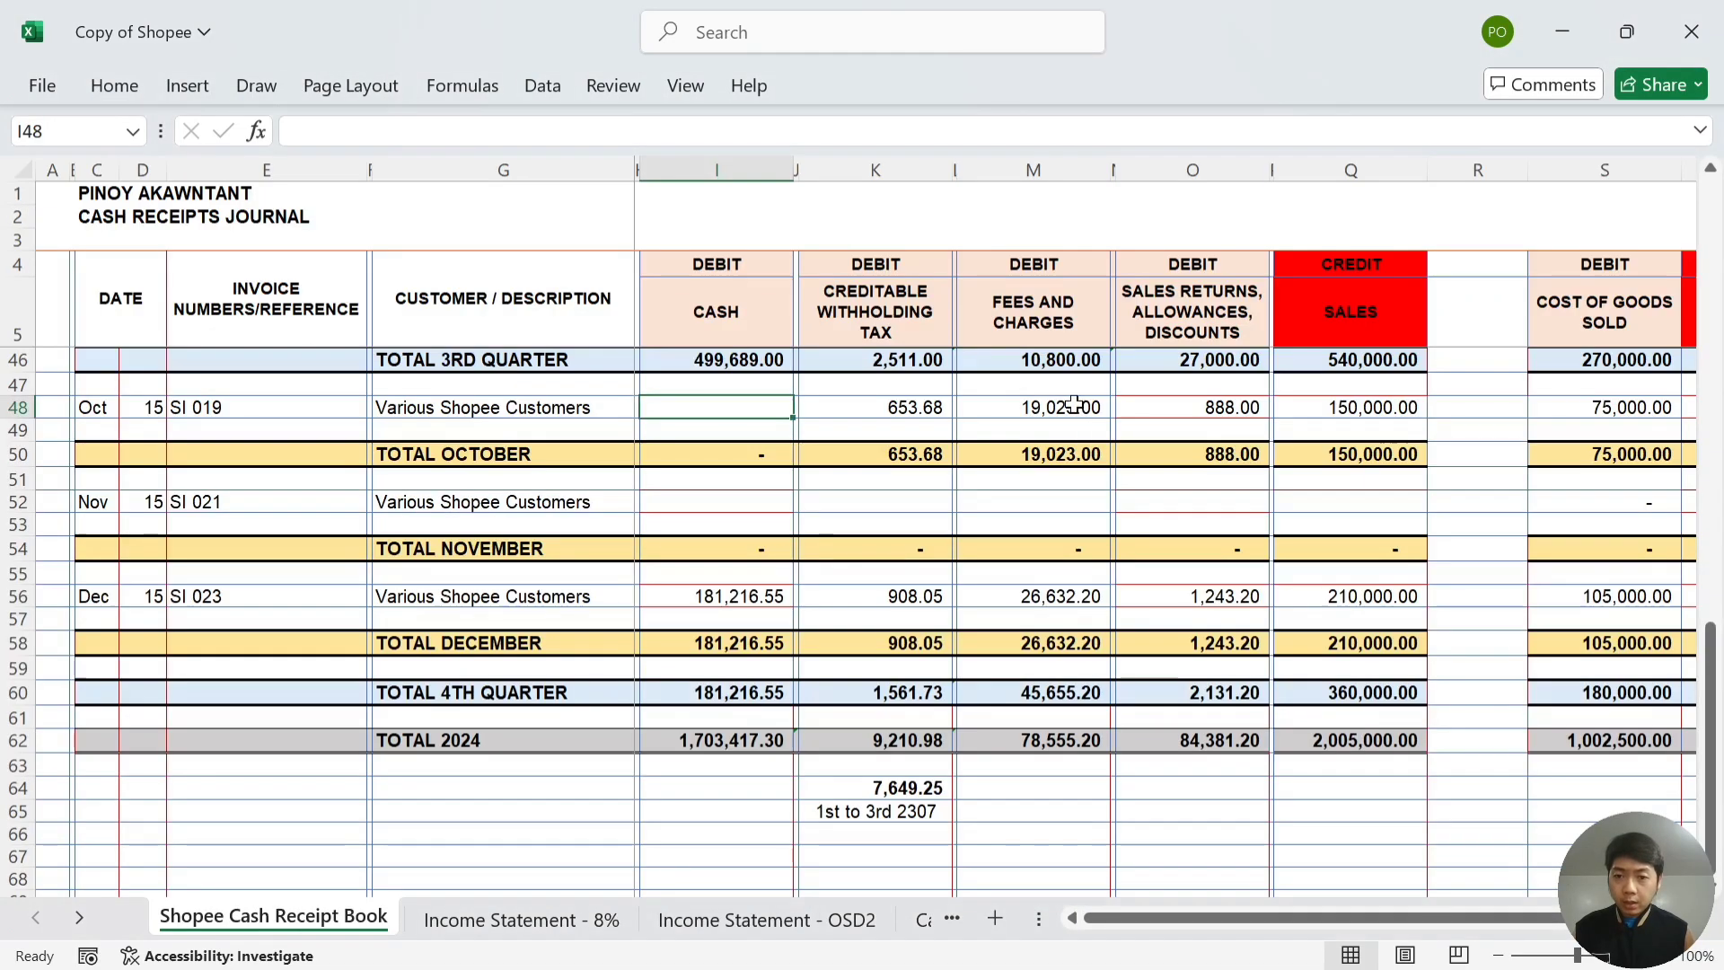
pyautogui.write('12943')
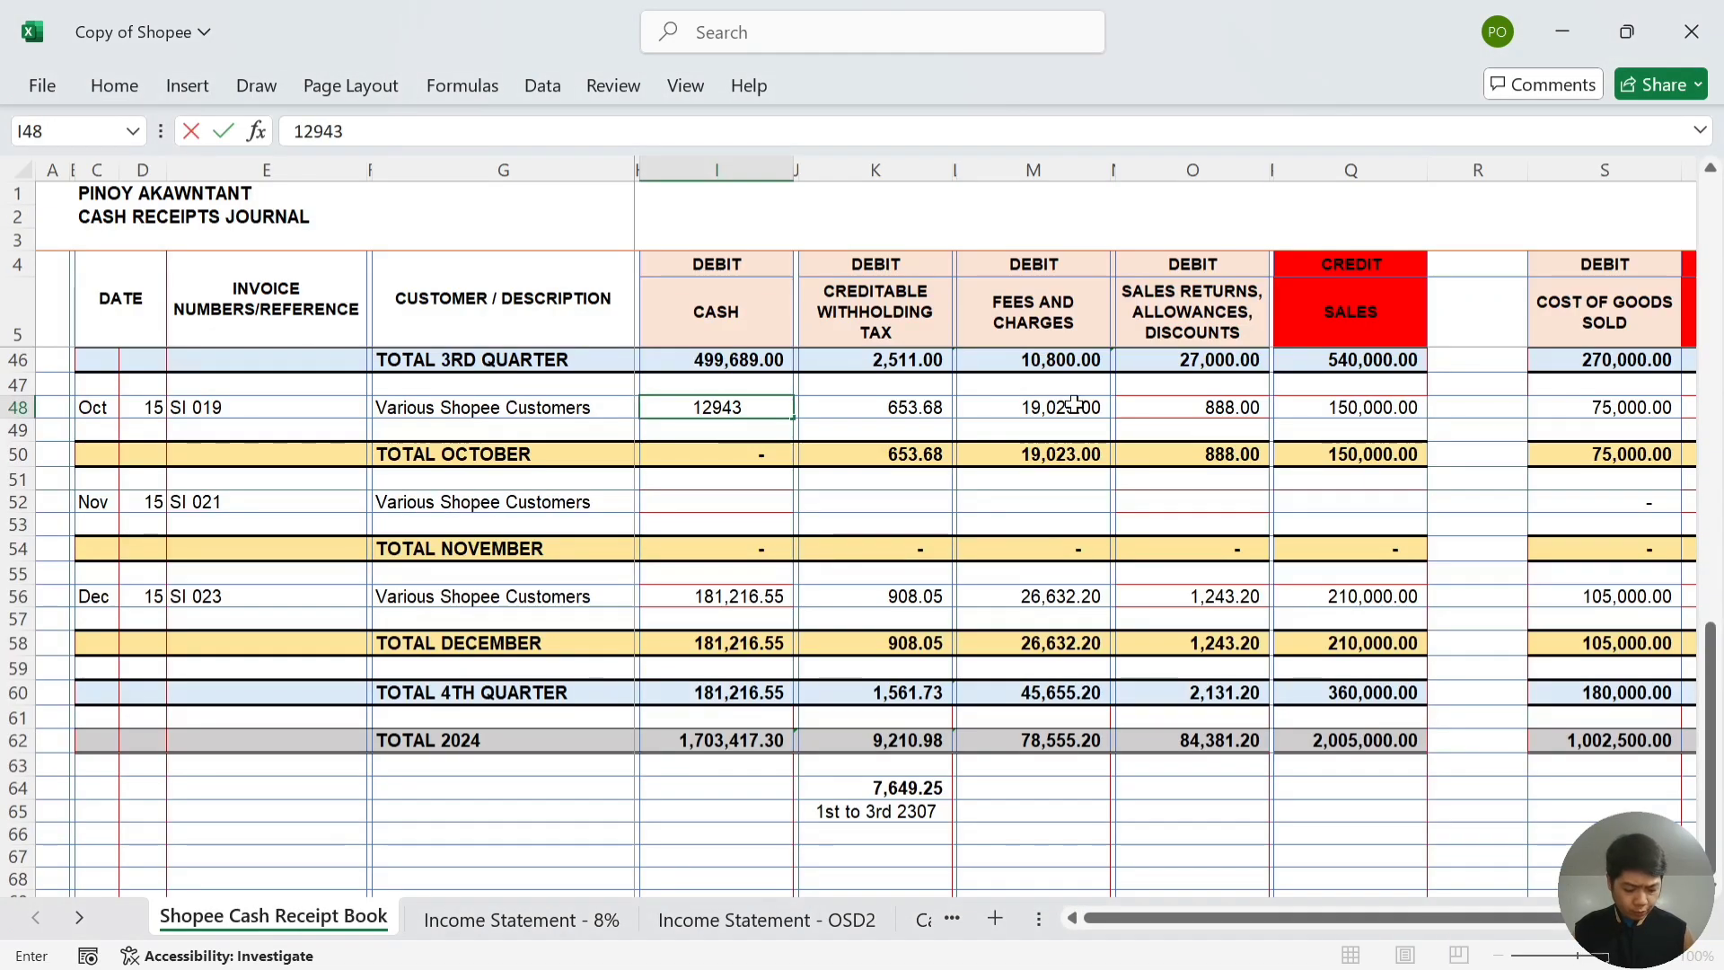
pyautogui.write('5.32')
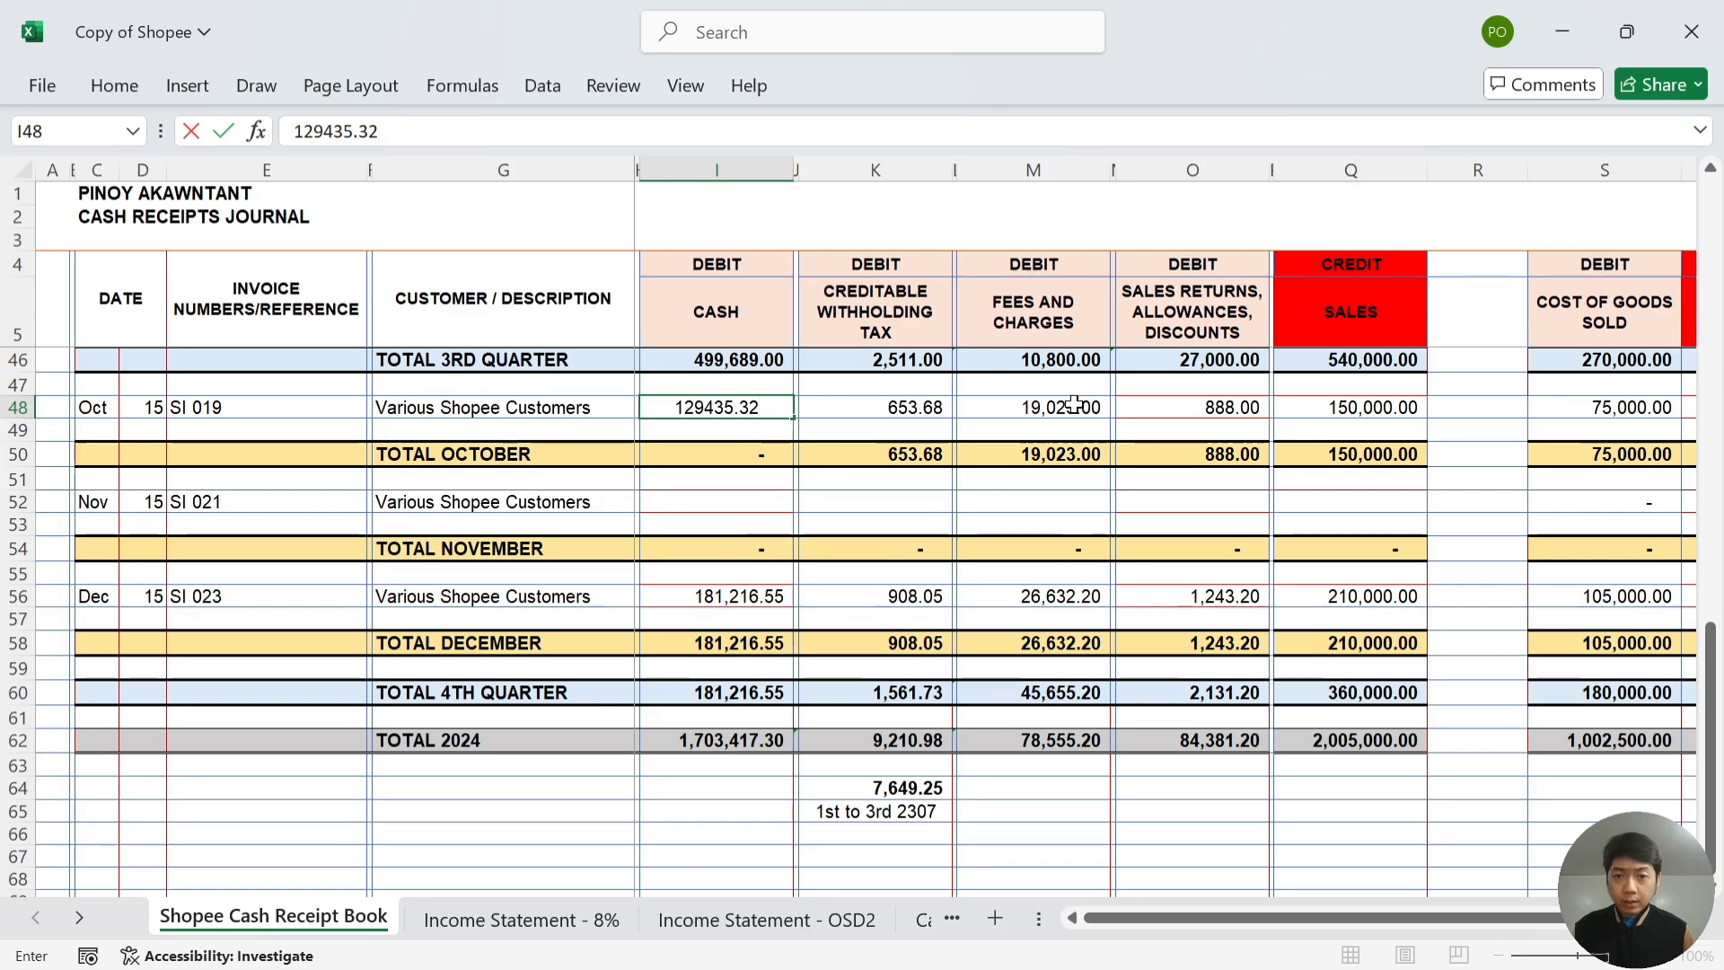
pyautogui.press('Return')
# - Check October's row 48 amounts, from cash through sales returns
pyautogui.press('Up')
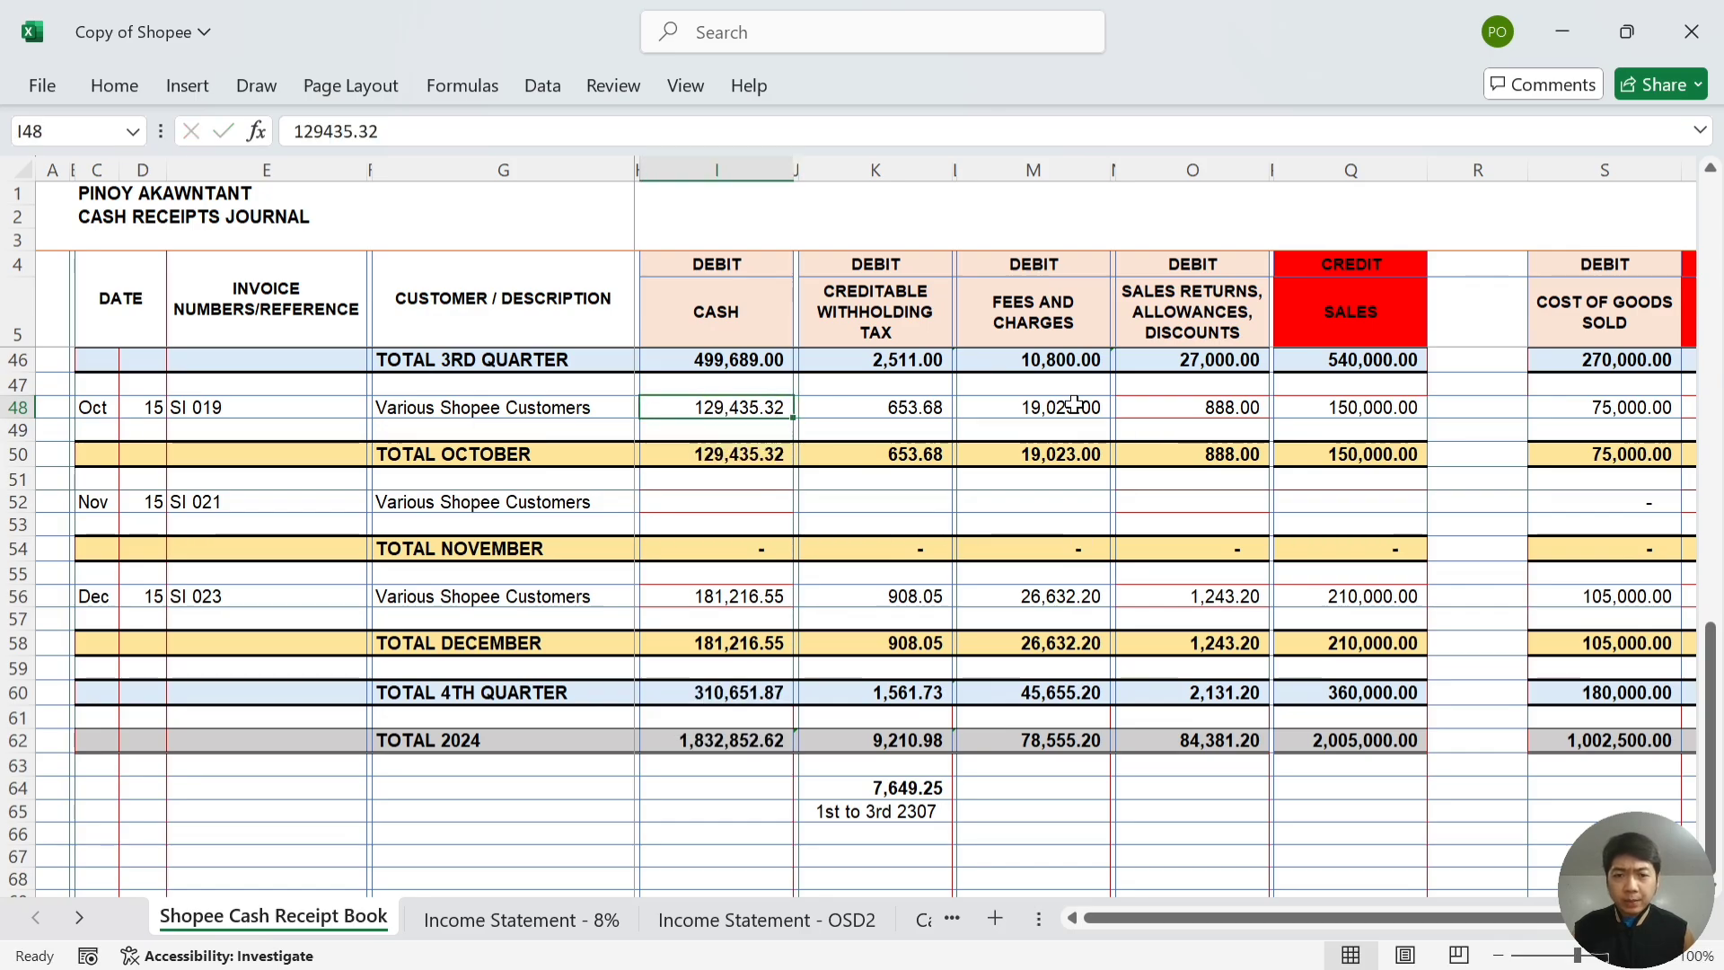
pyautogui.hotkey('shift', 'Right')
pyautogui.hotkey('shift', 'Right')
pyautogui.hotkey('shift', 'Right')
pyautogui.hotkey('shift', 'Right')
pyautogui.hotkey('shift', 'Right')
pyautogui.hotkey('shift', 'Right')
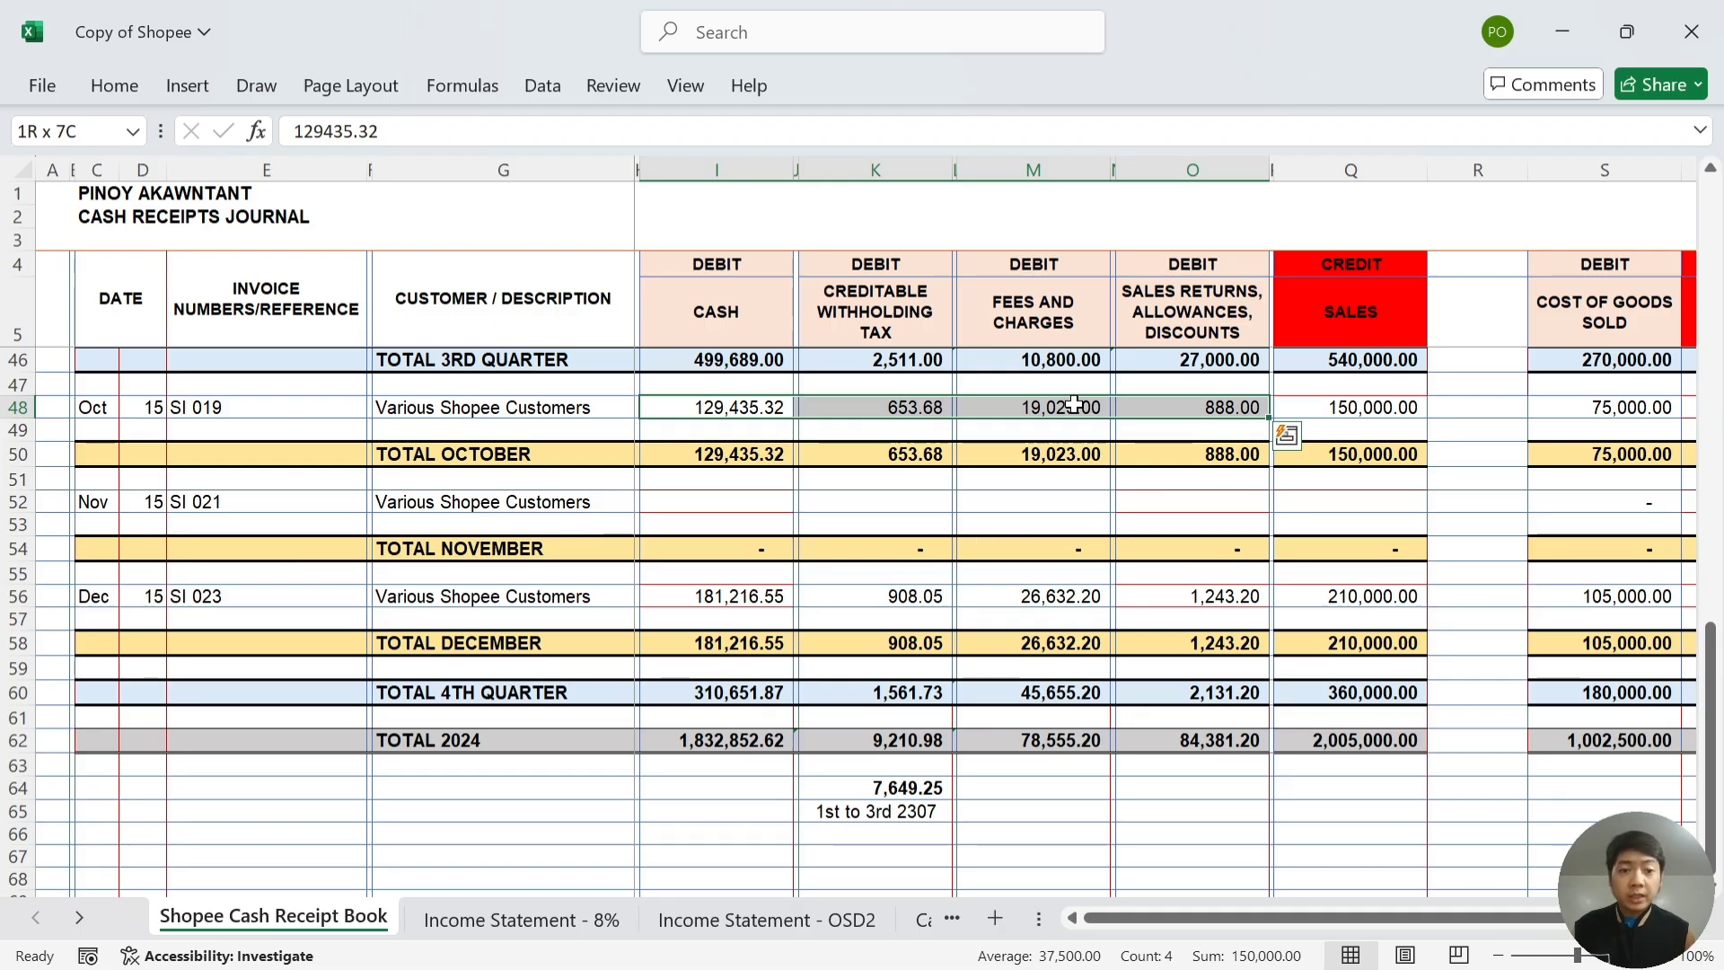
pyautogui.press('Right')
pyautogui.press('Right')
pyautogui.press('Right')
pyautogui.press('Right')
pyautogui.press('Right')
pyautogui.press('Right')
pyautogui.press('Right')
pyautogui.press('Right')
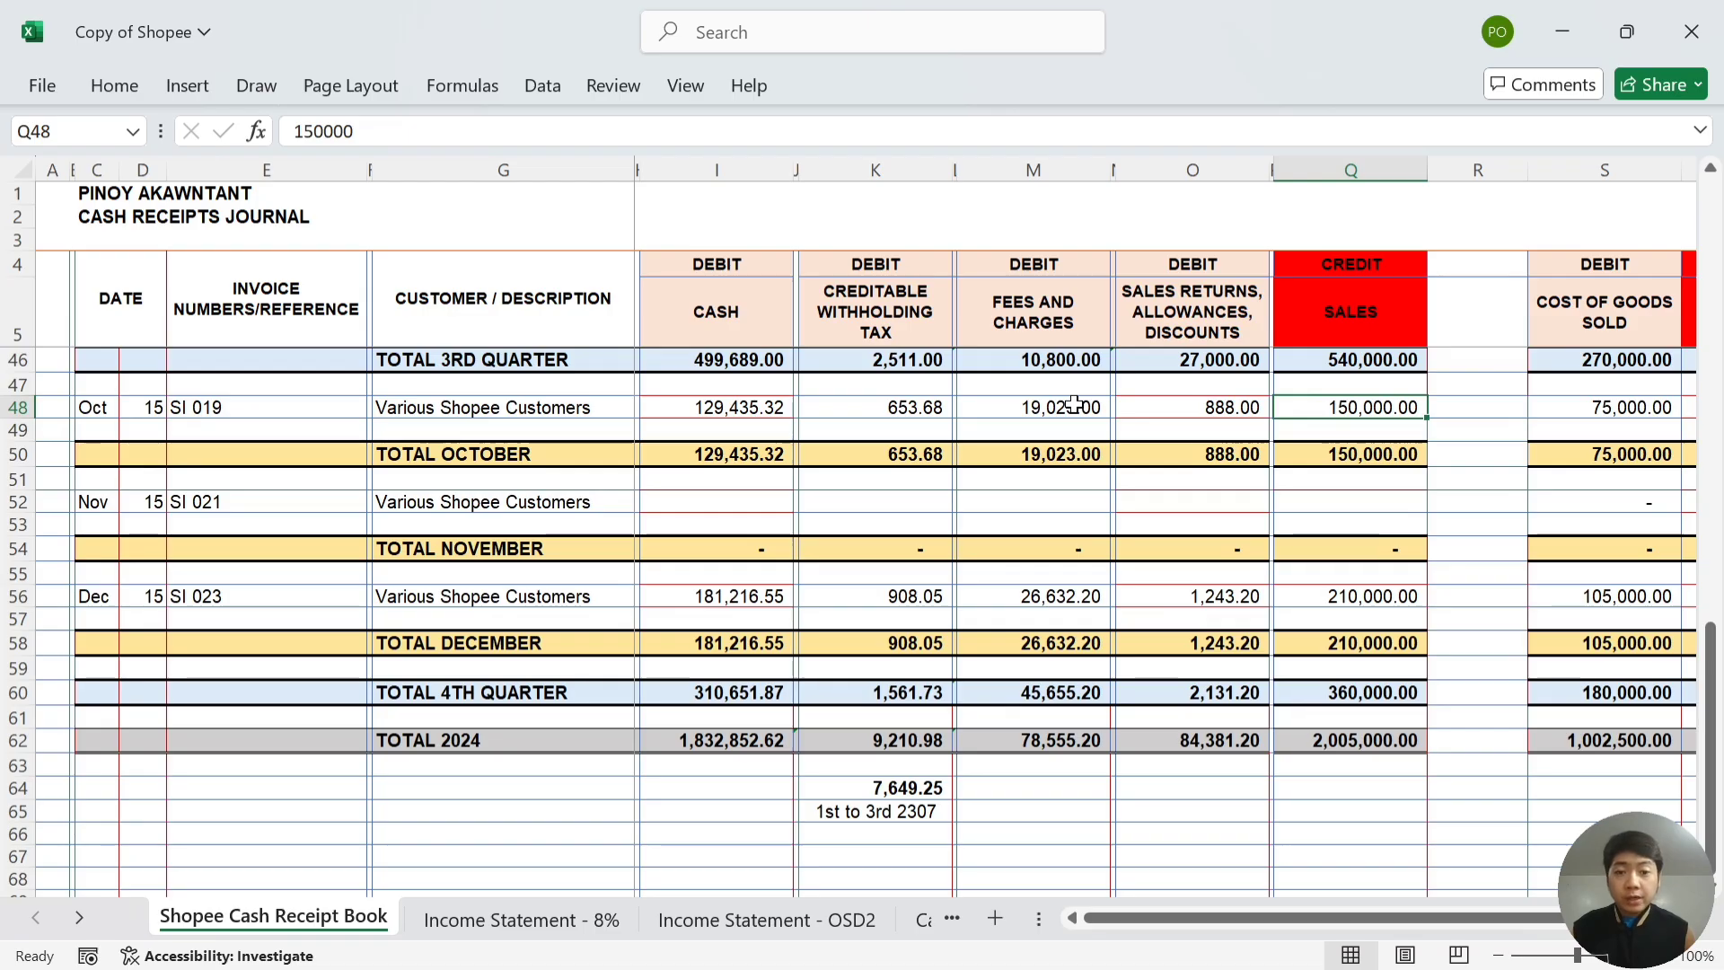
pyautogui.press('Left')
pyautogui.press('Left')
pyautogui.press('Left')
pyautogui.press('Left')
pyautogui.press('Left')
pyautogui.press('Left')
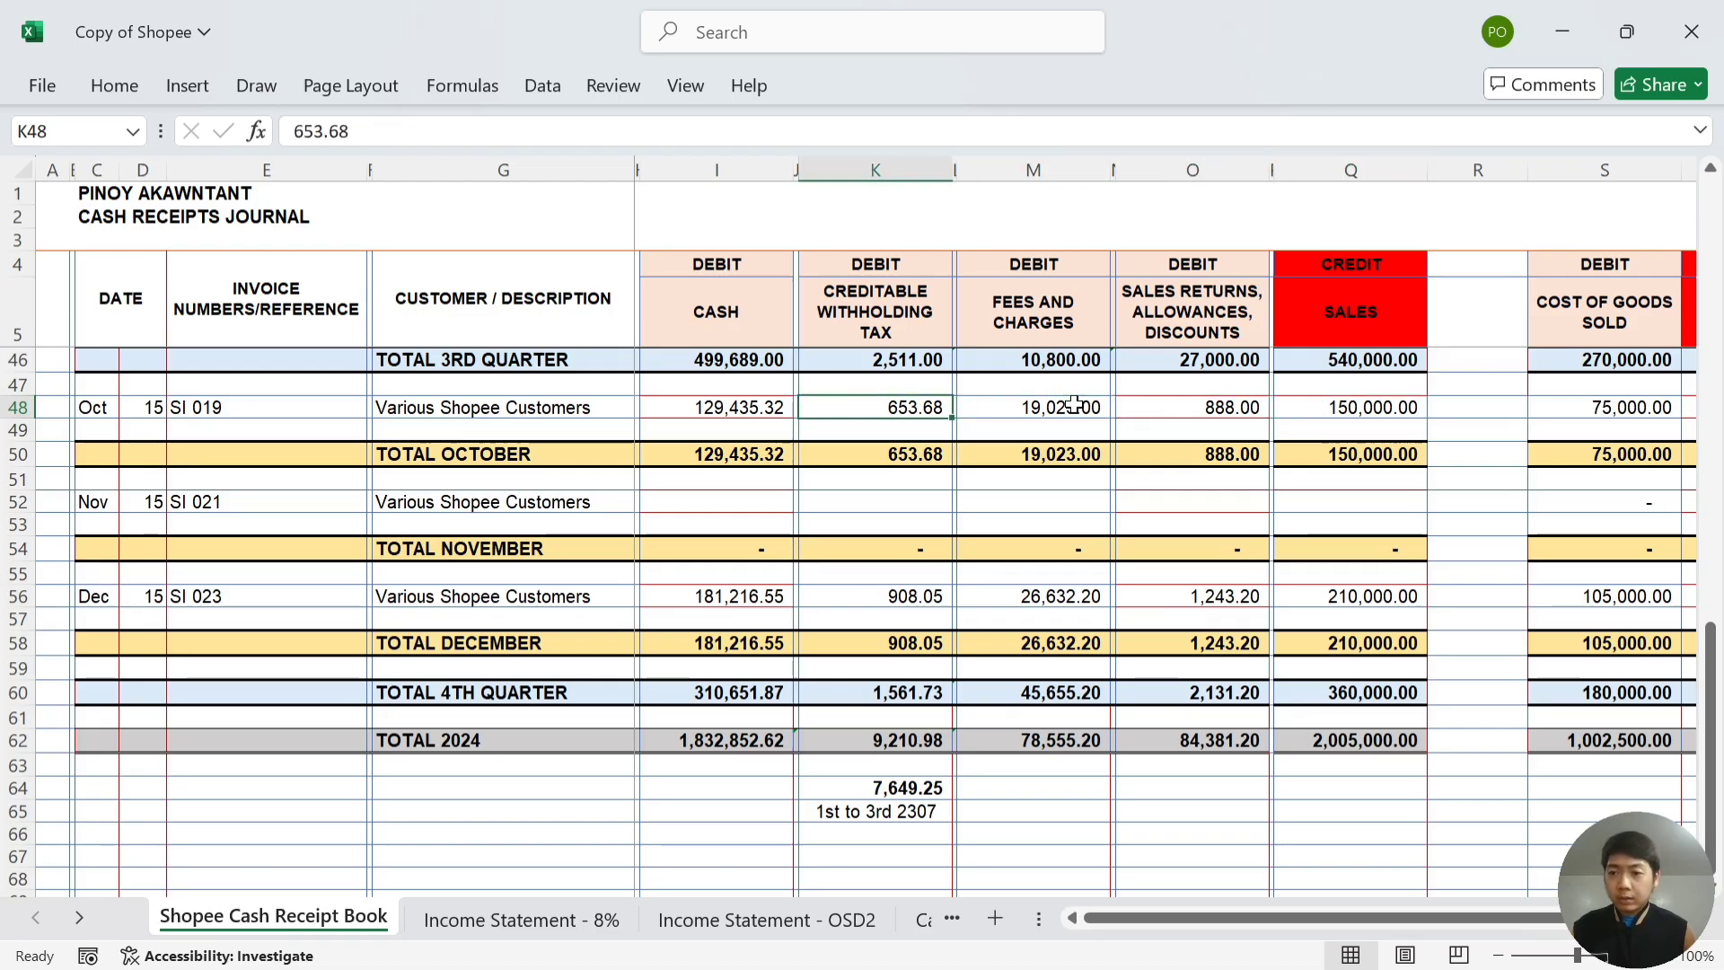
pyautogui.press('Left')
pyautogui.press('Left')
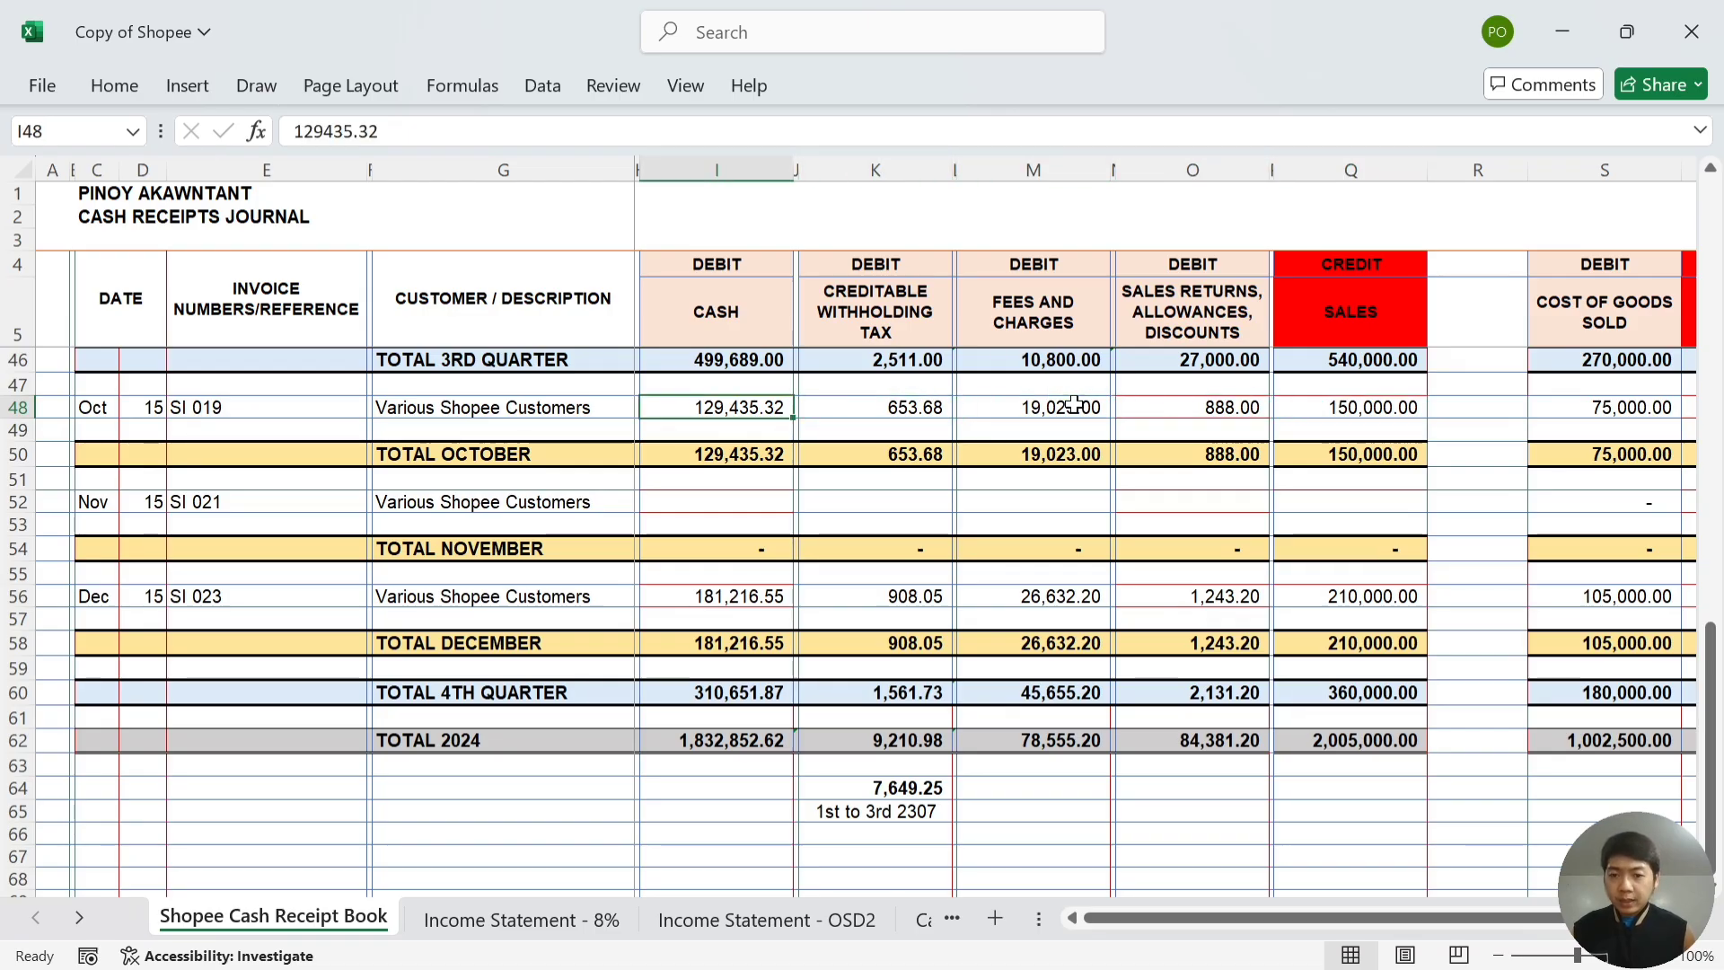
pyautogui.press('Down')
pyautogui.press('Down')
pyautogui.press('Down')
pyautogui.press('Down')
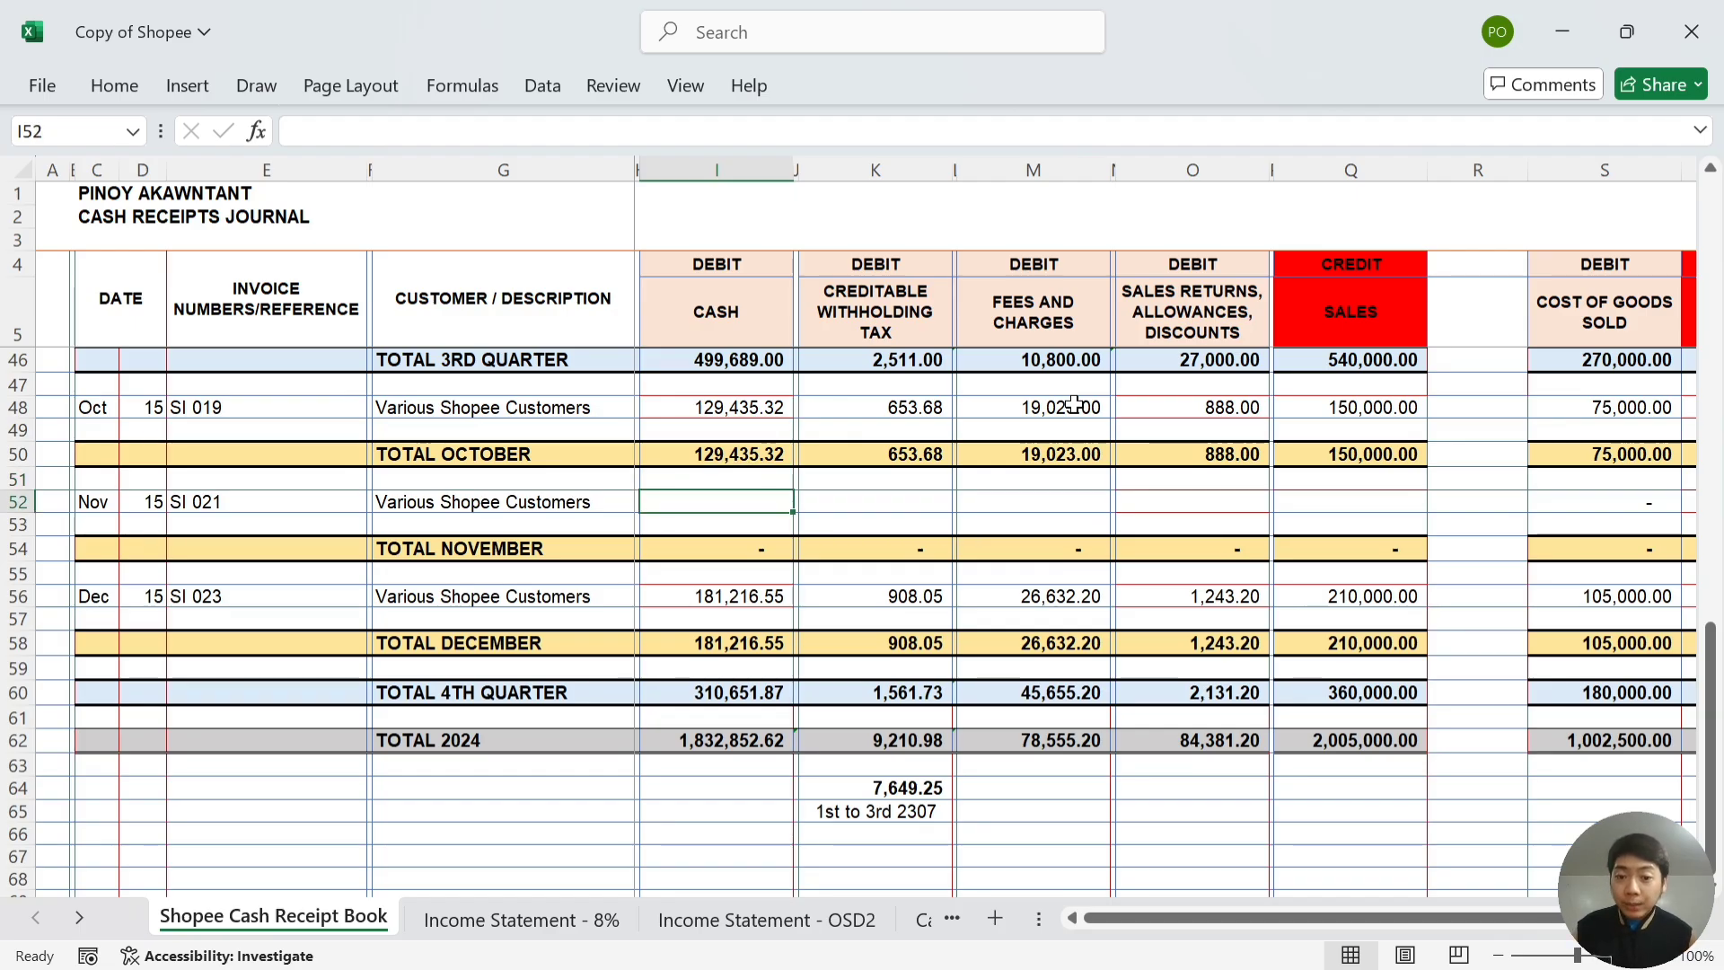
# - From Summary-November's original product price, record 180,000 November sales in the journal's Q52
pyautogui.hotkey('alt', 'Tab')
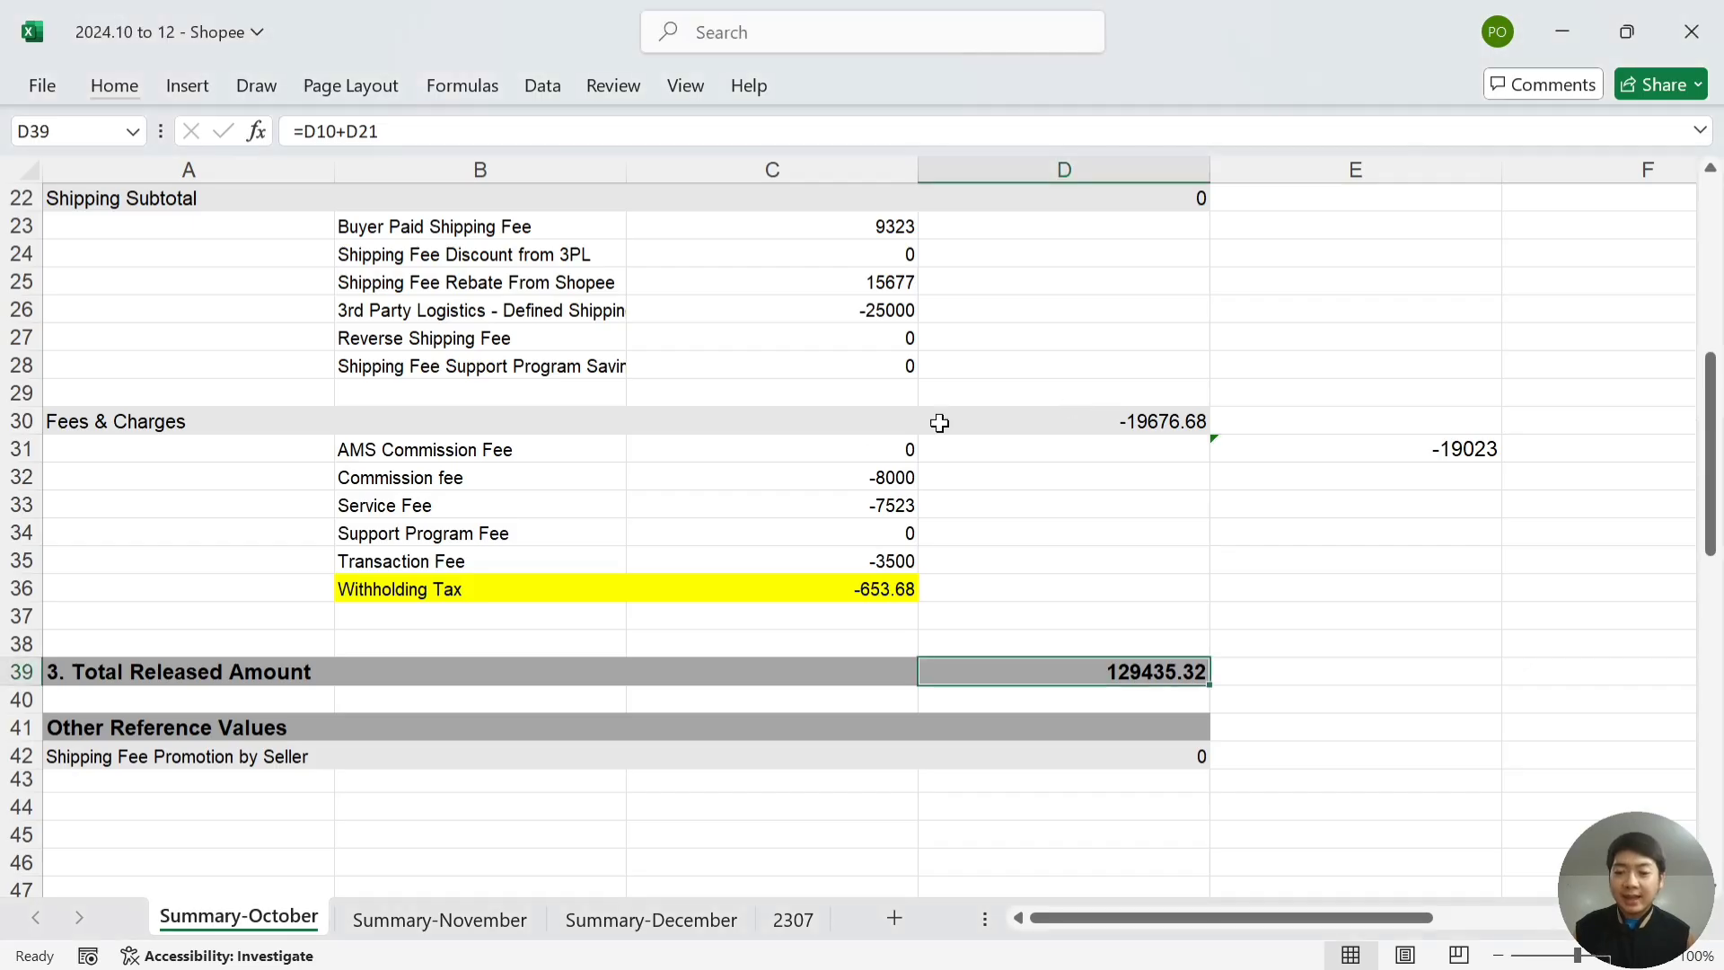
pyautogui.click(472, 918)
pyautogui.scroll(1, 760, 625)
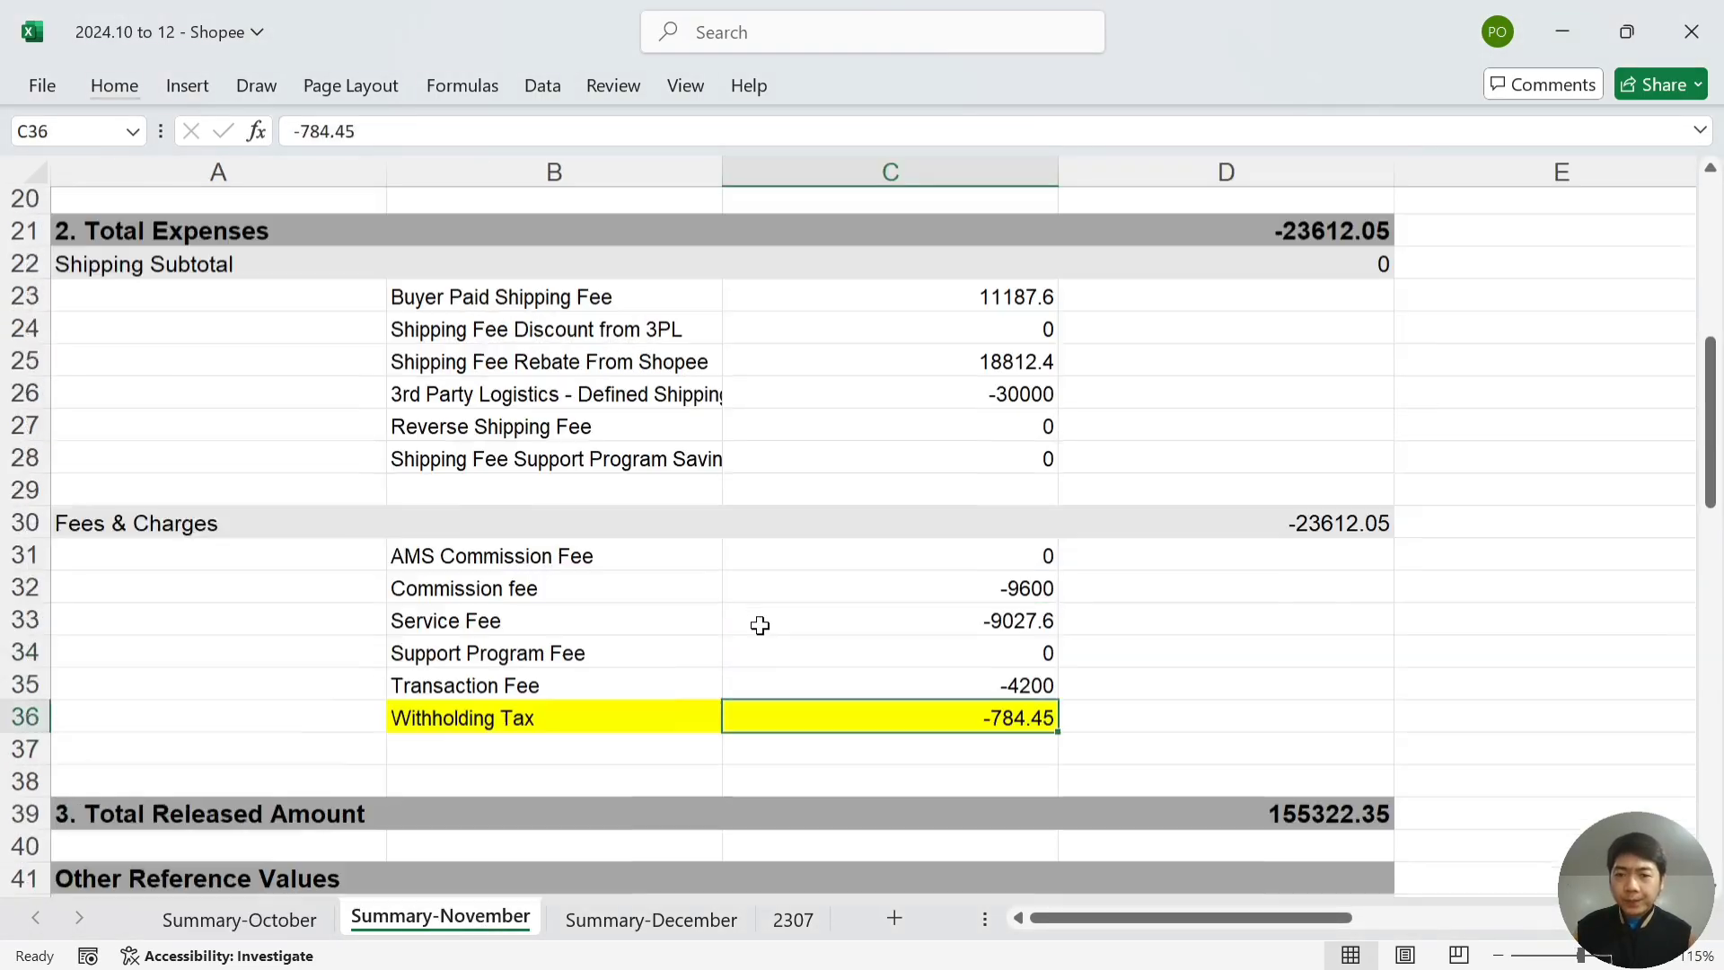
pyautogui.scroll(6, 760, 625)
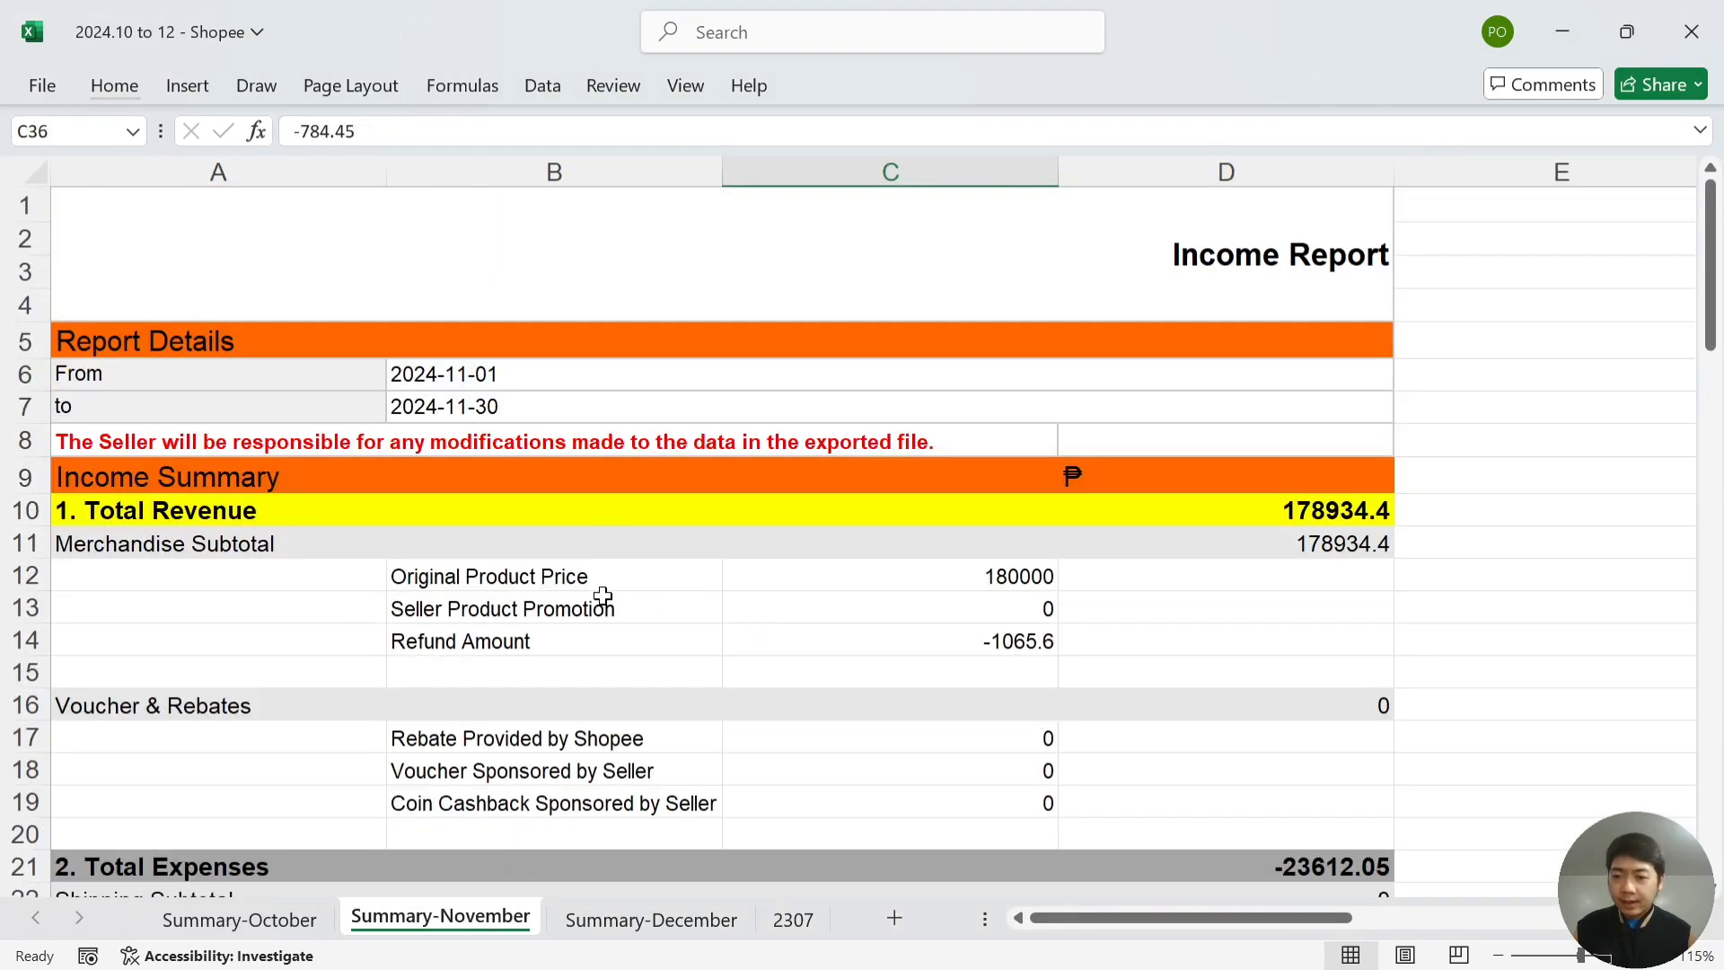
pyautogui.click(624, 573)
pyautogui.press('Right')
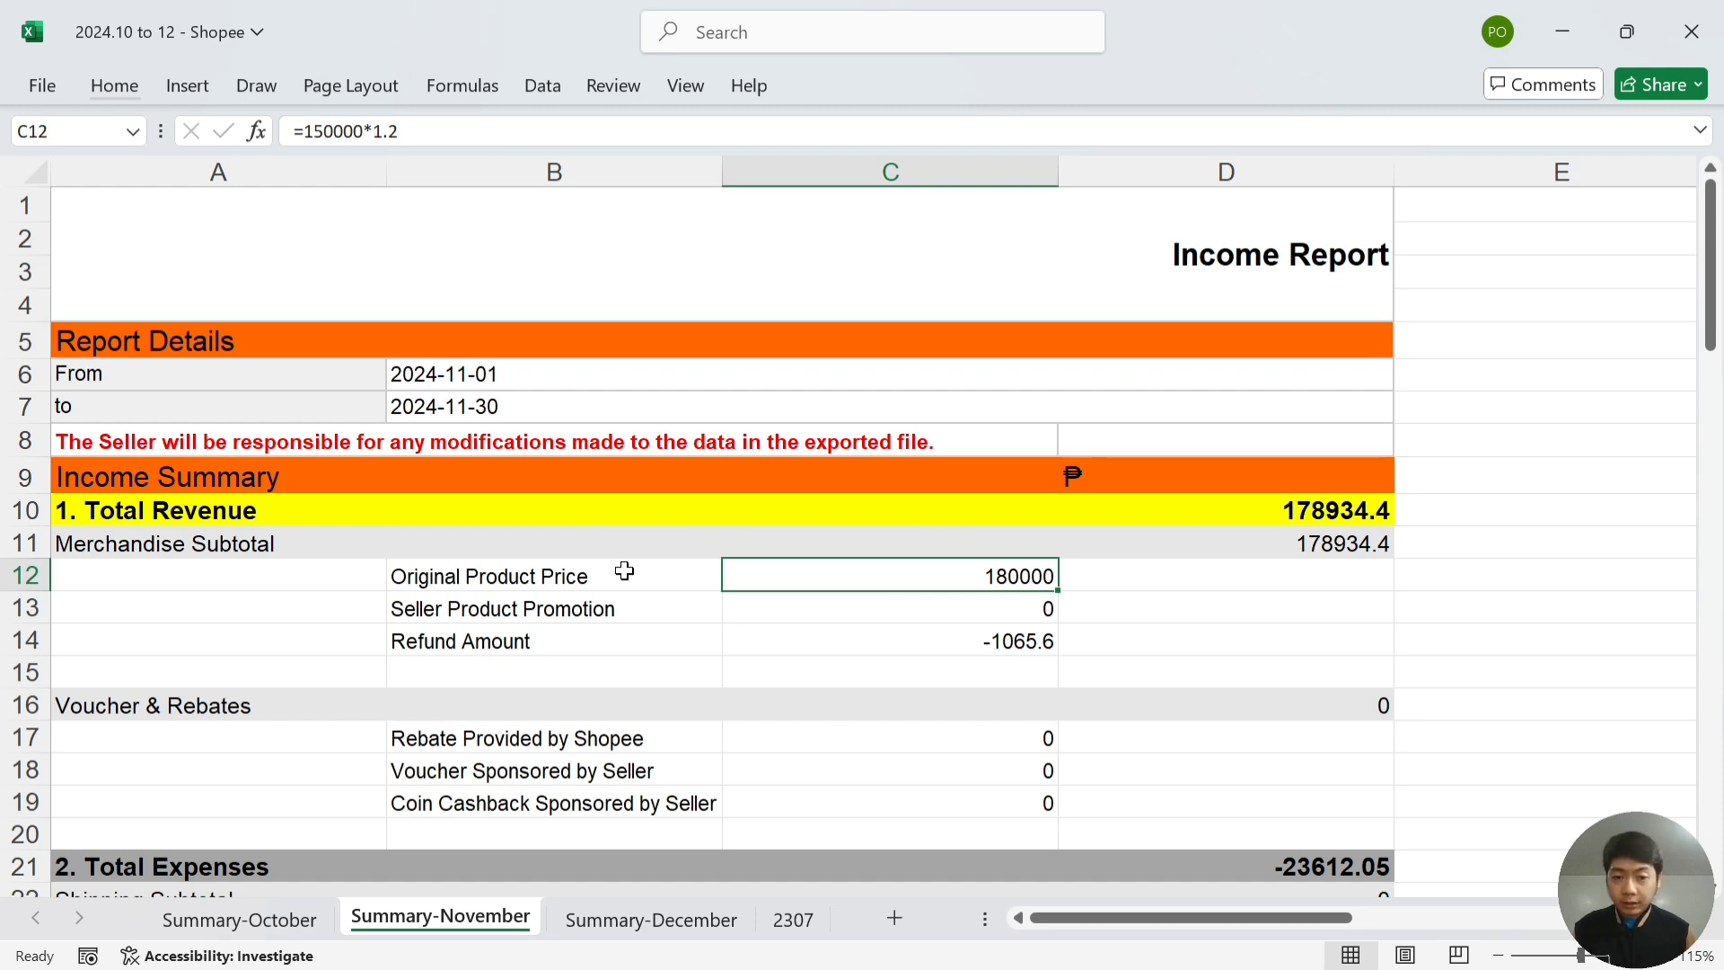
pyautogui.press('alt')
pyautogui.hotkey('alt', 'Tab')
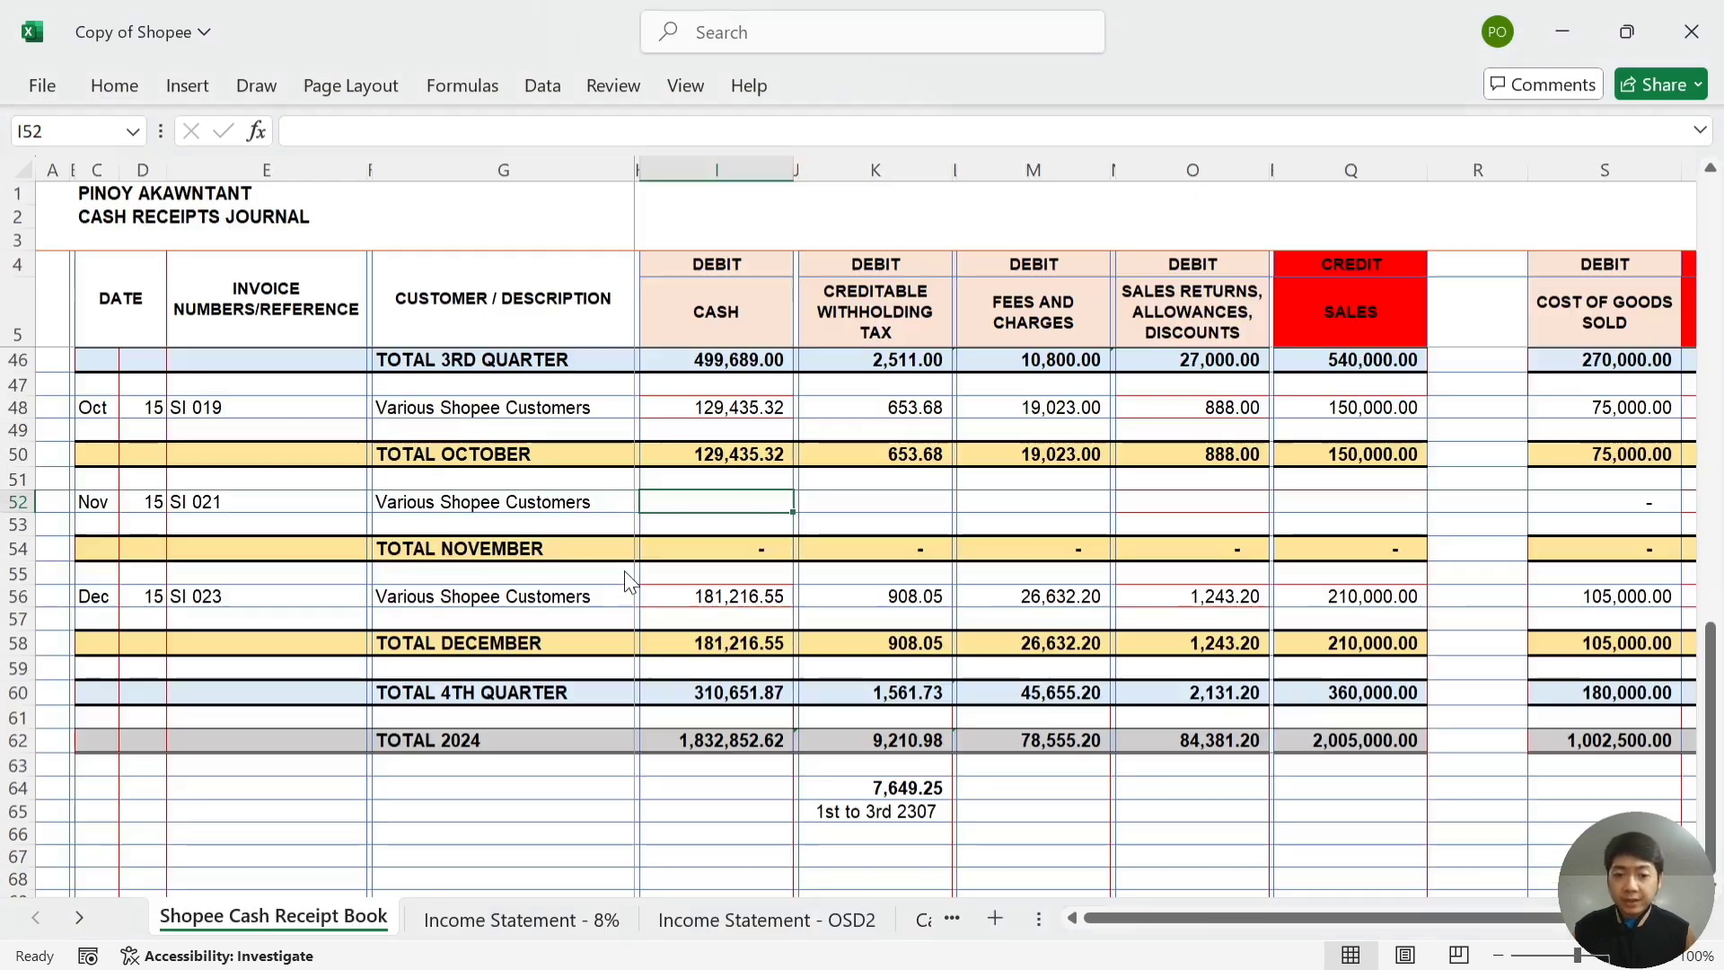
pyautogui.press('Right')
pyautogui.press('Right')
pyautogui.press('Right')
pyautogui.press('Right')
pyautogui.press('Right')
pyautogui.press('Right')
pyautogui.press('Right')
pyautogui.press('Right')
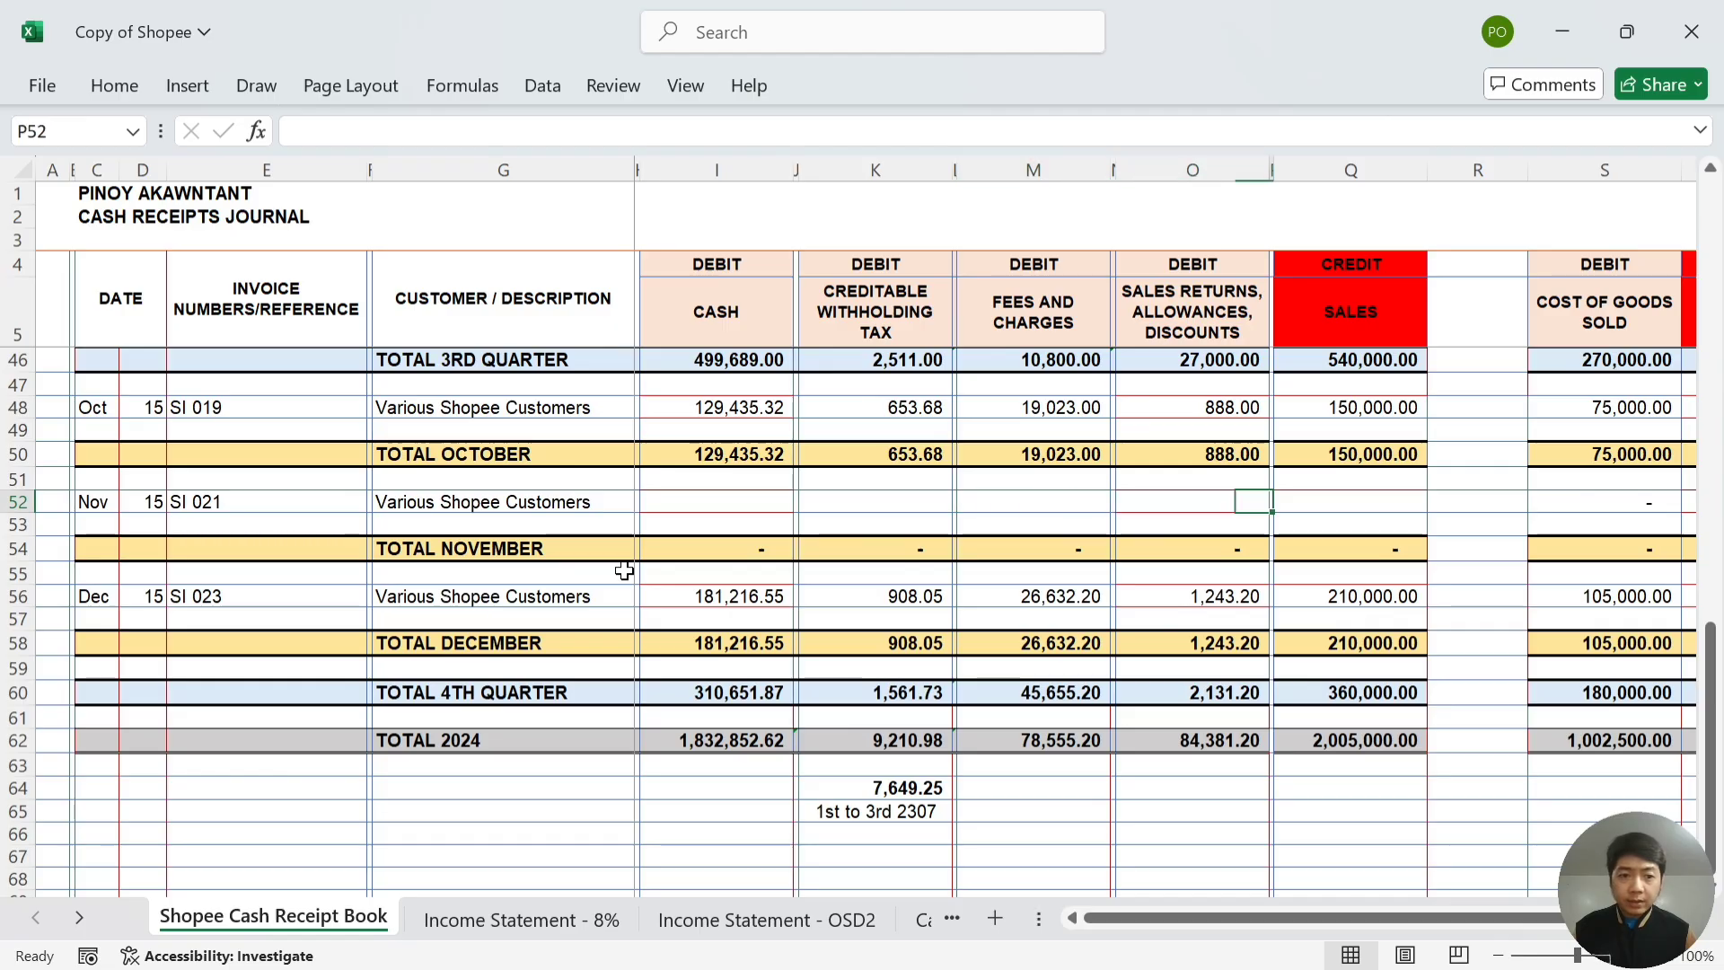
pyautogui.write('180,000')
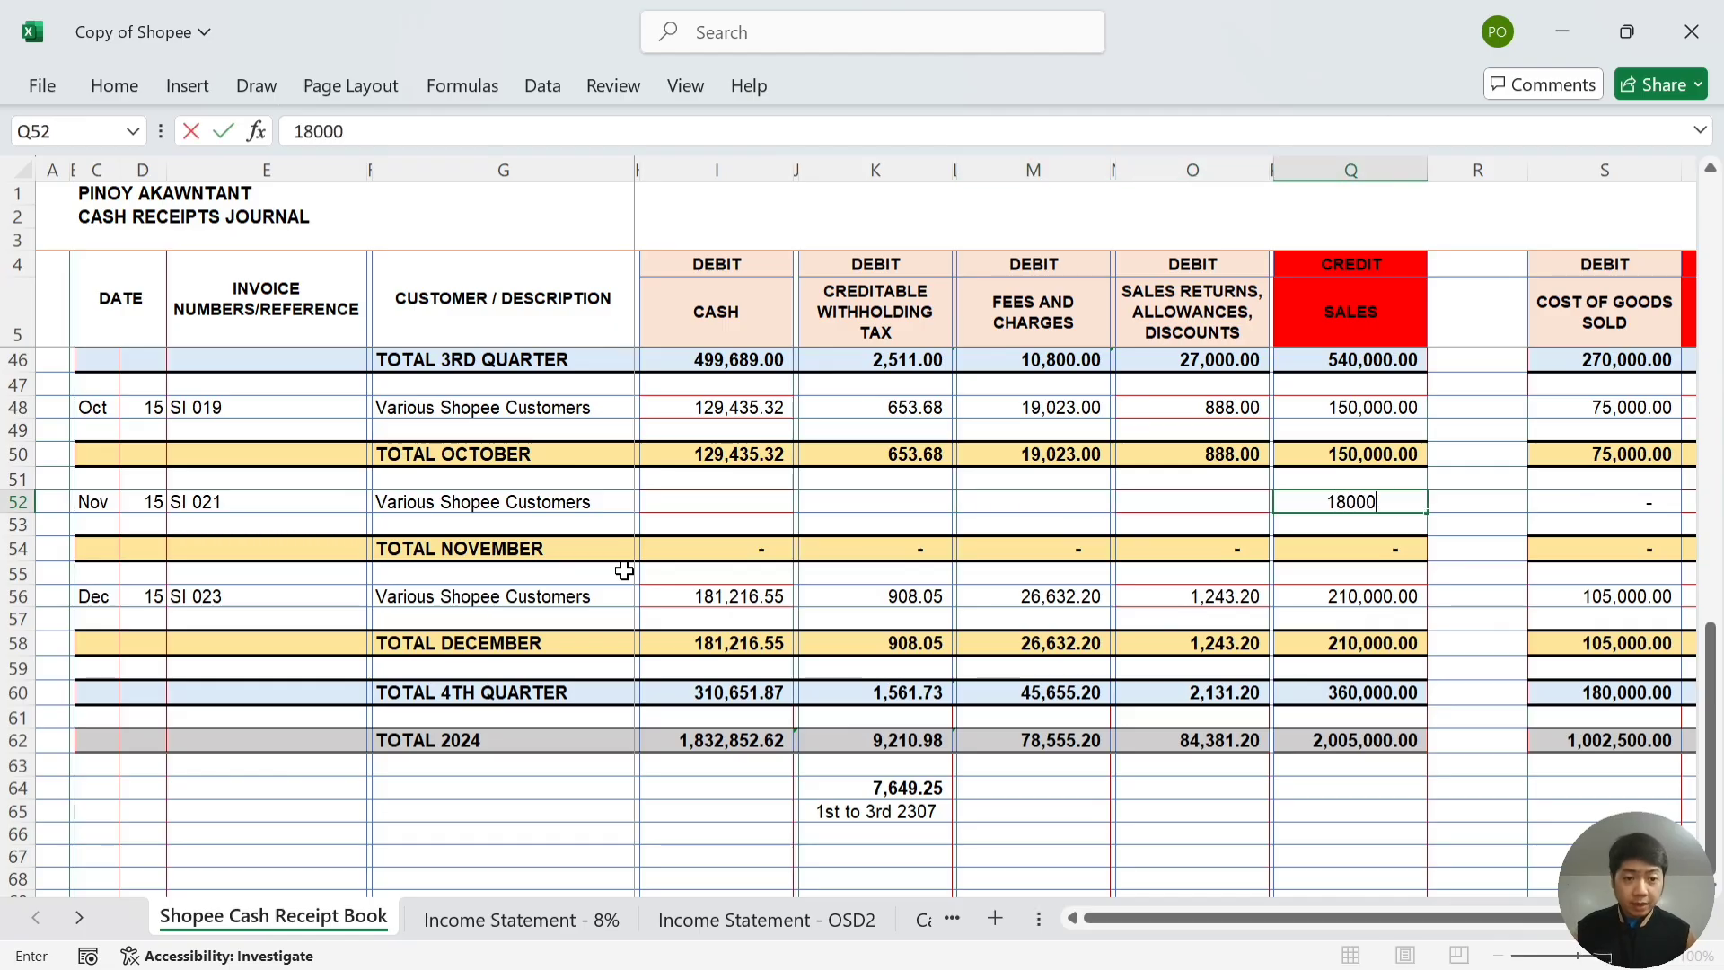
pyautogui.press('Left')
pyautogui.press('Left')
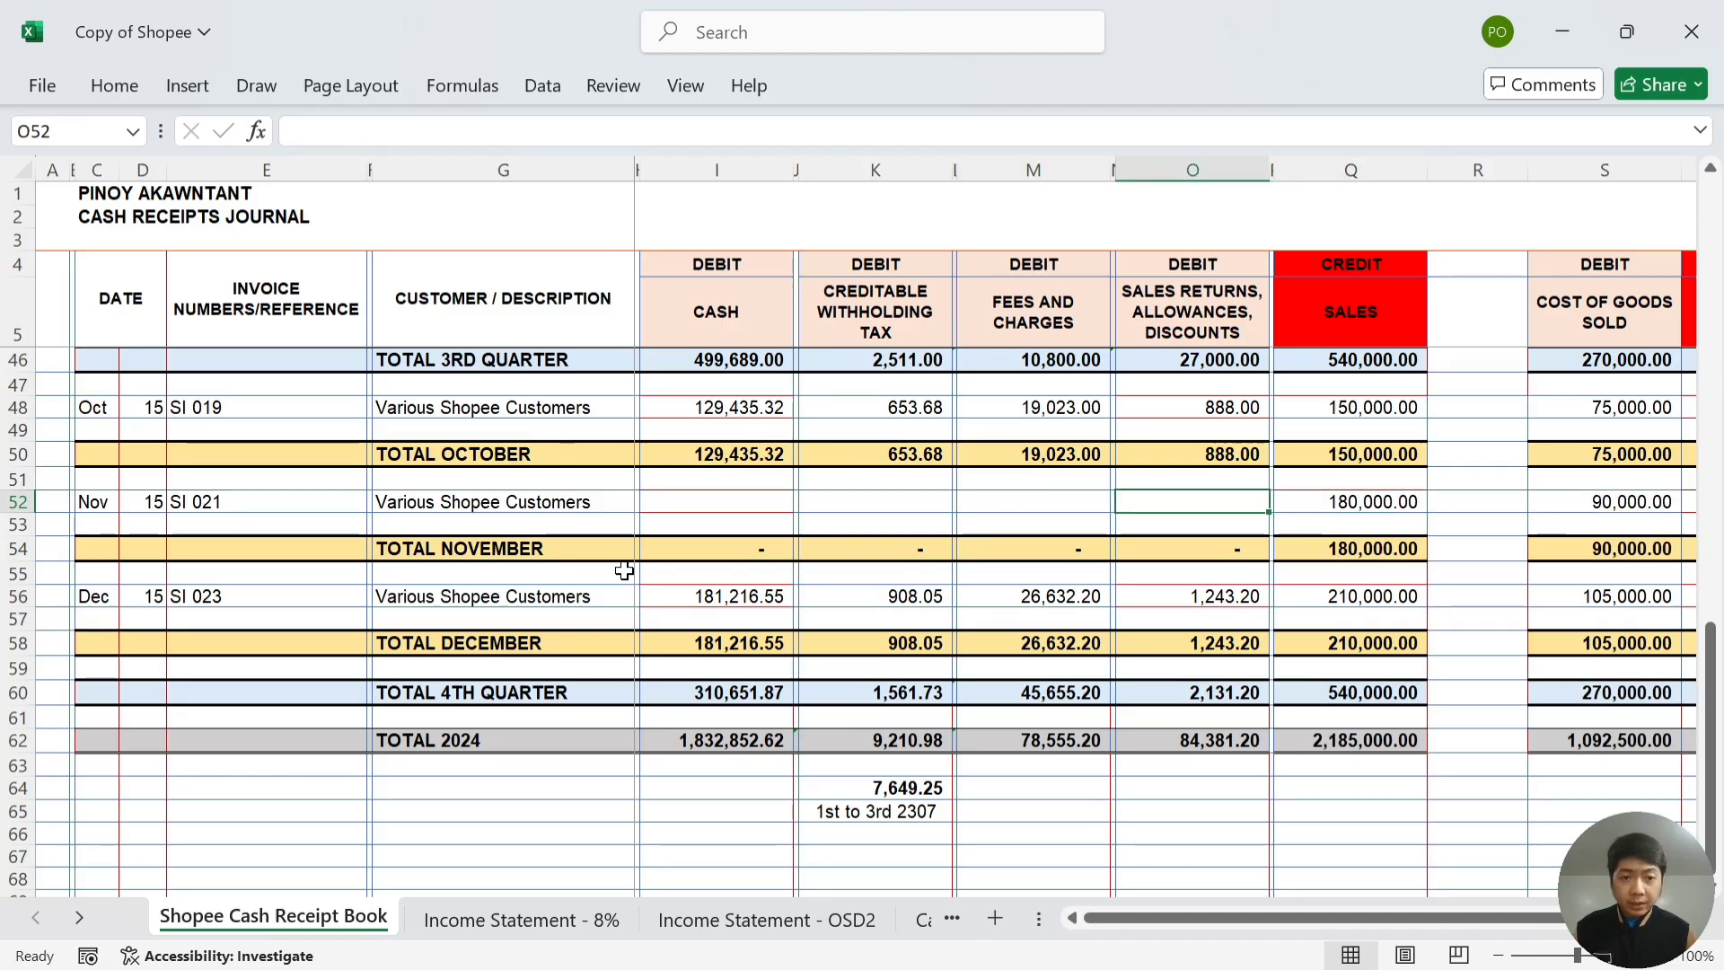
# - Enter November's refund as 1,065.60 sales returns in the journal's O52
pyautogui.hotkey('alt', 'Tab')
pyautogui.press('Down')
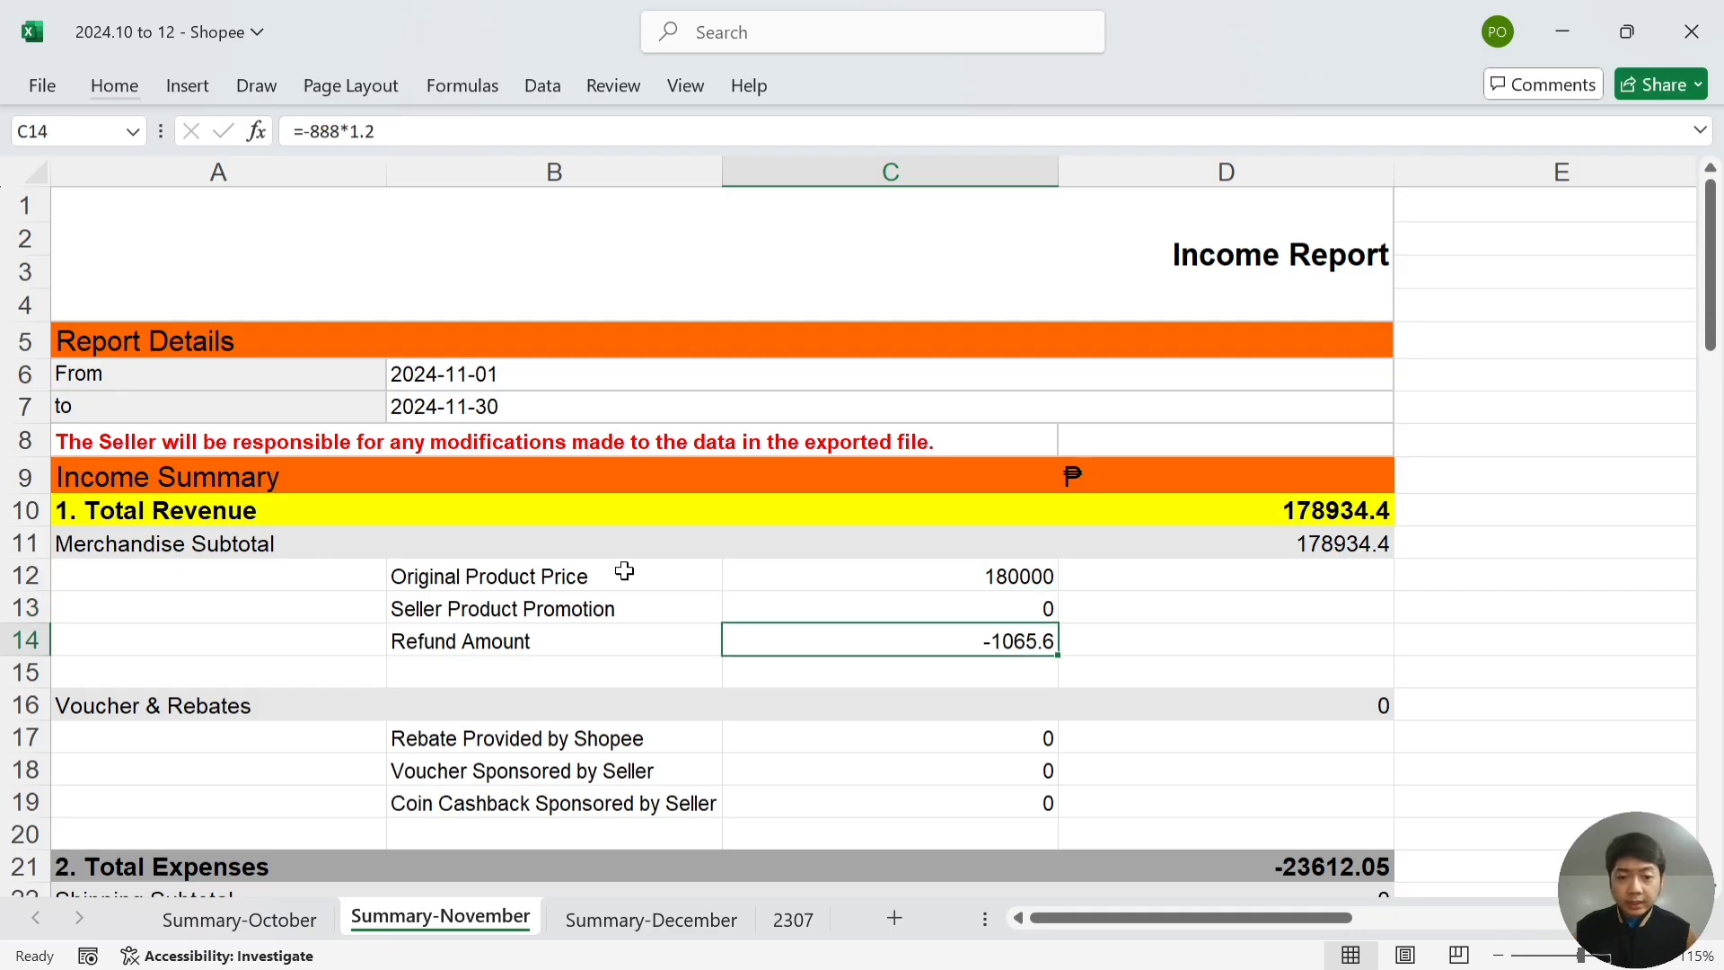
pyautogui.hotkey('alt', 'Tab')
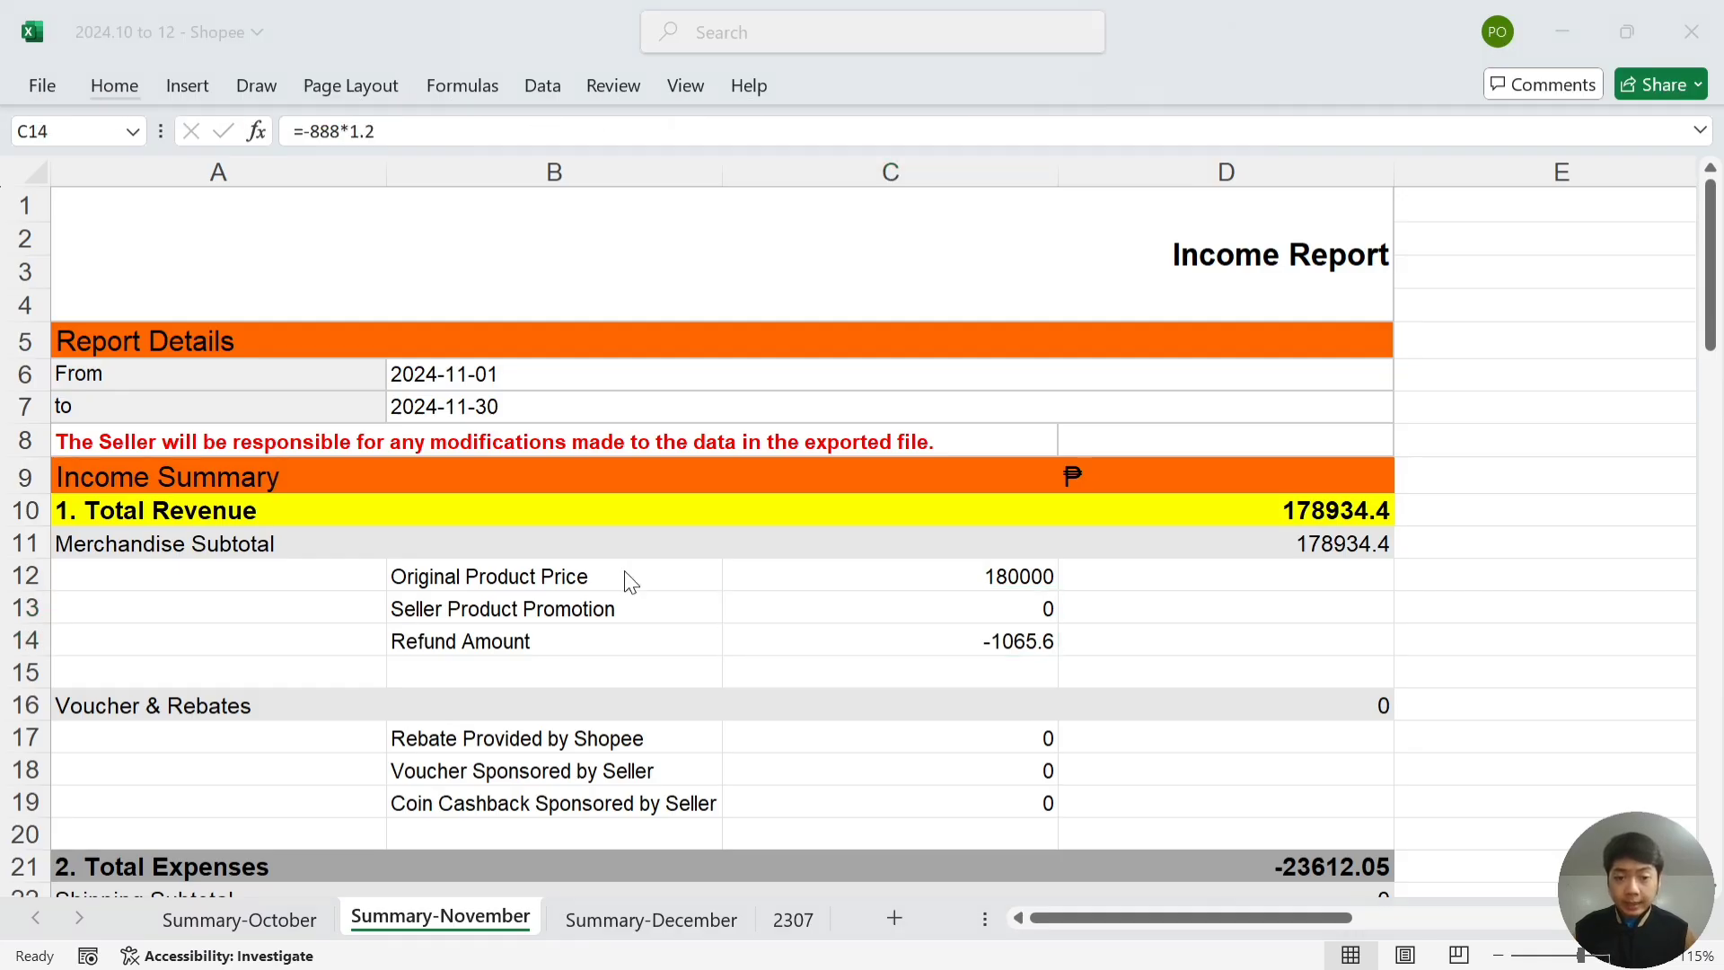
pyautogui.write('1065.5')
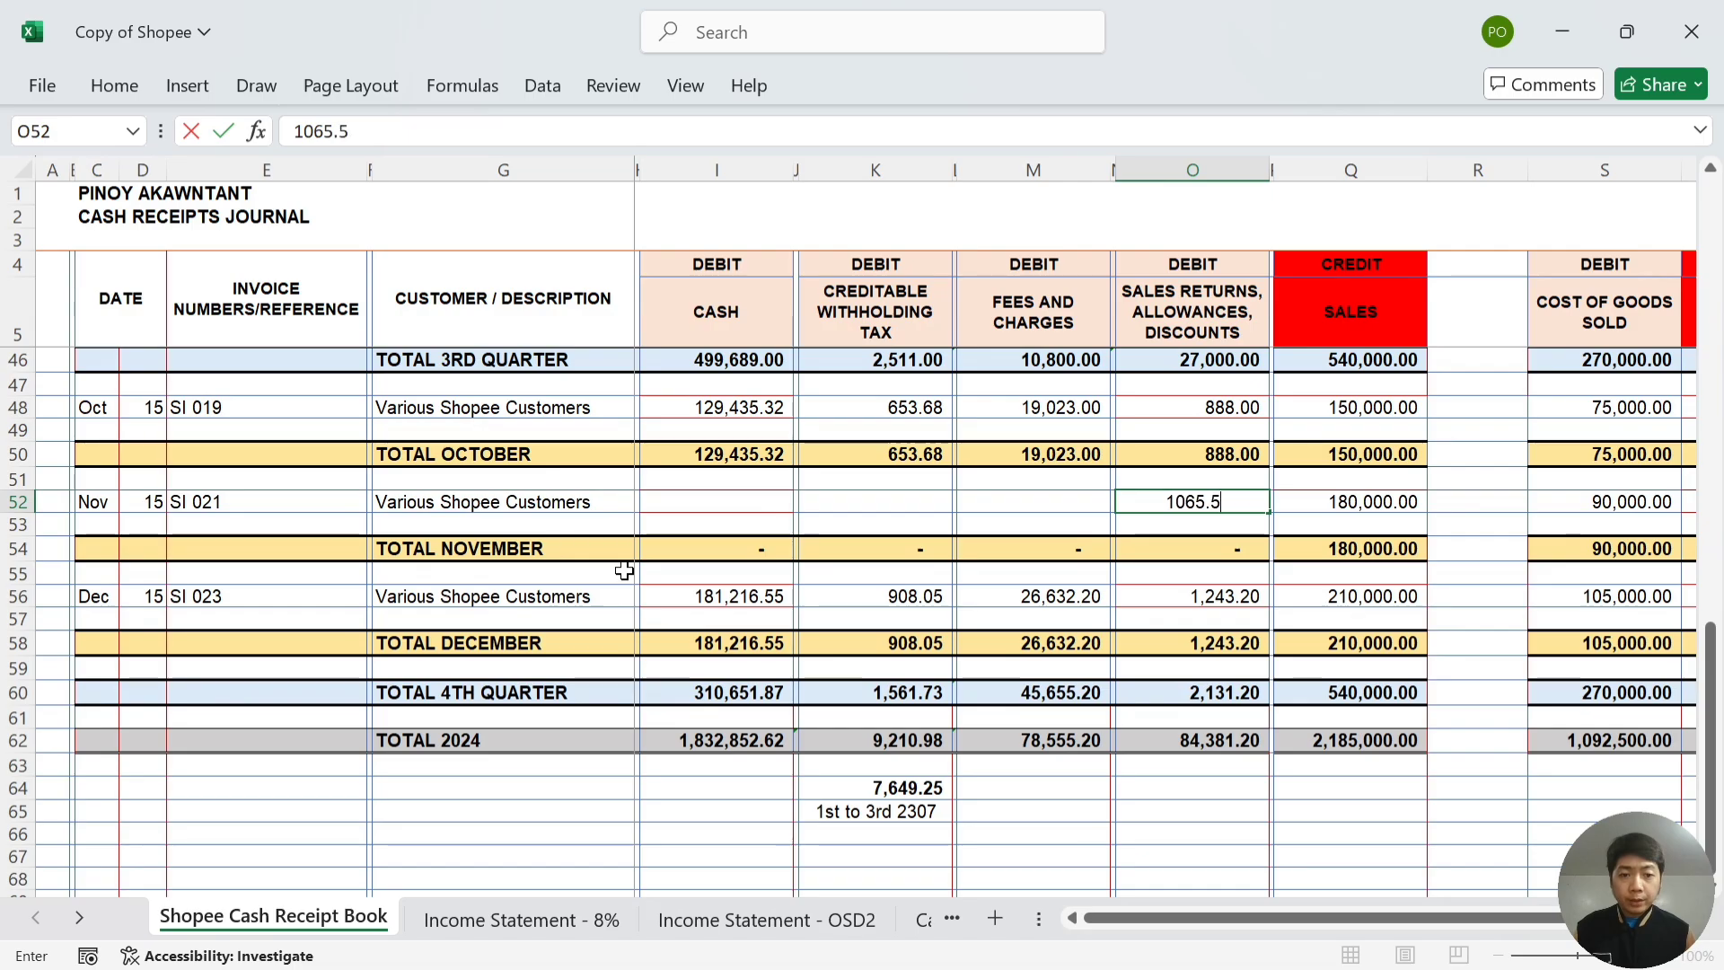
pyautogui.press('BackSpace')
pyautogui.write('60')
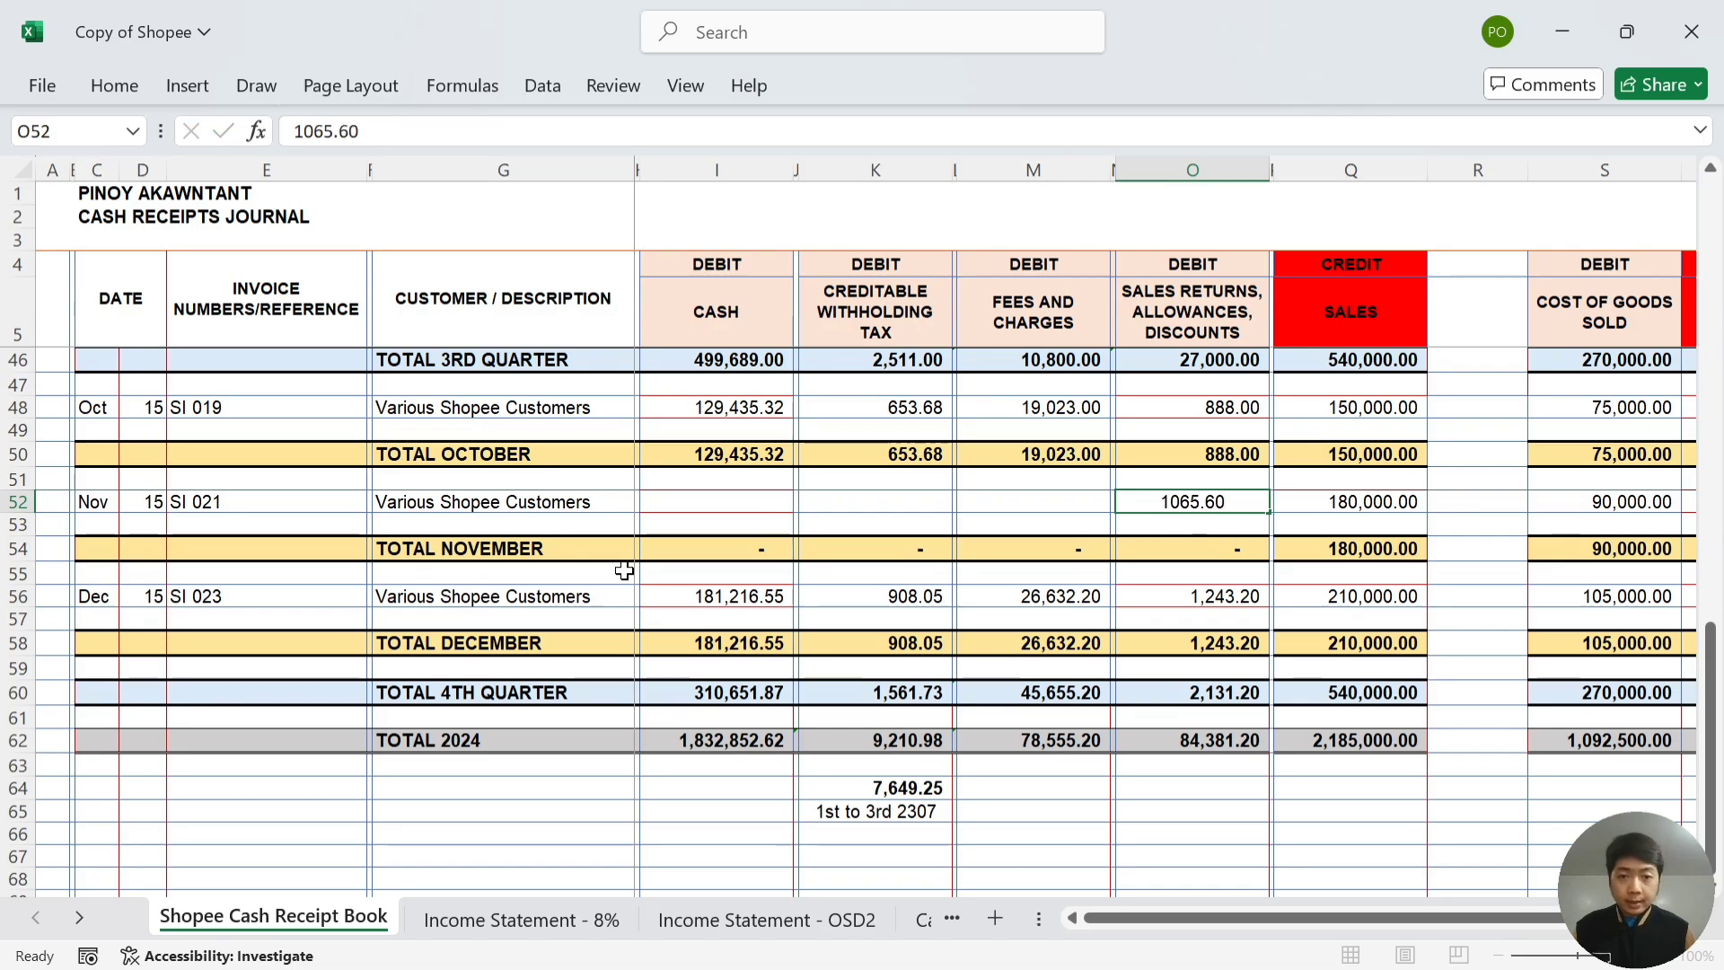
pyautogui.press('Left')
pyautogui.press('Left')
# - Review November's shipping and commission fee rows, ending at empty cell E31
pyautogui.hotkey('alt', 'Tab')
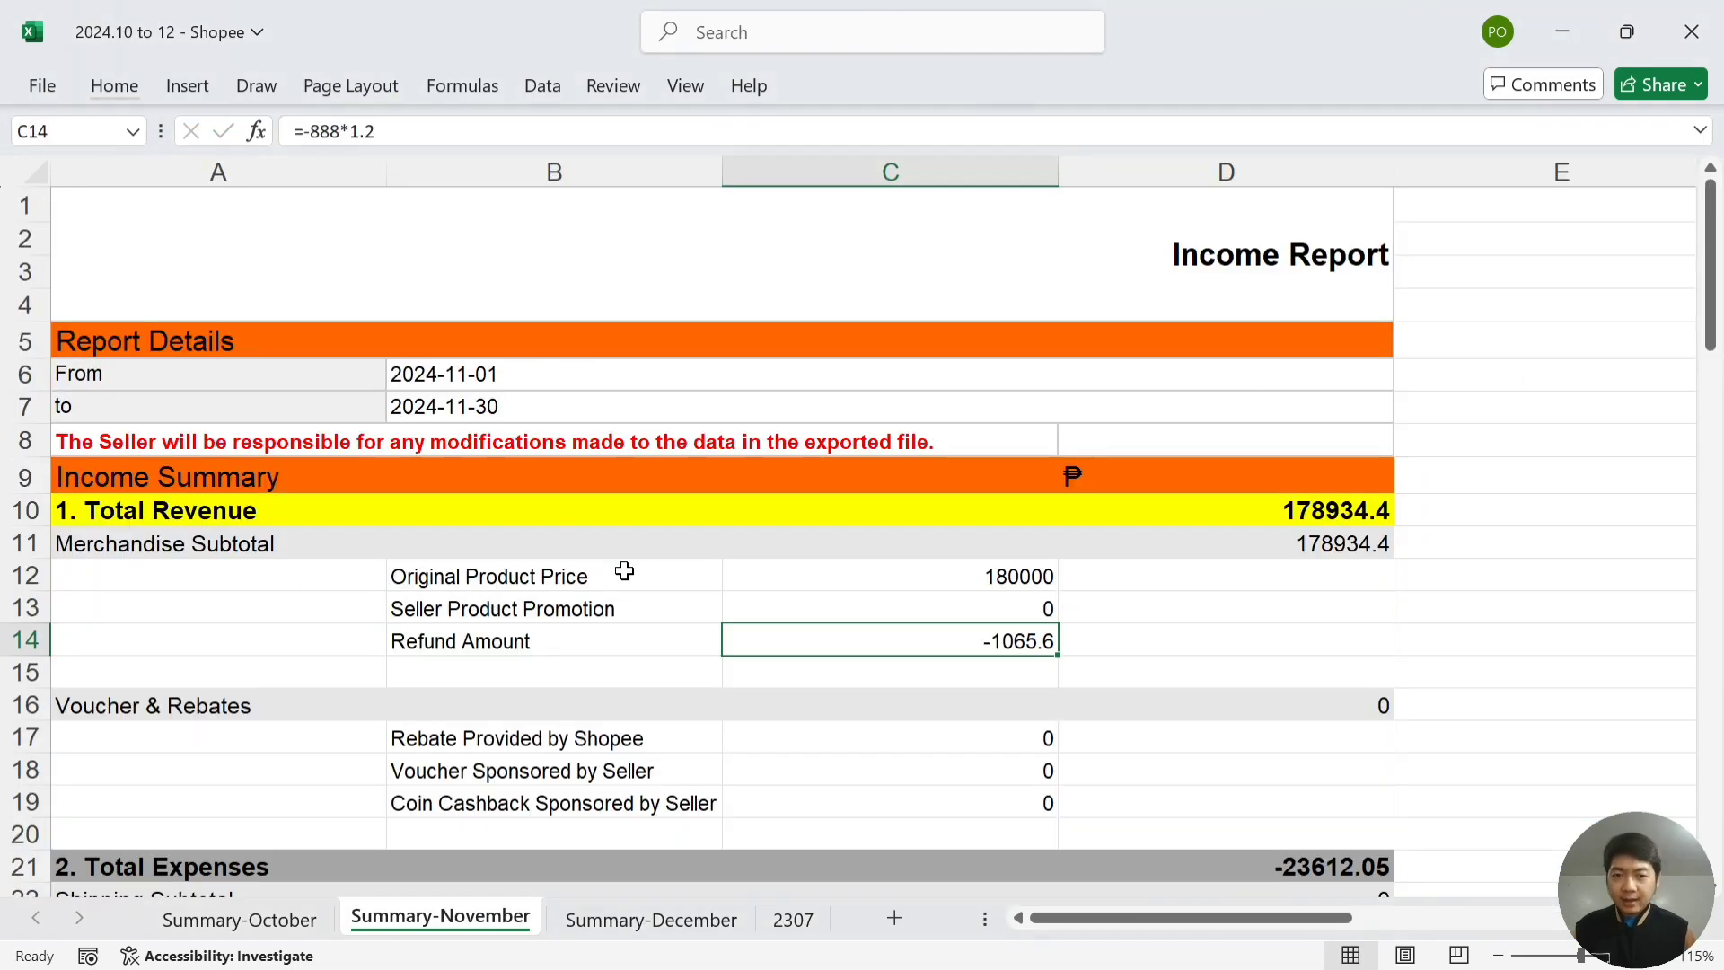
pyautogui.press('Down')
pyautogui.press('Down')
pyautogui.press('Down')
pyautogui.press('Down')
pyautogui.press('Down')
pyautogui.press('Down')
pyautogui.press('Down')
pyautogui.press('Down')
pyautogui.press('Down')
pyautogui.press('Down')
pyautogui.press('Down')
pyautogui.press('Down')
pyautogui.press('Down')
pyautogui.press('Down')
pyautogui.press('Down')
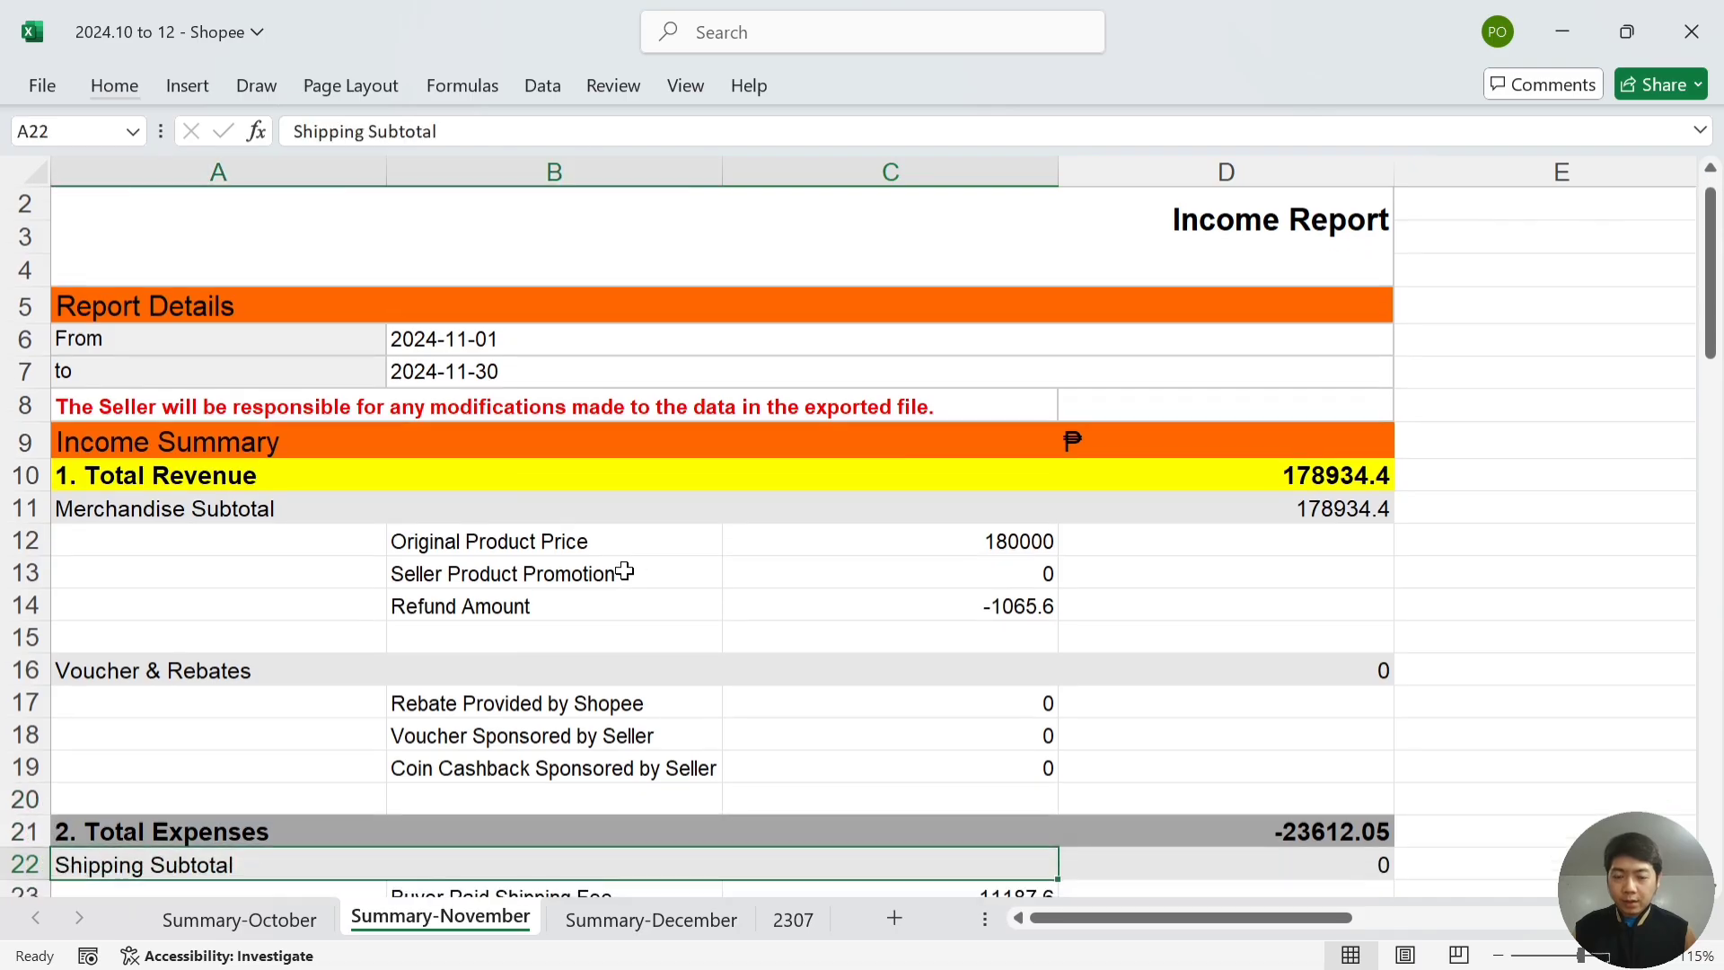
pyautogui.press('Down')
pyautogui.press('Down')
pyautogui.press('Down')
pyautogui.press('Down')
pyautogui.press('Up')
pyautogui.press('Up')
pyautogui.press('Up')
pyautogui.press('Up')
pyautogui.press('Up')
pyautogui.press('Up')
pyautogui.press('Up')
pyautogui.press('Up')
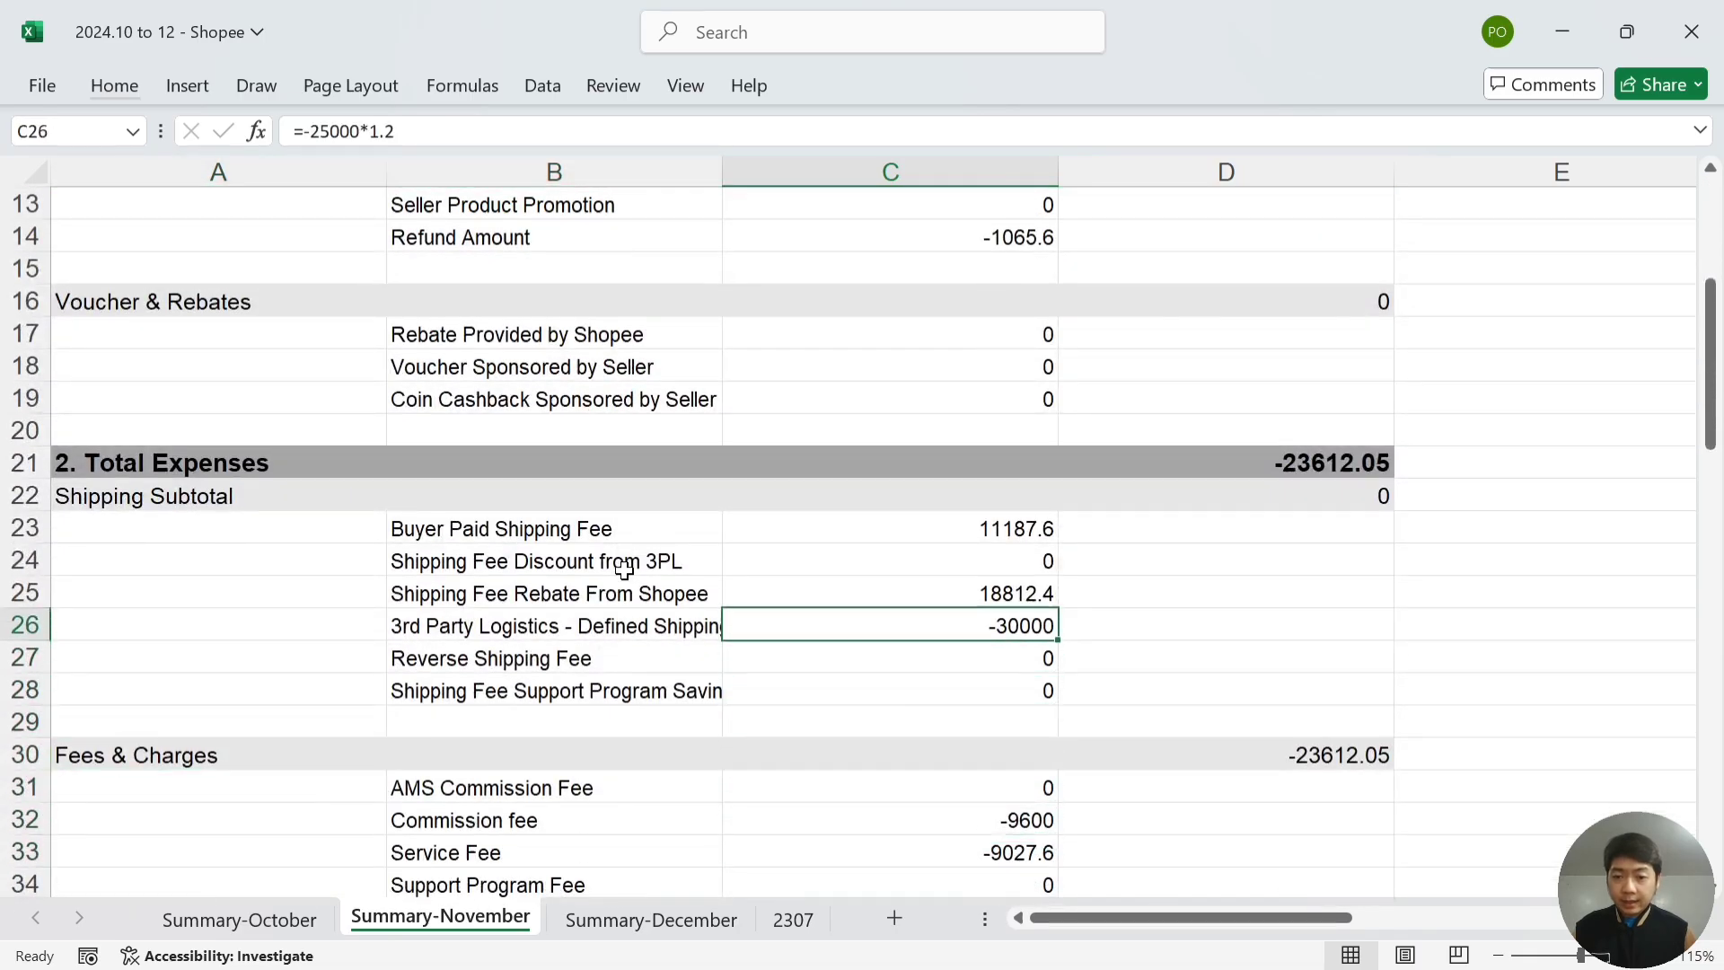
pyautogui.press('Down')
pyautogui.press('Down')
pyautogui.press('Down')
pyautogui.press('Down')
pyautogui.press('Down')
pyautogui.press('Down')
pyautogui.press('Down')
pyautogui.press('Down')
pyautogui.press('Down')
pyautogui.press('Down')
pyautogui.press('Down')
pyautogui.press('Down')
pyautogui.press('Down')
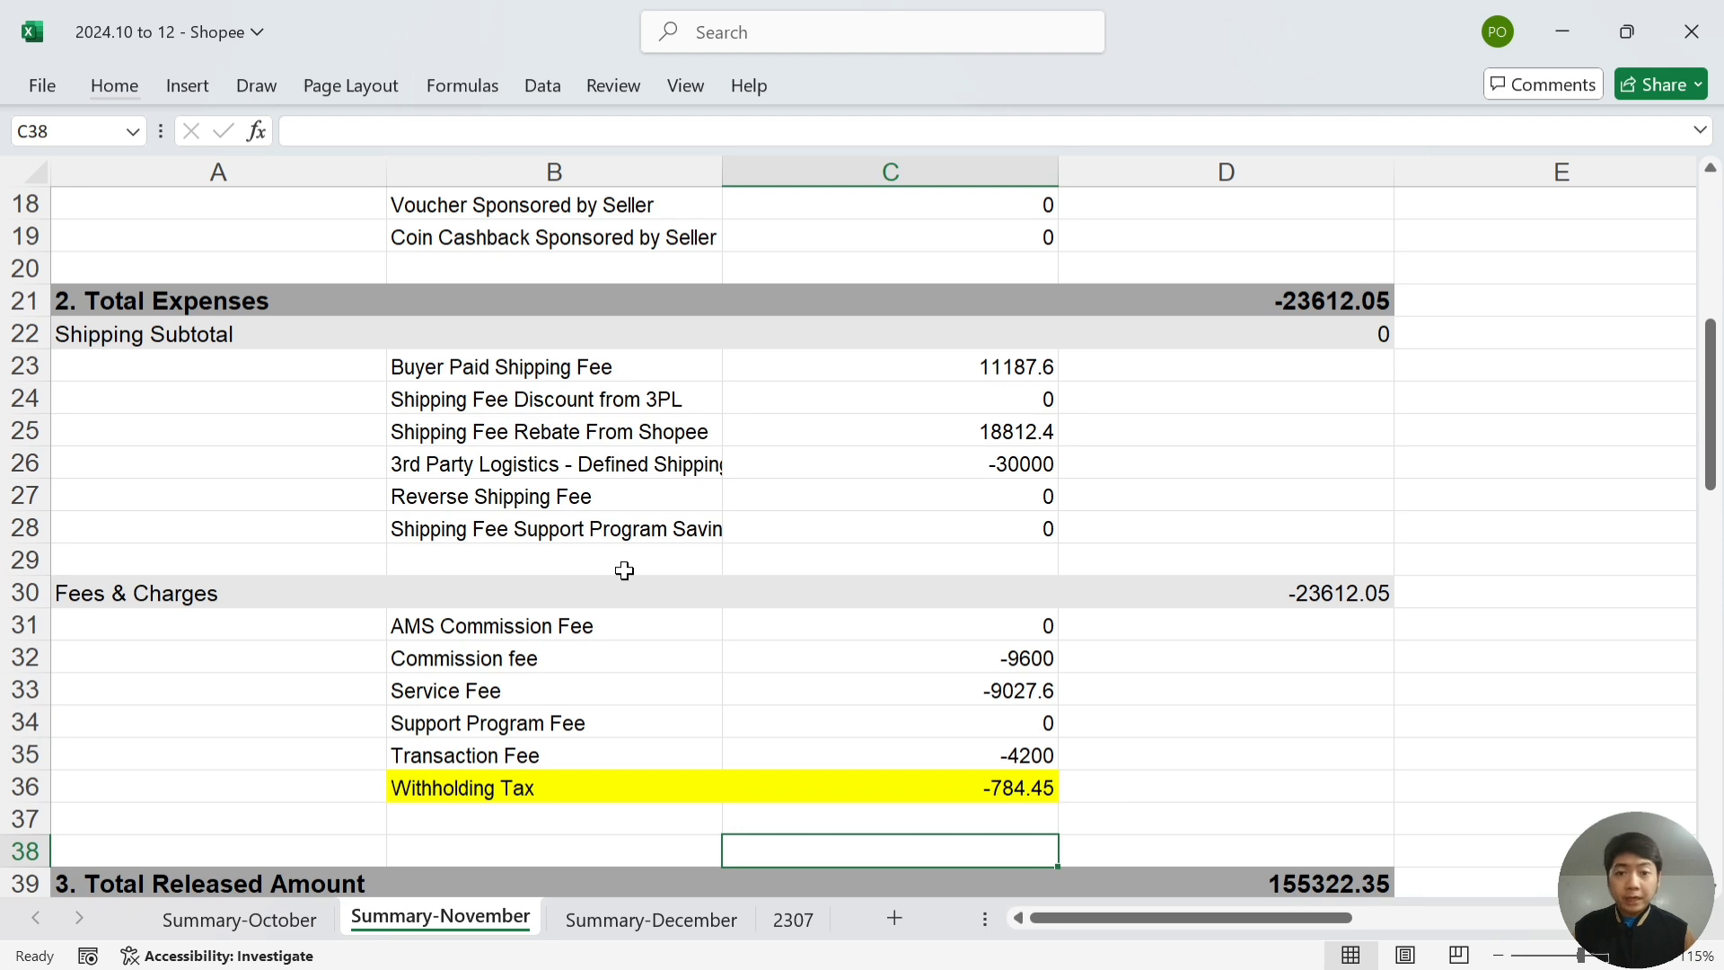
pyautogui.press('Up')
pyautogui.press('Up')
pyautogui.press('Up')
pyautogui.press('Up')
pyautogui.press('Up')
pyautogui.press('Up')
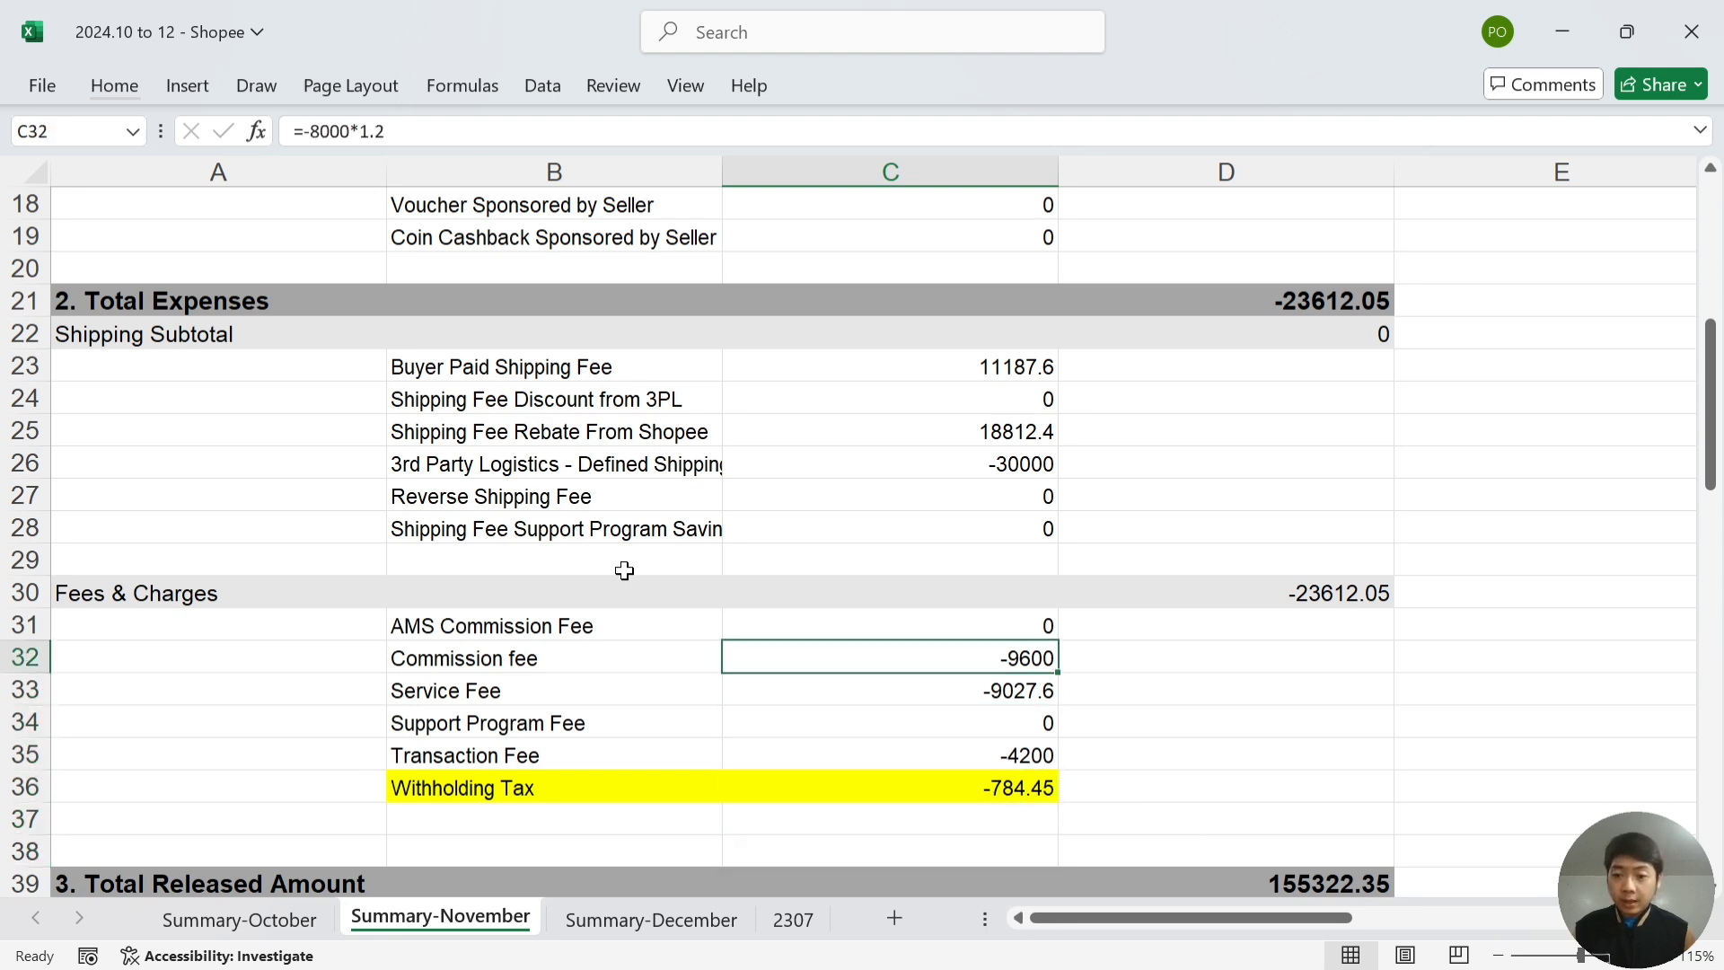
pyautogui.press('Right')
pyautogui.press('Up')
pyautogui.press('Right')
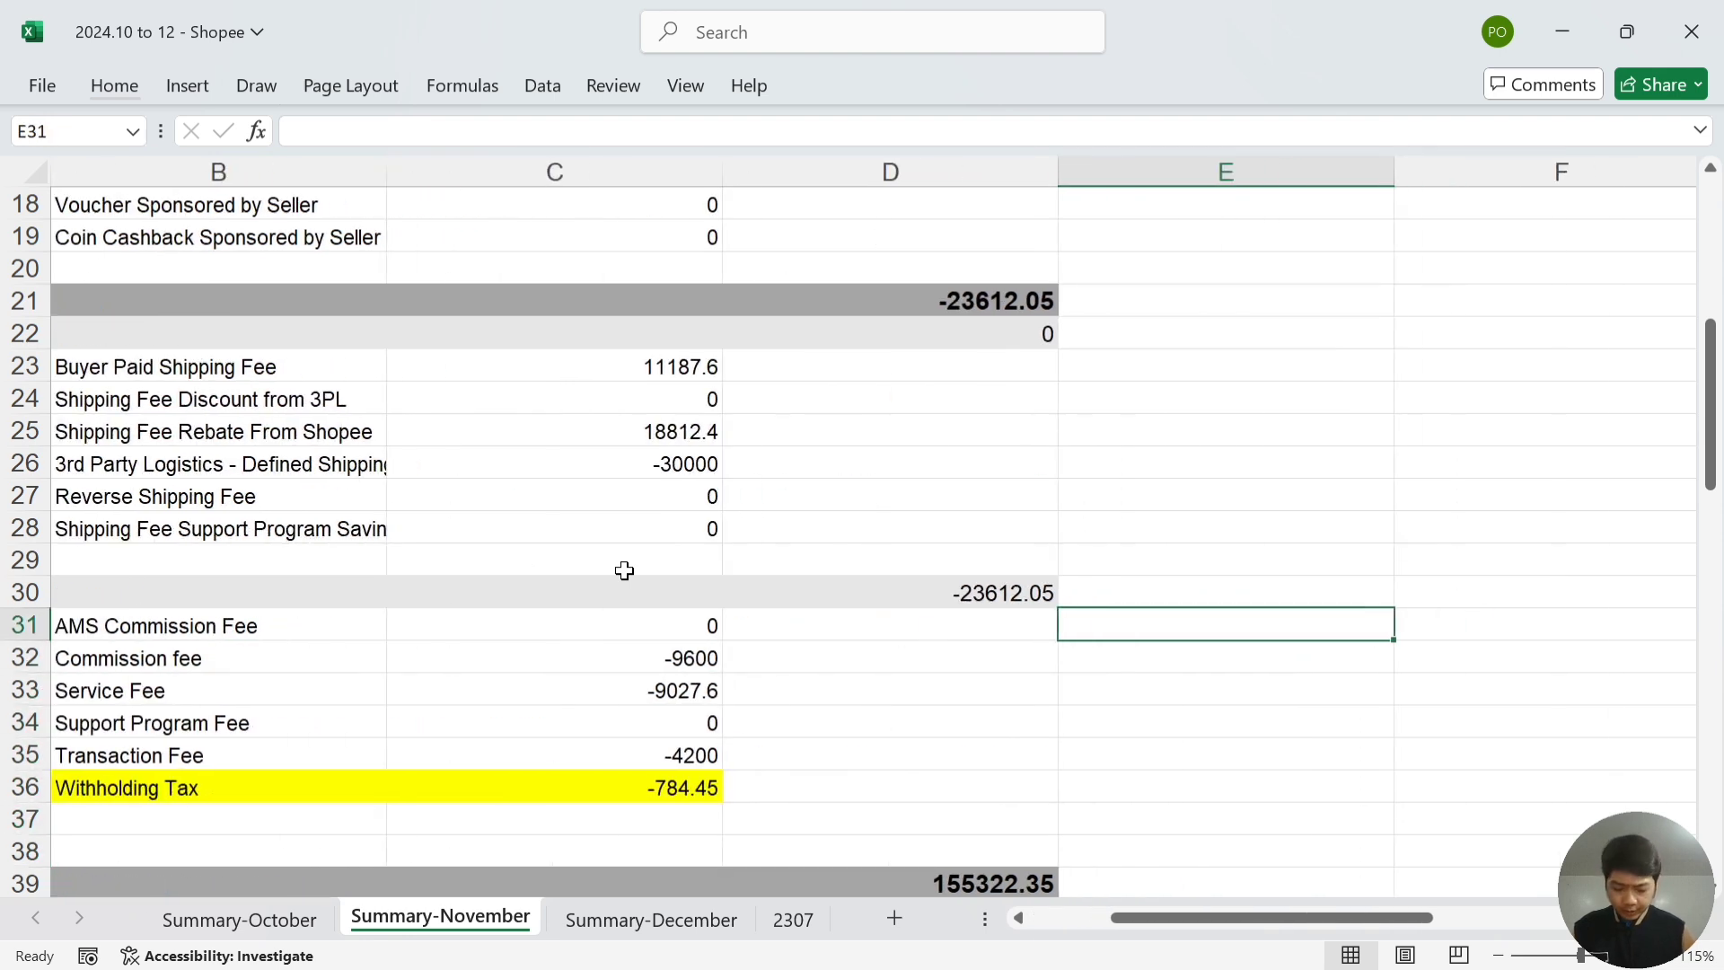
# - Enter =SUM(C31:C35) in E31 to total the five November fees as -22827.6
pyautogui.write('=sum(')
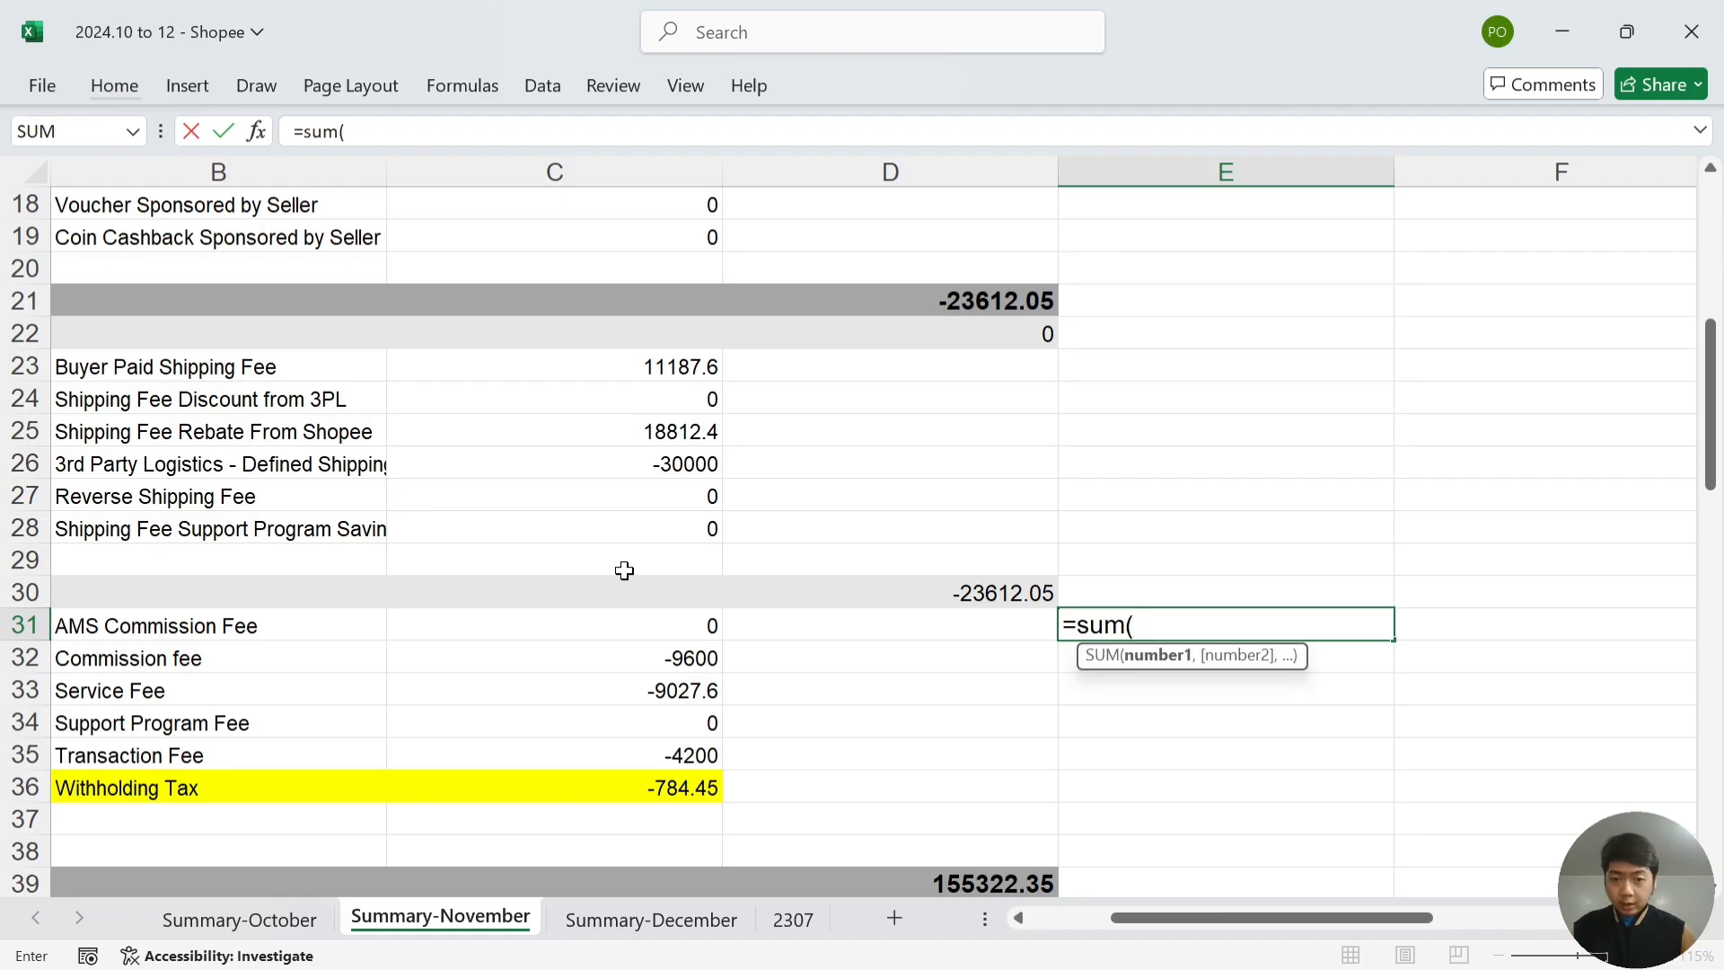
pyautogui.press('Left')
pyautogui.press('Left')
pyautogui.hotkey('shift', 'Down')
pyautogui.hotkey('shift', 'Down')
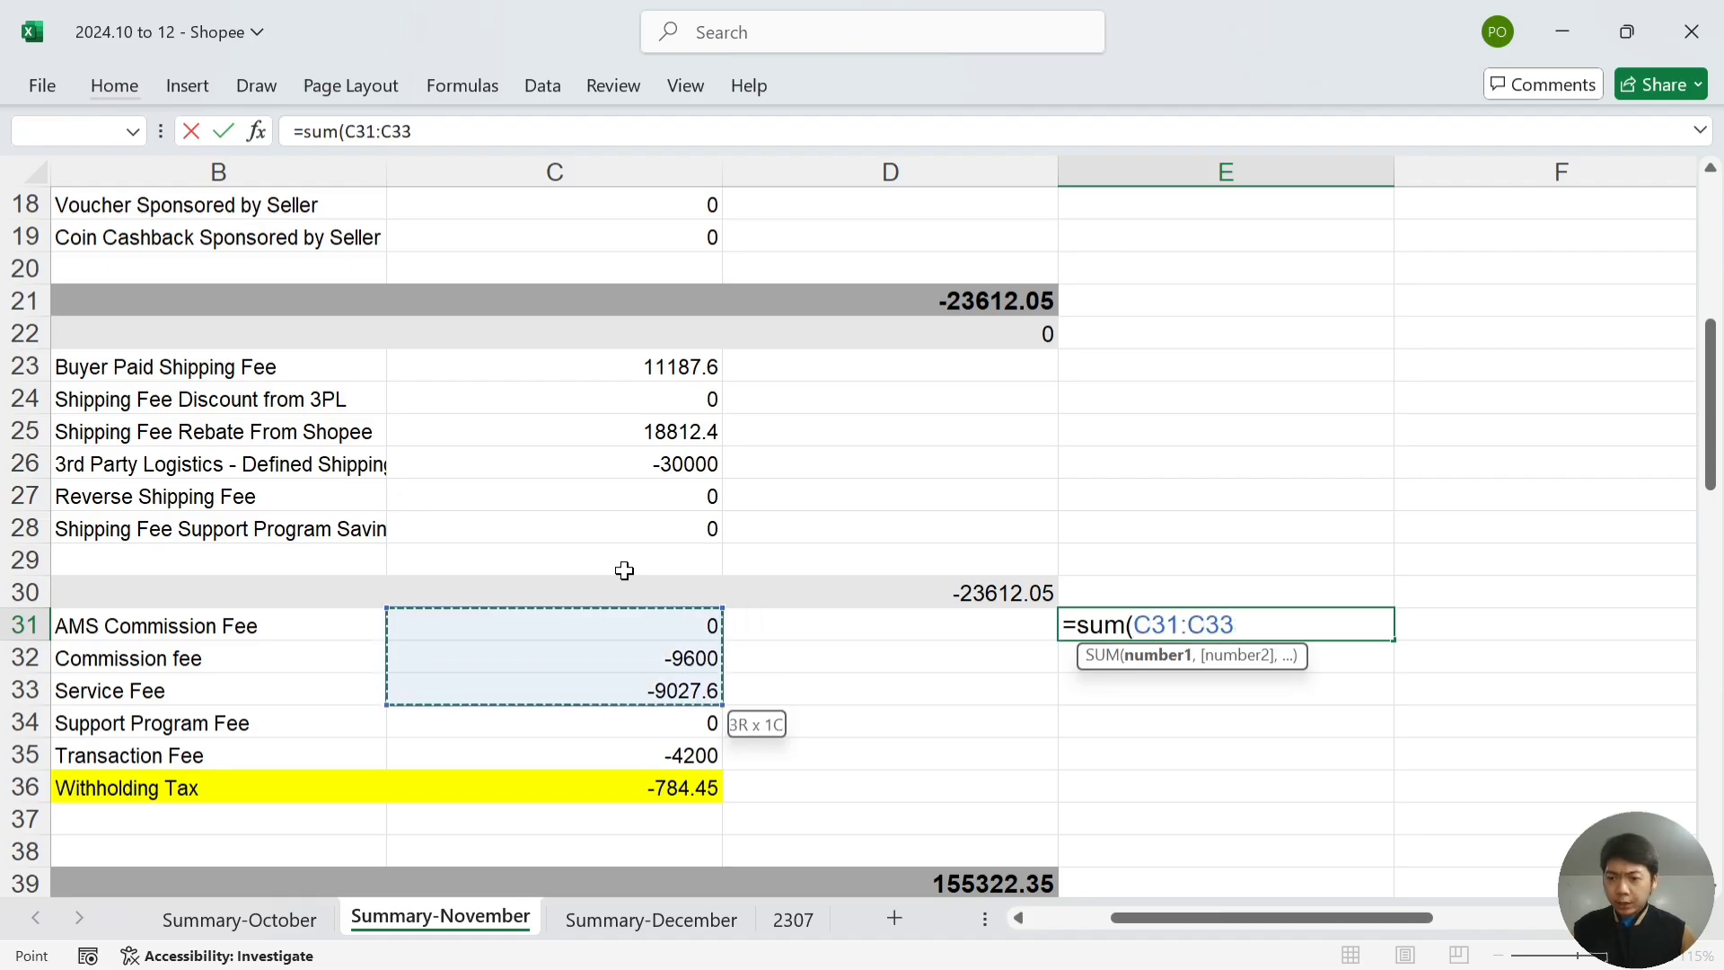
pyautogui.hotkey('shift', 'Down')
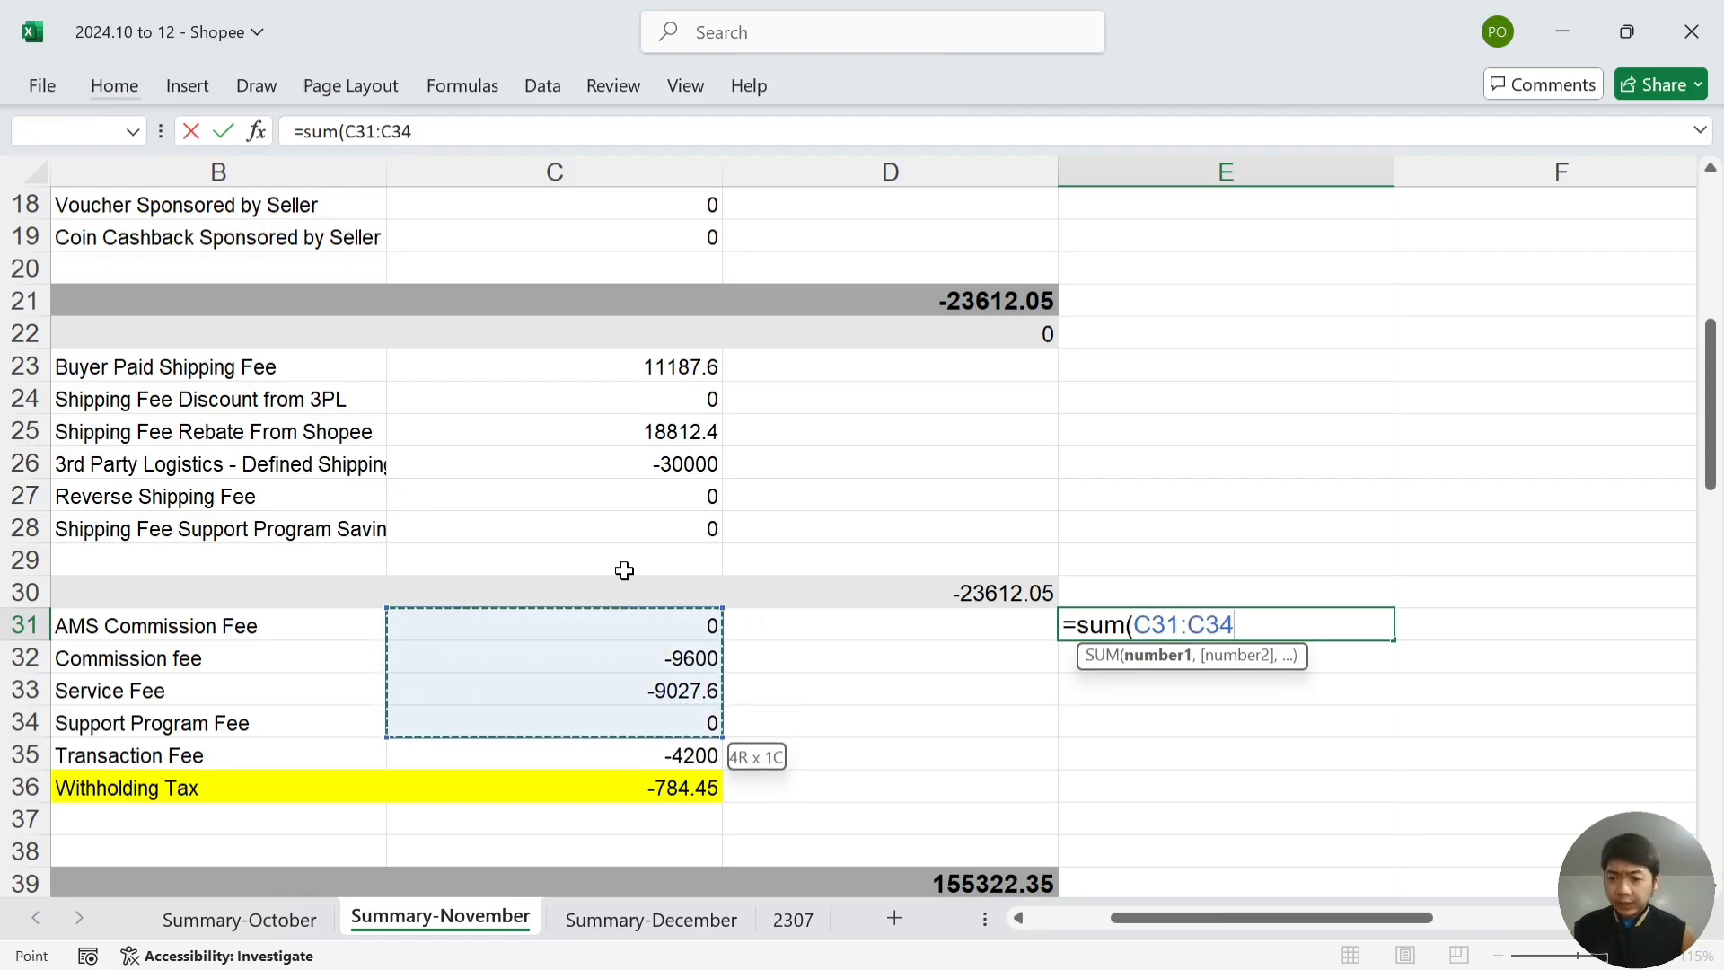
pyautogui.hotkey('shift', 'Down')
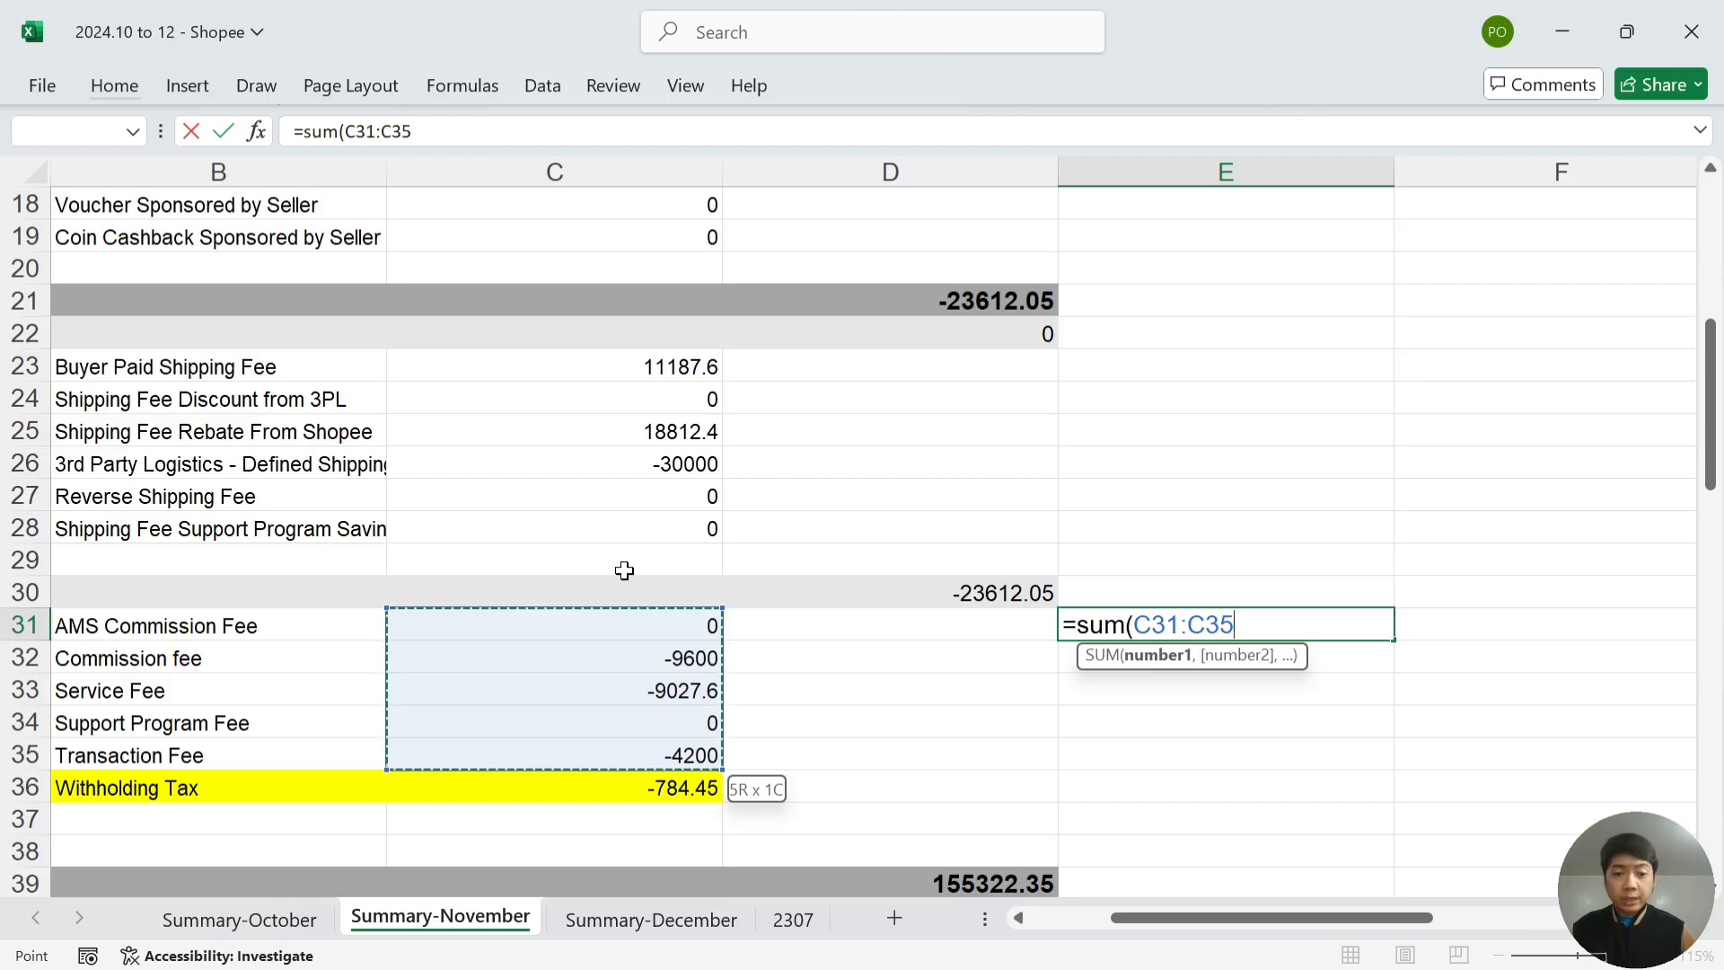
pyautogui.press('Return')
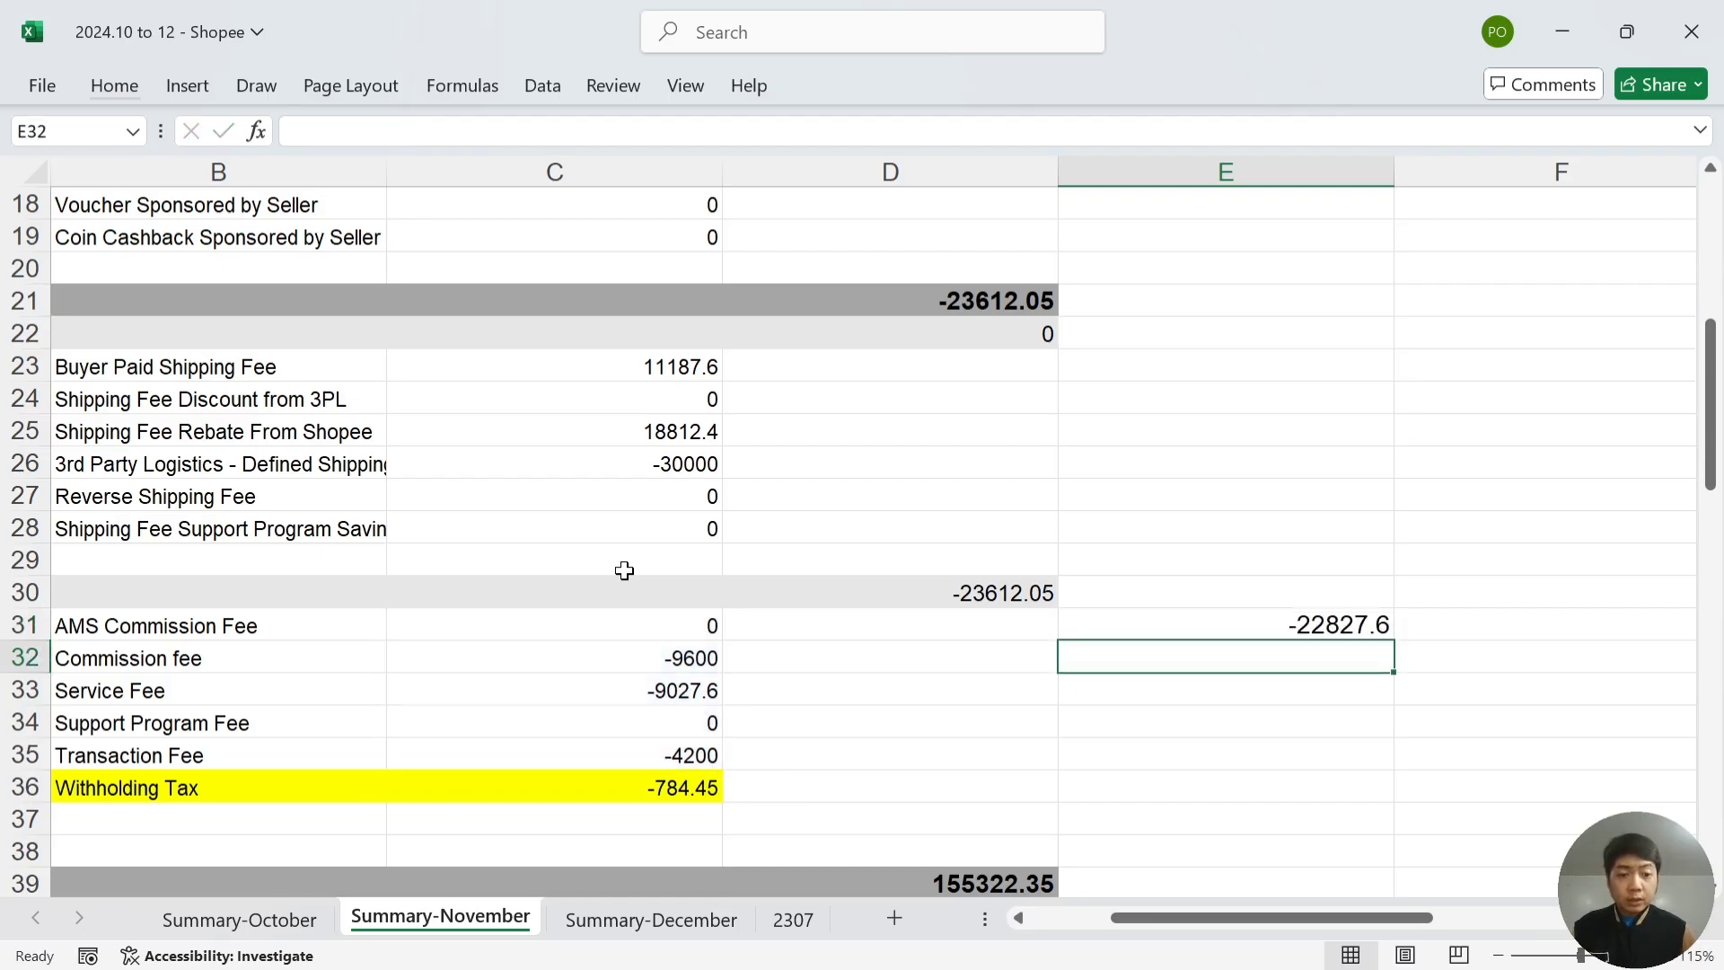
# - Record 22,827.60 as November fees and charges in the journal's M52
pyautogui.hotkey('alt', 'Tab')
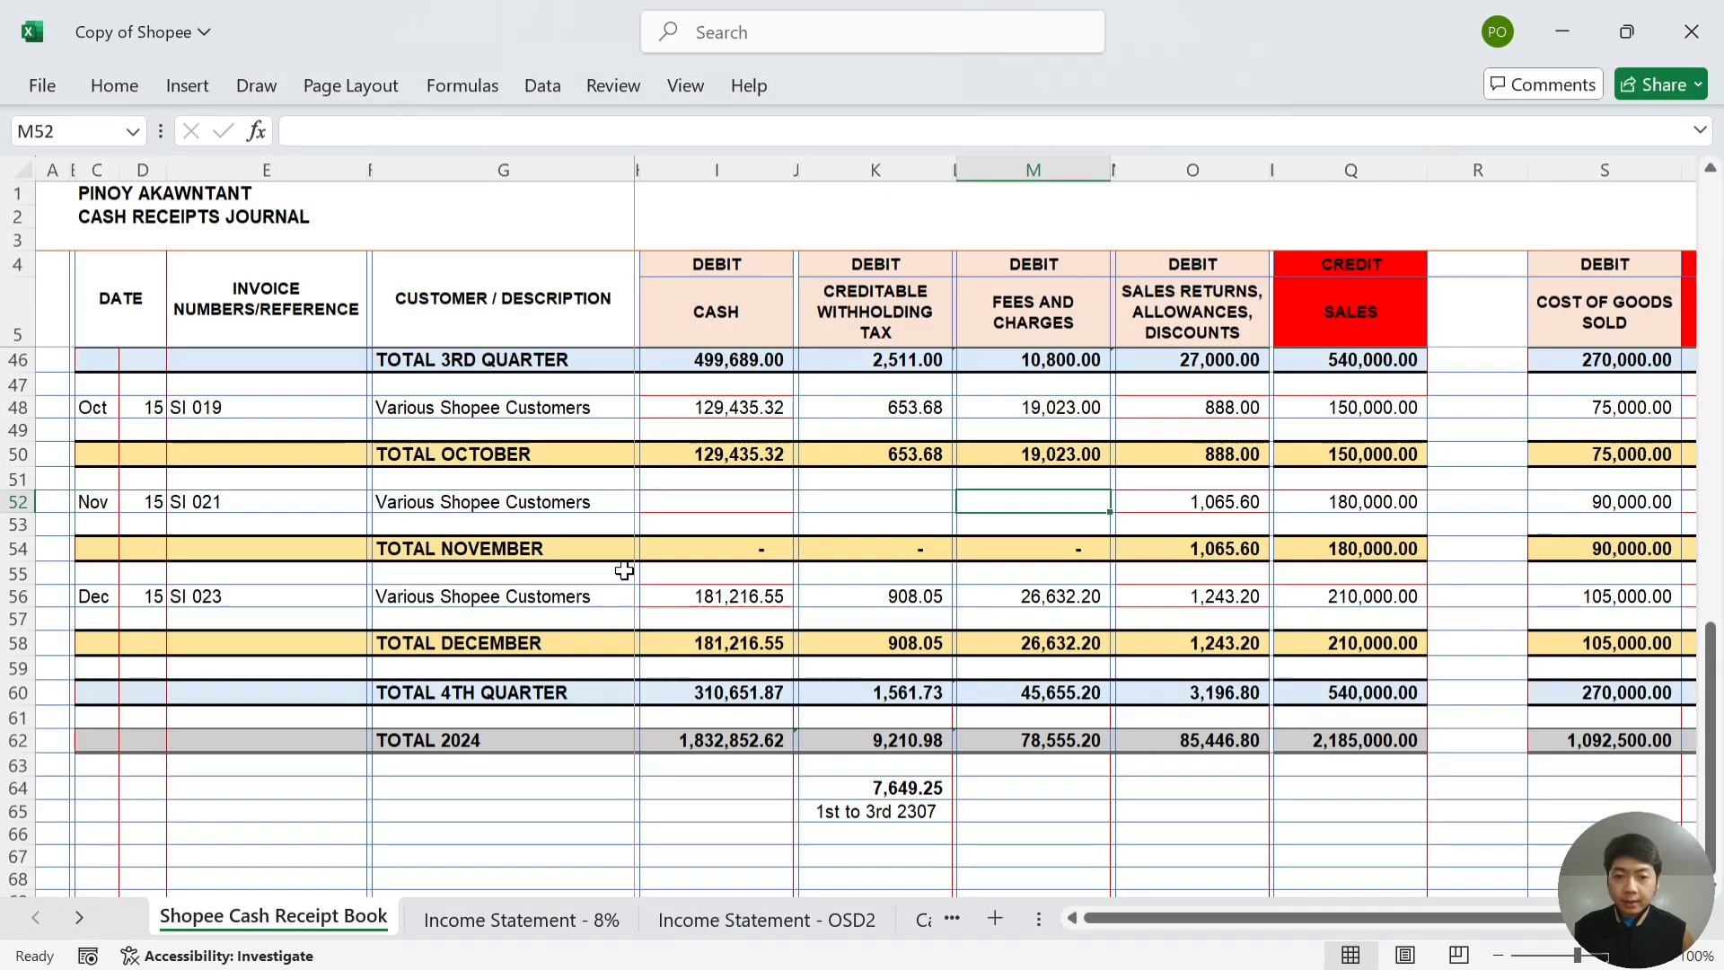
pyautogui.write('22,827.')
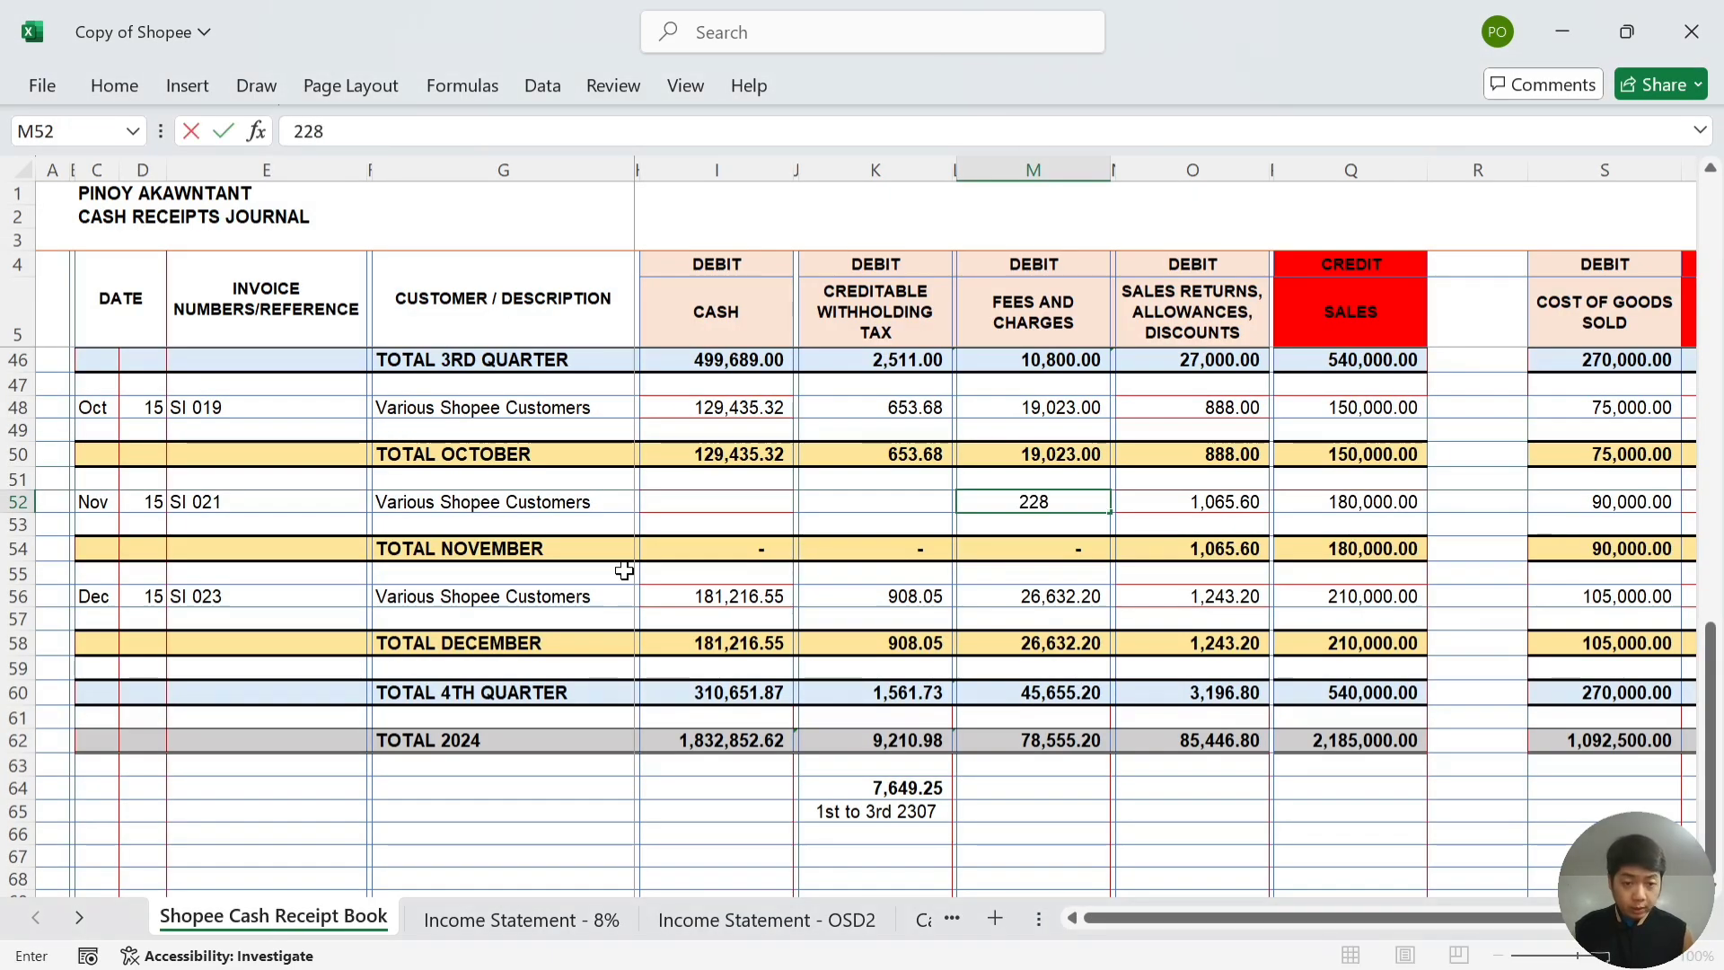
pyautogui.write('60')
pyautogui.press('Left')
pyautogui.press('Left')
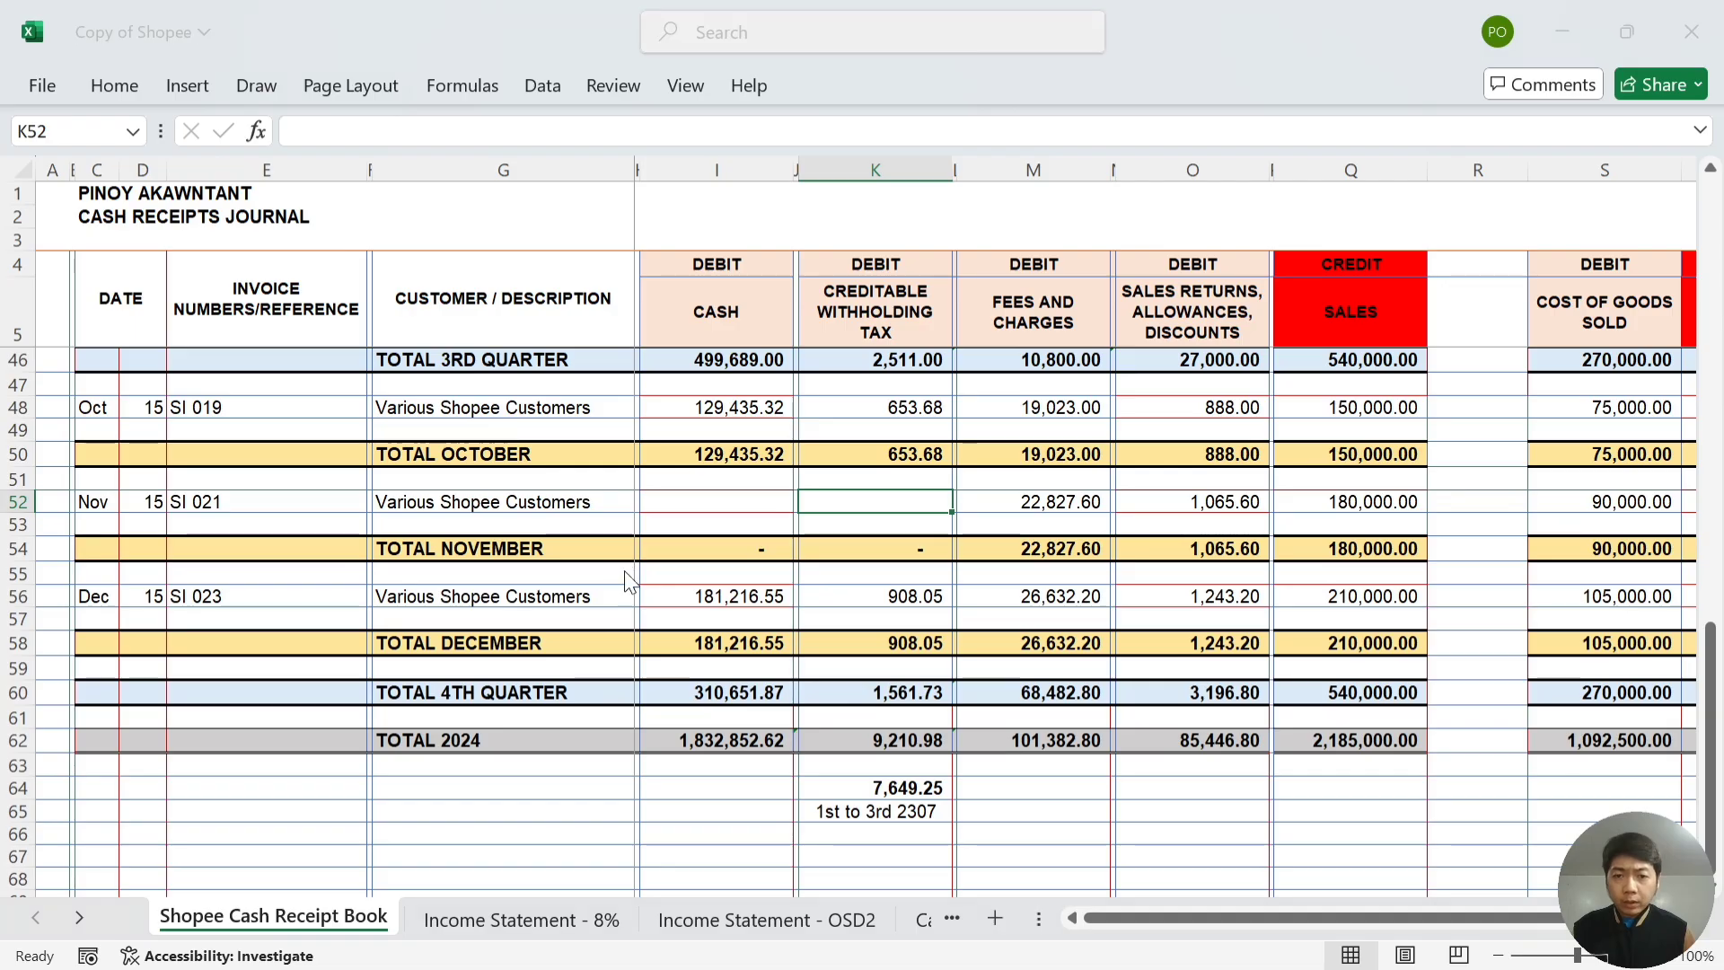
# - Look up the November withholding tax and enter 784.45 in the journal's K52
pyautogui.hotkey('alt', 'Tab')
pyautogui.press('Down')
pyautogui.press('Down')
pyautogui.press('Down')
pyautogui.press('Down')
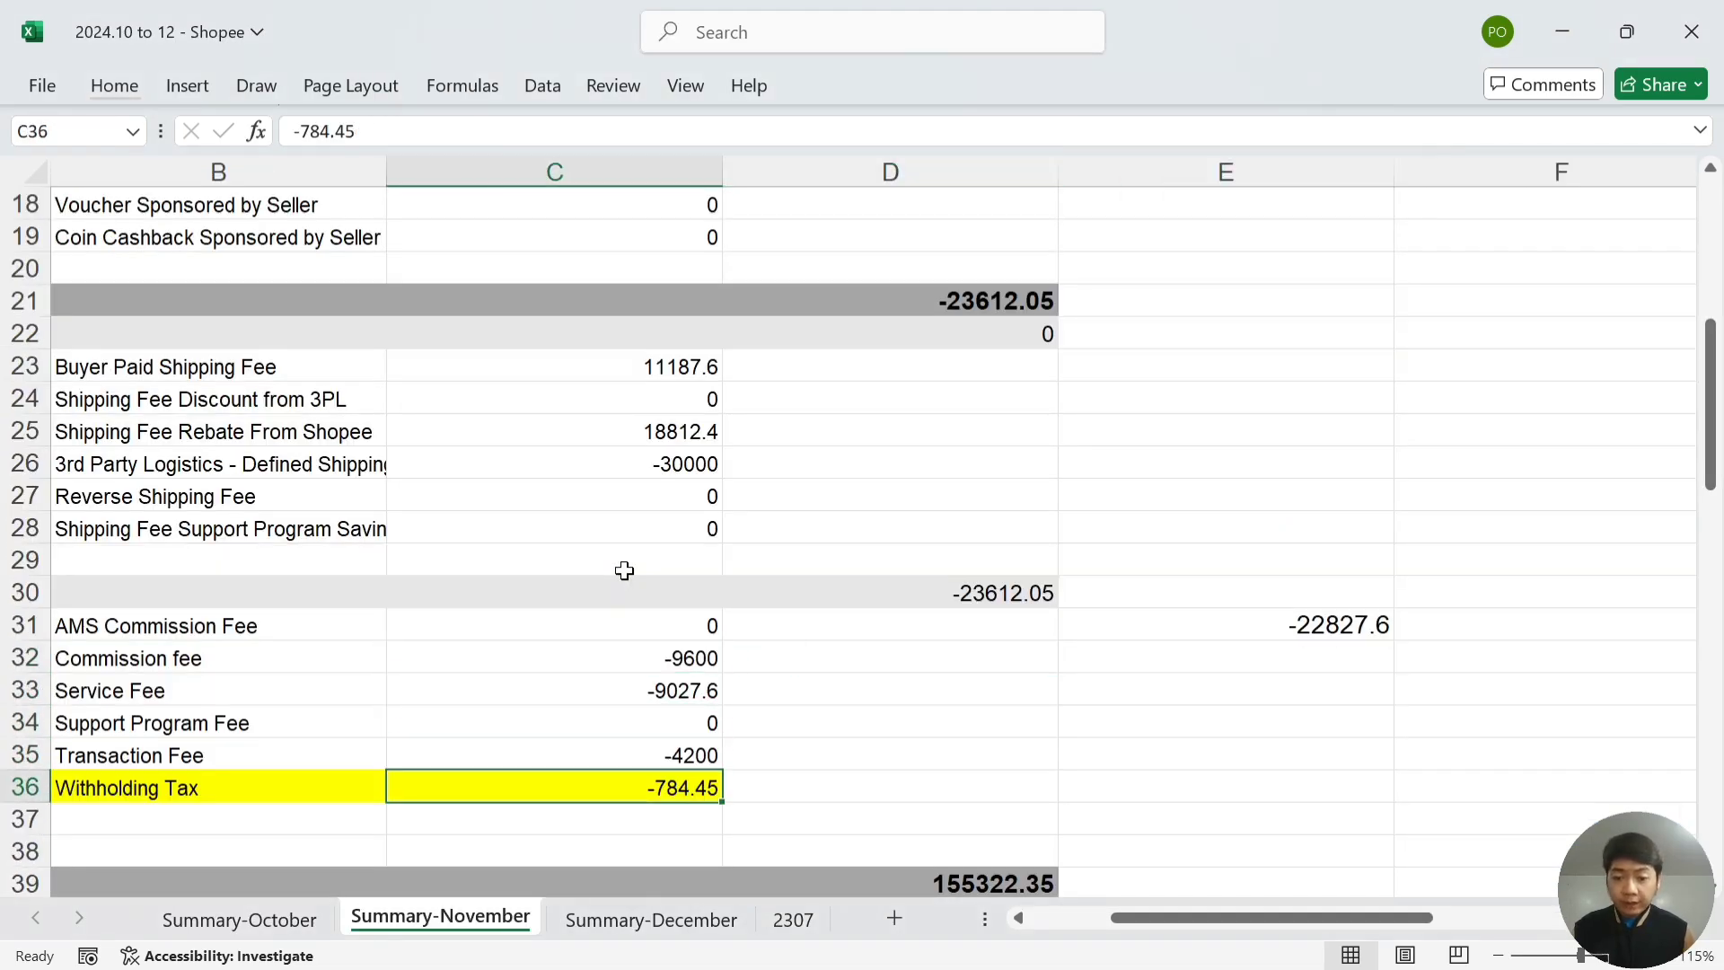
pyautogui.hotkey('alt', 'Tab')
pyautogui.write('784')
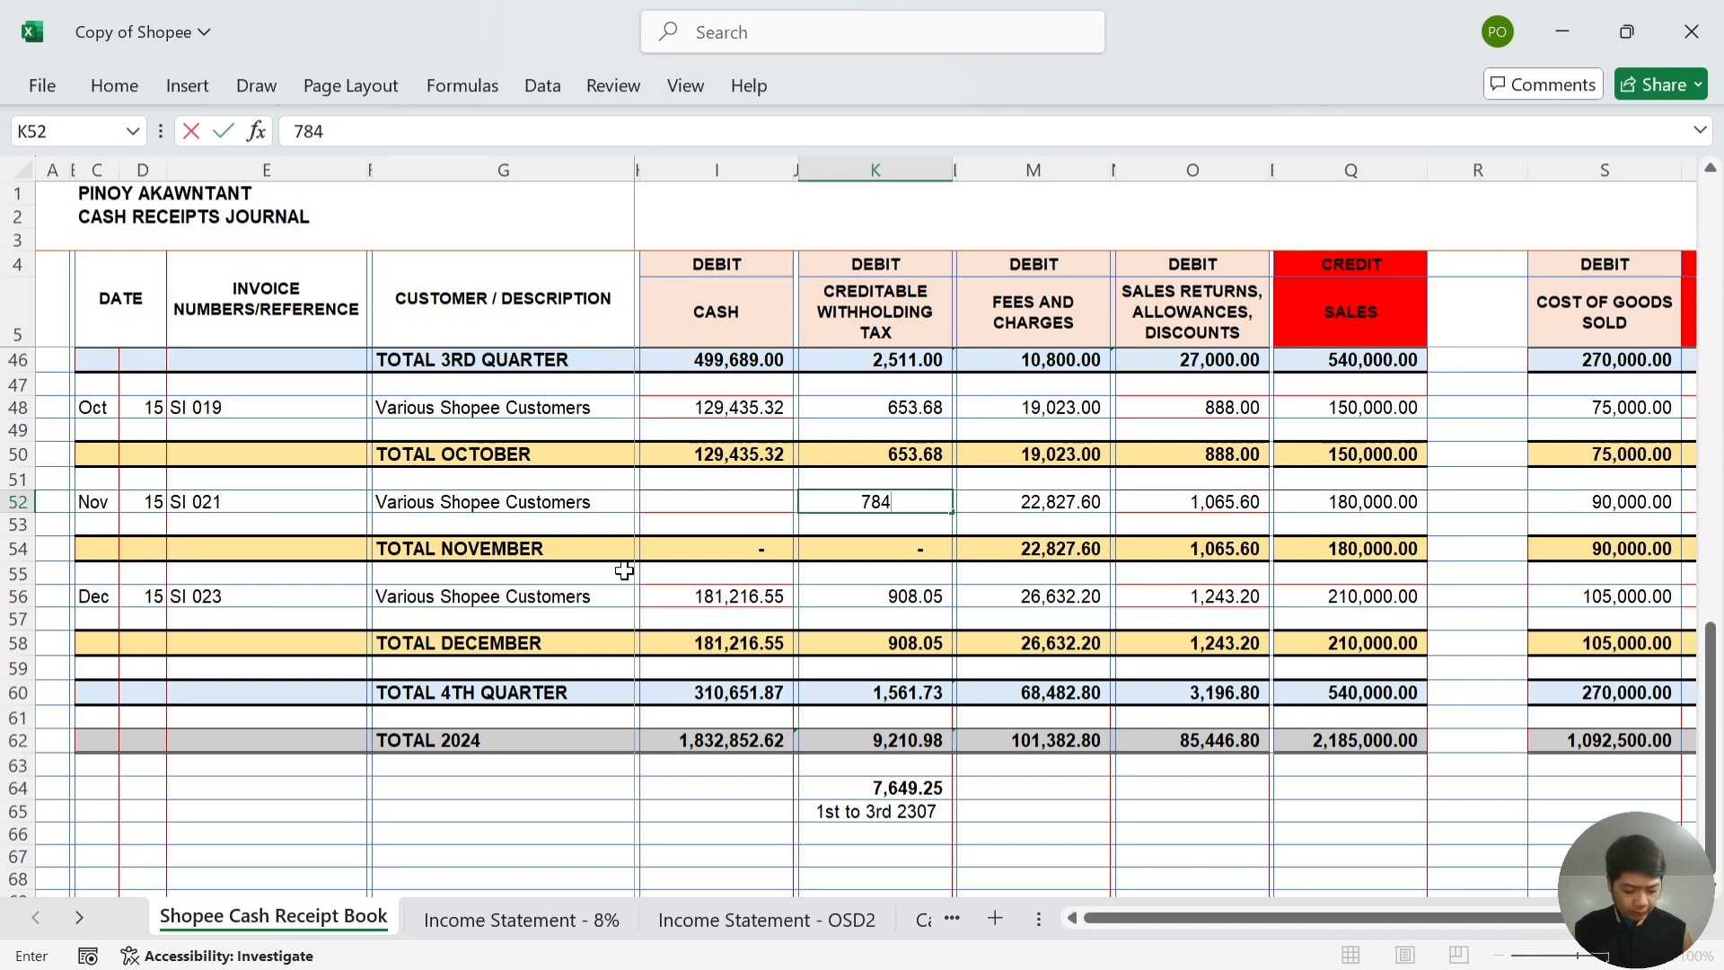
pyautogui.write('.45')
pyautogui.press('Left')
pyautogui.press('Left')
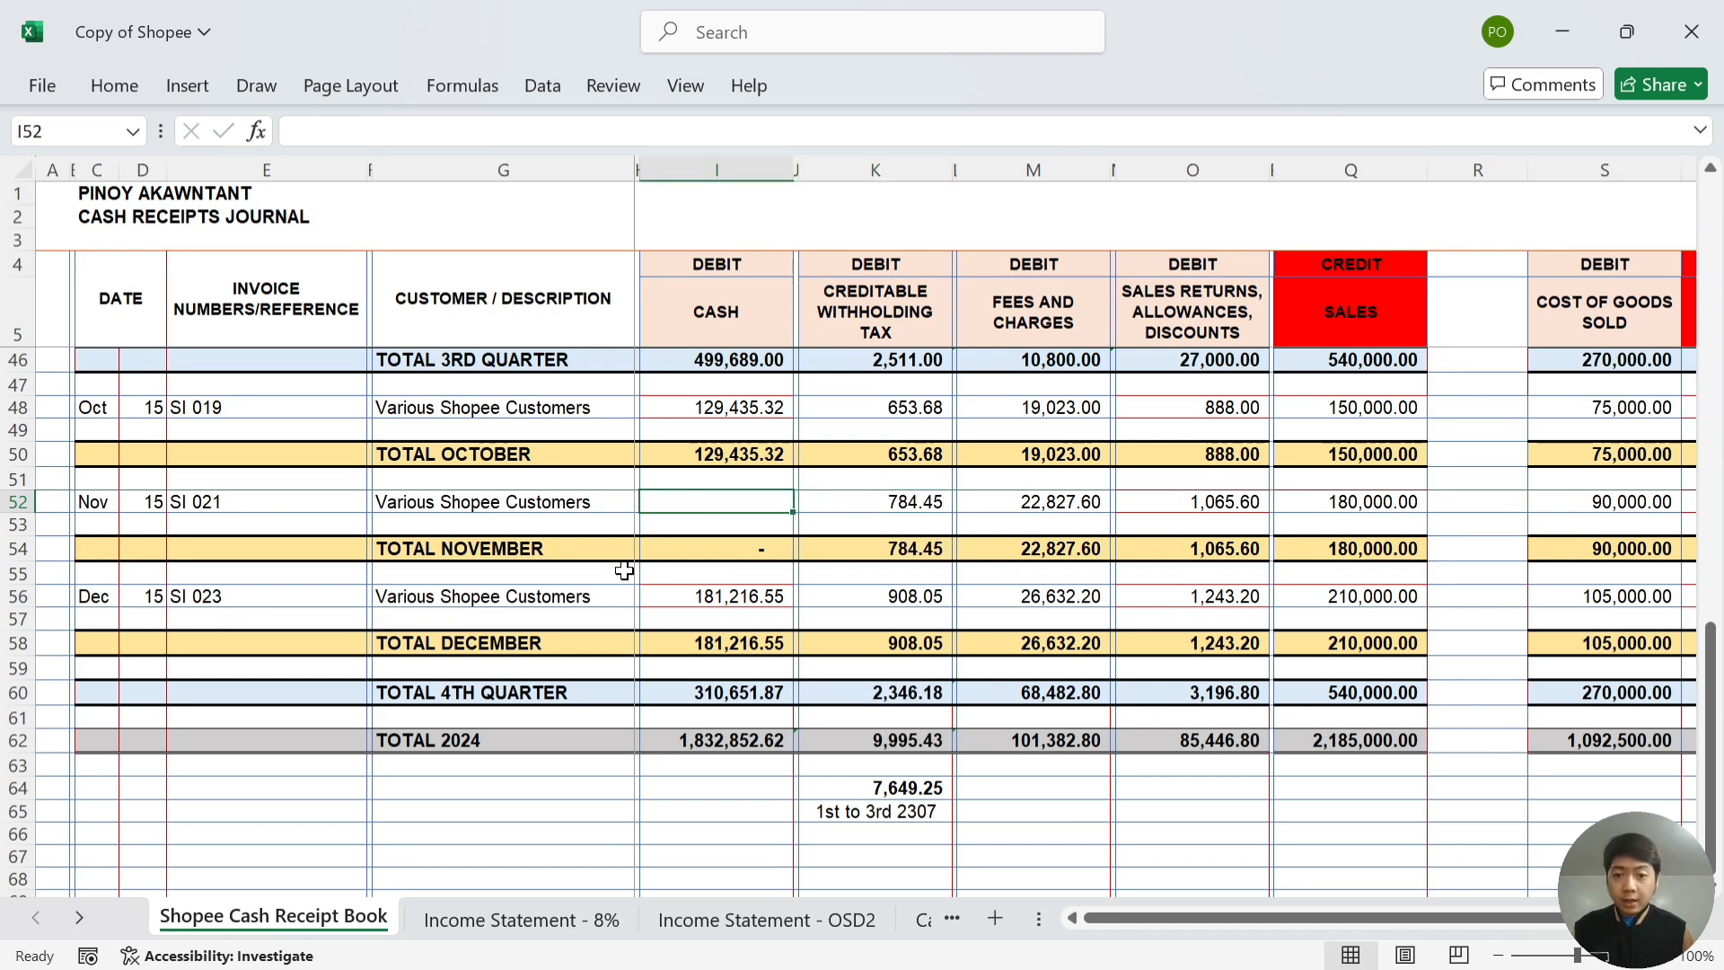
# - Locate the Total Released Amount in D39 of the November summary
pyautogui.hotkey('alt', 'Tab')
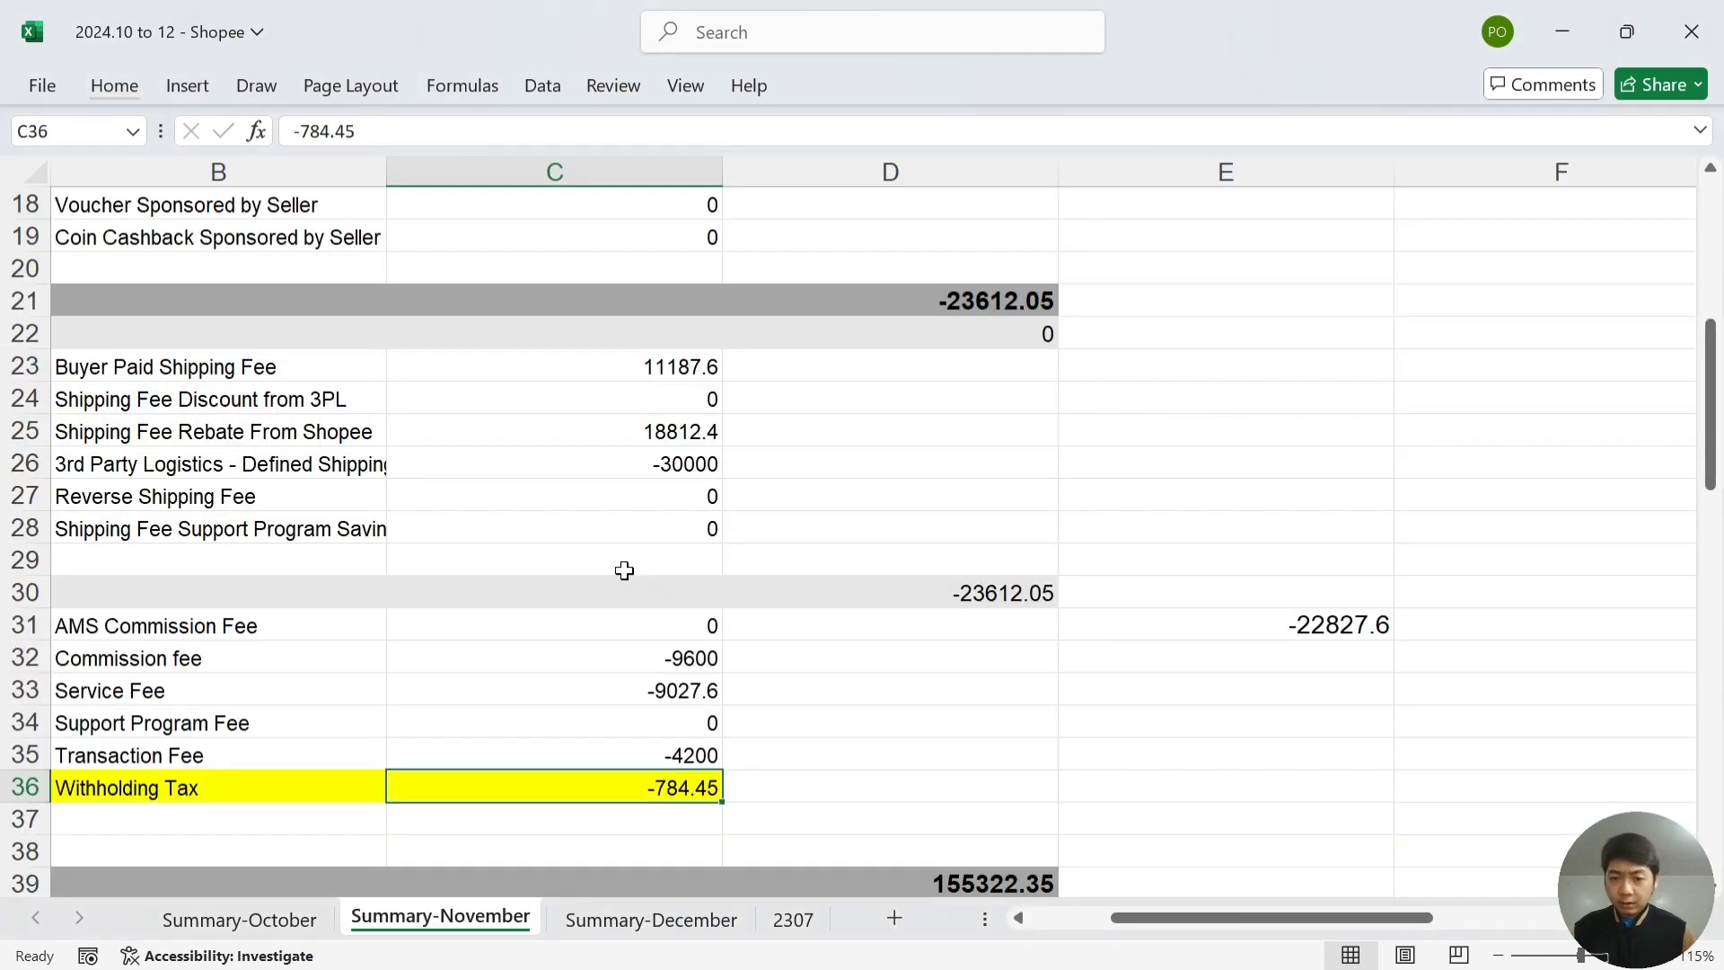
pyautogui.press('Down')
pyautogui.press('Down')
pyautogui.press('Down')
pyautogui.press('Down')
pyautogui.press('Down')
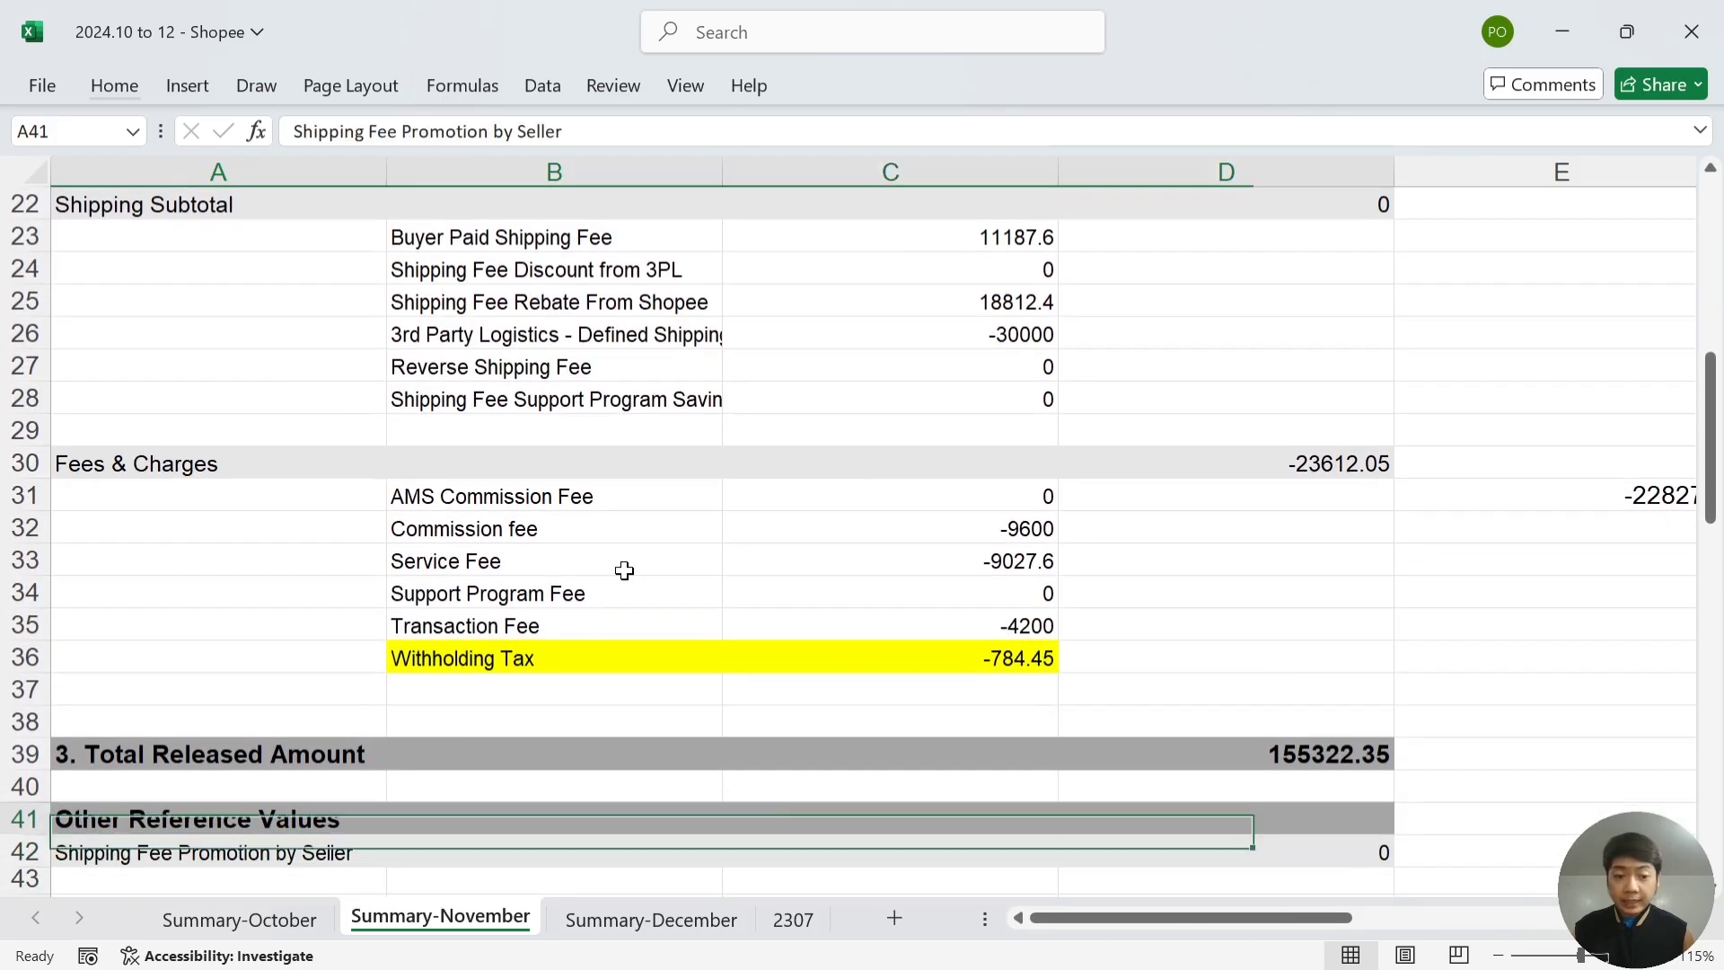
pyautogui.press('Up')
pyautogui.press('Right')
pyautogui.press('Right')
pyautogui.press('Right')
pyautogui.press('Right')
pyautogui.press('Right')
pyautogui.press('Left')
pyautogui.press('Left')
pyautogui.press('Up')
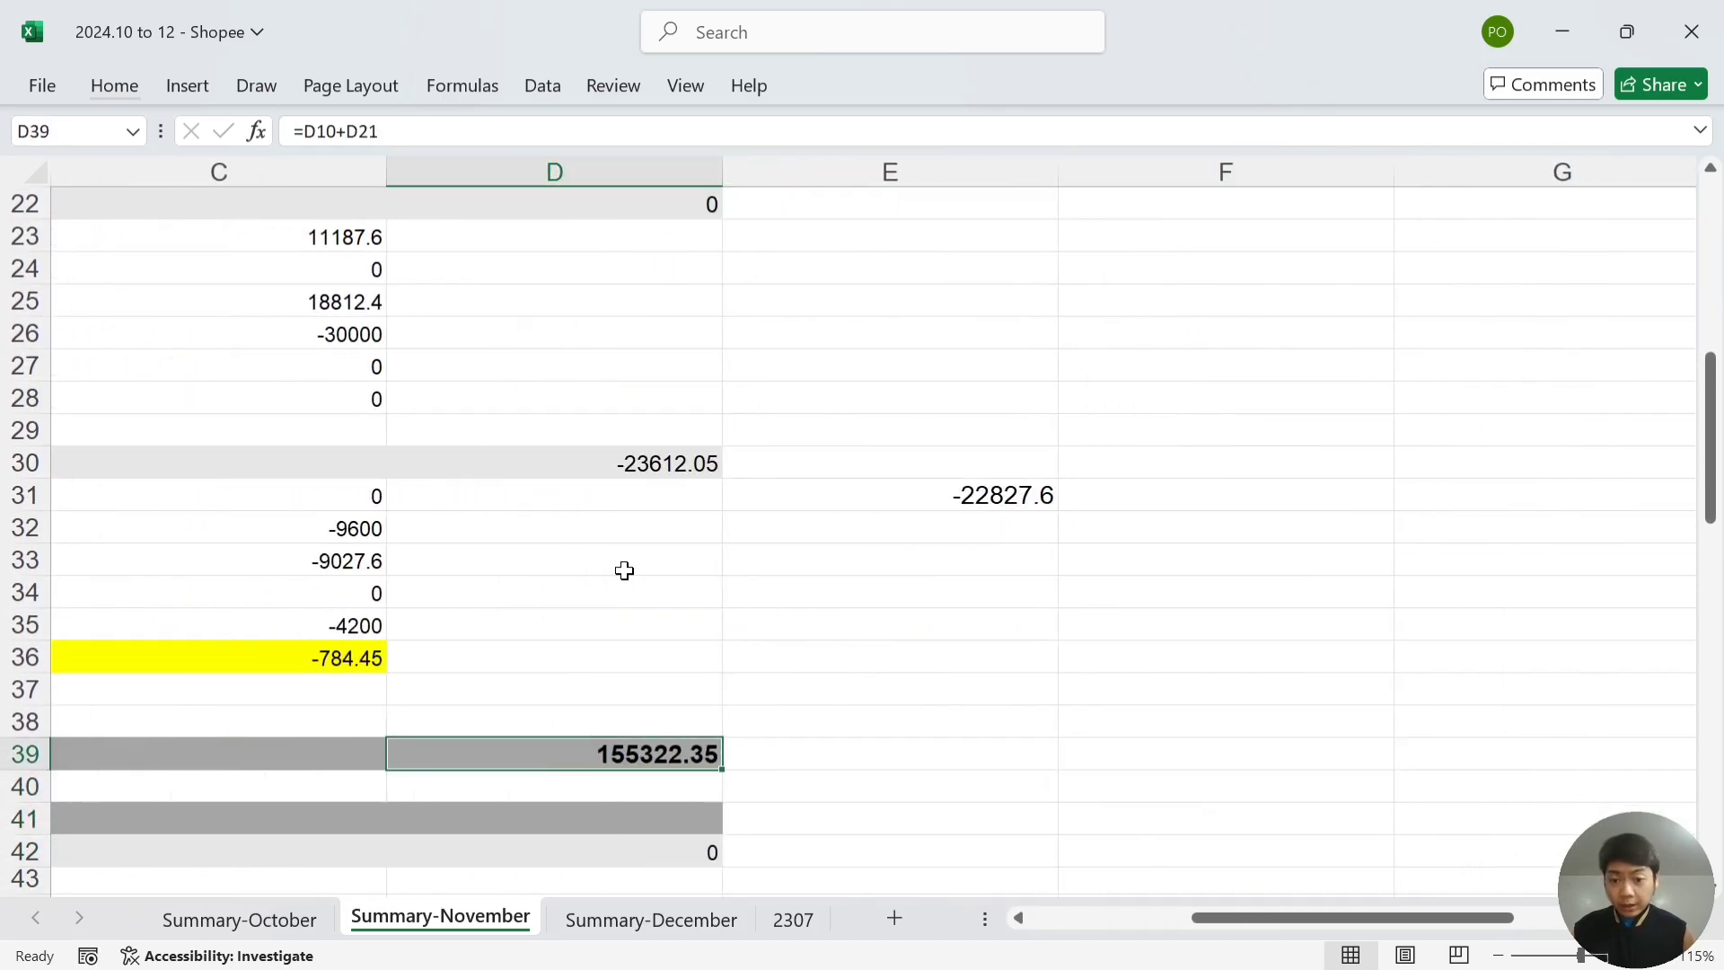
pyautogui.press('alt')
# - Enter the November cash in I52, correcting 155322.55 to 155,322.35
pyautogui.hotkey('alt', 'Tab')
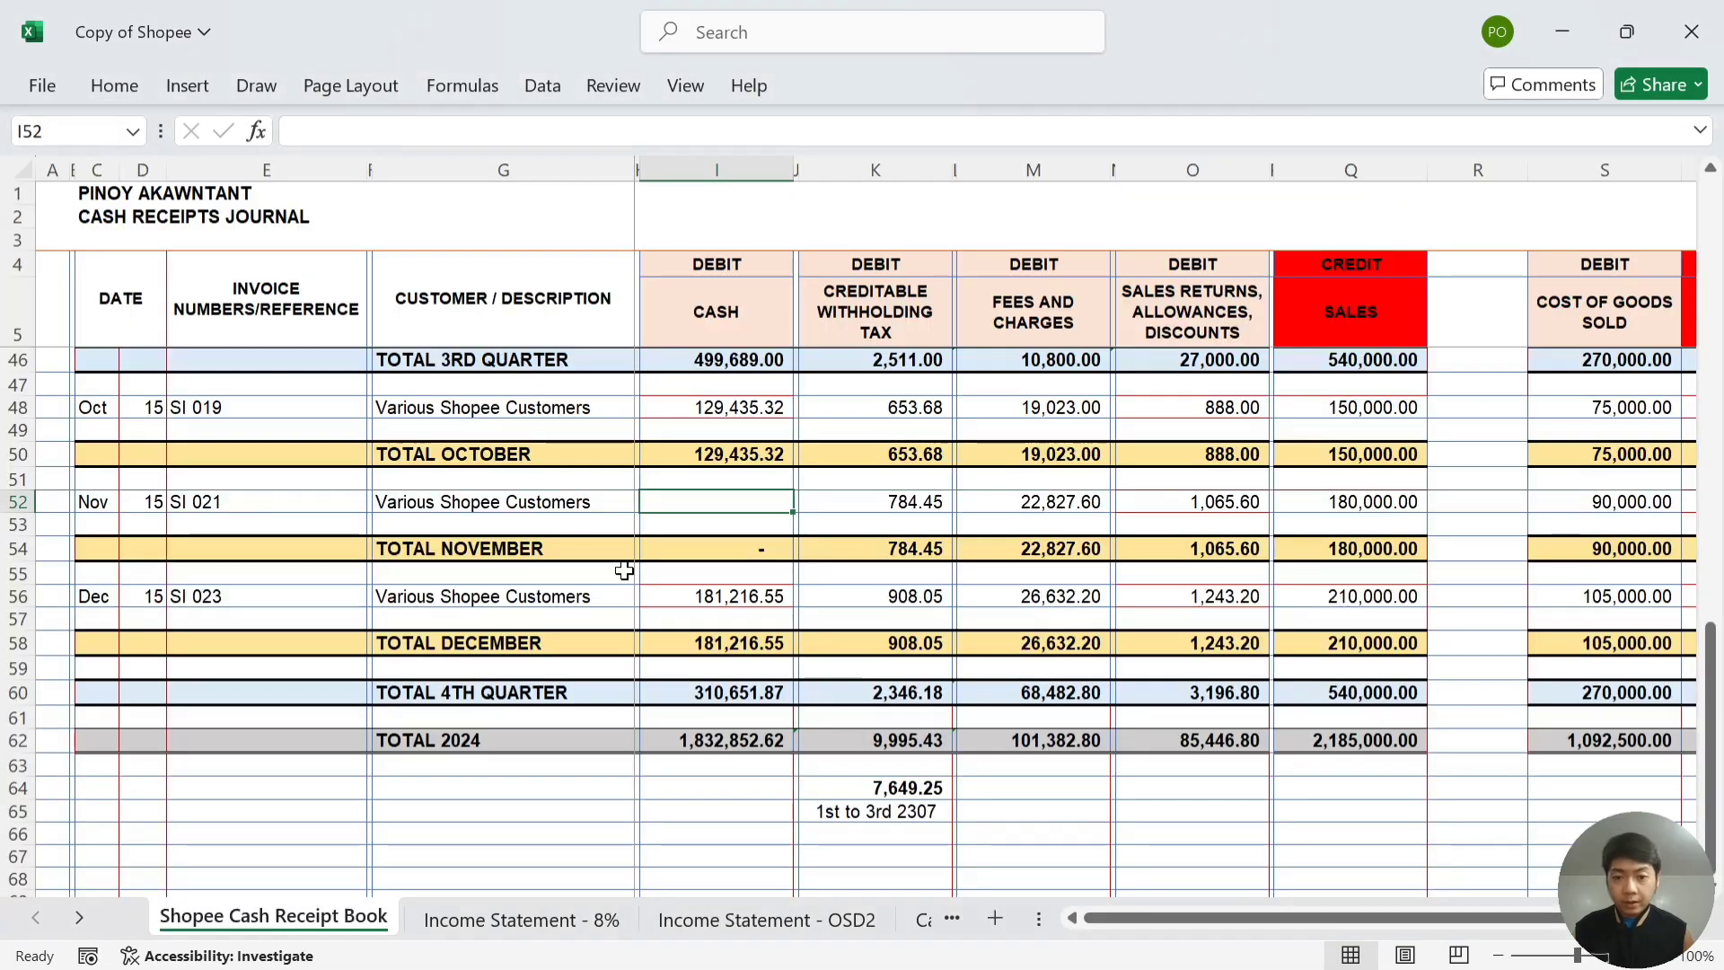
pyautogui.write('155322.55')
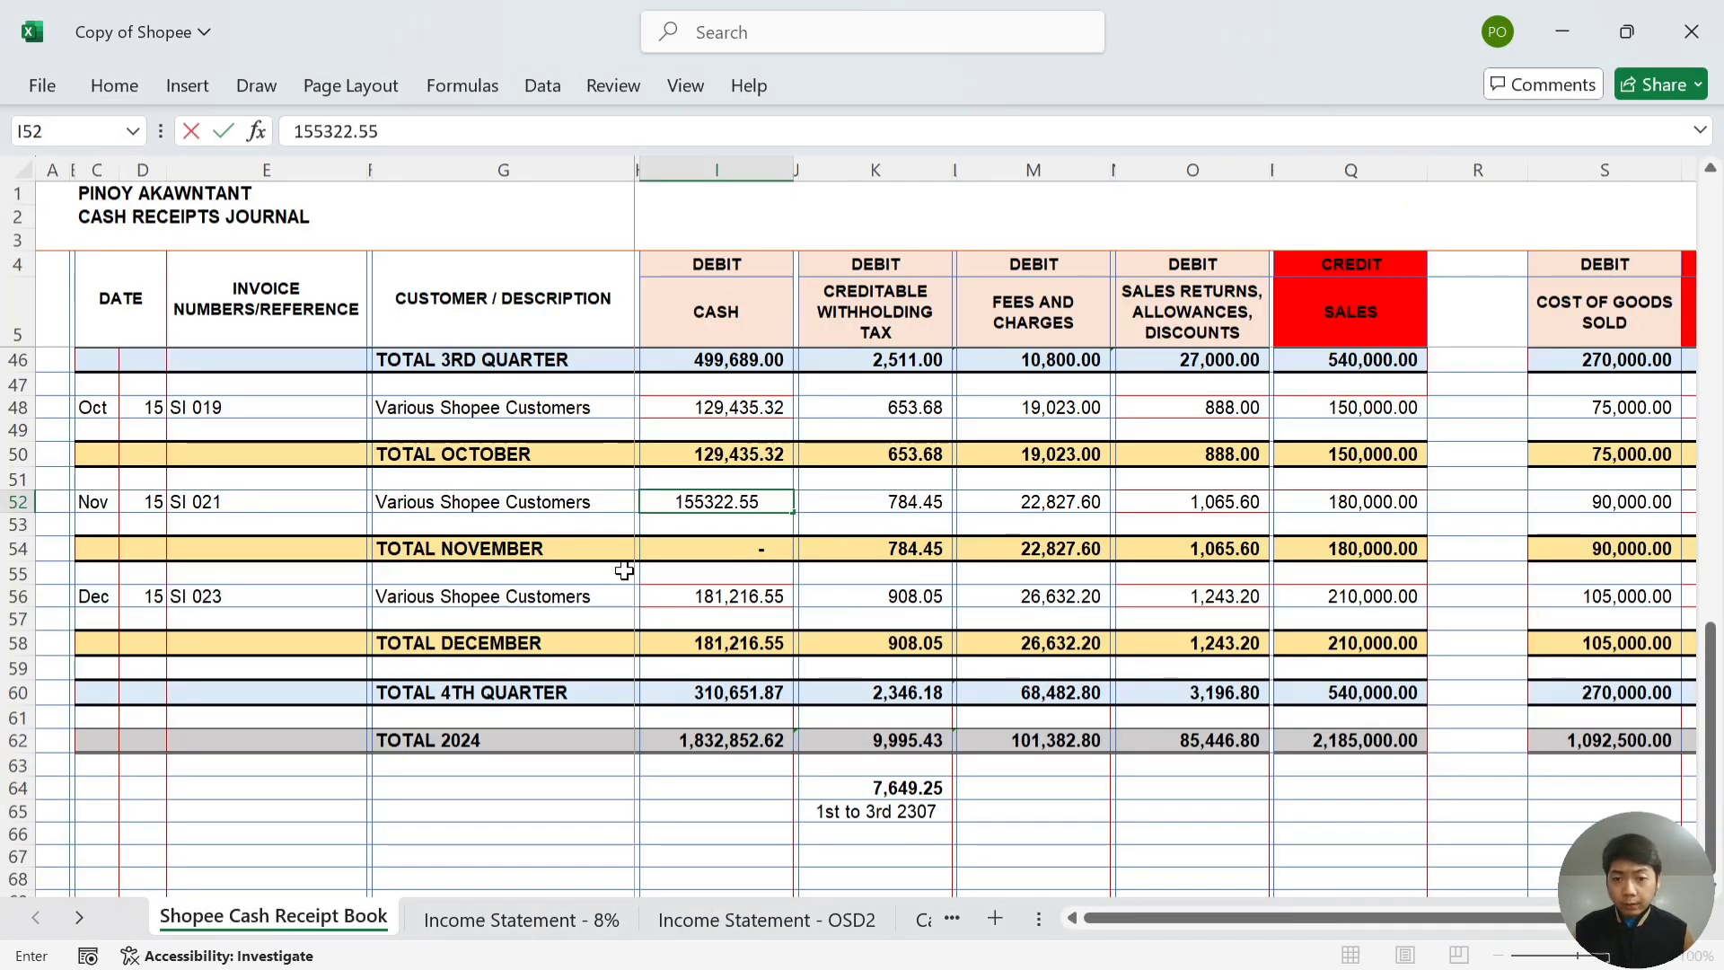
pyautogui.press('Tab')
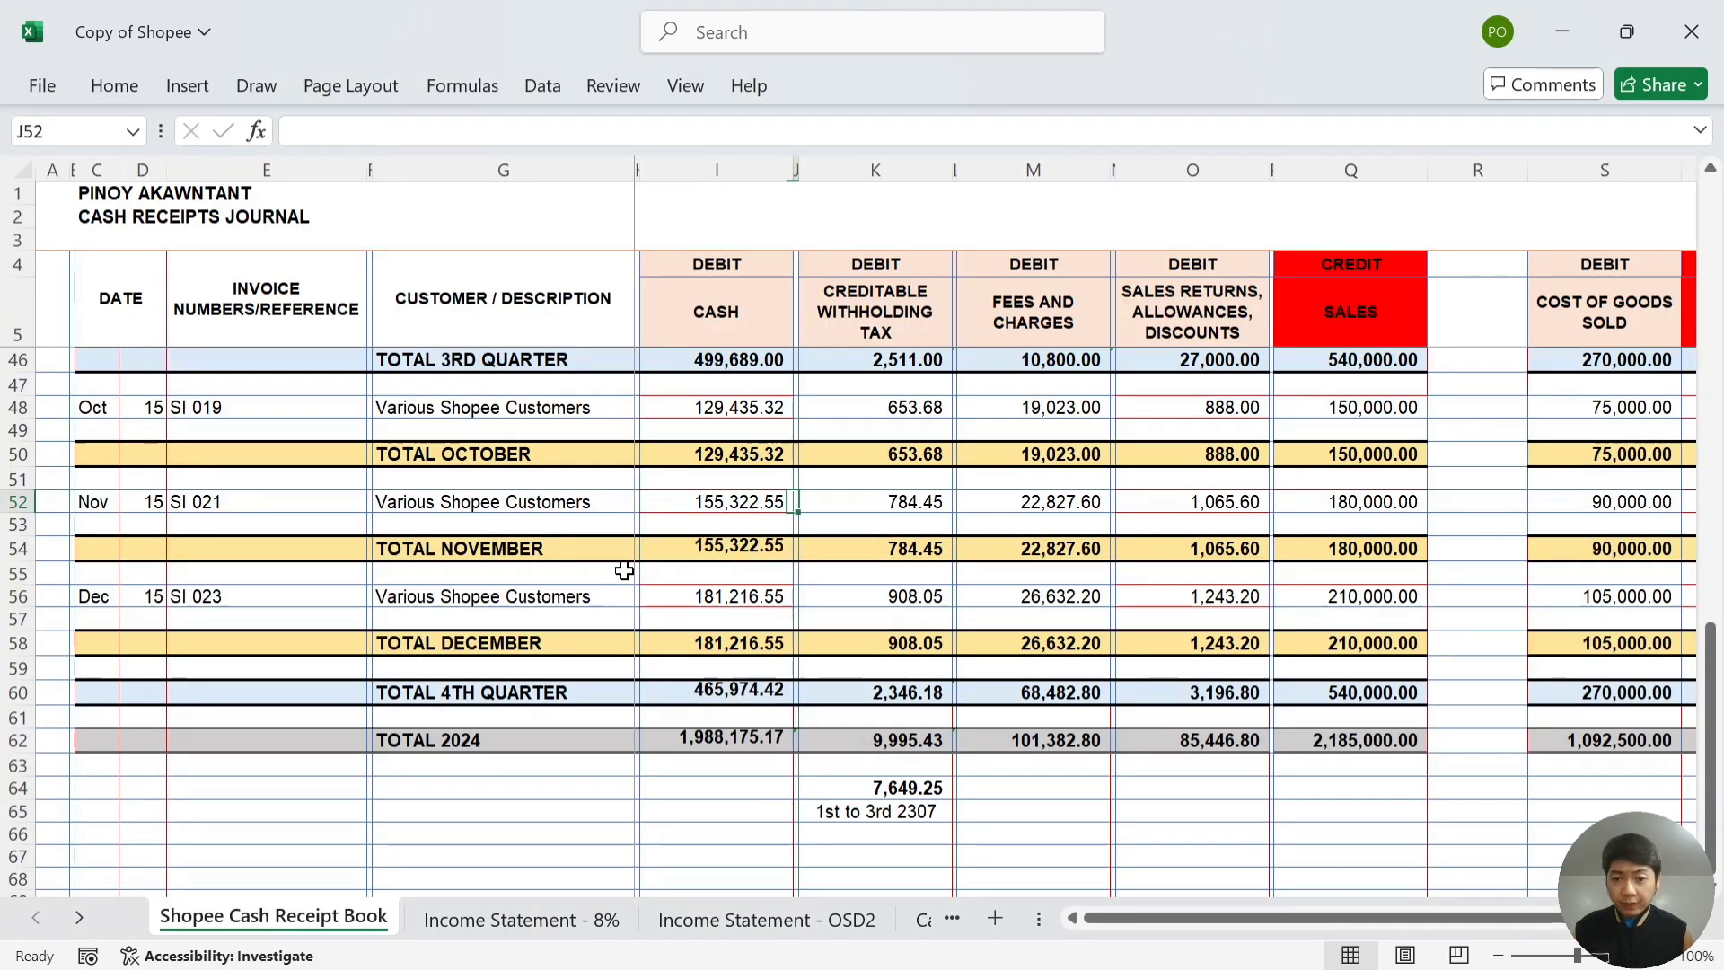
pyautogui.hotkey('alt', 'Tab')
pyautogui.hotkey('alt', 'Tab')
pyautogui.press('Left')
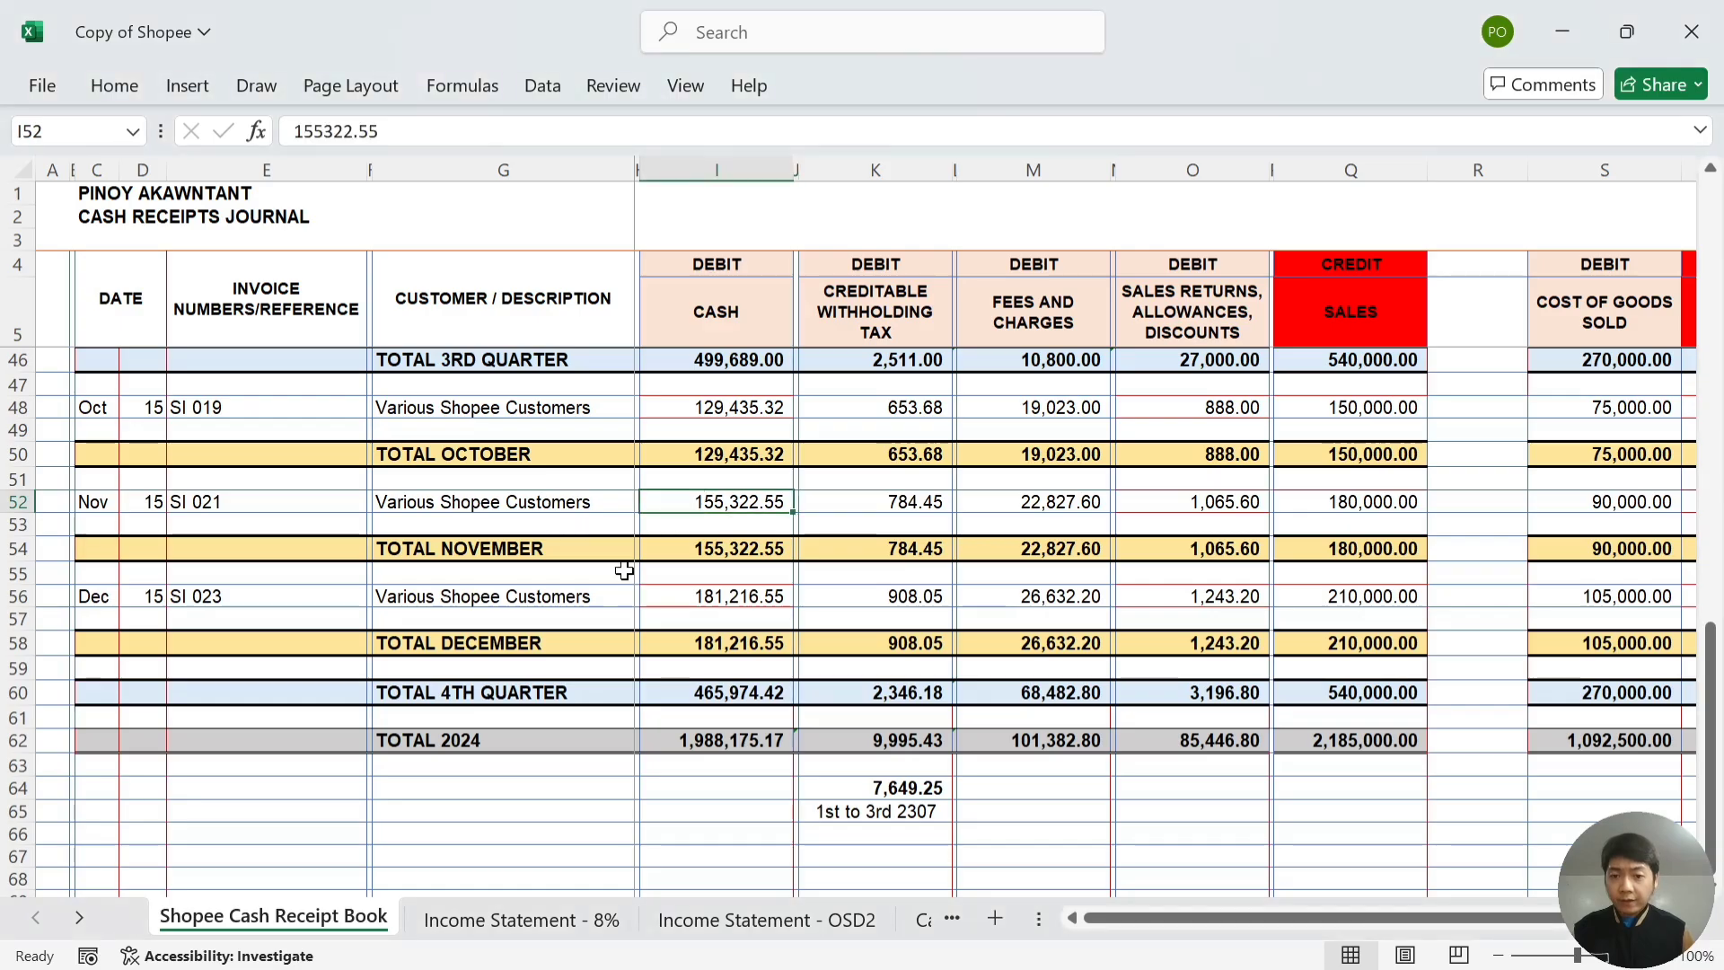
pyautogui.press('F2')
pyautogui.hotkey('ctrl', 'Return')
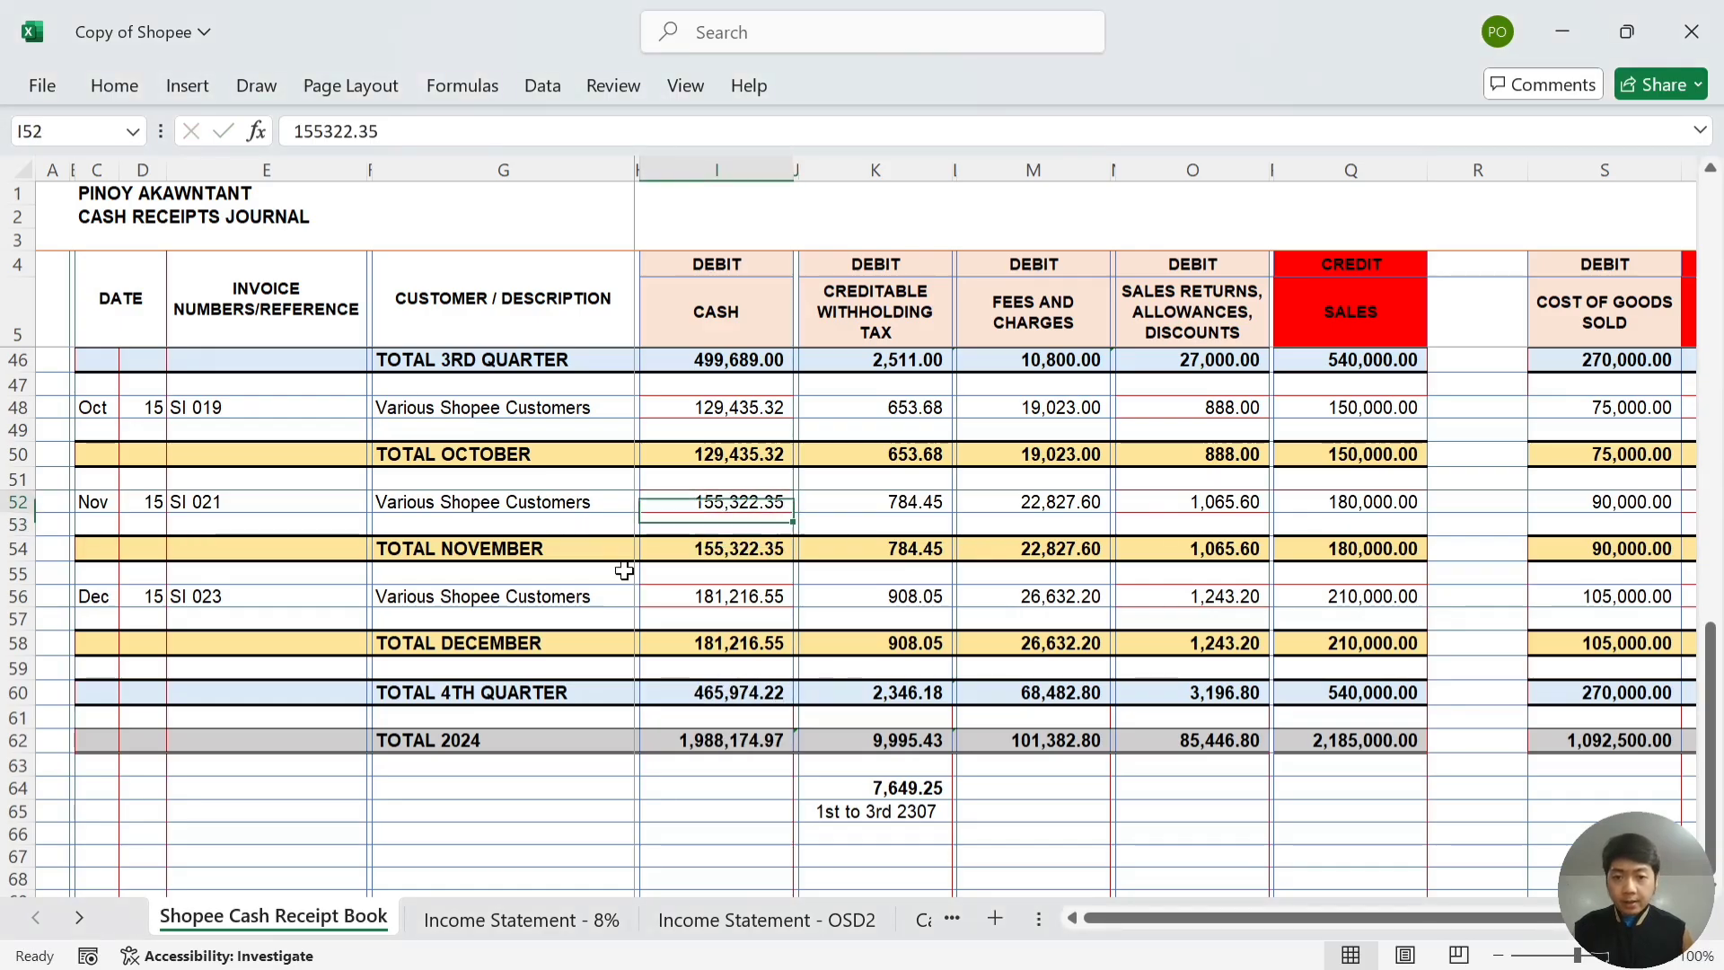
# - Check the November row amounts and the TOTAL NOVEMBER and December cash formulas
pyautogui.hotkey('shift', 'Right')
pyautogui.hotkey('shift', 'Right')
pyautogui.hotkey('shift', 'Right')
pyautogui.hotkey('shift', 'Right')
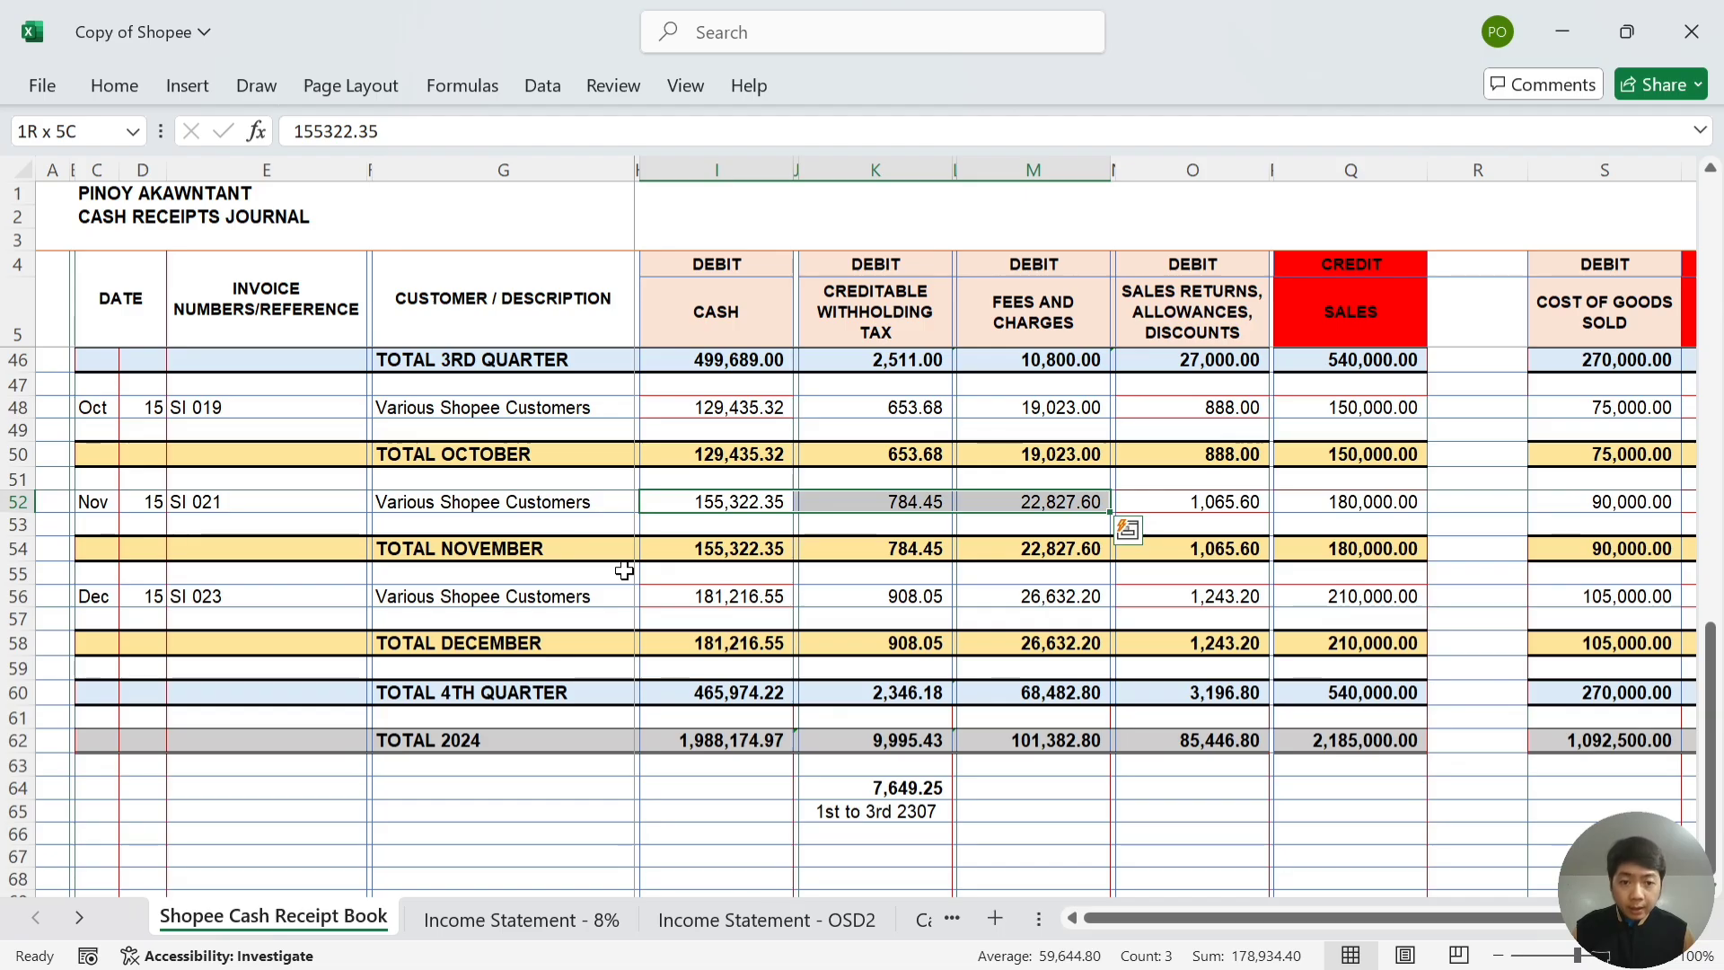
pyautogui.hotkey('shift', 'Right')
pyautogui.hotkey('shift', 'Right')
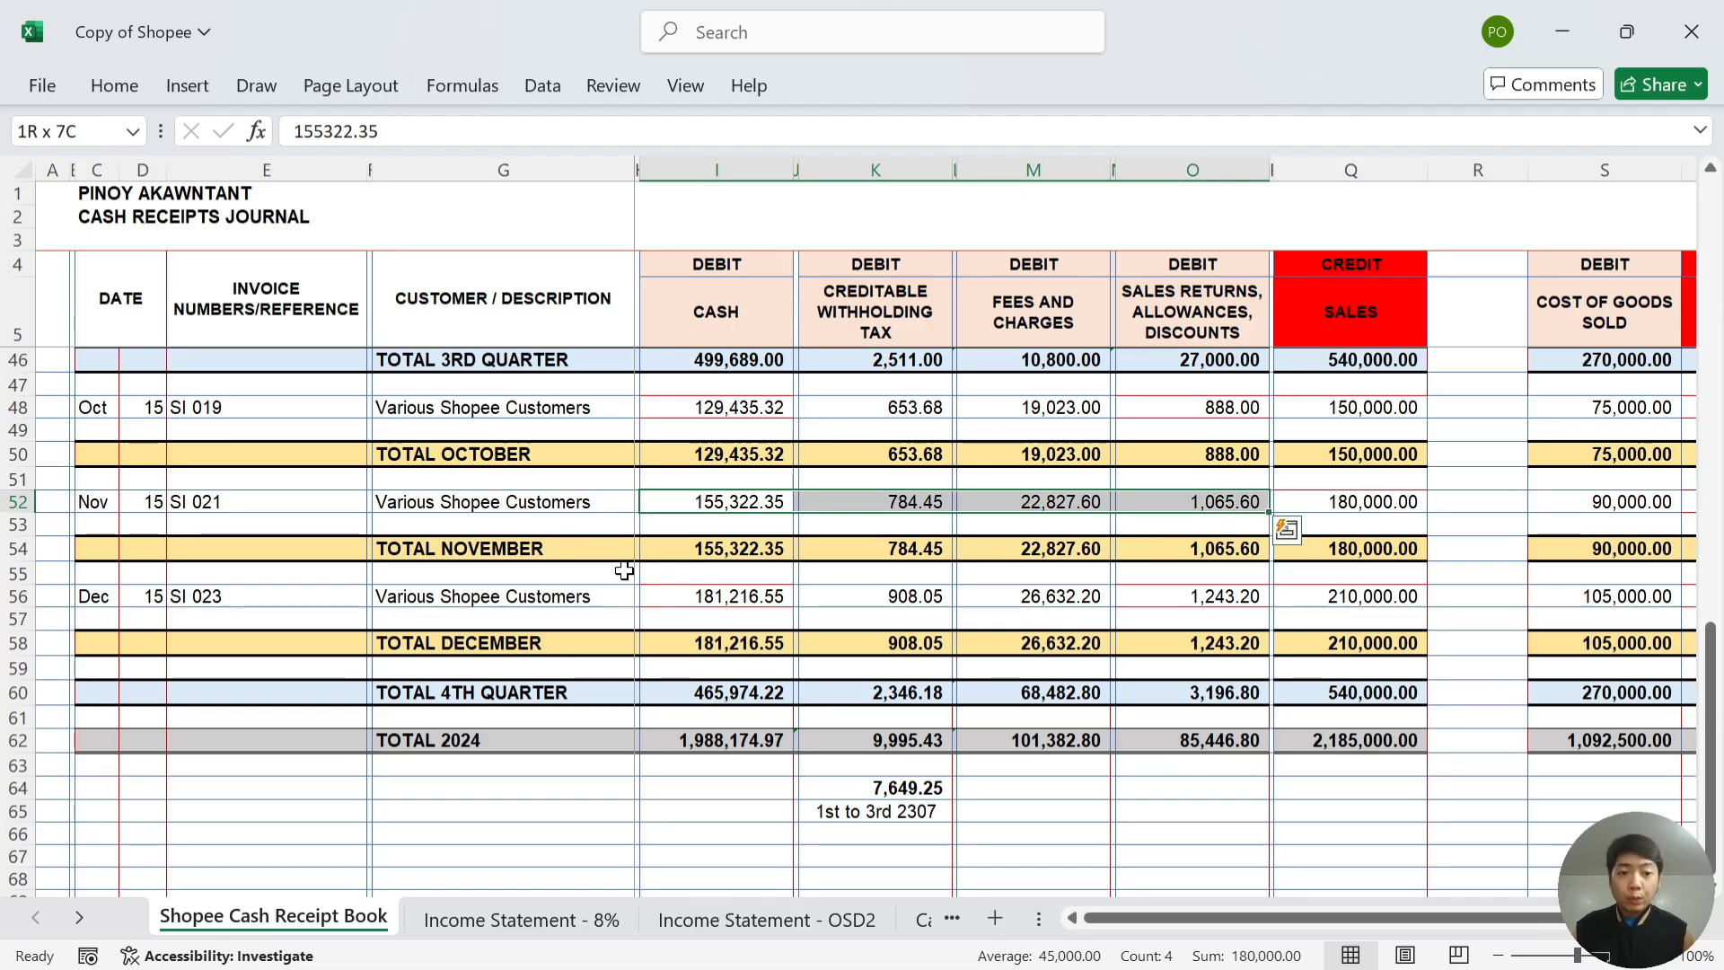
pyautogui.press('Right')
pyautogui.press('Right')
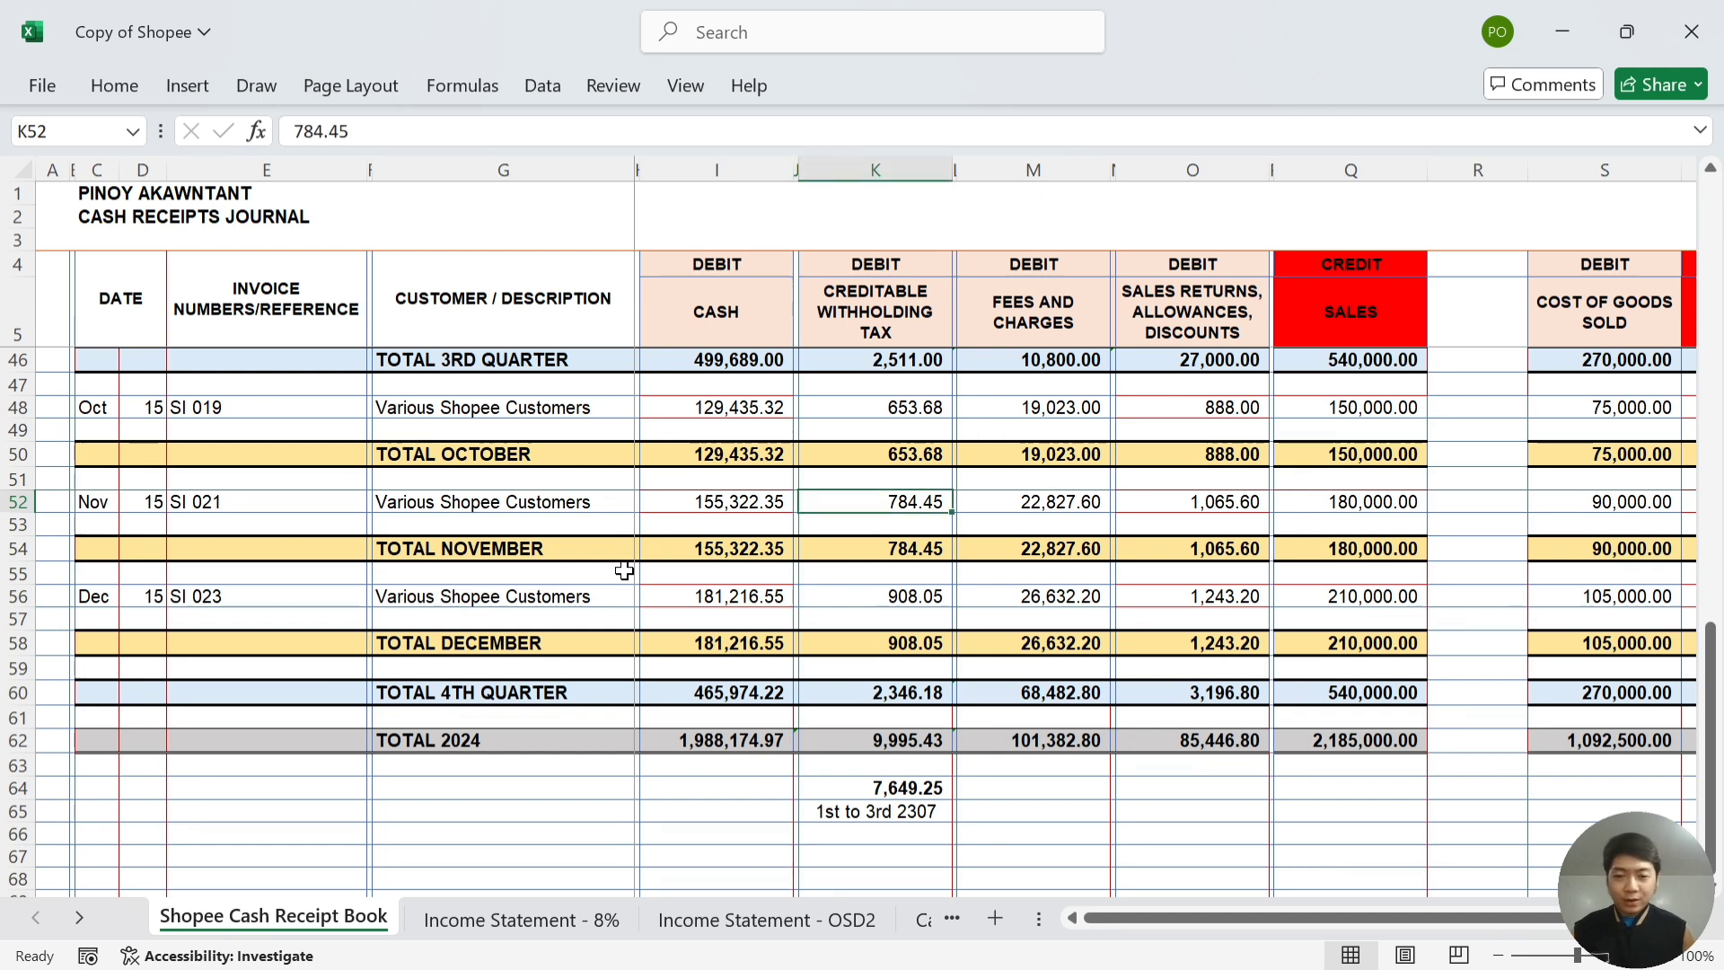
pyautogui.press('Left')
pyautogui.press('Left')
pyautogui.press('Down')
pyautogui.press('Down')
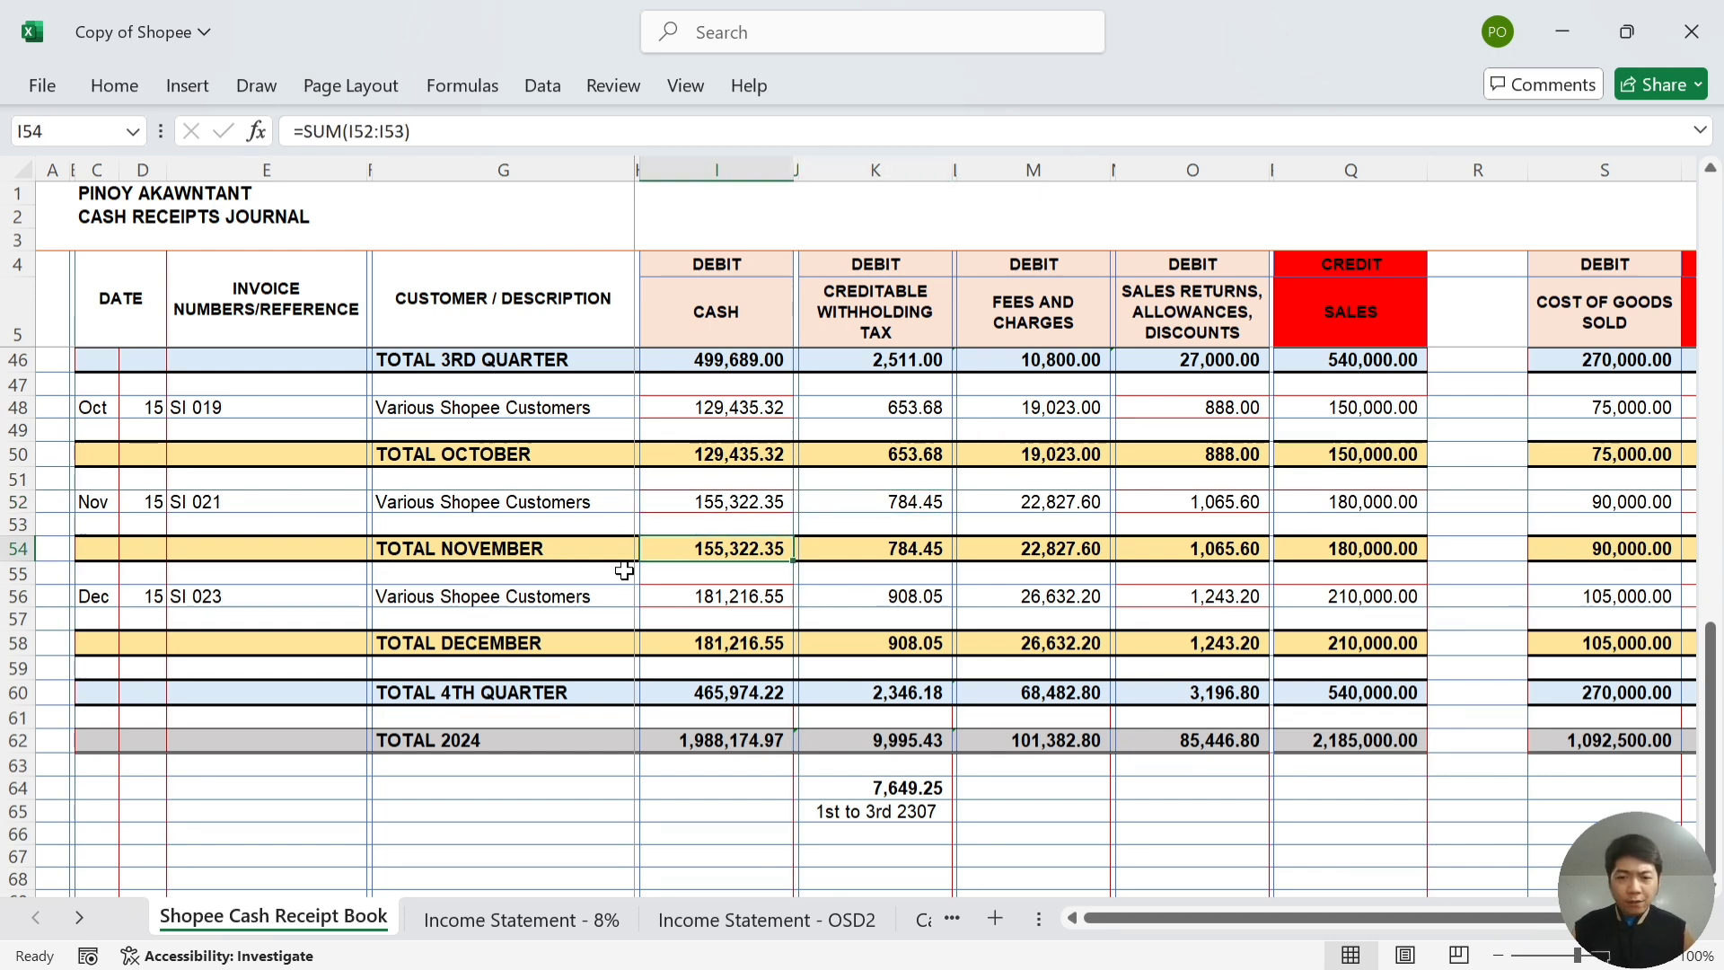
pyautogui.press('Down')
pyautogui.press('Down')
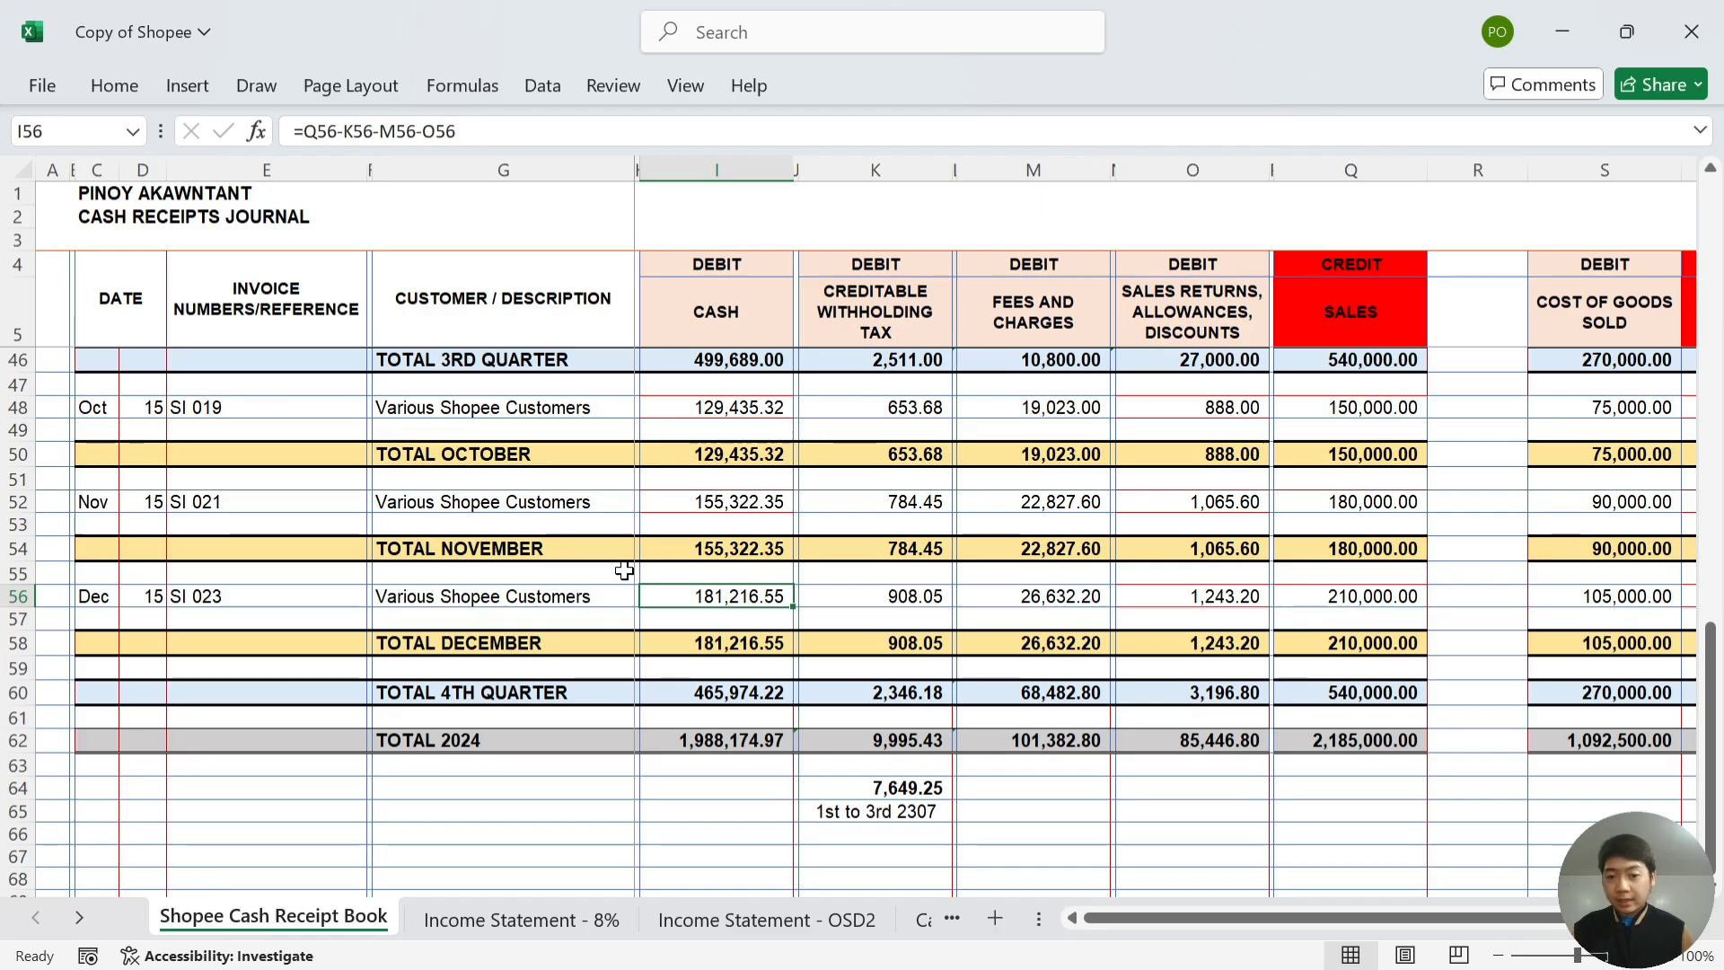
pyautogui.hotkey('alt', 'Tab')
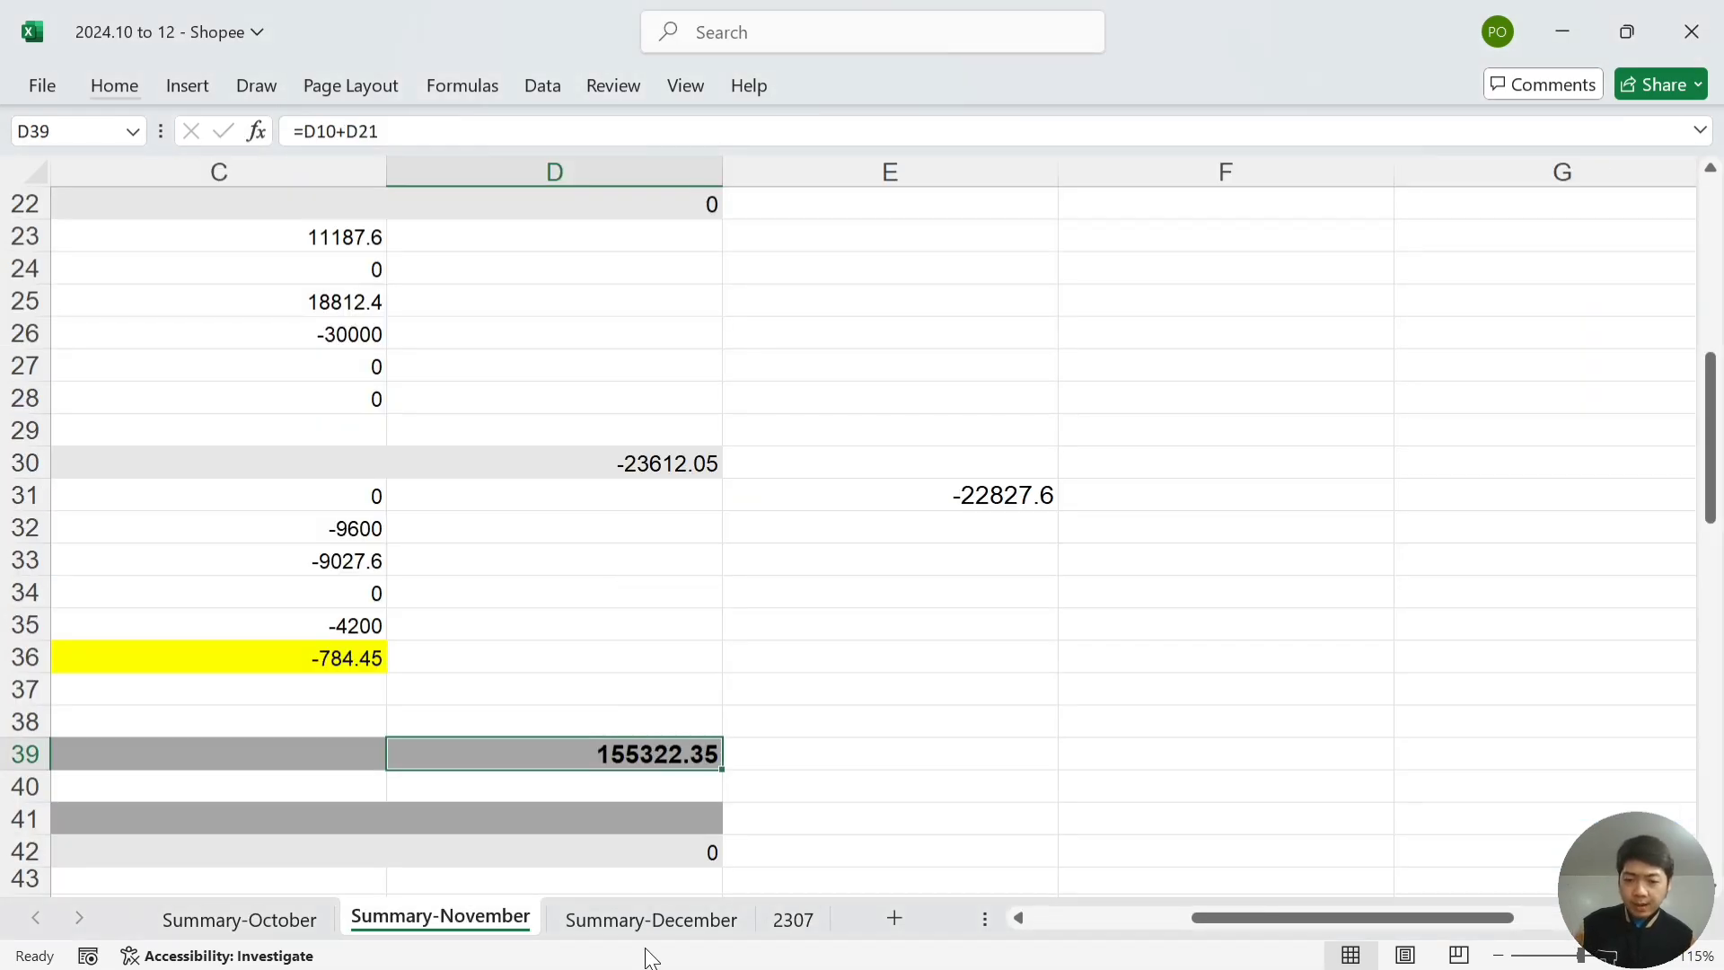
# - Open Summary-December and compare its sales with the journal's December row 56
pyautogui.click(651, 919)
pyautogui.click(820, 562)
pyautogui.press('Up')
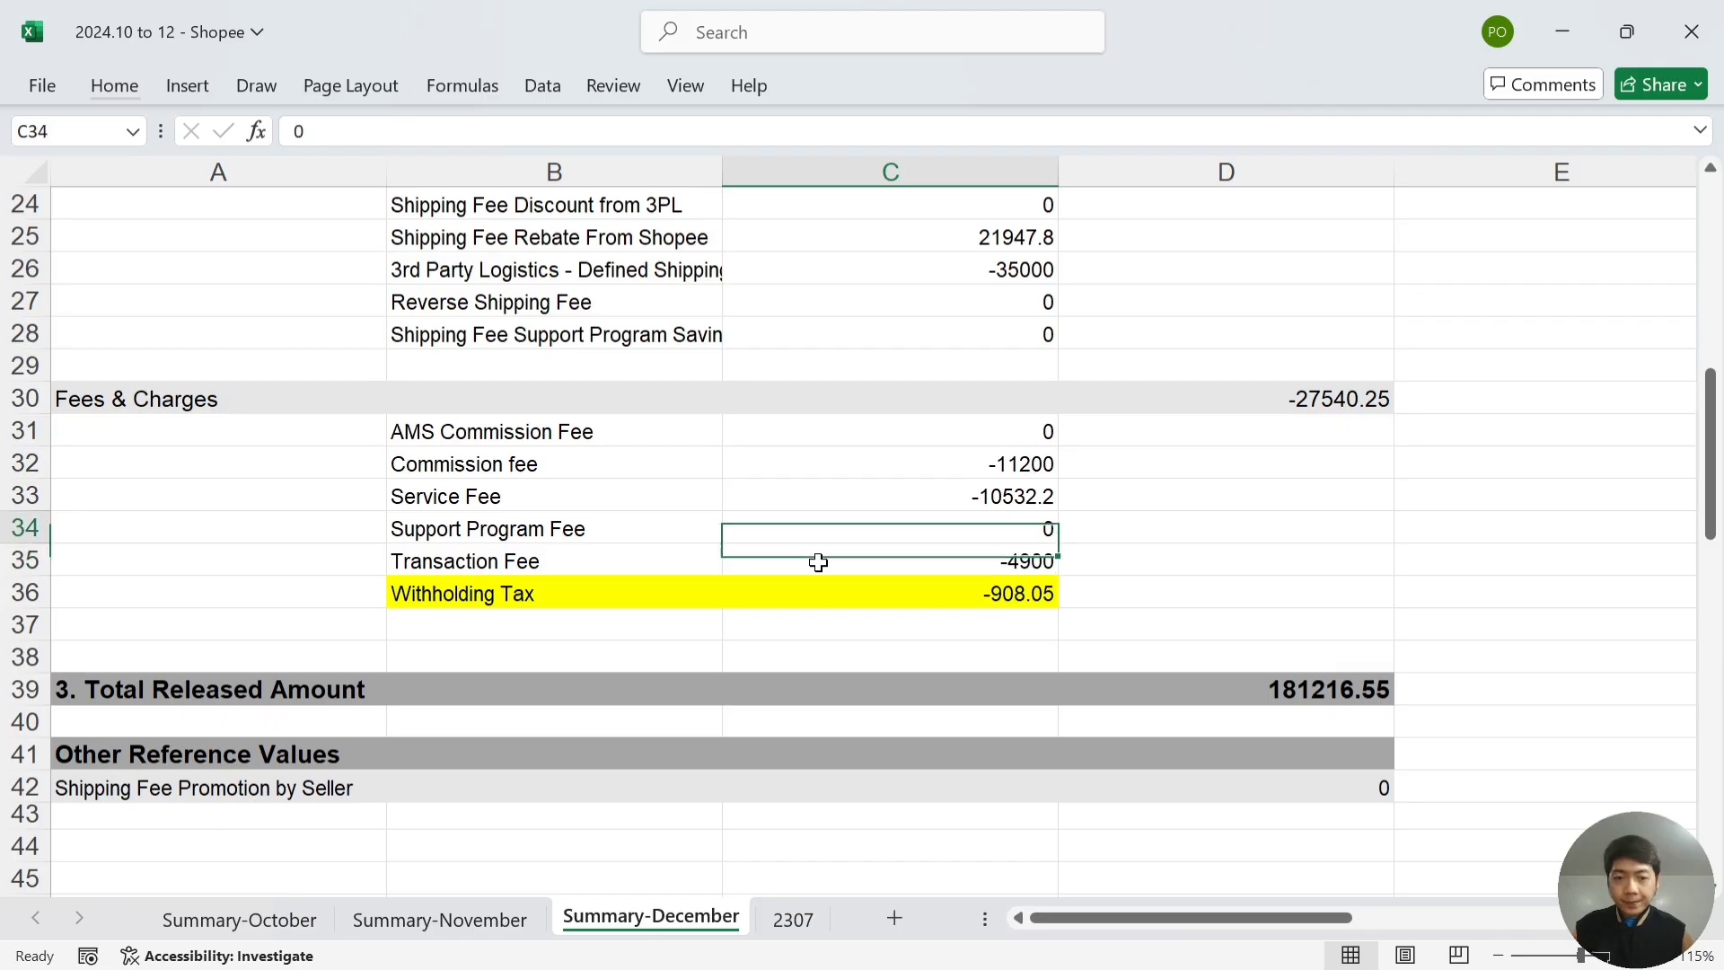
pyautogui.press('Up')
pyautogui.press('Up')
pyautogui.press('Up')
pyautogui.press('Up')
pyautogui.press('Up')
pyautogui.press('Up')
pyautogui.press('Up')
pyautogui.press('Up')
pyautogui.press('Up')
pyautogui.press('Up')
pyautogui.press('Up')
pyautogui.press('Up')
pyautogui.press('Up')
pyautogui.press('Up')
pyautogui.press('Up')
pyautogui.press('Up')
pyautogui.press('Up')
pyautogui.press('Up')
pyautogui.press('Up')
pyautogui.press('Up')
pyautogui.press('Down')
pyautogui.press('Down')
pyautogui.press('Down')
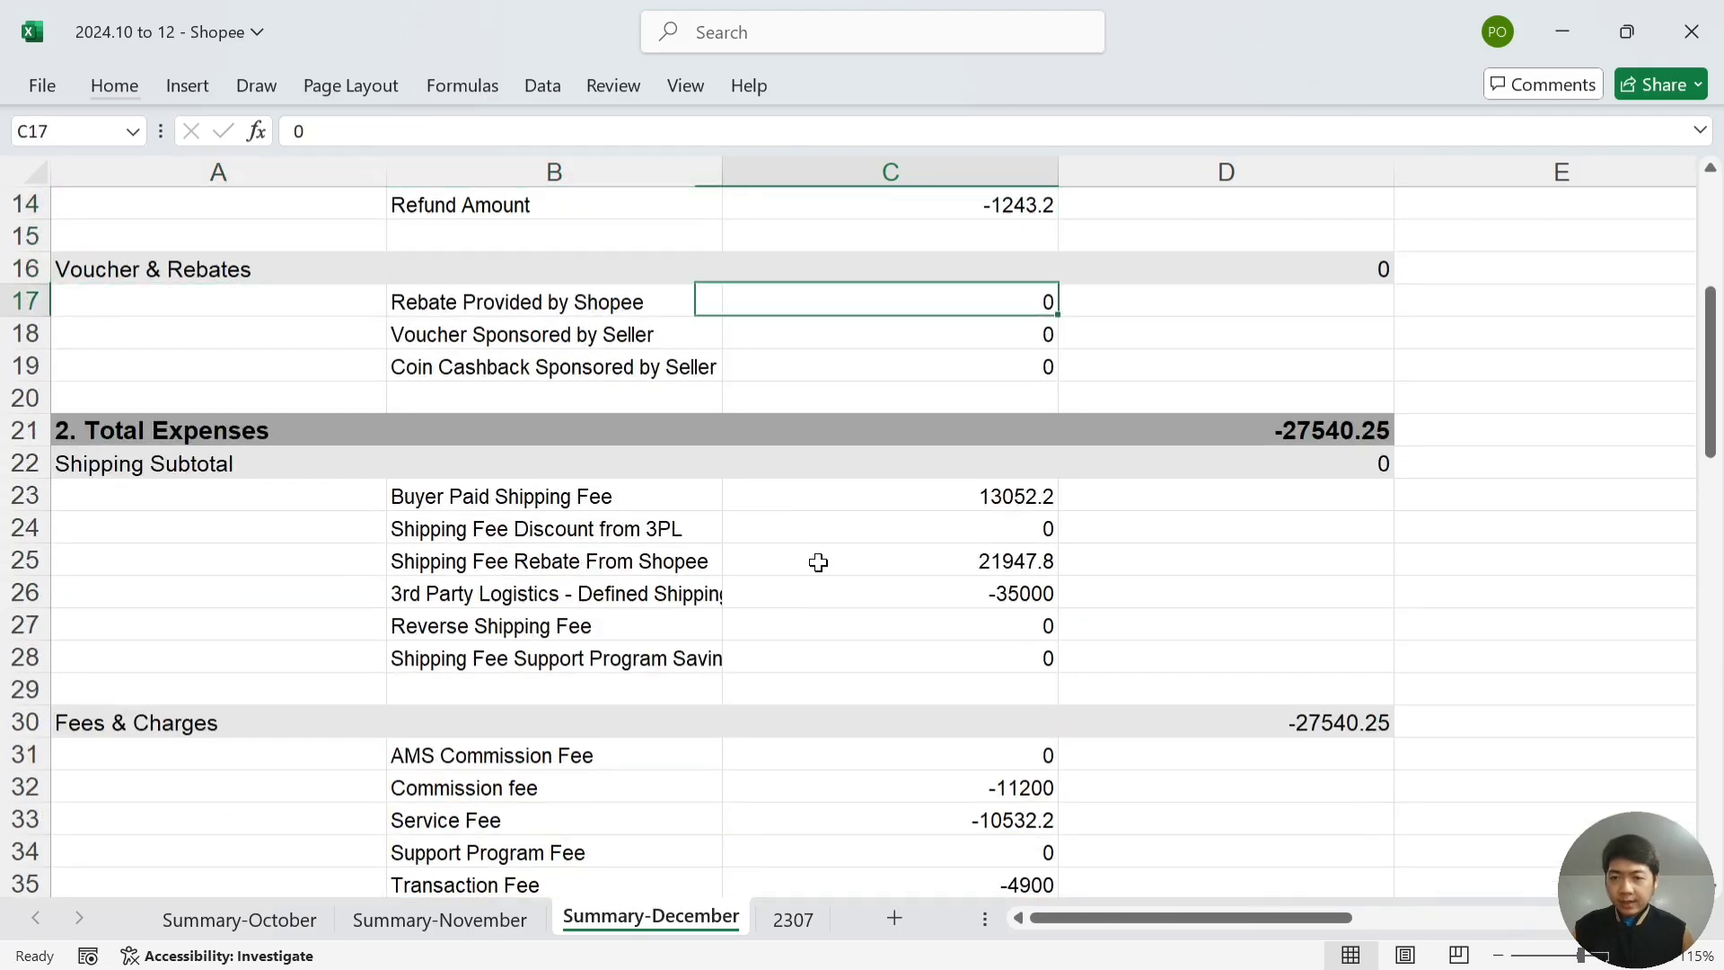
pyautogui.press('Down')
pyautogui.press('Up')
pyautogui.press('Up')
pyautogui.press('Up')
pyautogui.press('Up')
pyautogui.press('Up')
pyautogui.press('Up')
pyautogui.press('Up')
pyautogui.press('Up')
pyautogui.press('Up')
pyautogui.press('Up')
pyautogui.press('Down')
pyautogui.press('Down')
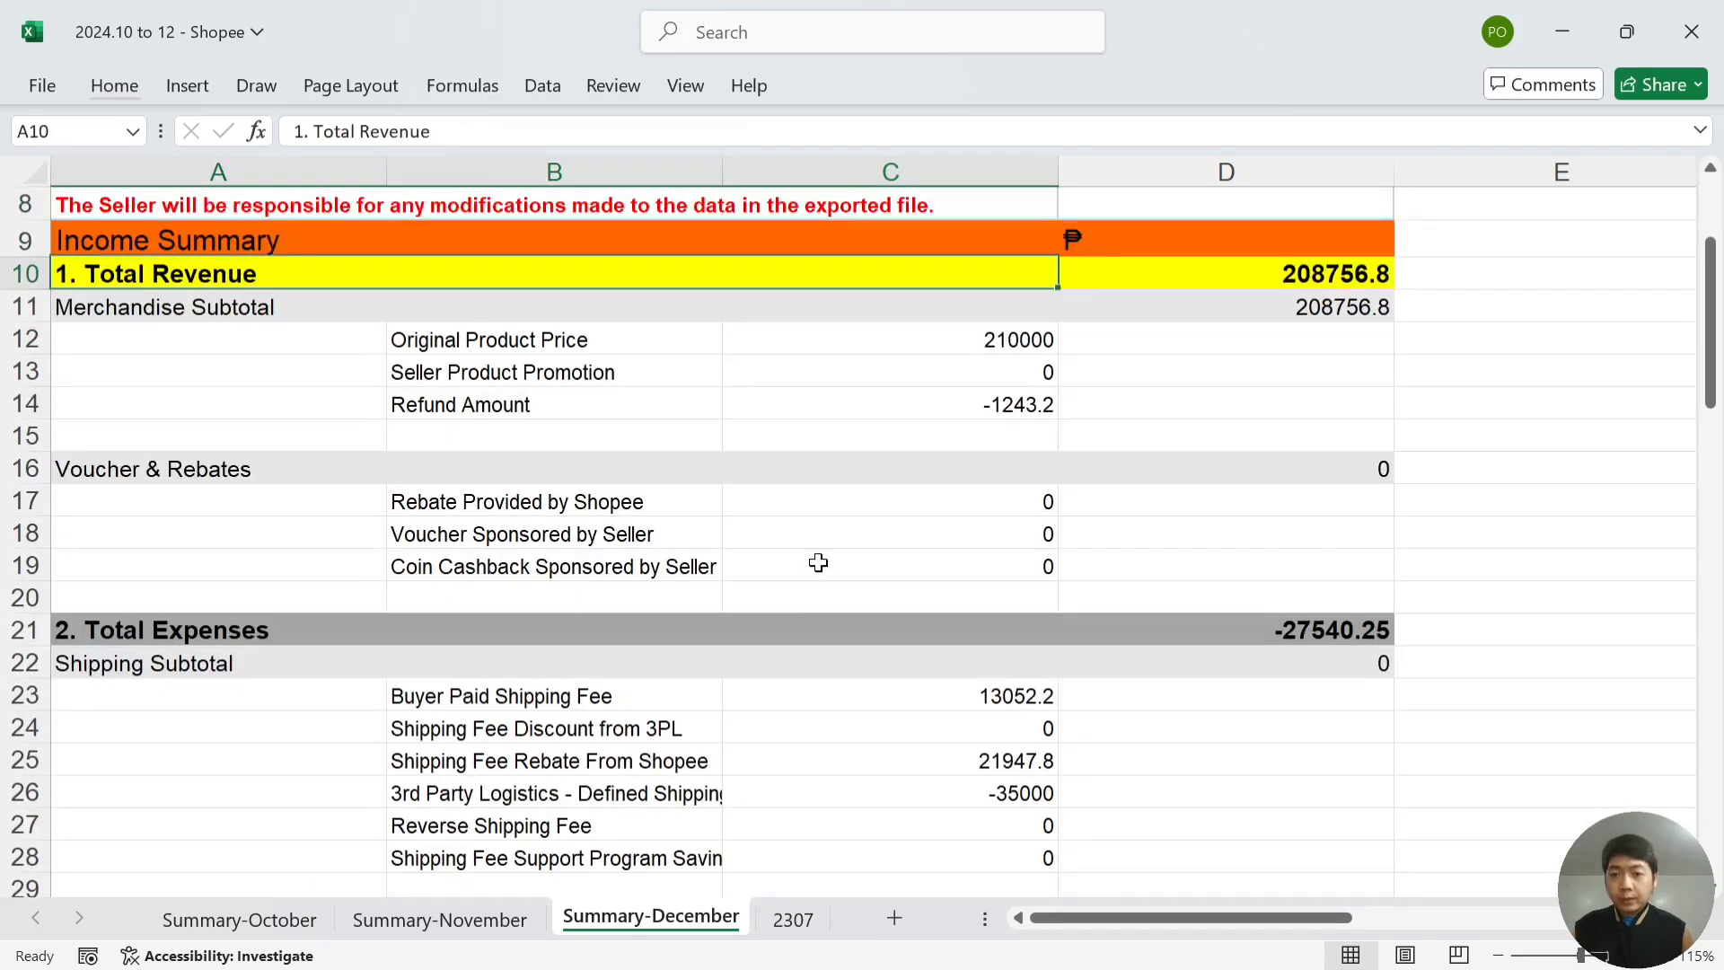
pyautogui.press('Down')
pyautogui.press('Down')
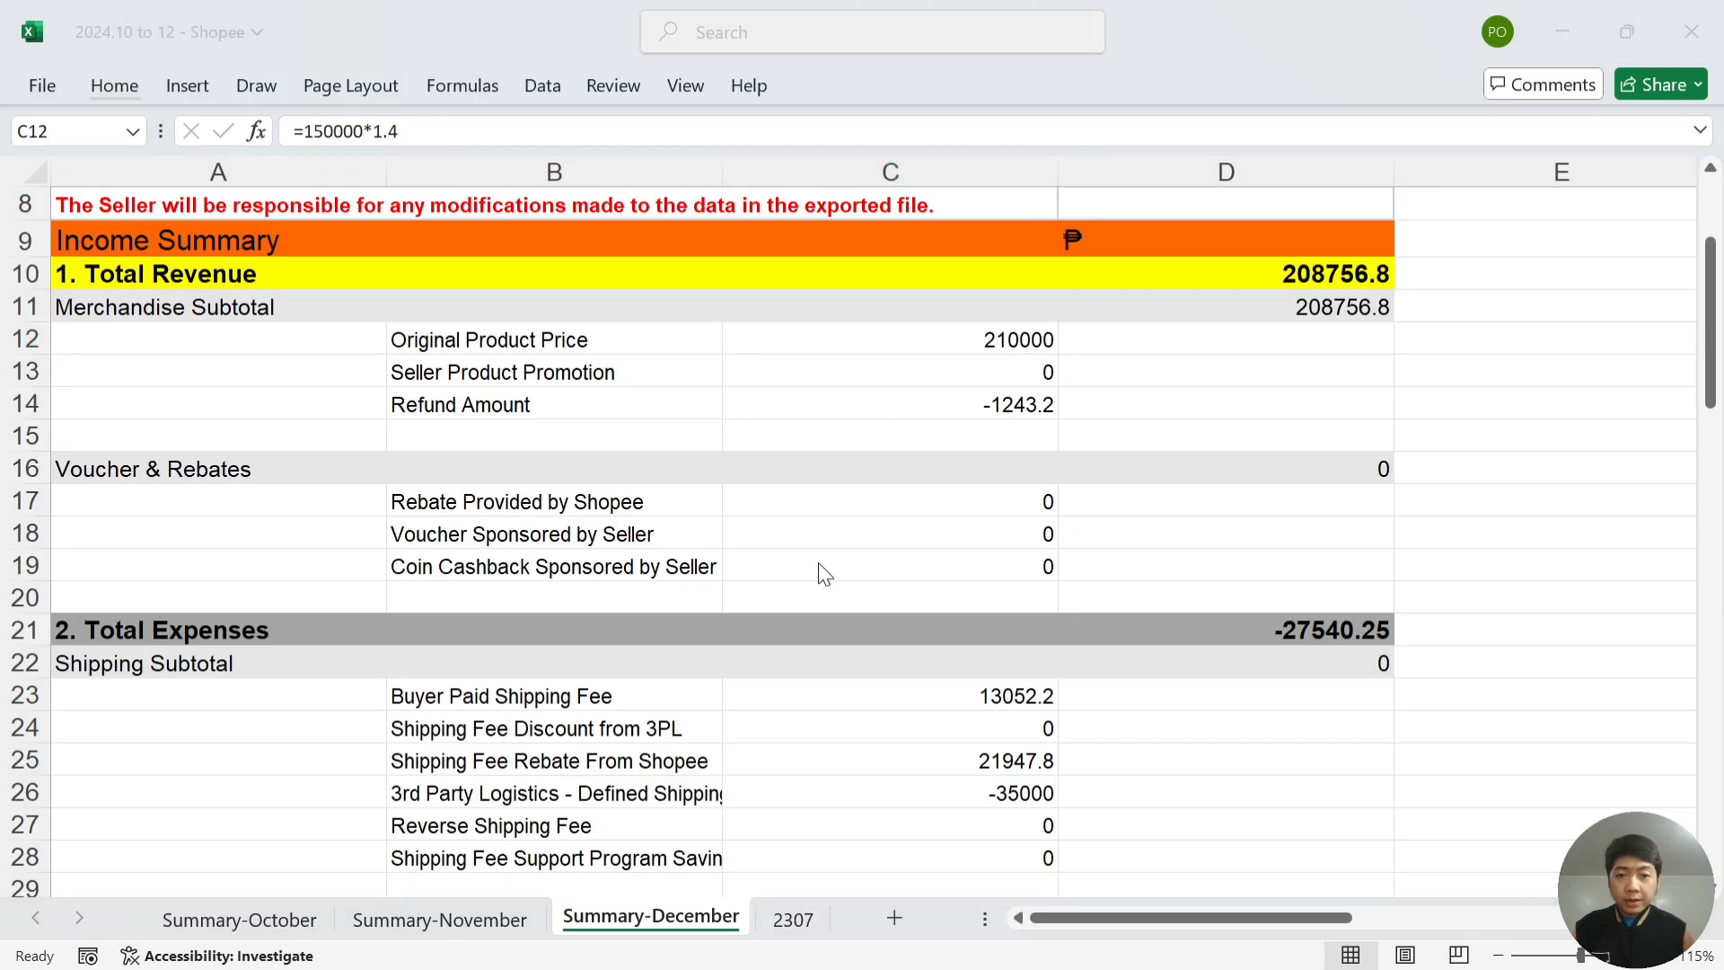
pyautogui.hotkey('alt', 'Tab')
pyautogui.press('Right')
pyautogui.press('Right')
pyautogui.press('Right')
pyautogui.press('Right')
pyautogui.press('Right')
pyautogui.press('Right')
pyautogui.press('Right')
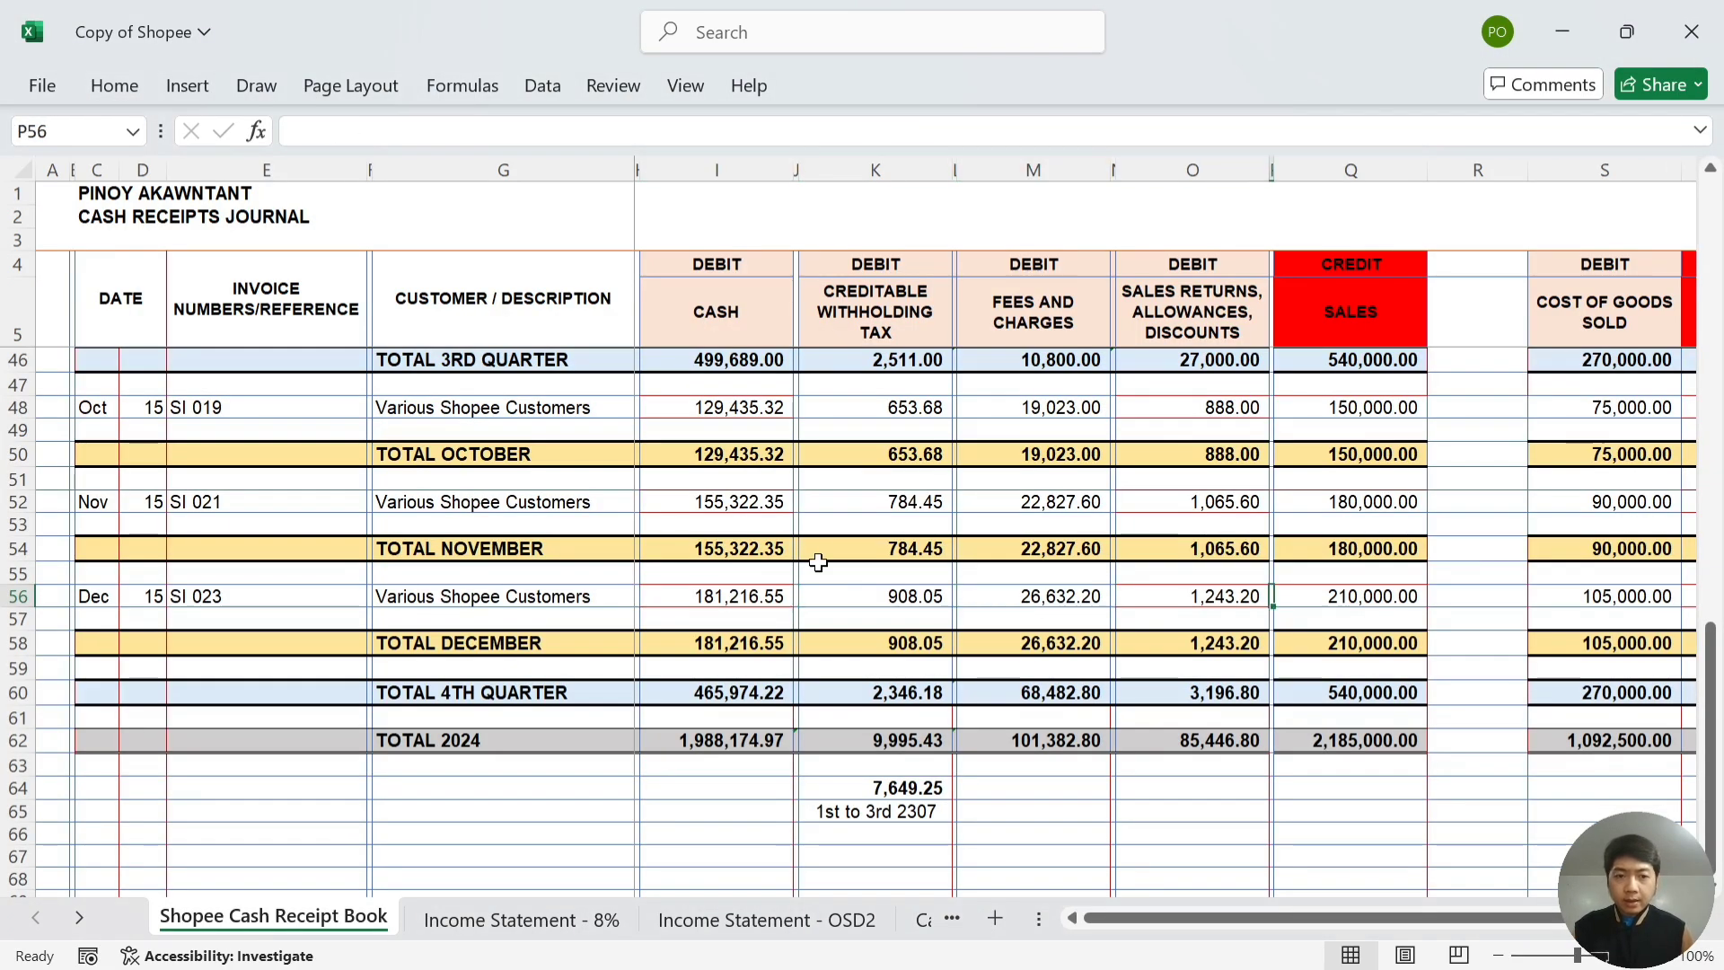
pyautogui.press('Right')
# - Compare the December refund amount and fee values with the journal's returns and fees columns
pyautogui.hotkey('alt', 'Tab')
pyautogui.press('Down')
pyautogui.press('Down')
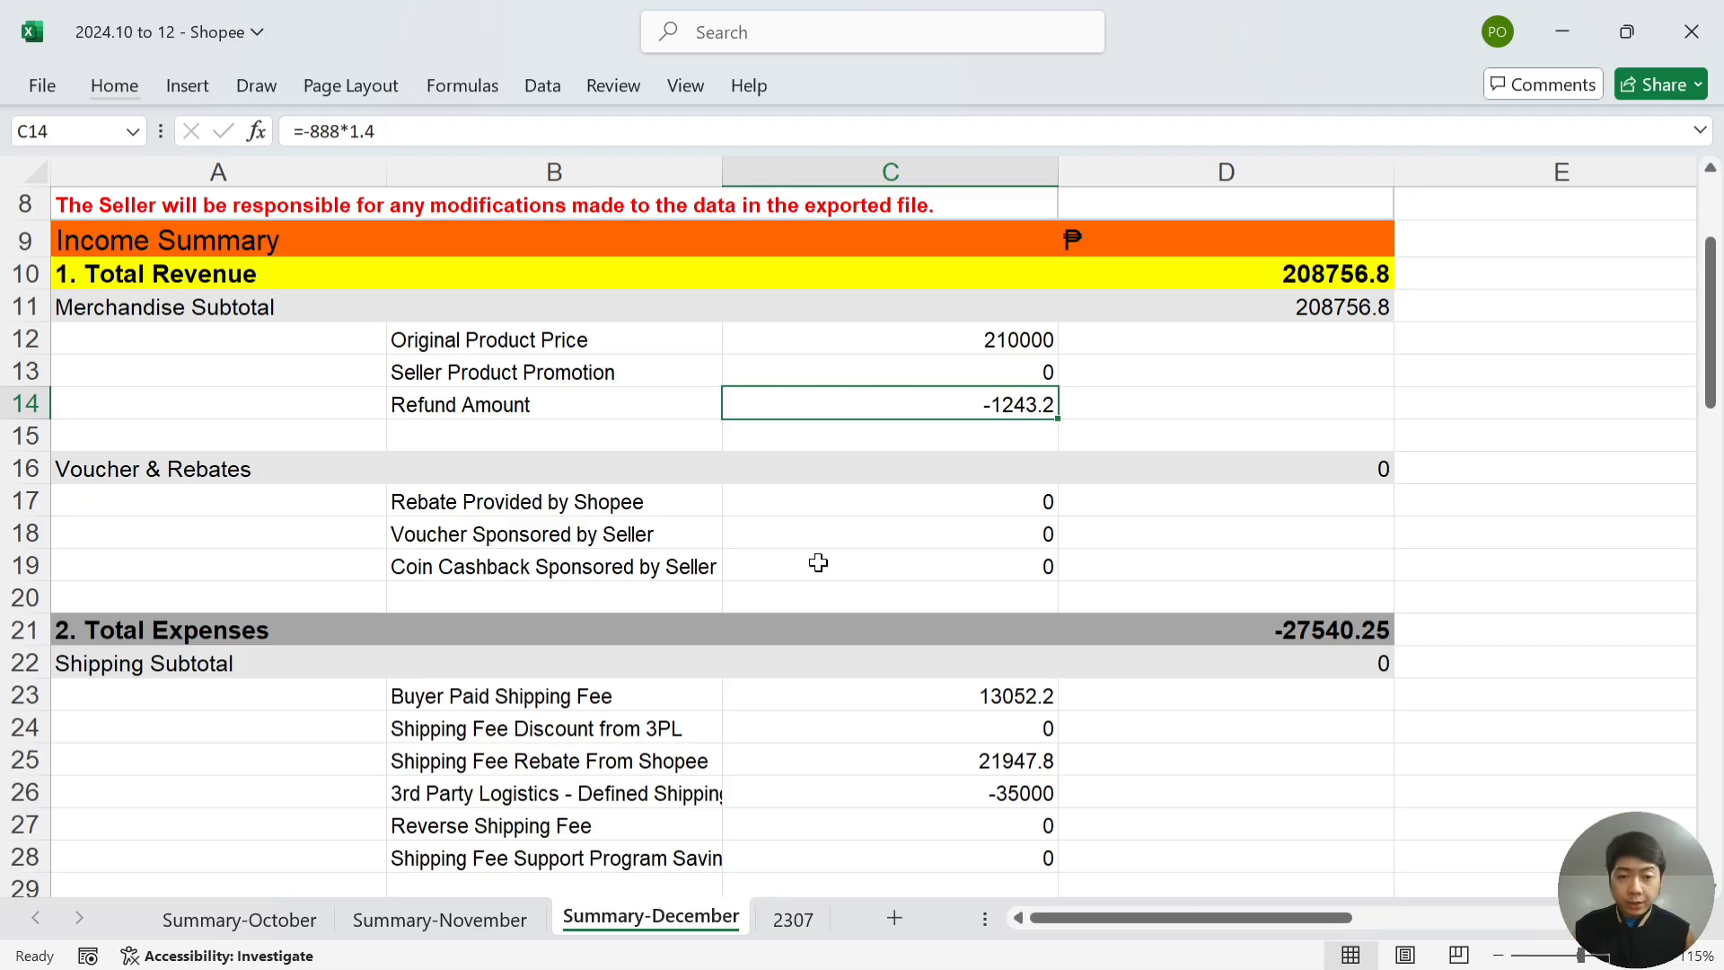
pyautogui.hotkey('alt', 'Tab')
pyautogui.press('Left')
pyautogui.press('Left')
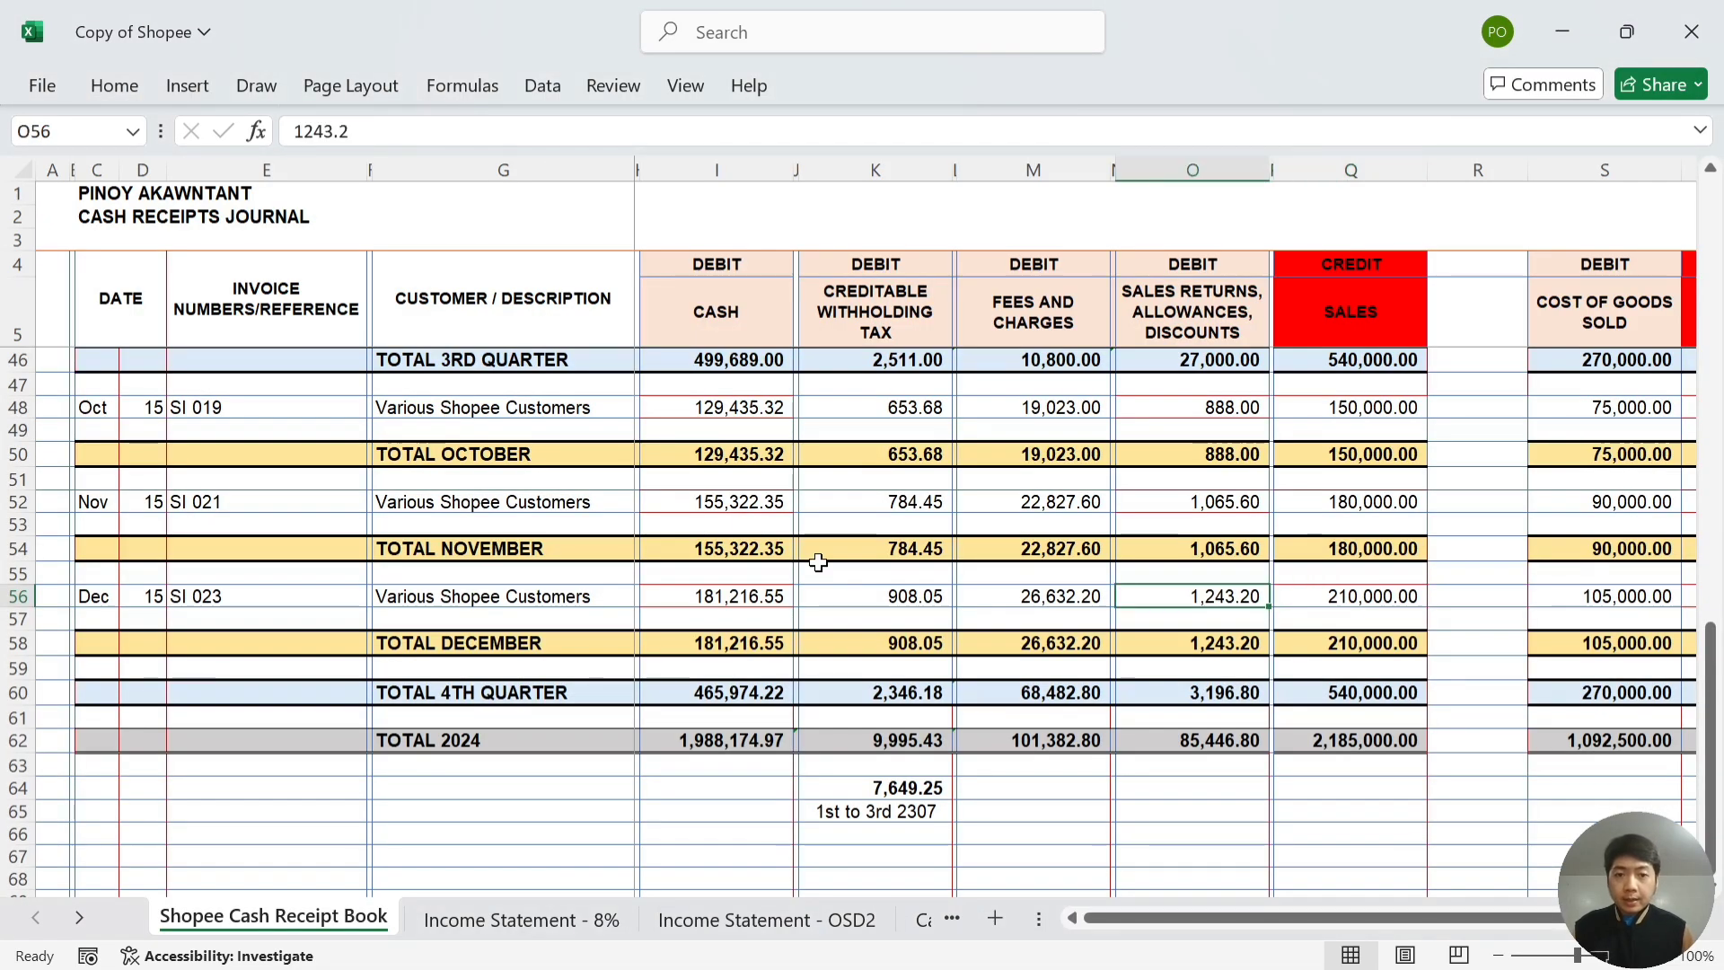
pyautogui.hotkey('alt', 'Tab')
pyautogui.press('Down')
pyautogui.press('Down')
pyautogui.press('Down')
pyautogui.press('Down')
pyautogui.press('Down')
pyautogui.press('Down')
pyautogui.press('Down')
pyautogui.press('Down')
pyautogui.press('Down')
pyautogui.press('Down')
pyautogui.press('Down')
pyautogui.press('Down')
pyautogui.press('Down')
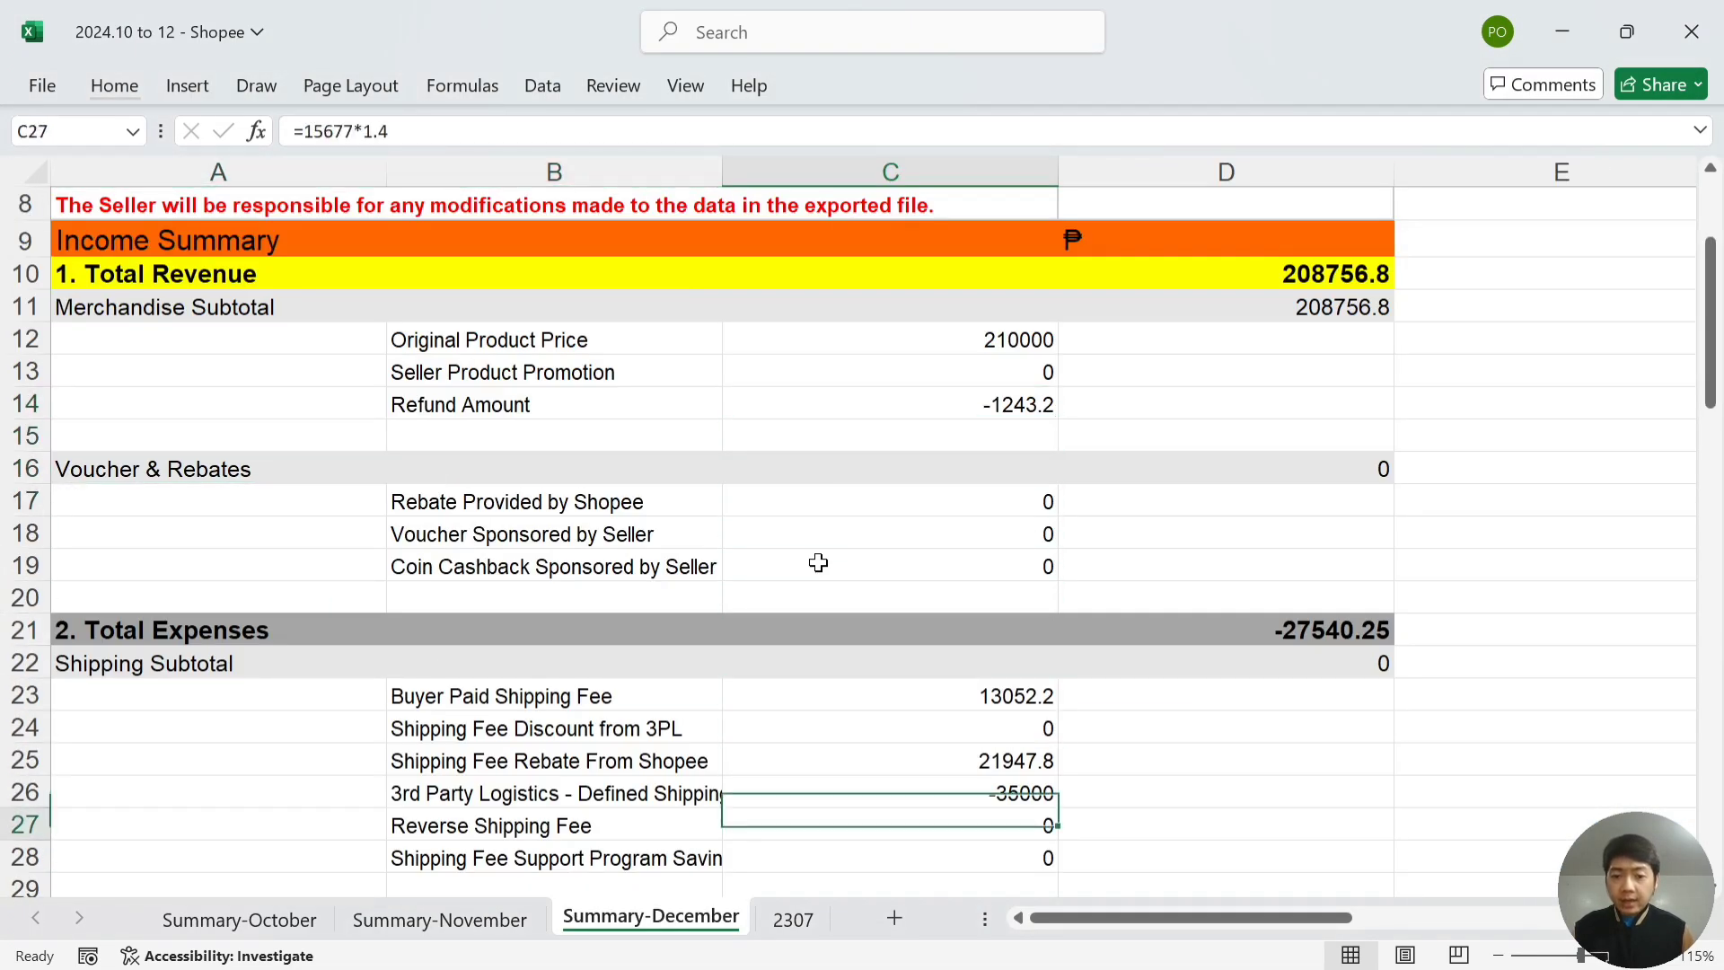
pyautogui.press('Down')
pyautogui.press('Down')
pyautogui.press('Down')
pyautogui.press('Down')
pyautogui.press('Down')
pyautogui.press('Down')
pyautogui.press('Down')
pyautogui.press('Down')
pyautogui.press('Up')
pyautogui.press('Up')
pyautogui.press('Down')
pyautogui.press('Down')
pyautogui.press('Down')
pyautogui.press('Down')
pyautogui.press('Down')
pyautogui.press('Down')
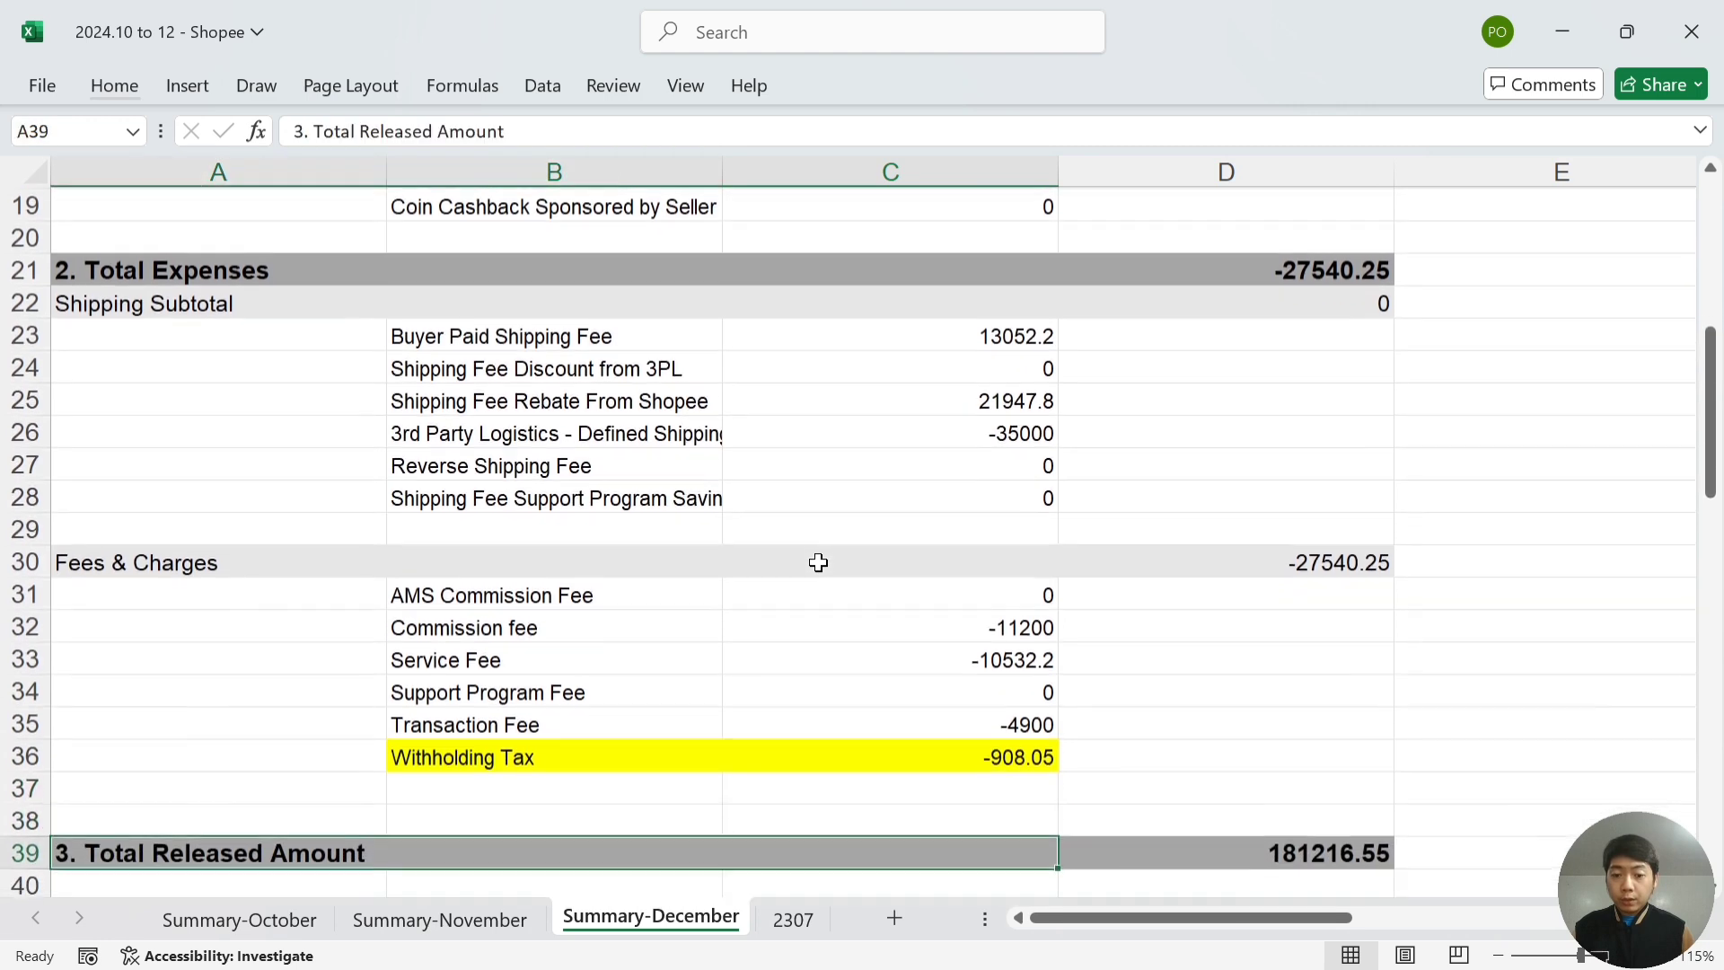
pyautogui.press('Up')
pyautogui.press('Up')
pyautogui.press('Up')
pyautogui.press('Up')
pyautogui.hotkey('shift', 'Up')
pyautogui.hotkey('shift', 'Up')
pyautogui.hotkey('shift', 'Up')
pyautogui.hotkey('shift', 'Up')
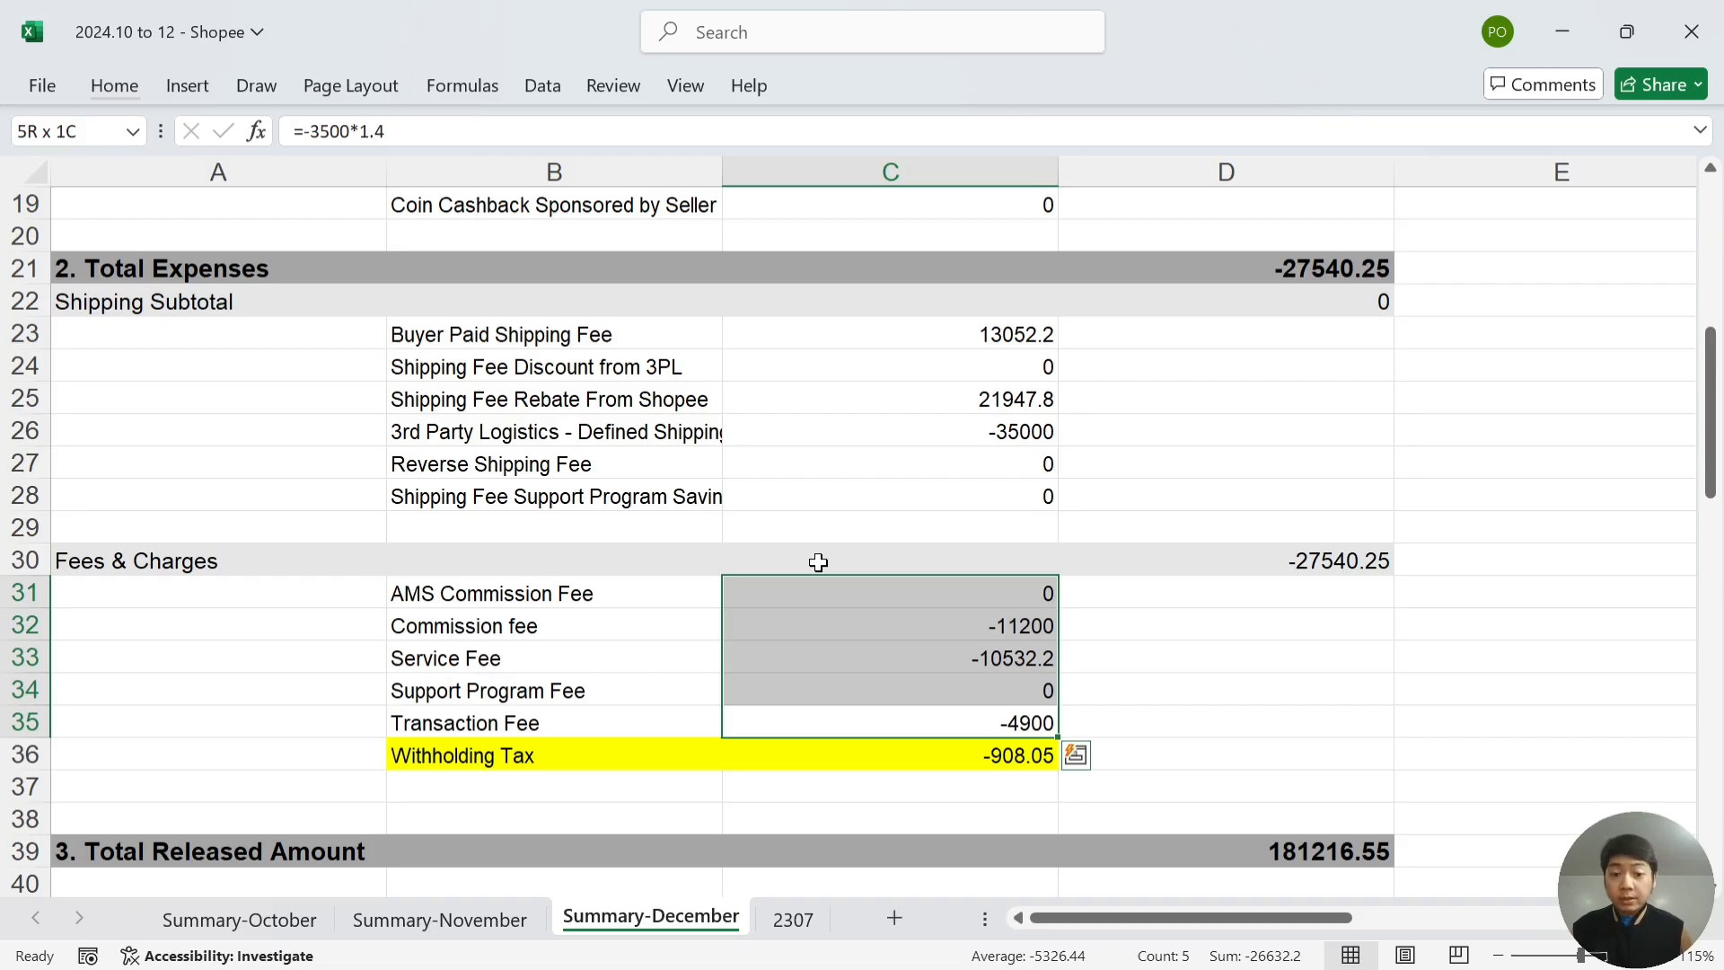
# - Check the December withholding tax and cash figures against the journal's K56 and I56
pyautogui.hotkey('alt', 'Tab')
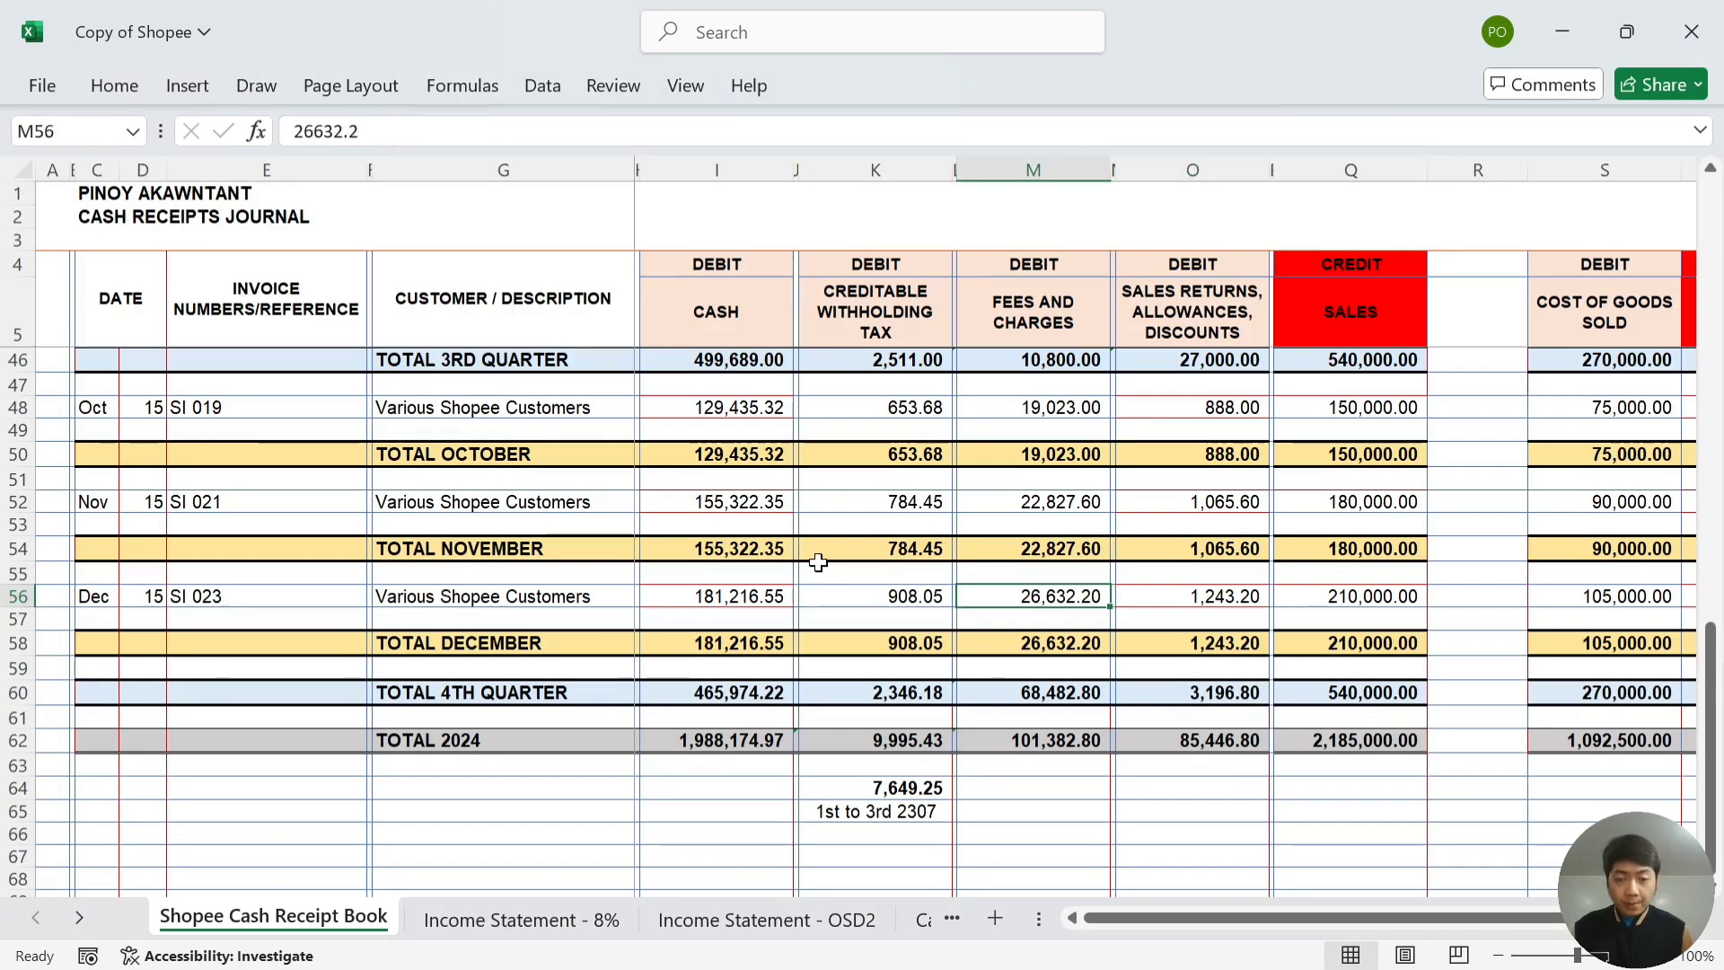
pyautogui.press('Left')
pyautogui.press('Left')
pyautogui.hotkey('alt', 'Tab')
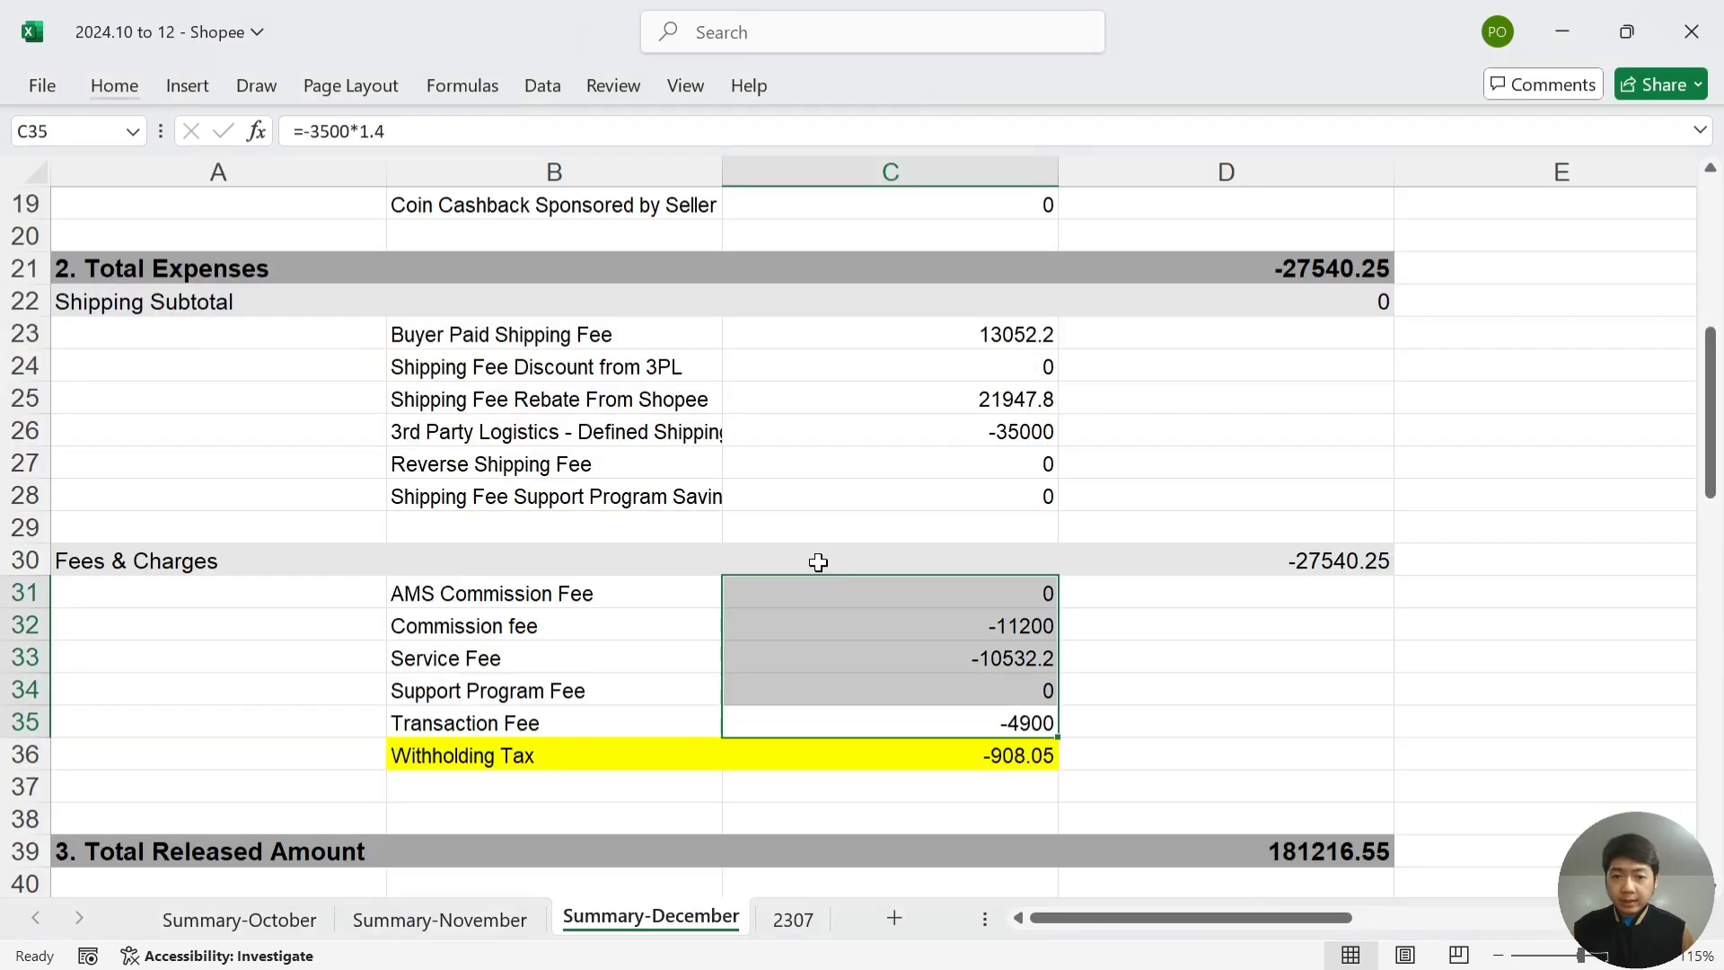
pyautogui.press('Down')
pyautogui.press('Down')
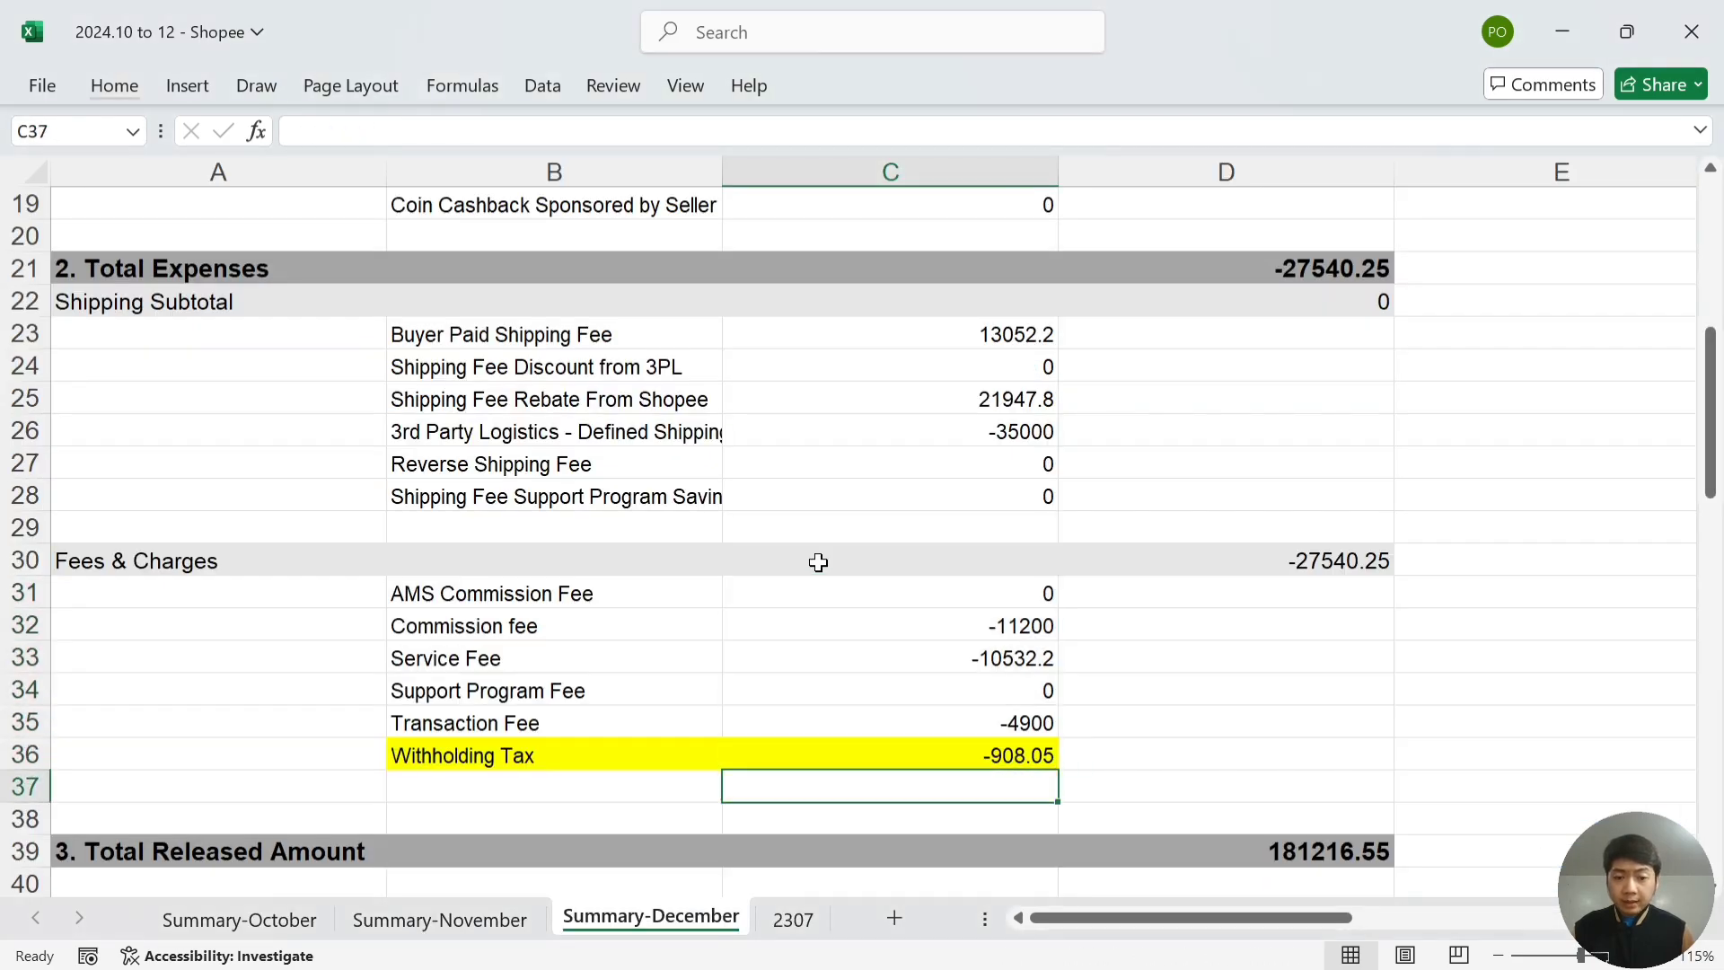
pyautogui.press('Up')
pyautogui.hotkey('alt', 'Tab')
pyautogui.press('Left')
pyautogui.press('Left')
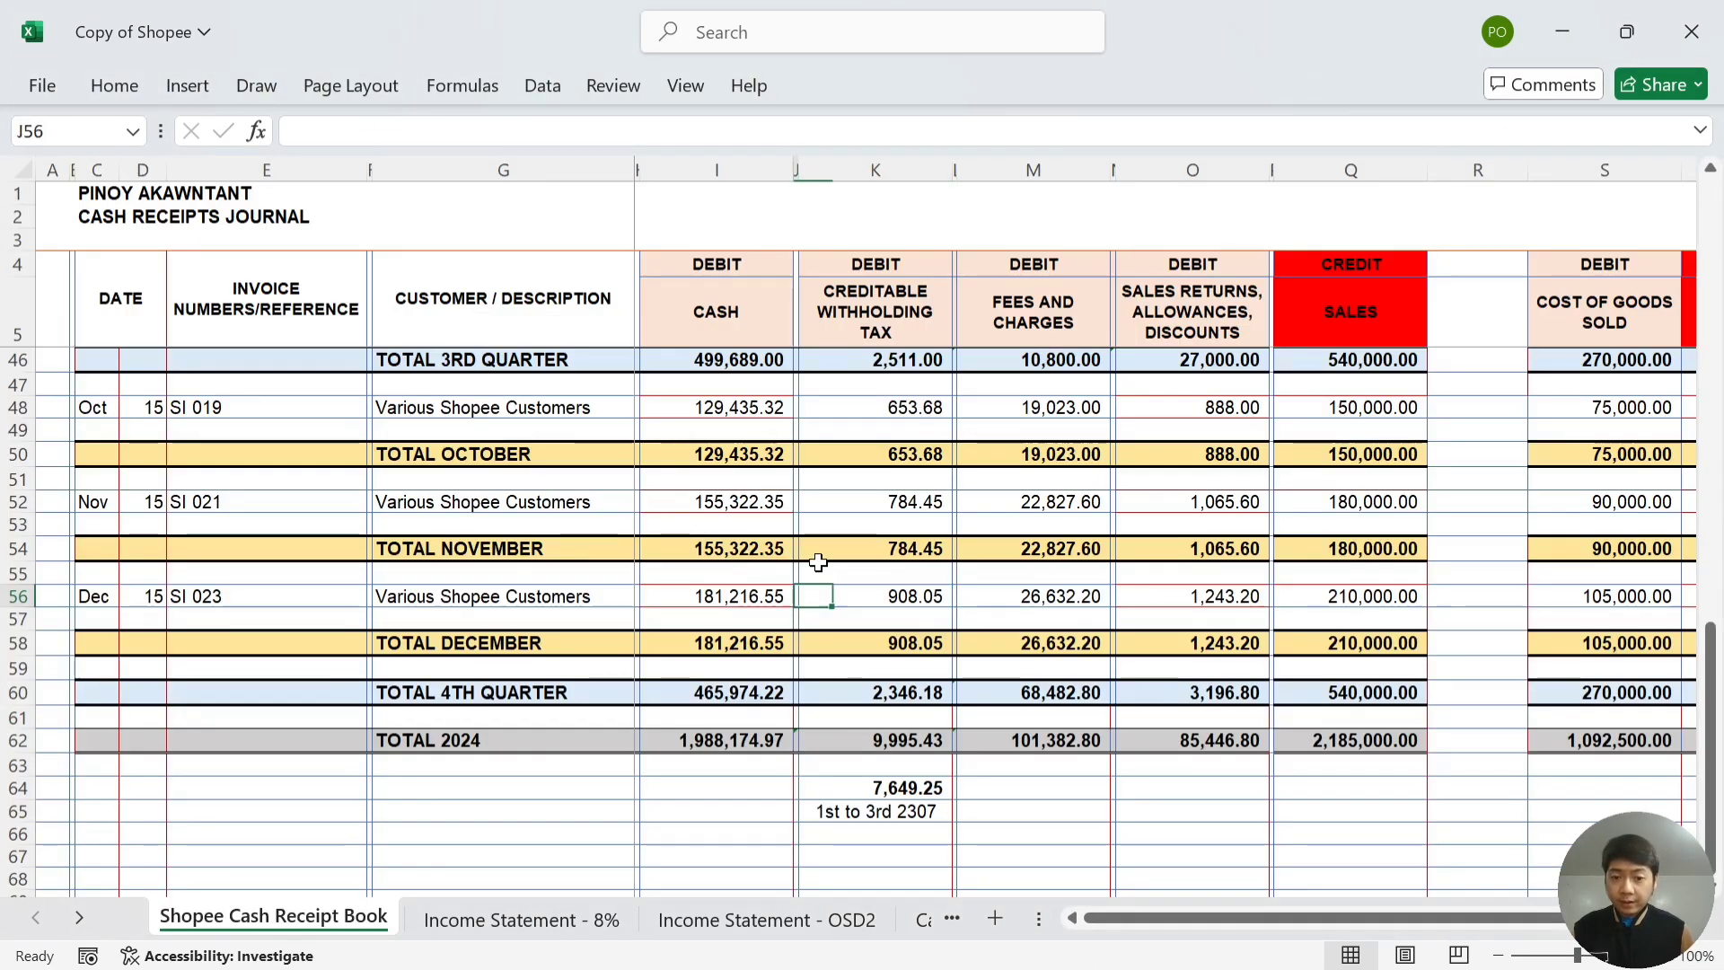
pyautogui.hotkey('alt', 'Tab')
pyautogui.press('Down')
pyautogui.press('Down')
pyautogui.press('Down')
pyautogui.press('Down')
pyautogui.press('Down')
pyautogui.press('Down')
pyautogui.press('Down')
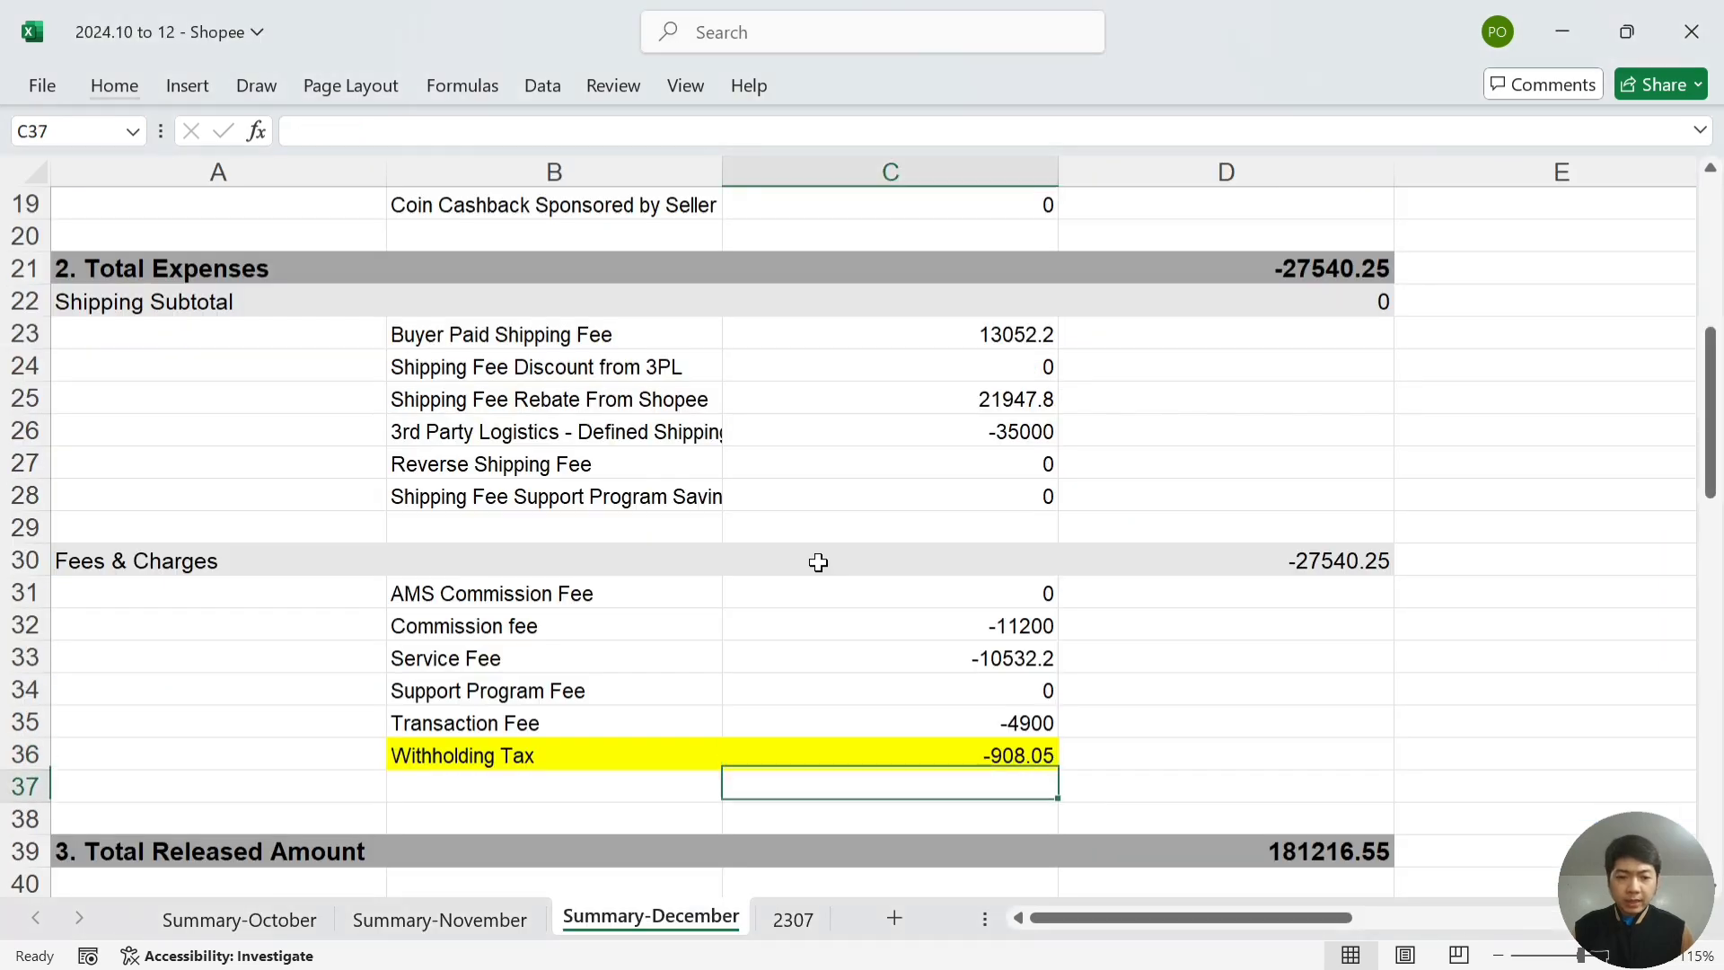
pyautogui.press('Up')
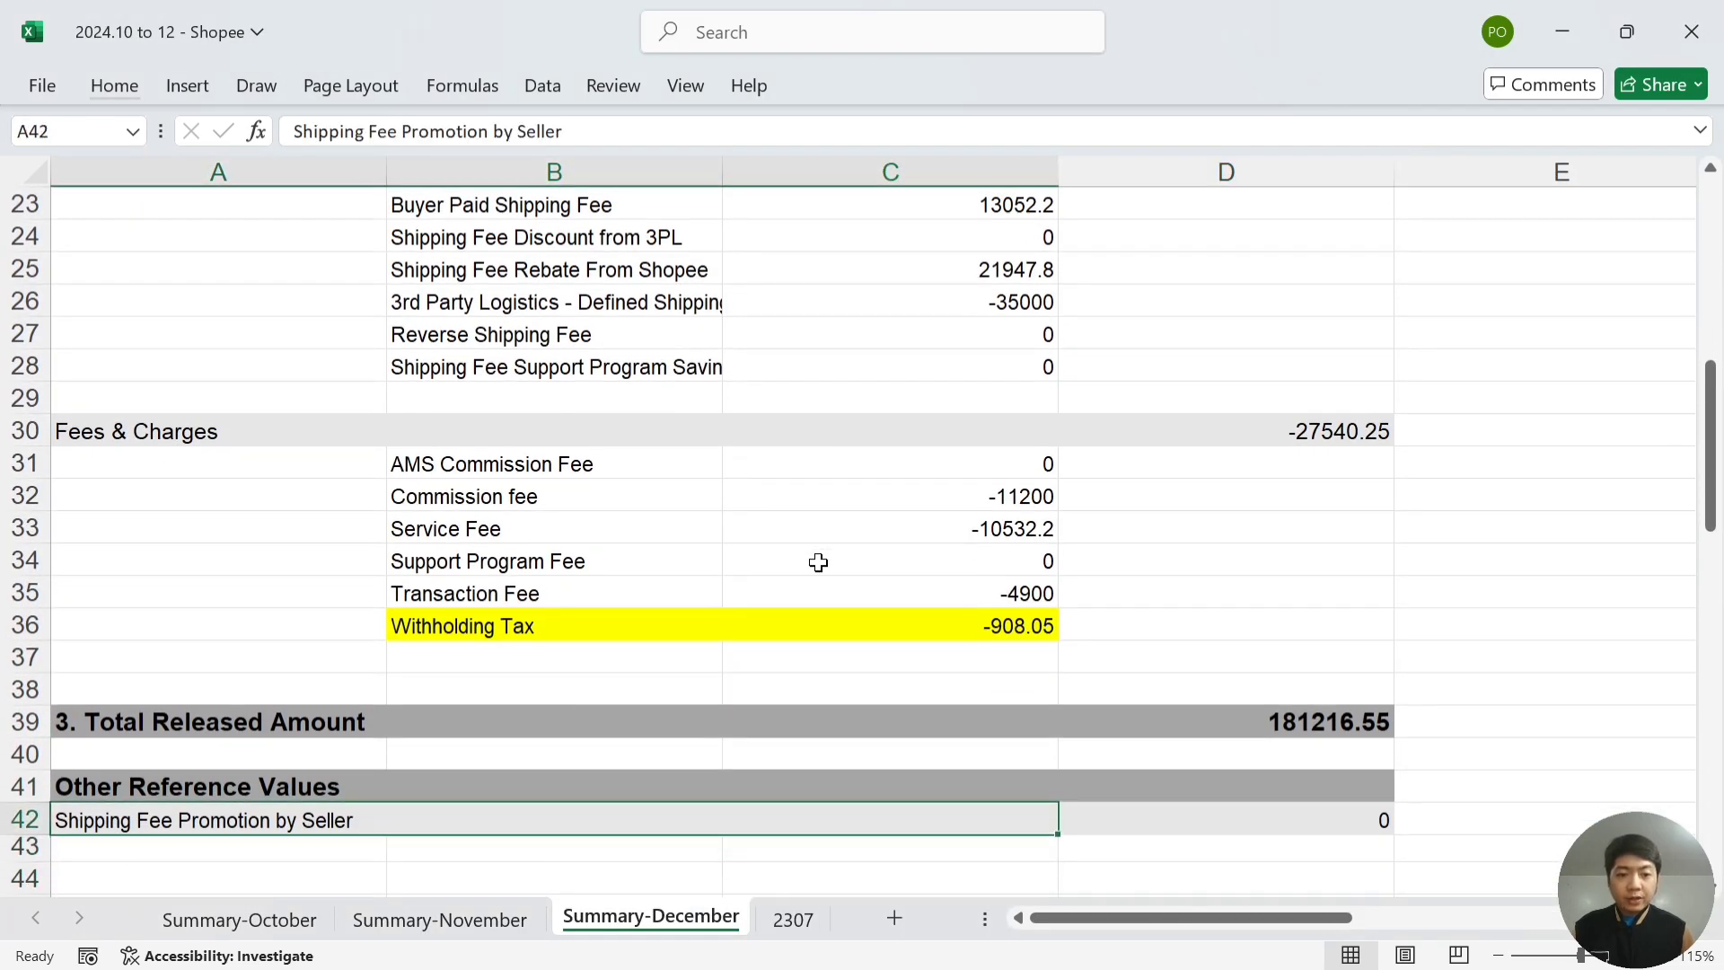
pyautogui.hotkey('alt', 'Tab')
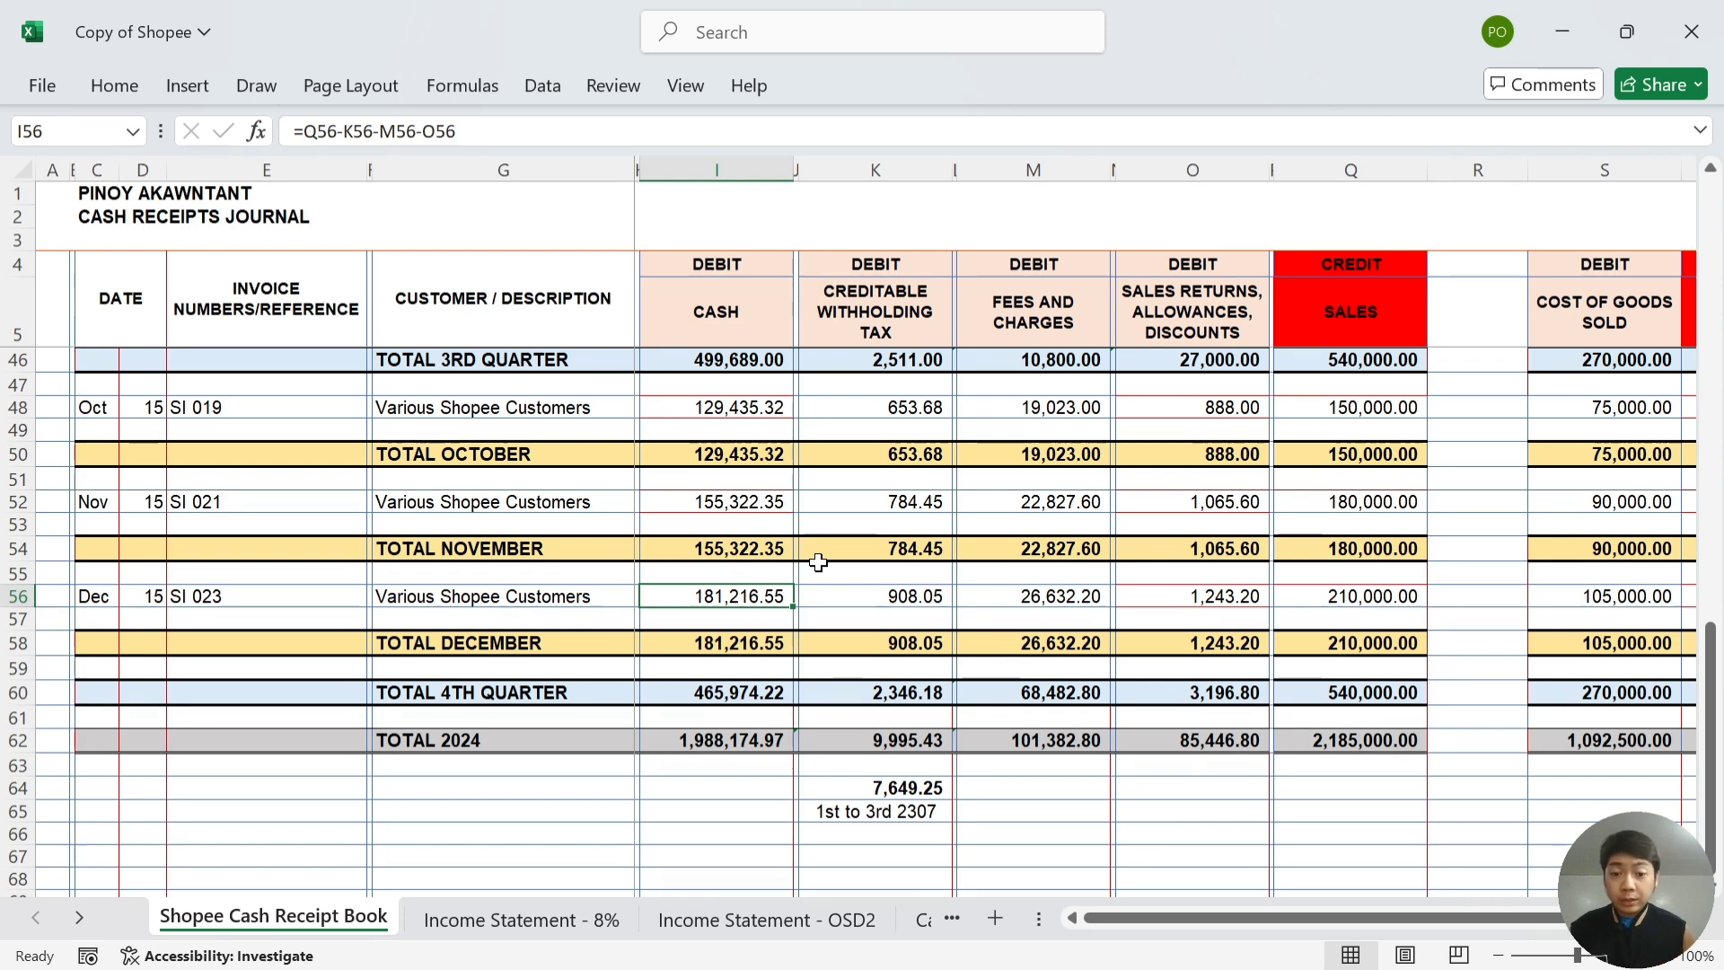
# - Select K50, K54 and K58 to confirm 653.68 + 784.45 + 908.05 equals 2,346.18
pyautogui.press('Right')
pyautogui.press('Right')
pyautogui.press('Down')
pyautogui.press('Down')
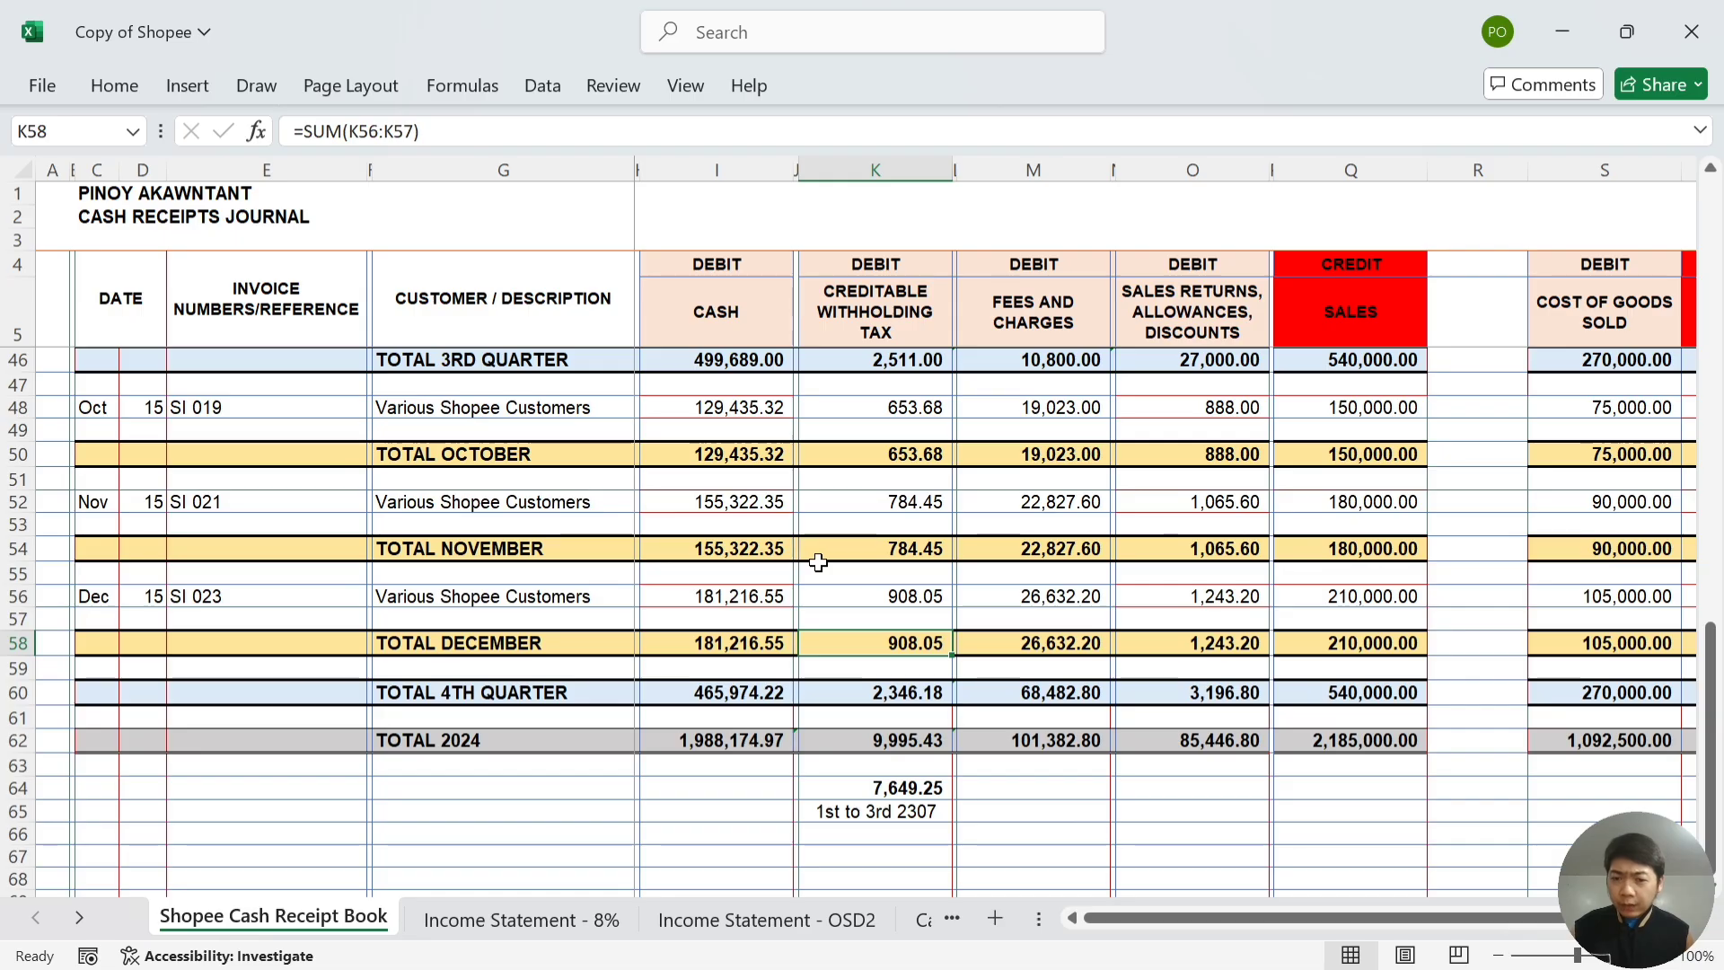
pyautogui.click(888, 690)
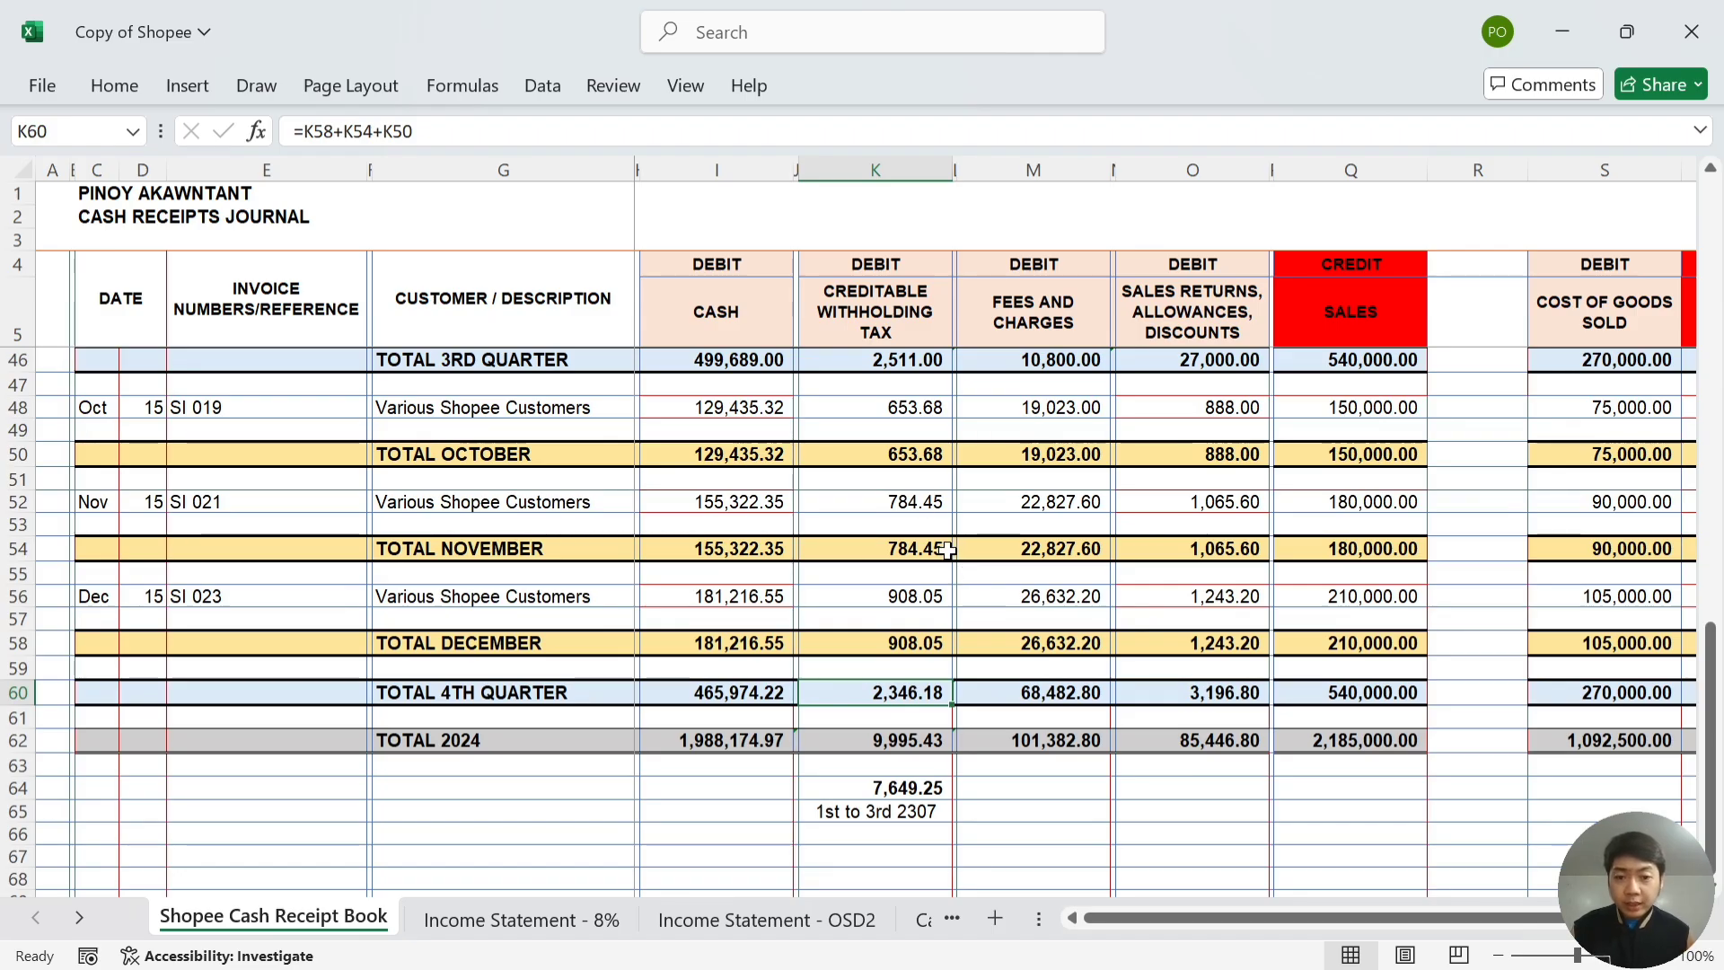
pyautogui.click(930, 455)
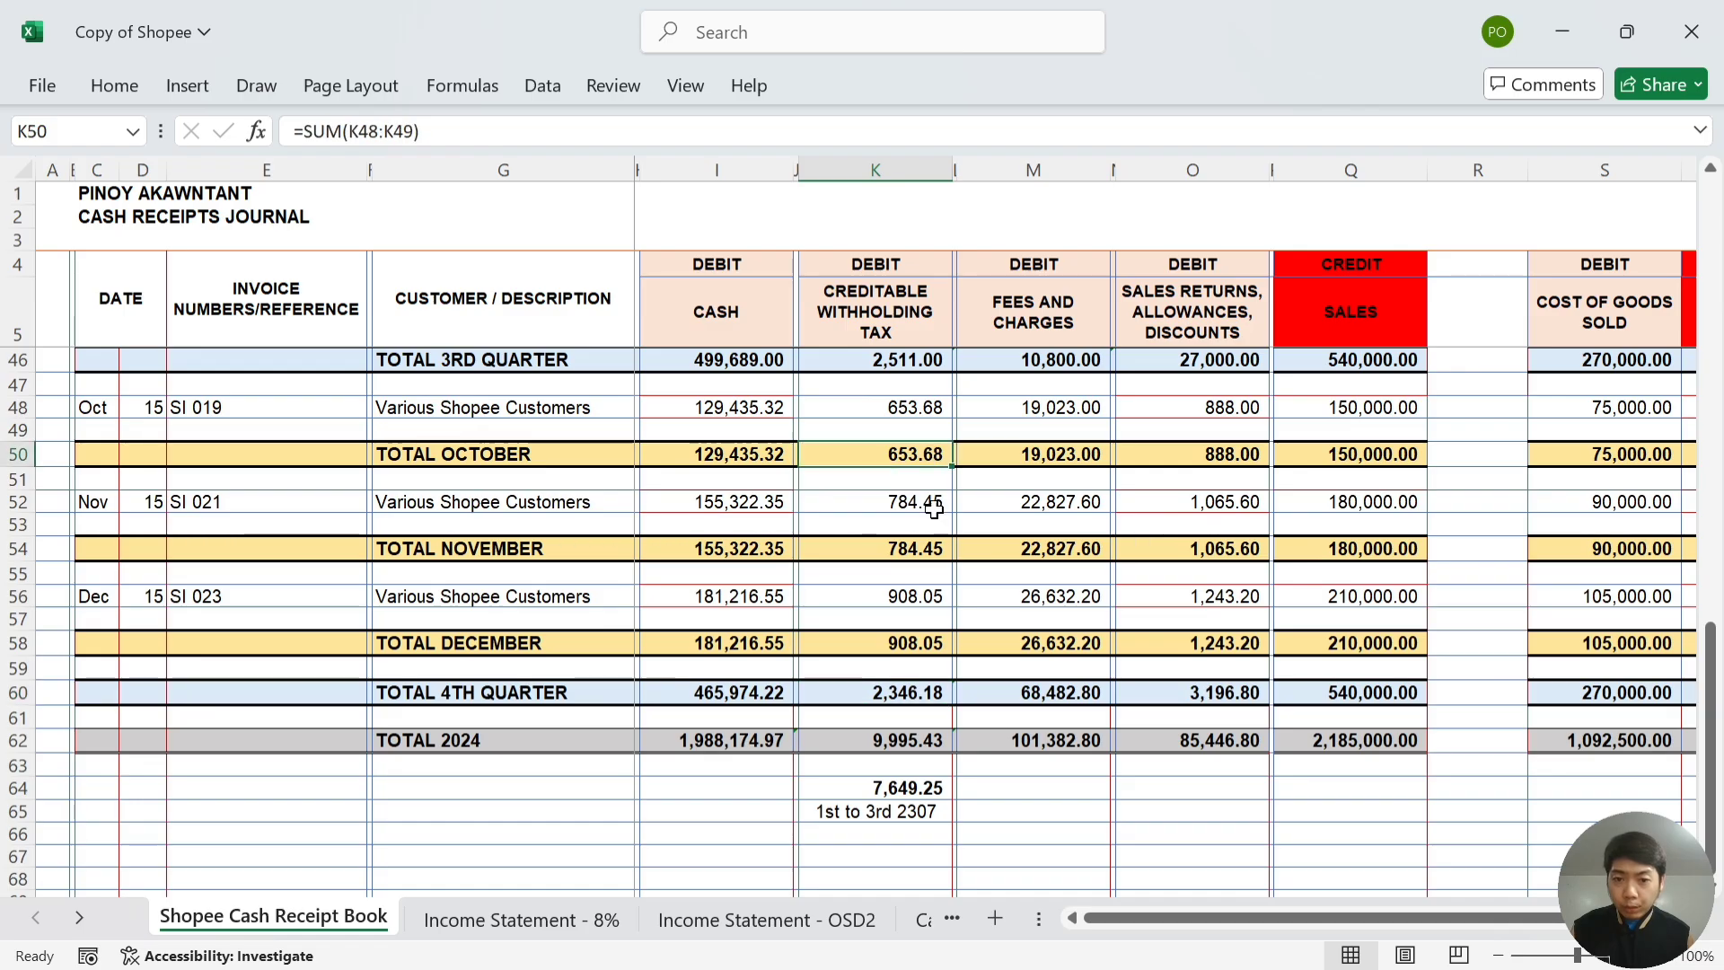
pyautogui.keyDown('ctrl'); pyautogui.click(928, 550); pyautogui.keyUp('ctrl')
pyautogui.keyDown('ctrl'); pyautogui.click(927, 644); pyautogui.keyUp('ctrl')
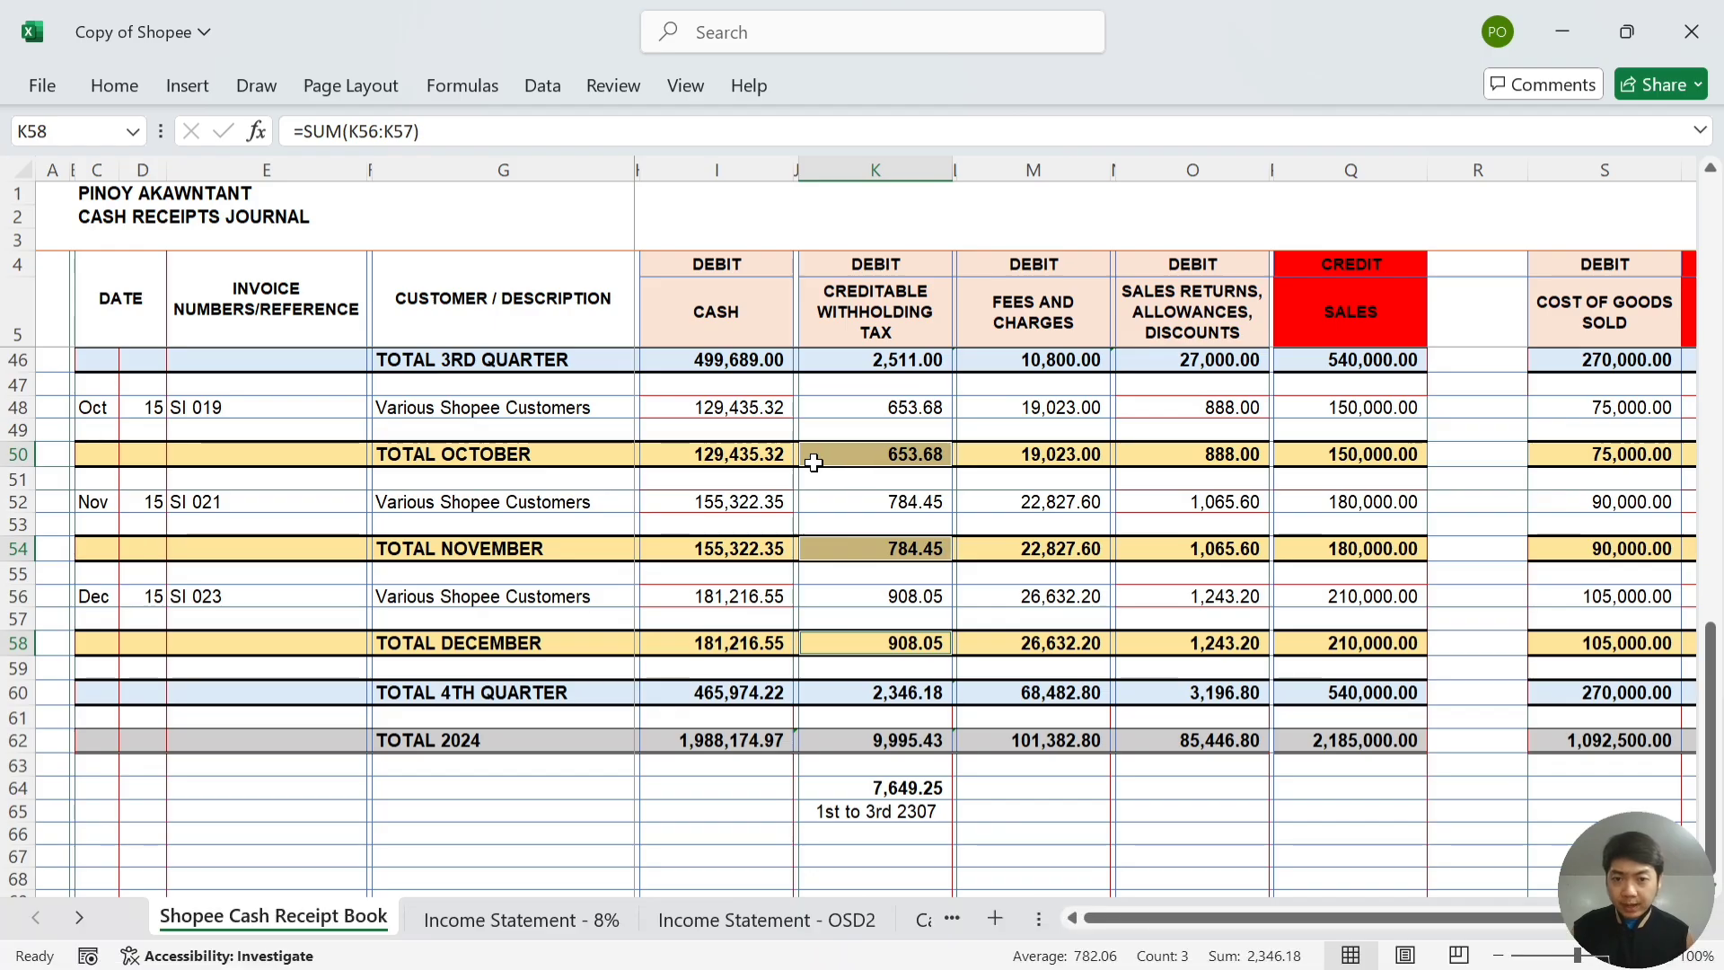
pyautogui.hotkey('alt', 'Tab')
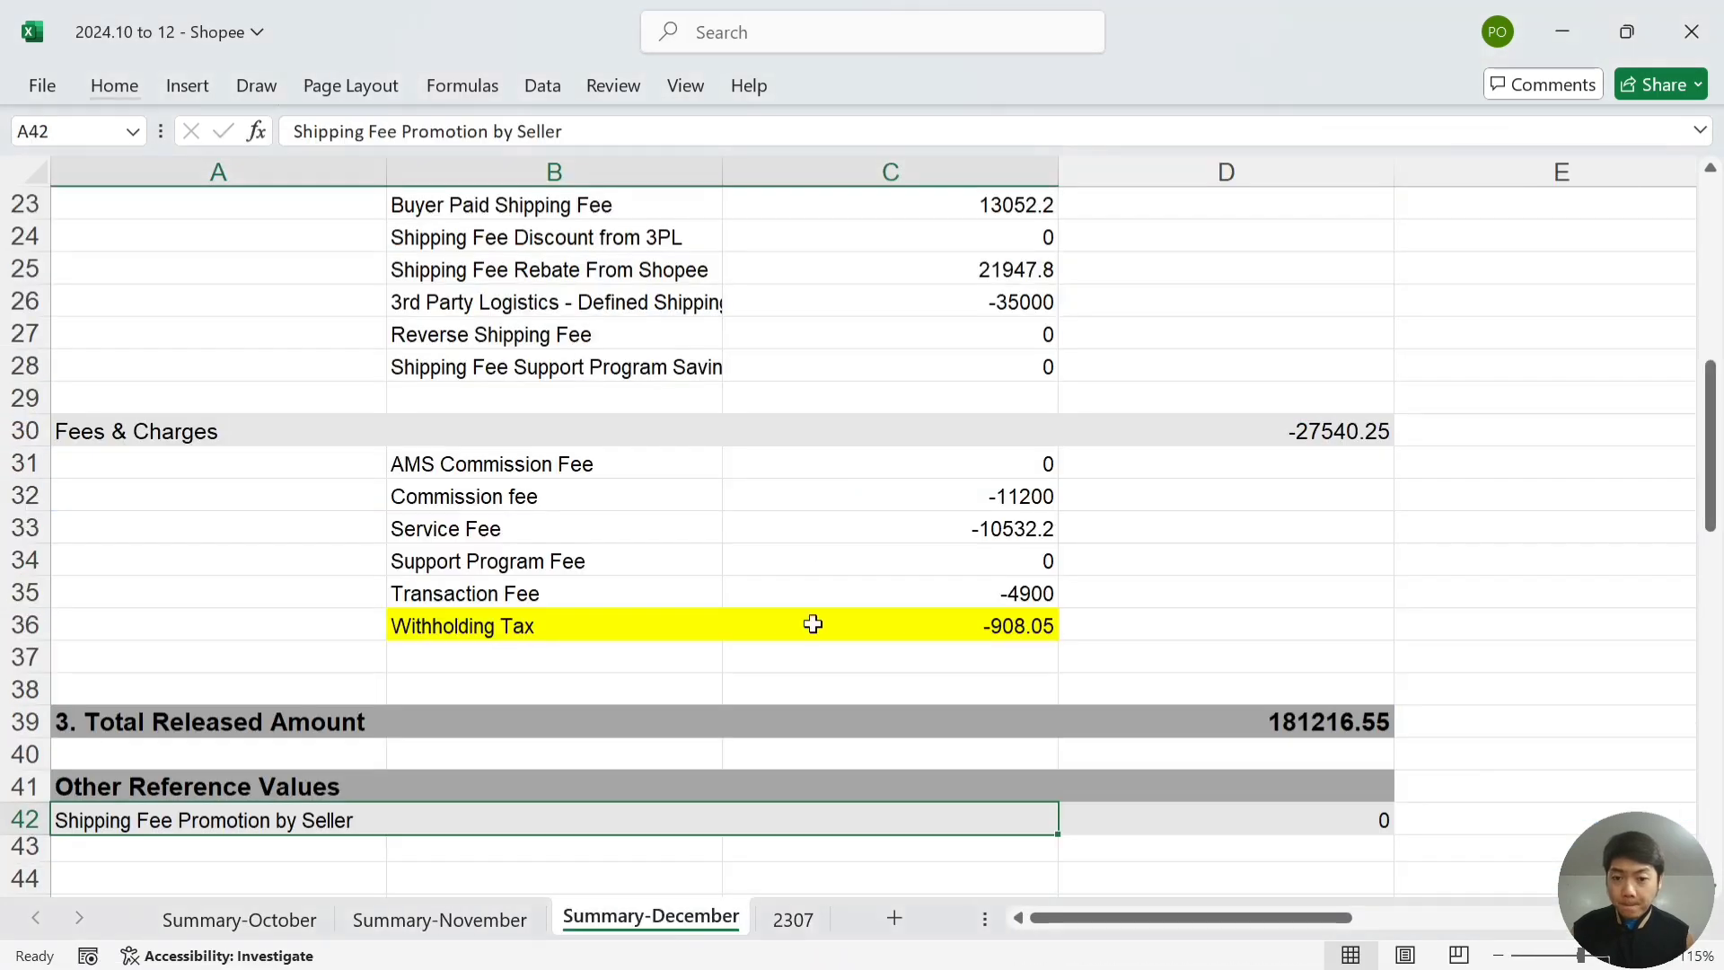
# - Scroll through the 2307 certificate sheet to check its 2346.18 quarterly tax withheld
pyautogui.click(792, 916)
pyautogui.click(1020, 382)
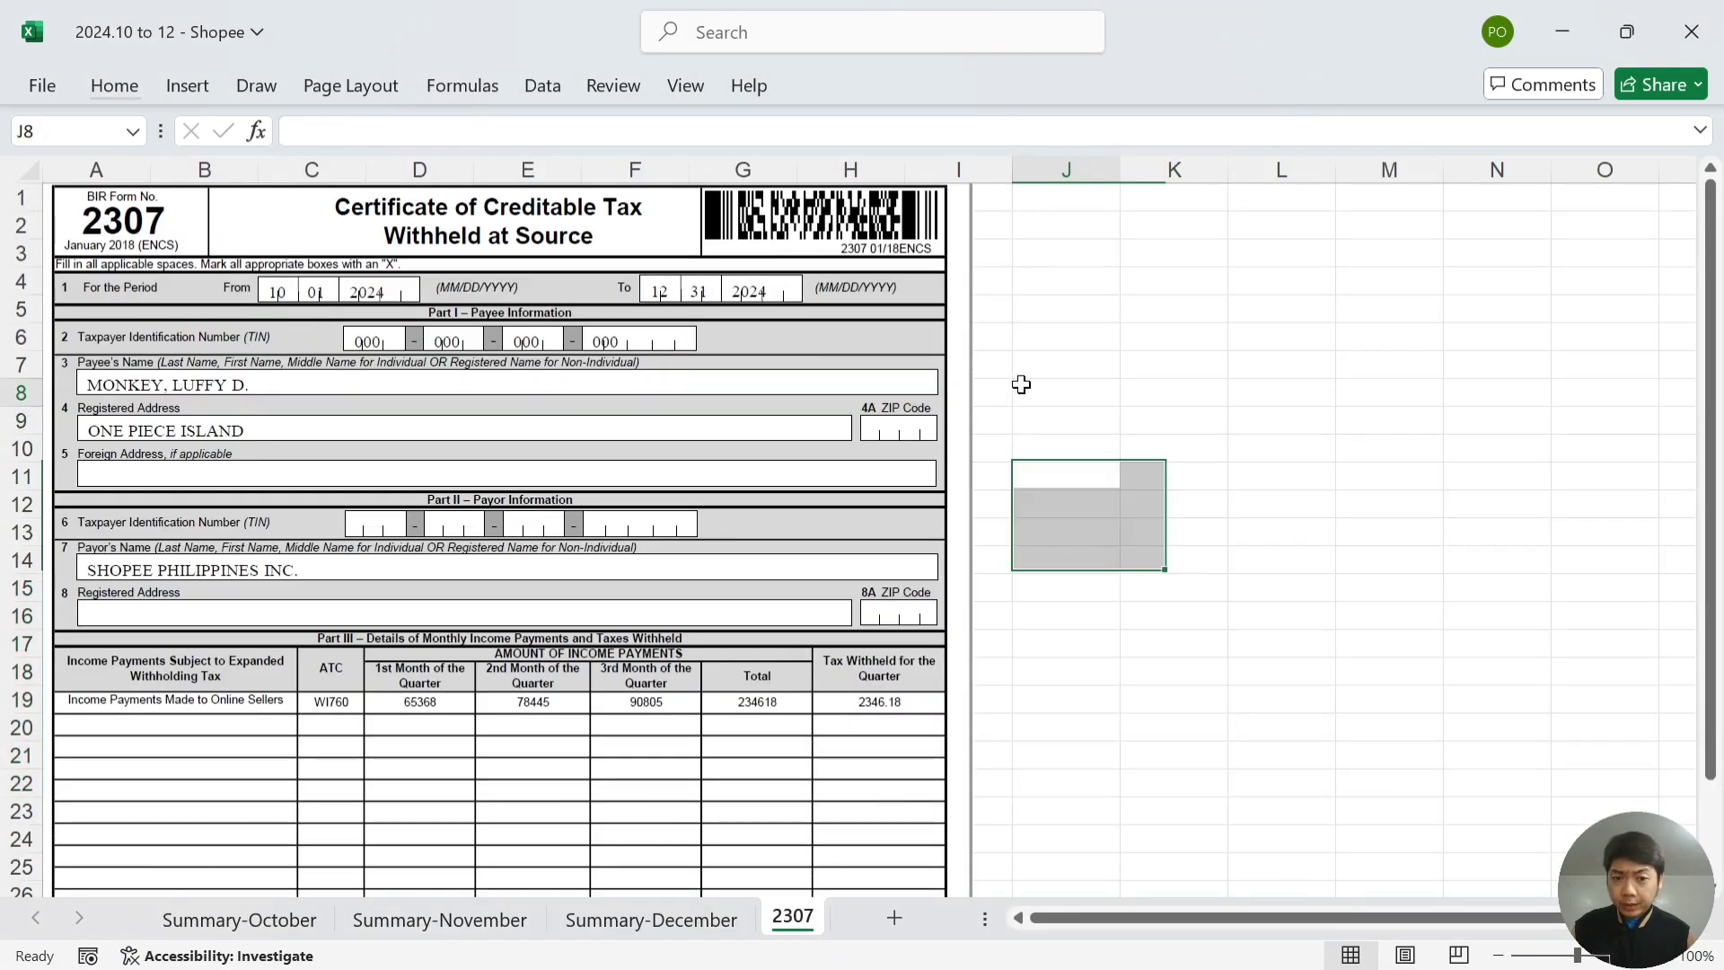
pyautogui.scroll(-2, 1021, 383)
pyautogui.scroll(2, 1020, 381)
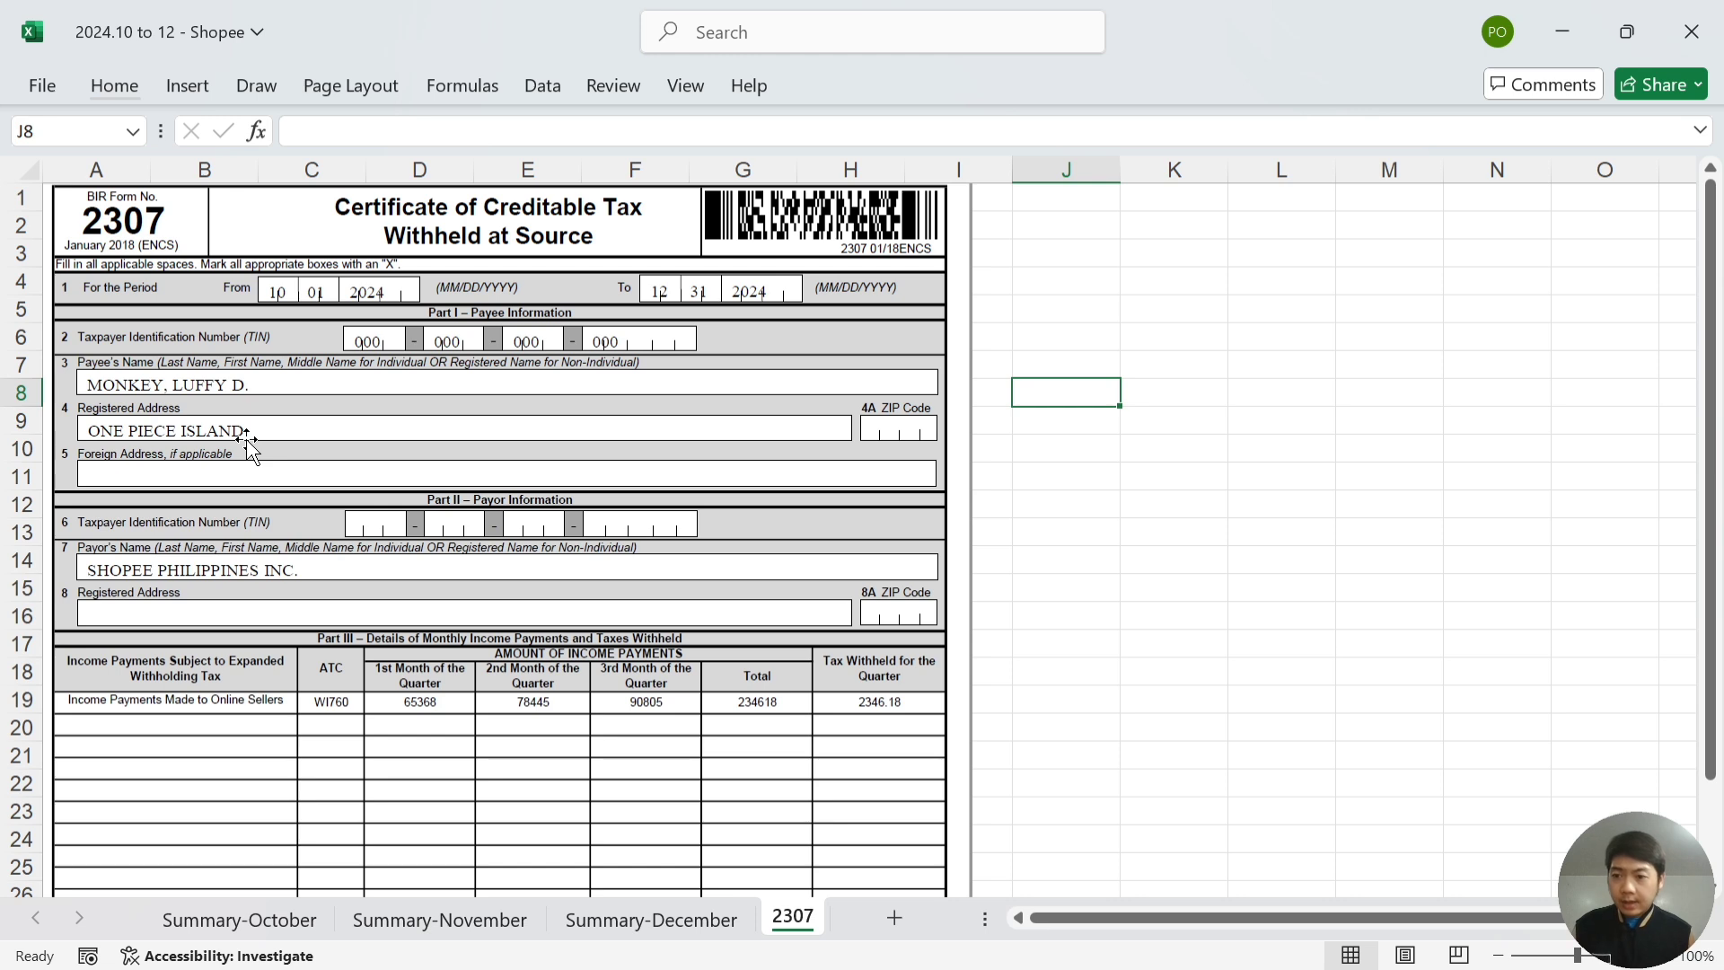
pyautogui.scroll(-2, 247, 440)
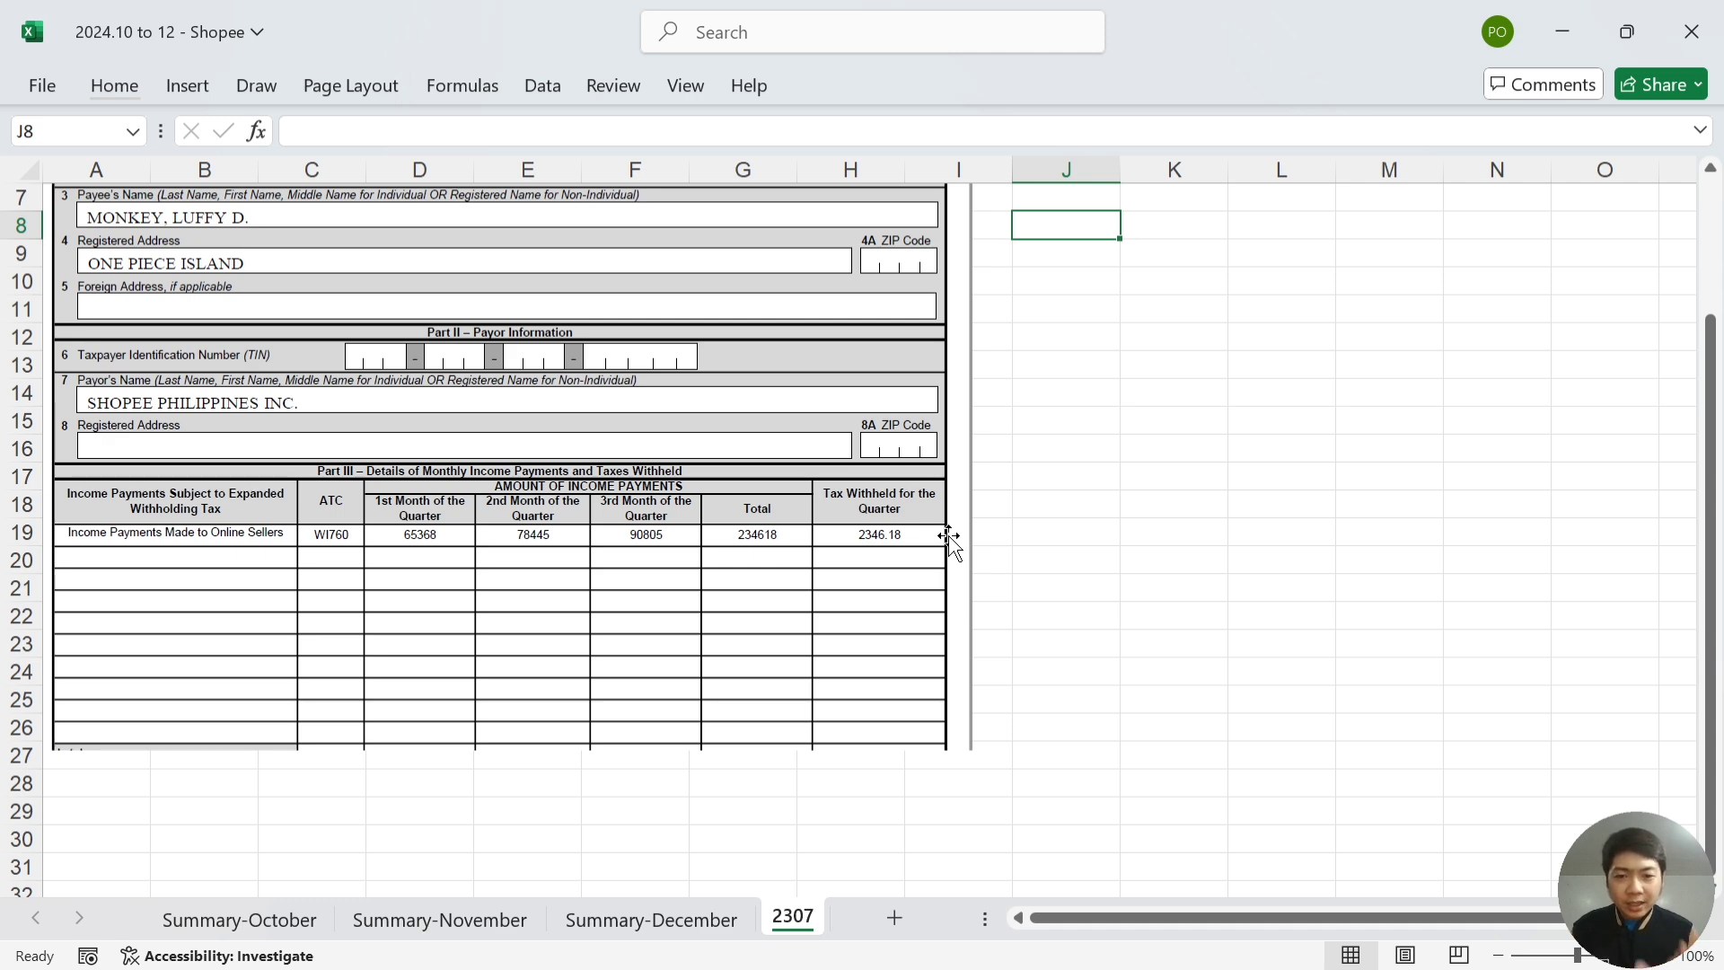
pyautogui.hotkey('alt', 'Tab')
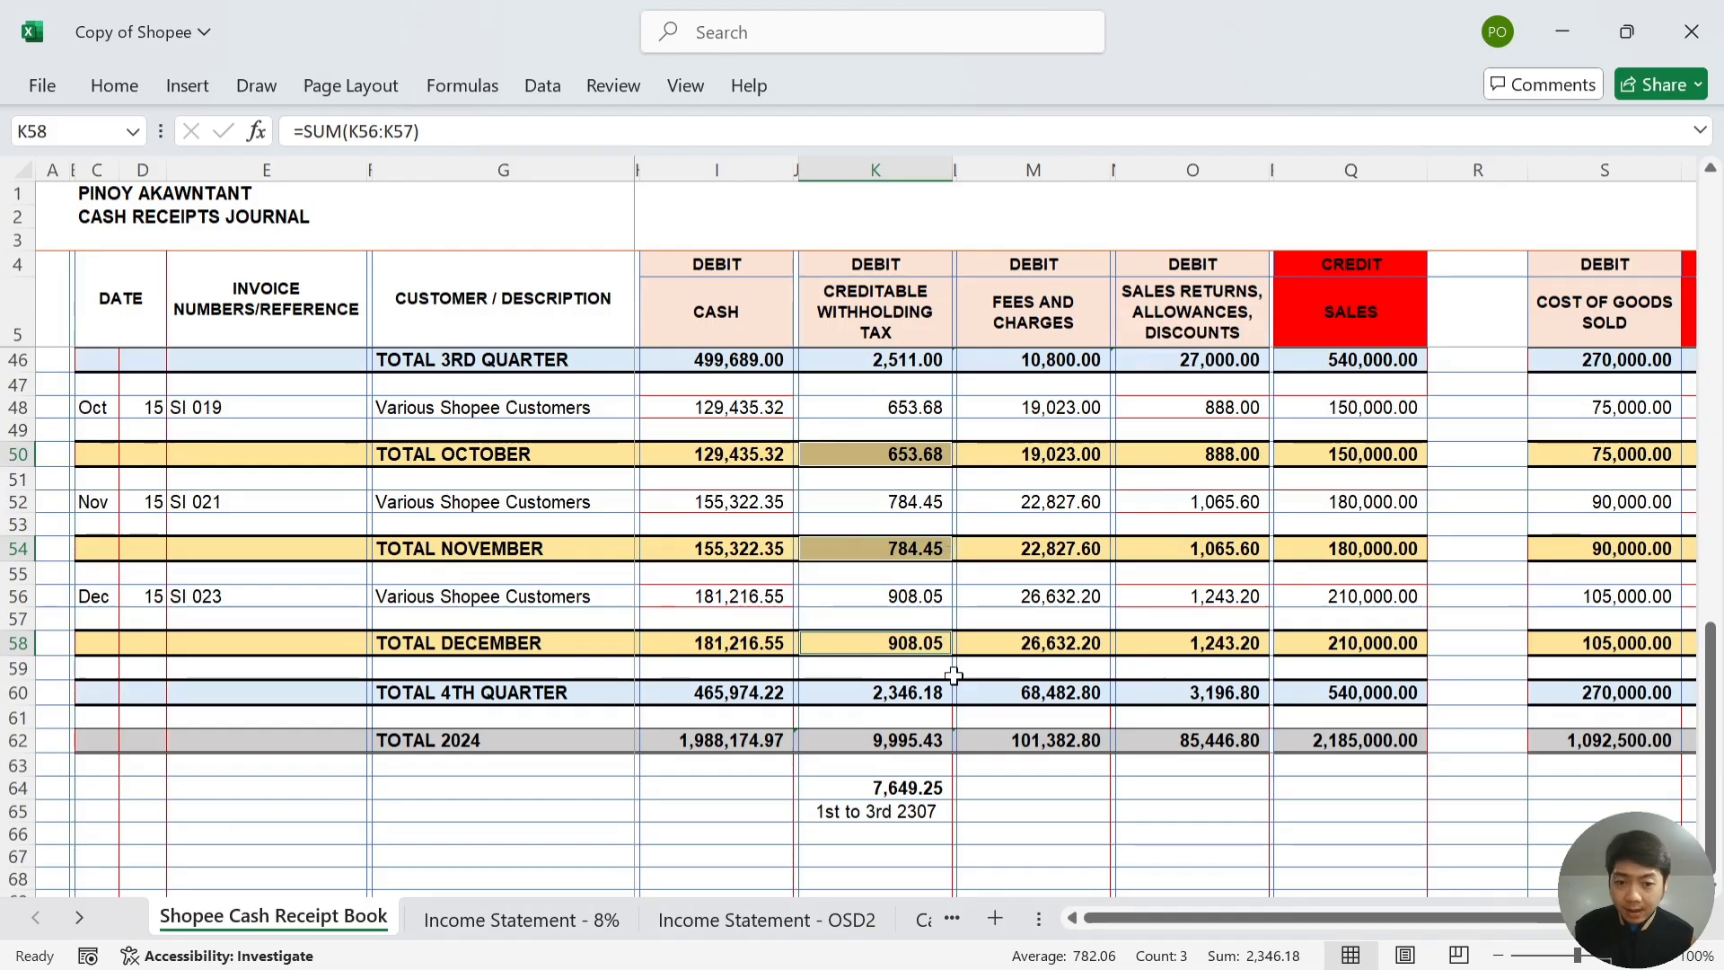
# - Check K60's =K58+K54+K50 withholding total, then view the Income Statement - 8% sheet
pyautogui.click(940, 701)
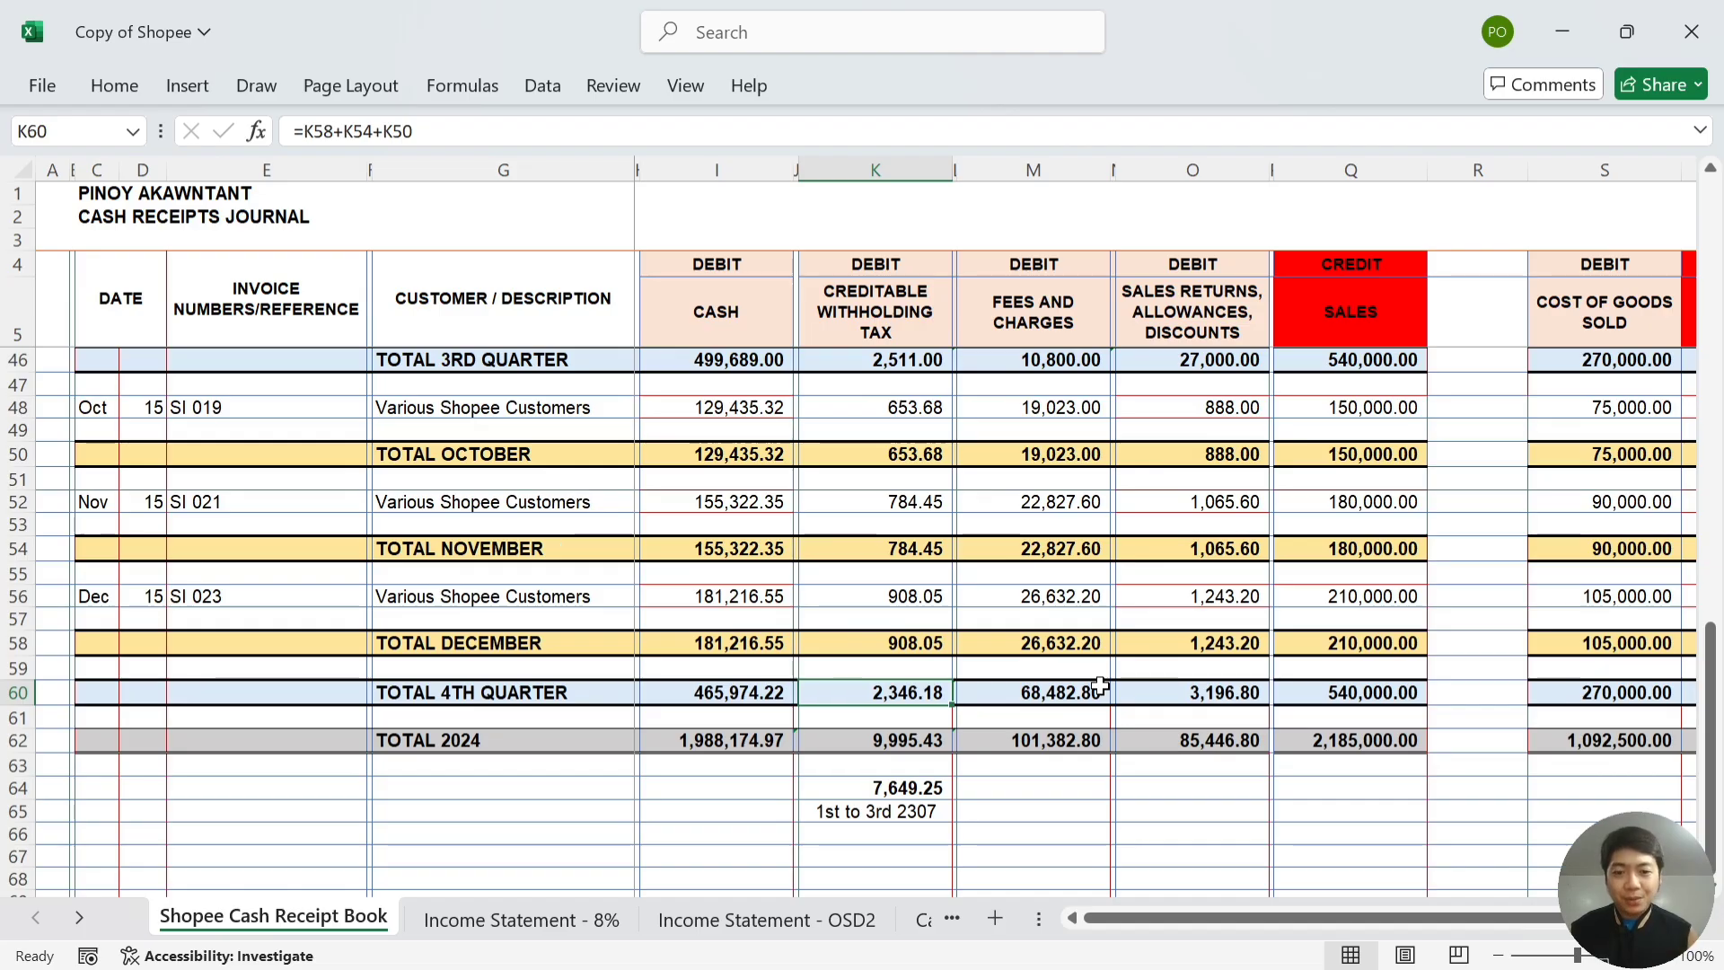
pyautogui.click(572, 915)
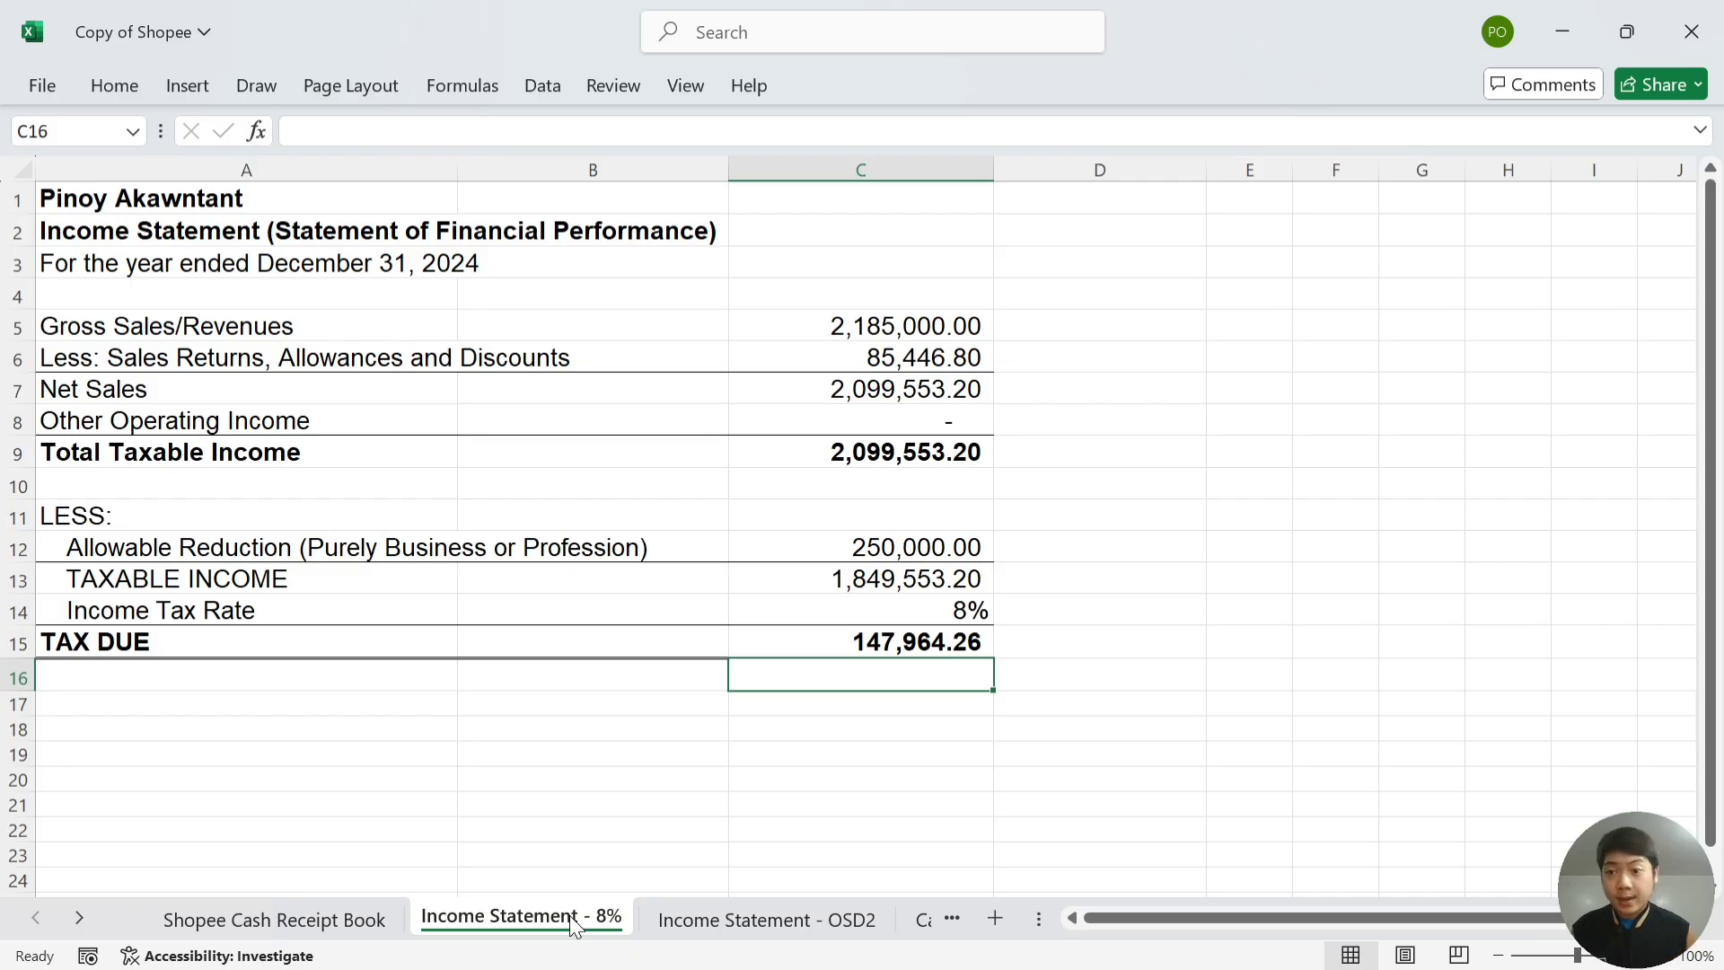
pyautogui.press('Up')
pyautogui.press('Up')
pyautogui.press('Up')
pyautogui.press('Up')
pyautogui.press('Up')
pyautogui.press('Up')
pyautogui.press('Left')
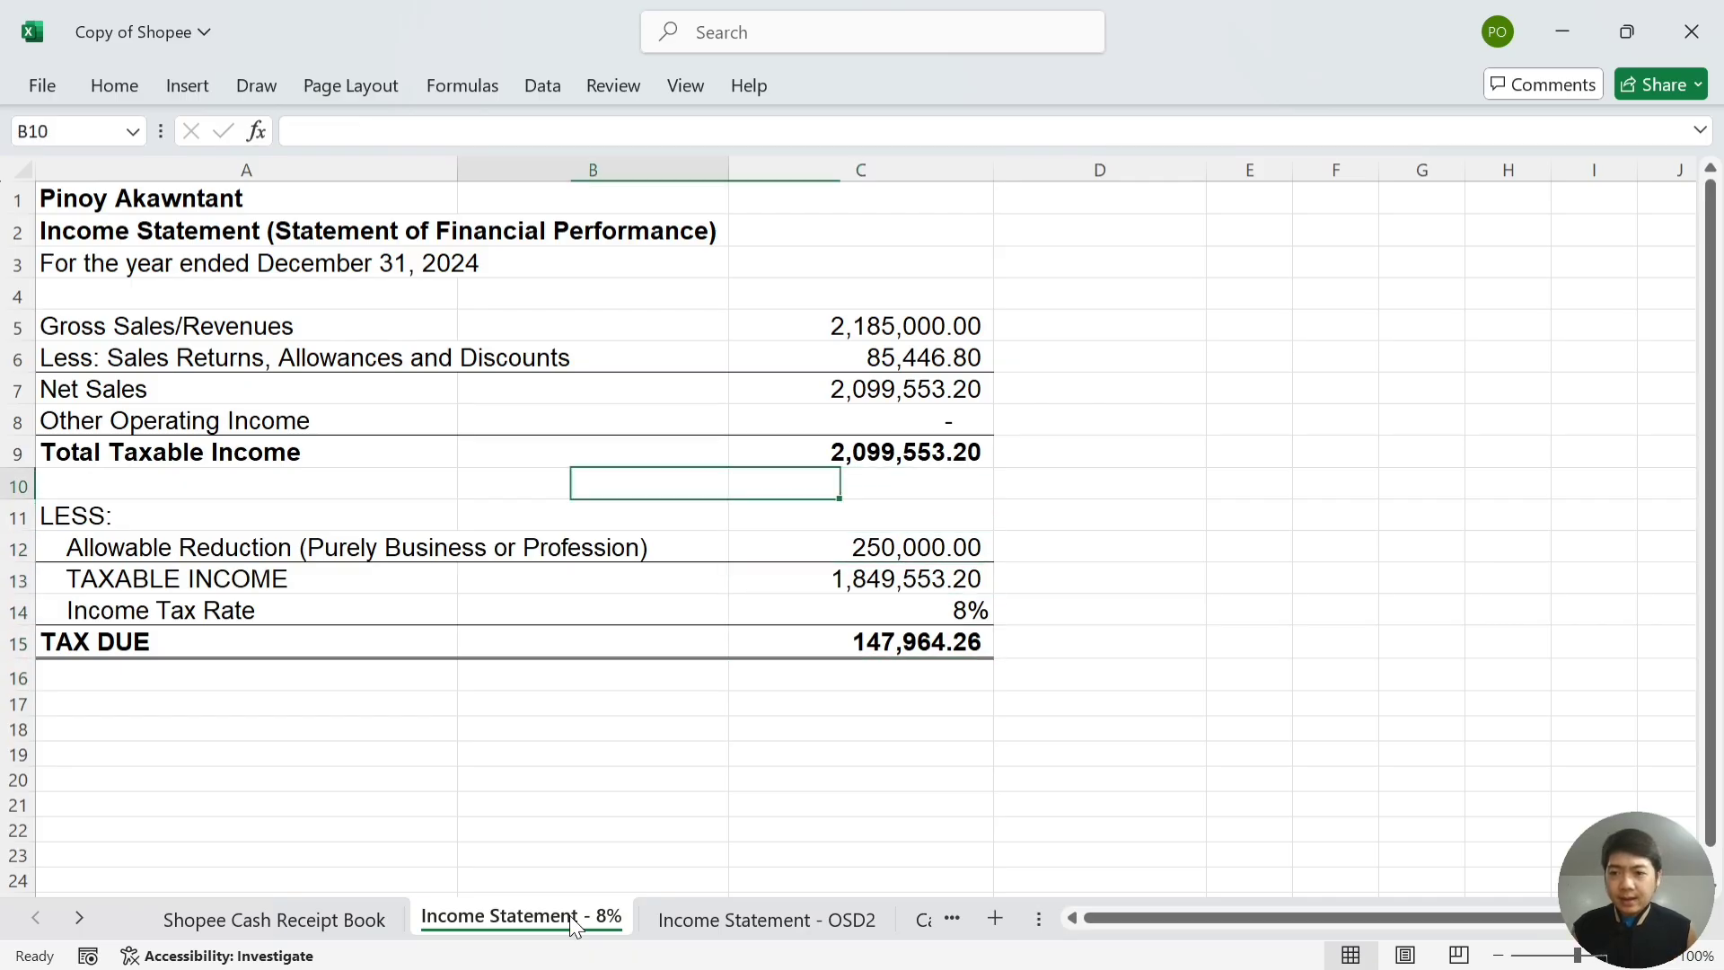
pyautogui.press('Left')
pyautogui.press('Up')
pyautogui.press('Up')
pyautogui.press('Up')
pyautogui.press('Up')
pyautogui.press('Up')
pyautogui.press('Up')
pyautogui.press('Right')
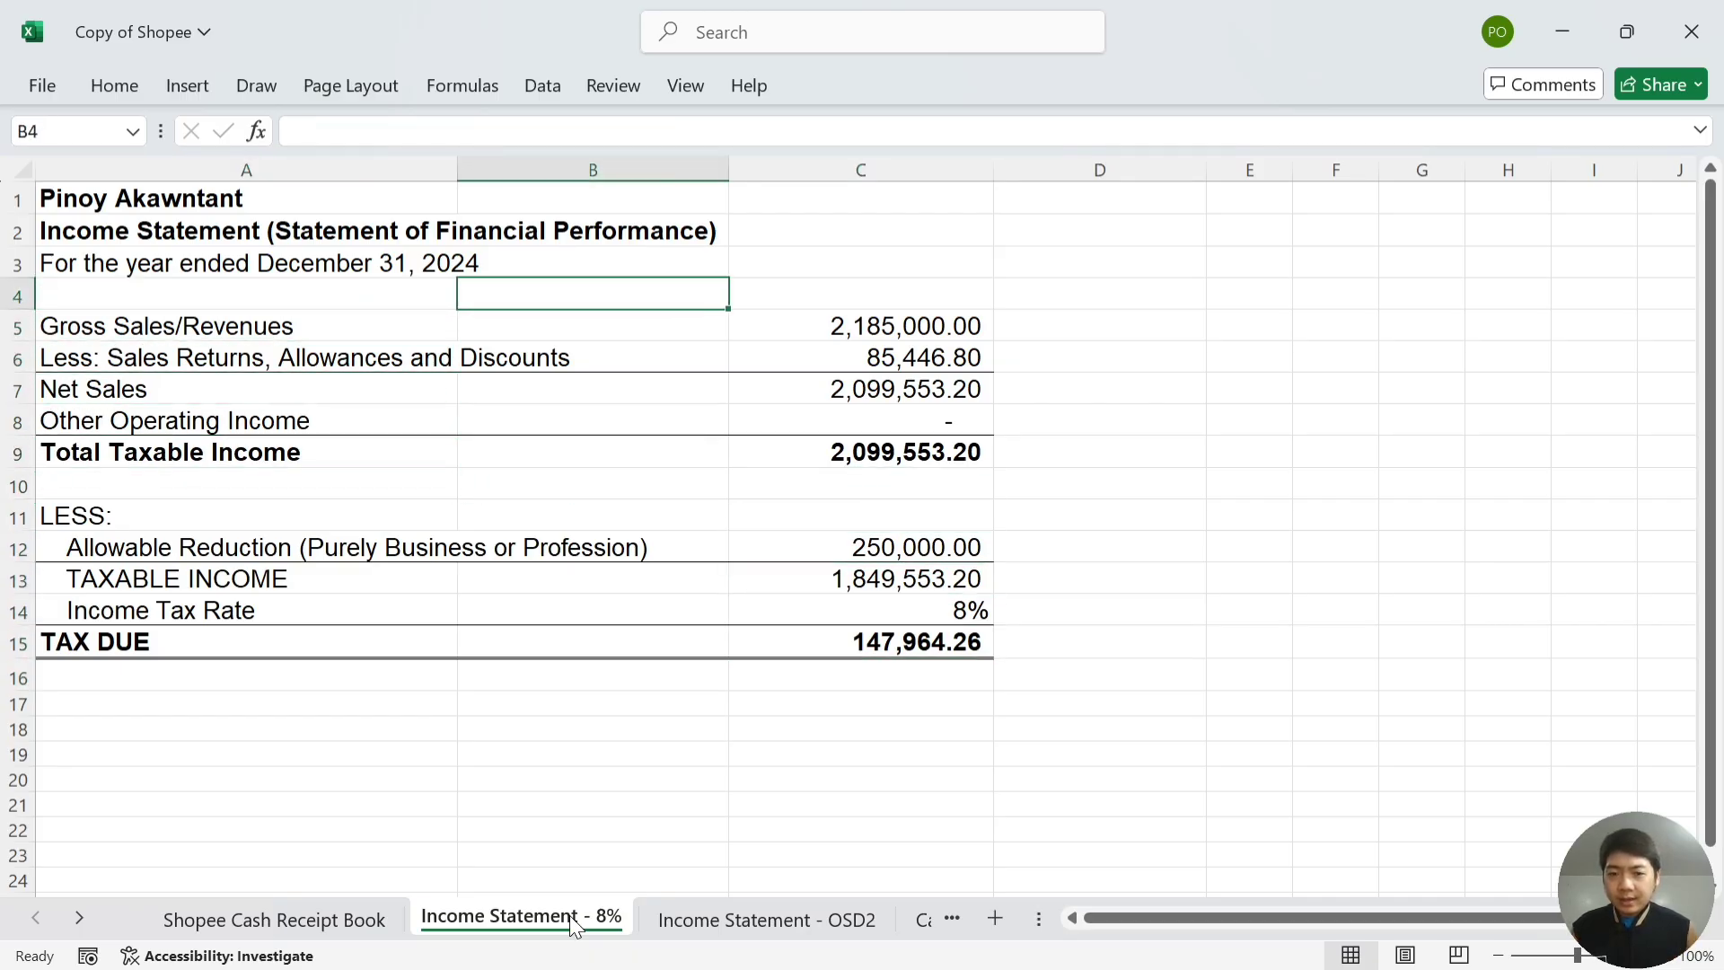
pyautogui.press('Down')
pyautogui.press('Right')
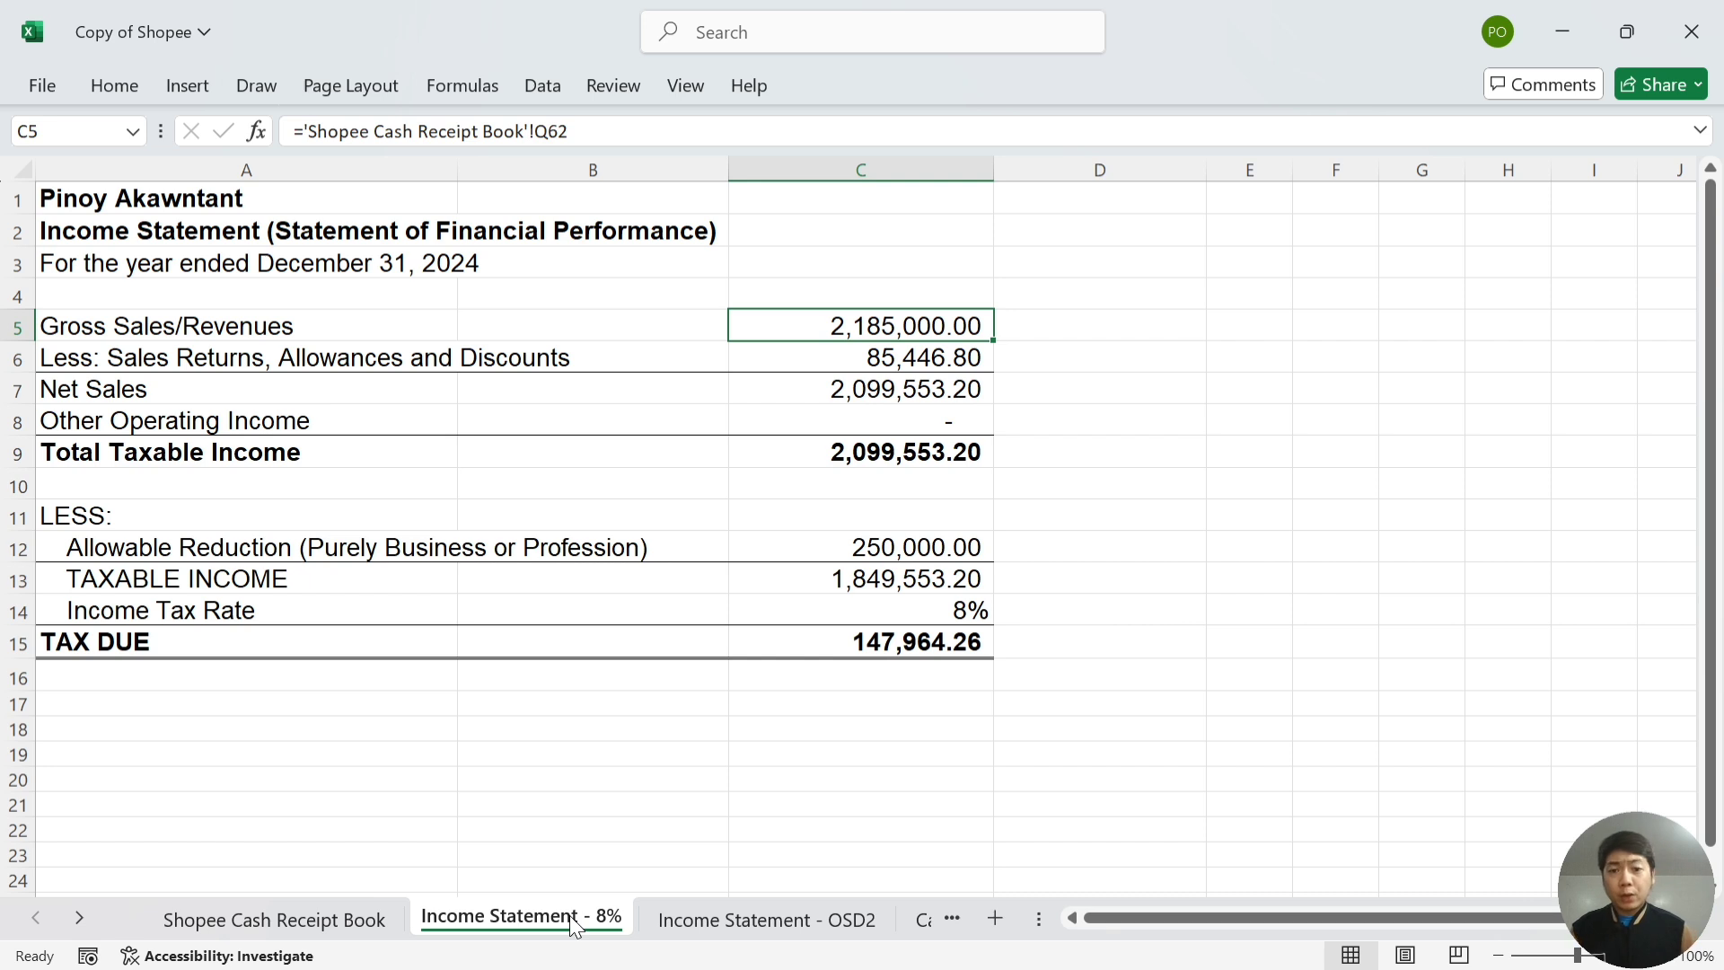
pyautogui.press('Down')
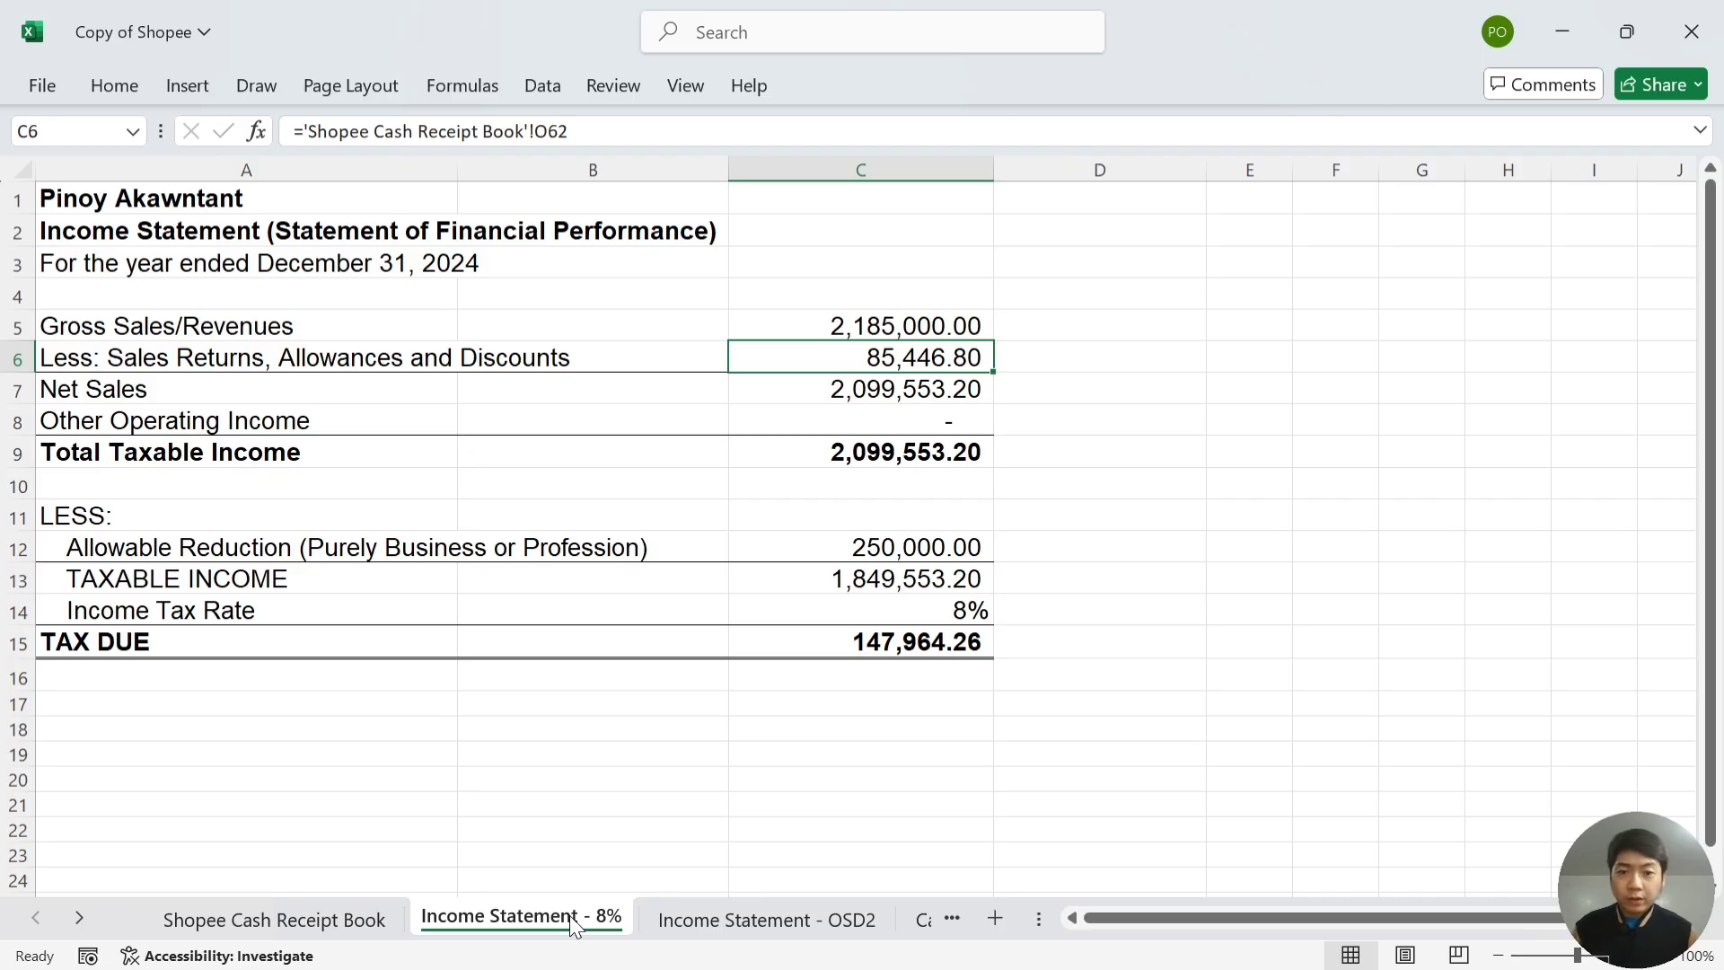
pyautogui.press('Down')
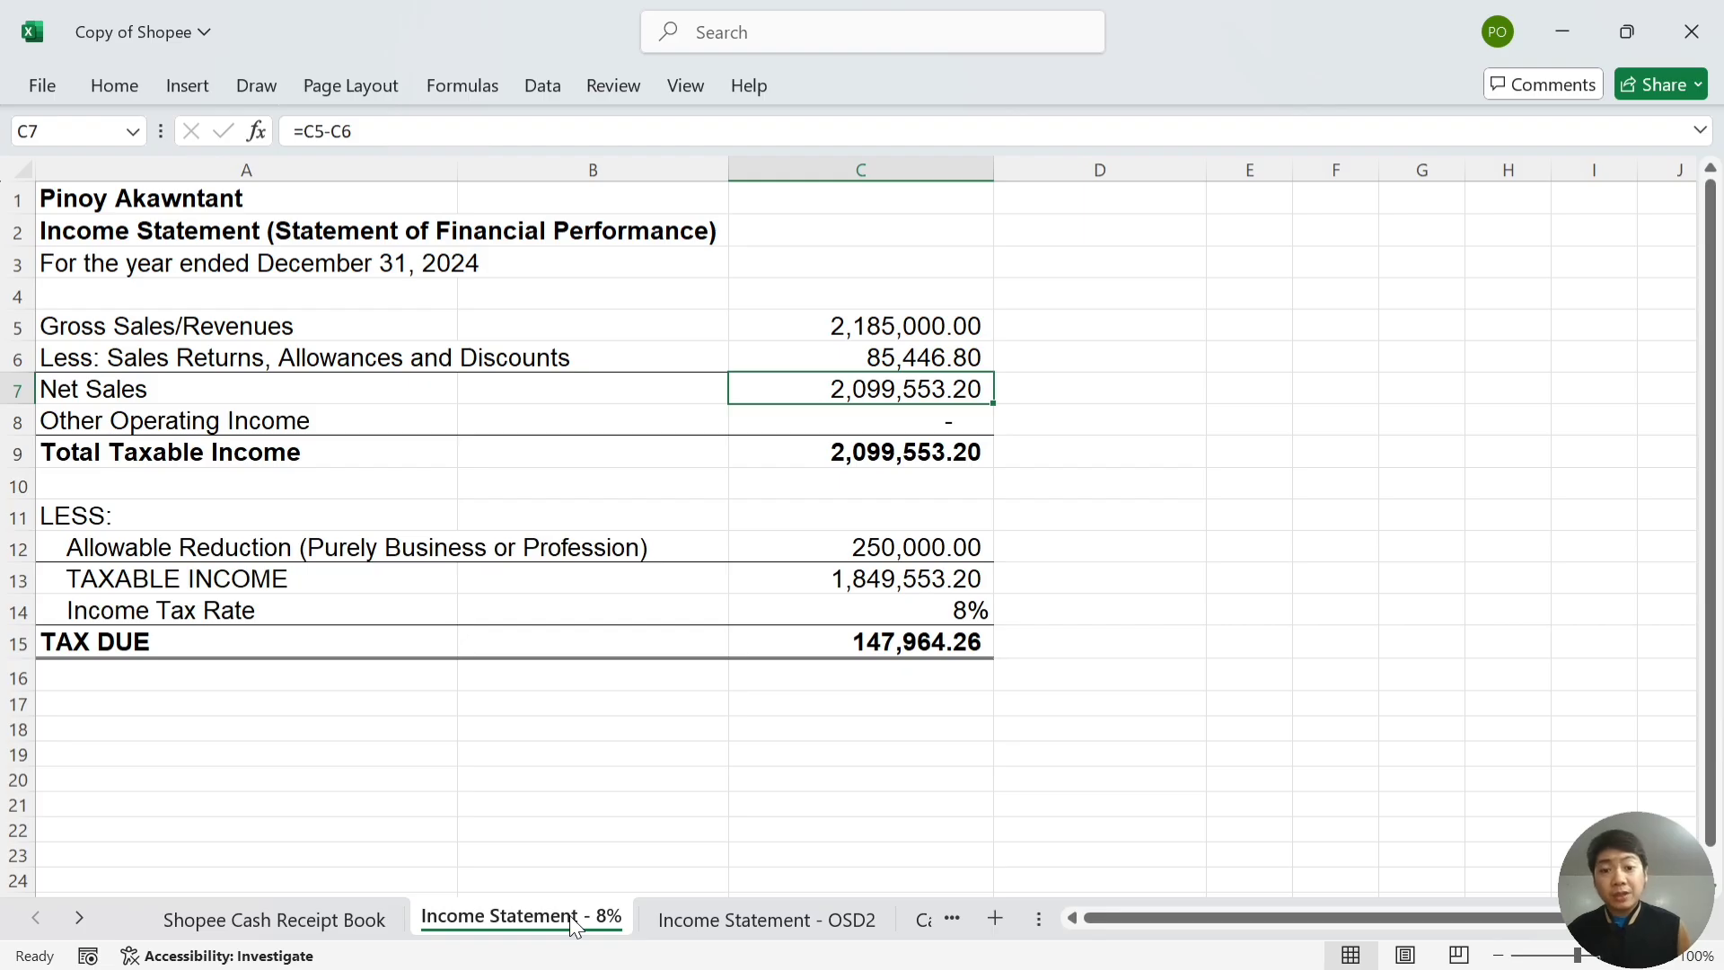
pyautogui.press('Down')
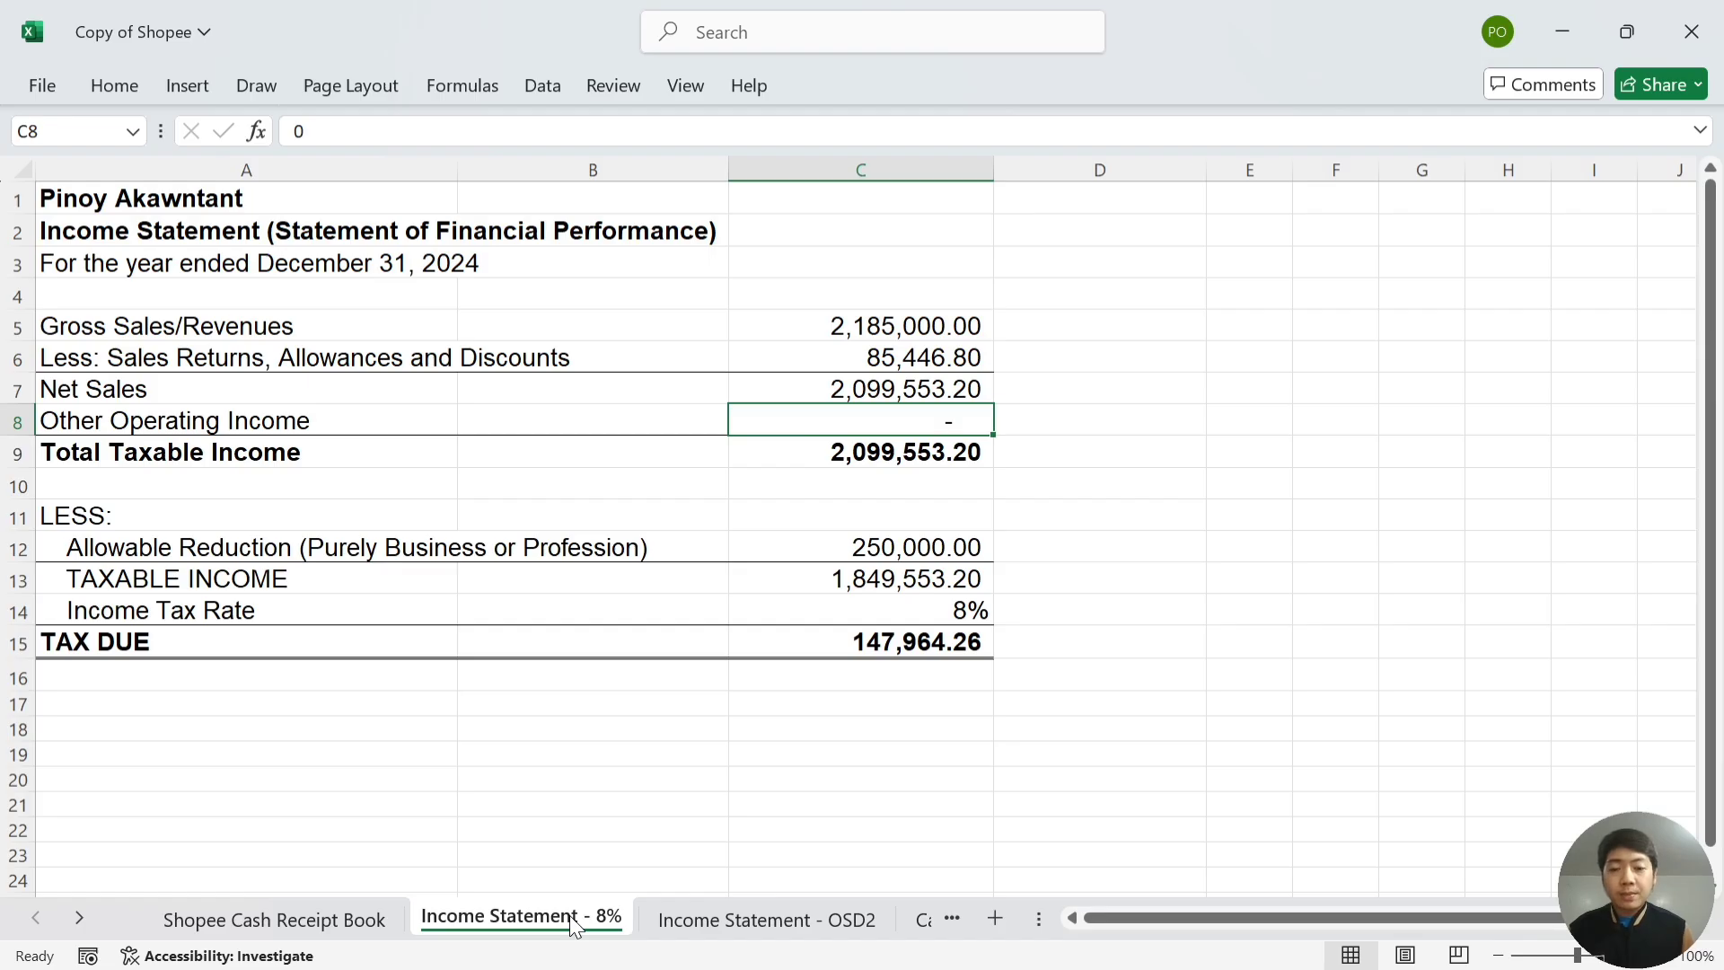
pyautogui.press('Down')
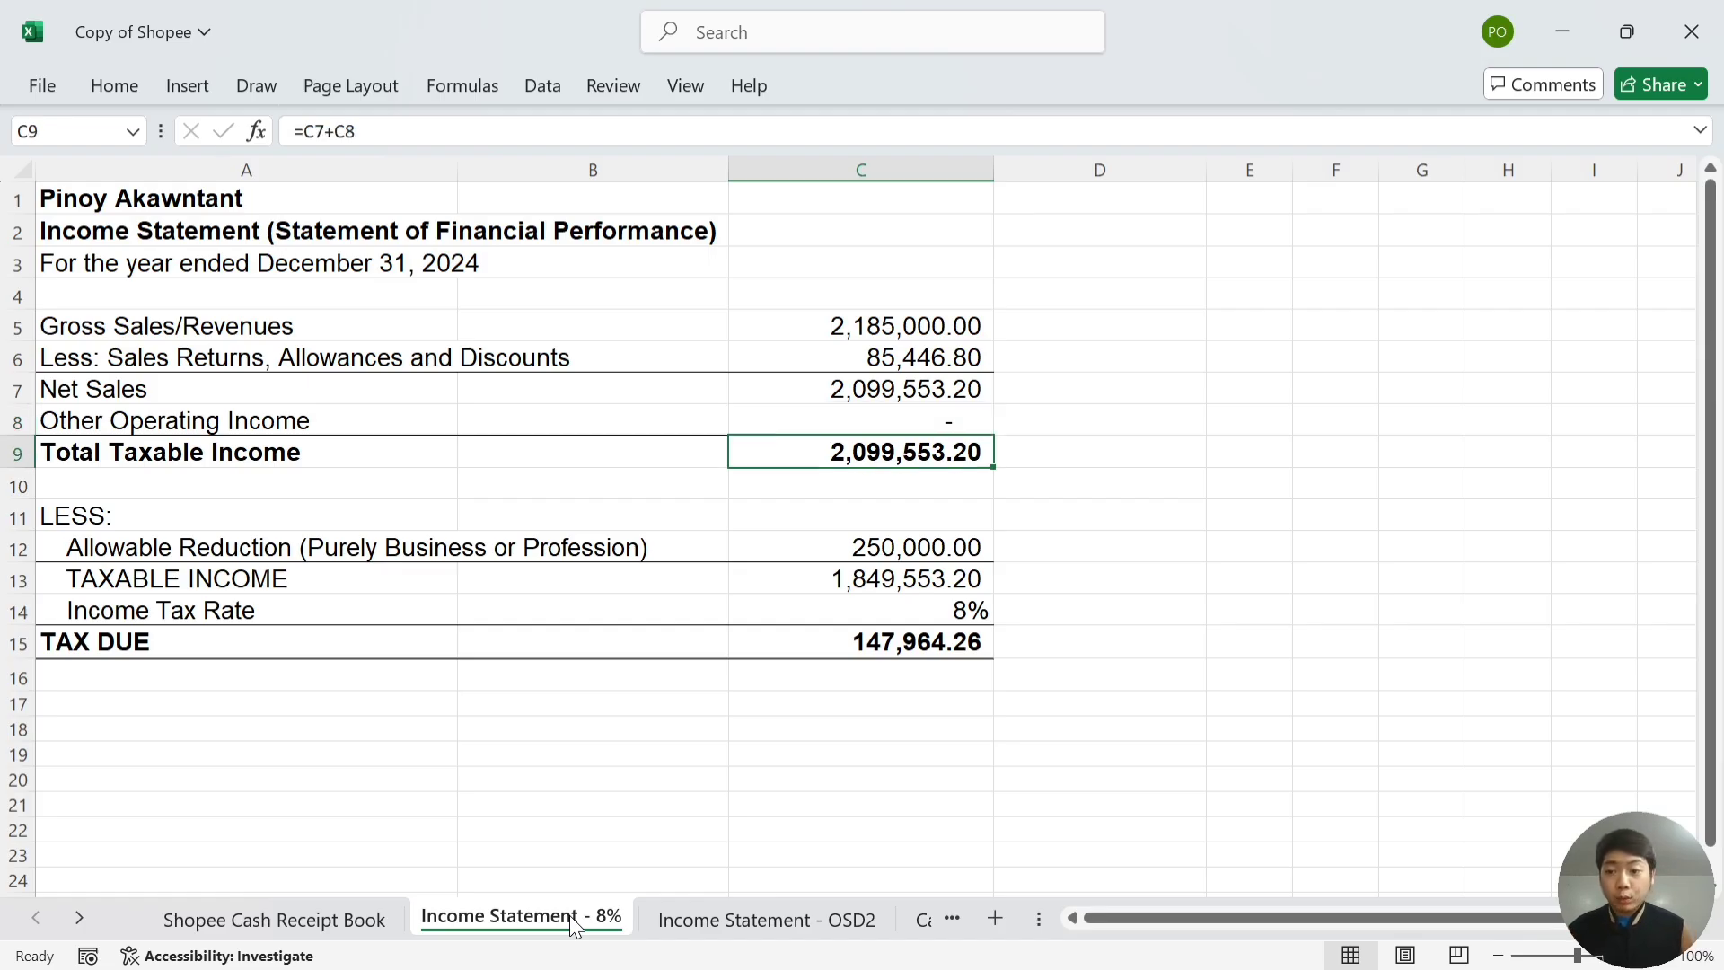
pyautogui.press('Down')
pyautogui.press('Down')
pyautogui.press('Down')
pyautogui.press('Left')
pyautogui.press('Left')
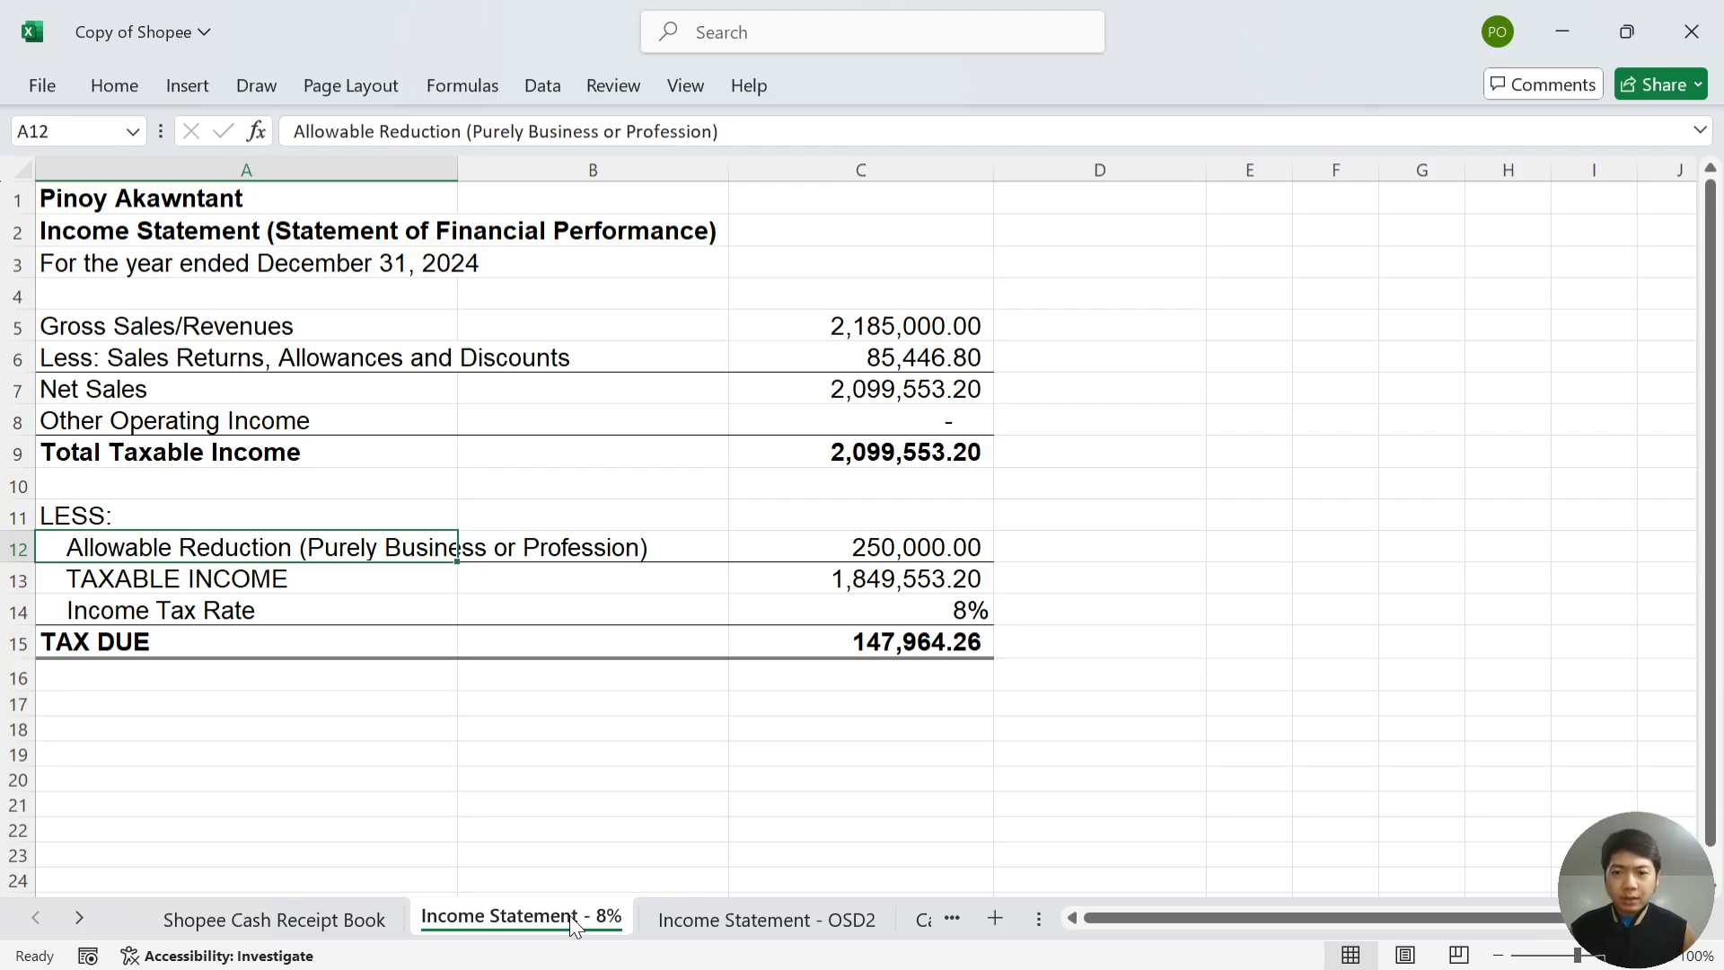
pyautogui.press('Right')
pyautogui.press('Right')
pyautogui.press('Right')
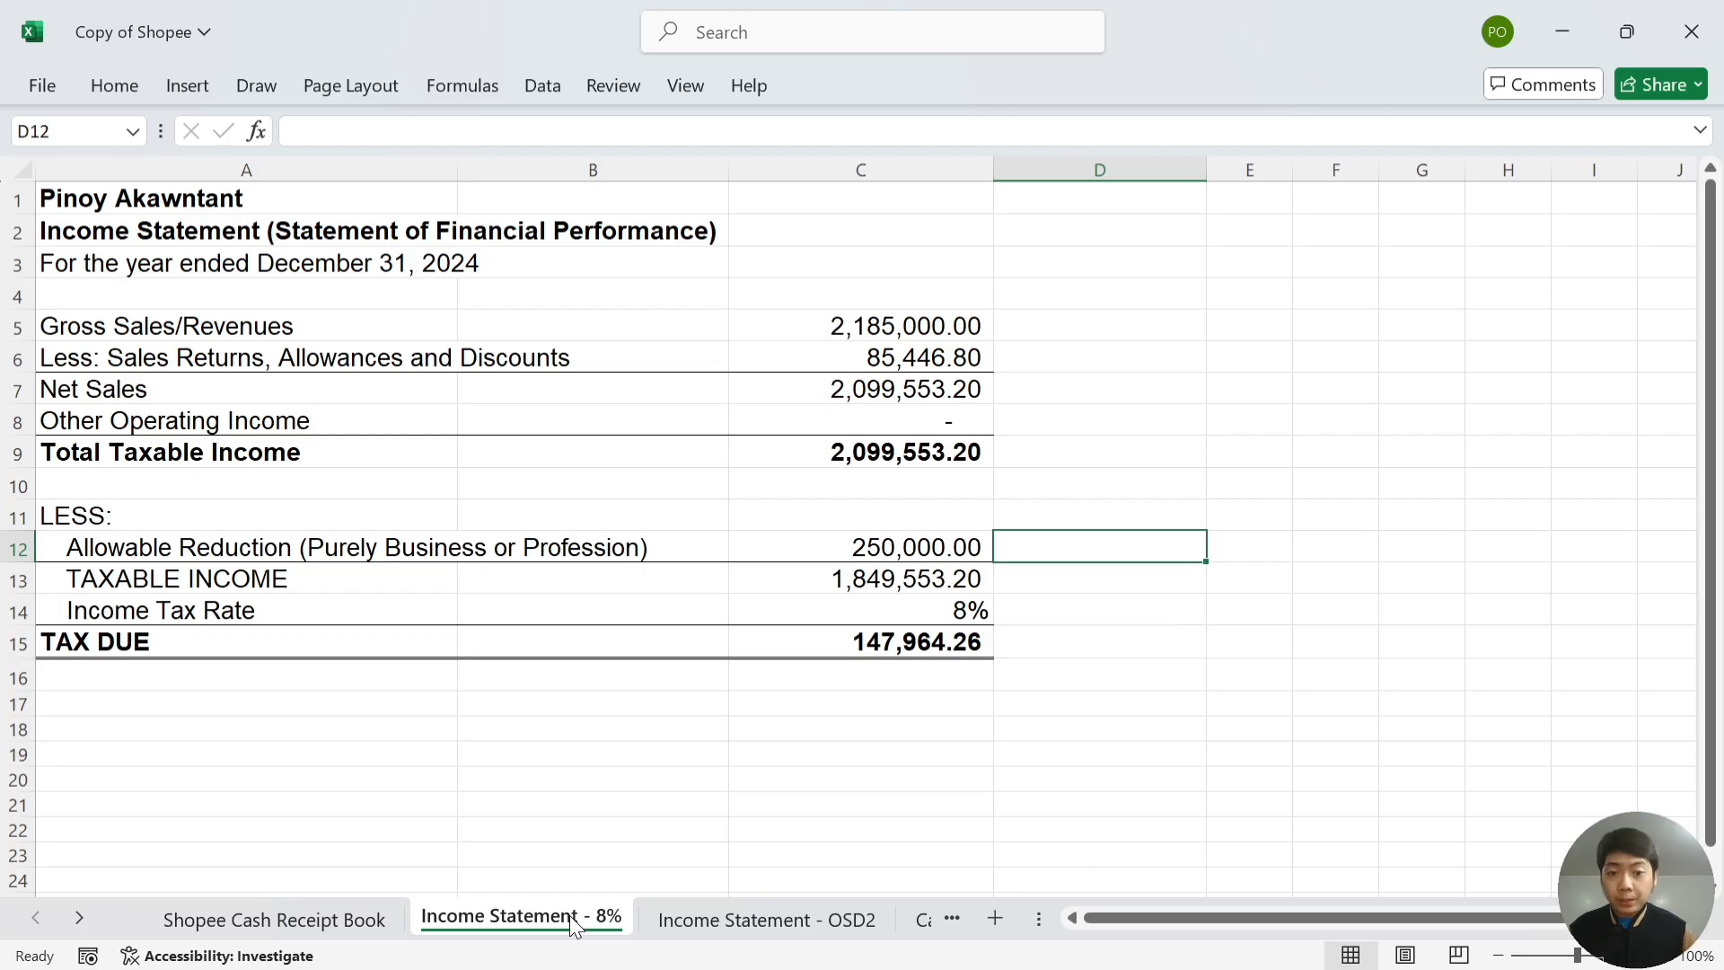
pyautogui.press('Left')
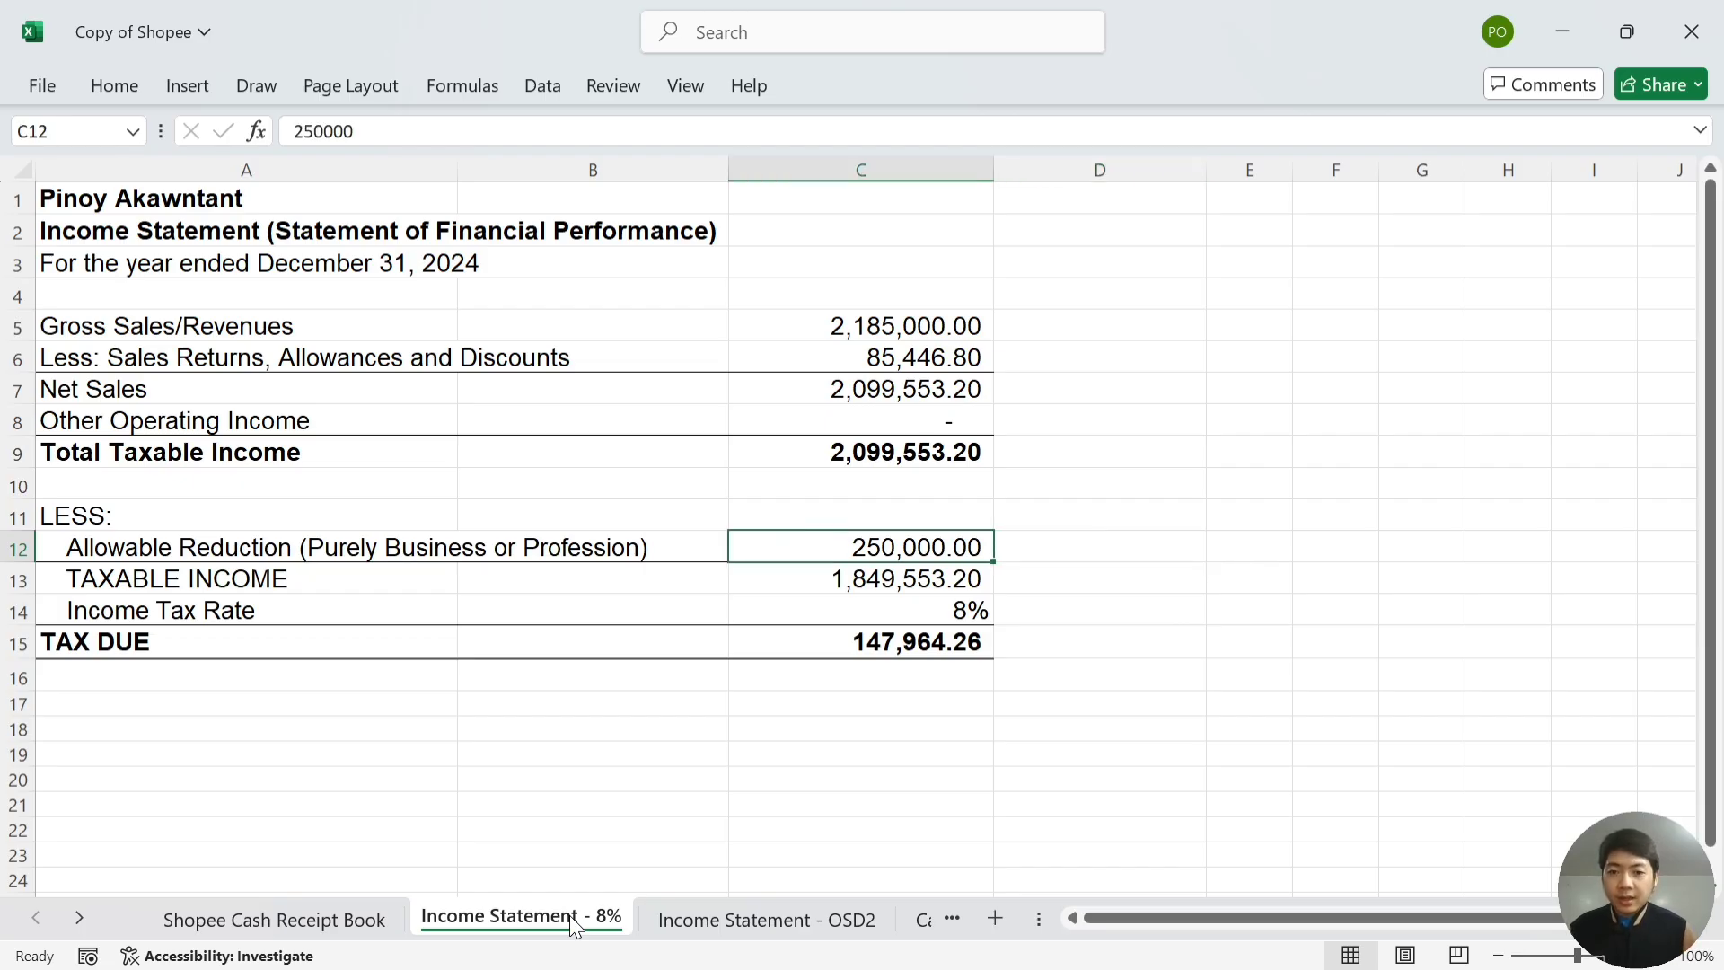
pyautogui.press('Down')
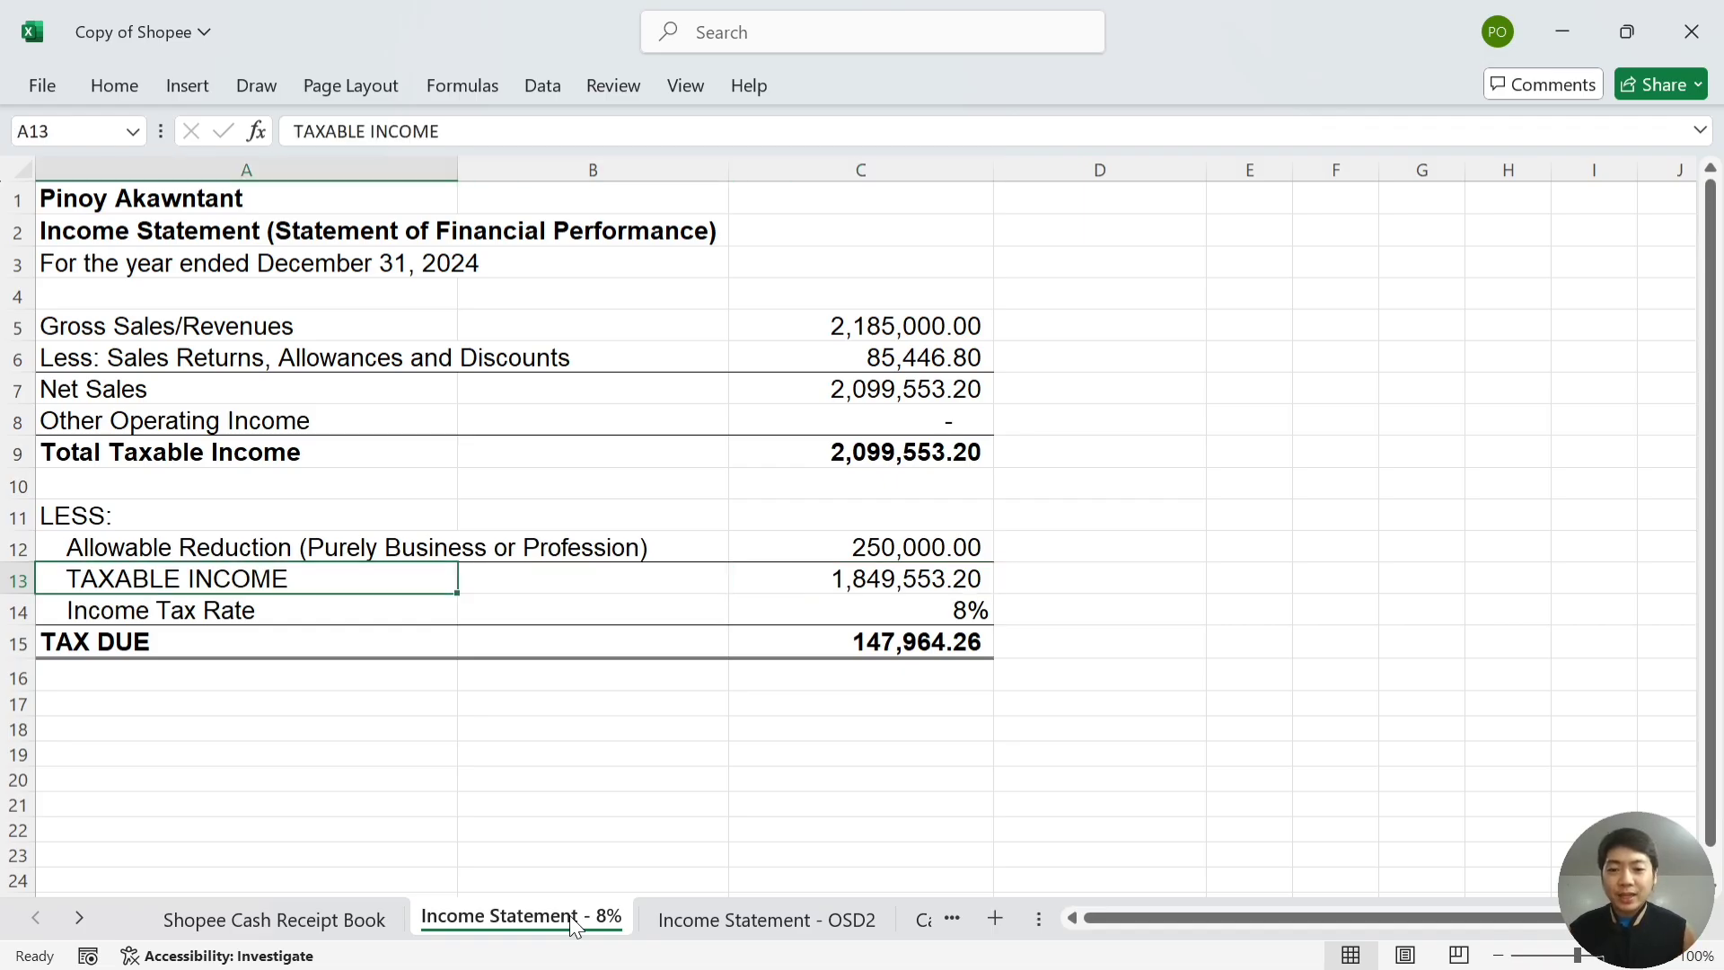
pyautogui.press('Right')
pyautogui.press('Right')
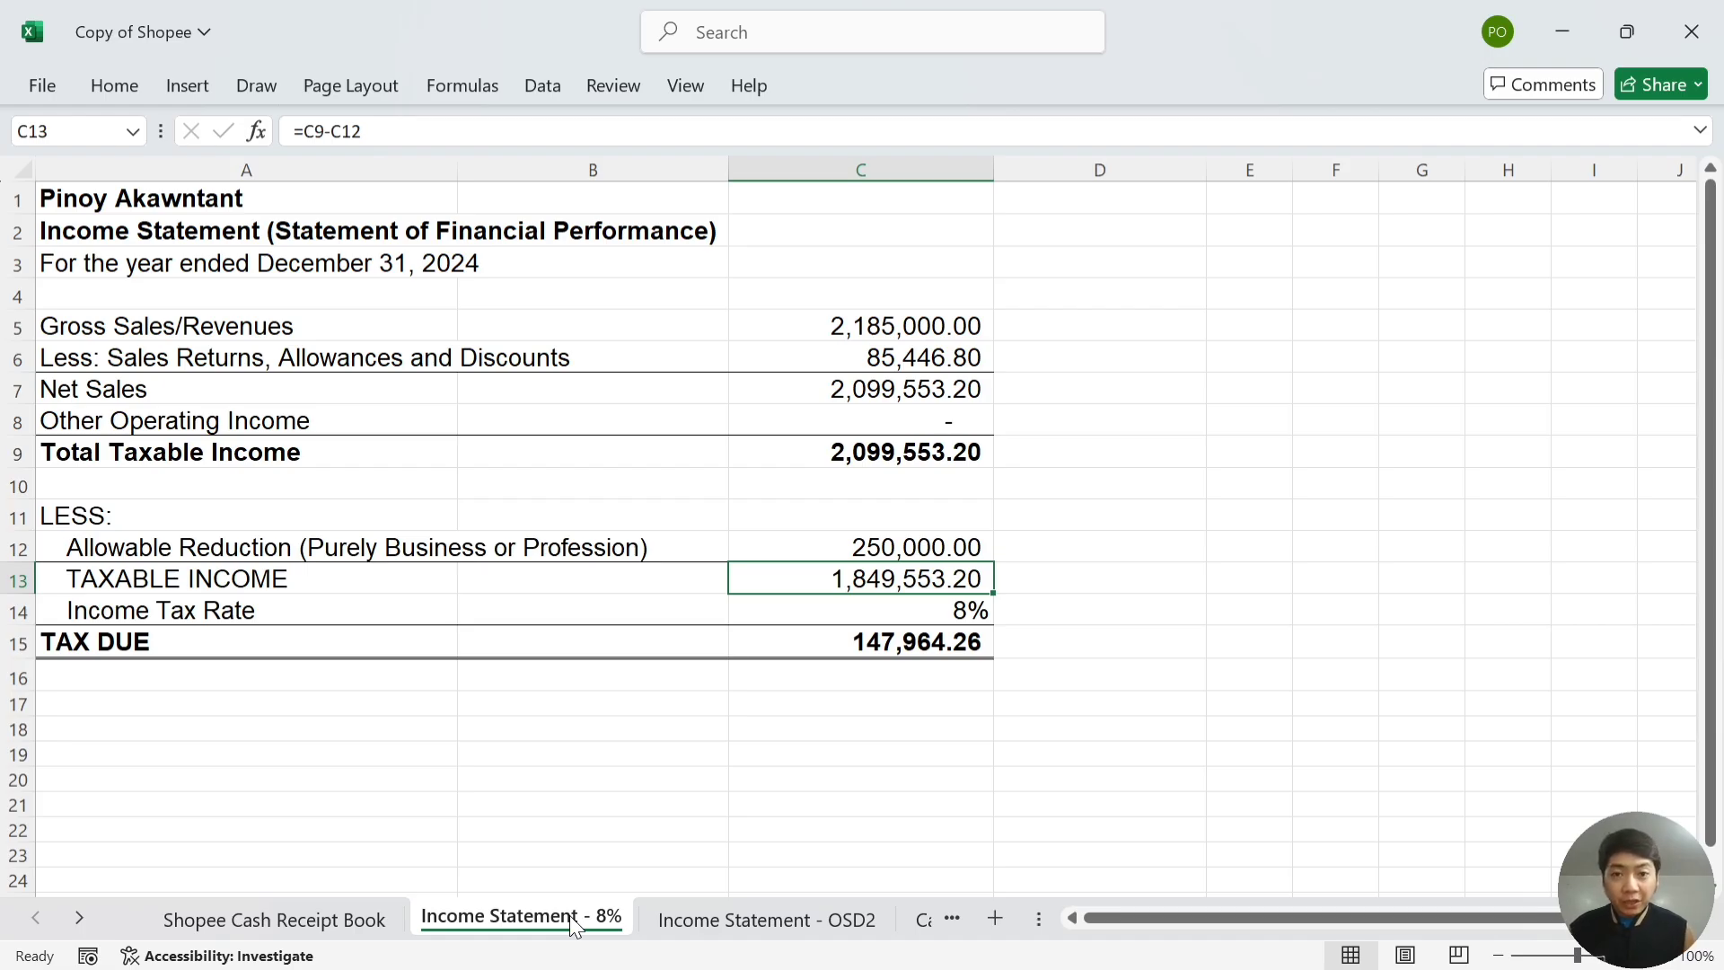
pyautogui.press('Down')
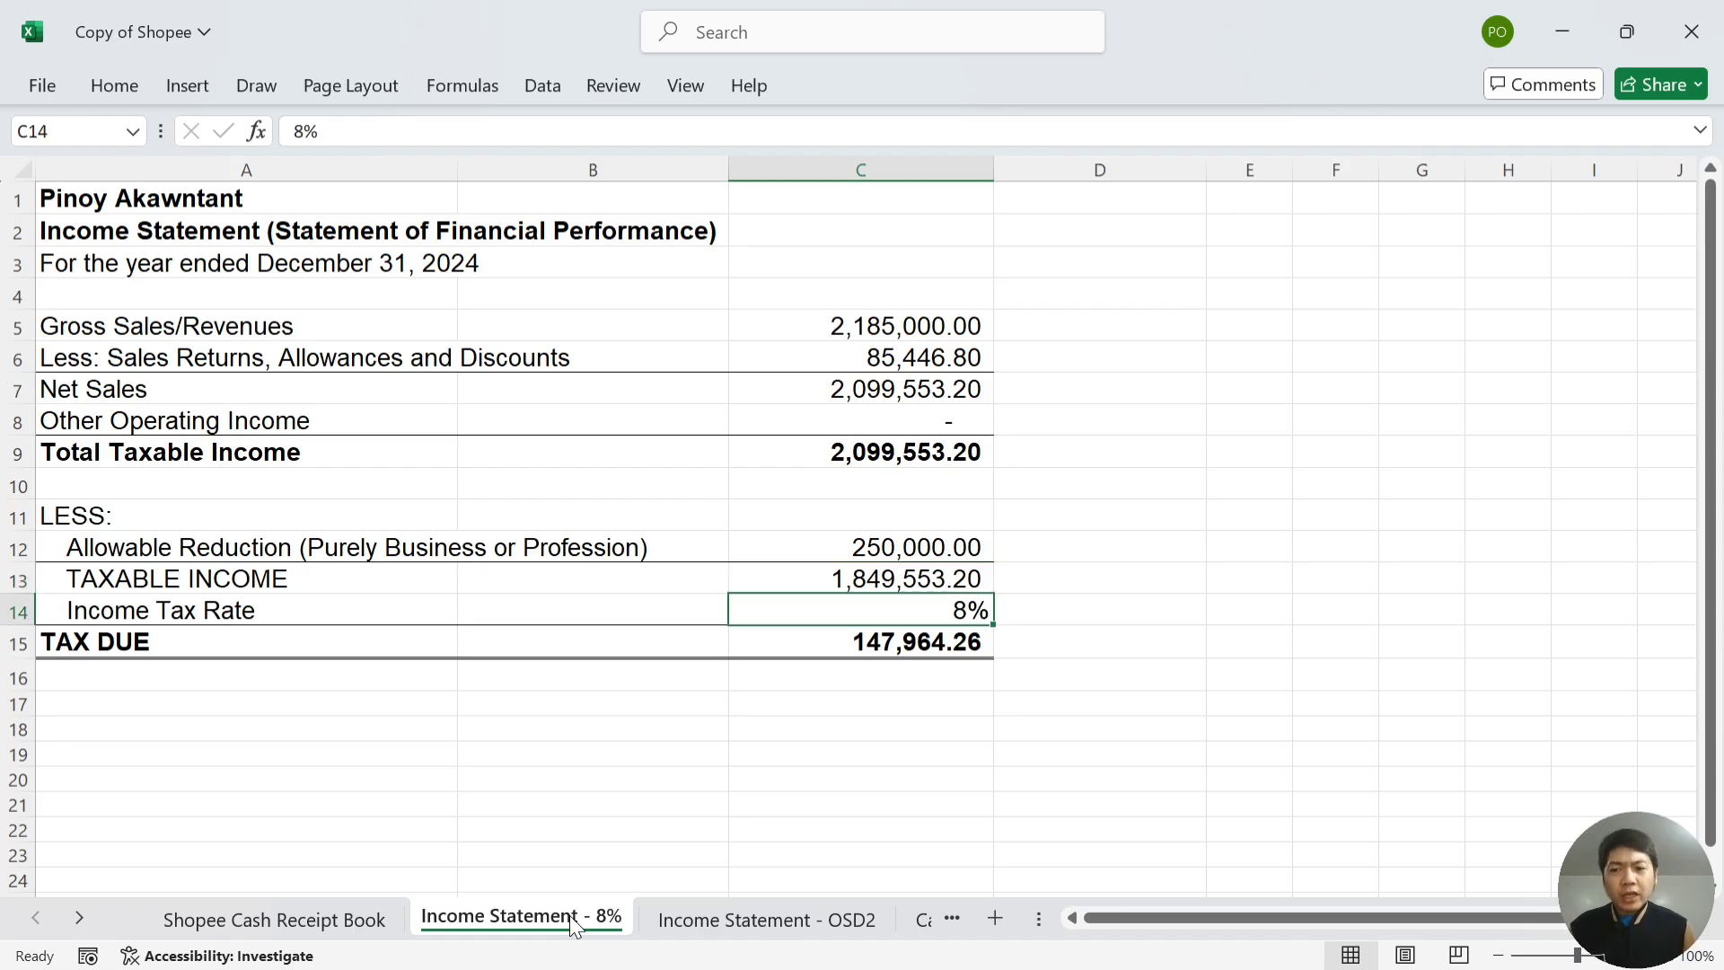
pyautogui.press('Left')
pyautogui.press('Left')
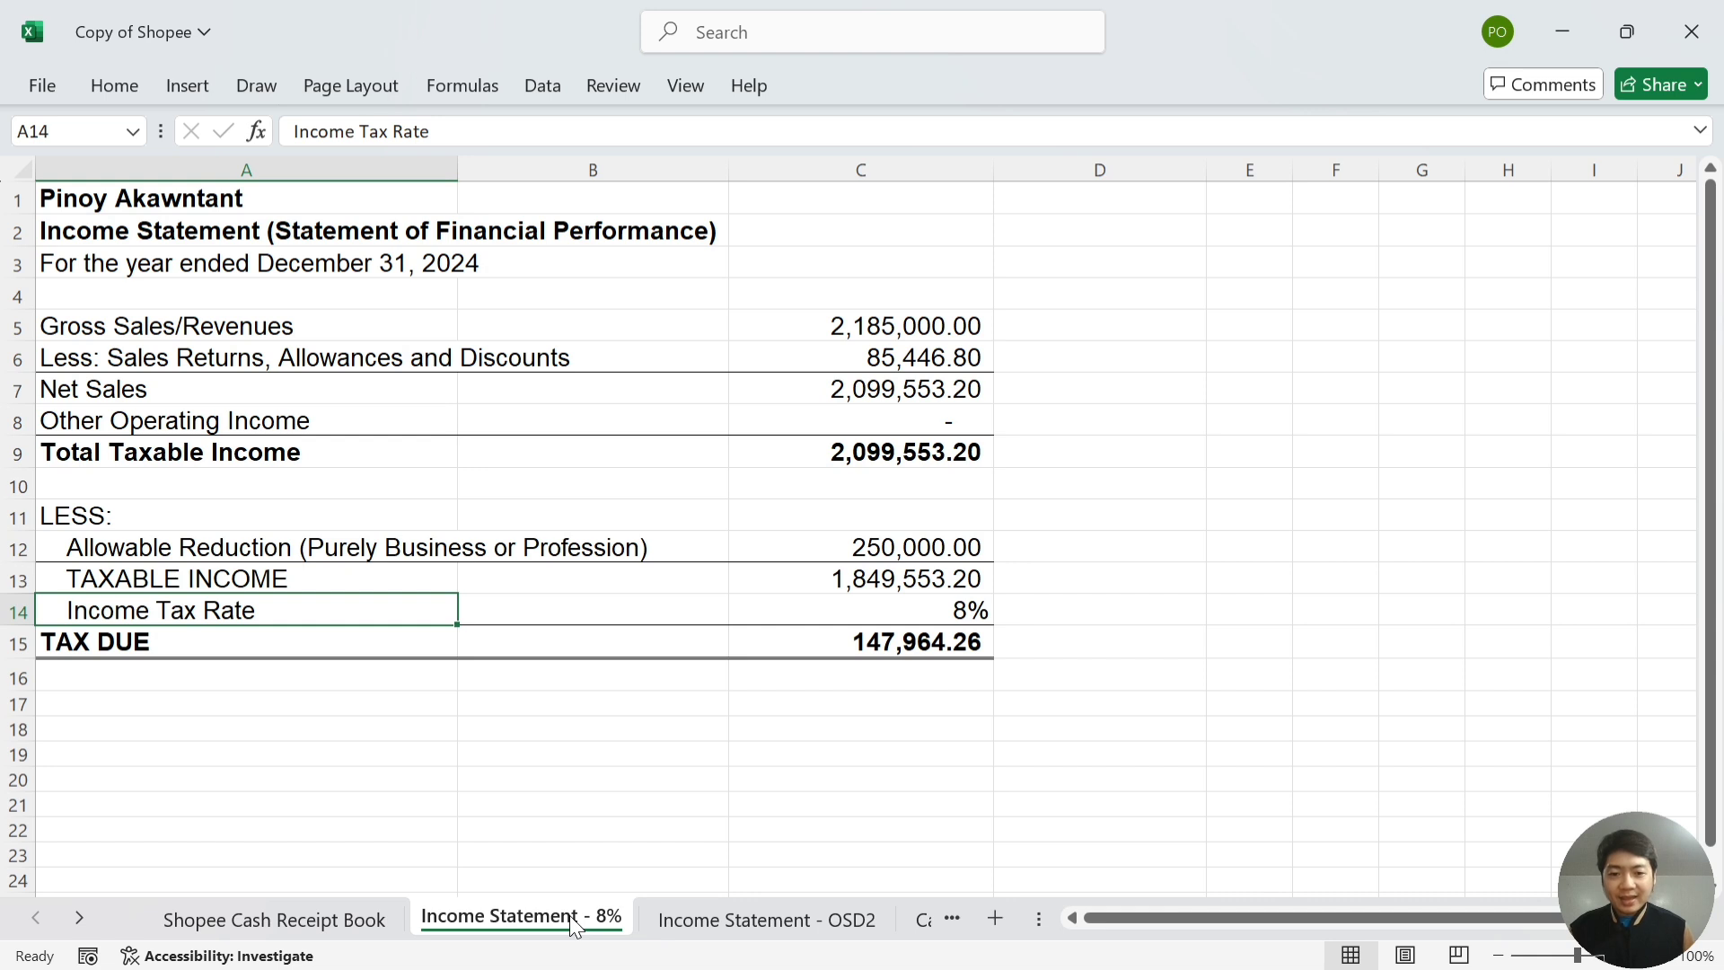
pyautogui.press('Right')
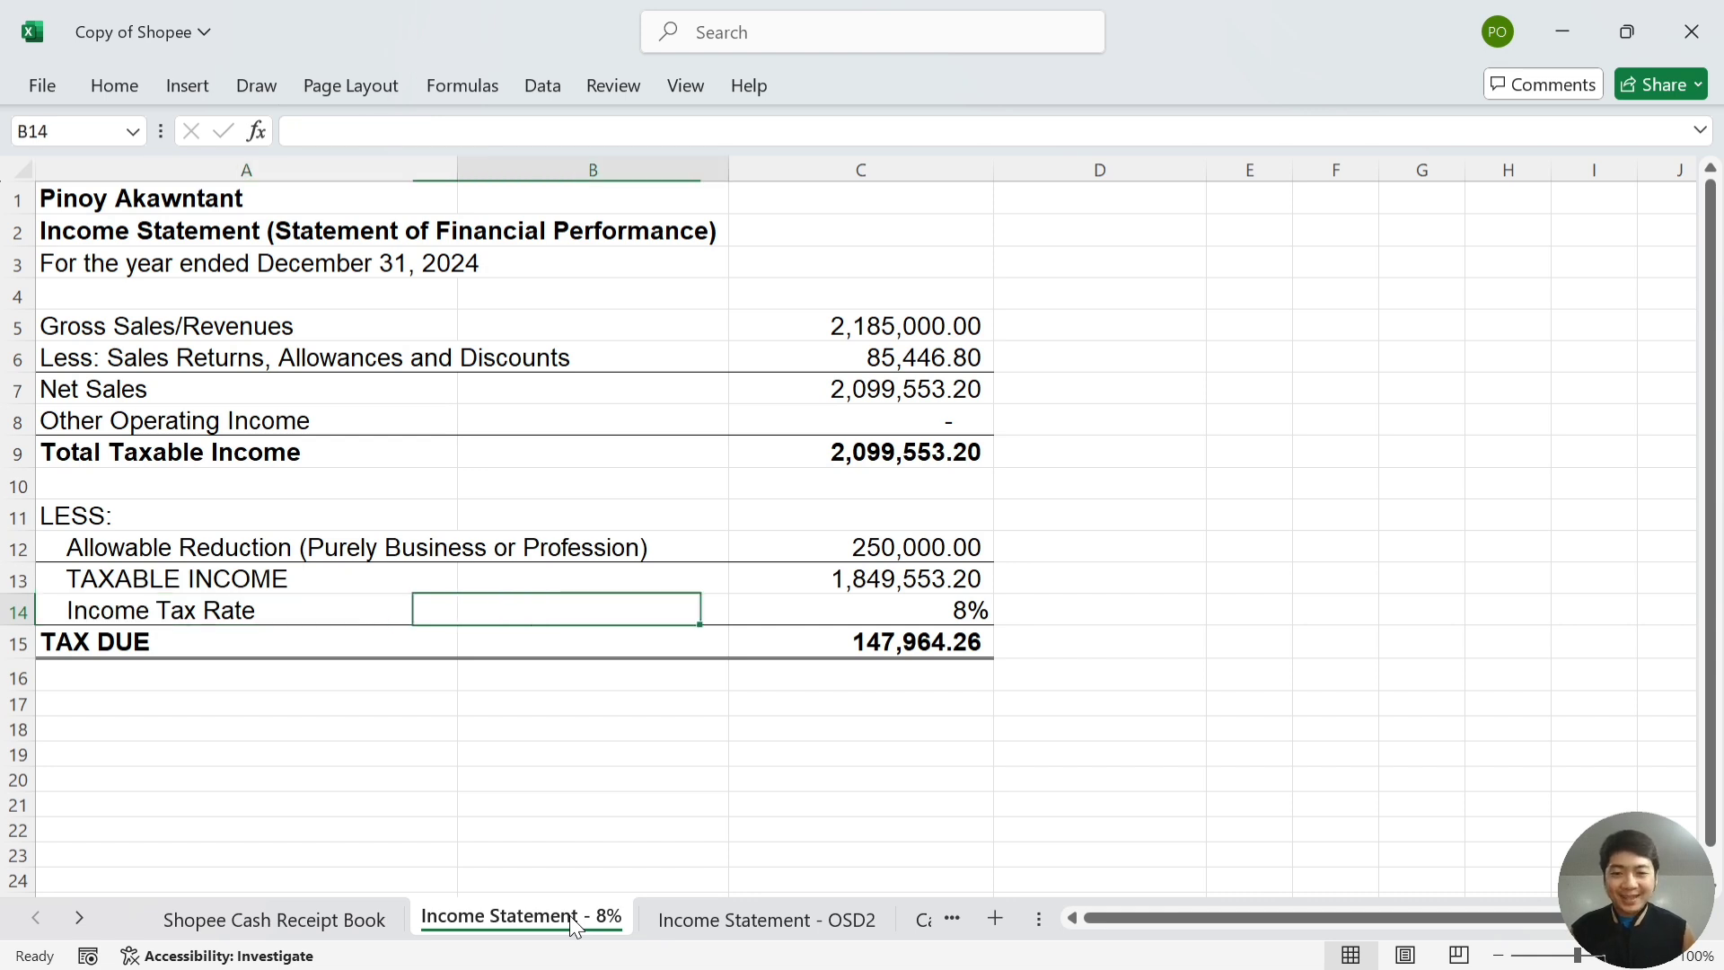
pyautogui.press('Right')
pyautogui.press('Right')
pyautogui.press('Left')
pyautogui.press('Left')
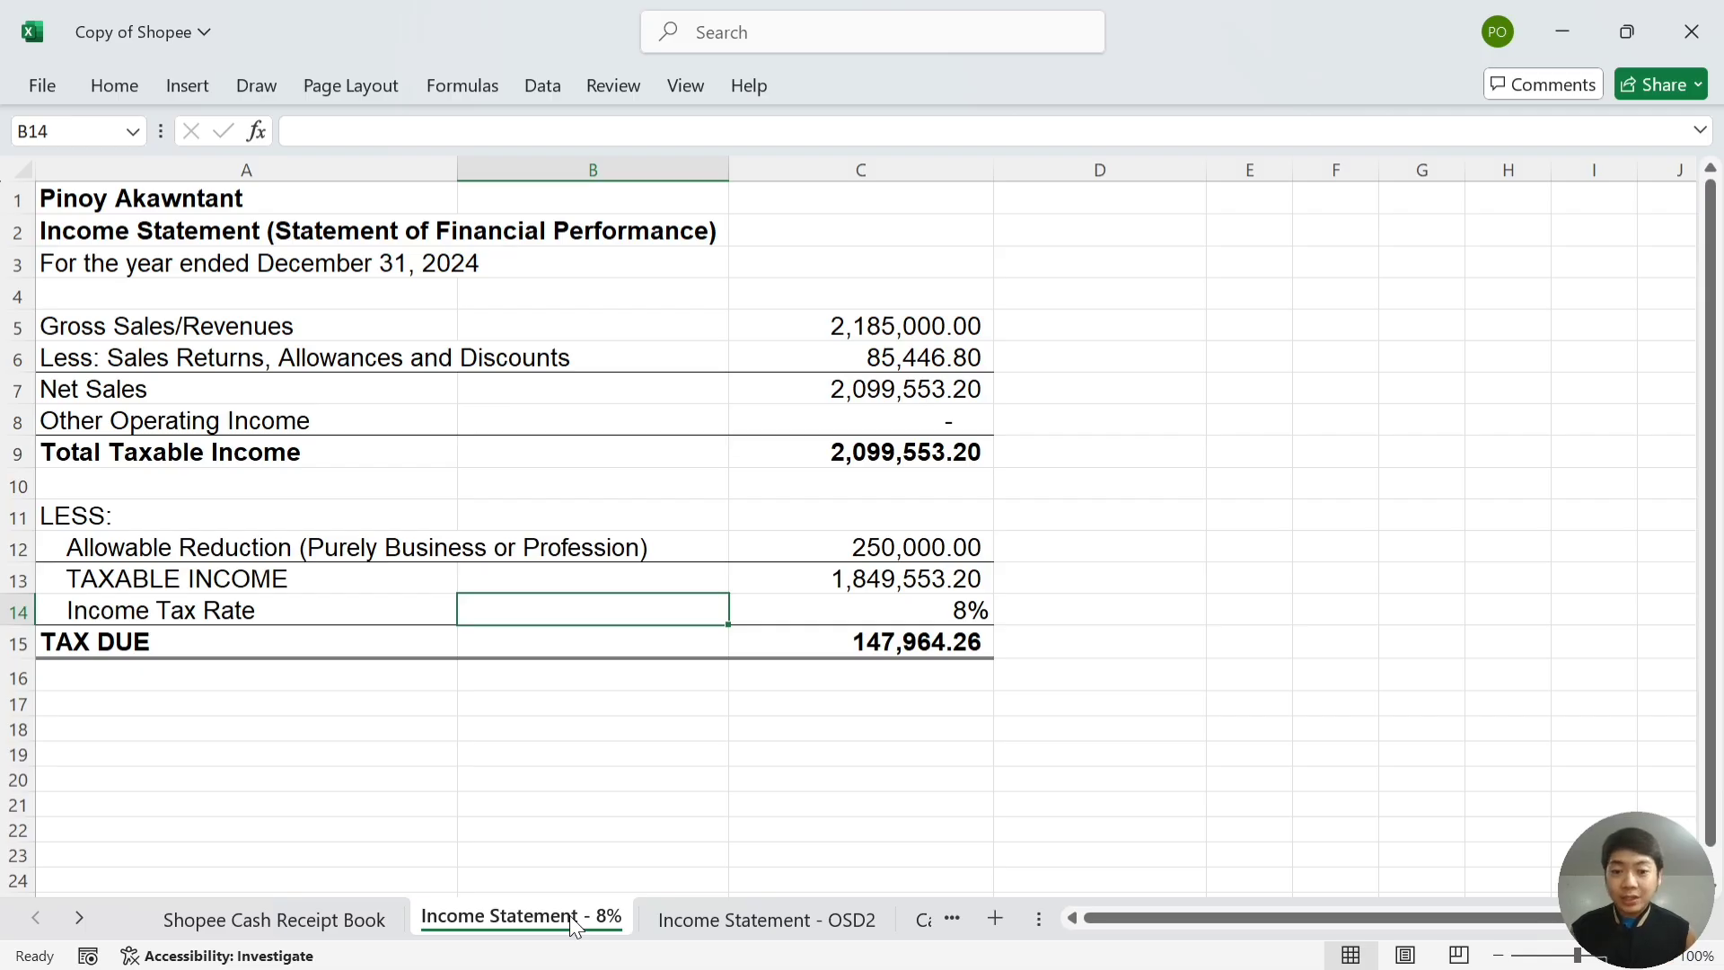
pyautogui.press('Down')
pyautogui.press('Left')
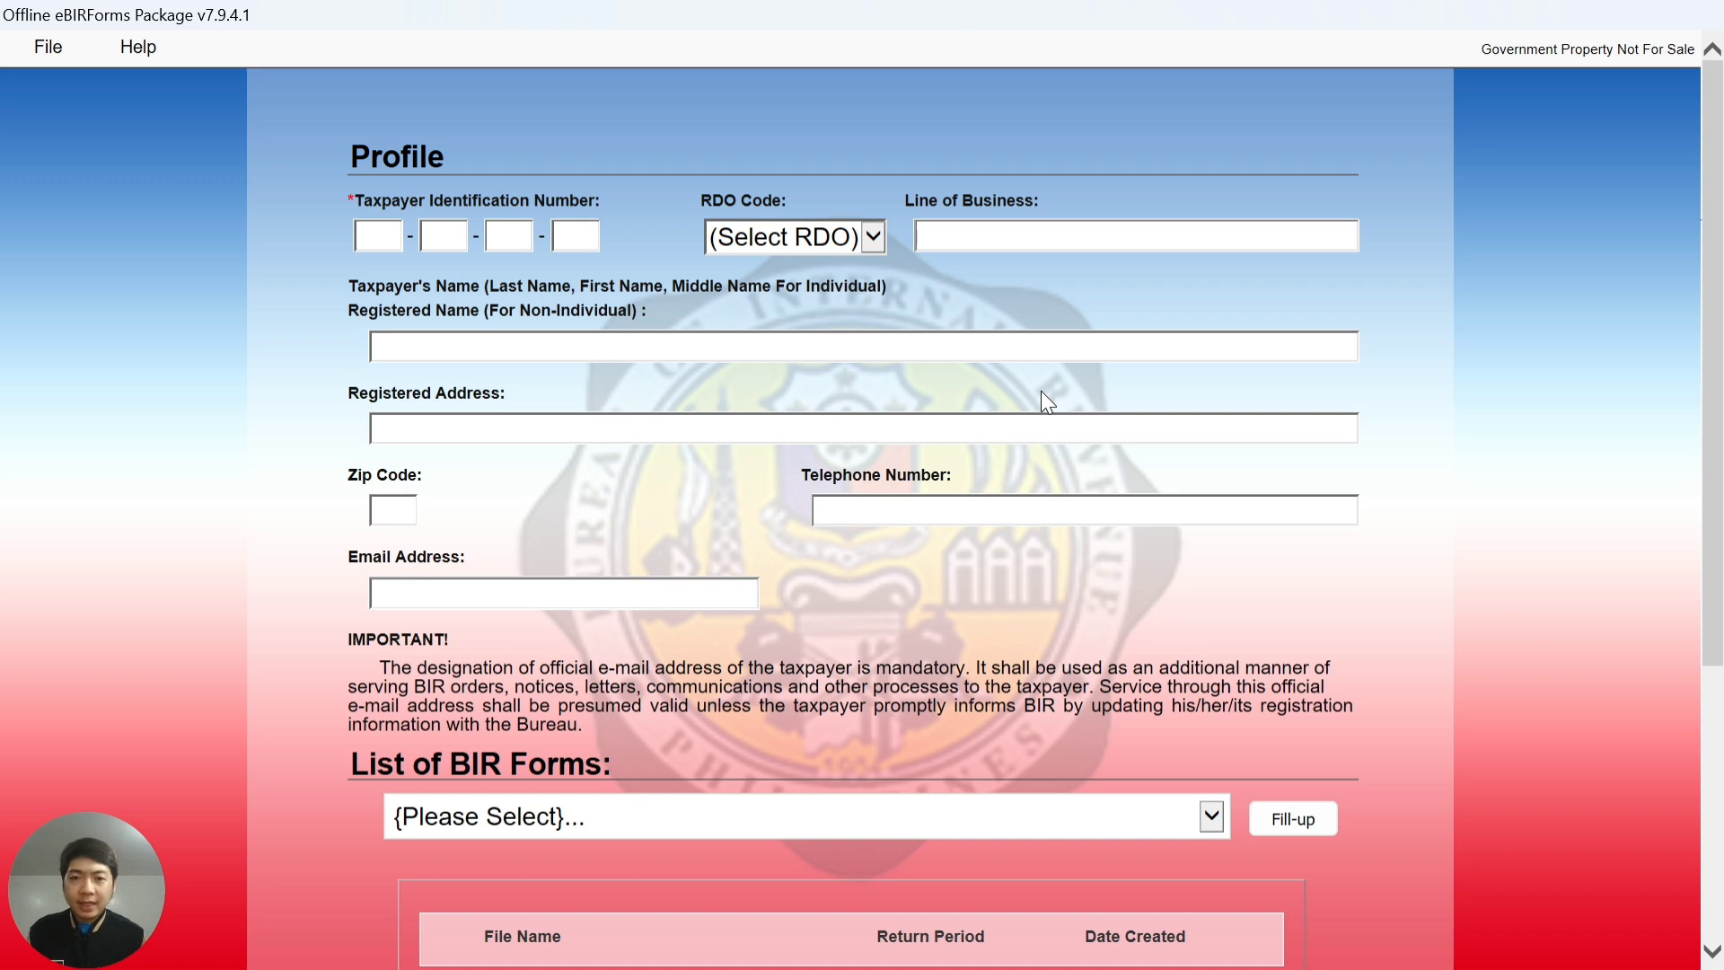
# - Enter the taxpayer's 12-digit TIN to auto-load the saved profile with RDO Code 039
pyautogui.click(379, 236)
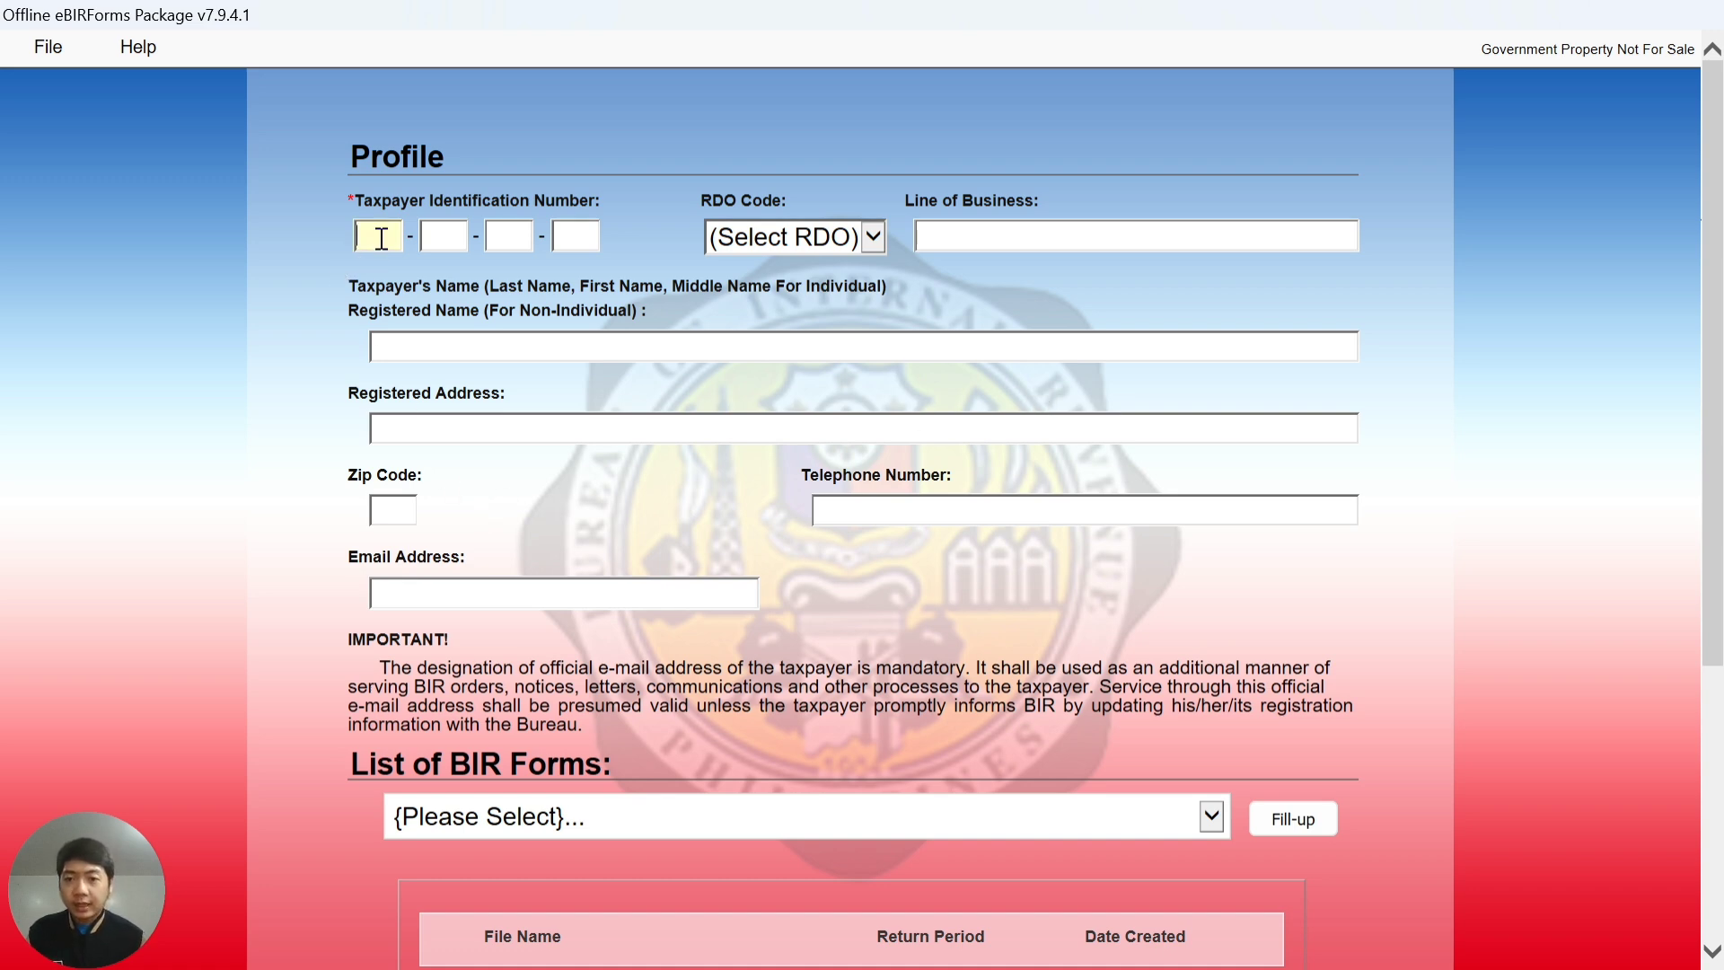
pyautogui.write('0000000-')
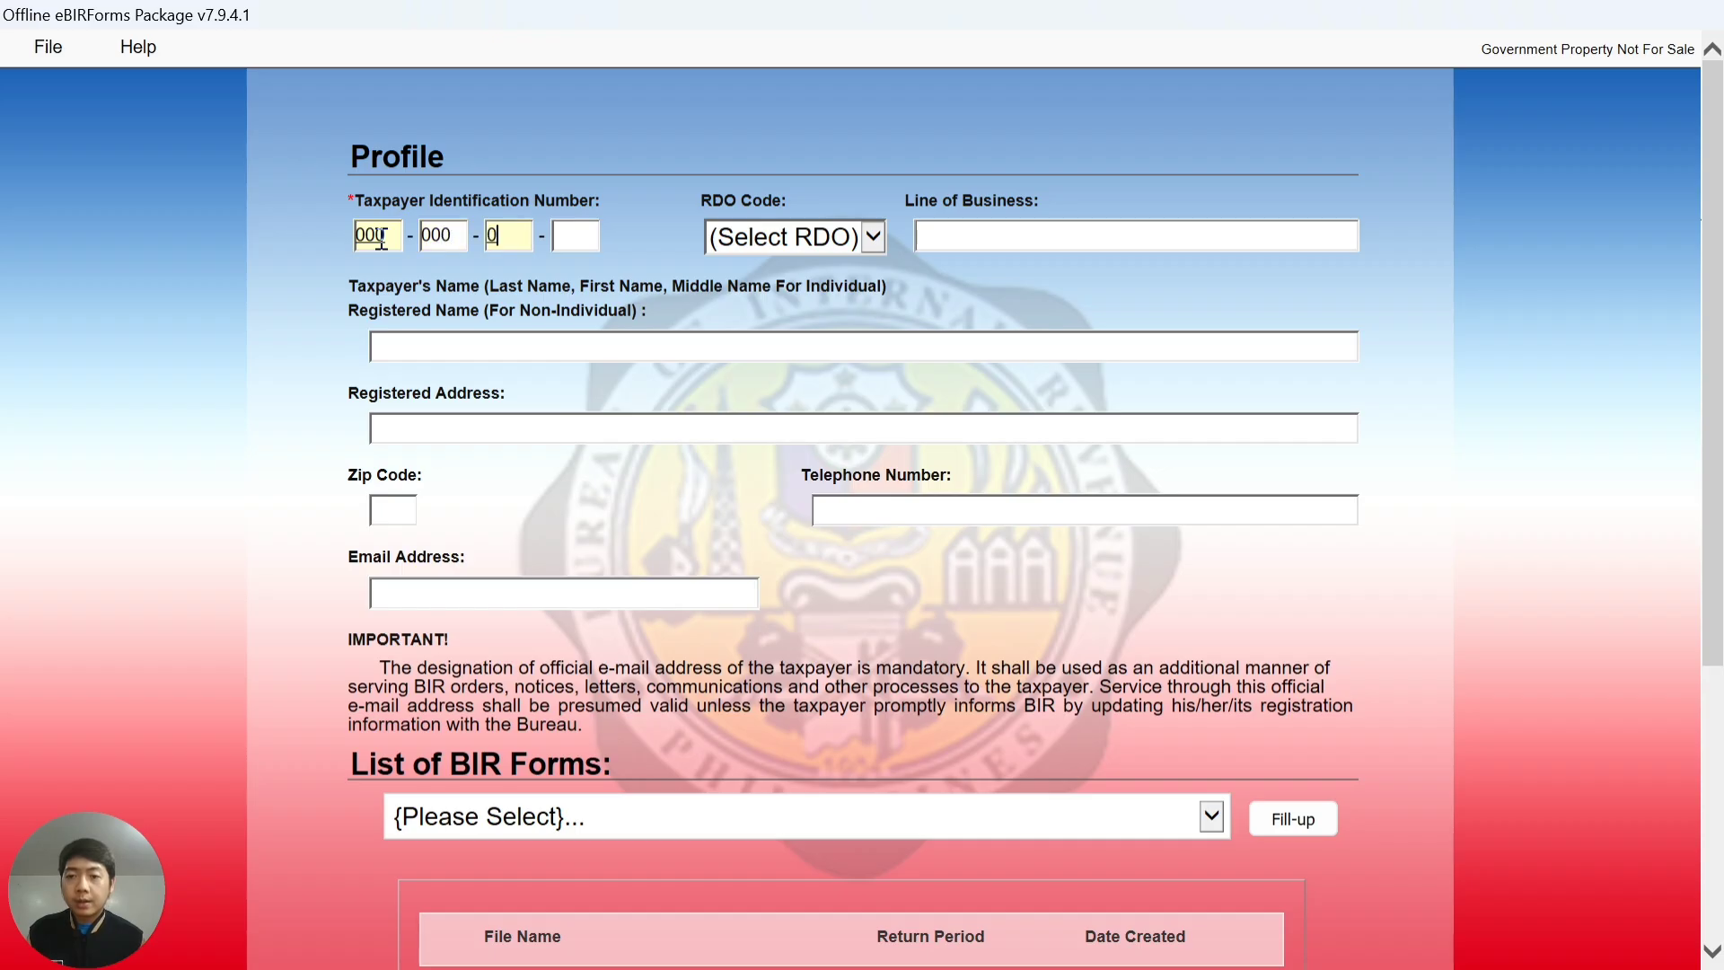
pyautogui.write('00000')
pyautogui.press('Tab')
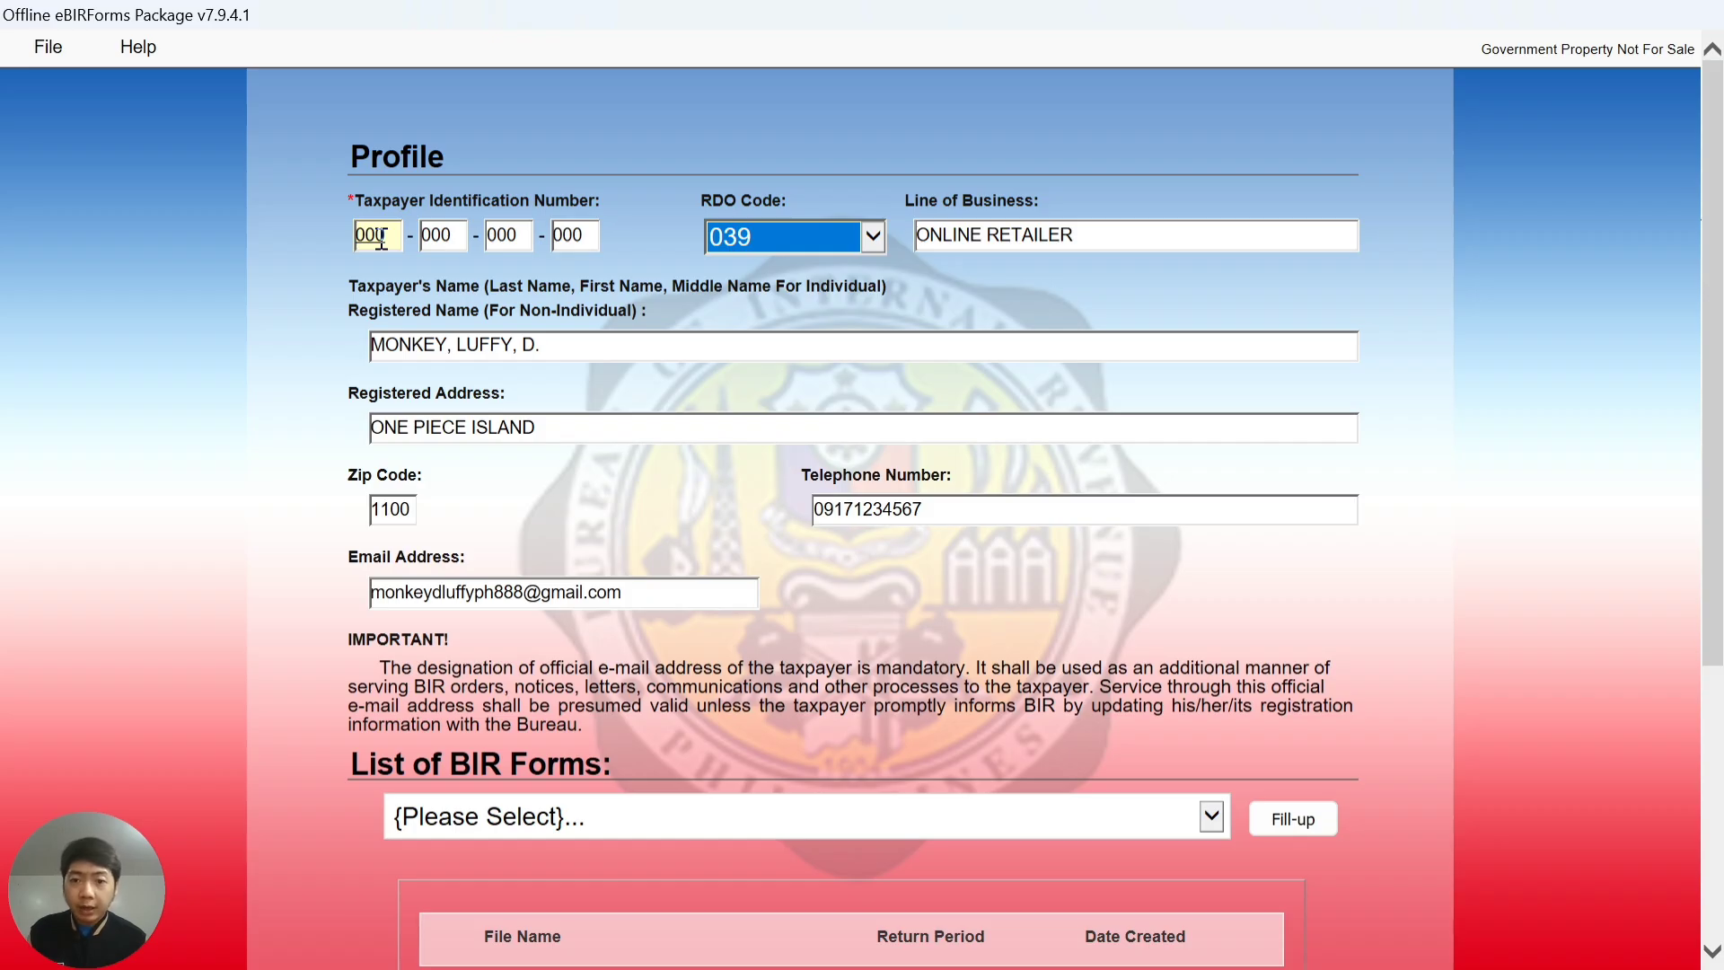
pyautogui.scroll(-2, 273, 375)
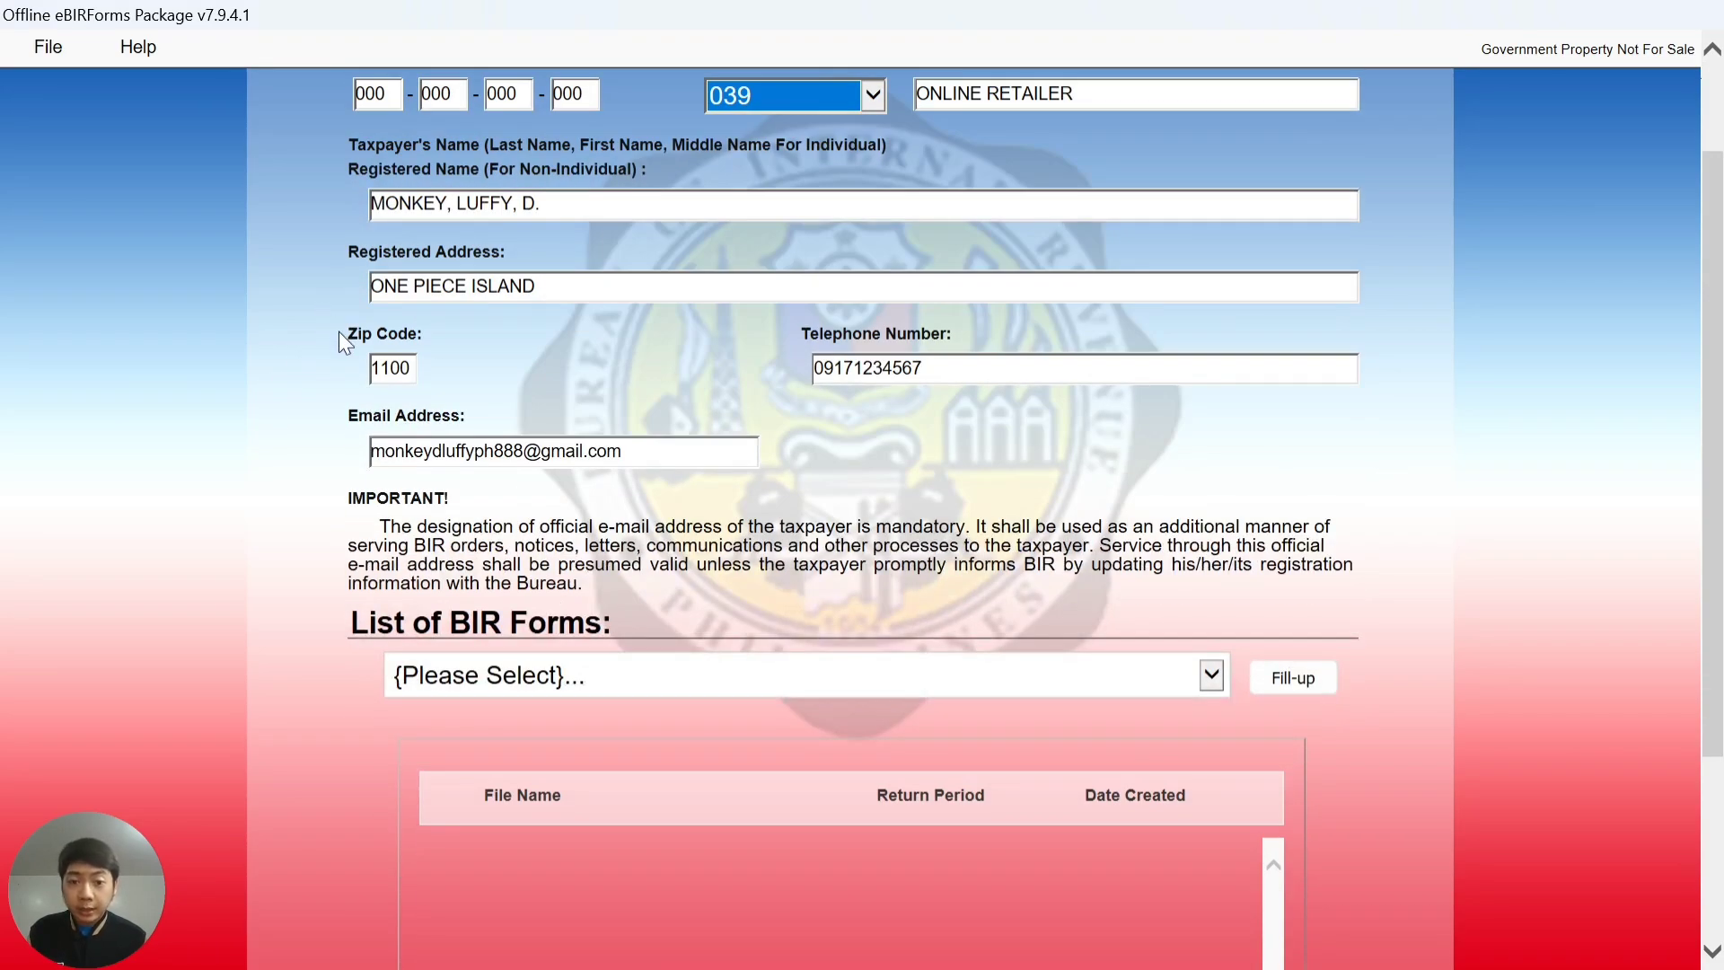
pyautogui.scroll(-2, 327, 413)
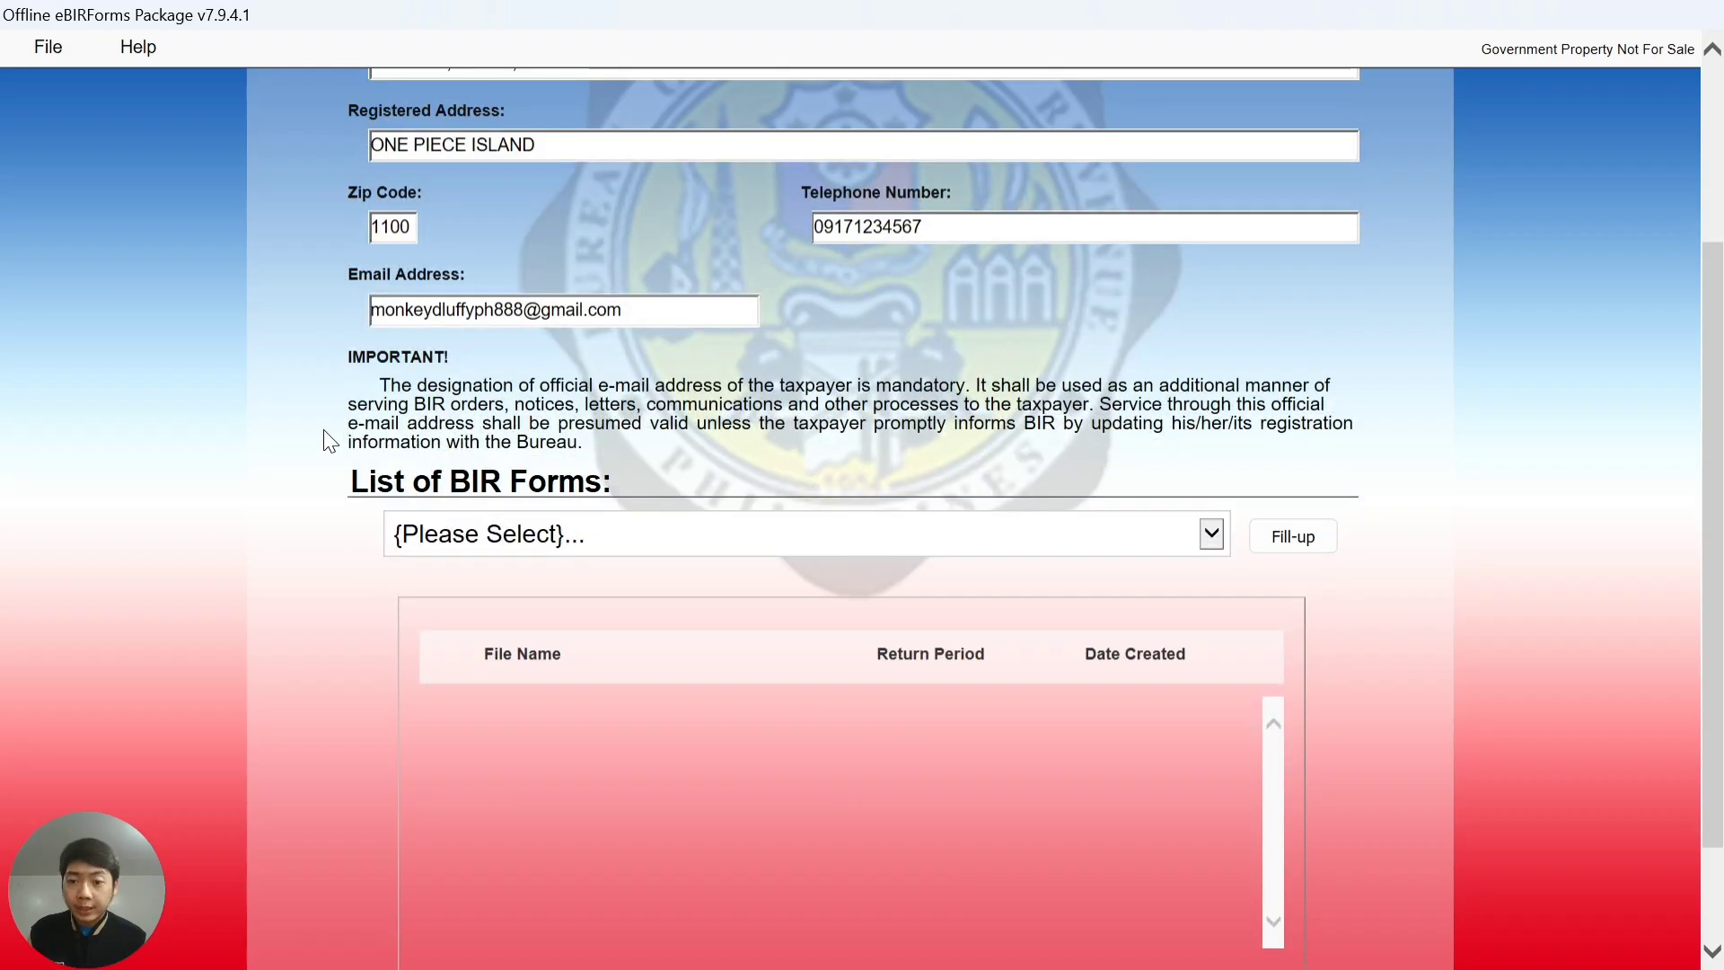
pyautogui.scroll(-2, 329, 438)
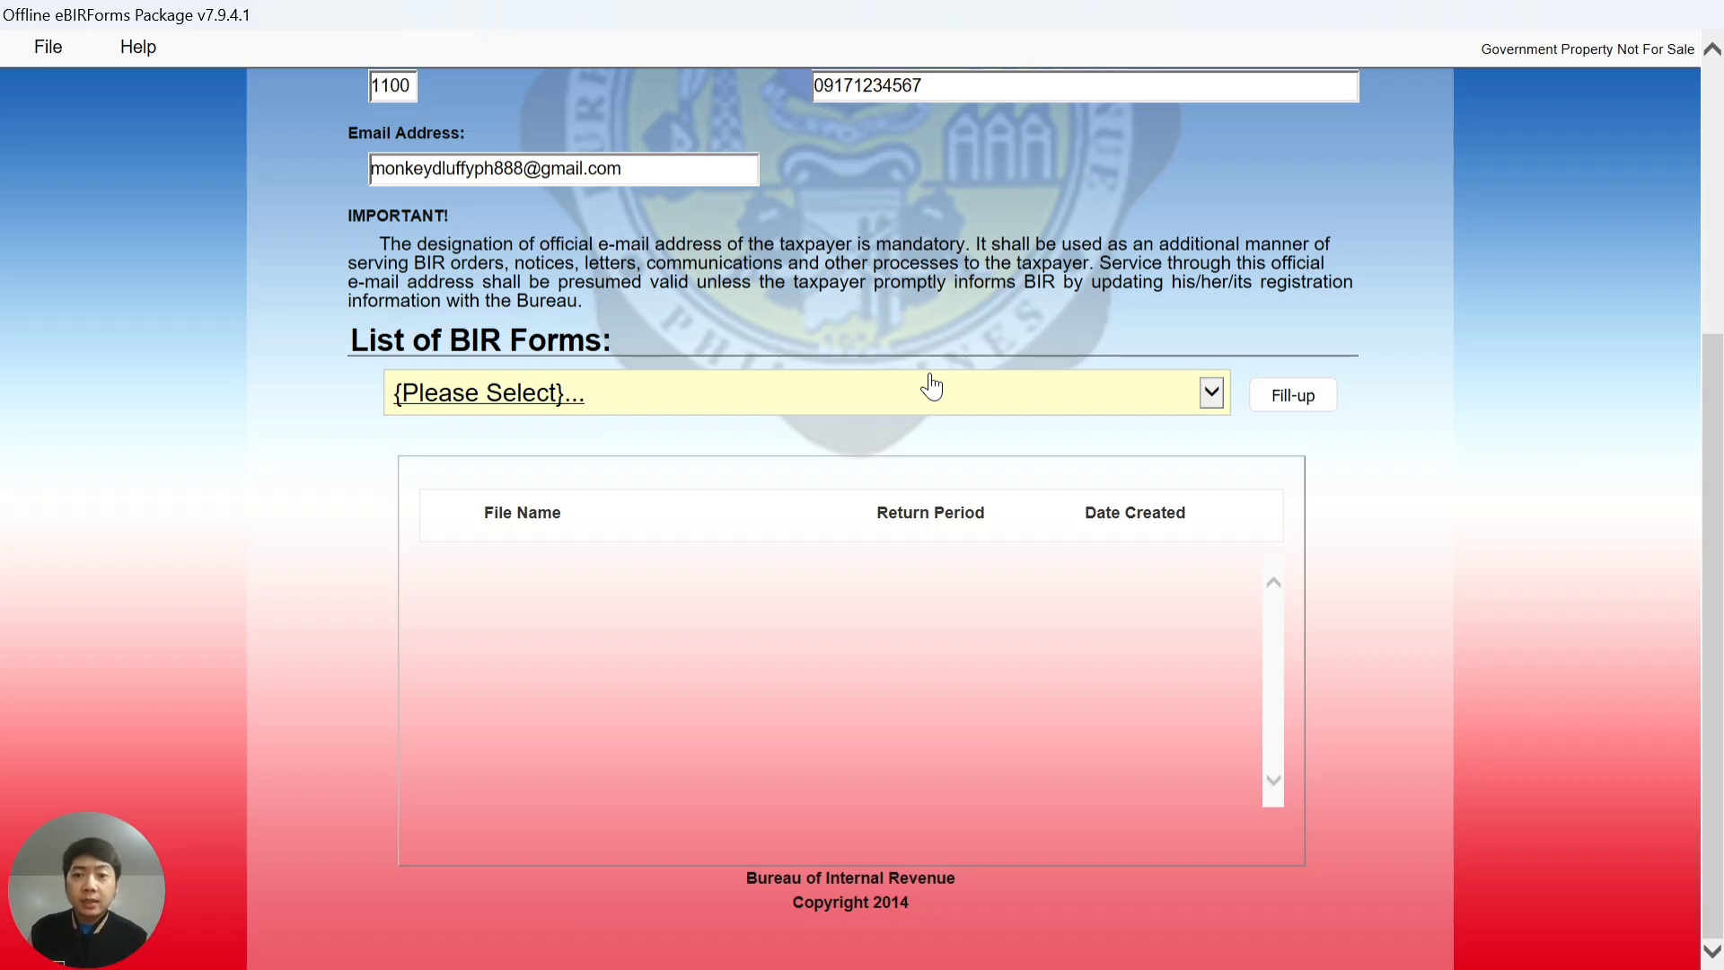
# - Choose BIR Form 1701A - Annual Income Tax Return (NEW) and fill it up from the saved profile
pyautogui.click(957, 408)
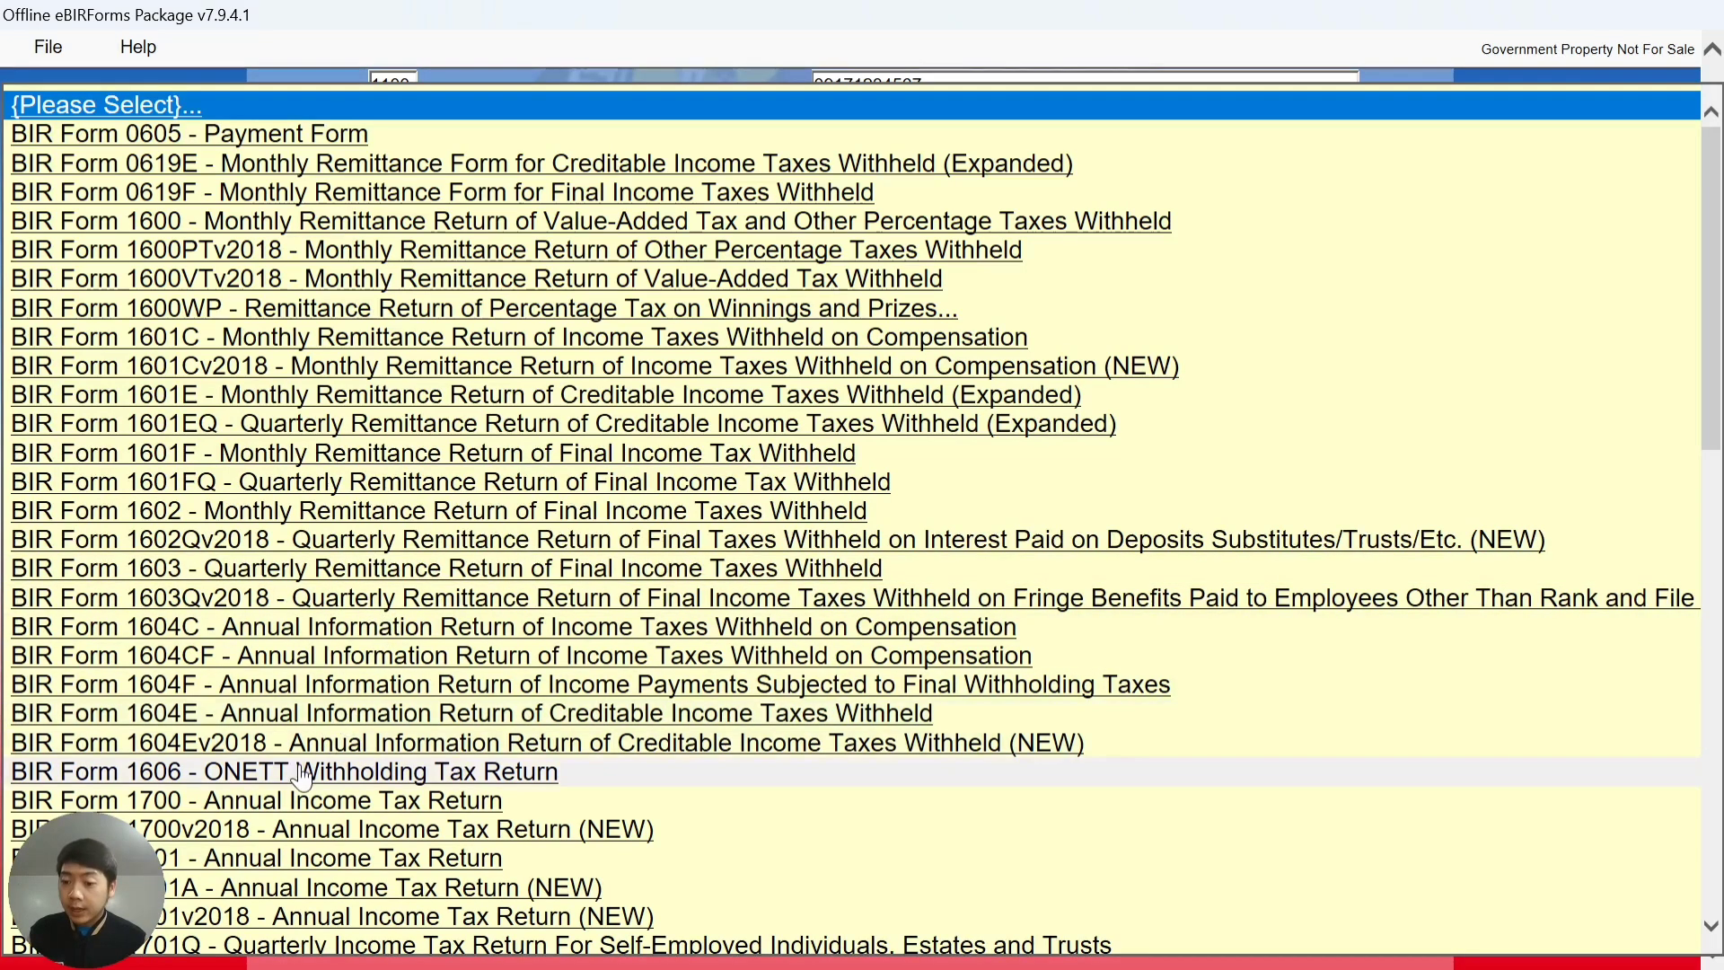
pyautogui.scroll(-4, 305, 619)
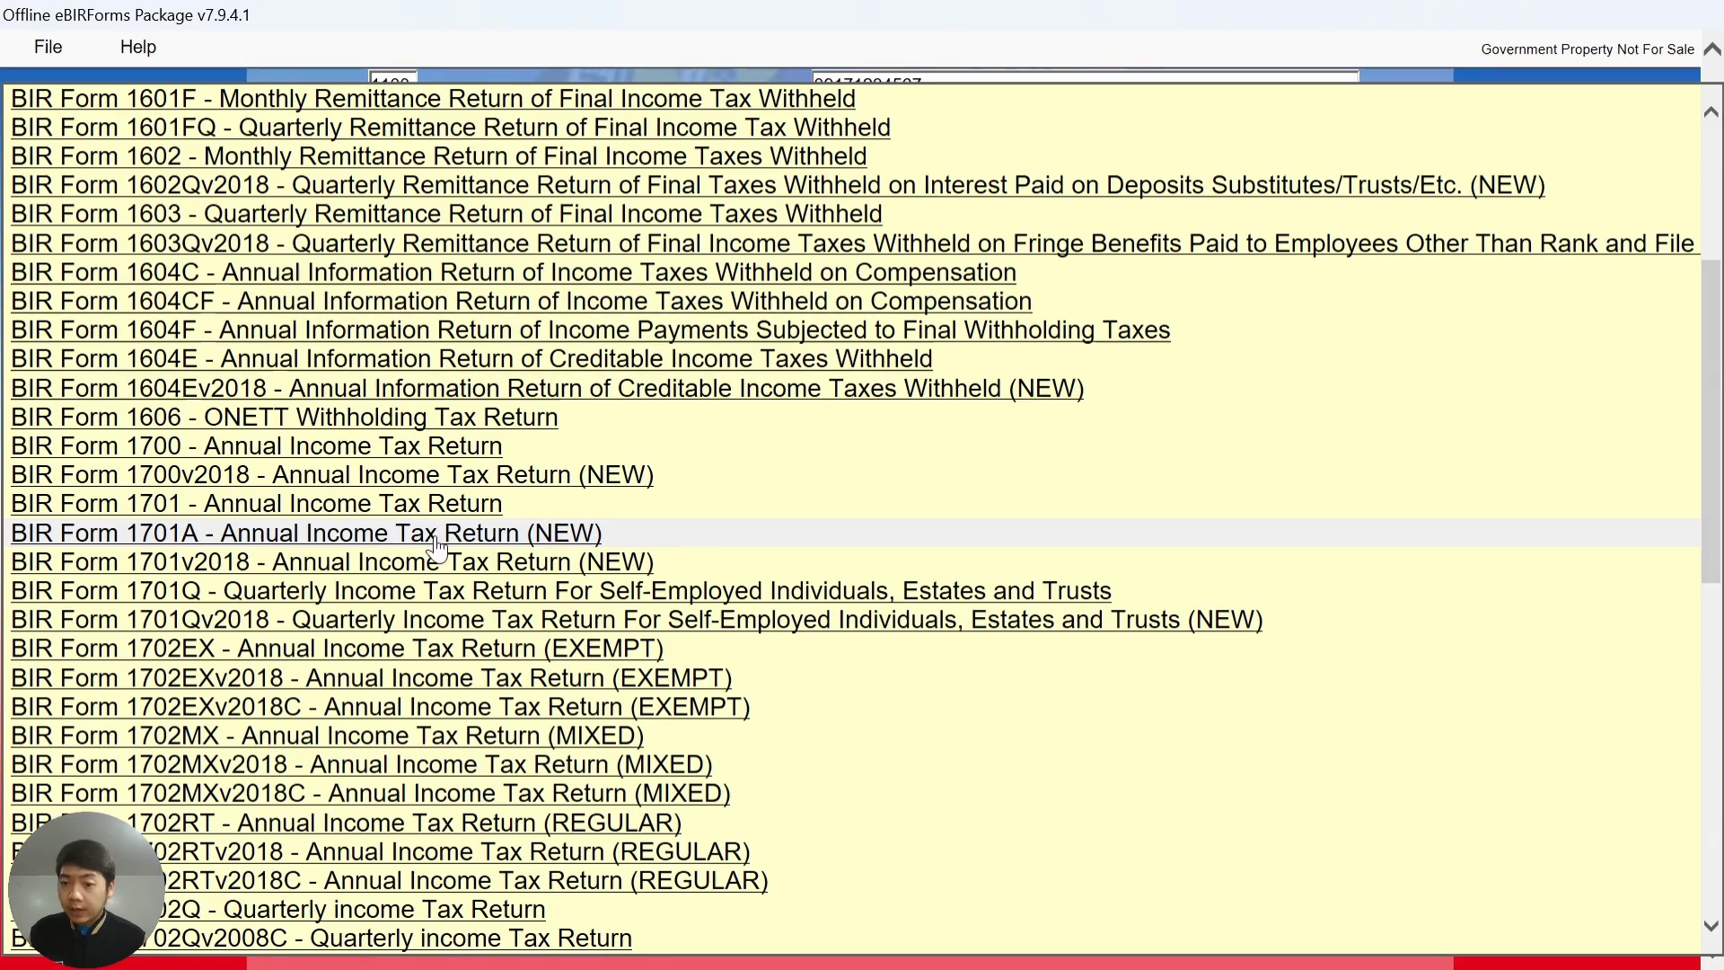
pyautogui.click(536, 538)
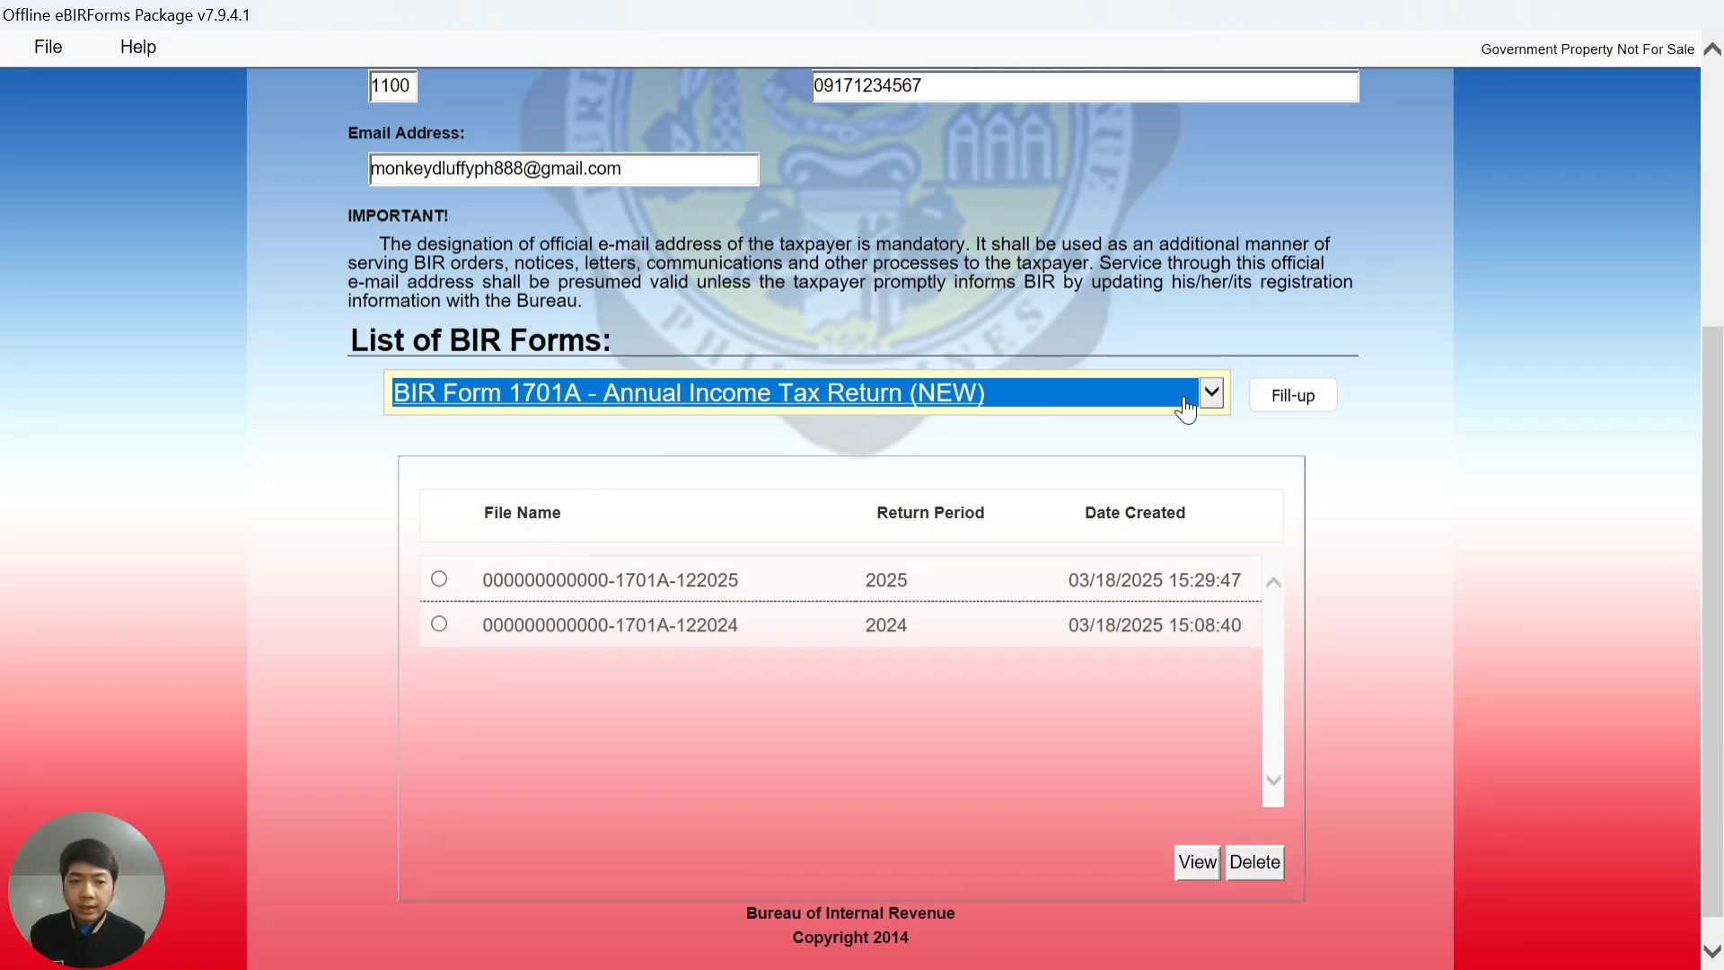
pyautogui.click(1293, 406)
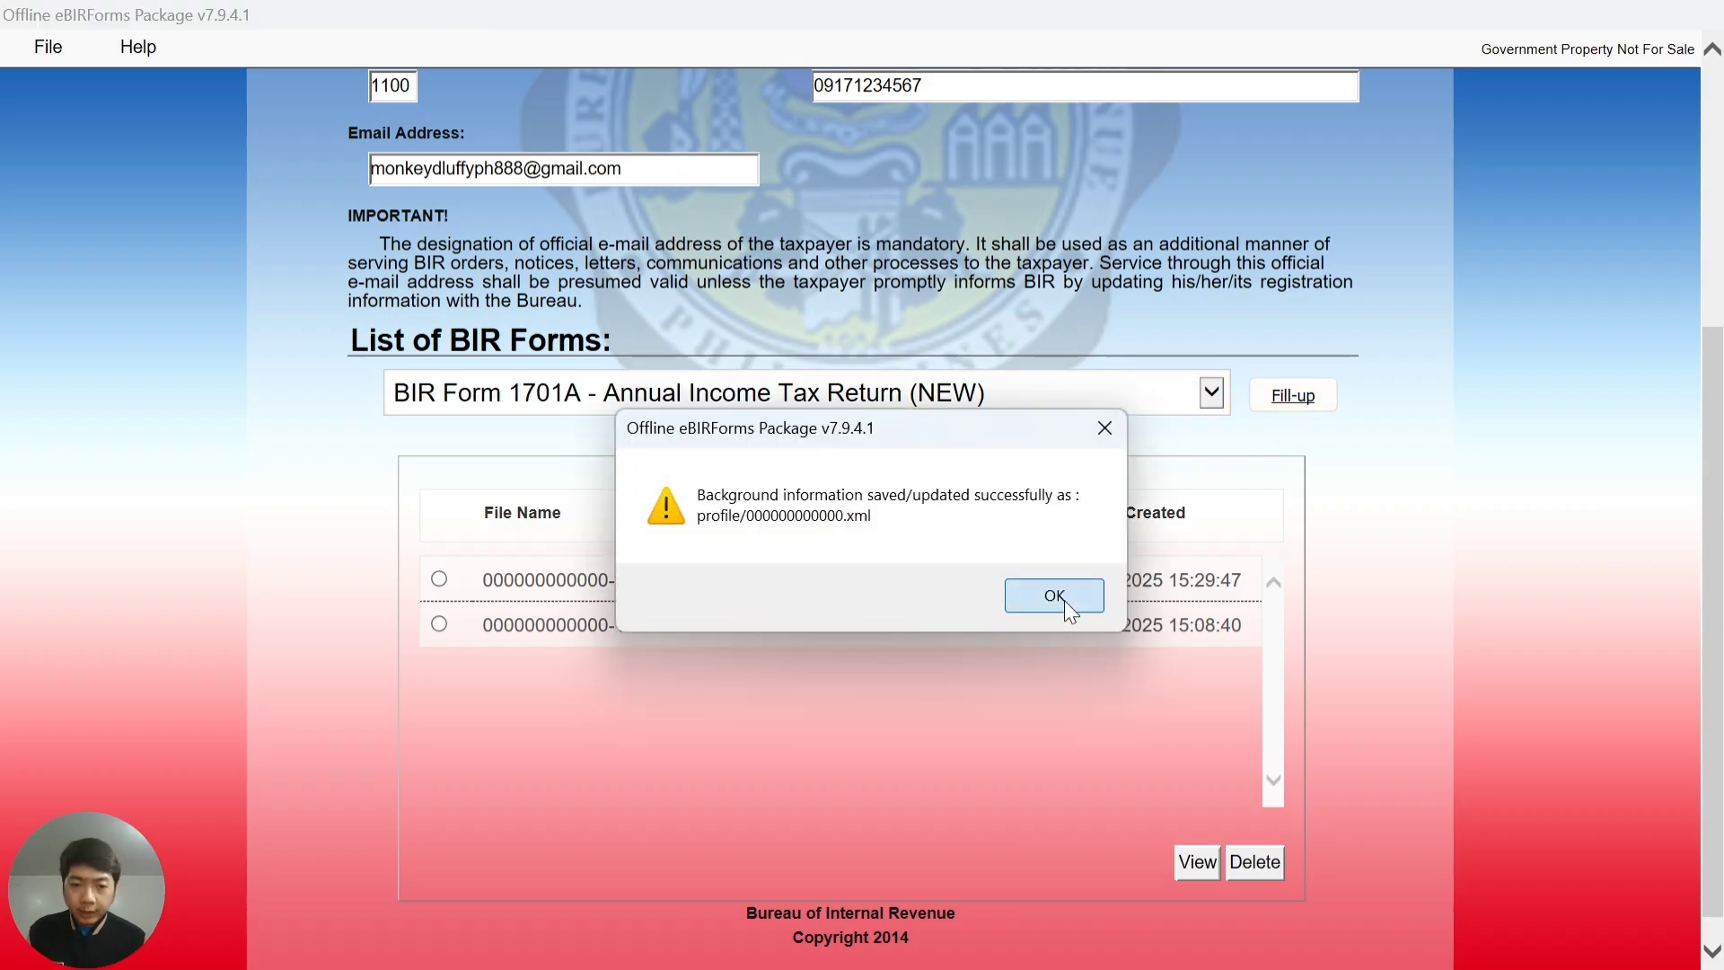
pyautogui.click(1064, 600)
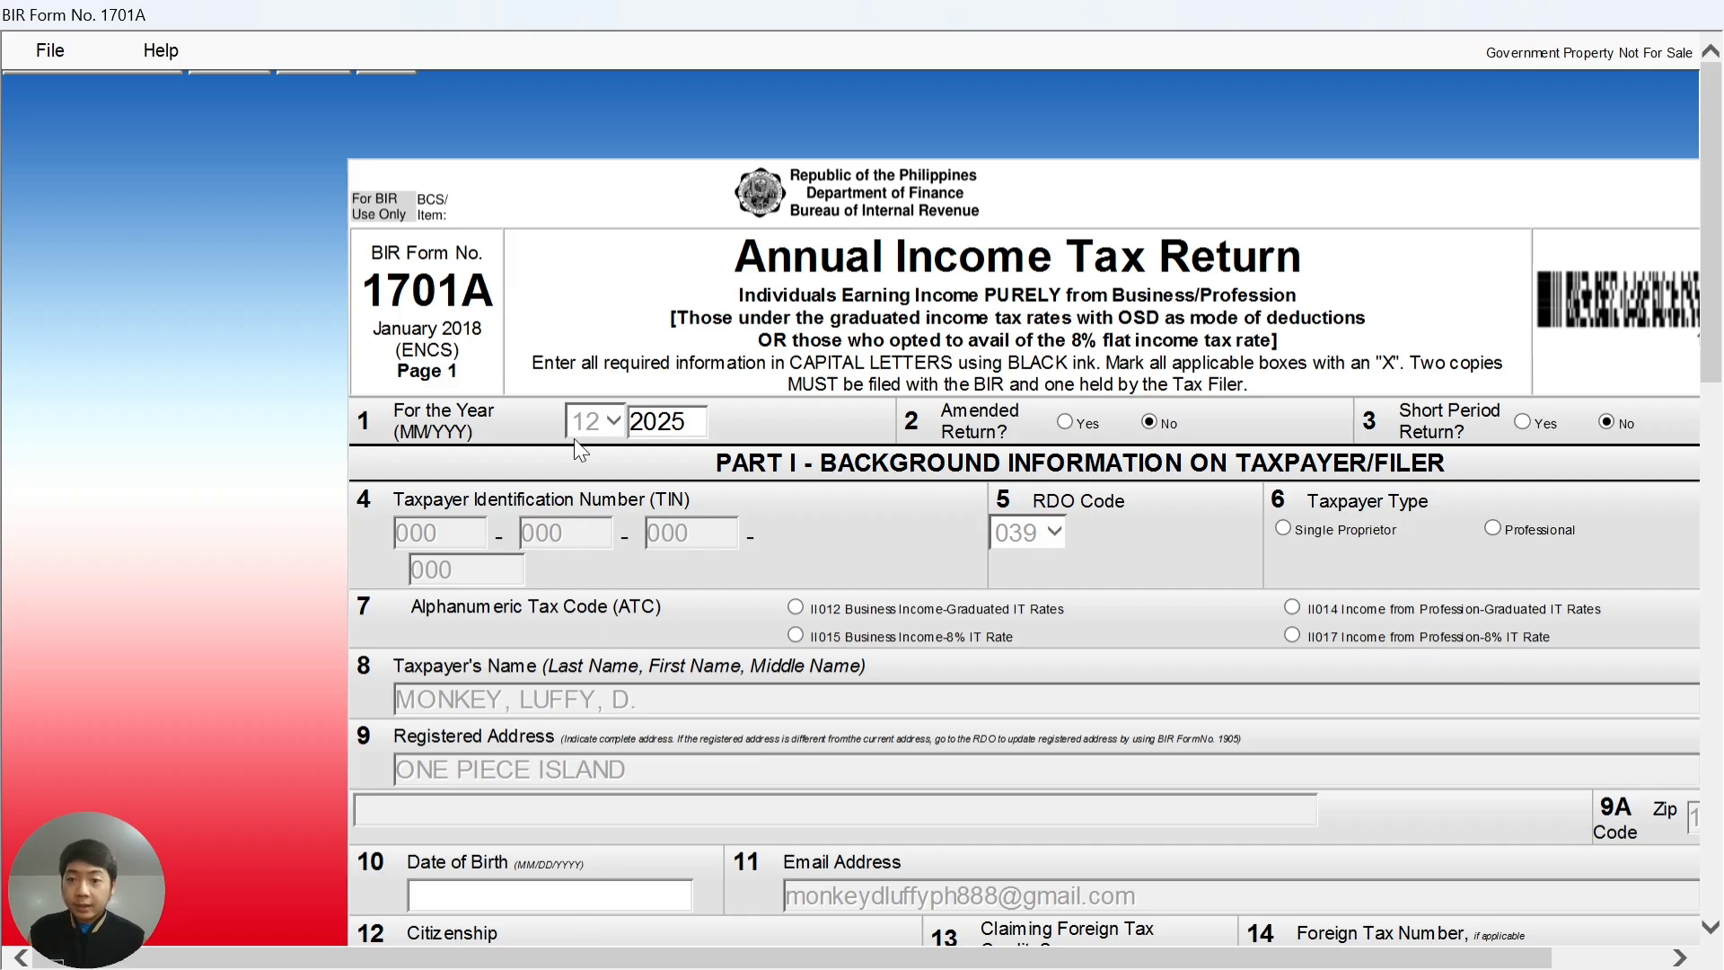
# - Change the For the Year field in item 1 from 2025 to 2024
pyautogui.moveTo(610, 956); pyautogui.dragTo(728, 956)
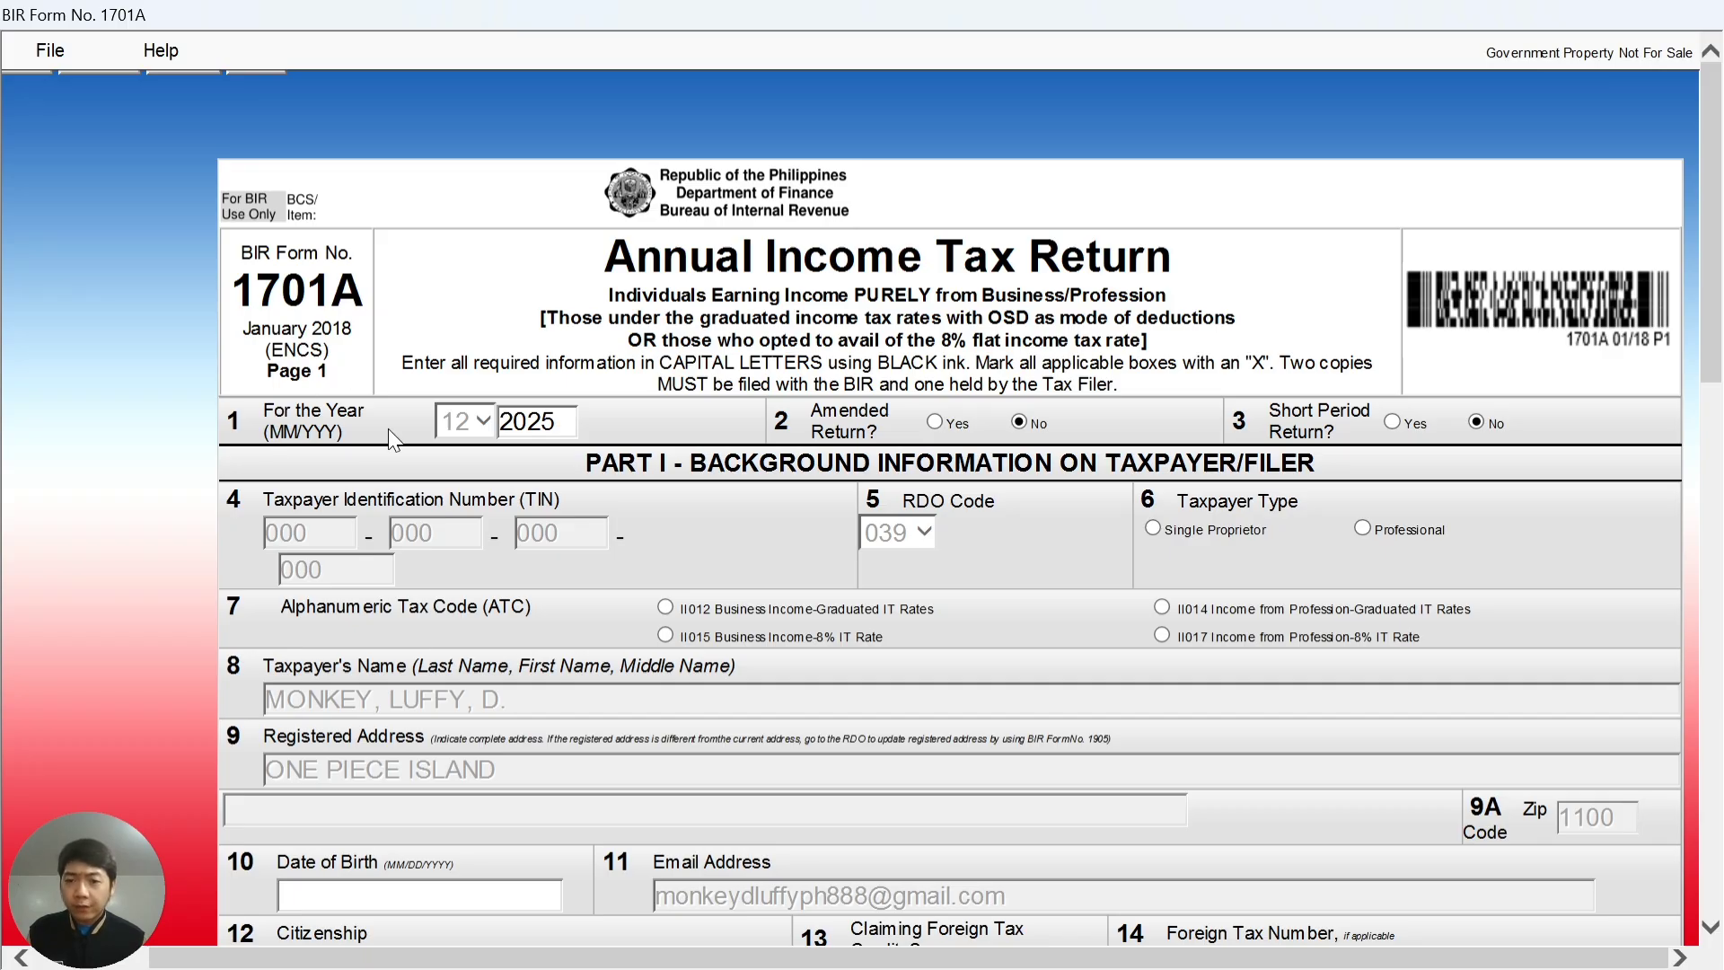
pyautogui.doubleClick(551, 422)
pyautogui.click(573, 418)
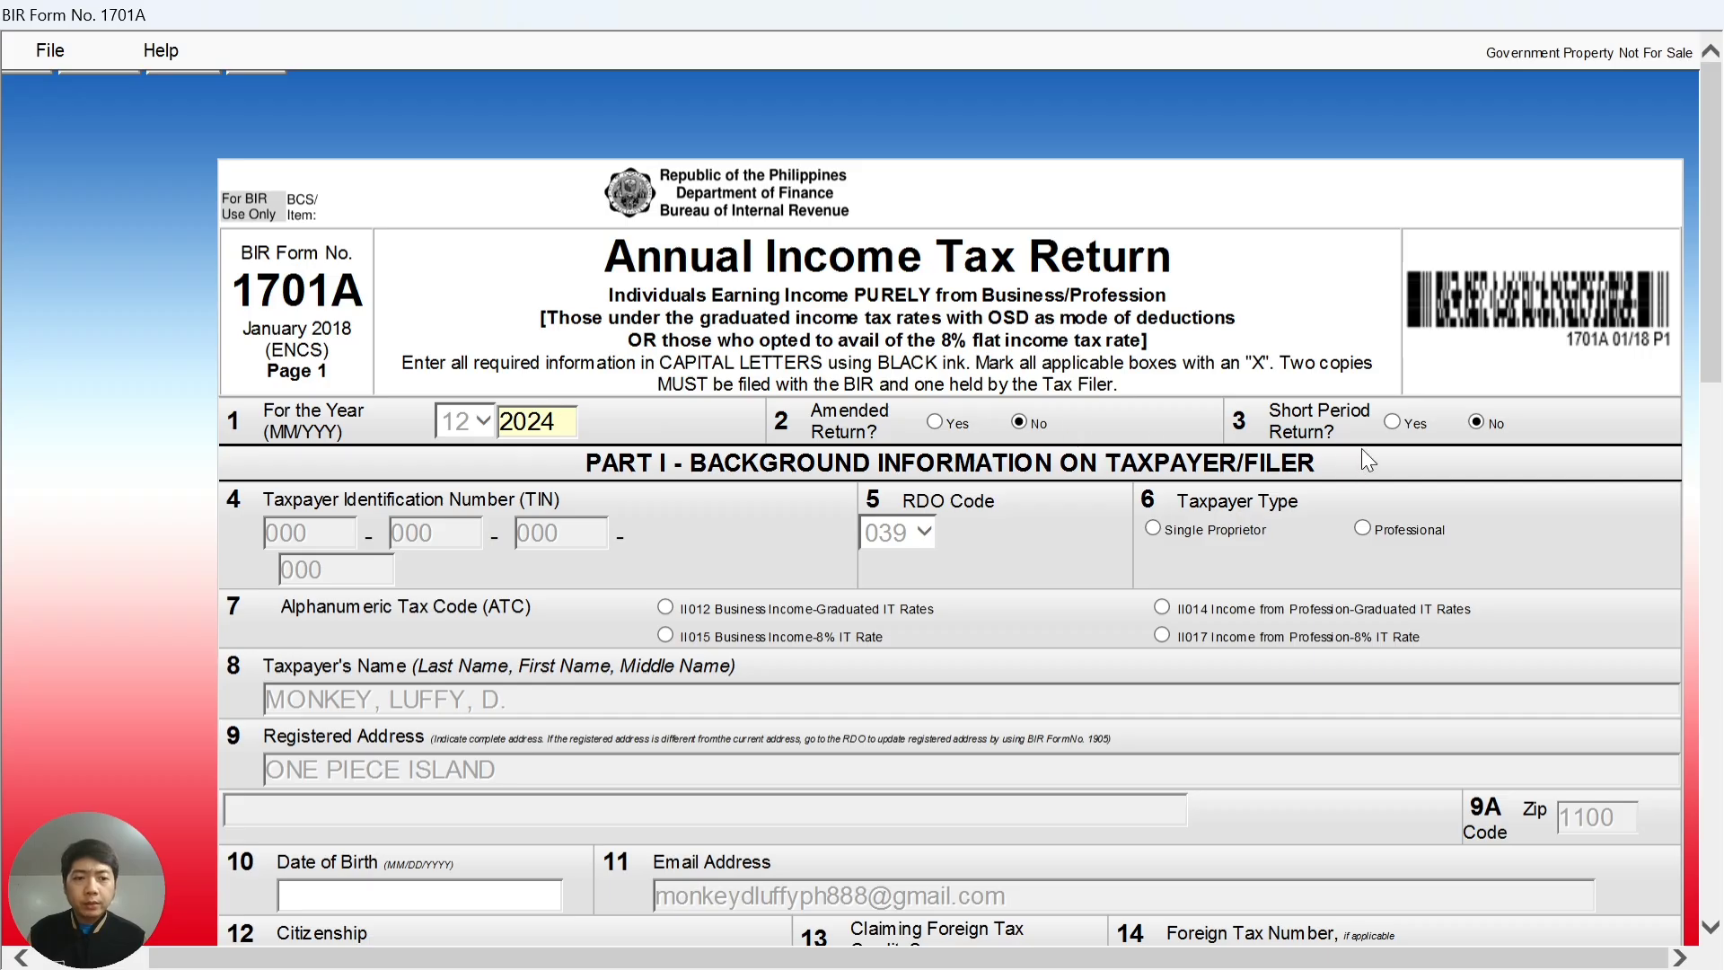
pyautogui.scroll(-2, 419, 524)
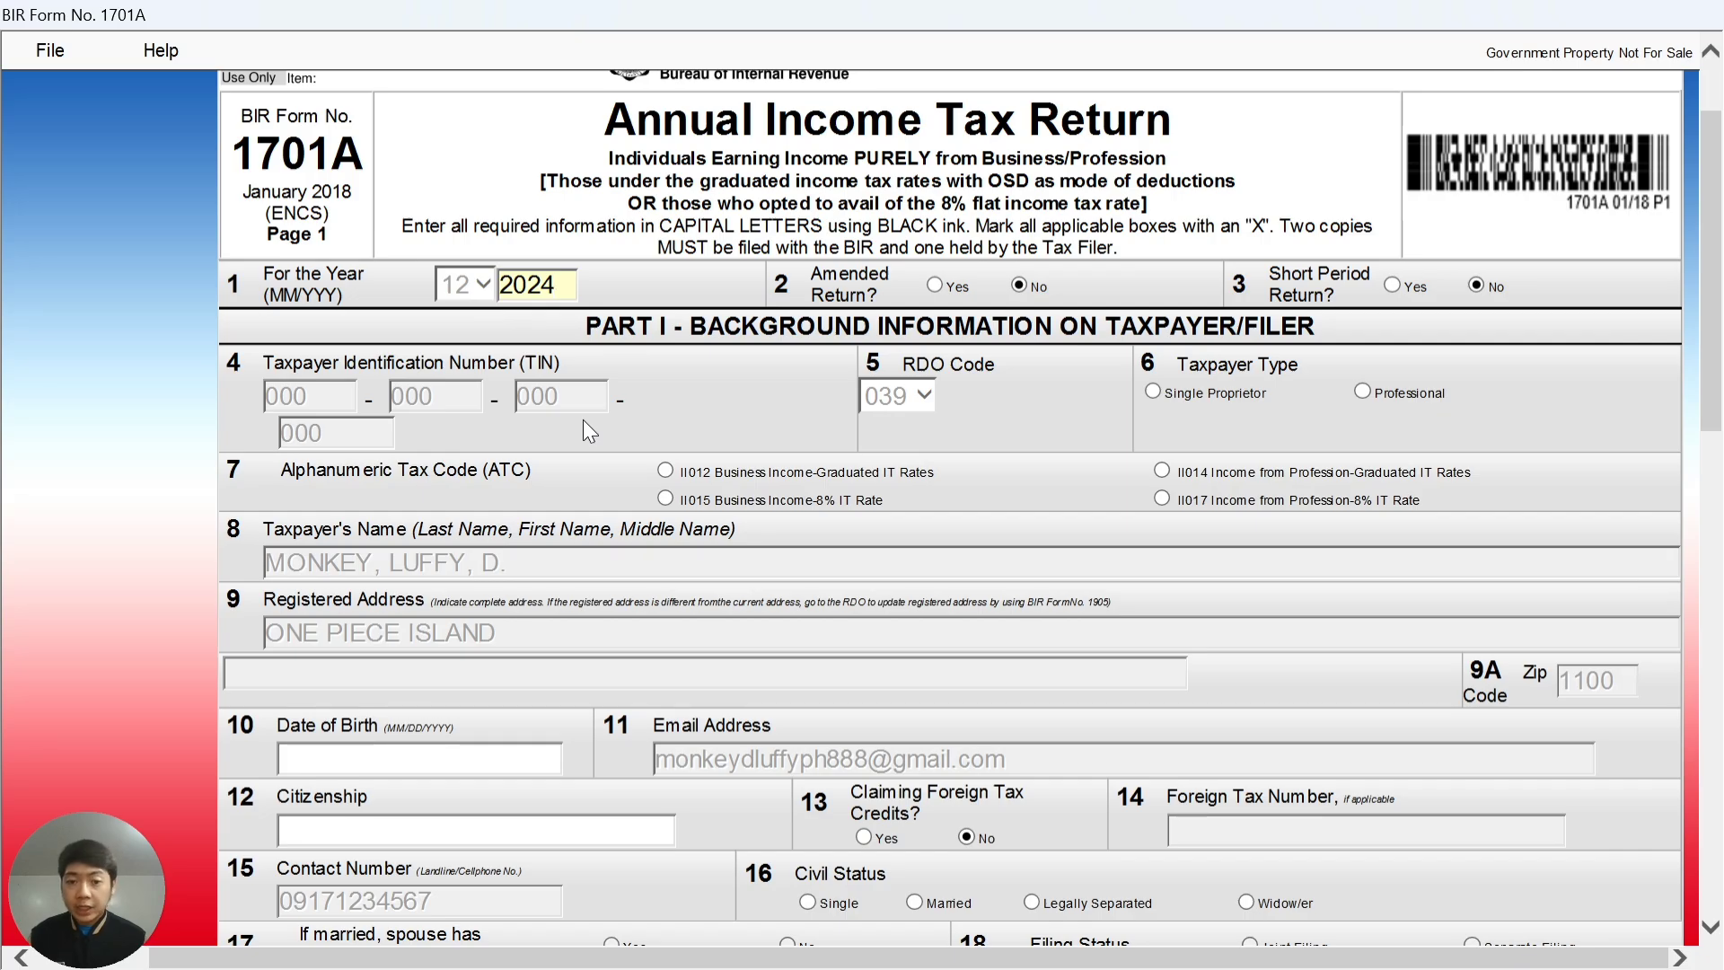
# - Mark the taxpayer as a Single Proprietor under ATC II015 at the 8% rate
pyautogui.scroll(-2, 763, 407)
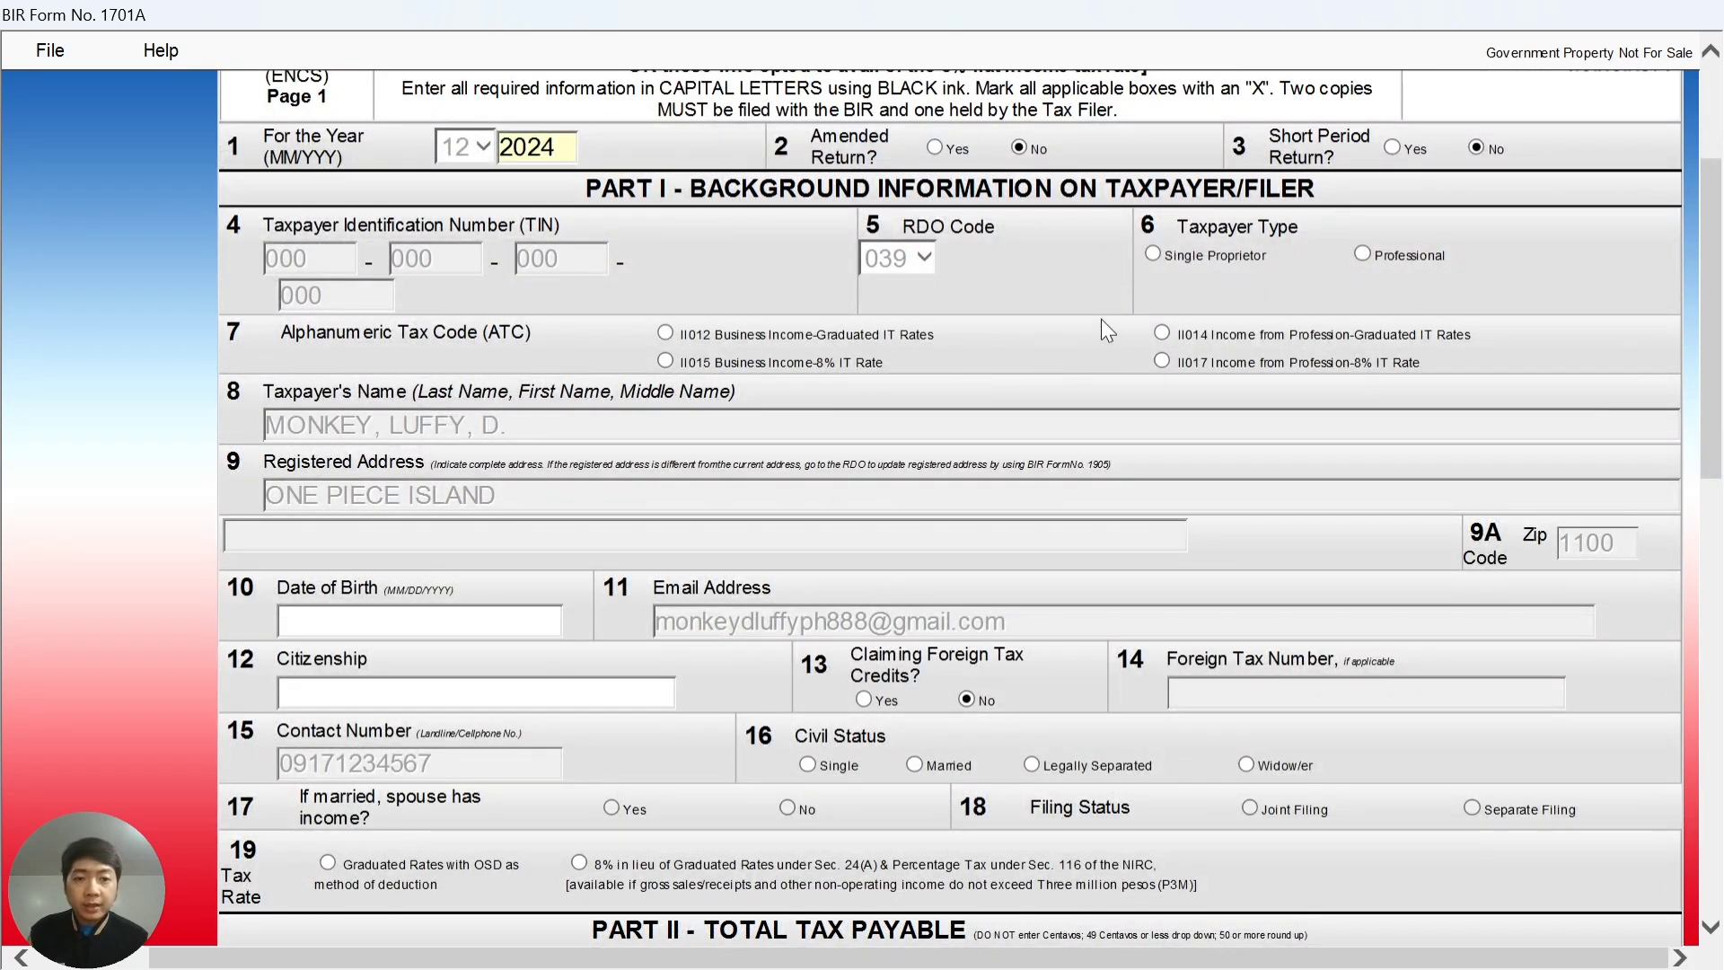
pyautogui.click(1153, 255)
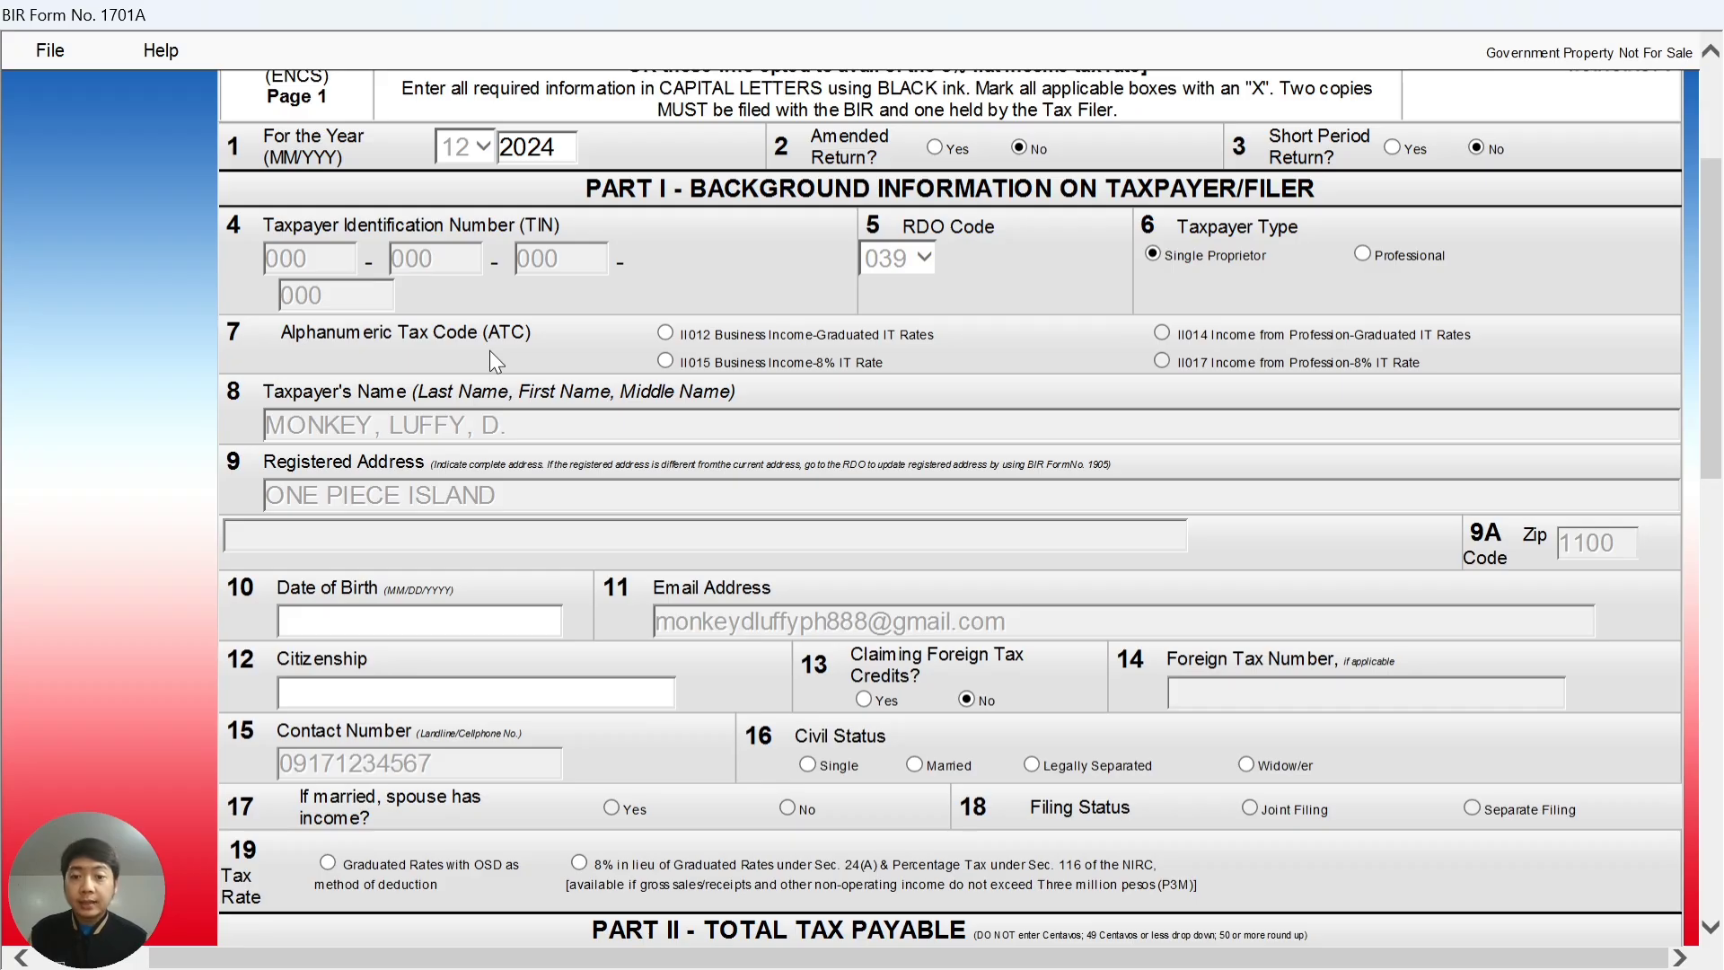
pyautogui.click(664, 362)
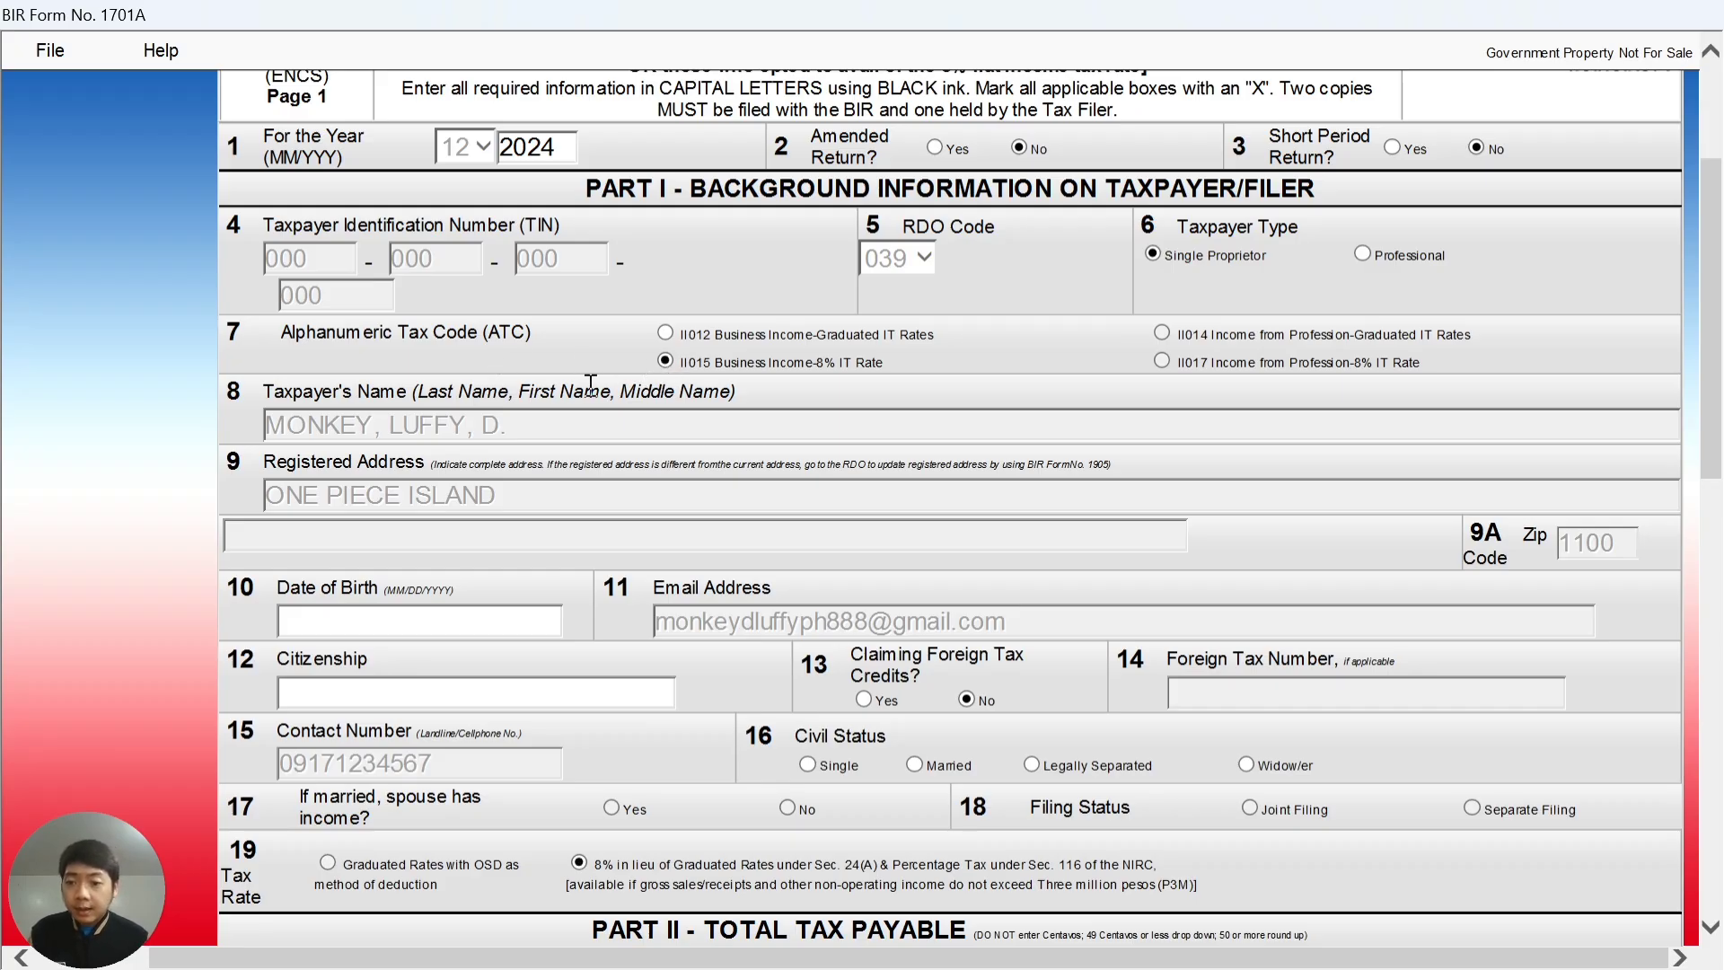
pyautogui.scroll(-3, 591, 385)
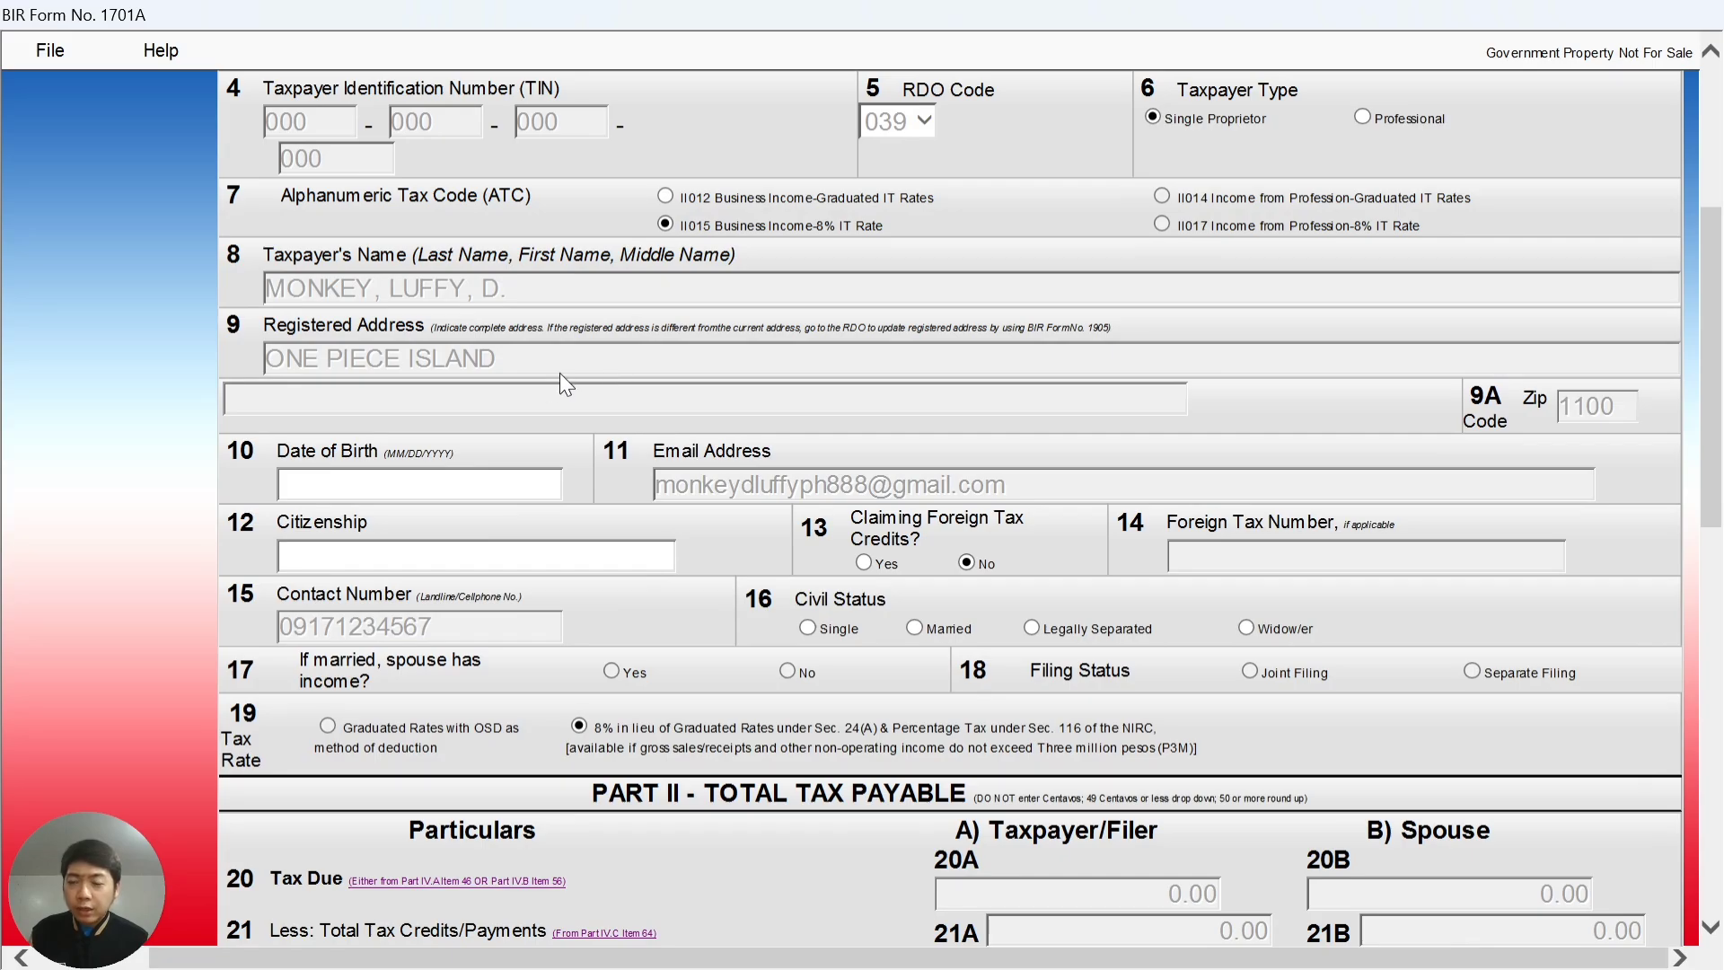
pyautogui.scroll(-3, 534, 383)
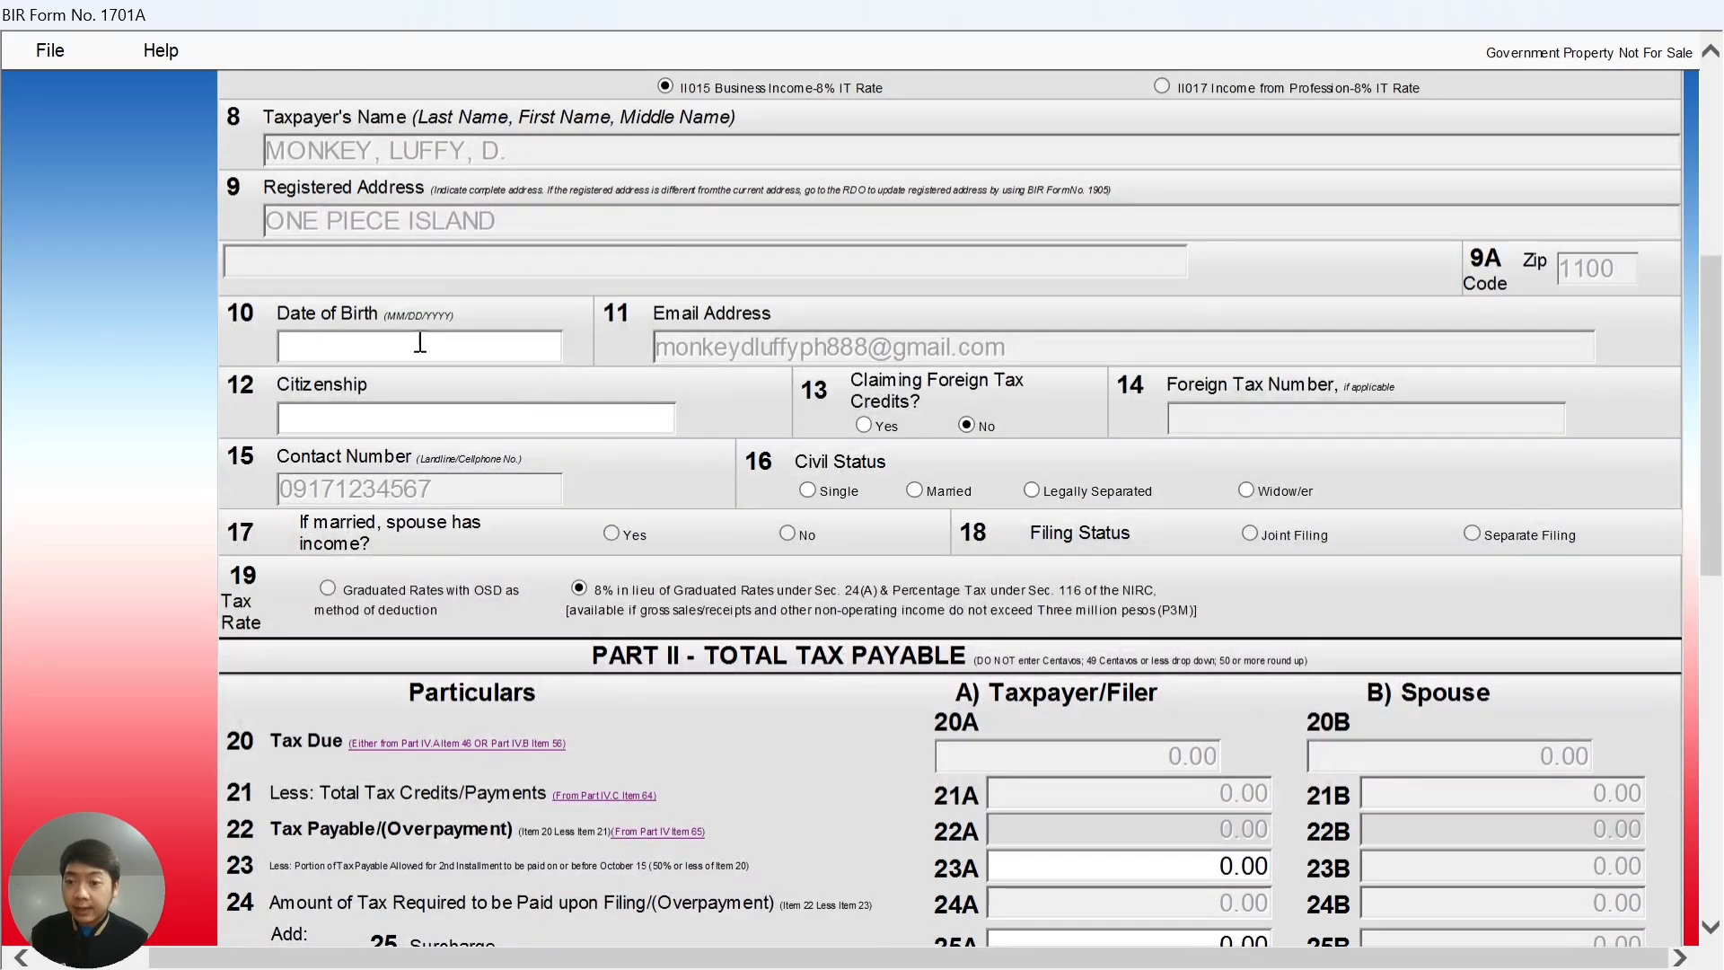
pyautogui.click(411, 349)
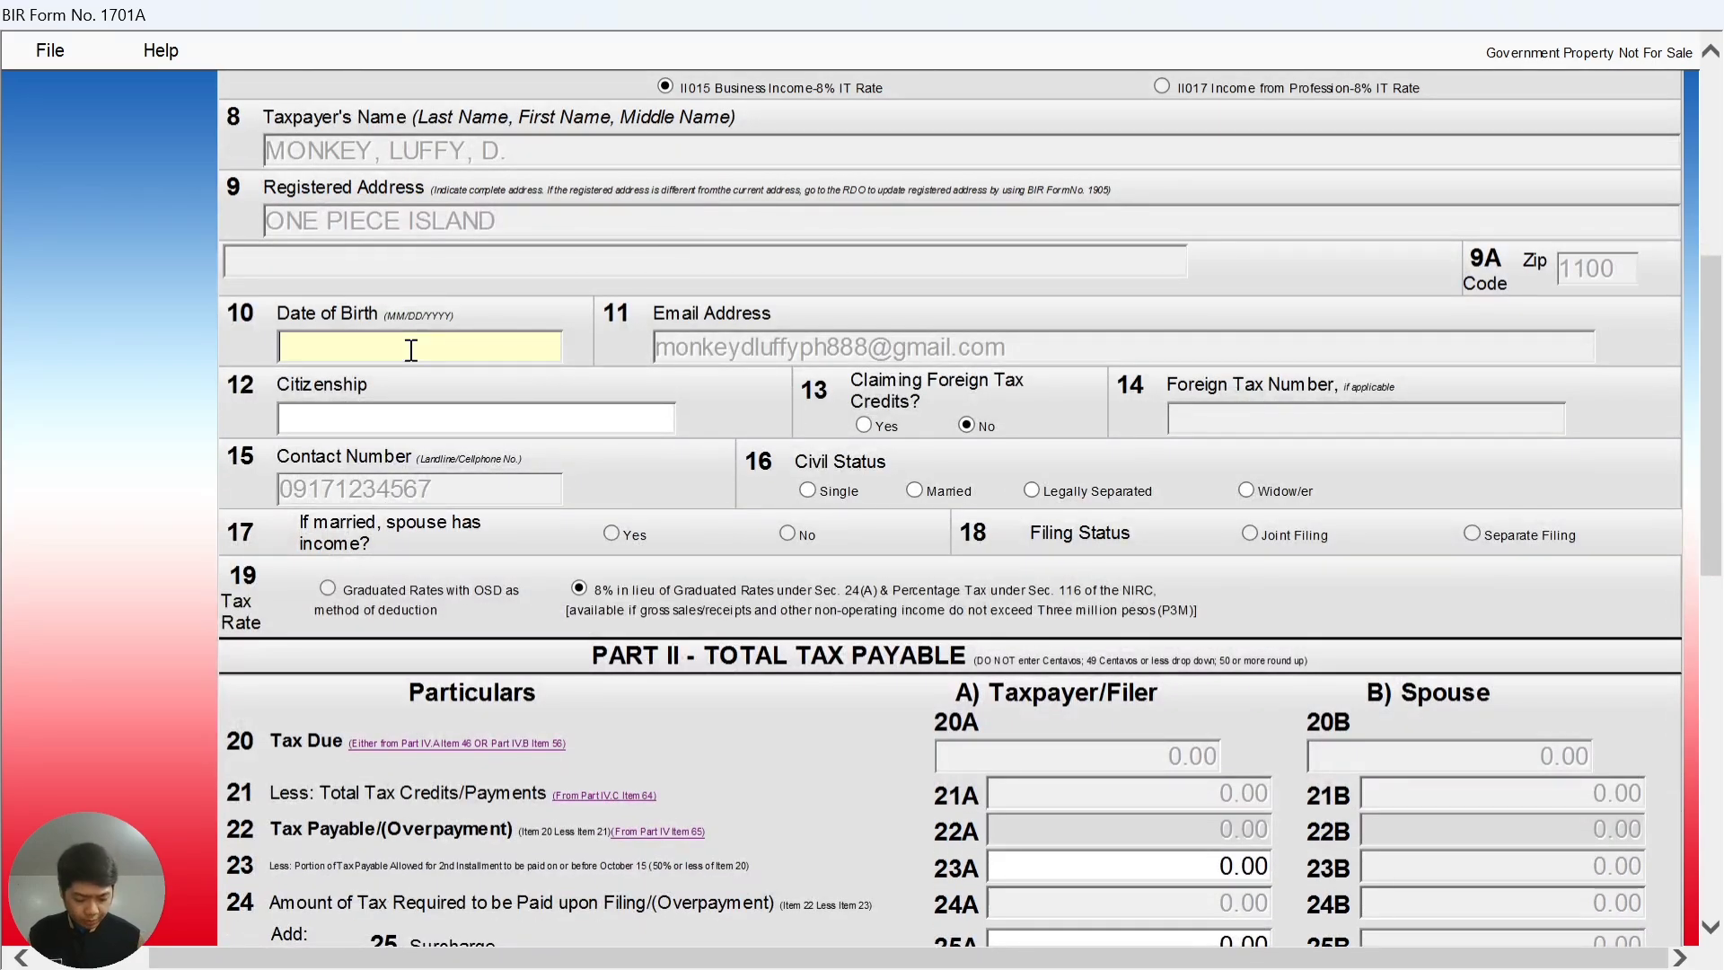
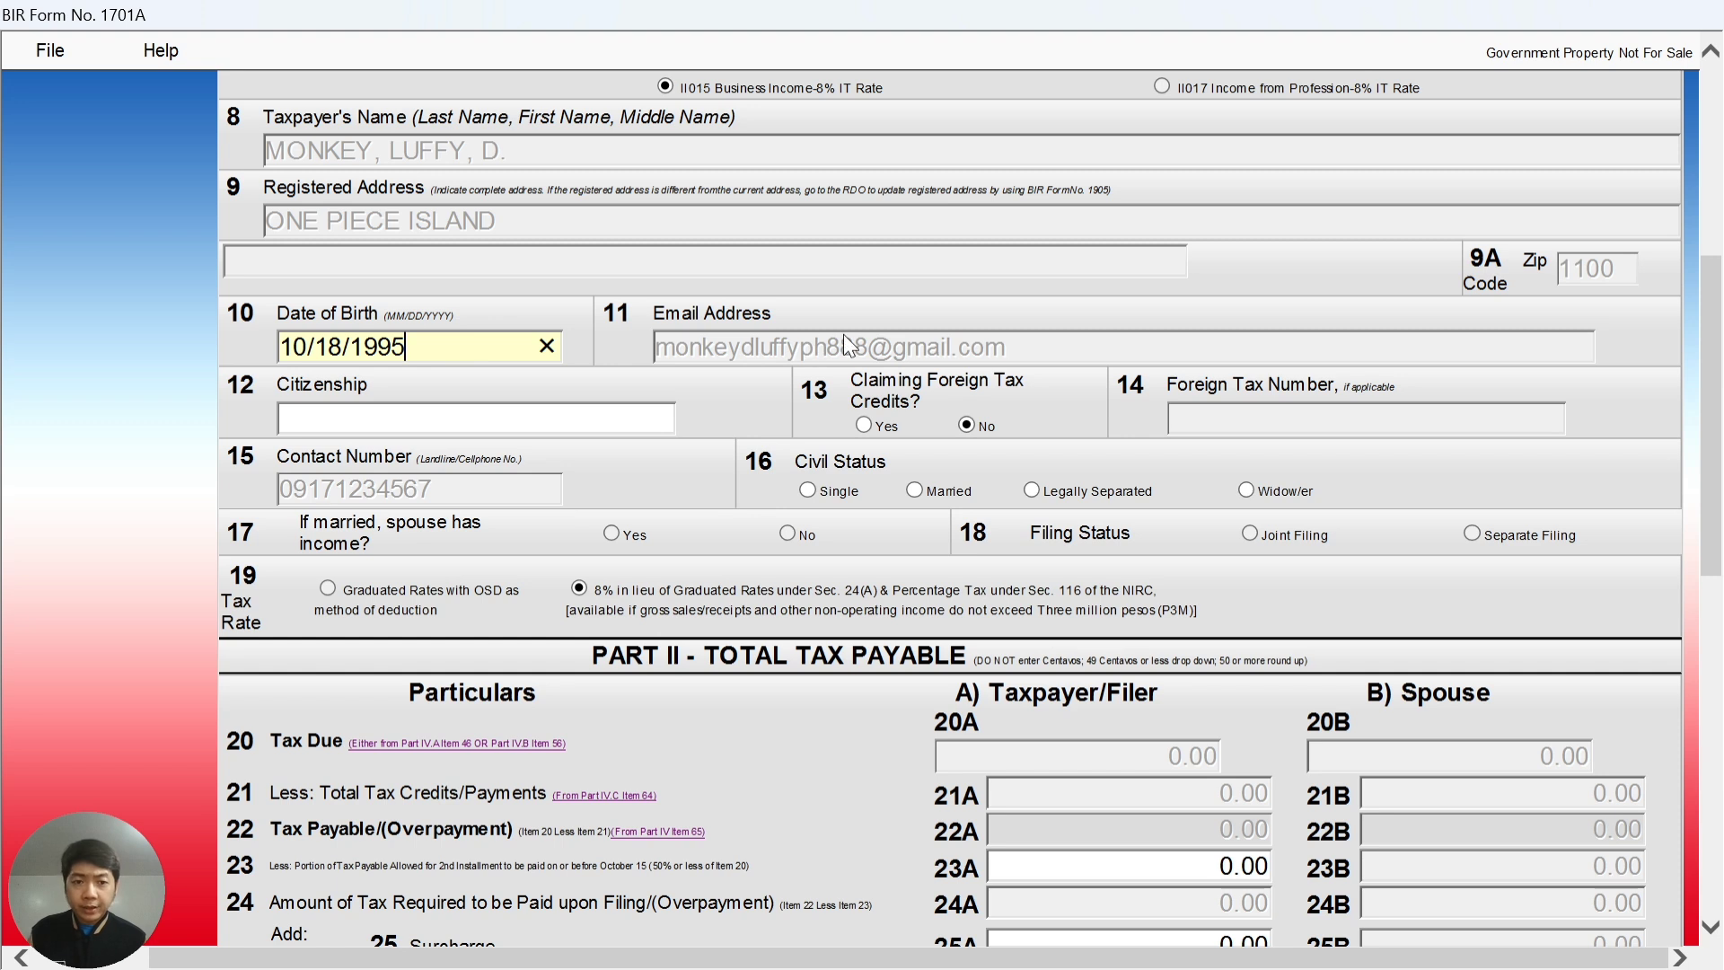
pyautogui.click(480, 417)
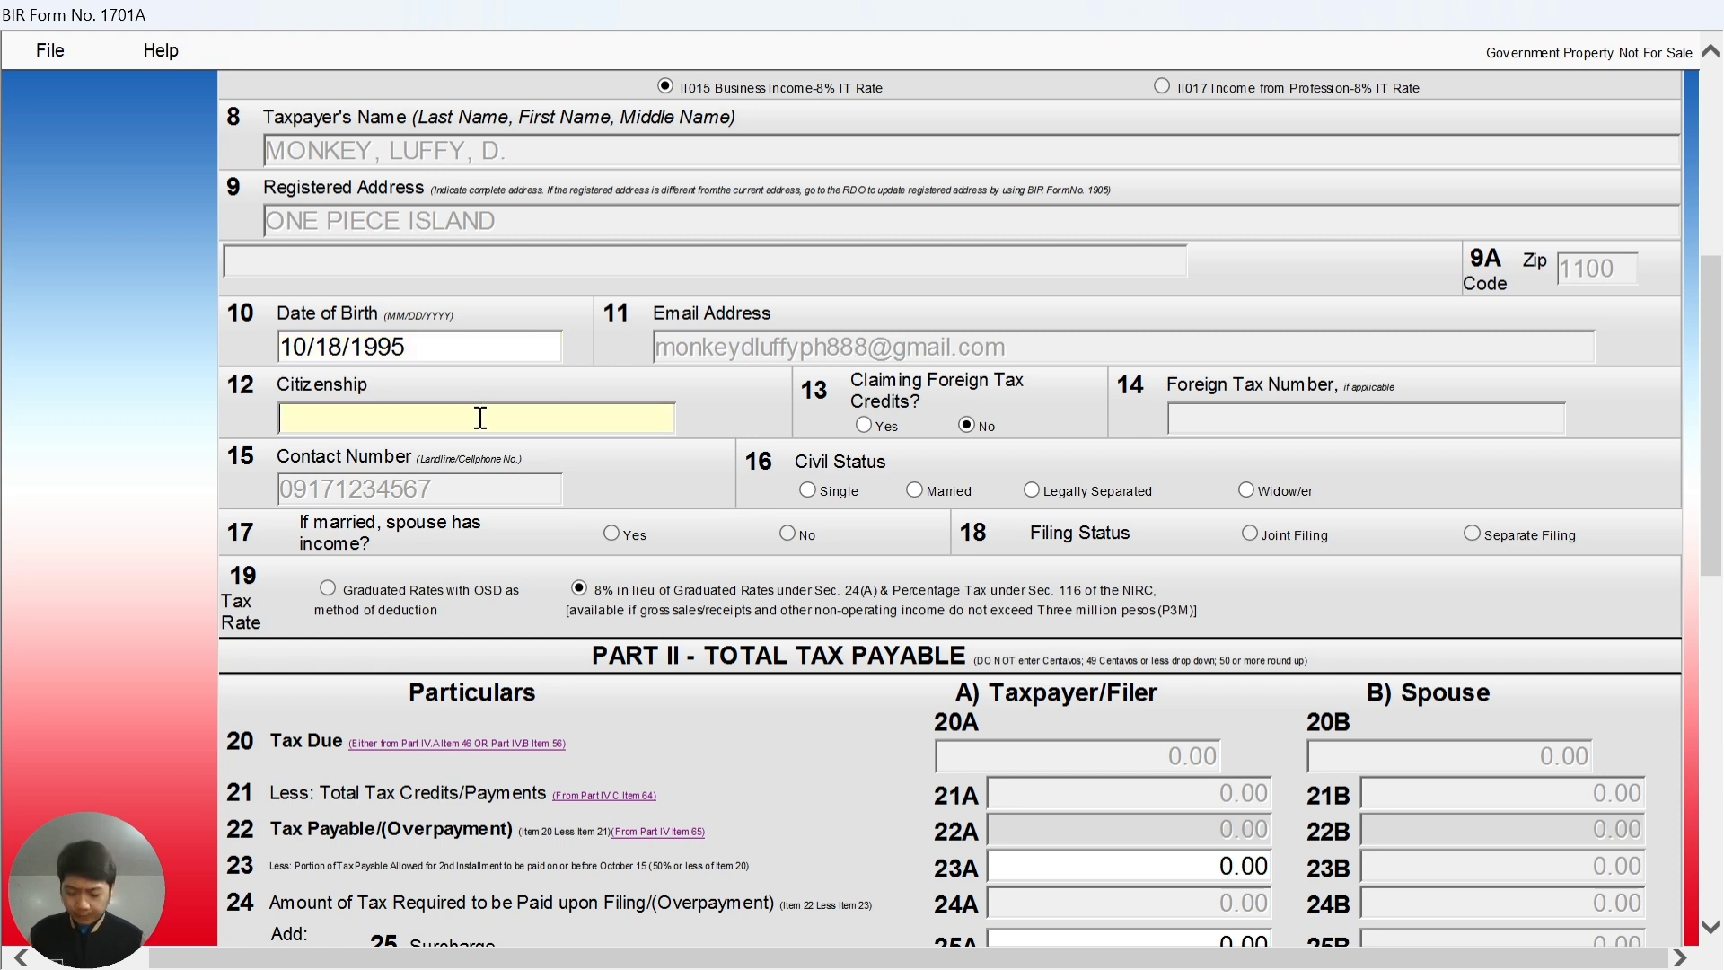
pyautogui.write('filipino')
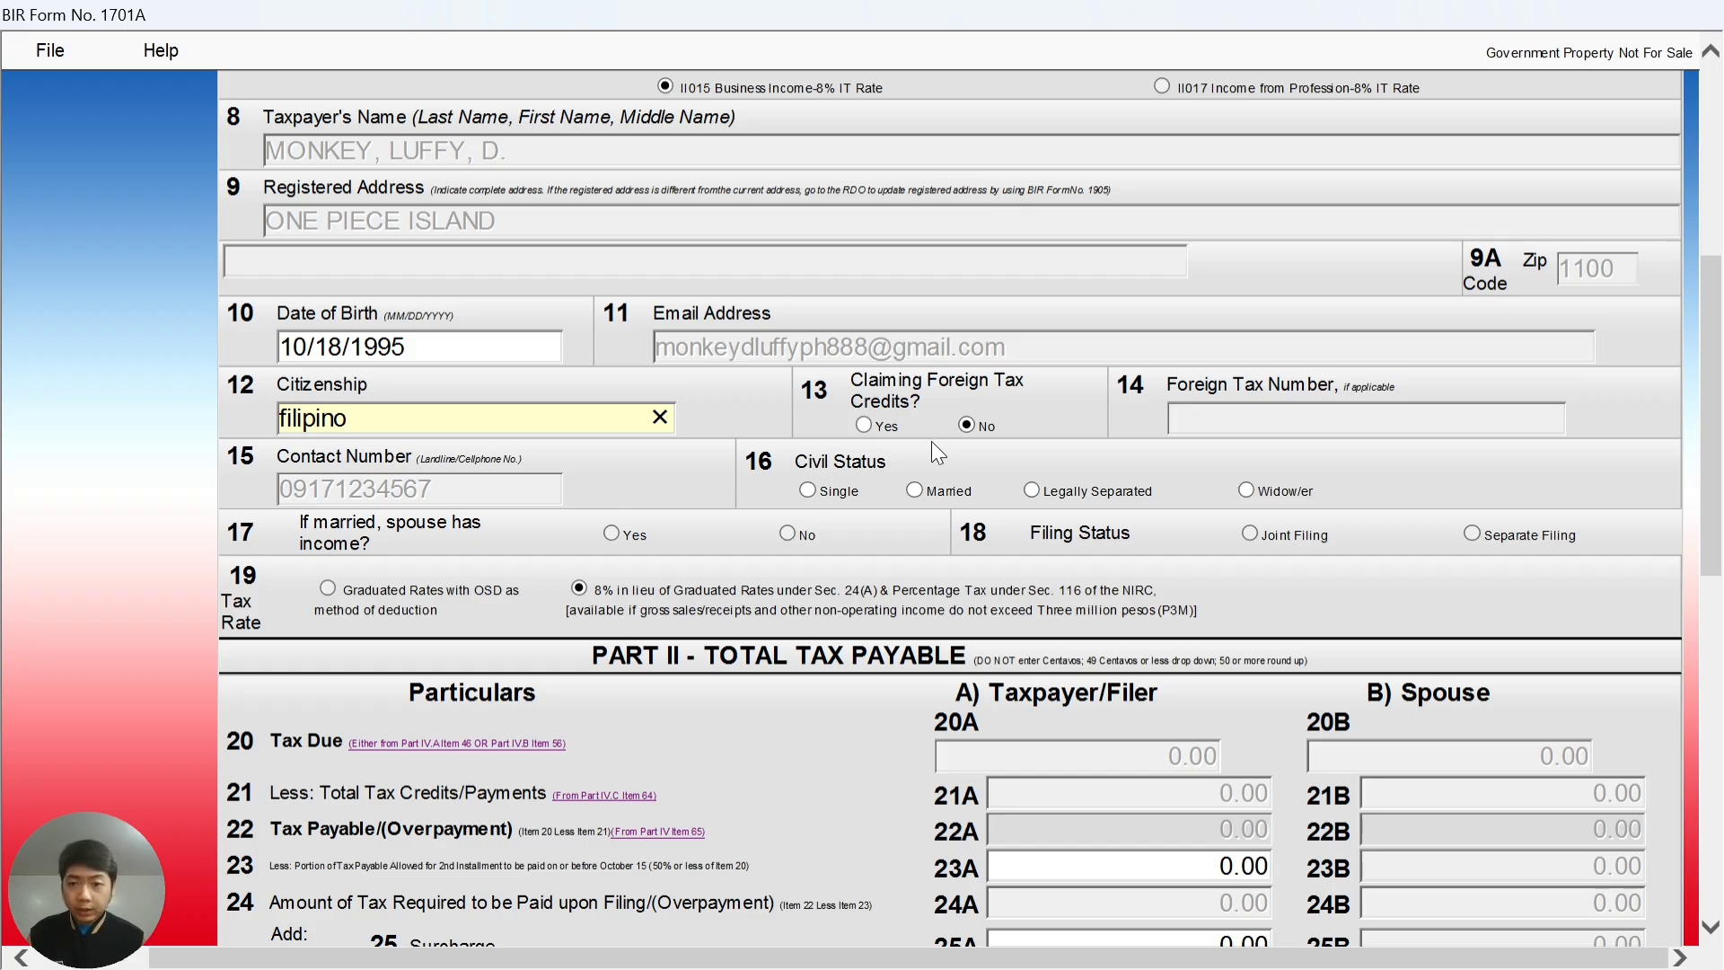
pyautogui.scroll(-3, 499, 462)
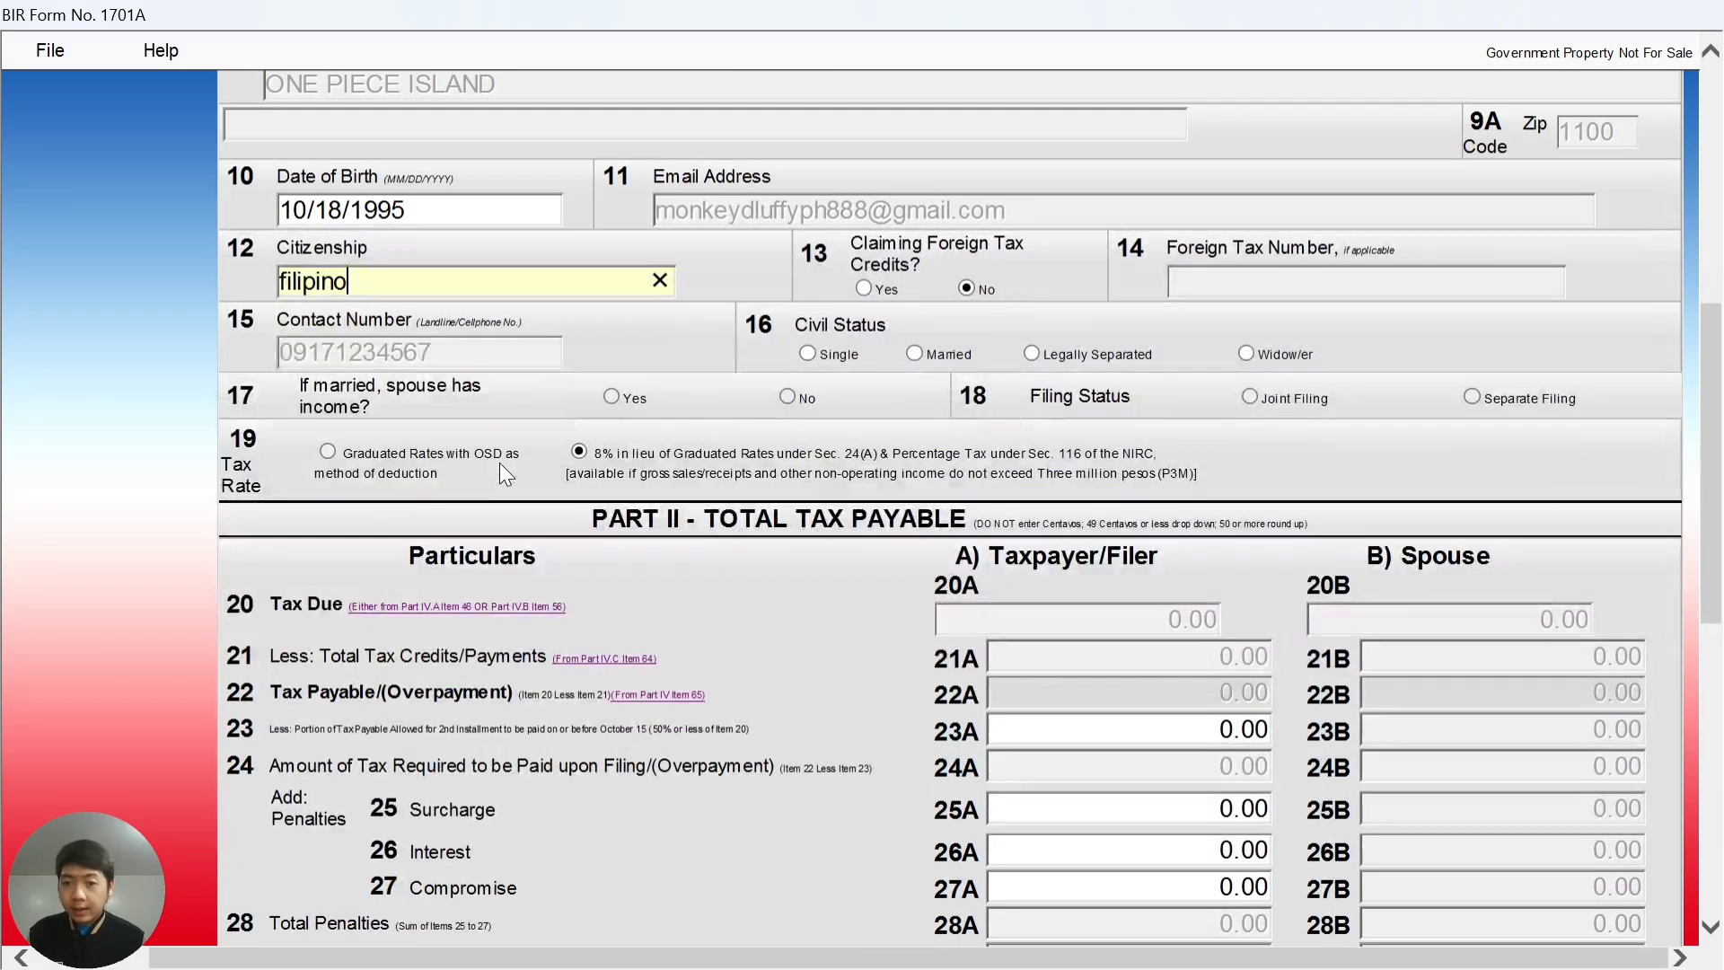
# - Set civil status to Single under item 16 and scroll on through Part II
pyautogui.click(808, 353)
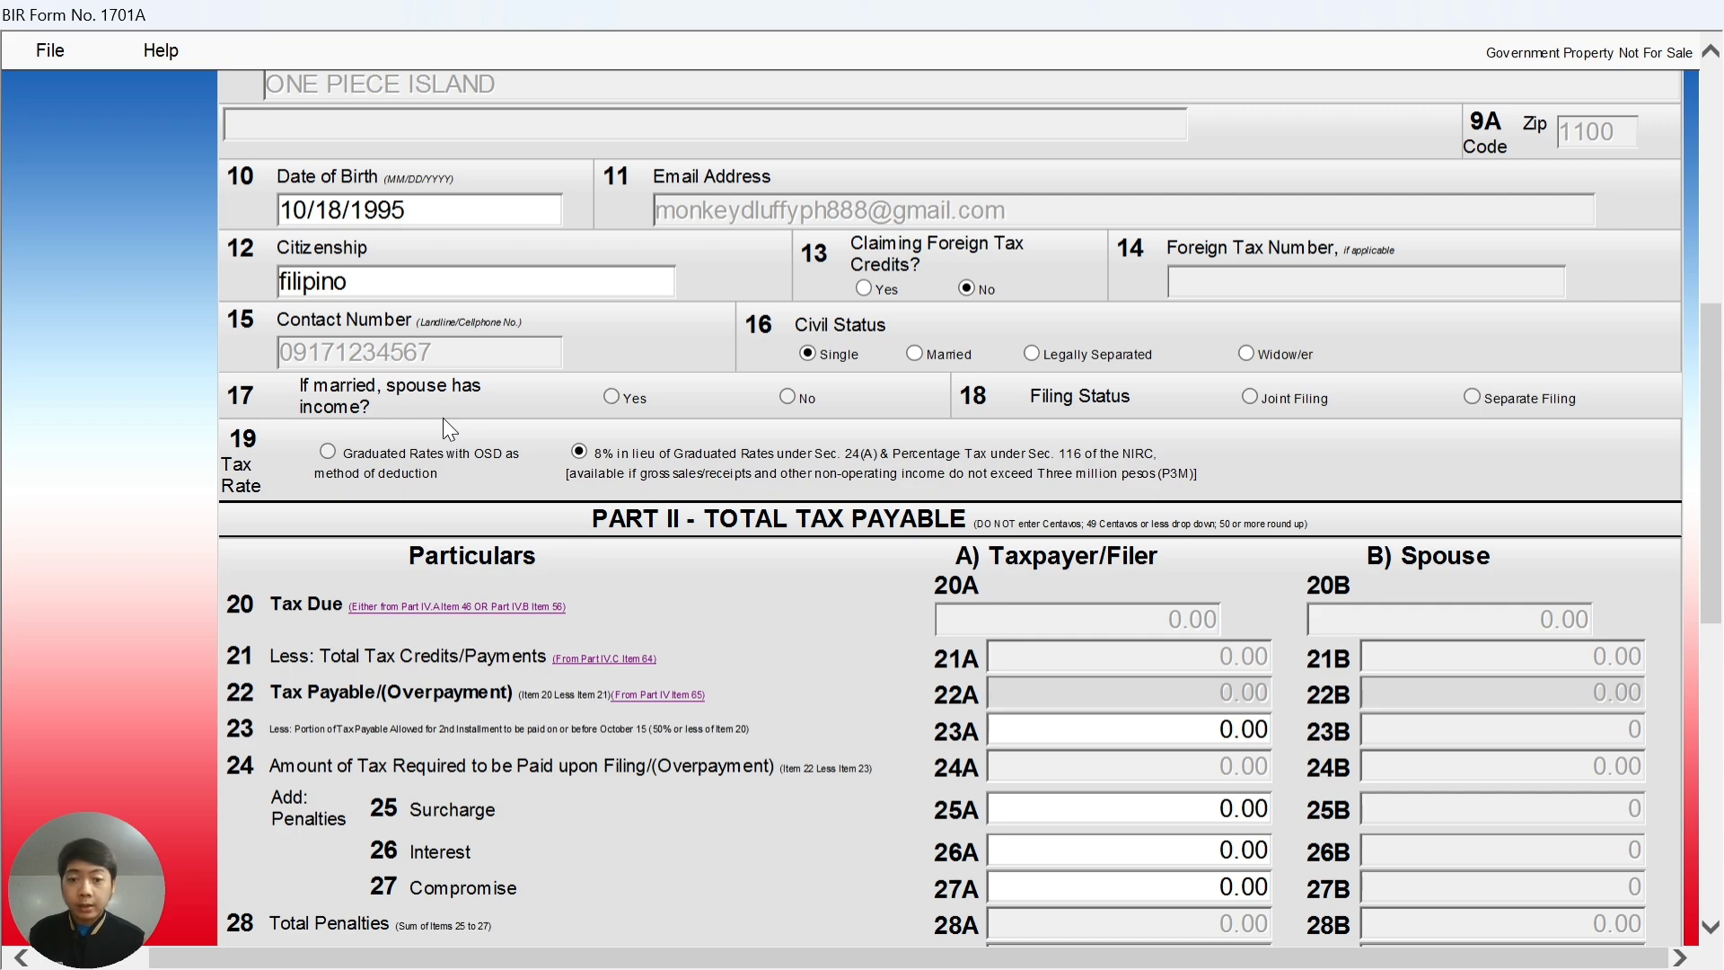
pyautogui.scroll(-3, 444, 417)
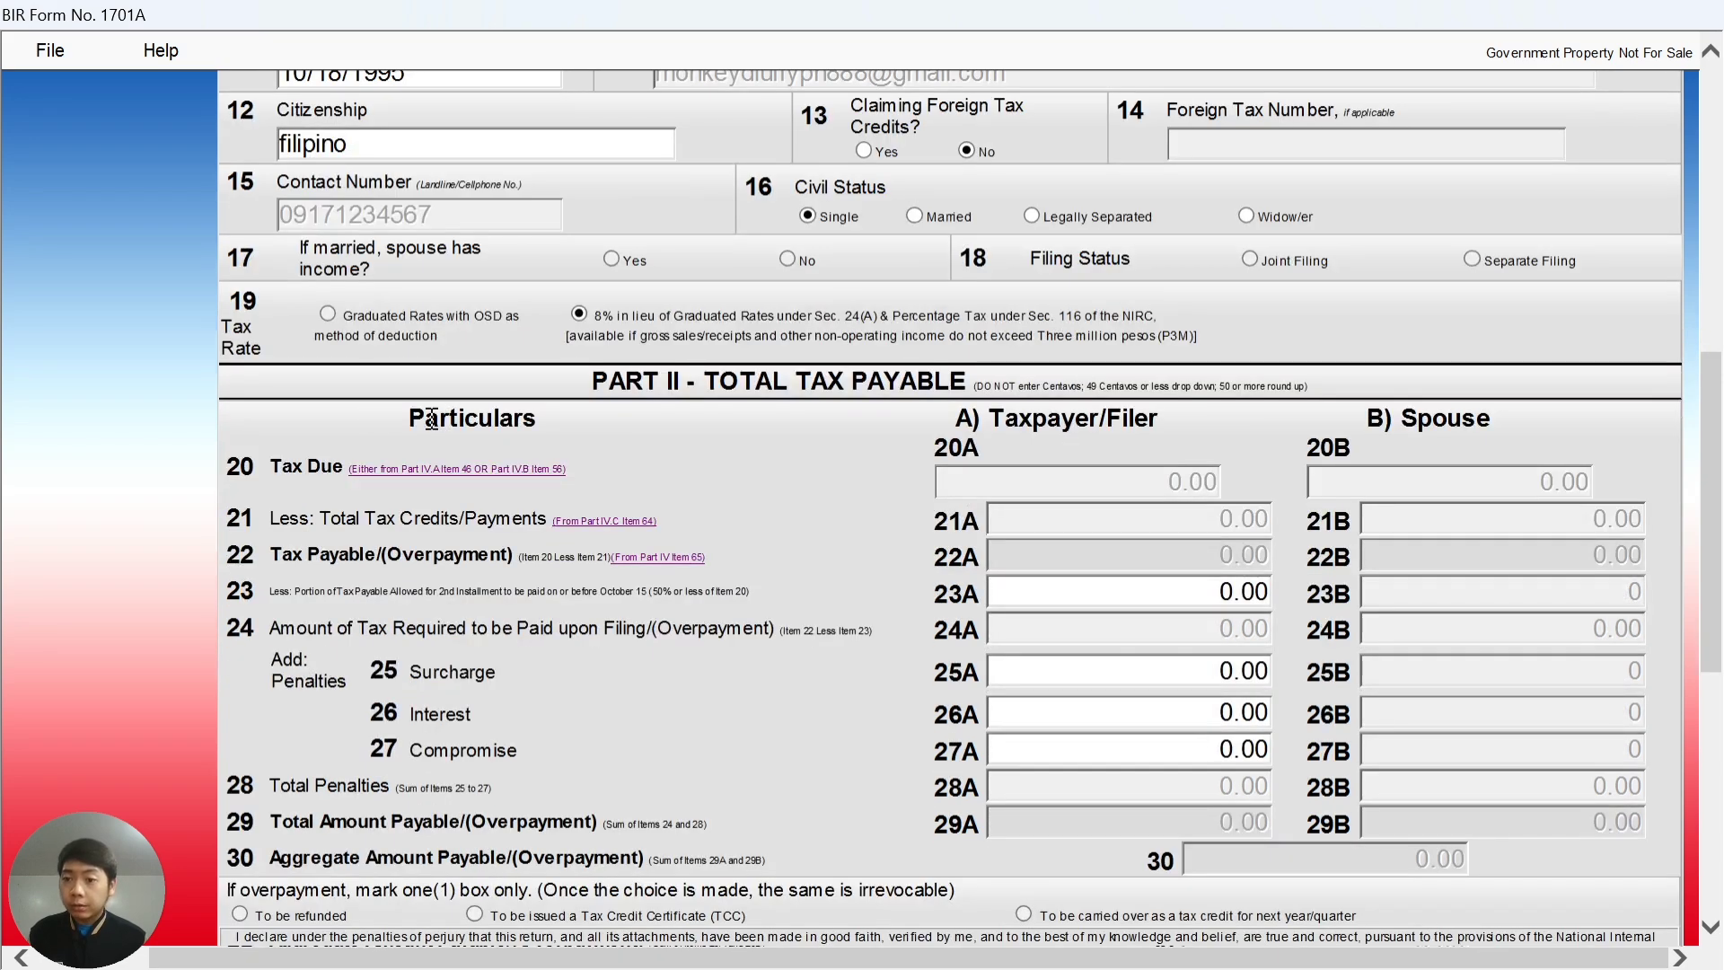
pyautogui.scroll(-3, 278, 350)
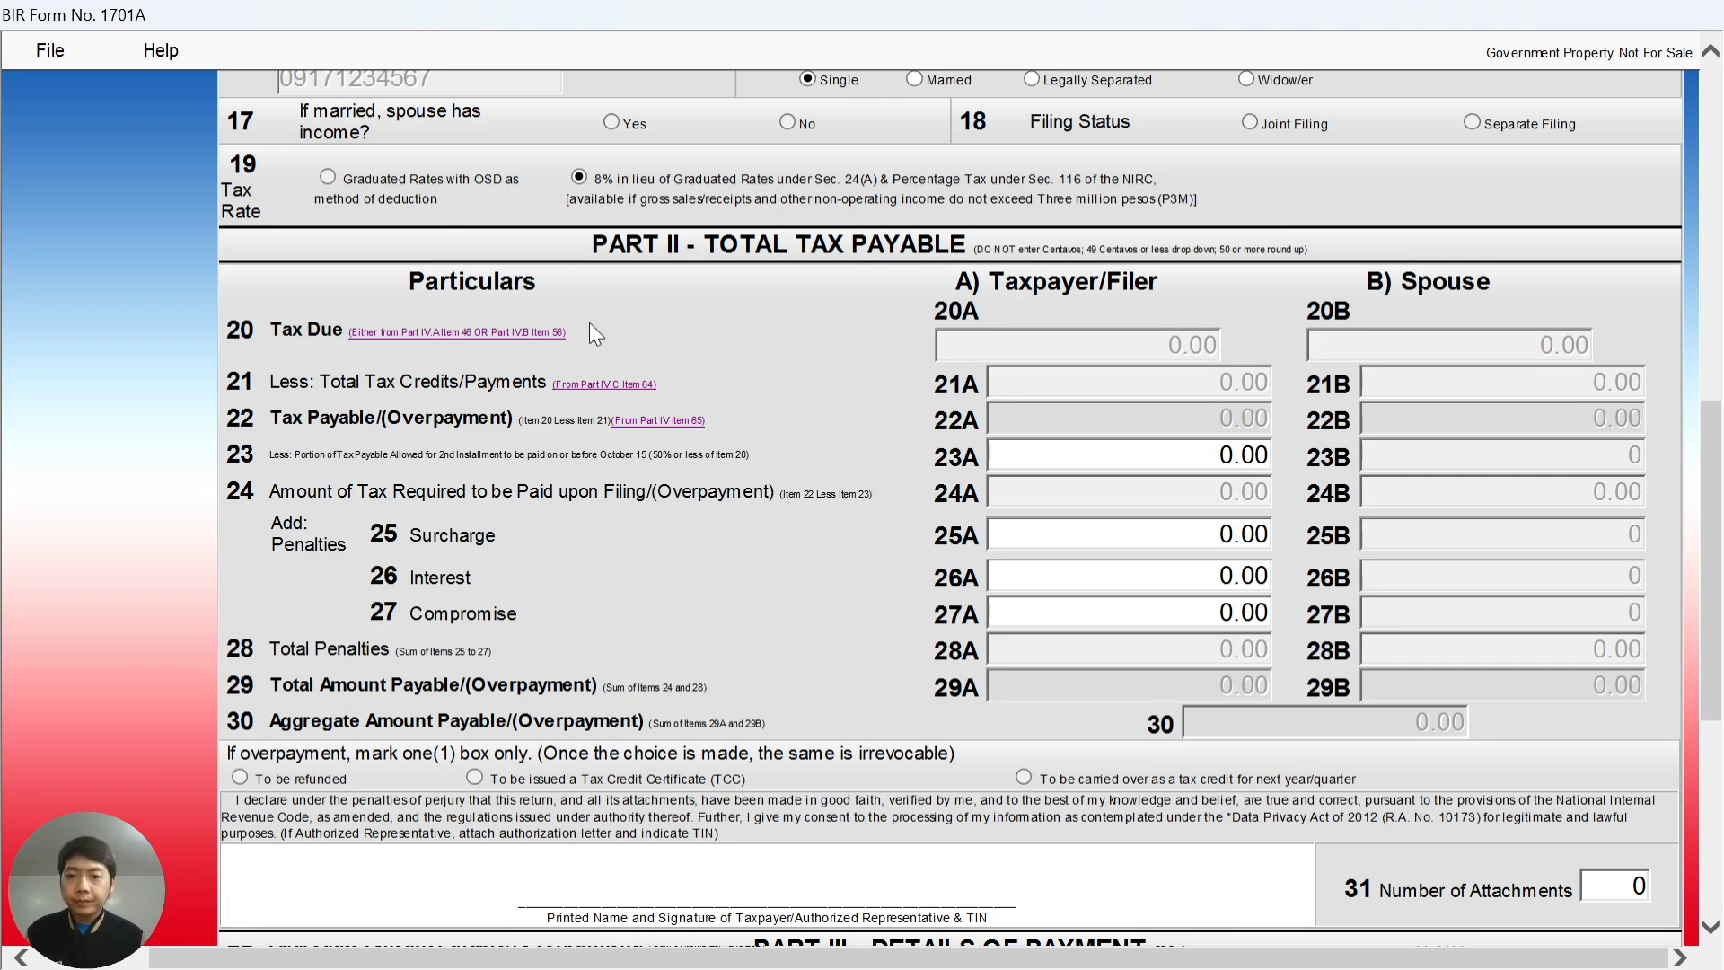
pyautogui.scroll(-2, 589, 323)
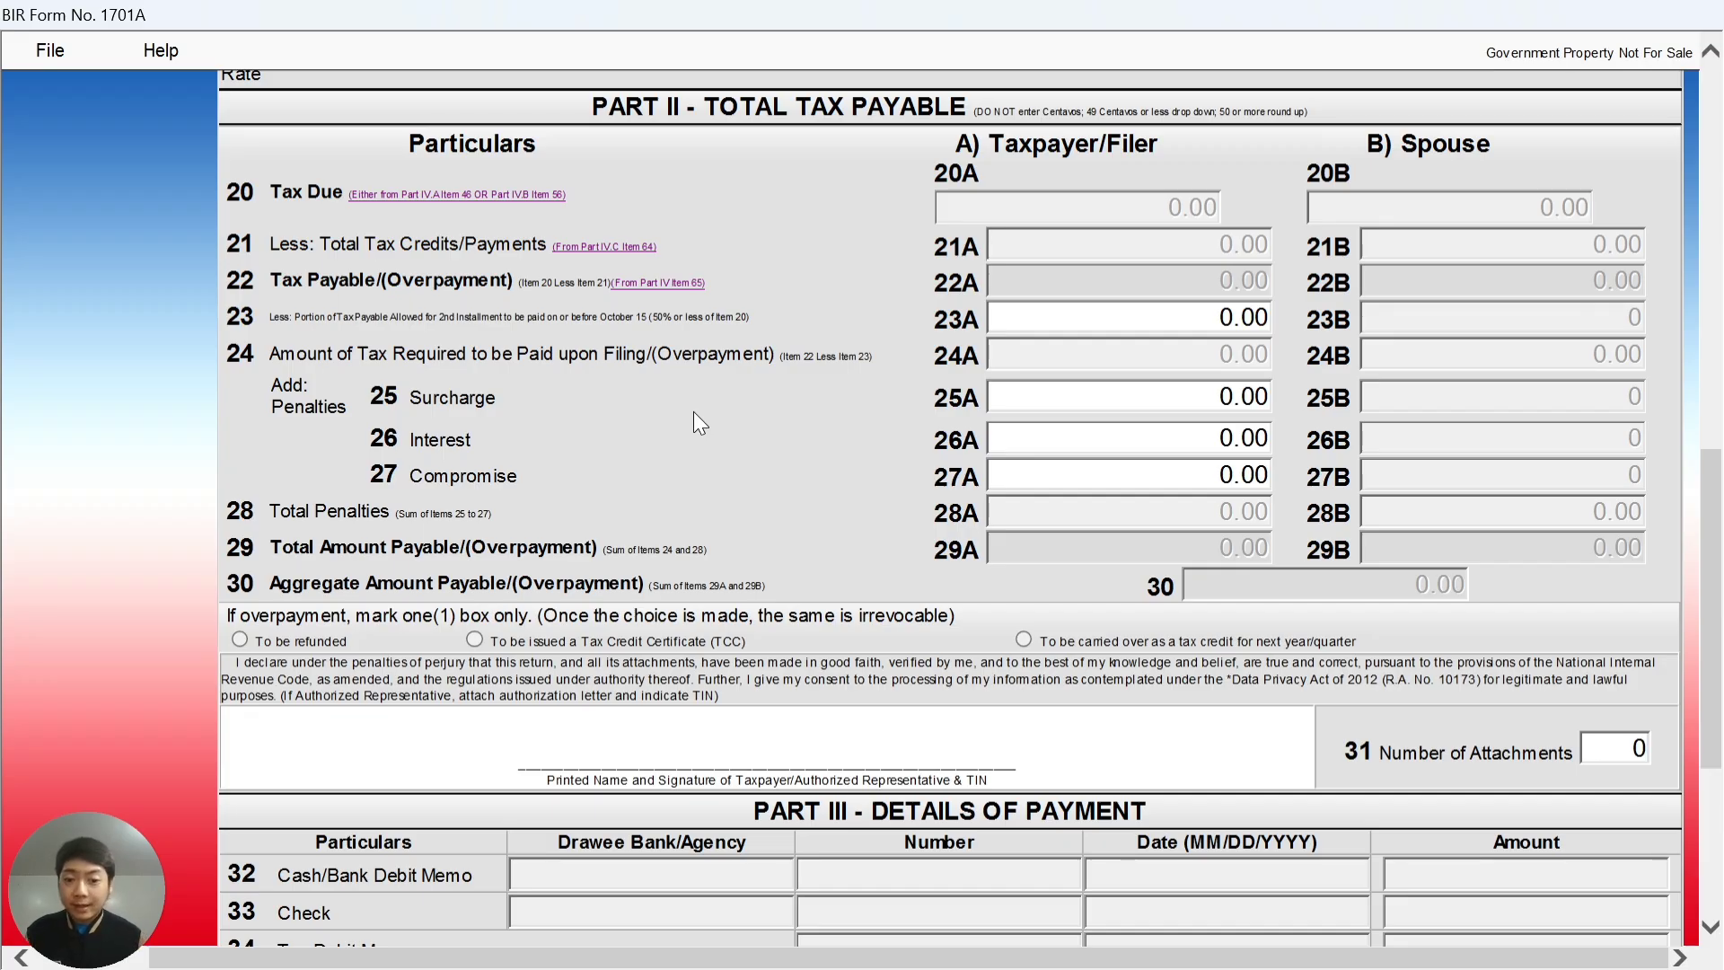
# - Go to page 2 and select sales item 47A in the 8% income tax section
pyautogui.scroll(-5, 693, 411)
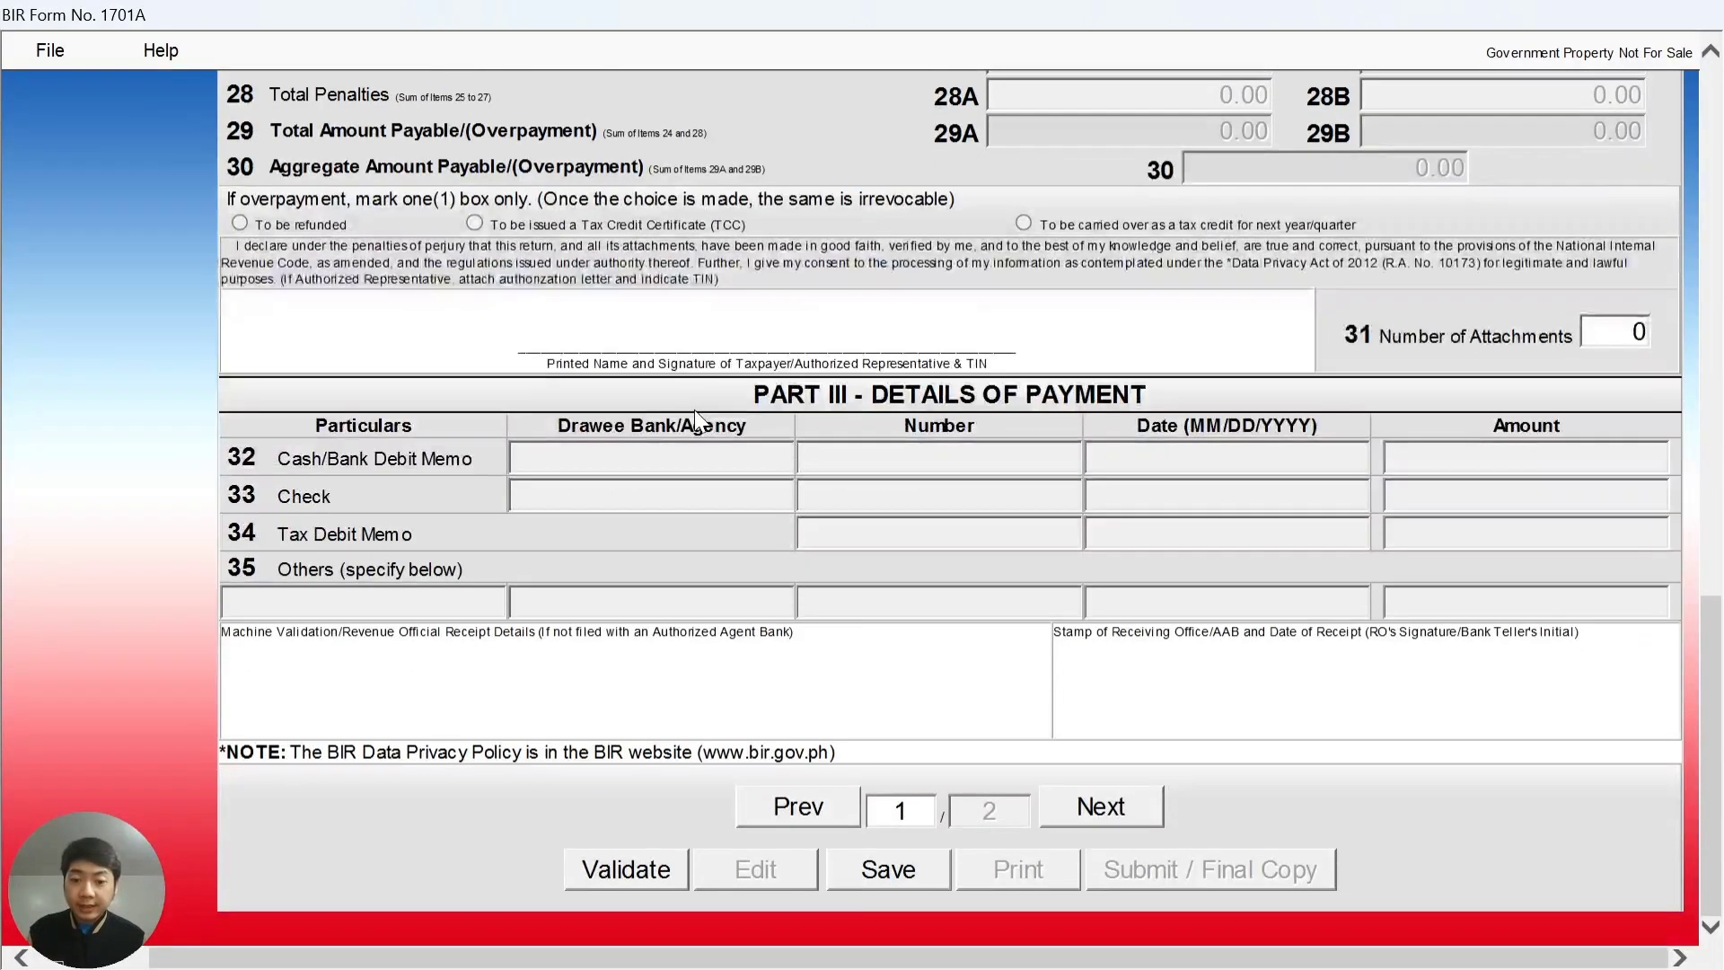
pyautogui.click(1090, 808)
pyautogui.scroll(-10, 1095, 769)
pyautogui.scroll(5, 1006, 402)
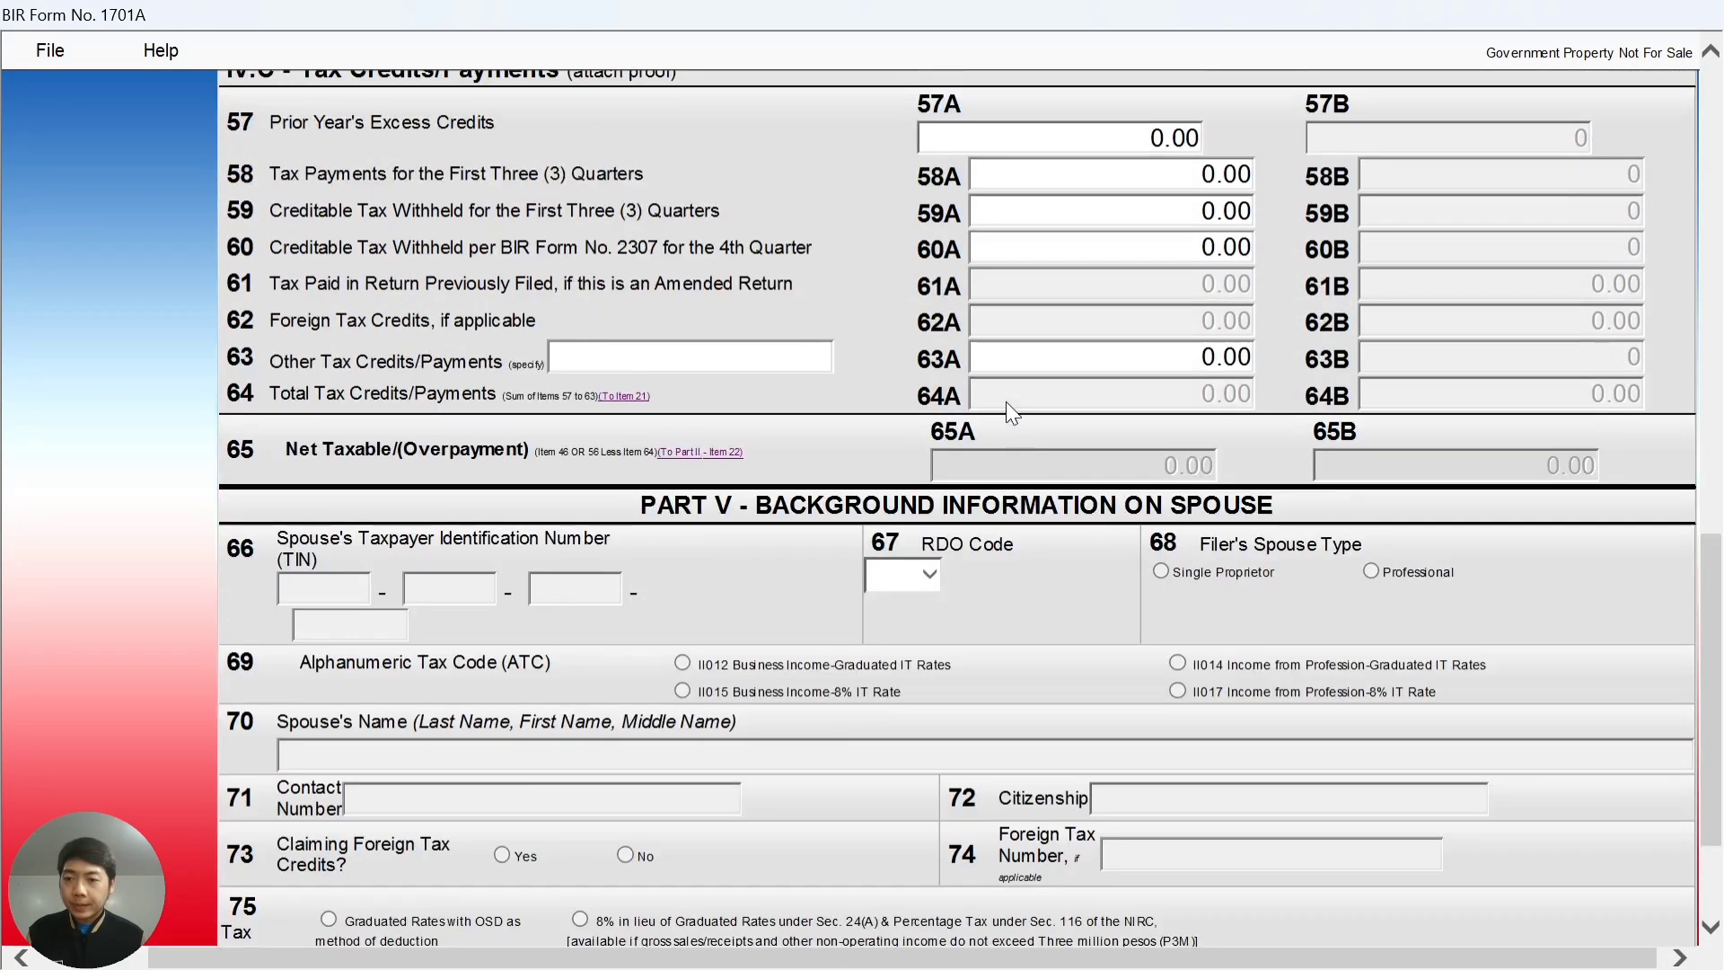
pyautogui.scroll(10, 1008, 402)
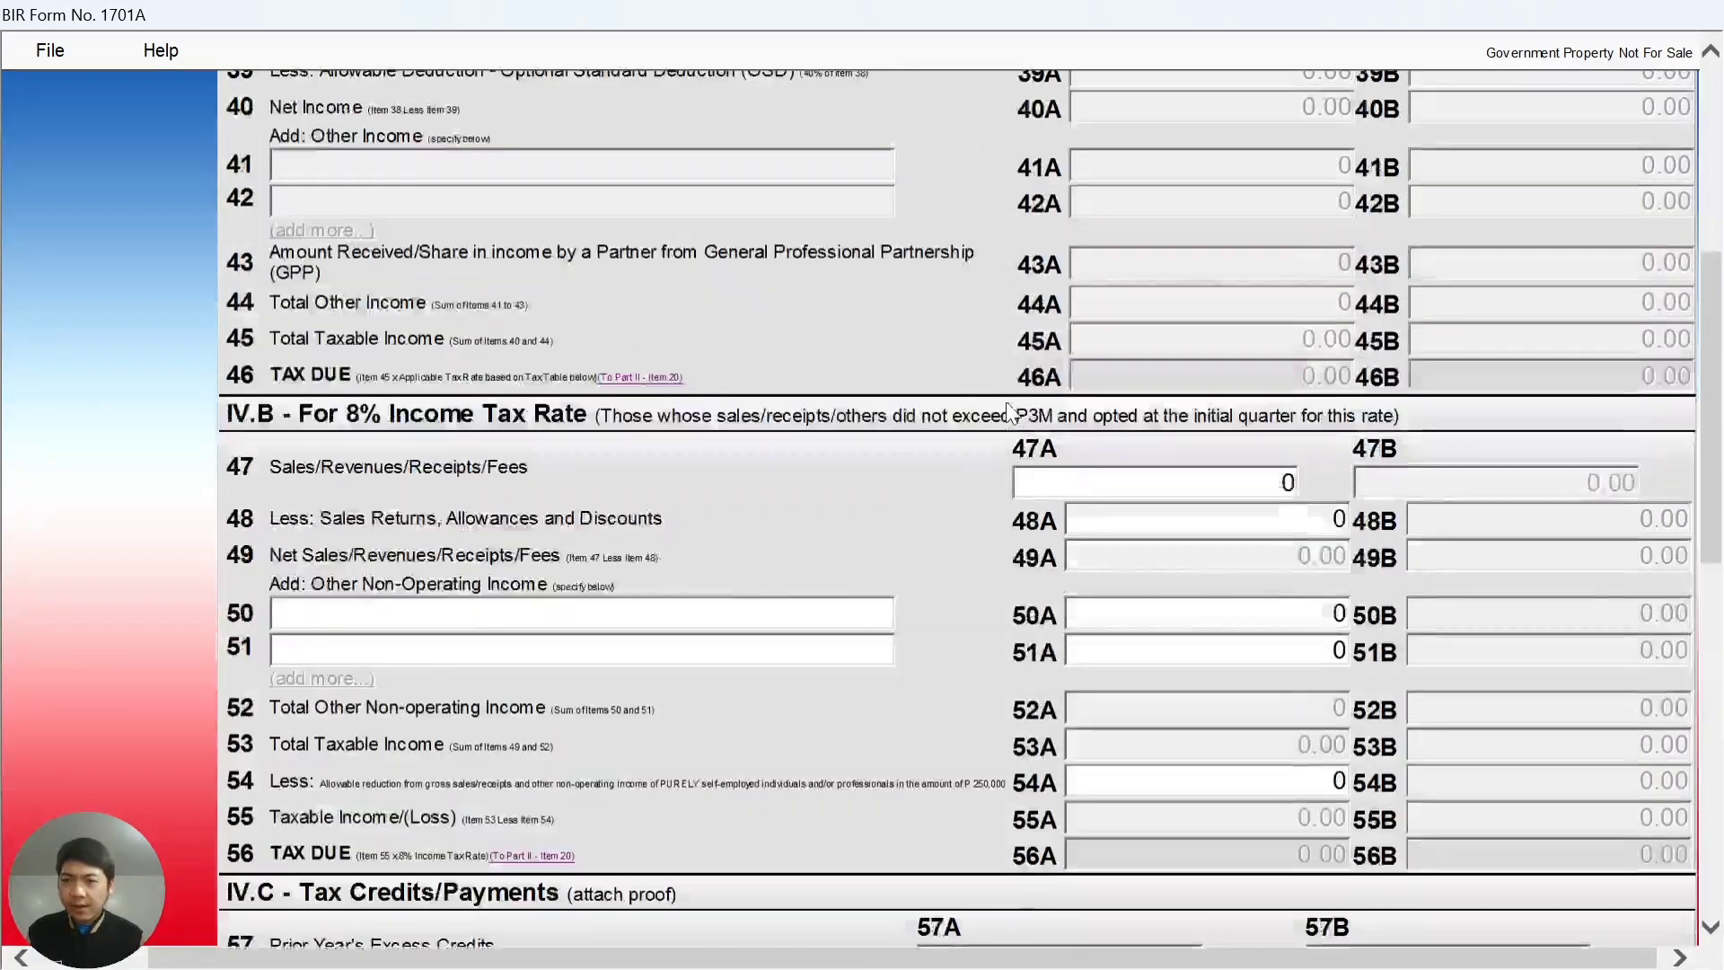
pyautogui.scroll(-3, 1007, 404)
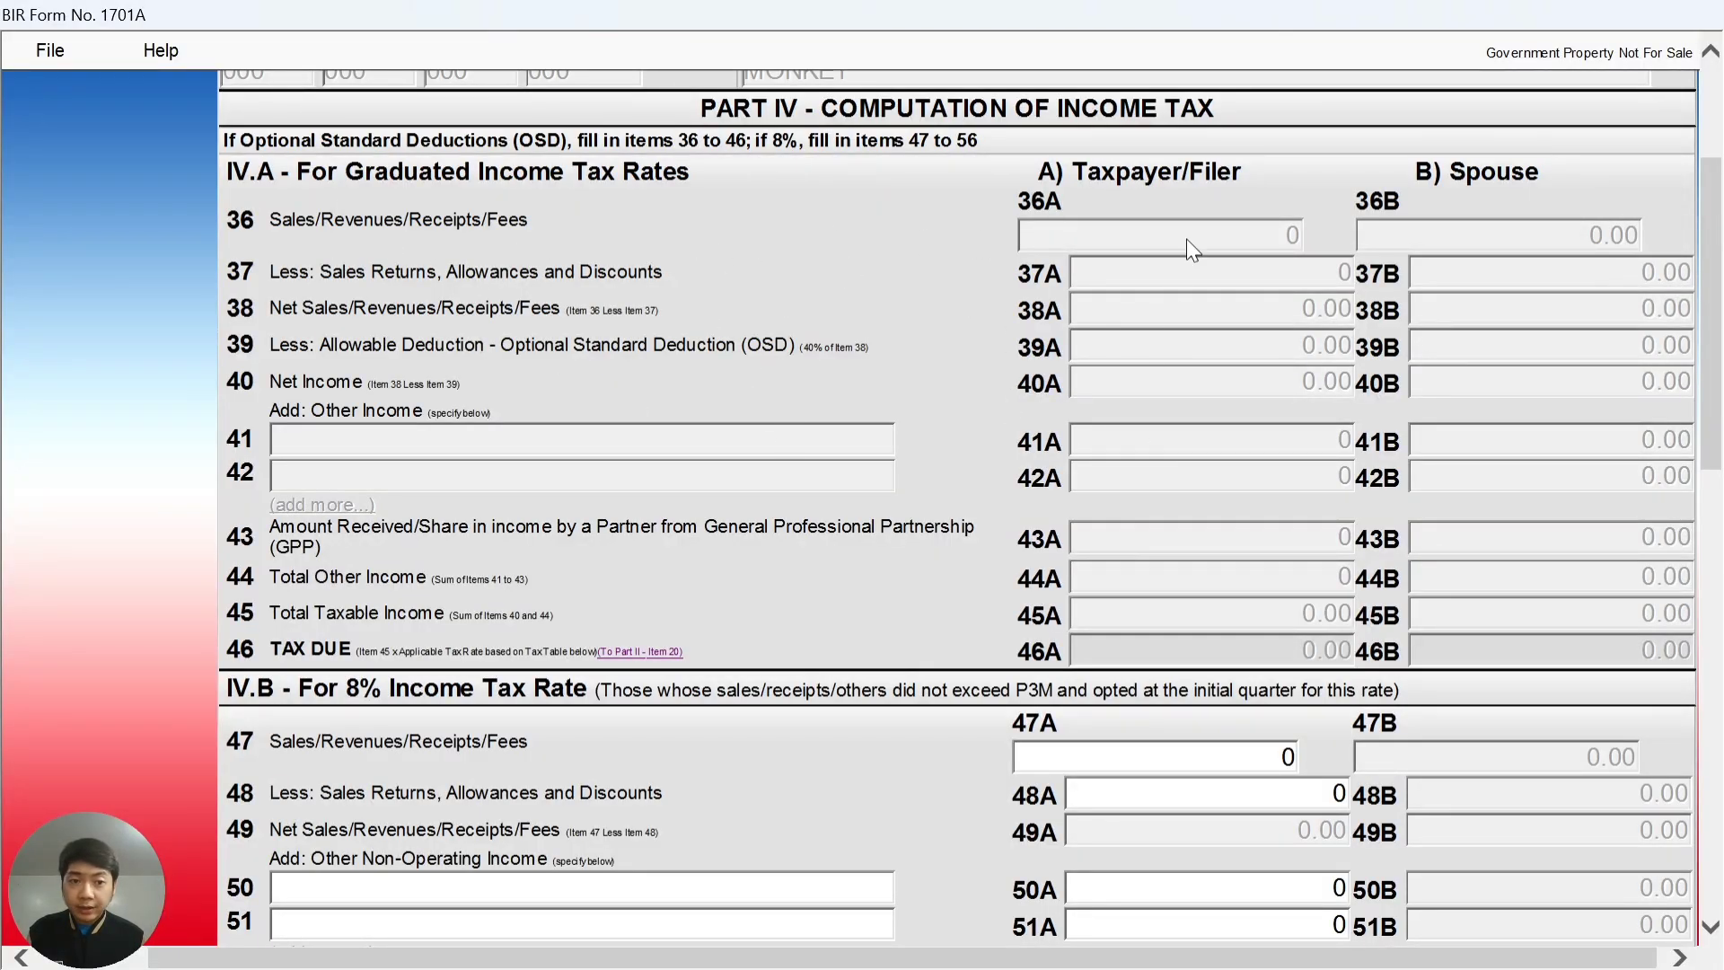
pyautogui.scroll(-12, 800, 387)
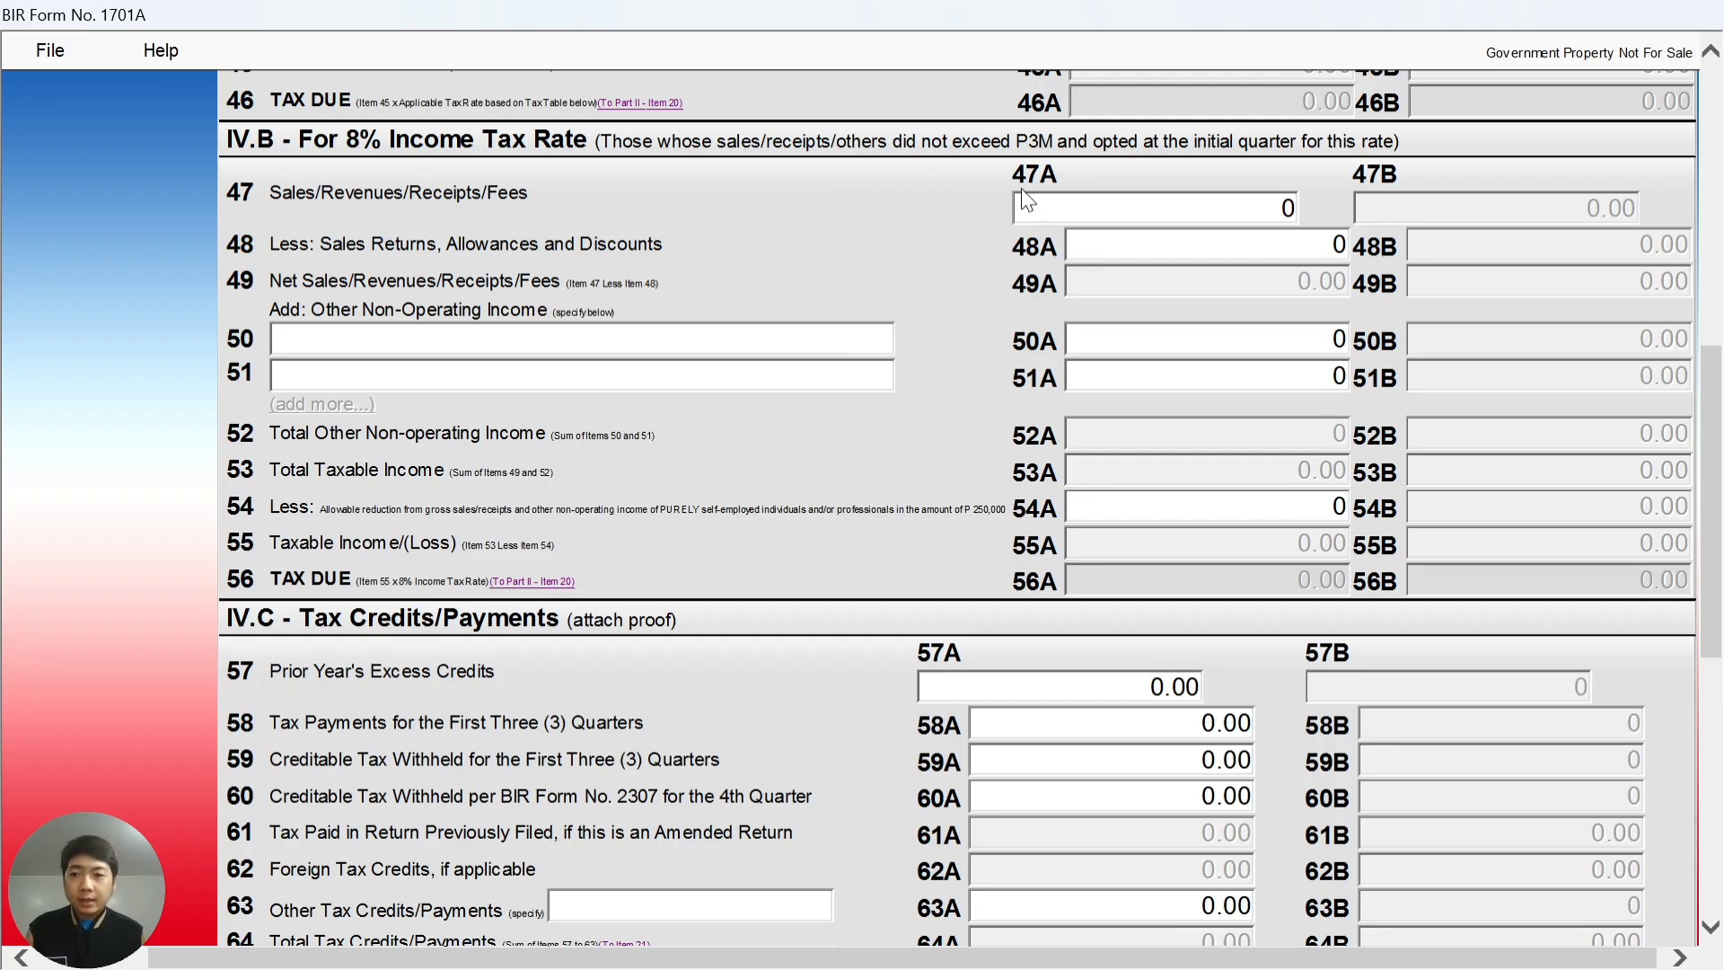
pyautogui.click(1221, 220)
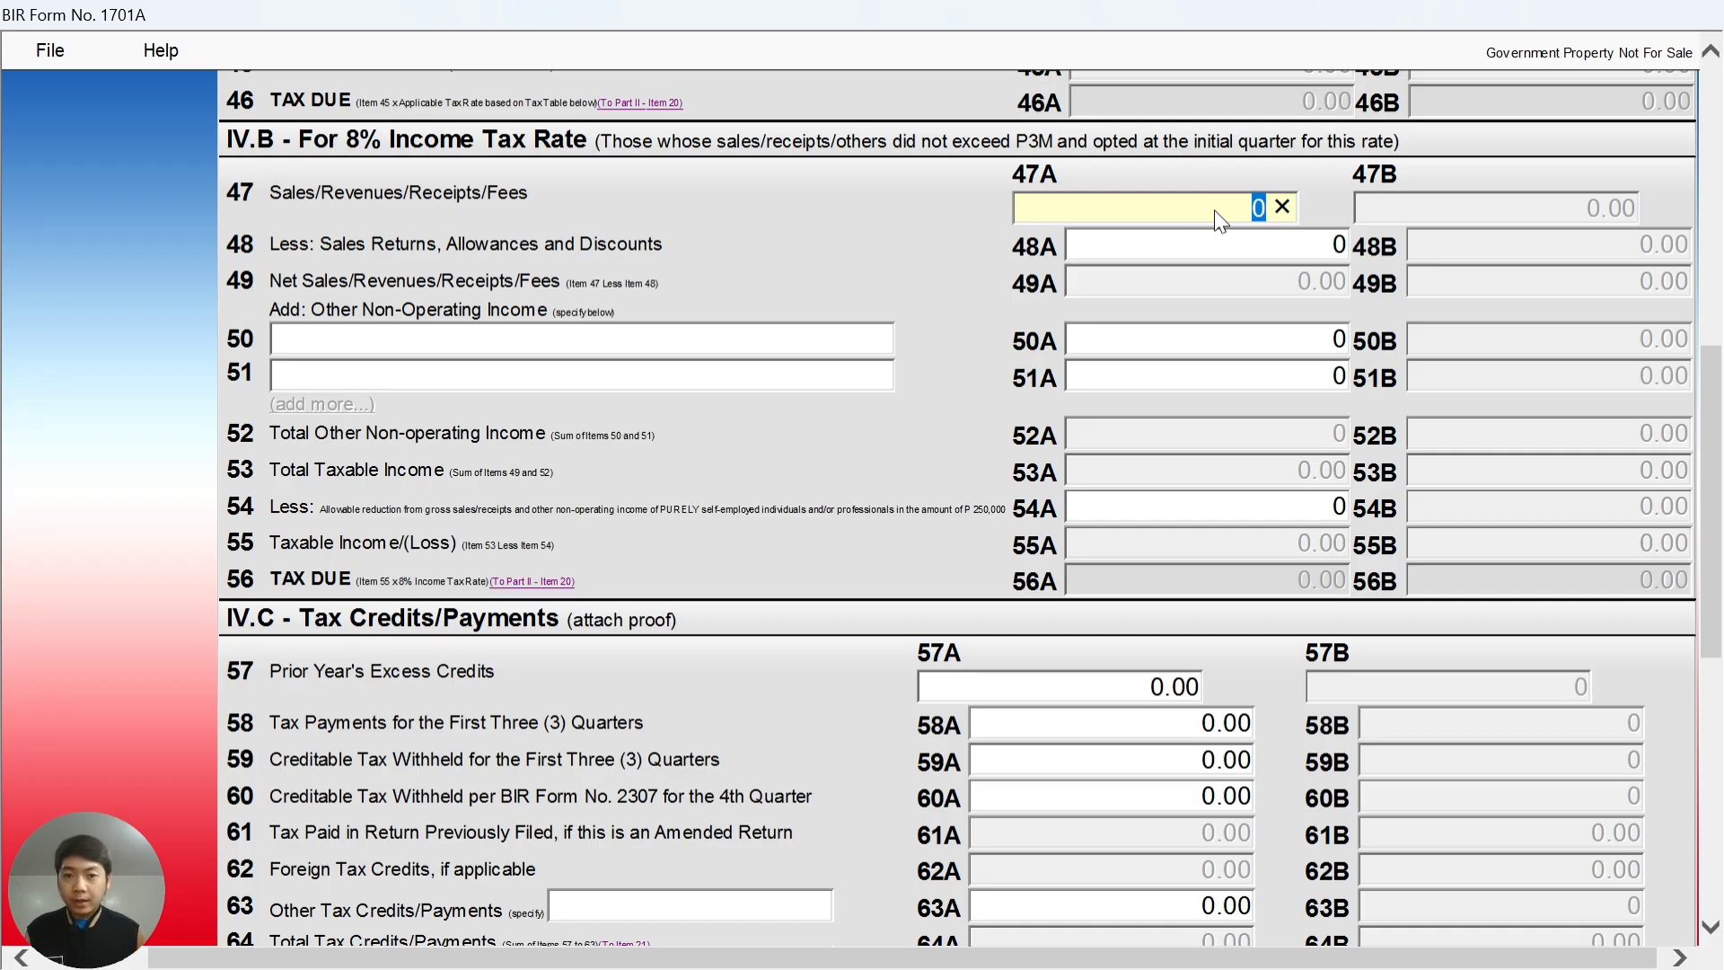
# - In Excel, check that gross sales cell C5 (2,185,000.00) links to the Shopee Cash Receipt Book
pyautogui.hotkey('alt', 'Tab')
pyautogui.press('Tab')
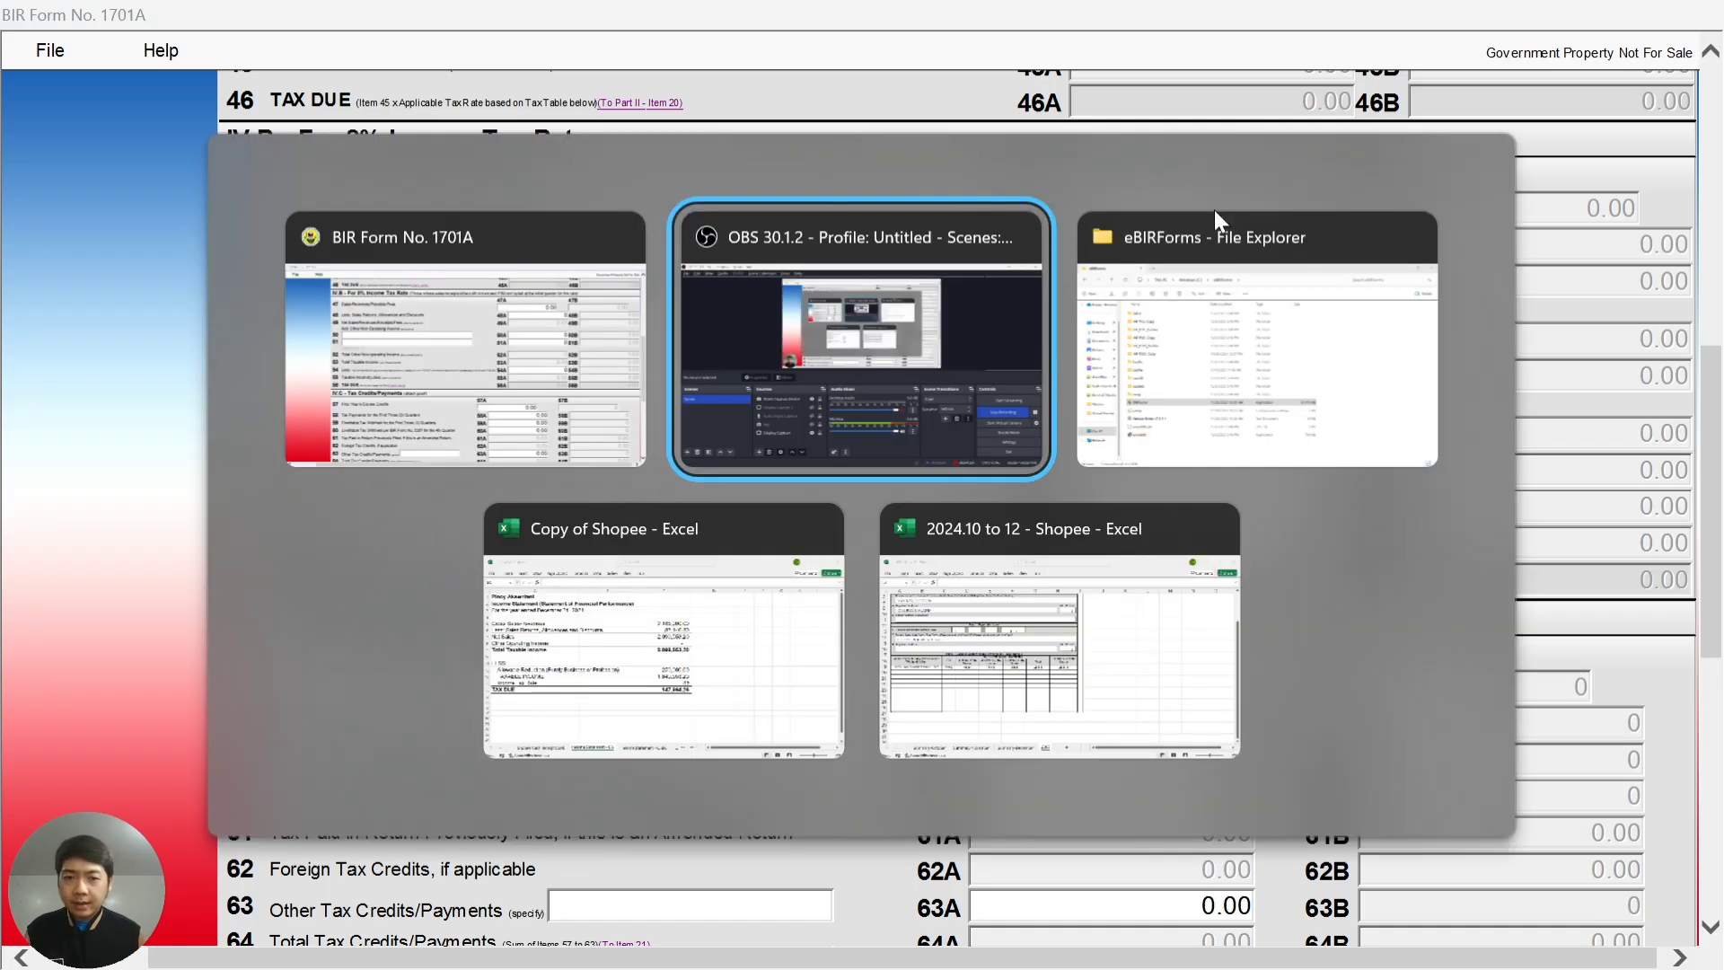
pyautogui.hotkey('alt', 'Tab')
pyautogui.hotkey('alt', 'Tab')
pyautogui.hotkey('alt', 'Tab')
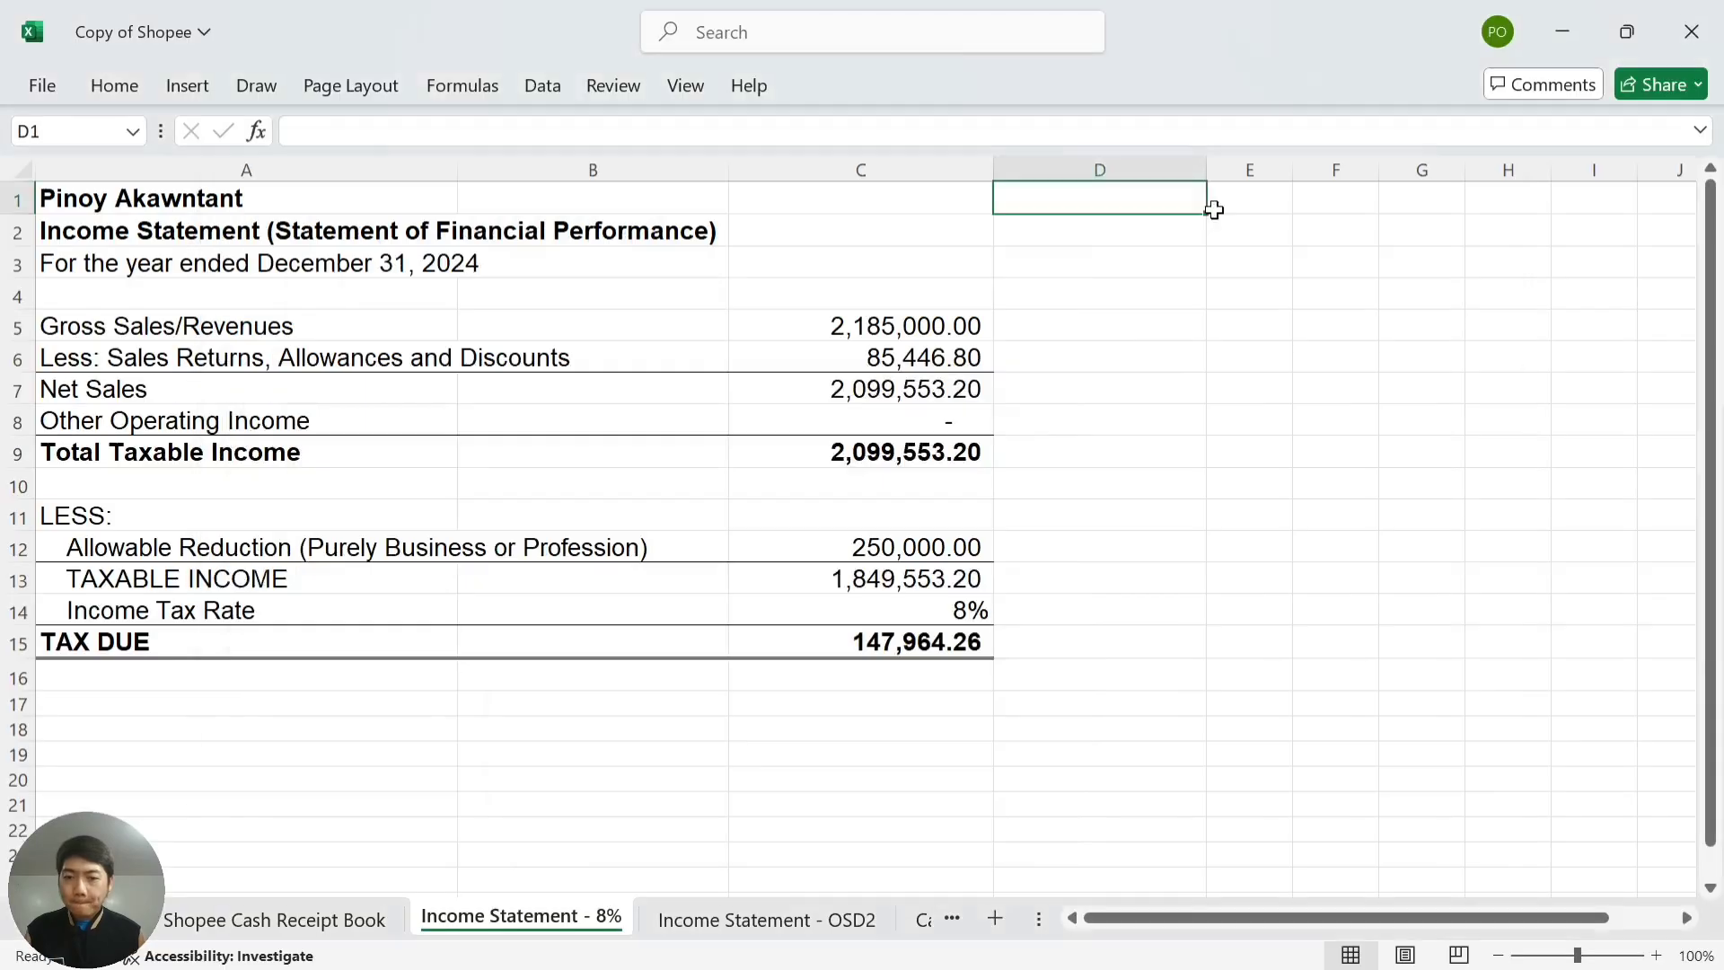
pyautogui.click(1091, 292)
pyautogui.click(988, 325)
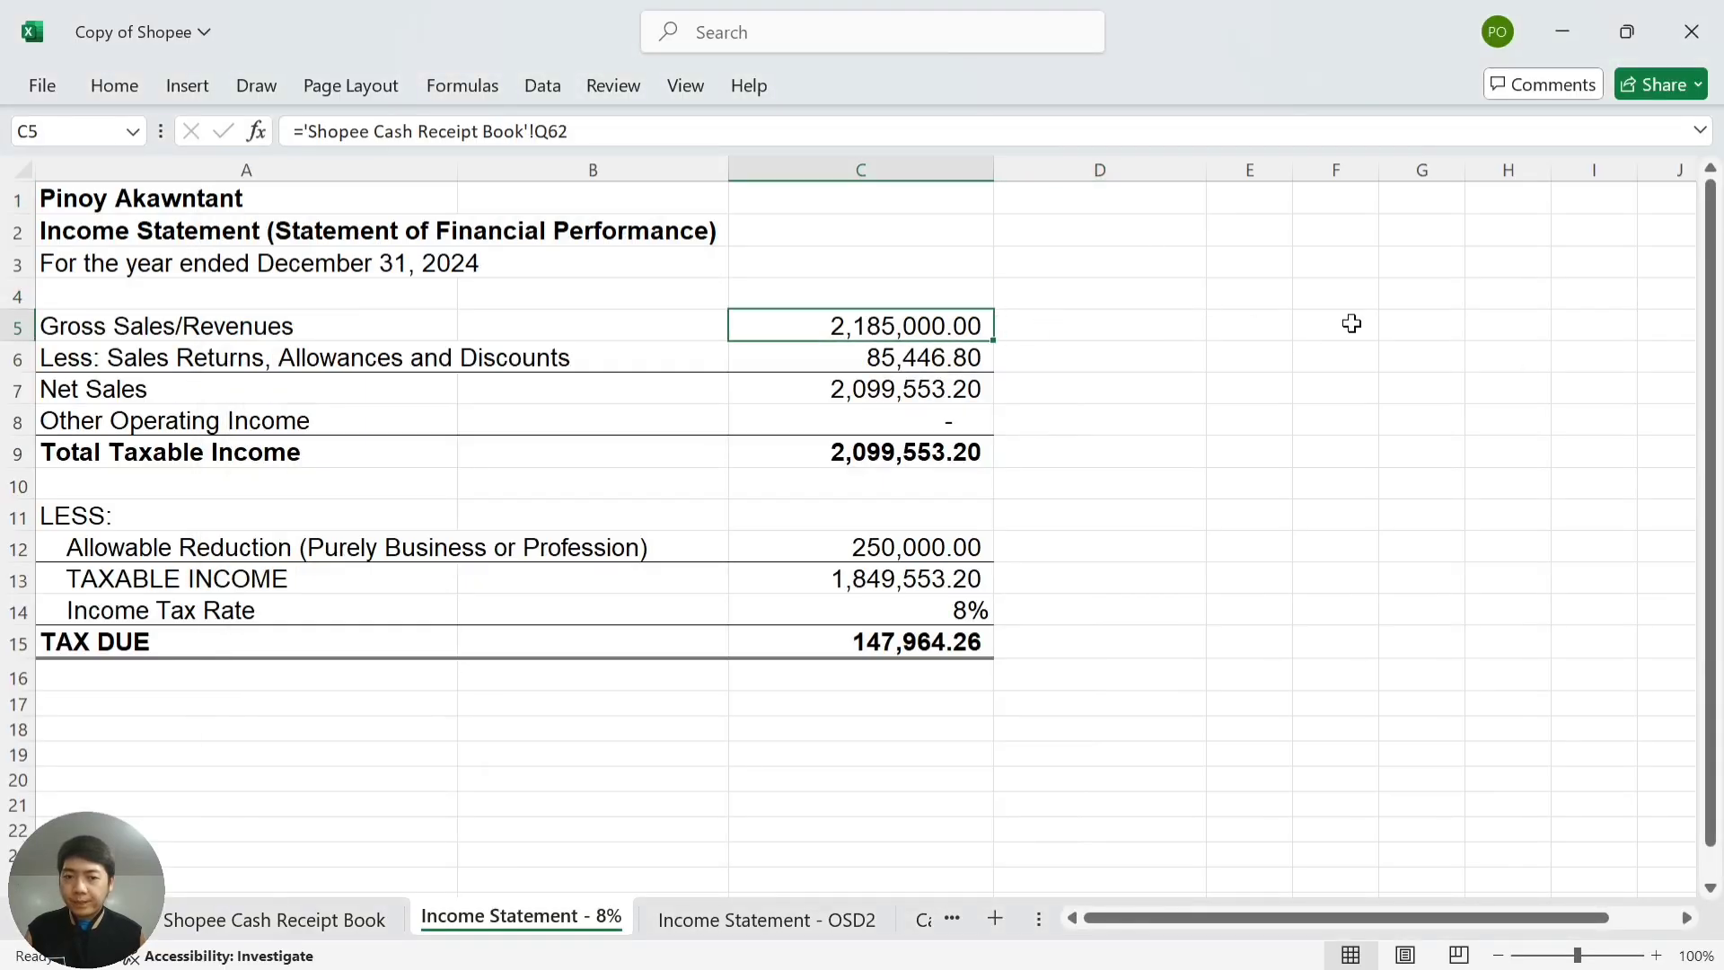
pyautogui.press('Right')
pyautogui.press('Left')
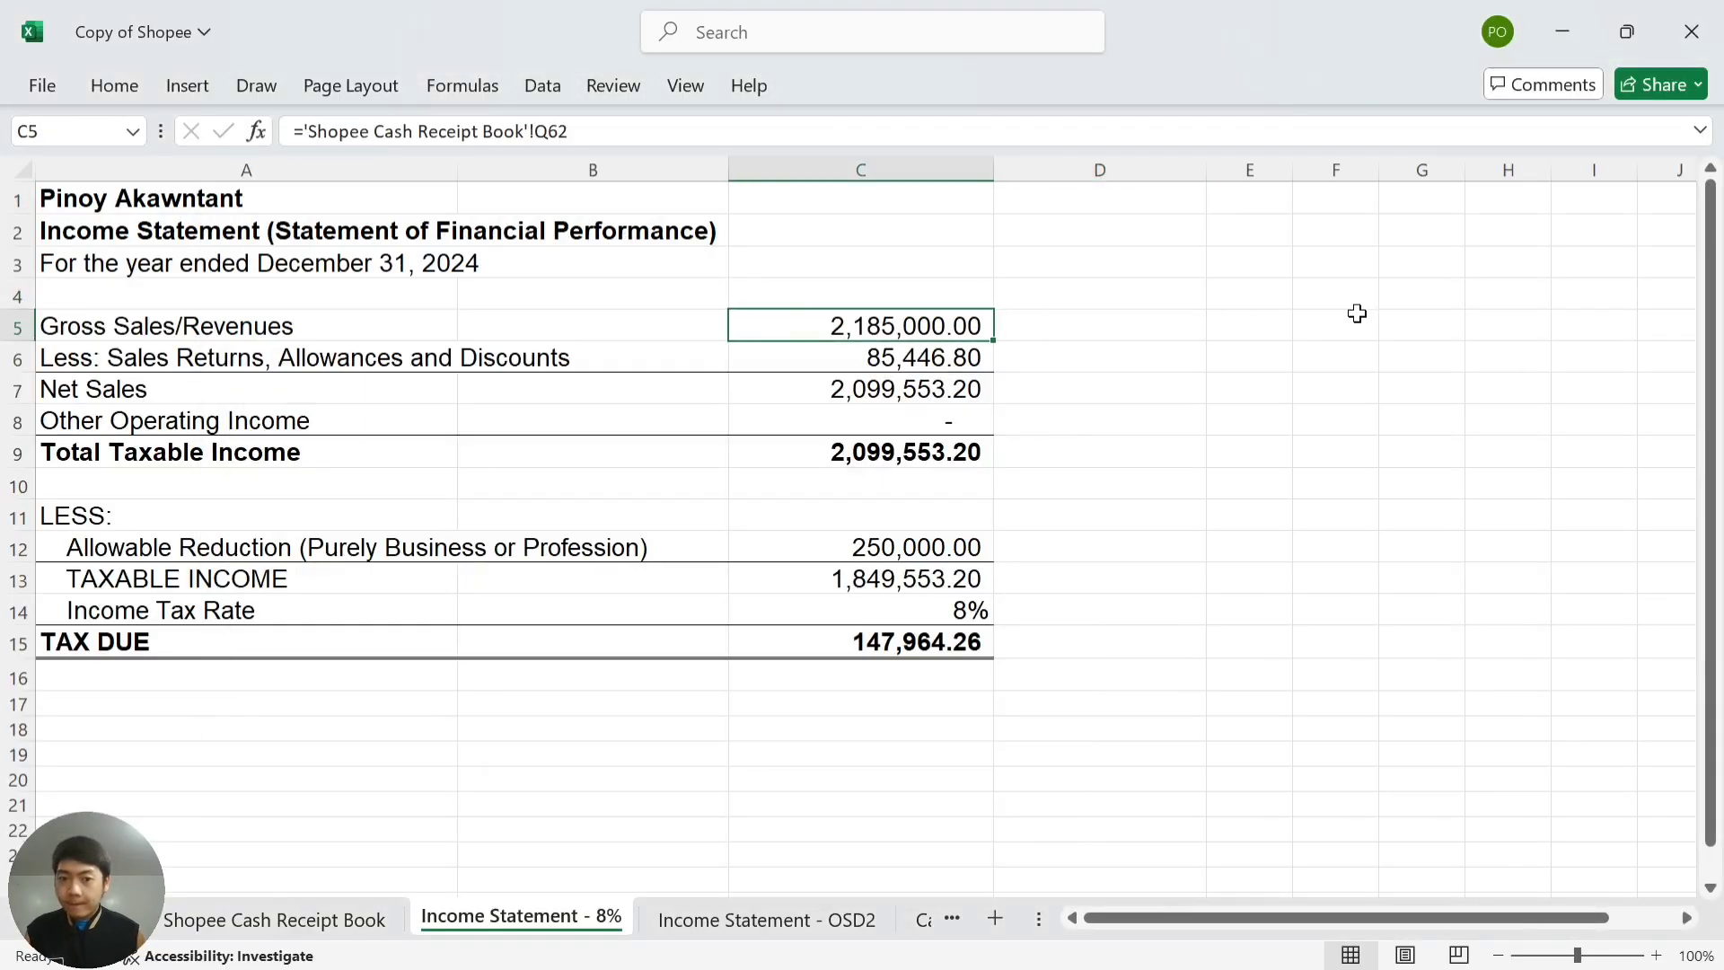
pyautogui.press('Right')
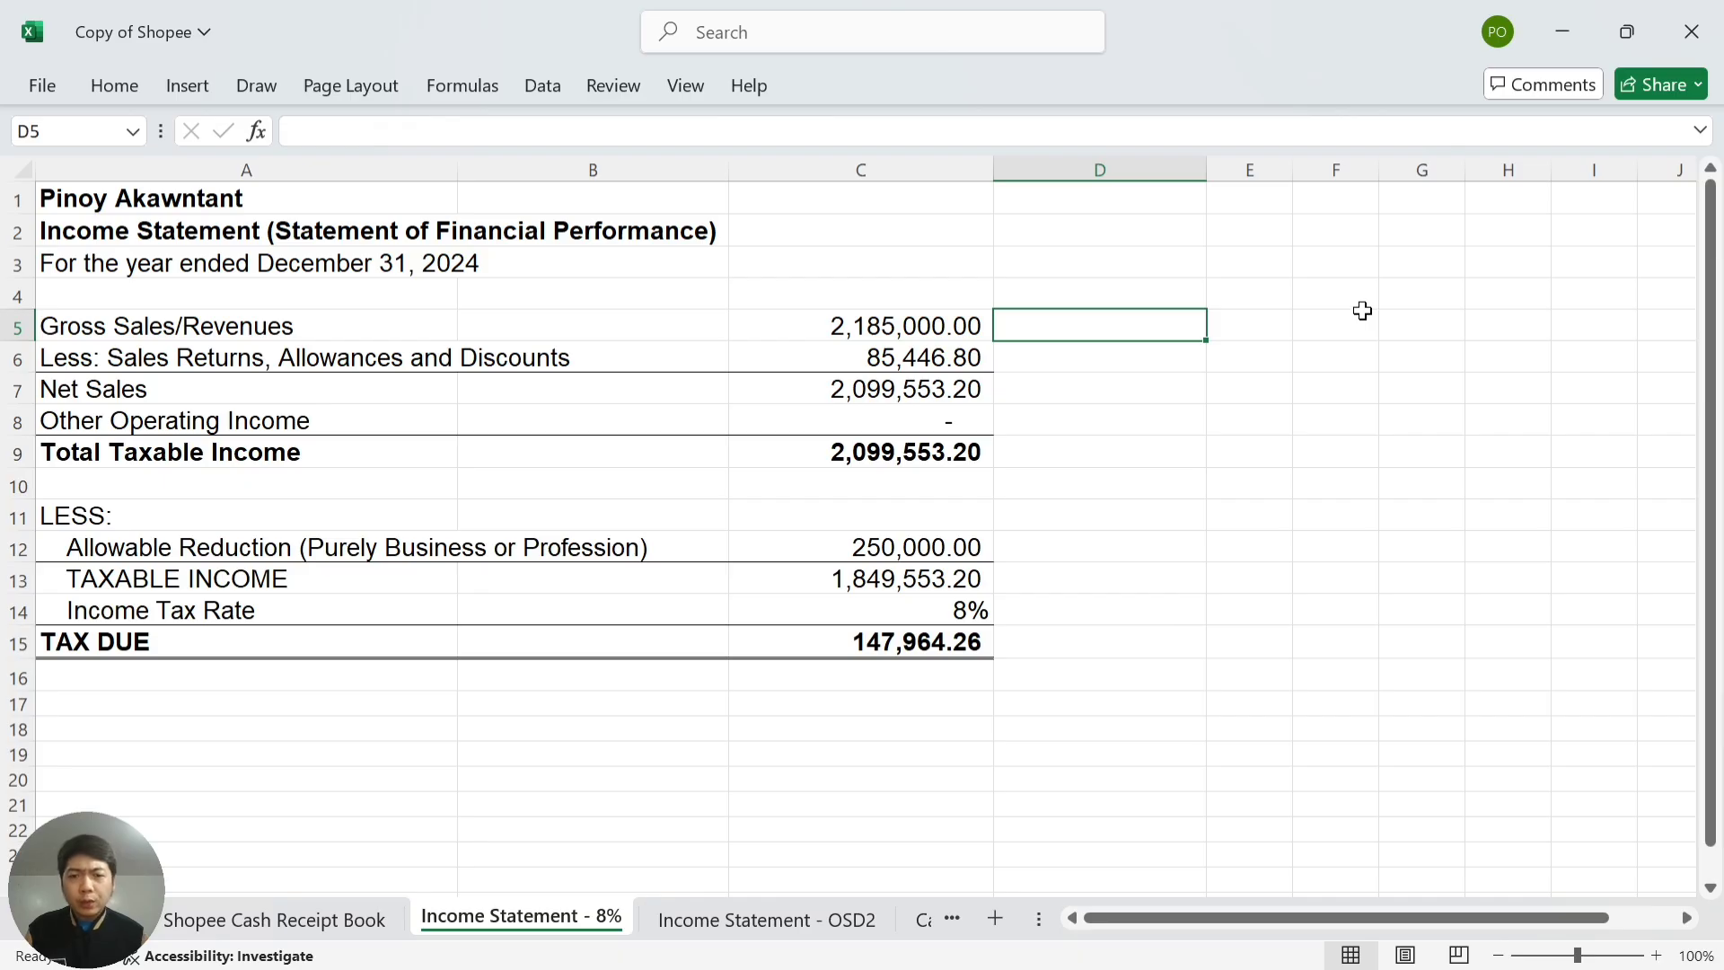
pyautogui.hotkey('alt', 'Tab')
pyautogui.hotkey('alt', 'Tab')
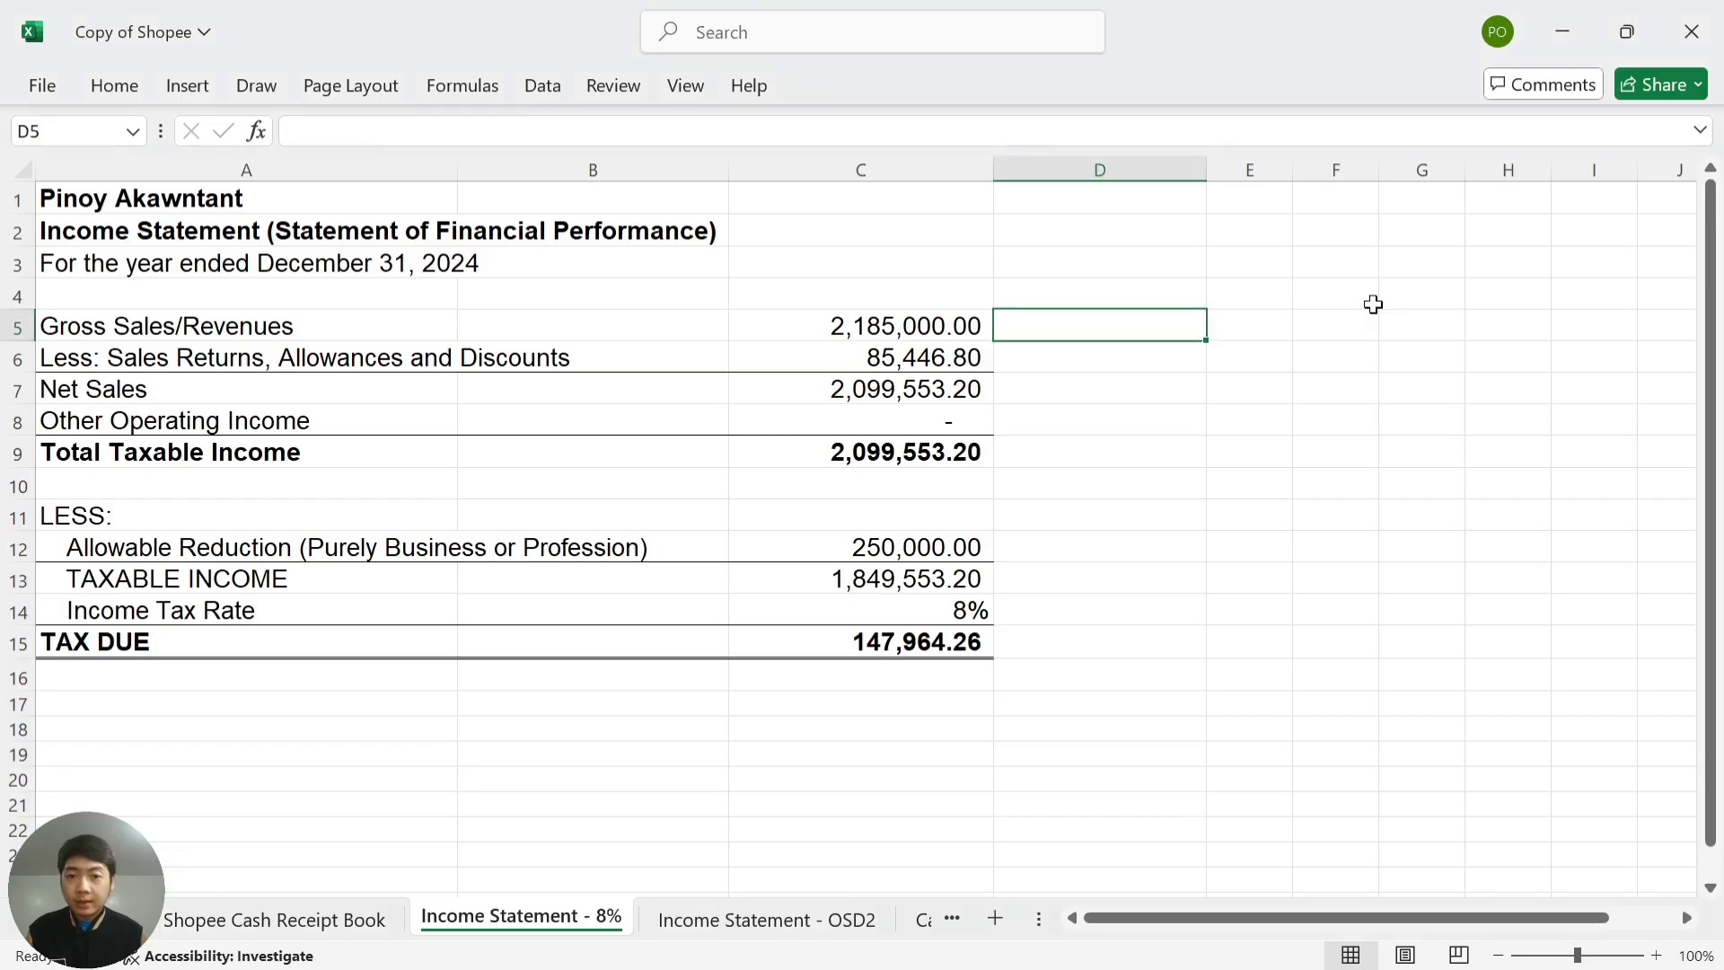
pyautogui.hotkey('alt', 'Tab')
pyautogui.hotkey('alt', 'Tab')
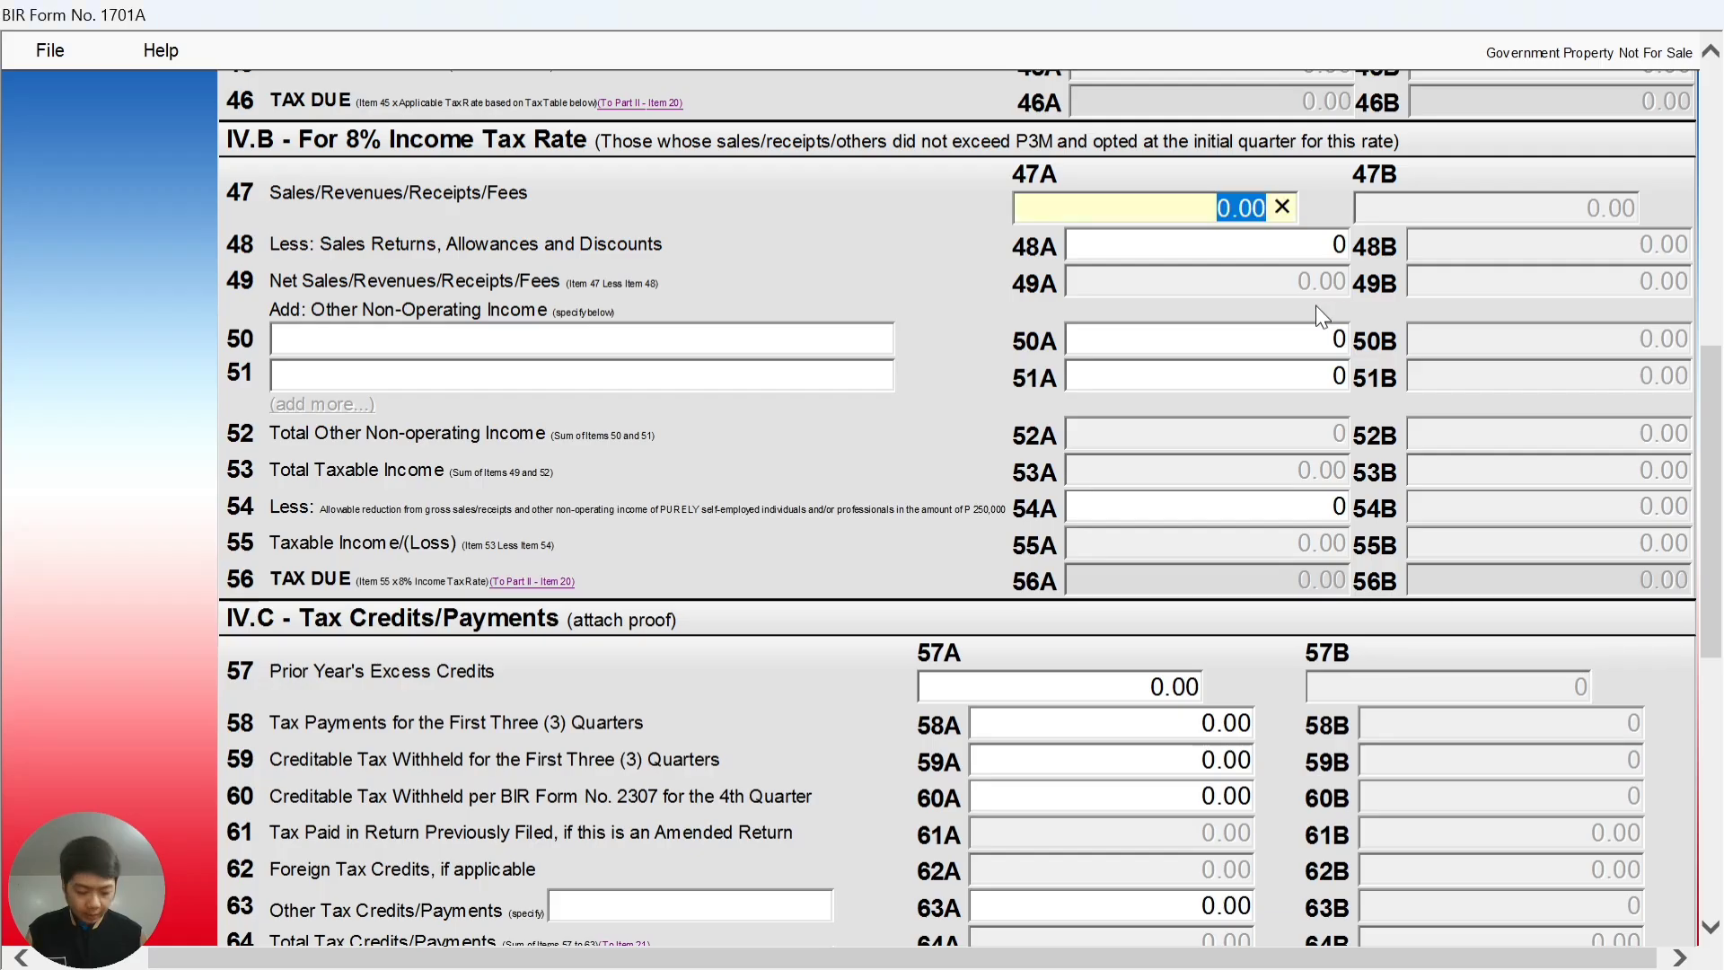
# - Enter 2,185,000 sales in item 47A and 85,447 returns in 48A, checking Excel's net sales
pyautogui.write('2,185,')
pyautogui.write('000')
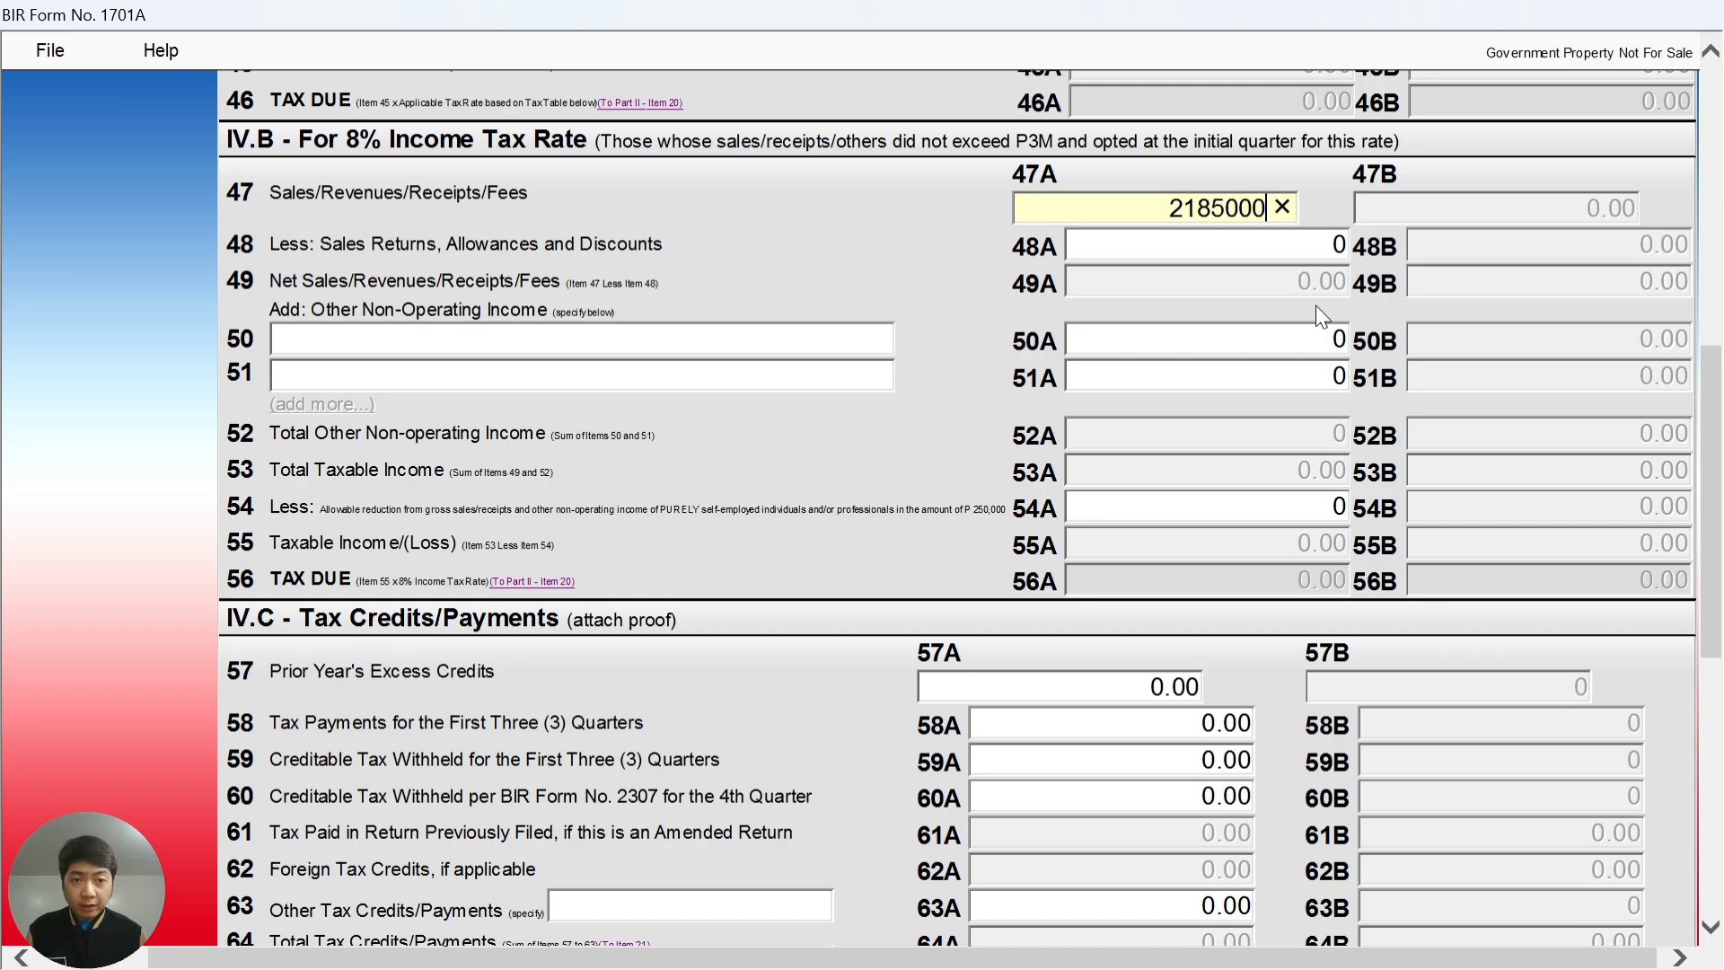
pyautogui.press('Tab')
pyautogui.hotkey('alt', 'Tab')
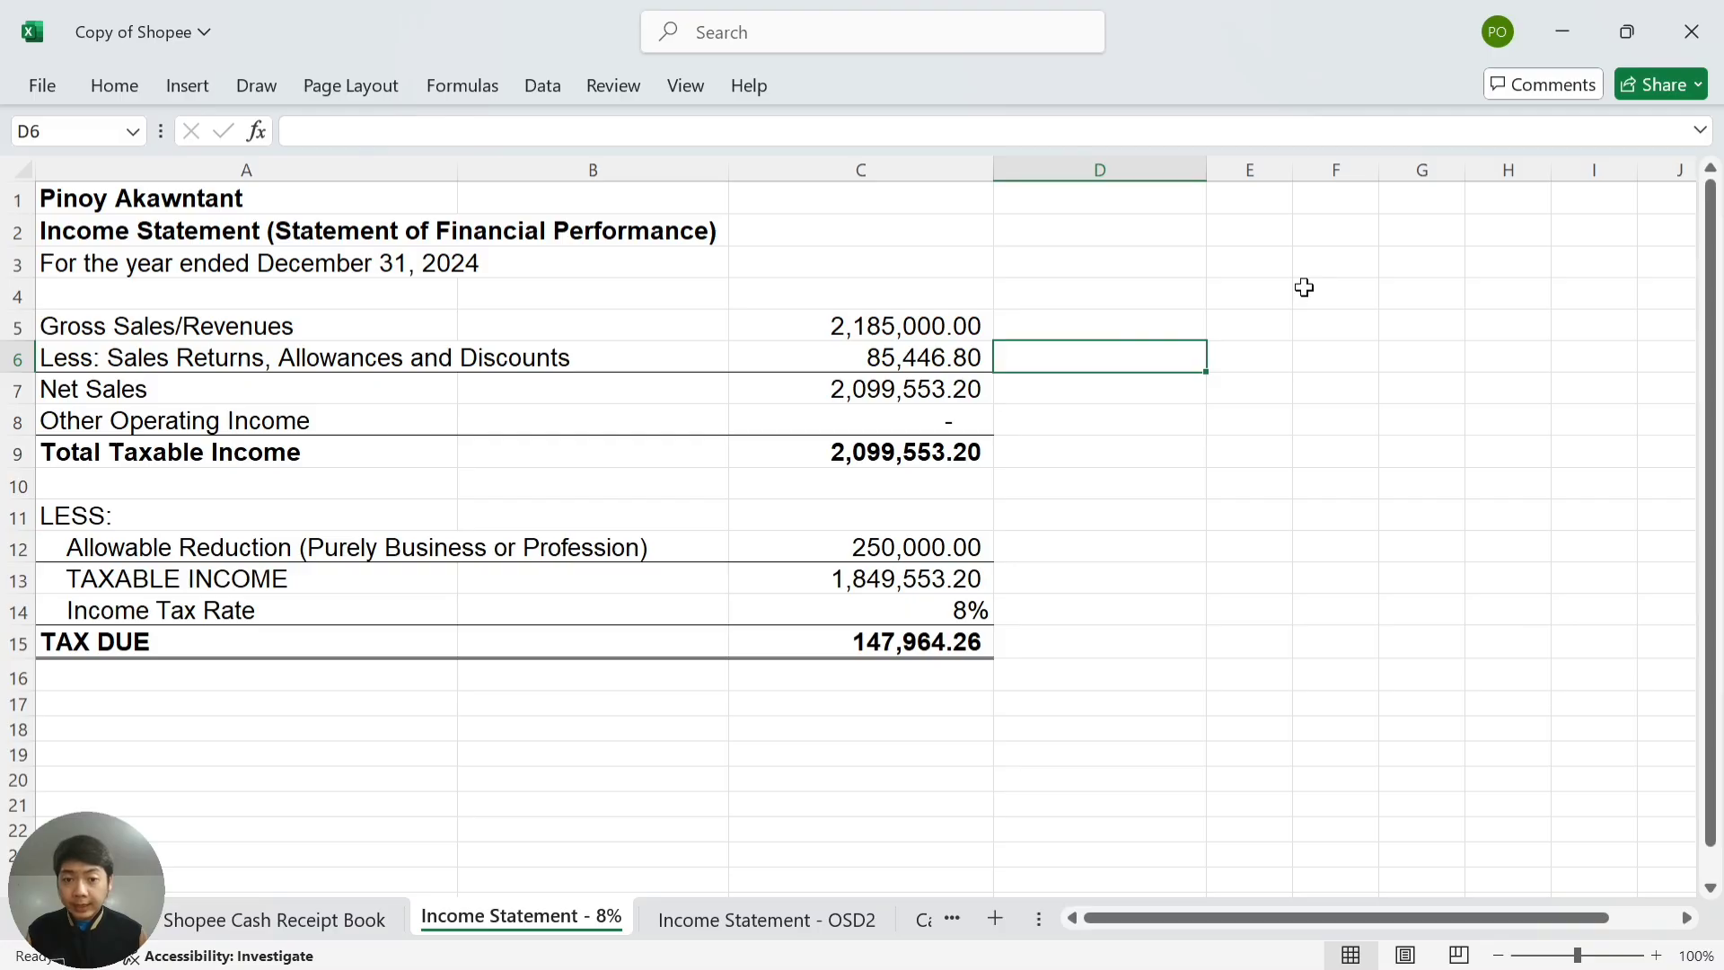
pyautogui.hotkey('alt', 'Tab')
pyautogui.write('8544')
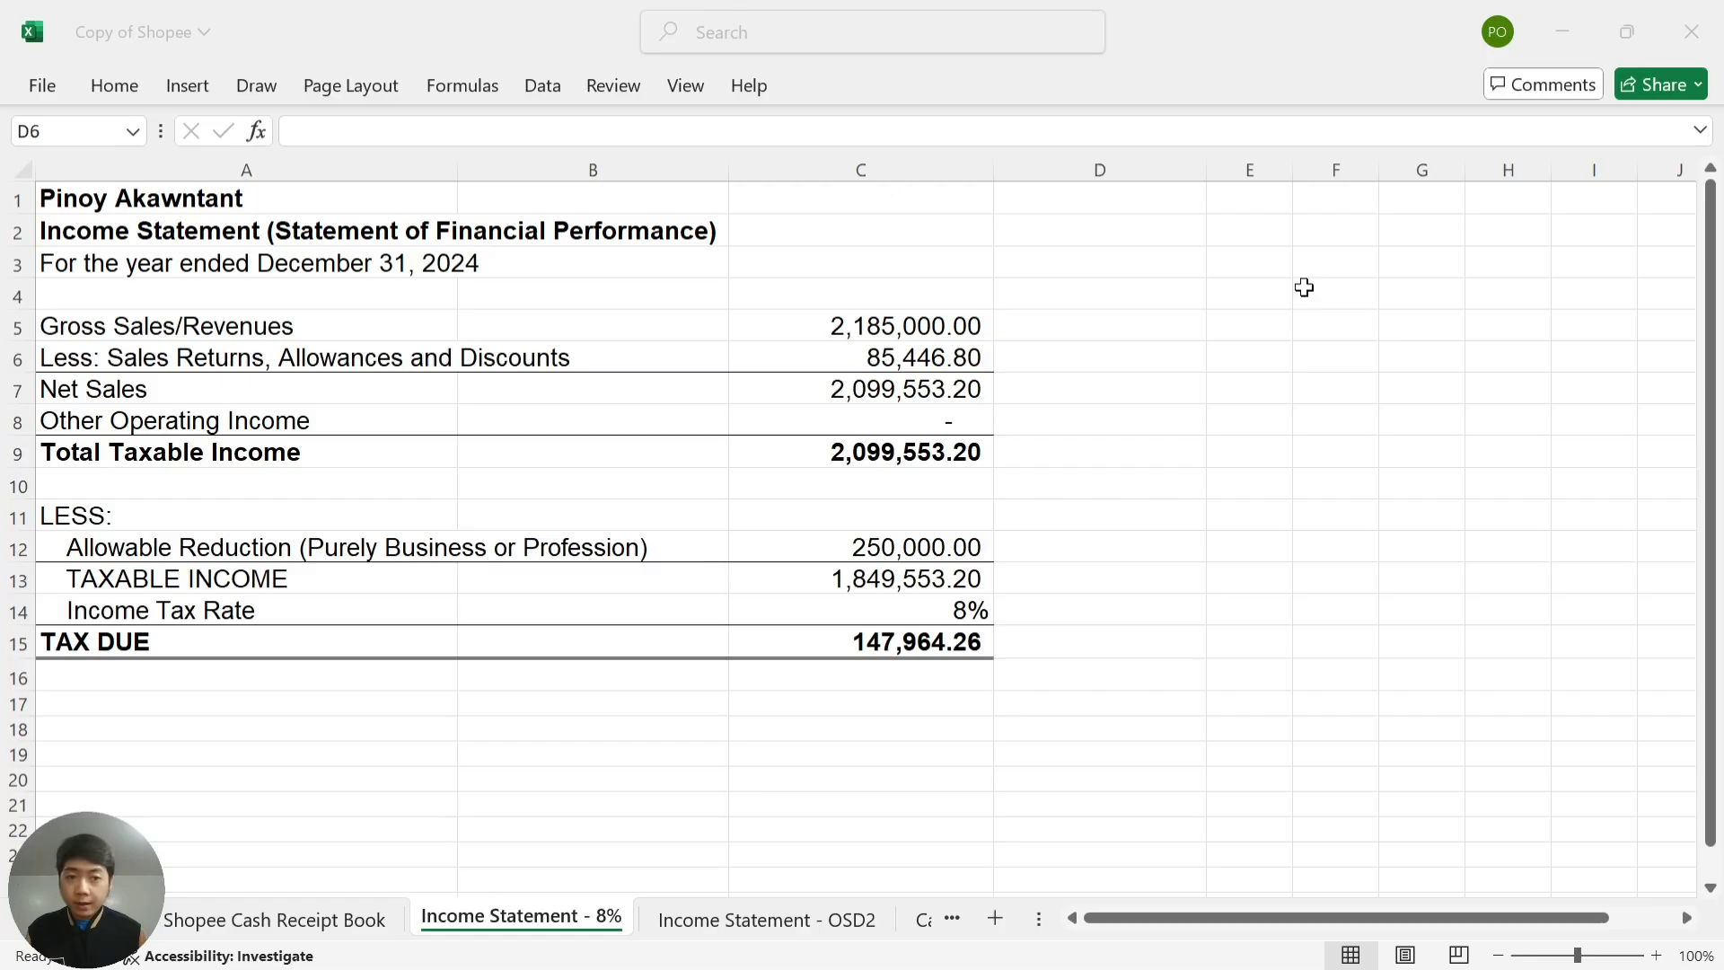
pyautogui.hotkey('alt', 'Tab')
pyautogui.click(1033, 393)
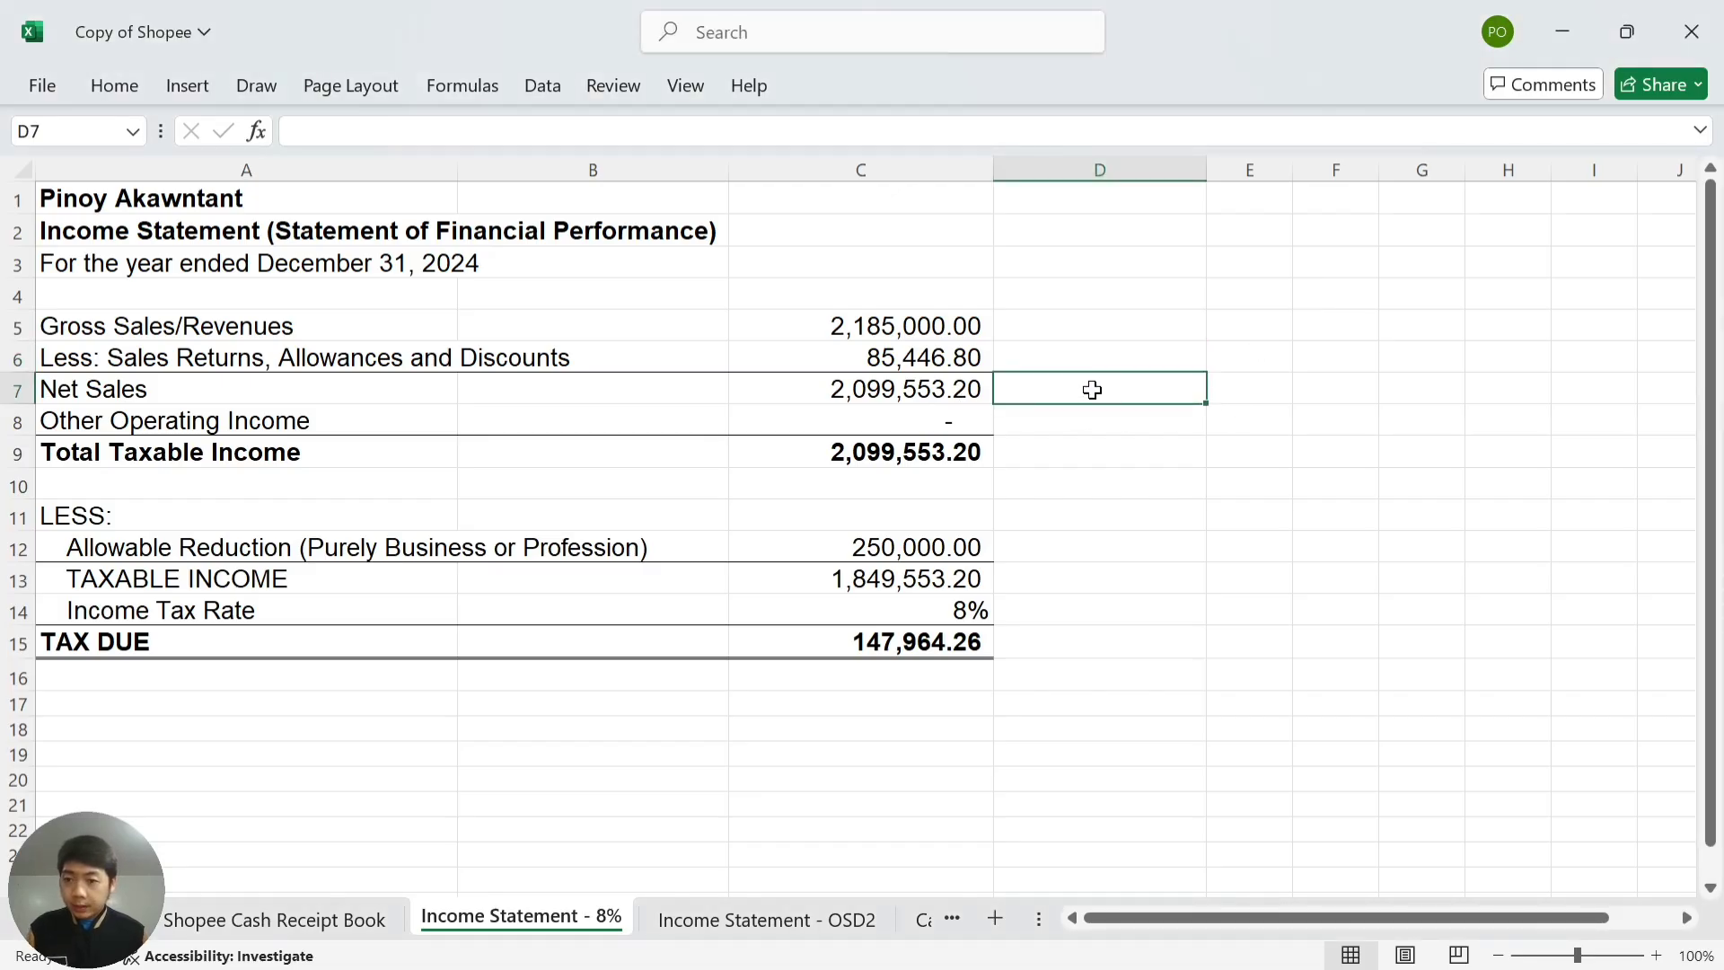
pyautogui.hotkey('alt', 'Tab')
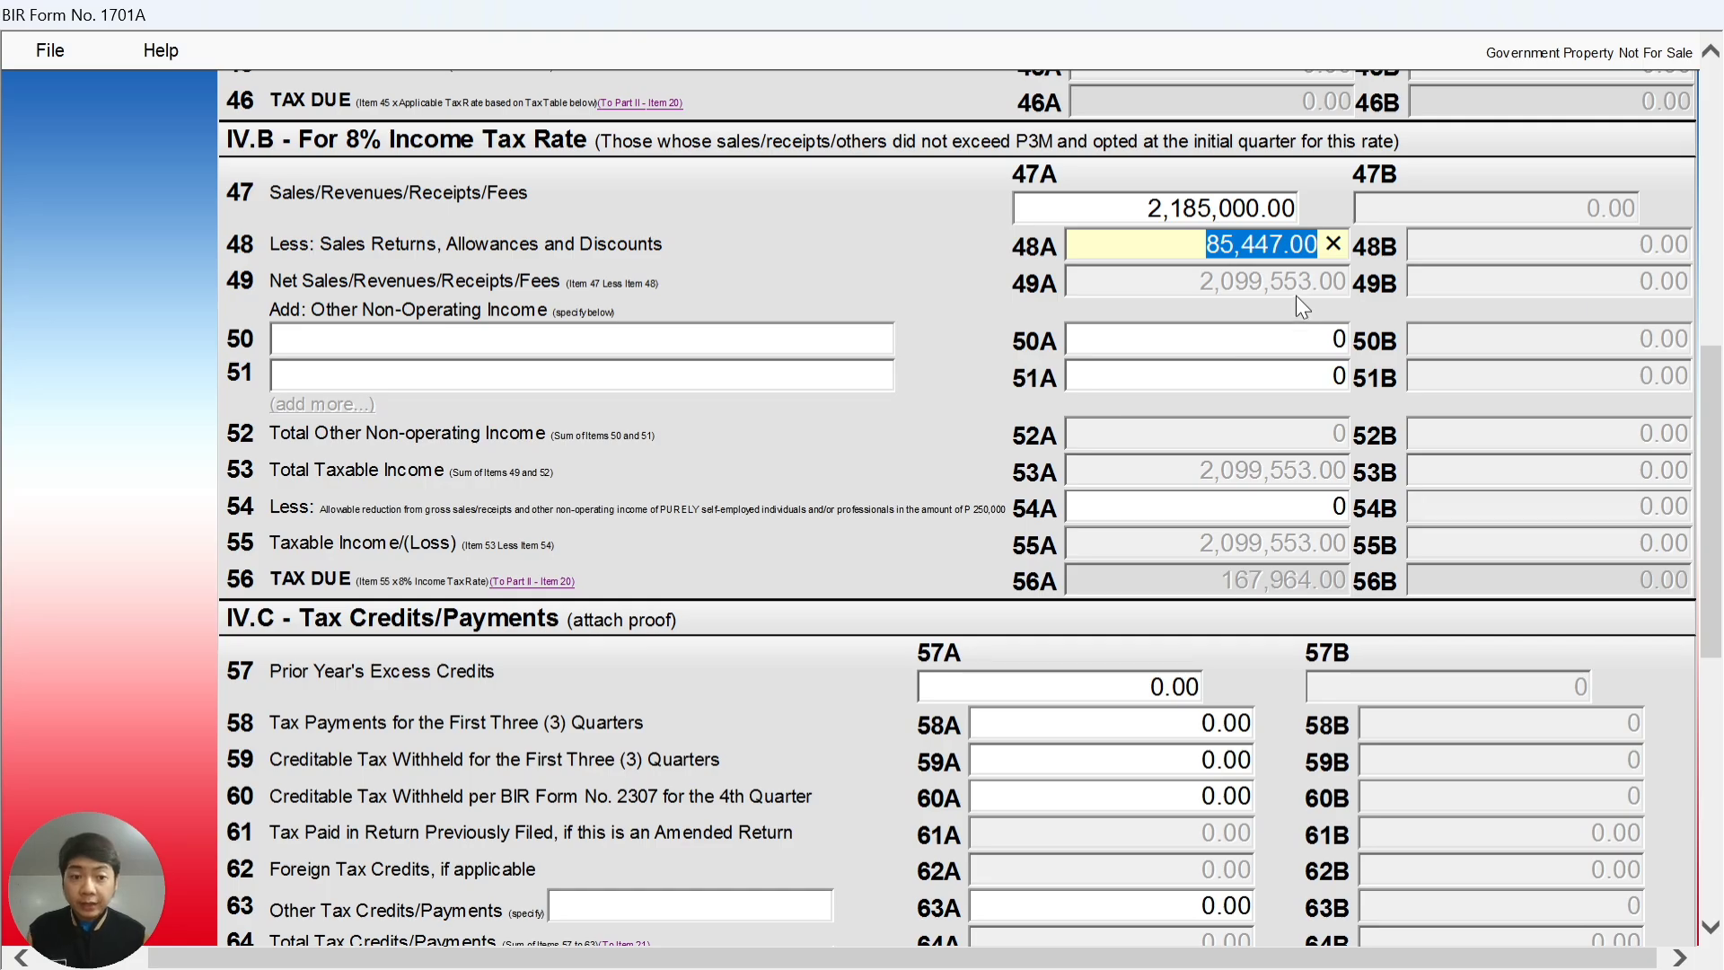
# - Look up taxable income and the 250,000 allowable reduction in the Excel income statement
pyautogui.hotkey('alt', 'Tab')
pyautogui.click(1086, 450)
pyautogui.scroll(-1, 1088, 494)
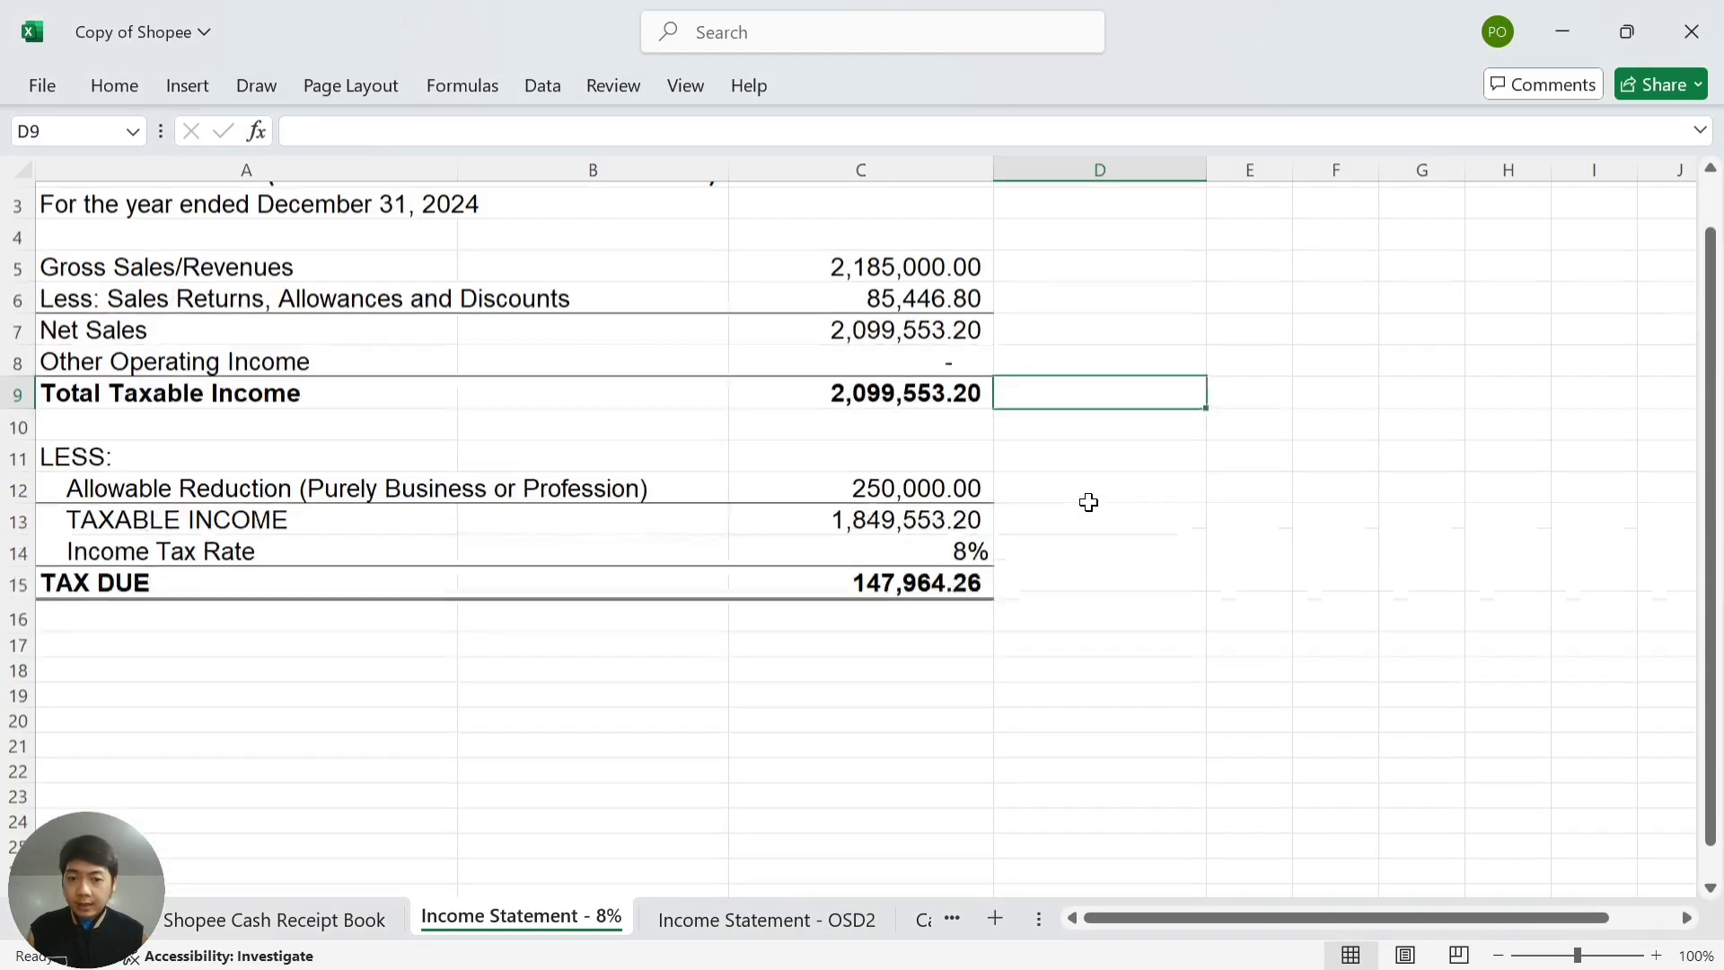
pyautogui.scroll(-1, 1088, 502)
pyautogui.click(1071, 449)
pyautogui.hotkey('alt', 'Tab')
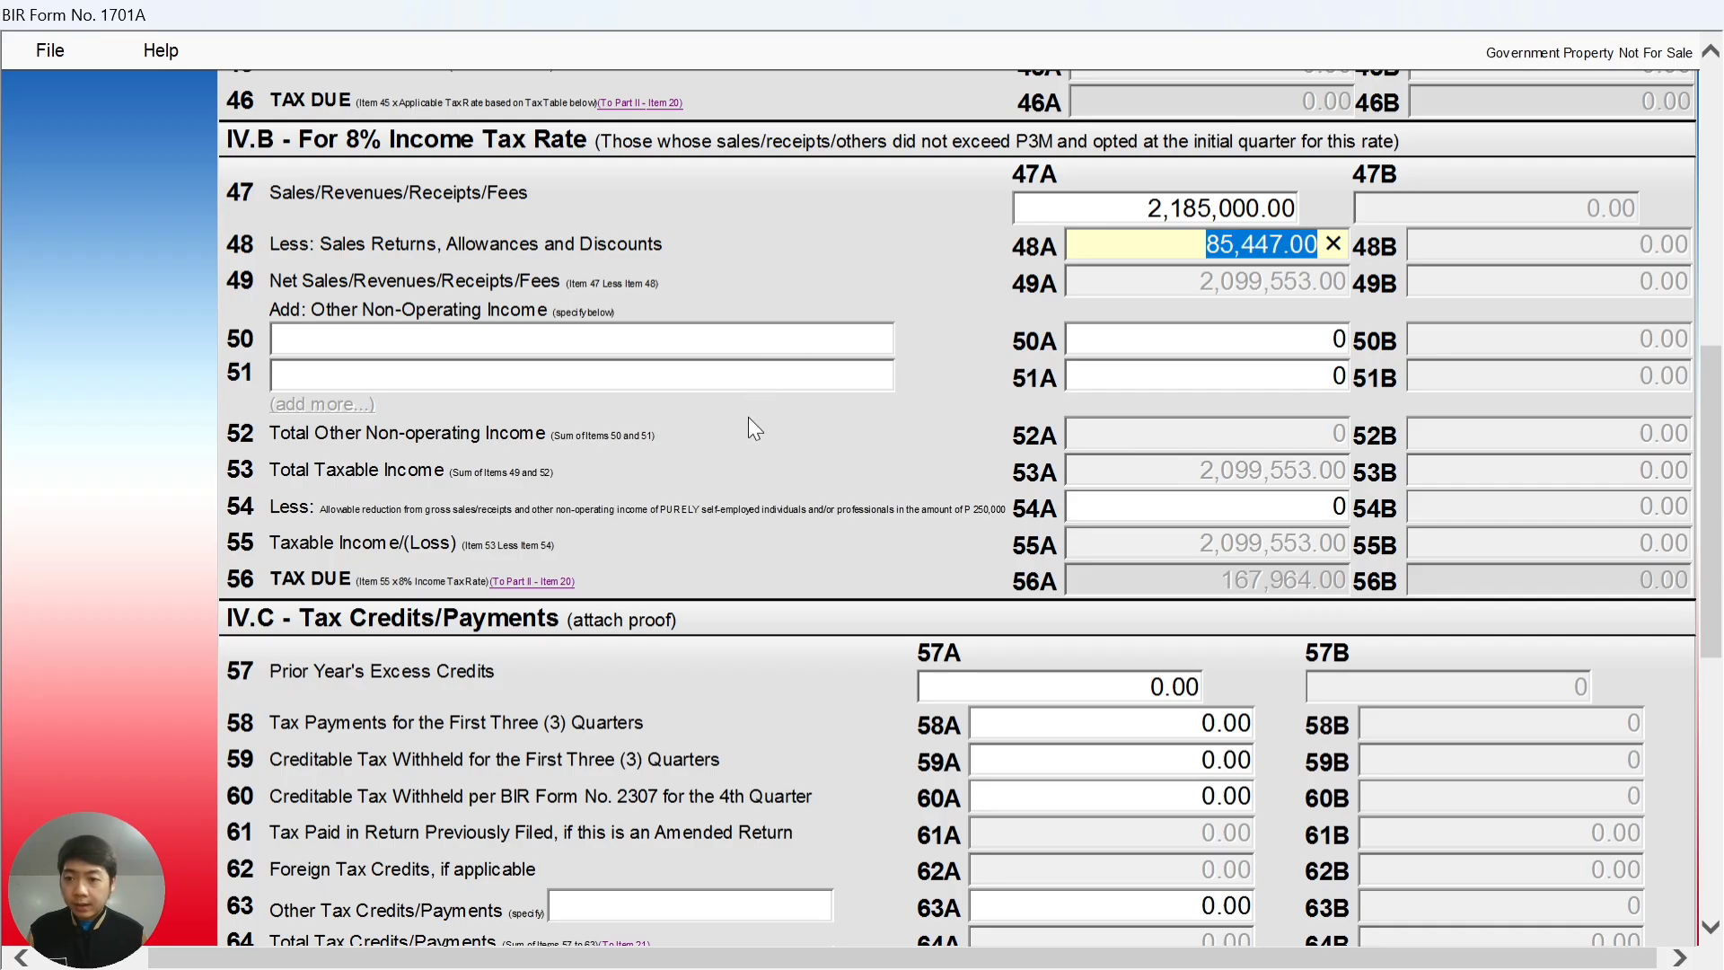
pyautogui.scroll(-2, 747, 416)
pyautogui.scroll(2, 756, 385)
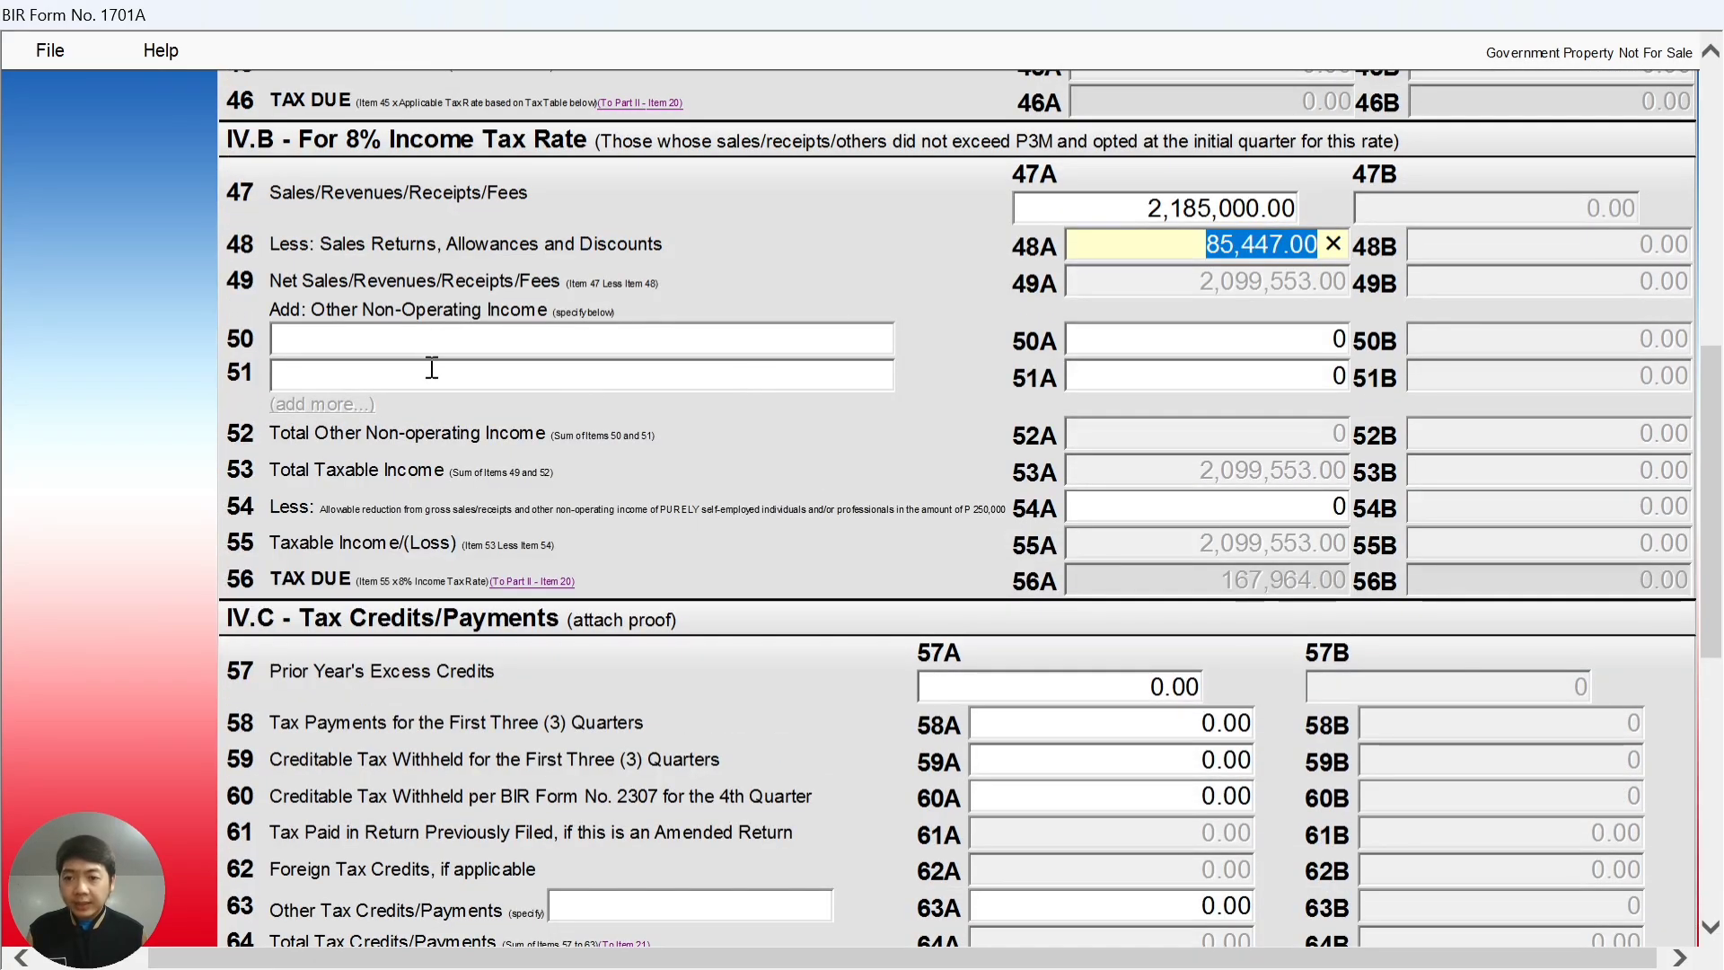
pyautogui.hotkey('alt', 'Tab')
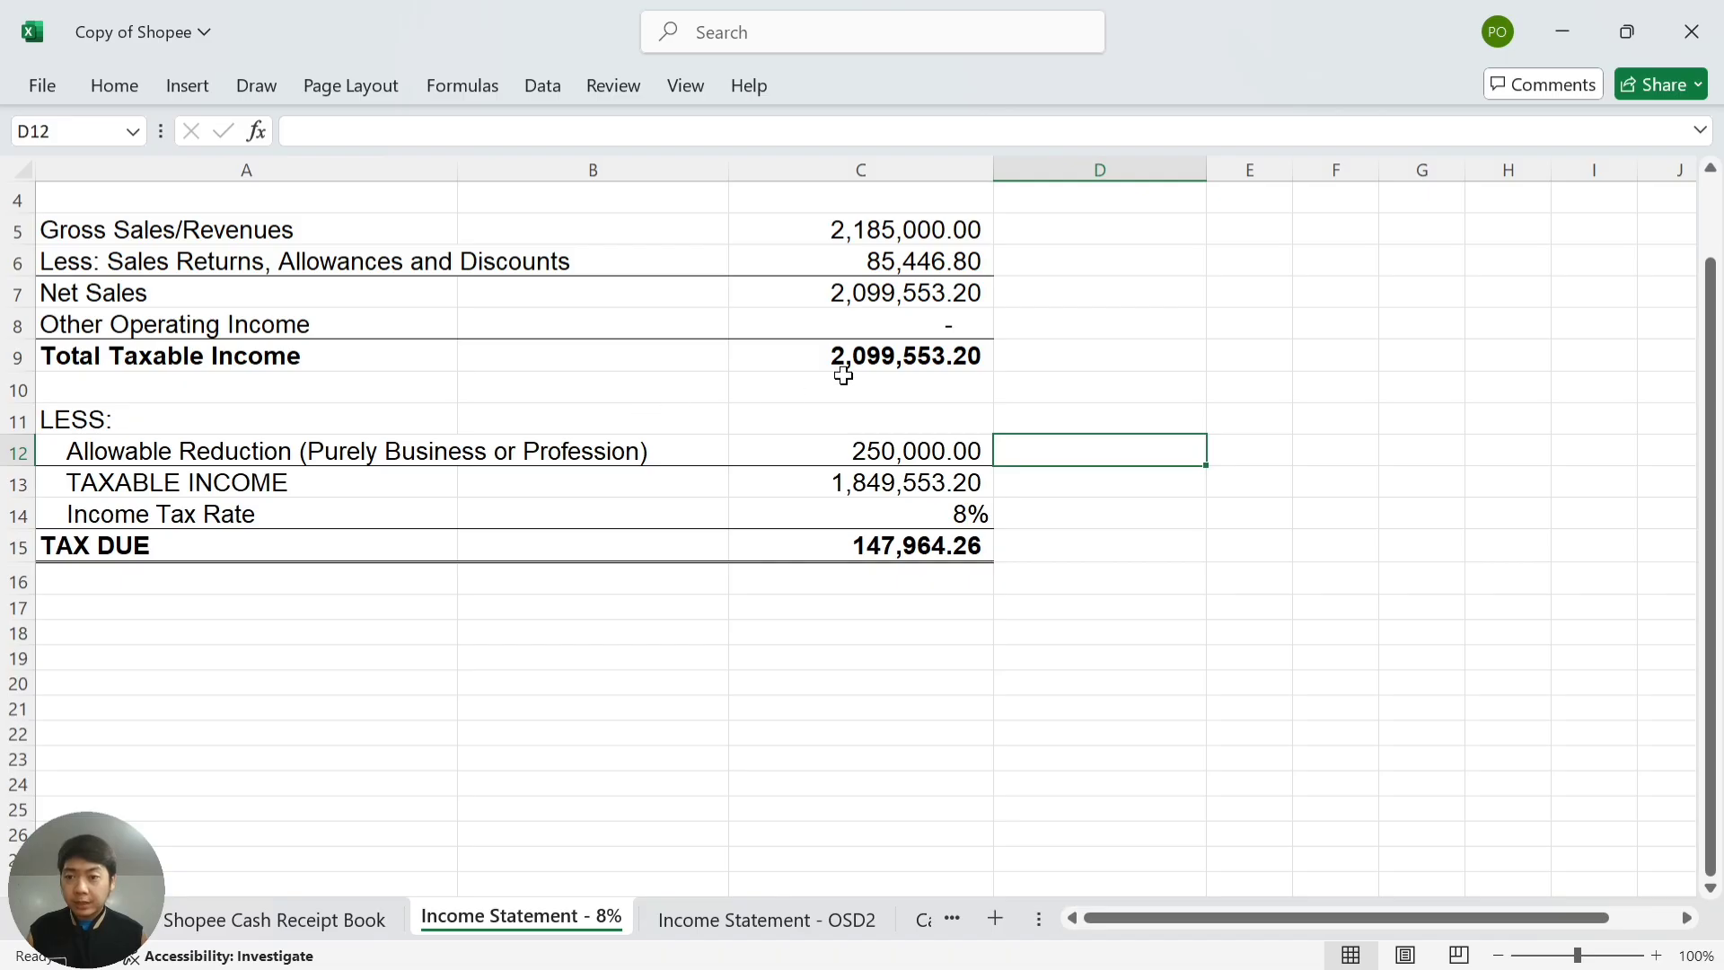
pyautogui.click(901, 445)
pyautogui.hotkey('alt', 'Tab')
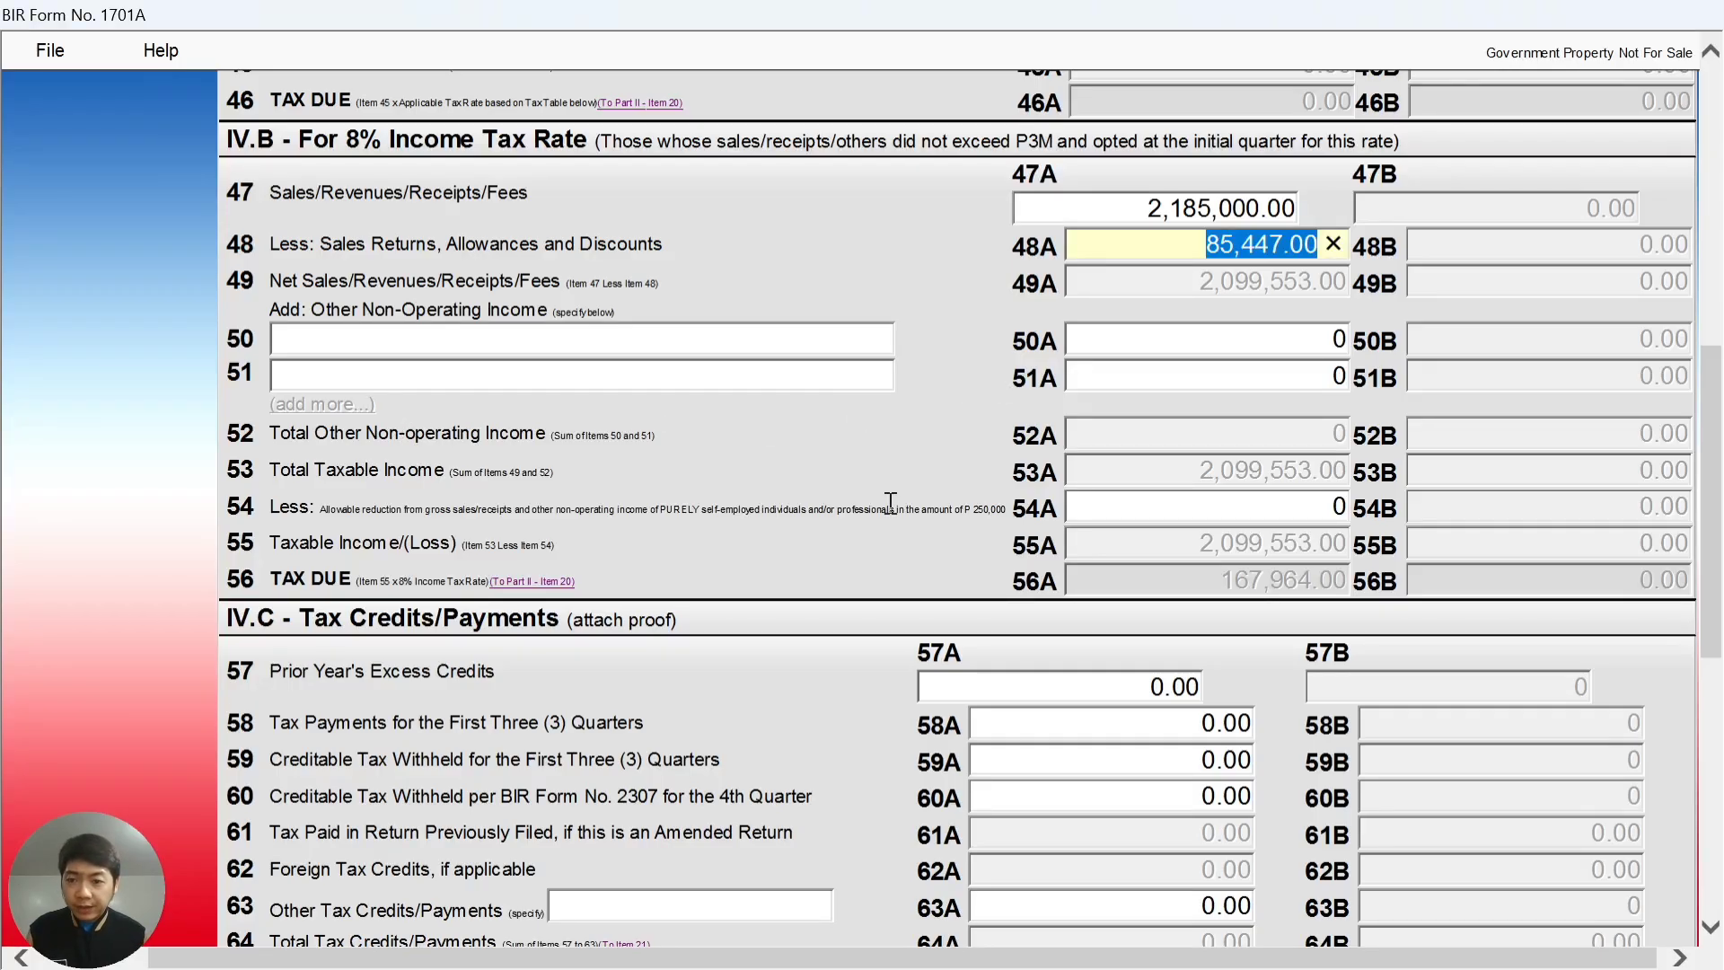
# - Enter the 250,000 allowable reduction in item 54A, lowering tax due to 147,964.00
pyautogui.click(1257, 496)
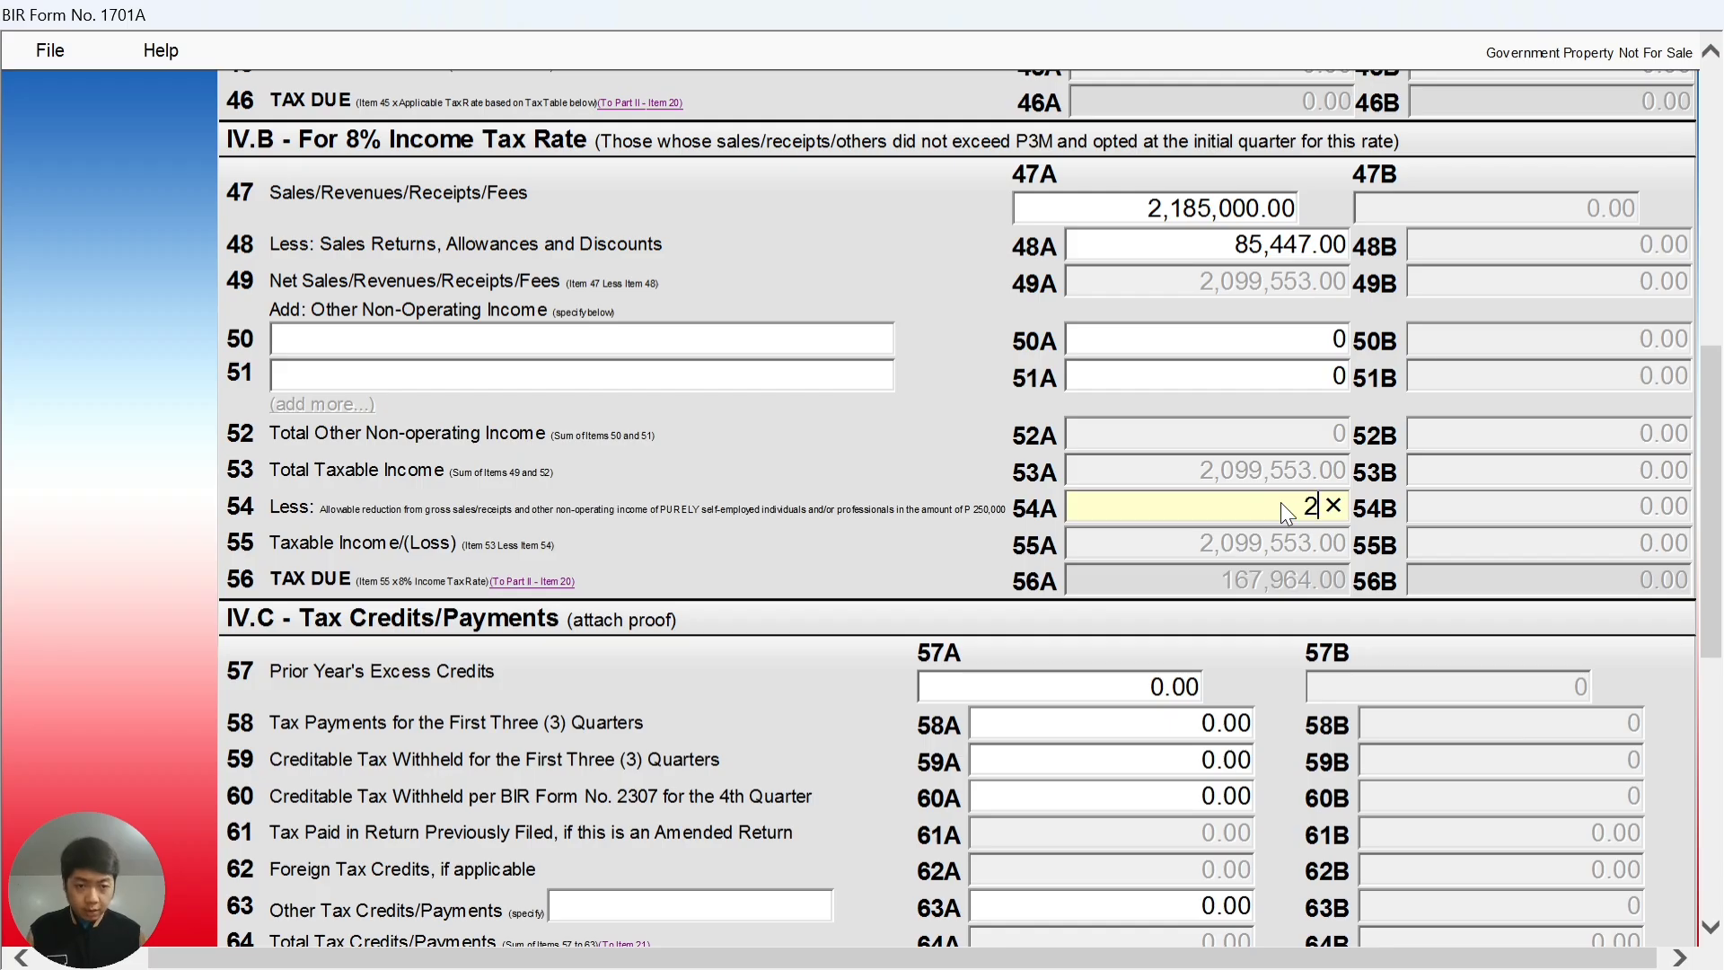
pyautogui.write('250,000')
pyautogui.click(1275, 440)
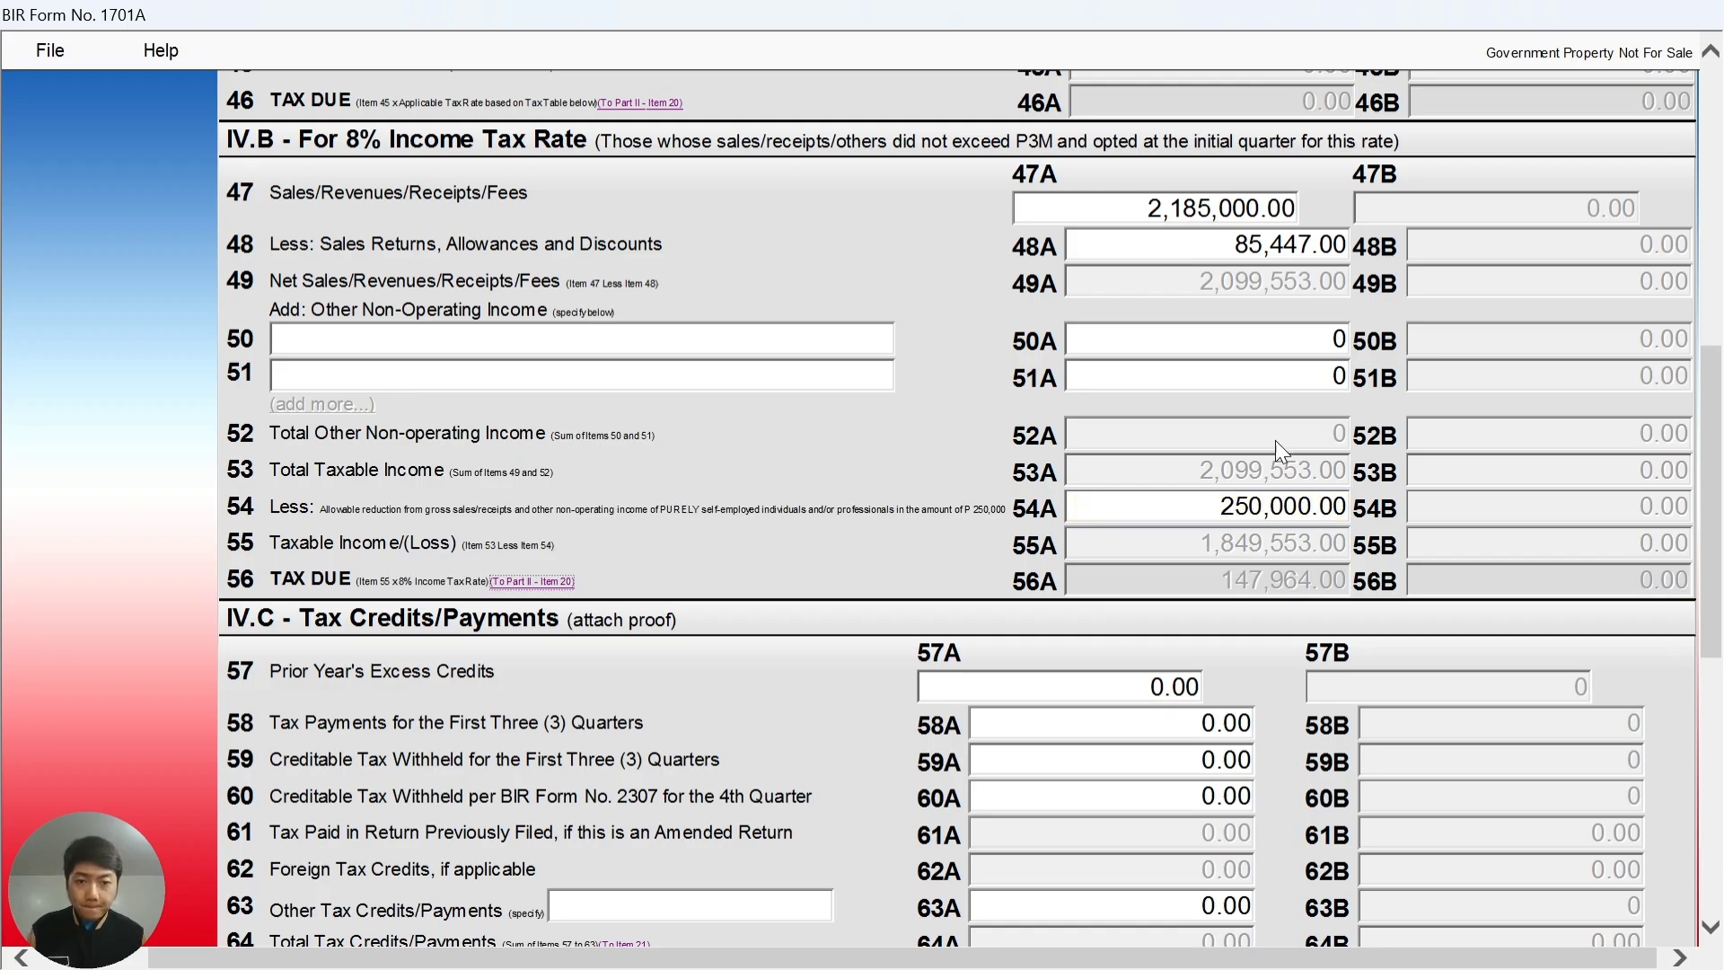
pyautogui.scroll(-3, 1239, 467)
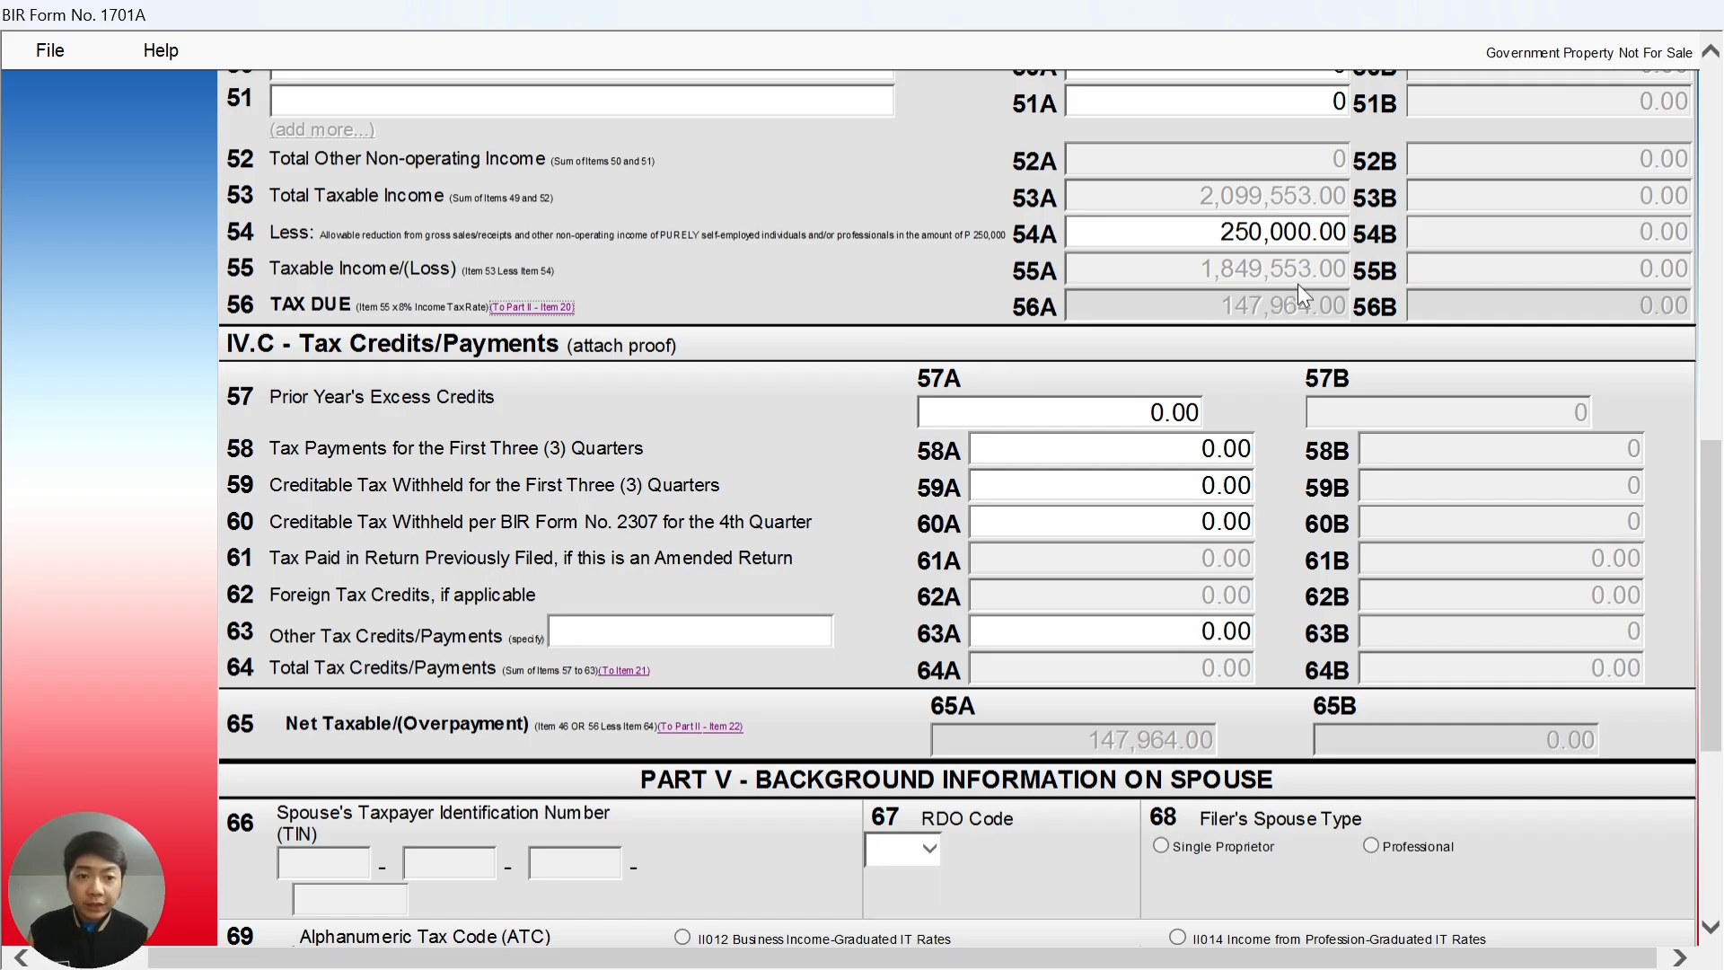
pyautogui.hotkey('alt', 'Tab')
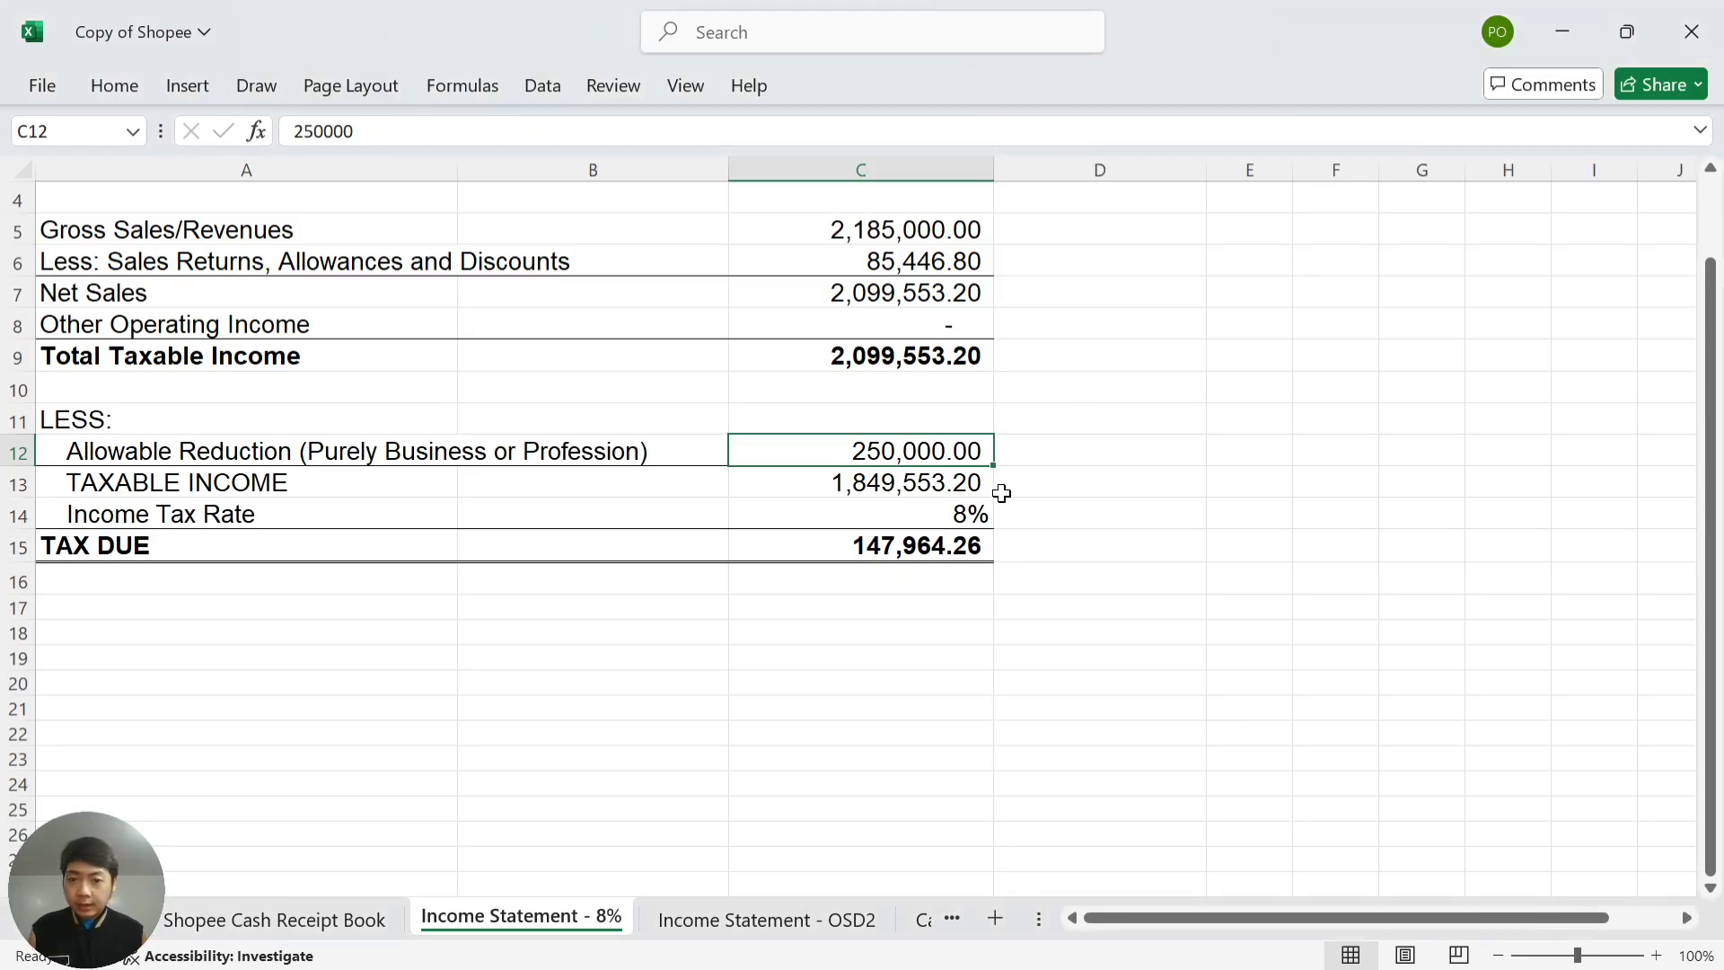
# - Review Excel's taxable income, 8% rate and tax due lines against the form
pyautogui.click(1001, 483)
pyautogui.click(925, 514)
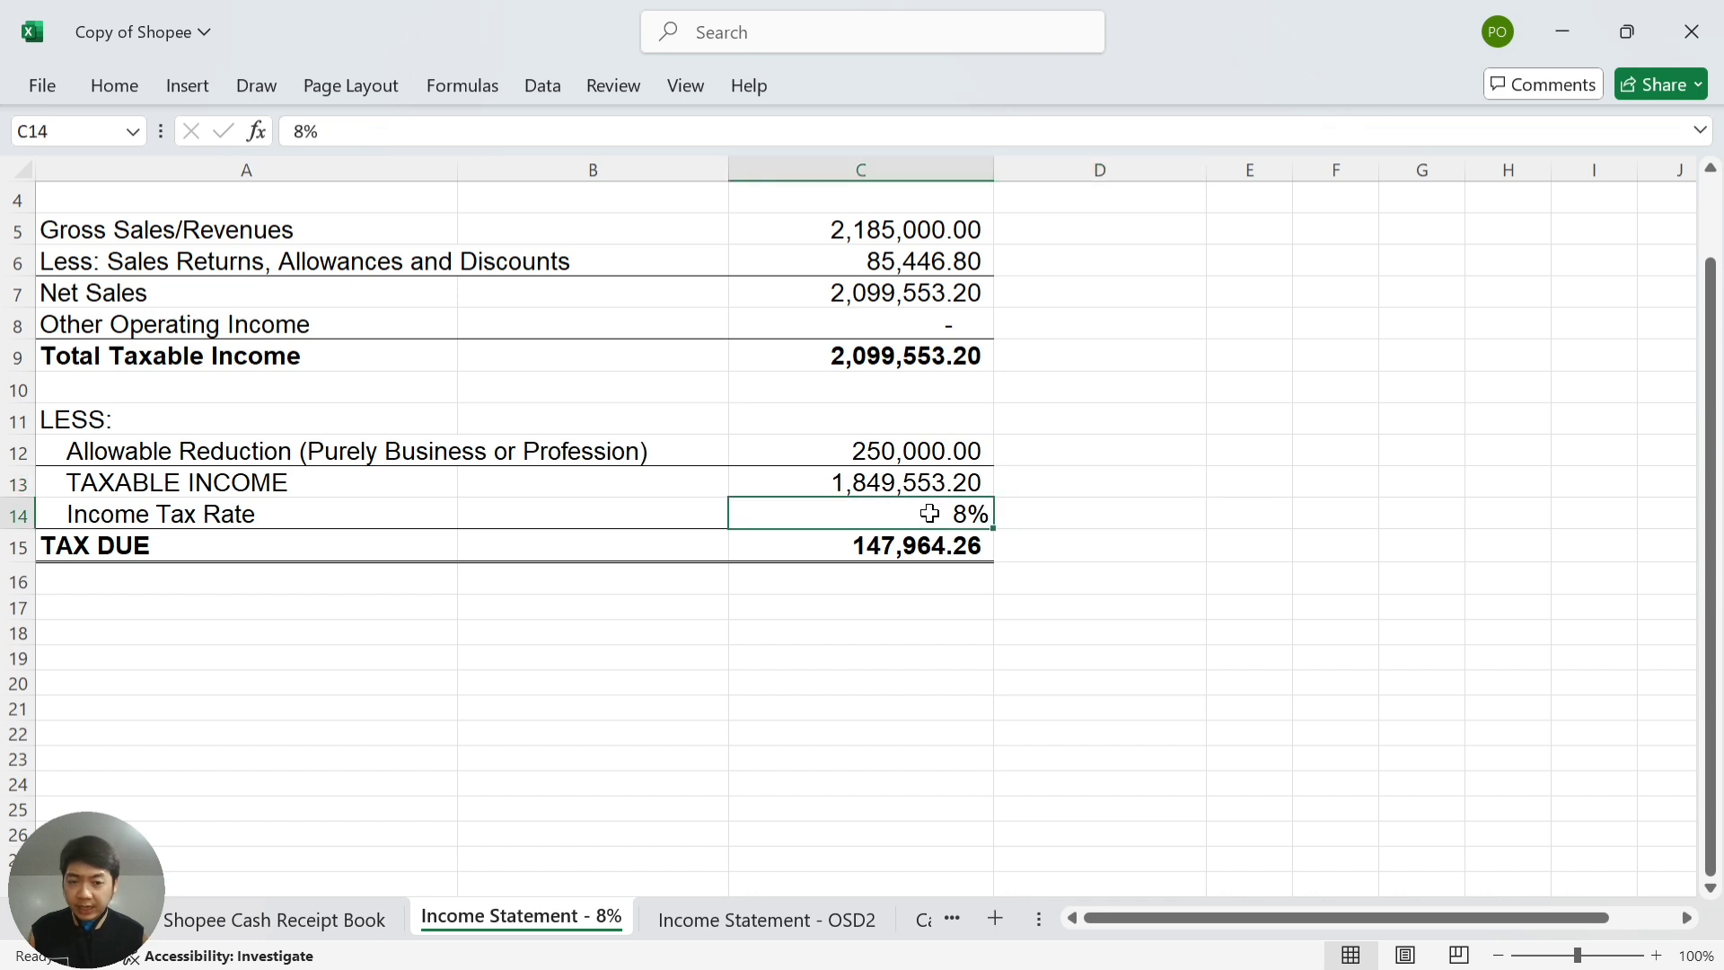
pyautogui.click(1055, 501)
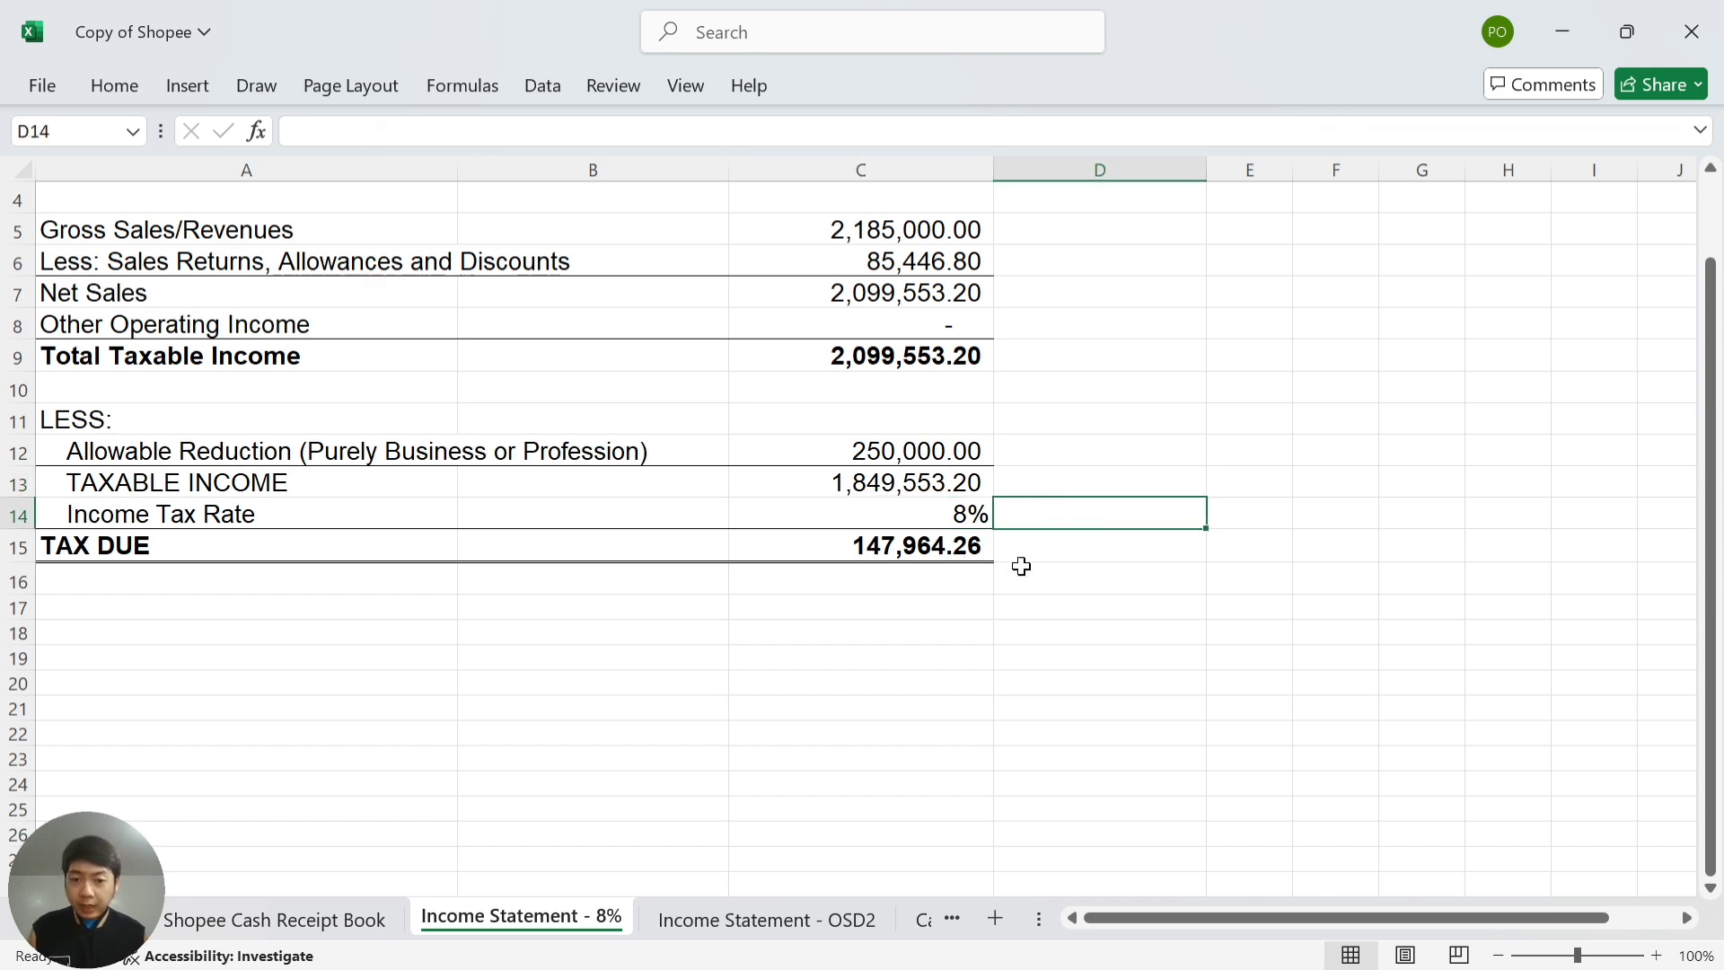
pyautogui.click(1064, 552)
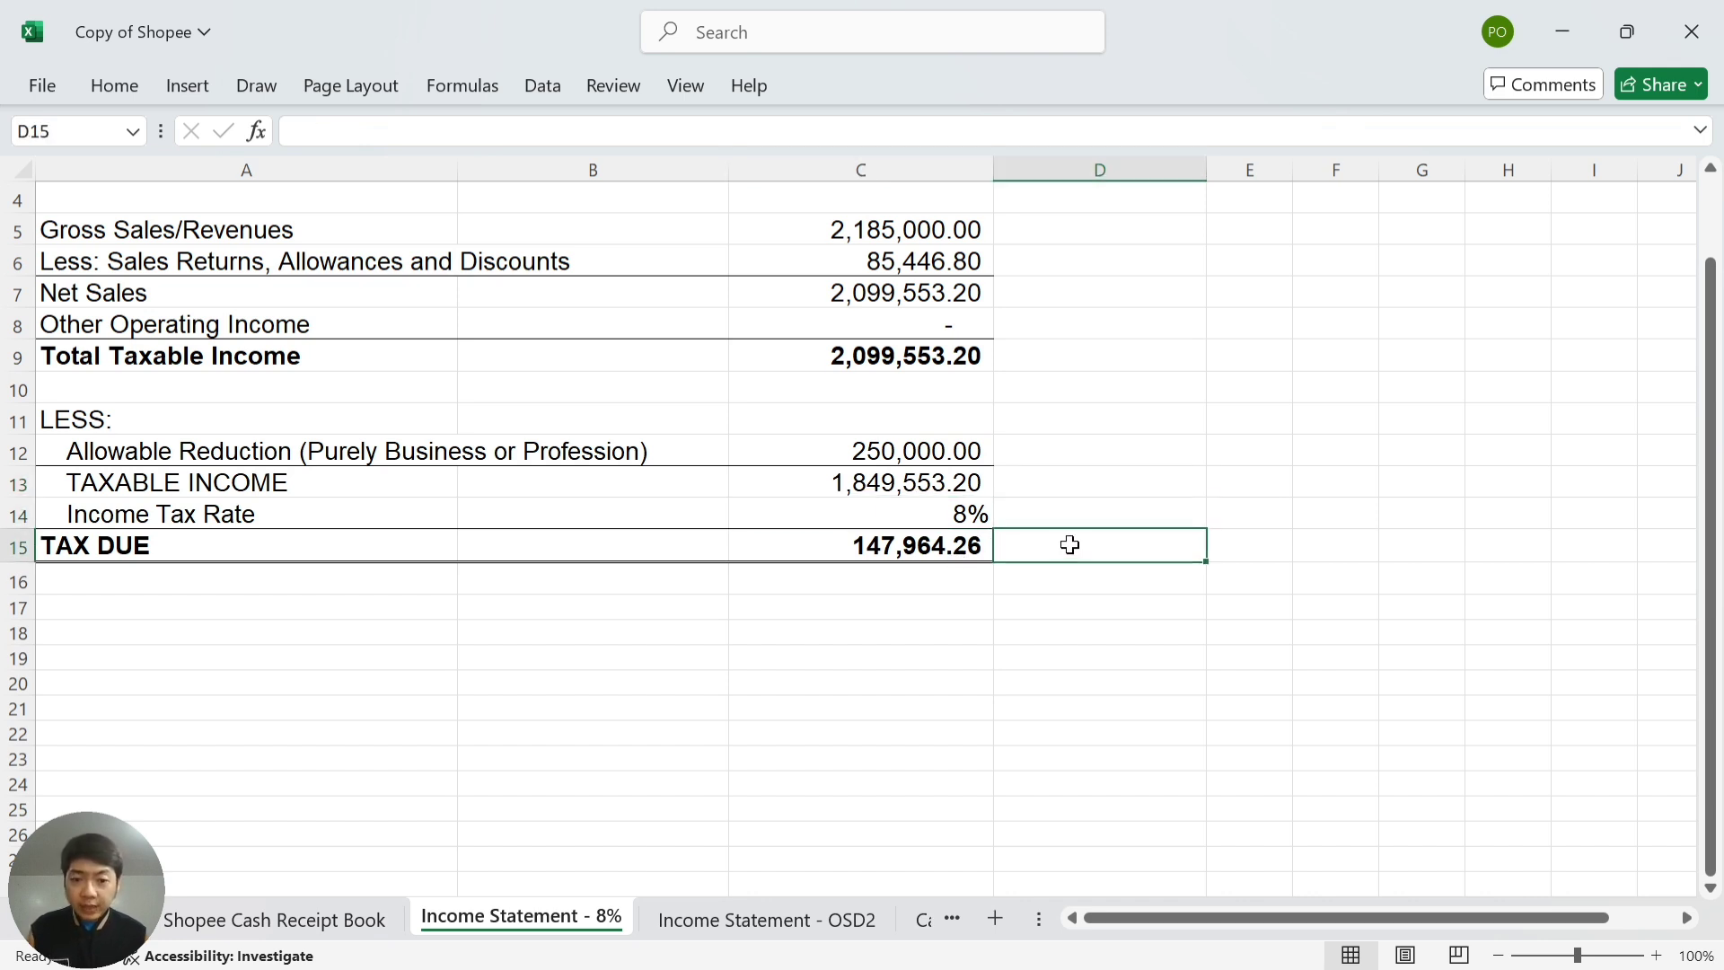
pyautogui.hotkey('alt', 'Tab')
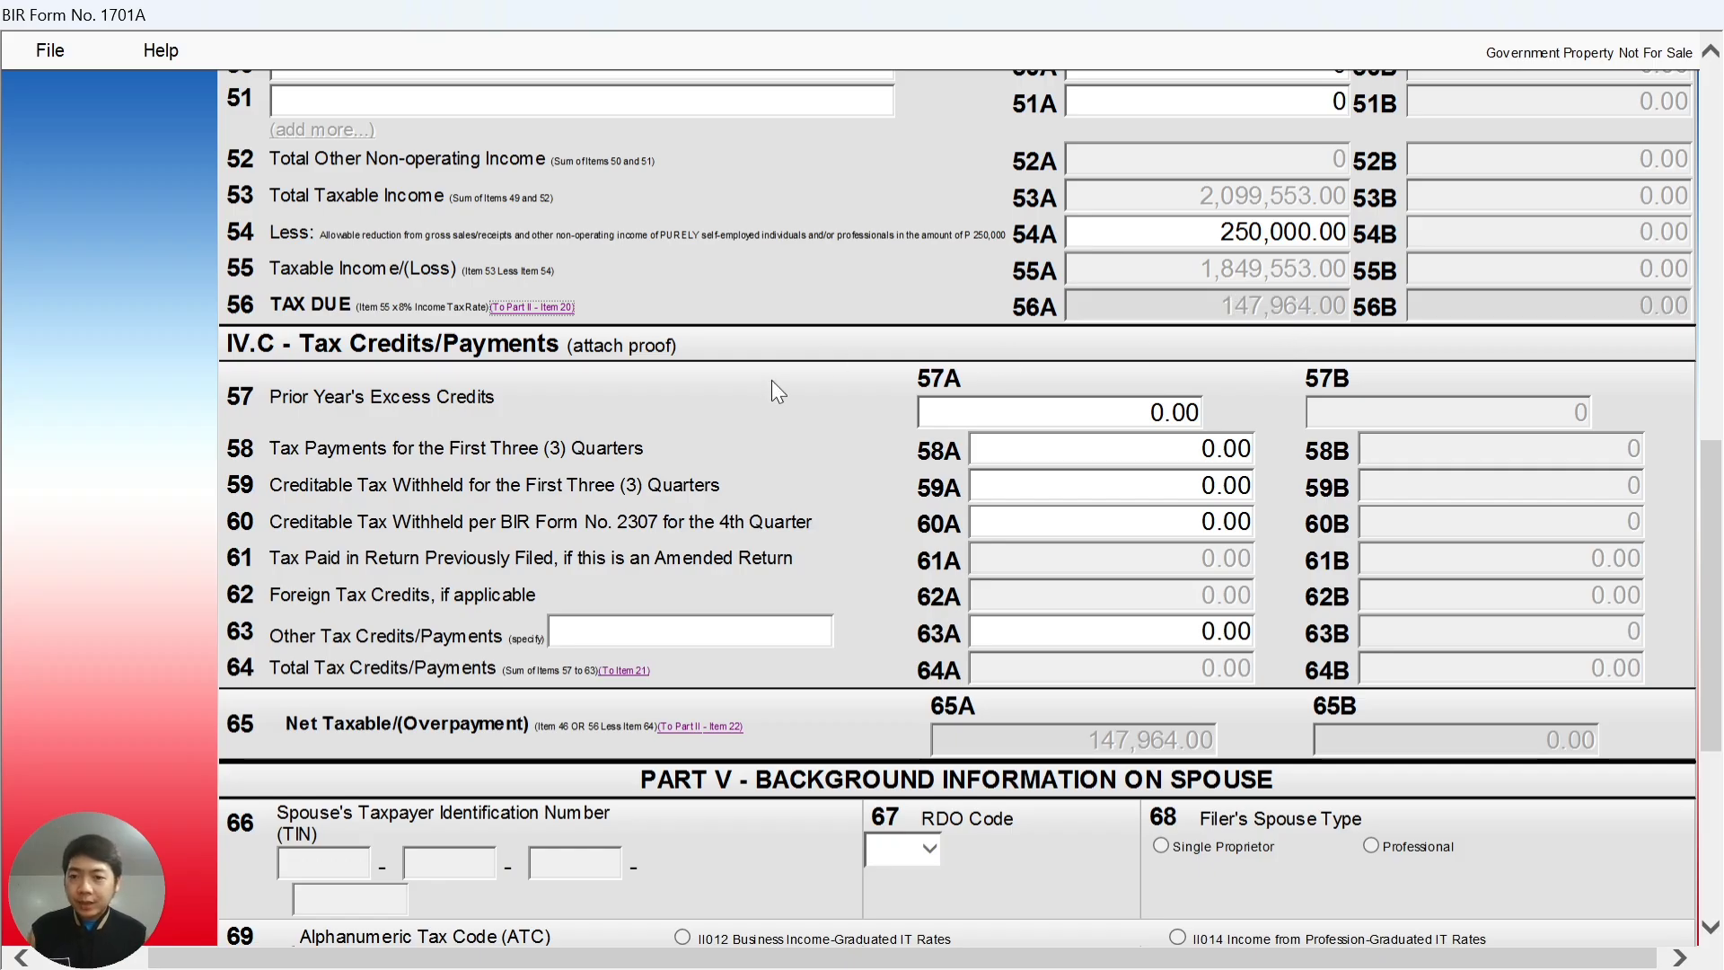
# - Enter 50,000 of first-three-quarter tax payments in item 58A
pyautogui.scroll(-2, 766, 384)
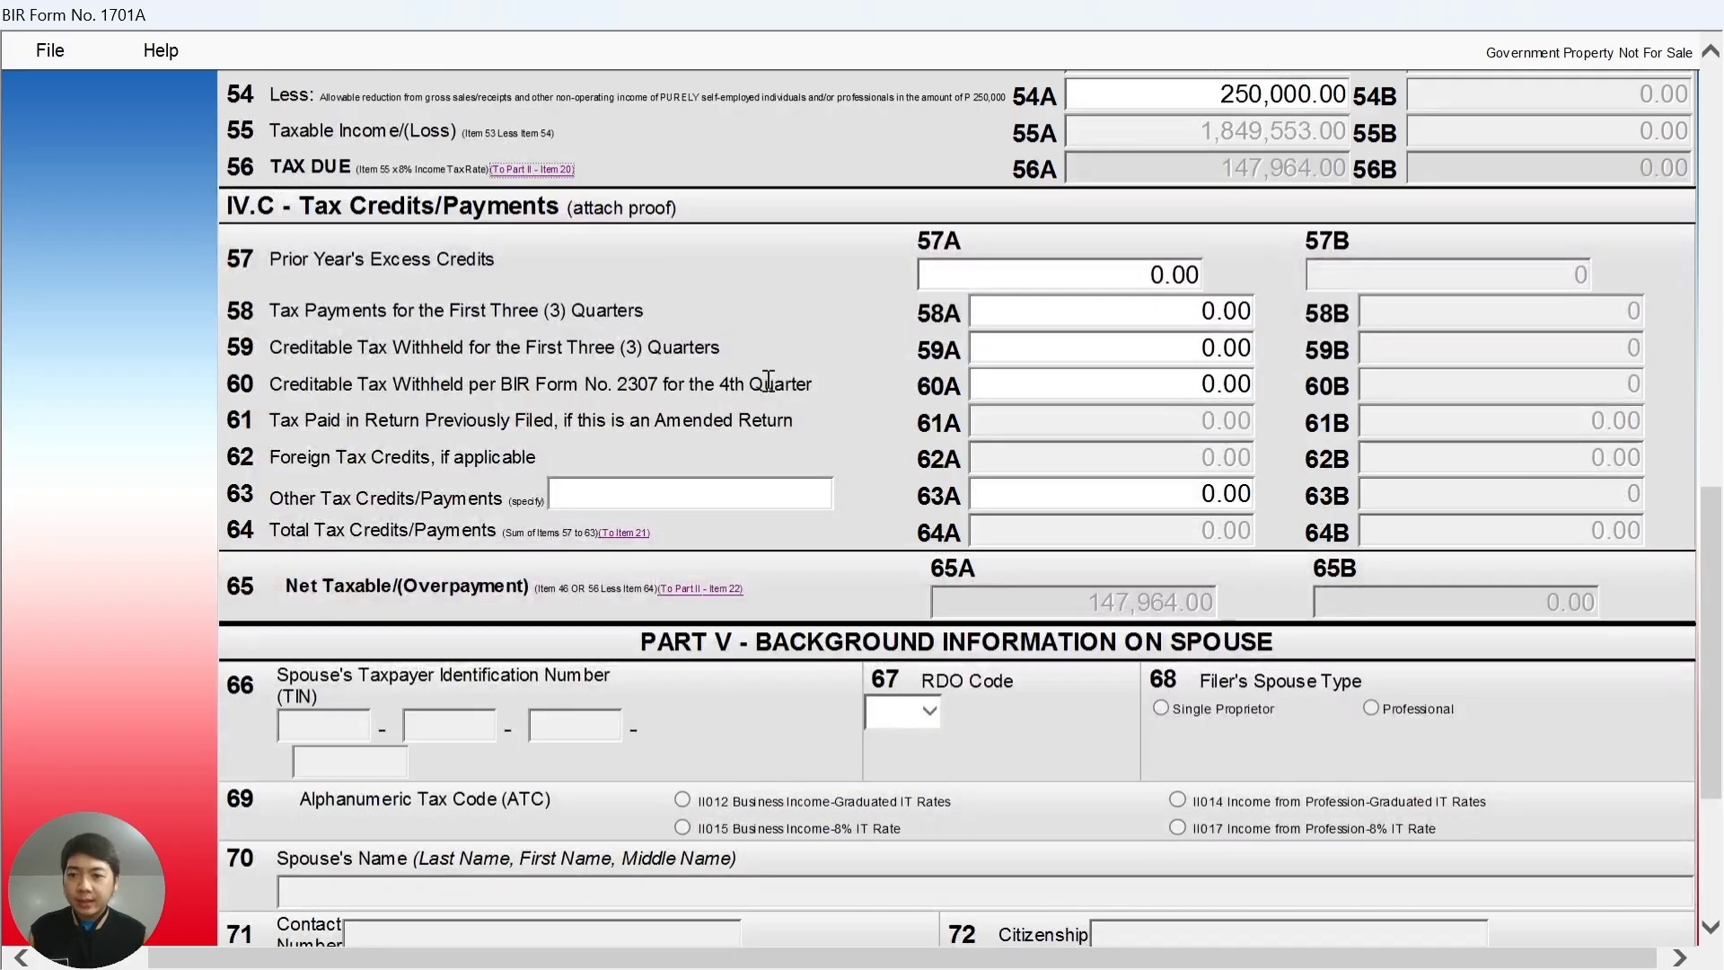
pyautogui.click(1059, 271)
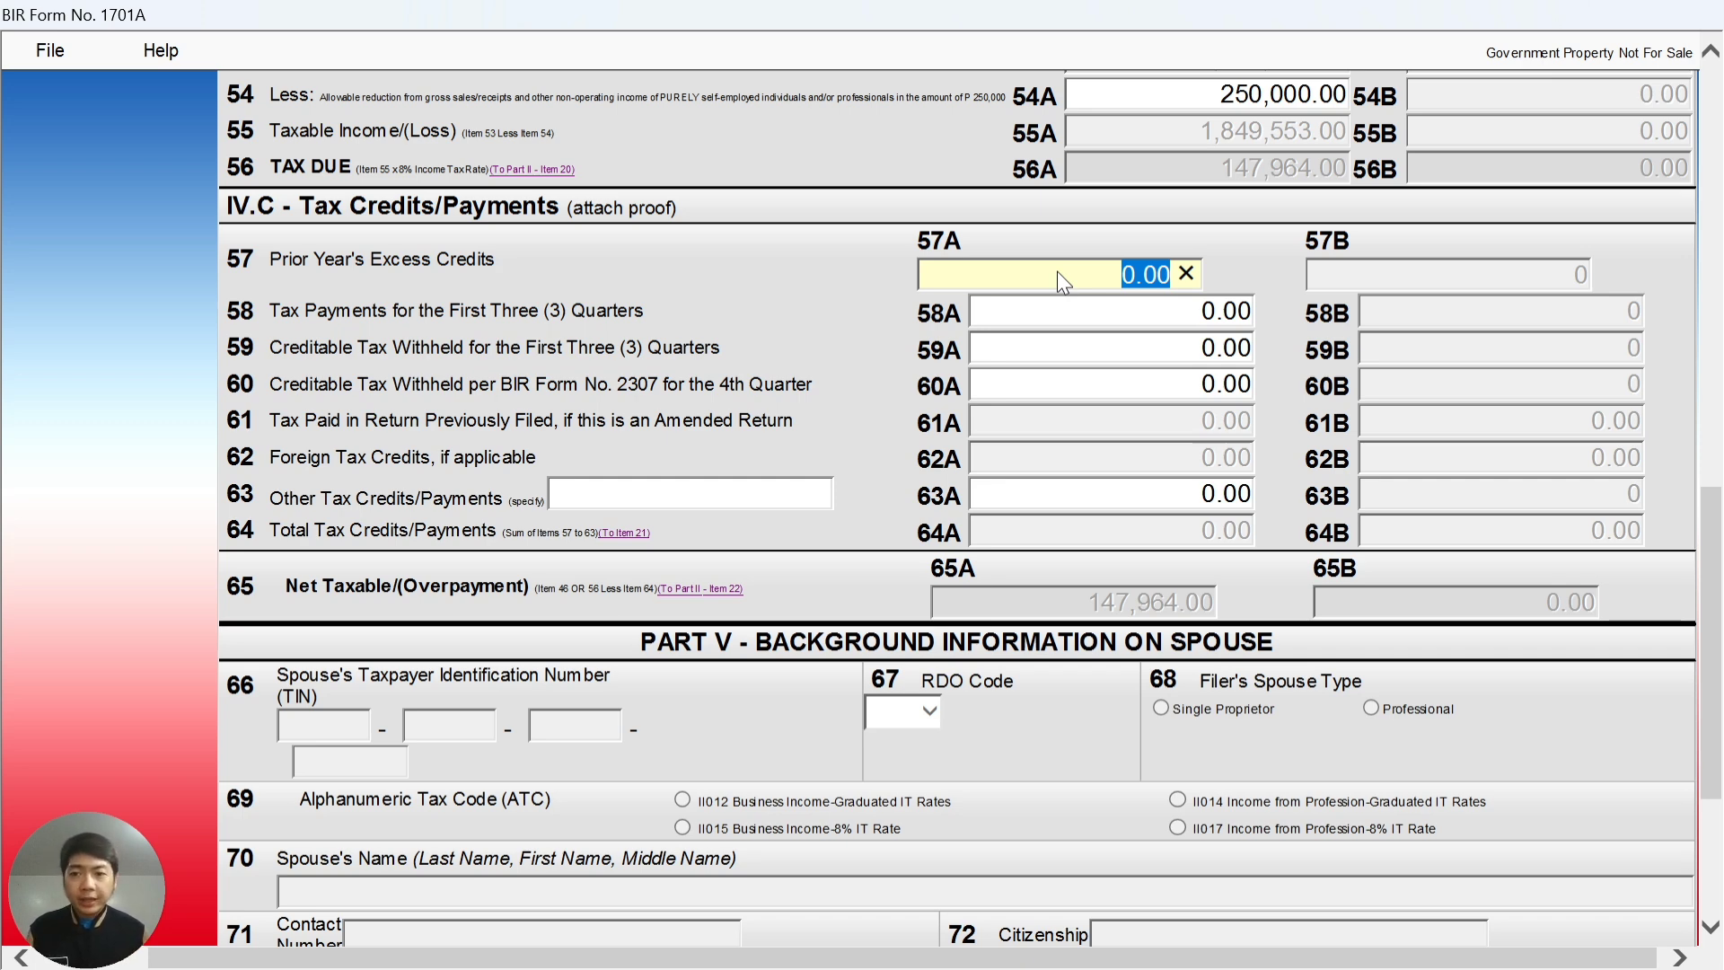
pyautogui.click(1179, 315)
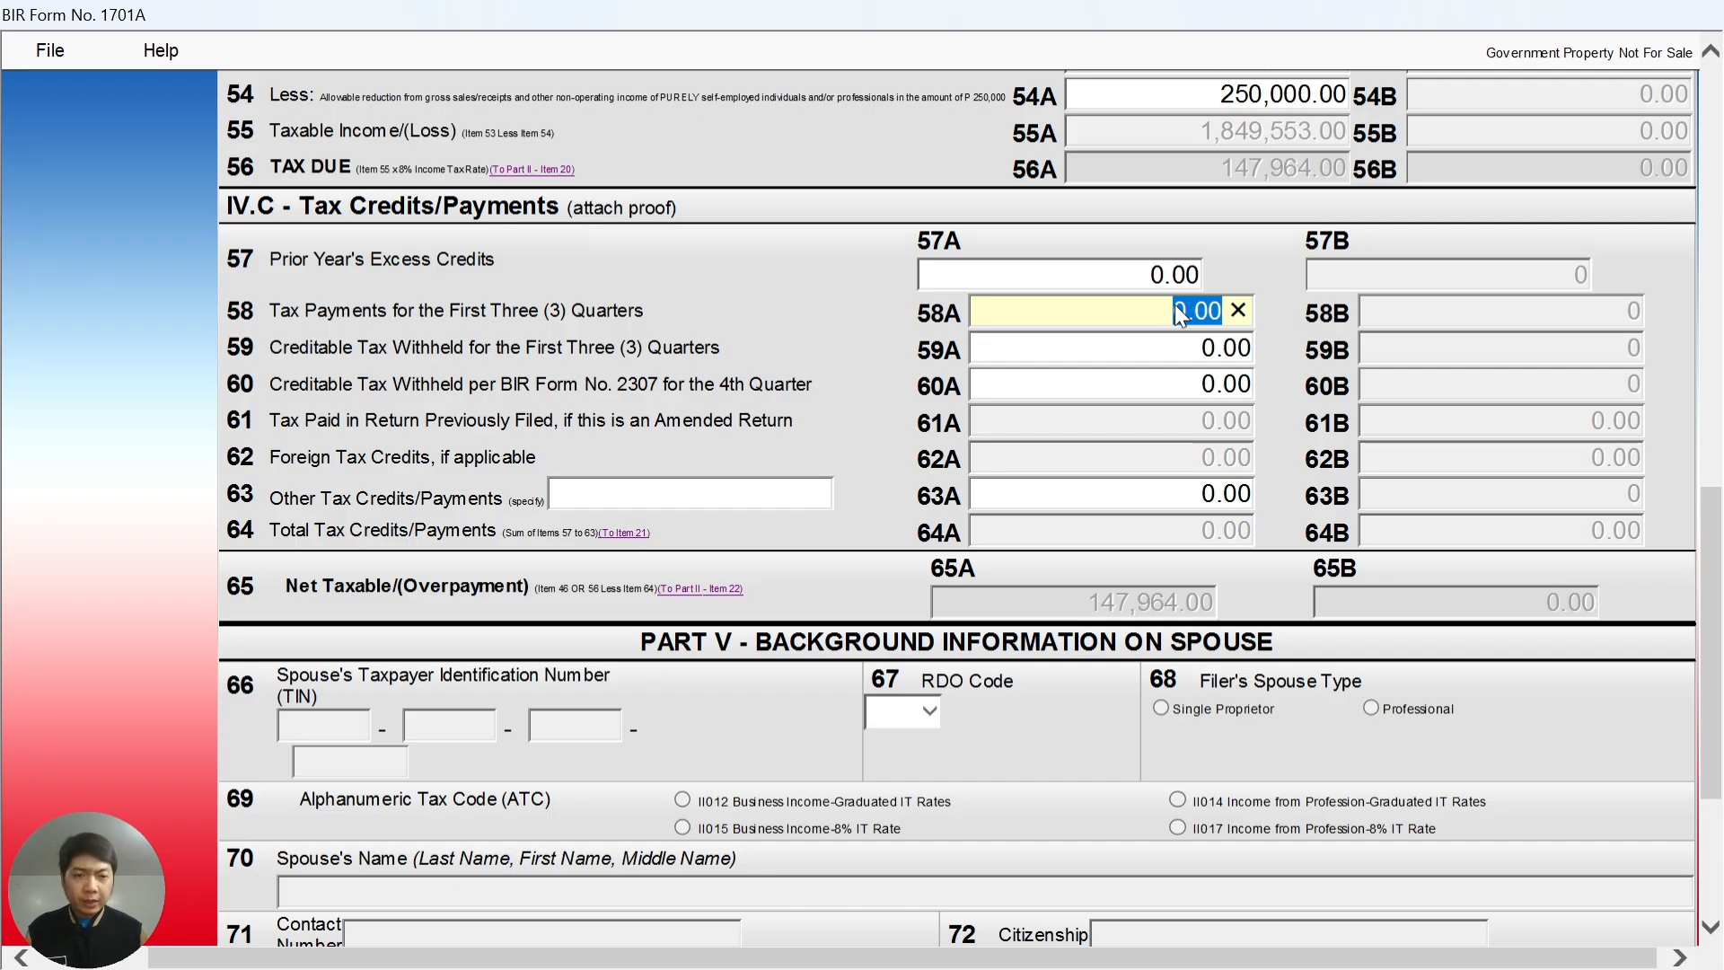
pyautogui.write('50000')
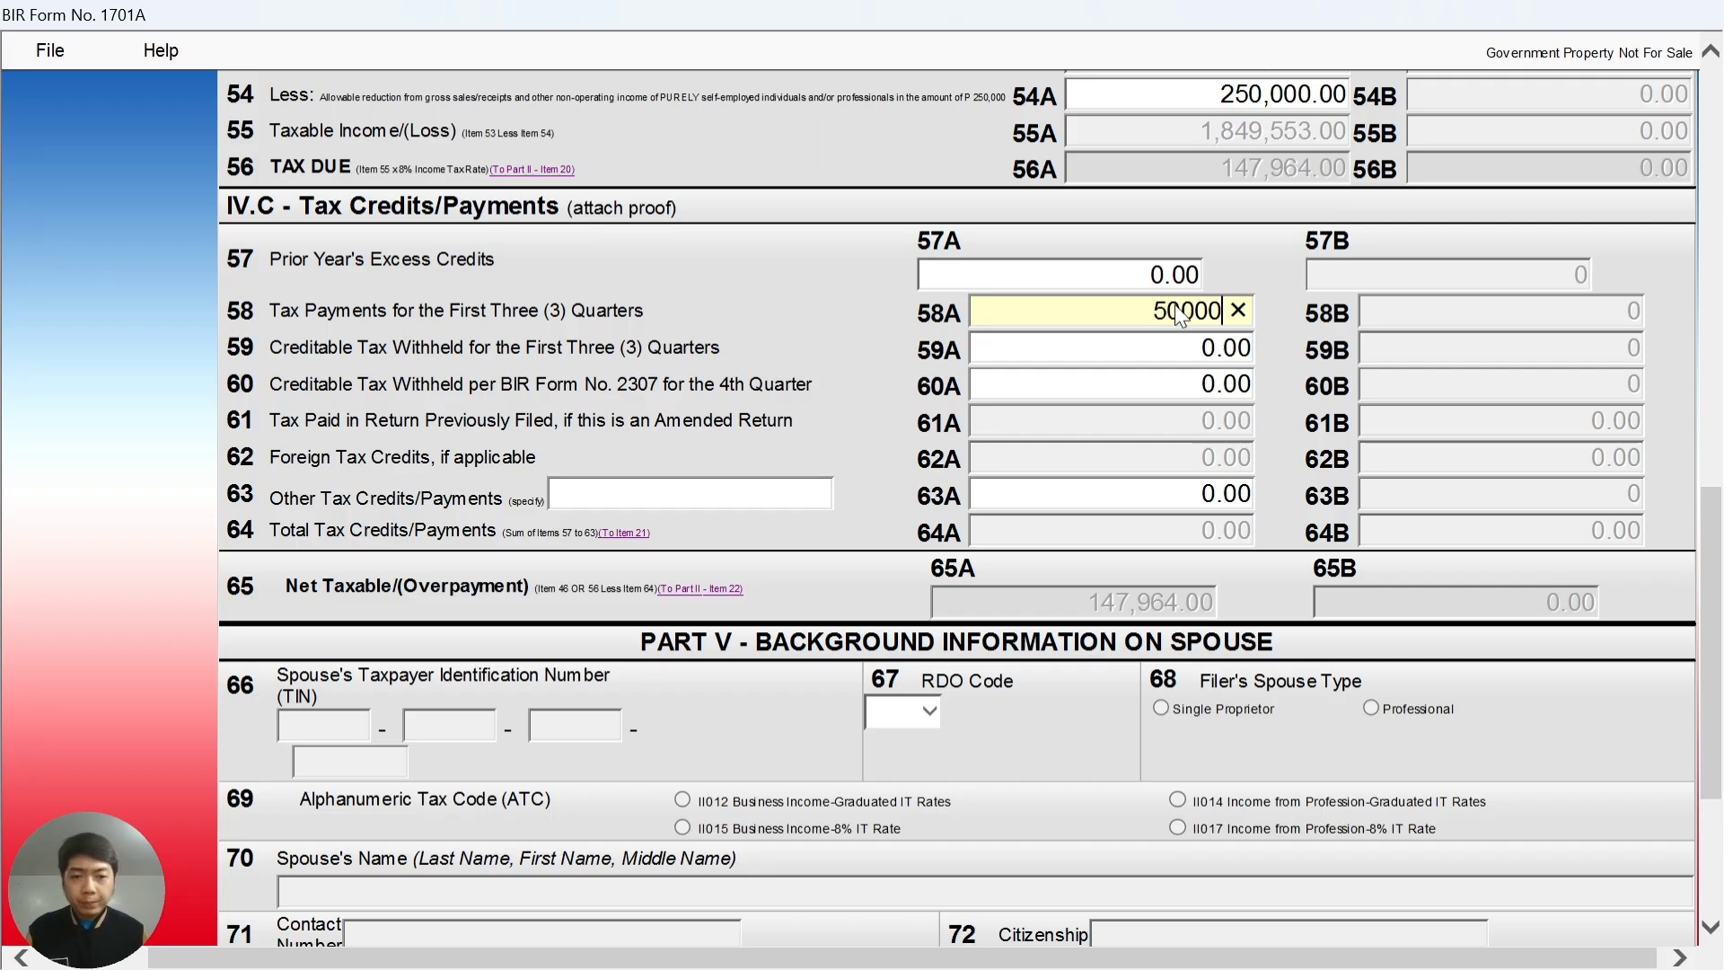
pyautogui.click(1177, 347)
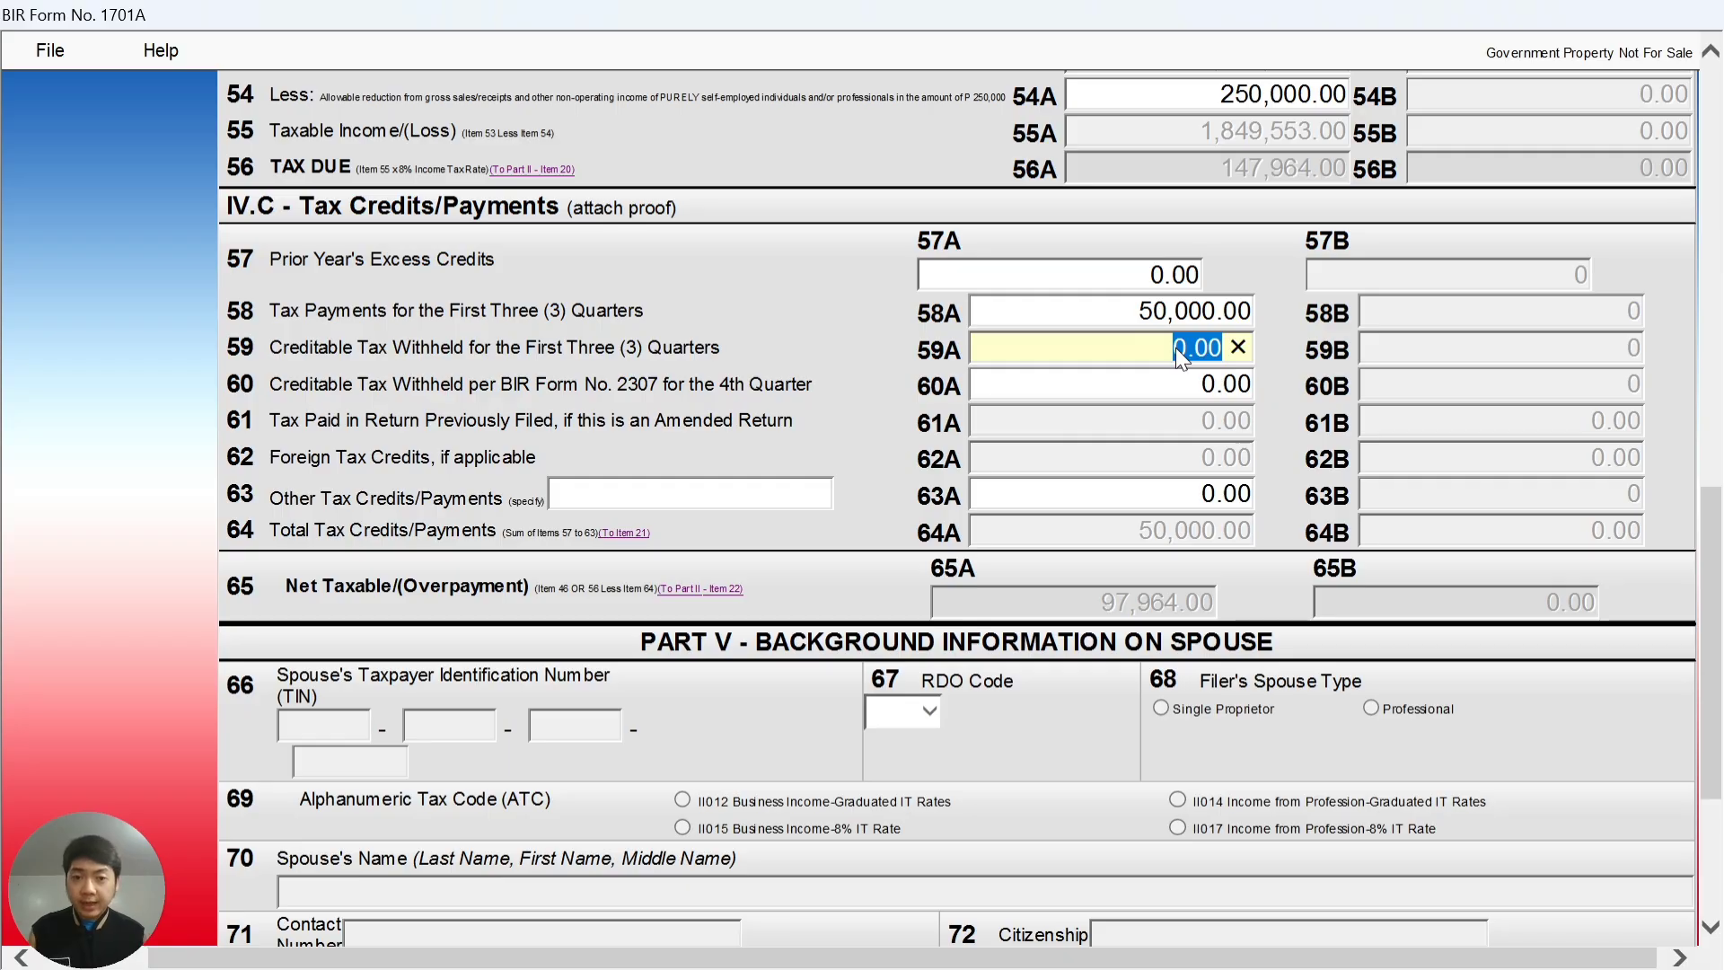
pyautogui.hotkey('alt', 'Tab')
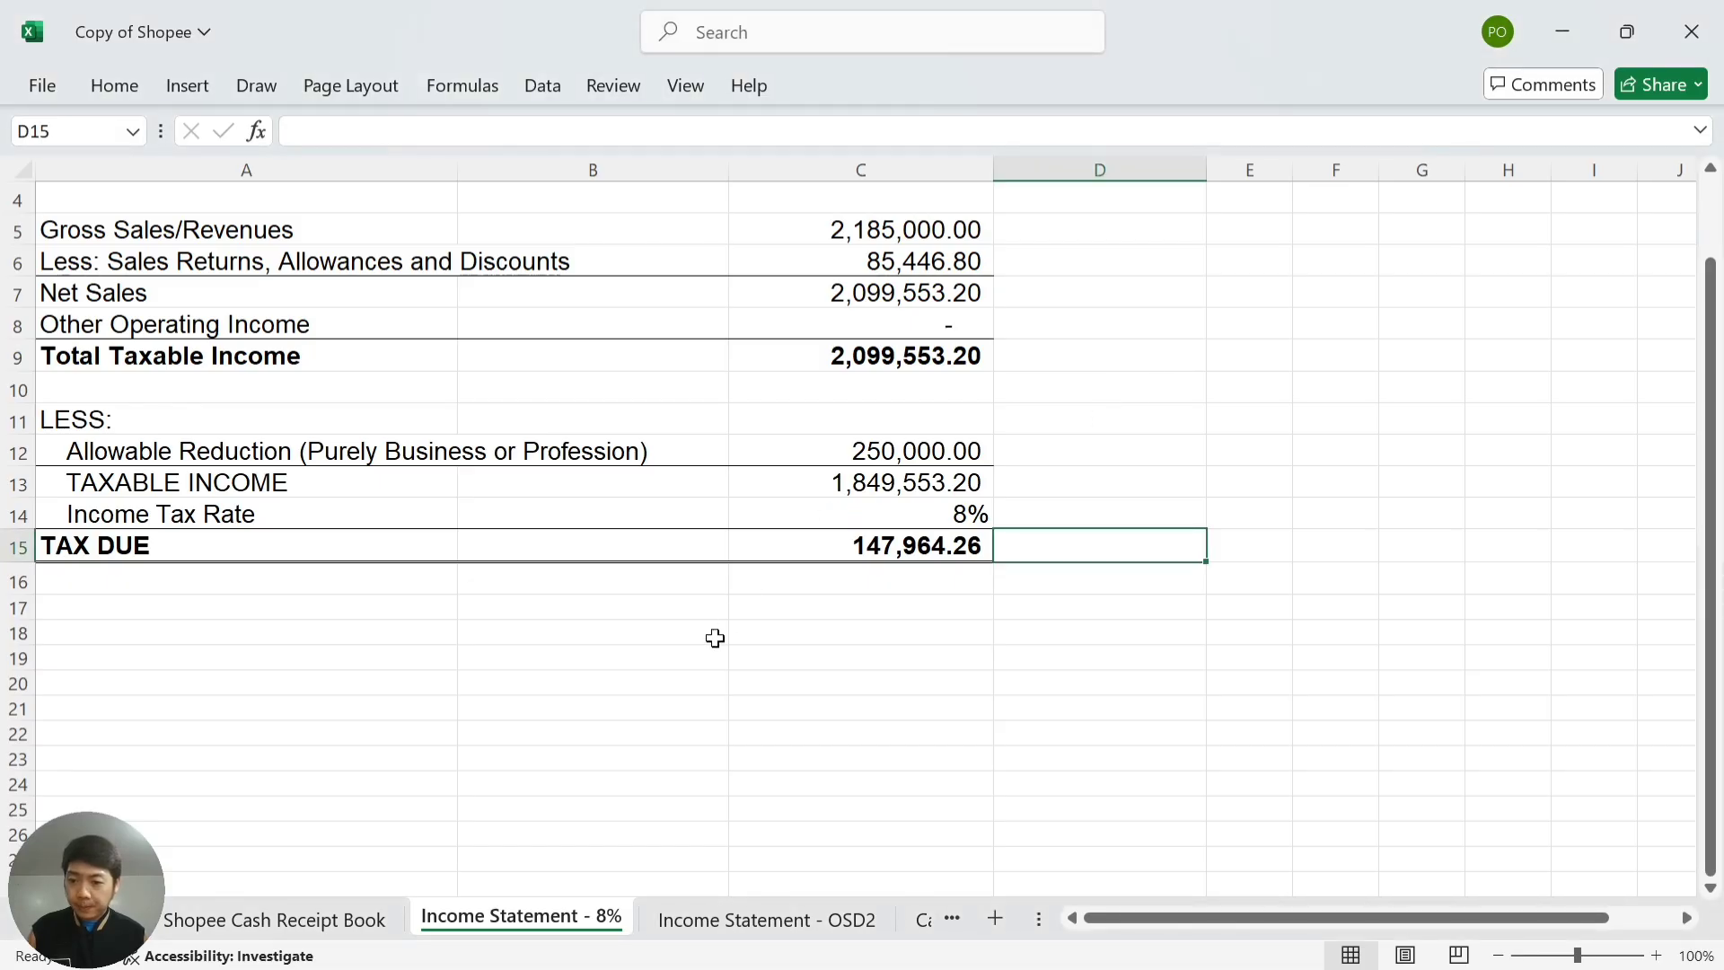
# - Read the 7,649.25 creditable withholding subtotal from the Cash Receipt Book and enter 7,649 in 59A
pyautogui.click(358, 918)
pyautogui.click(696, 791)
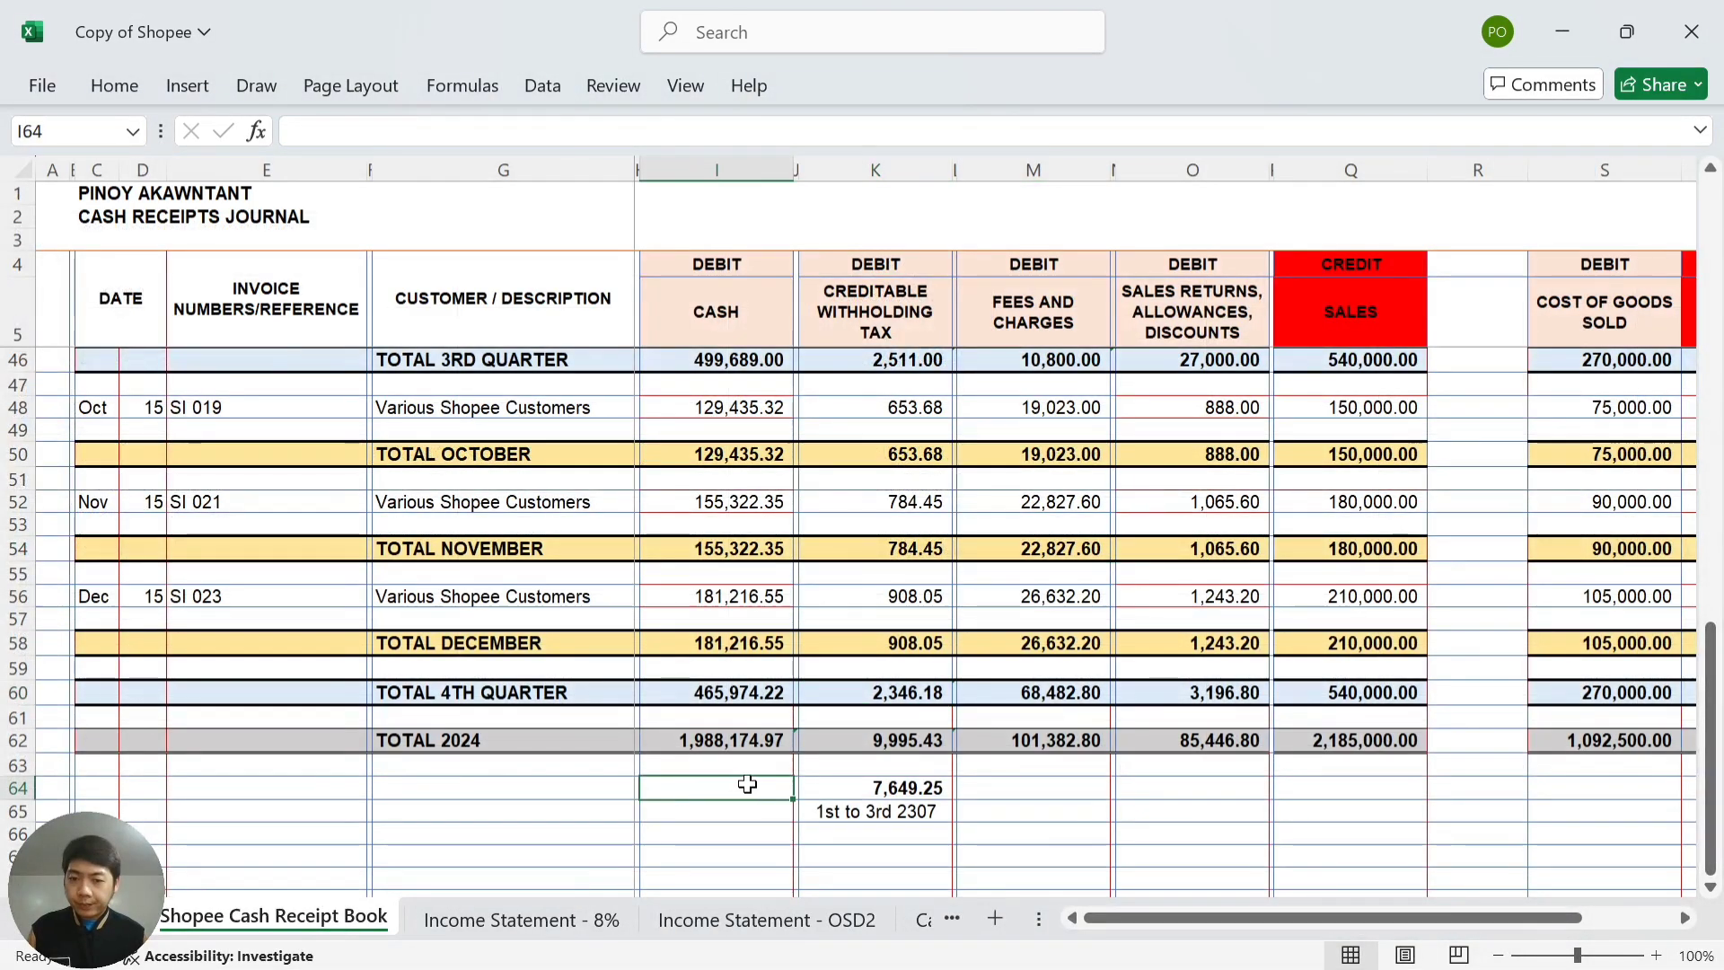
pyautogui.click(850, 794)
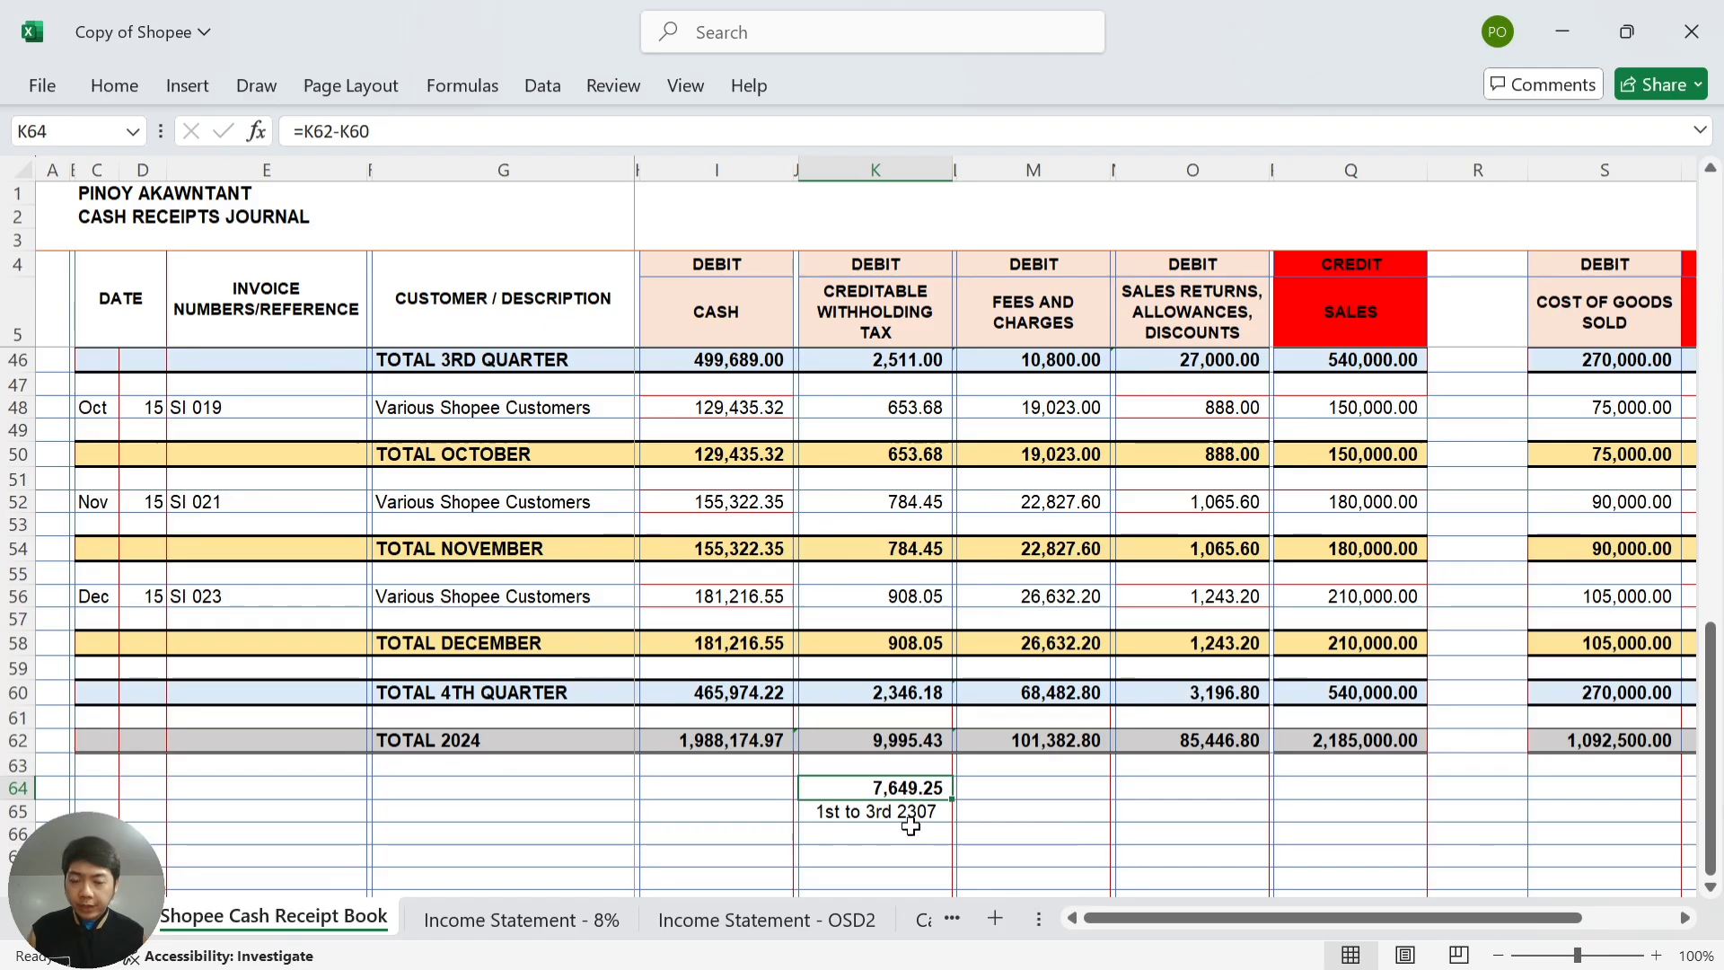
pyautogui.scroll(-2, 913, 820)
pyautogui.scroll(-2, 912, 821)
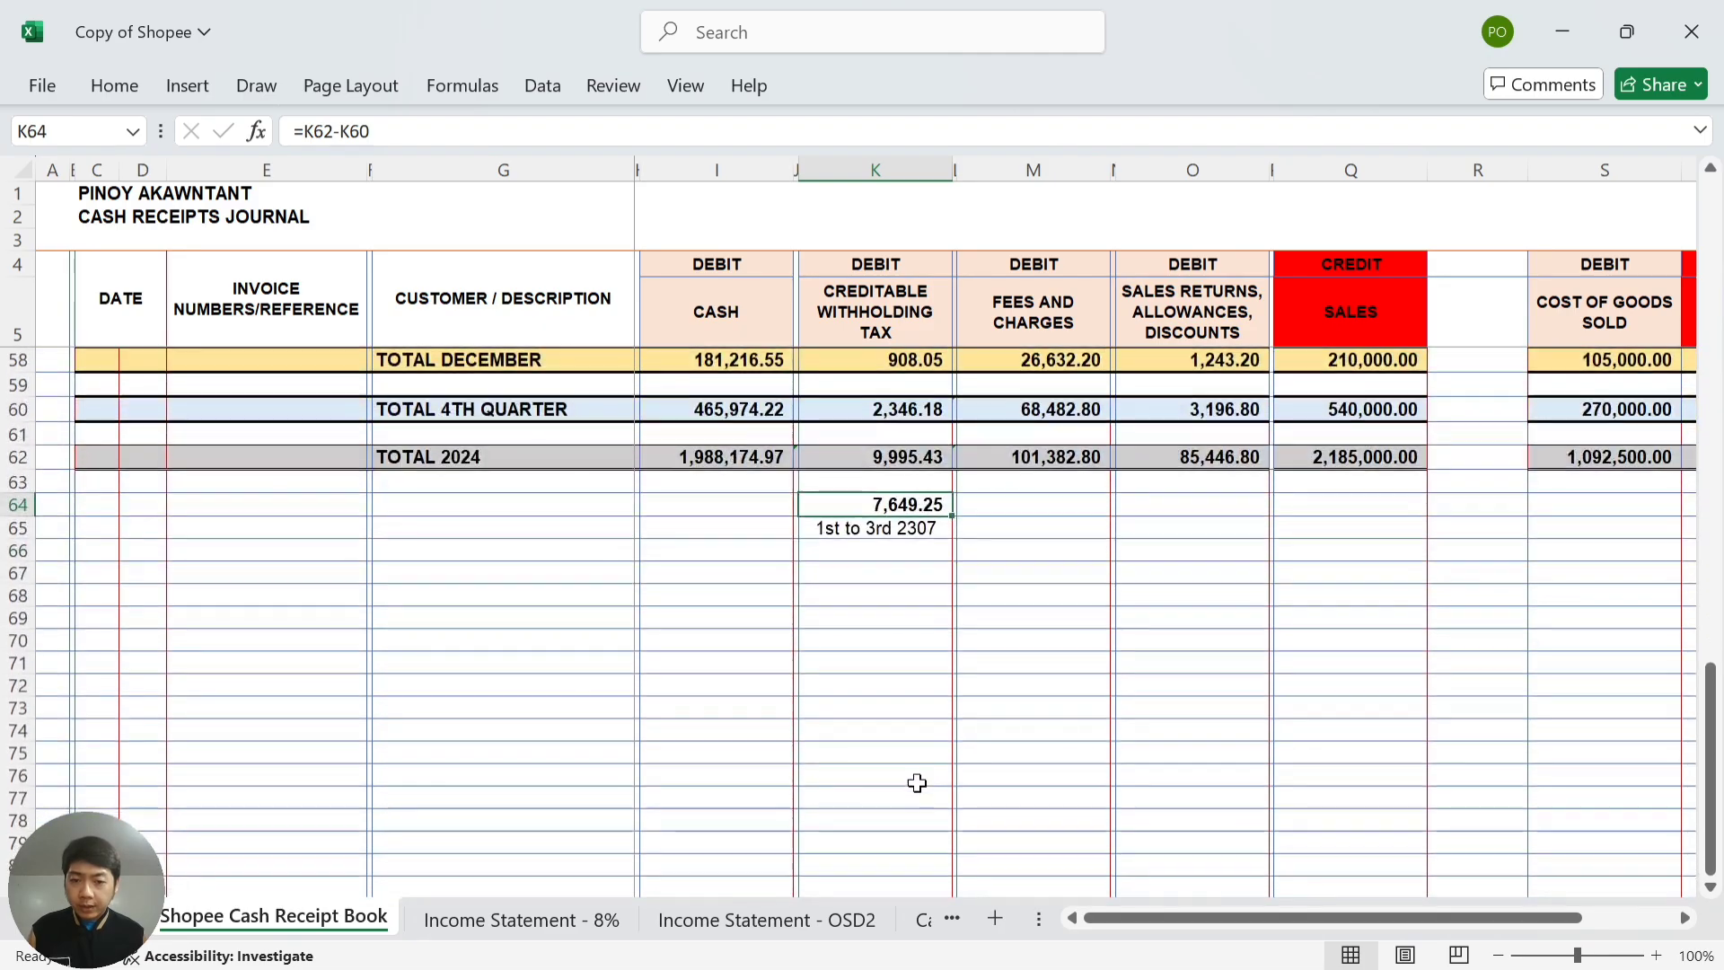
pyautogui.click(926, 529)
pyautogui.click(927, 505)
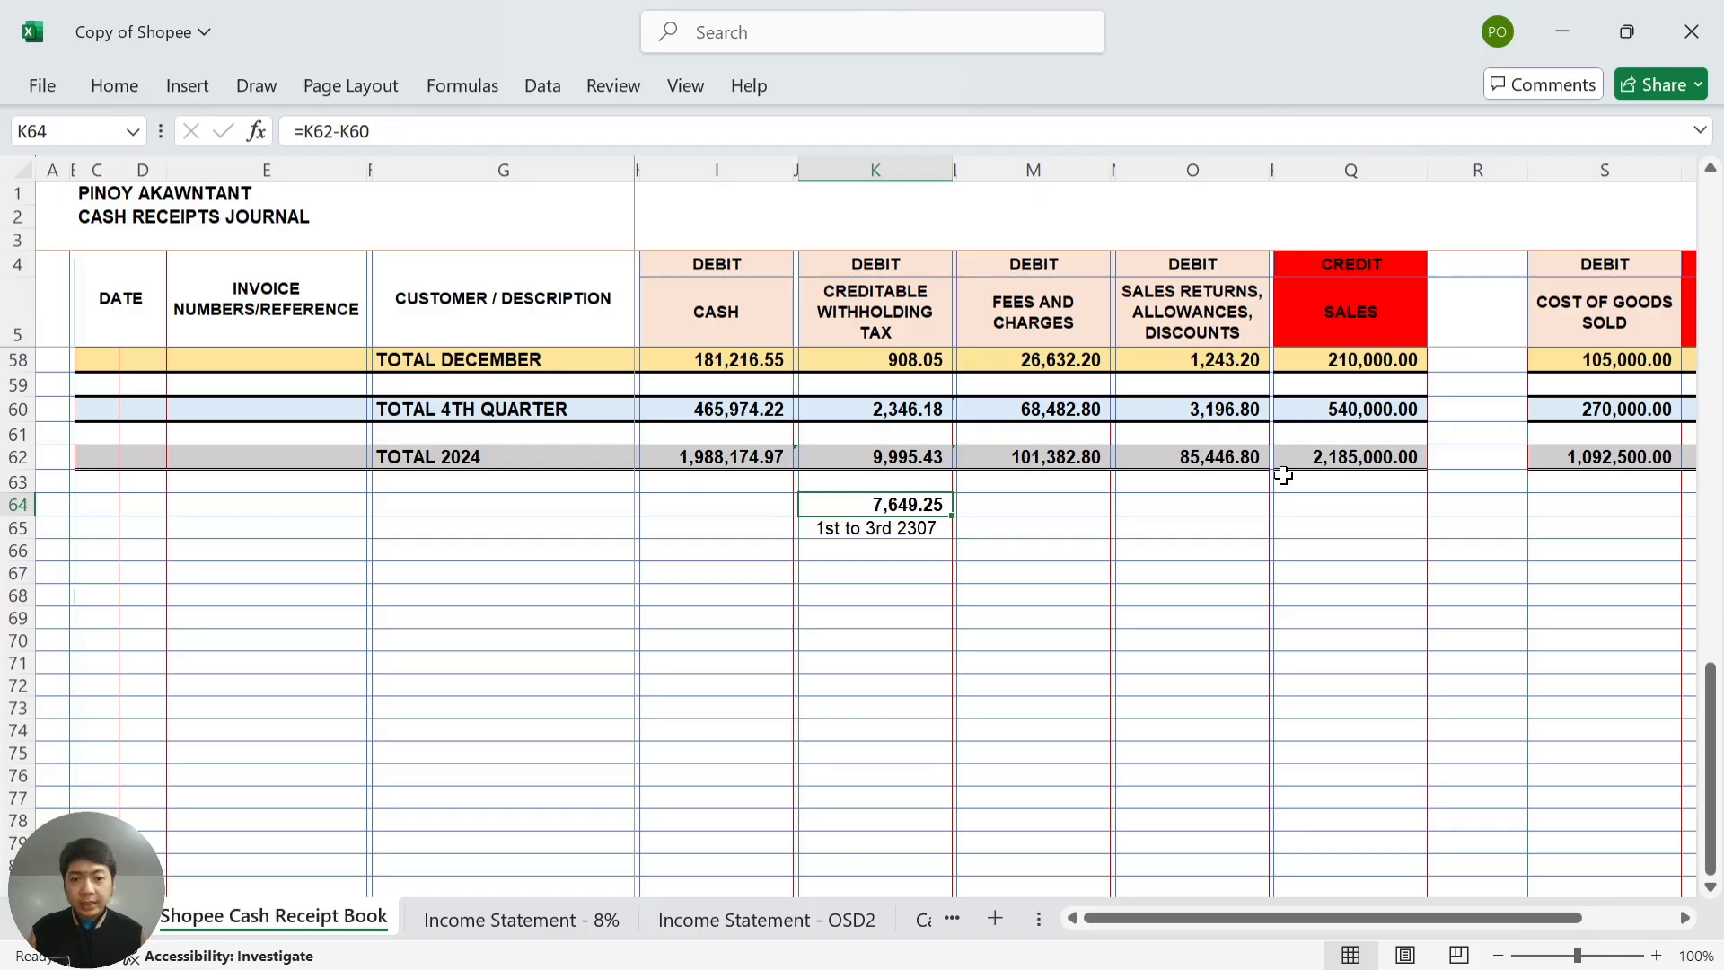
pyautogui.hotkey('alt', 'Tab')
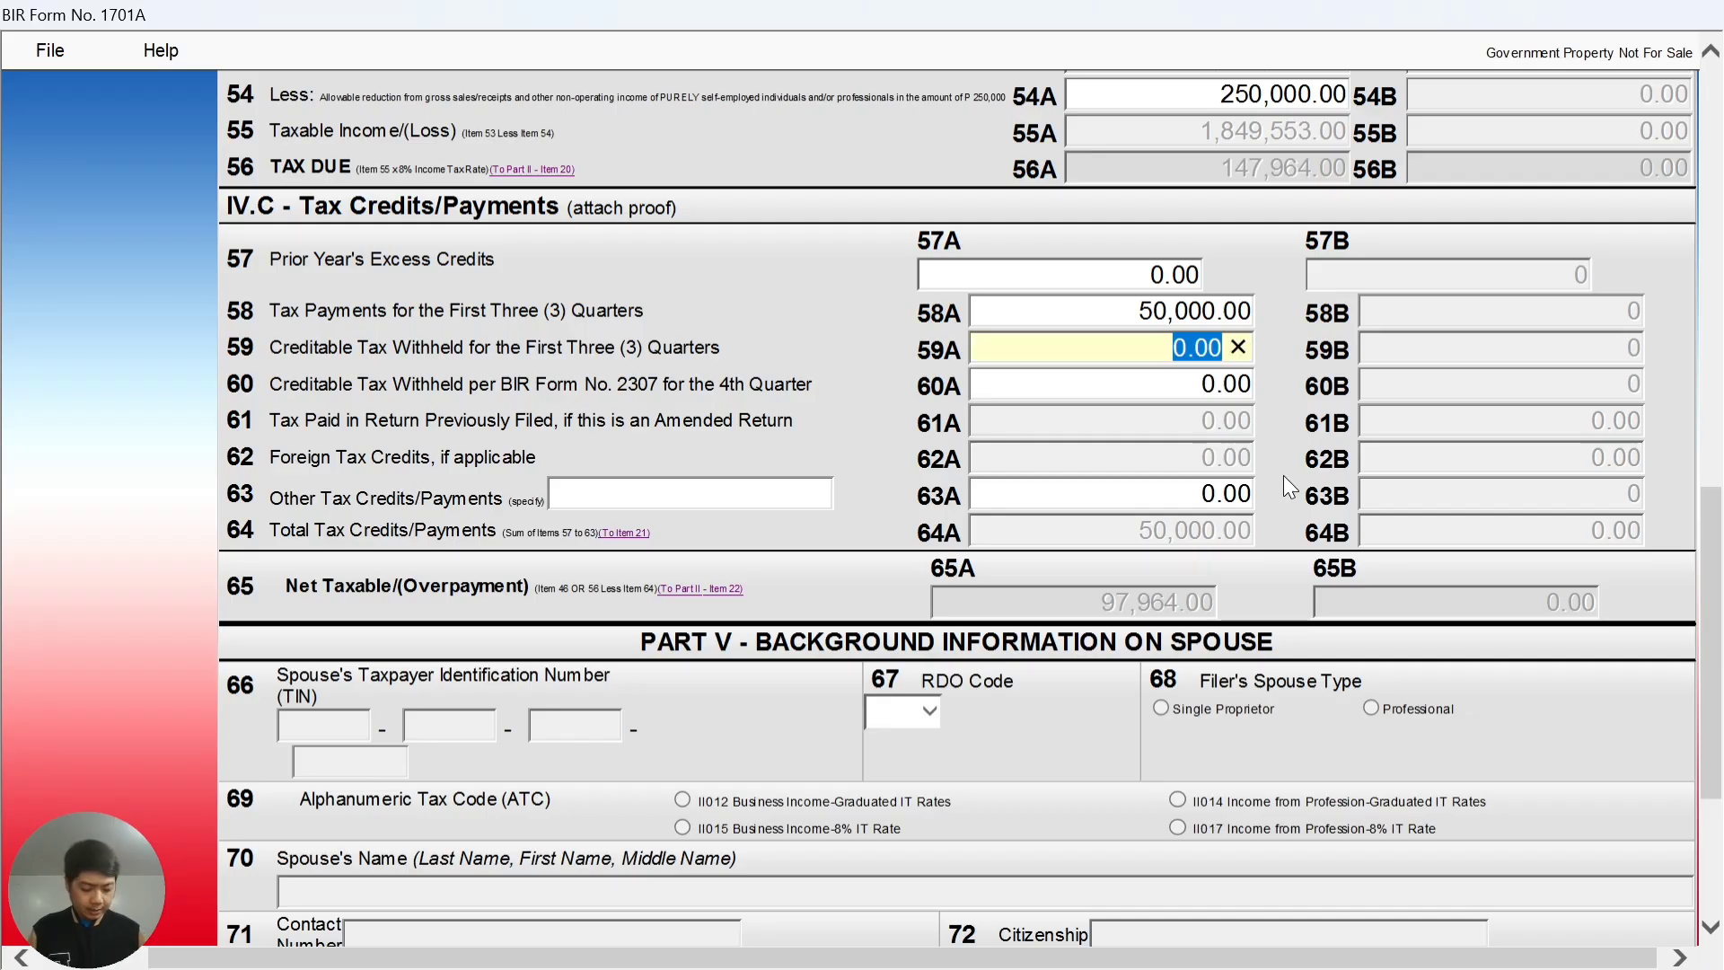
pyautogui.write('7649')
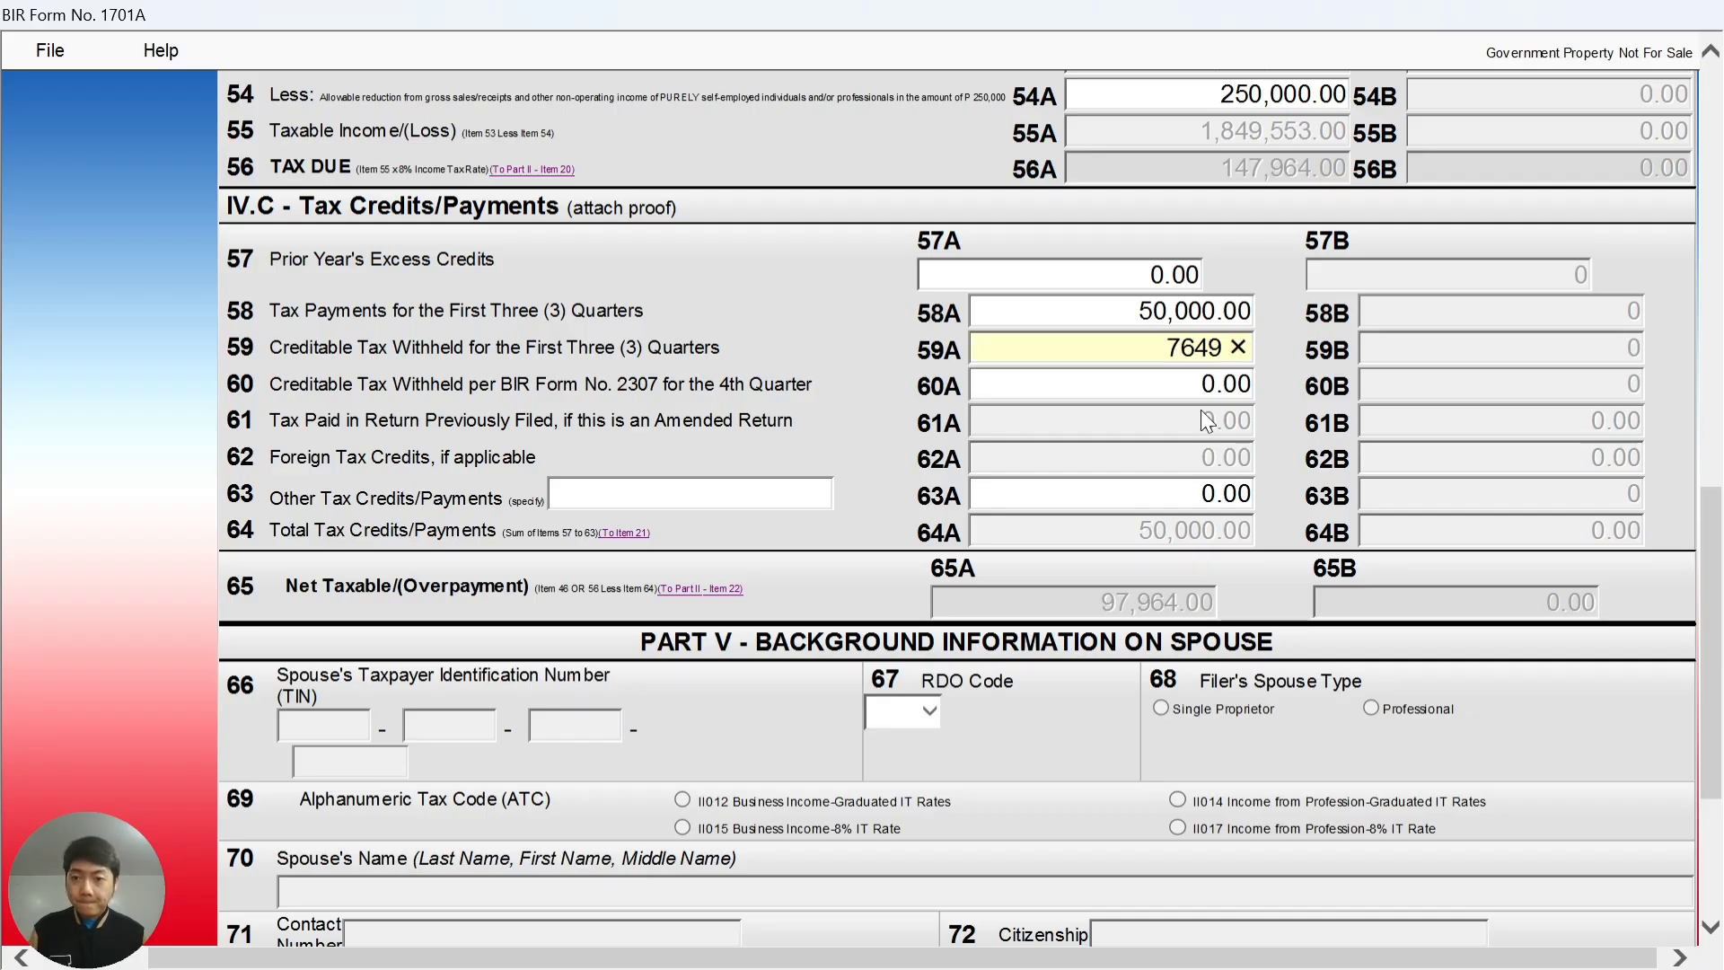
pyautogui.click(1189, 389)
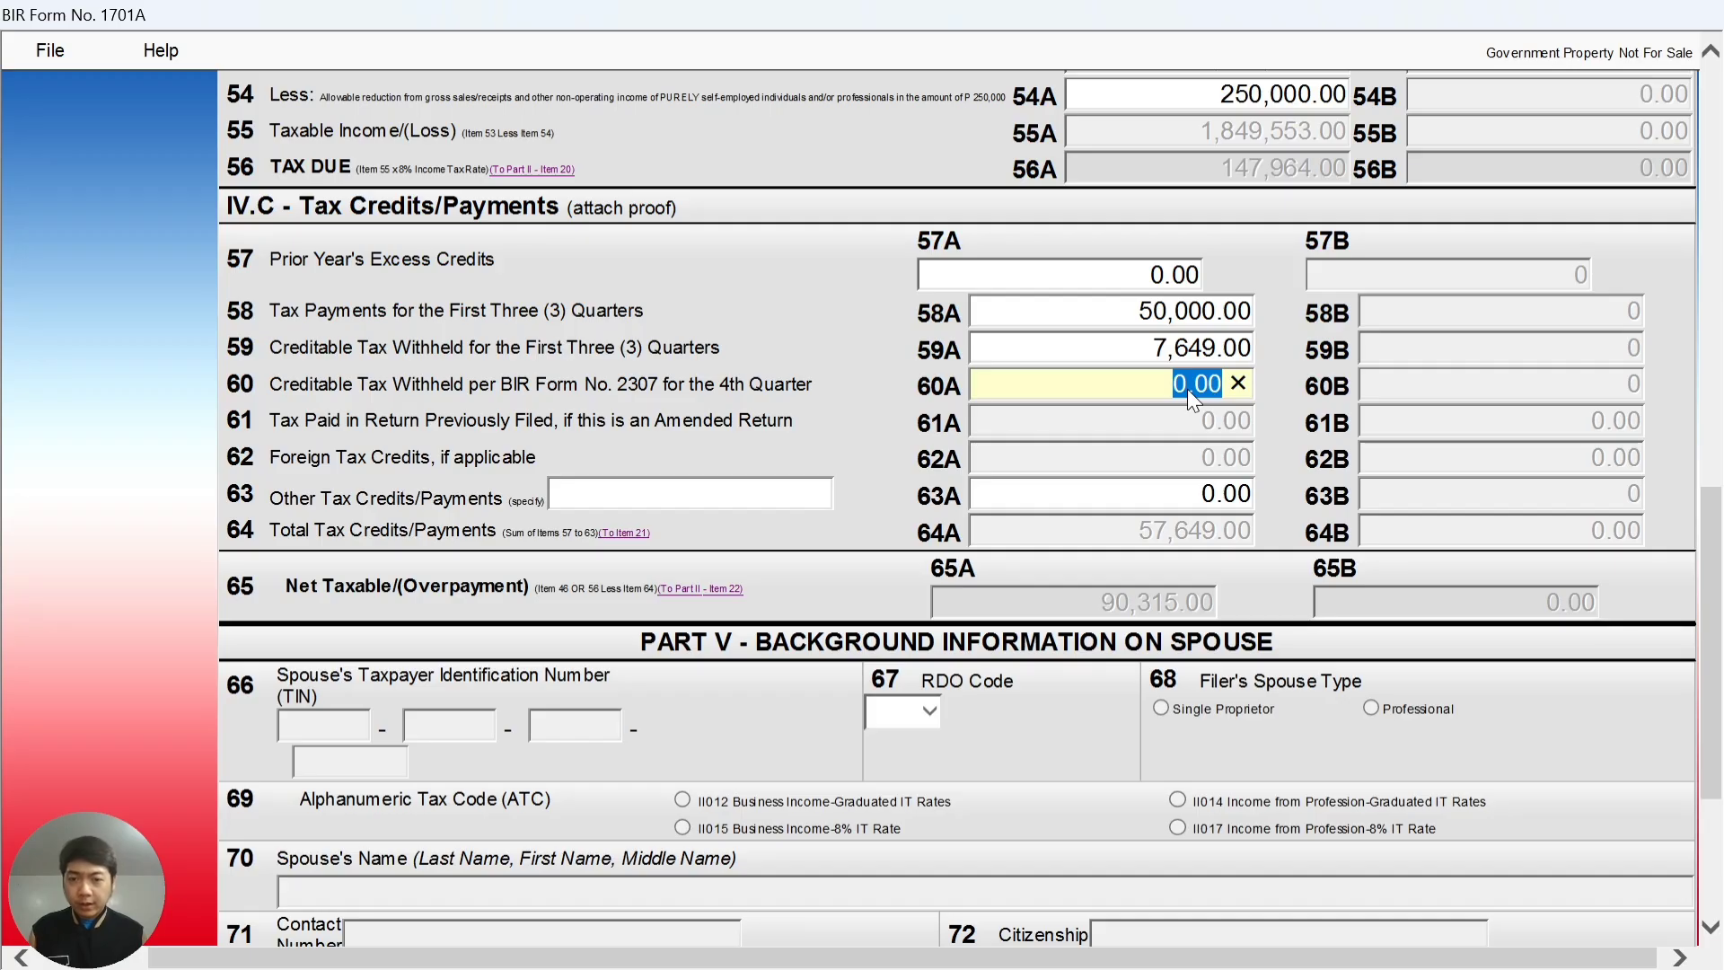
# - Enter the 4th-quarter creditable withholding of 2,346 in item 60A
pyautogui.hotkey('alt', 'Tab')
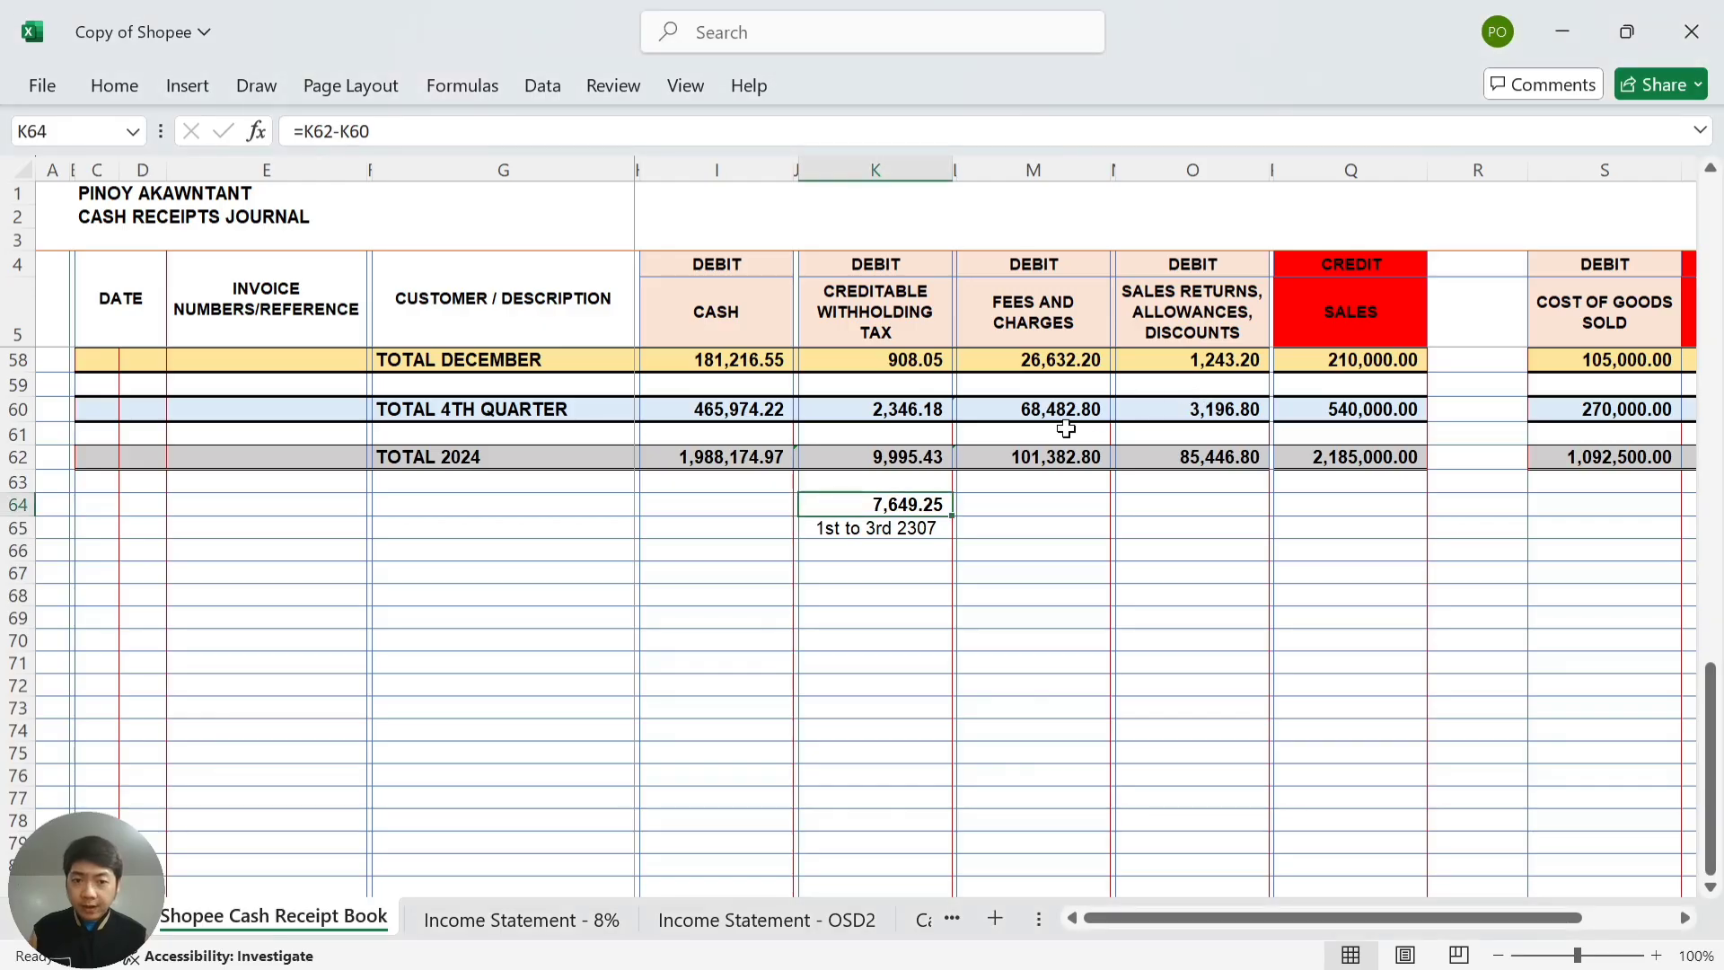
pyautogui.click(929, 413)
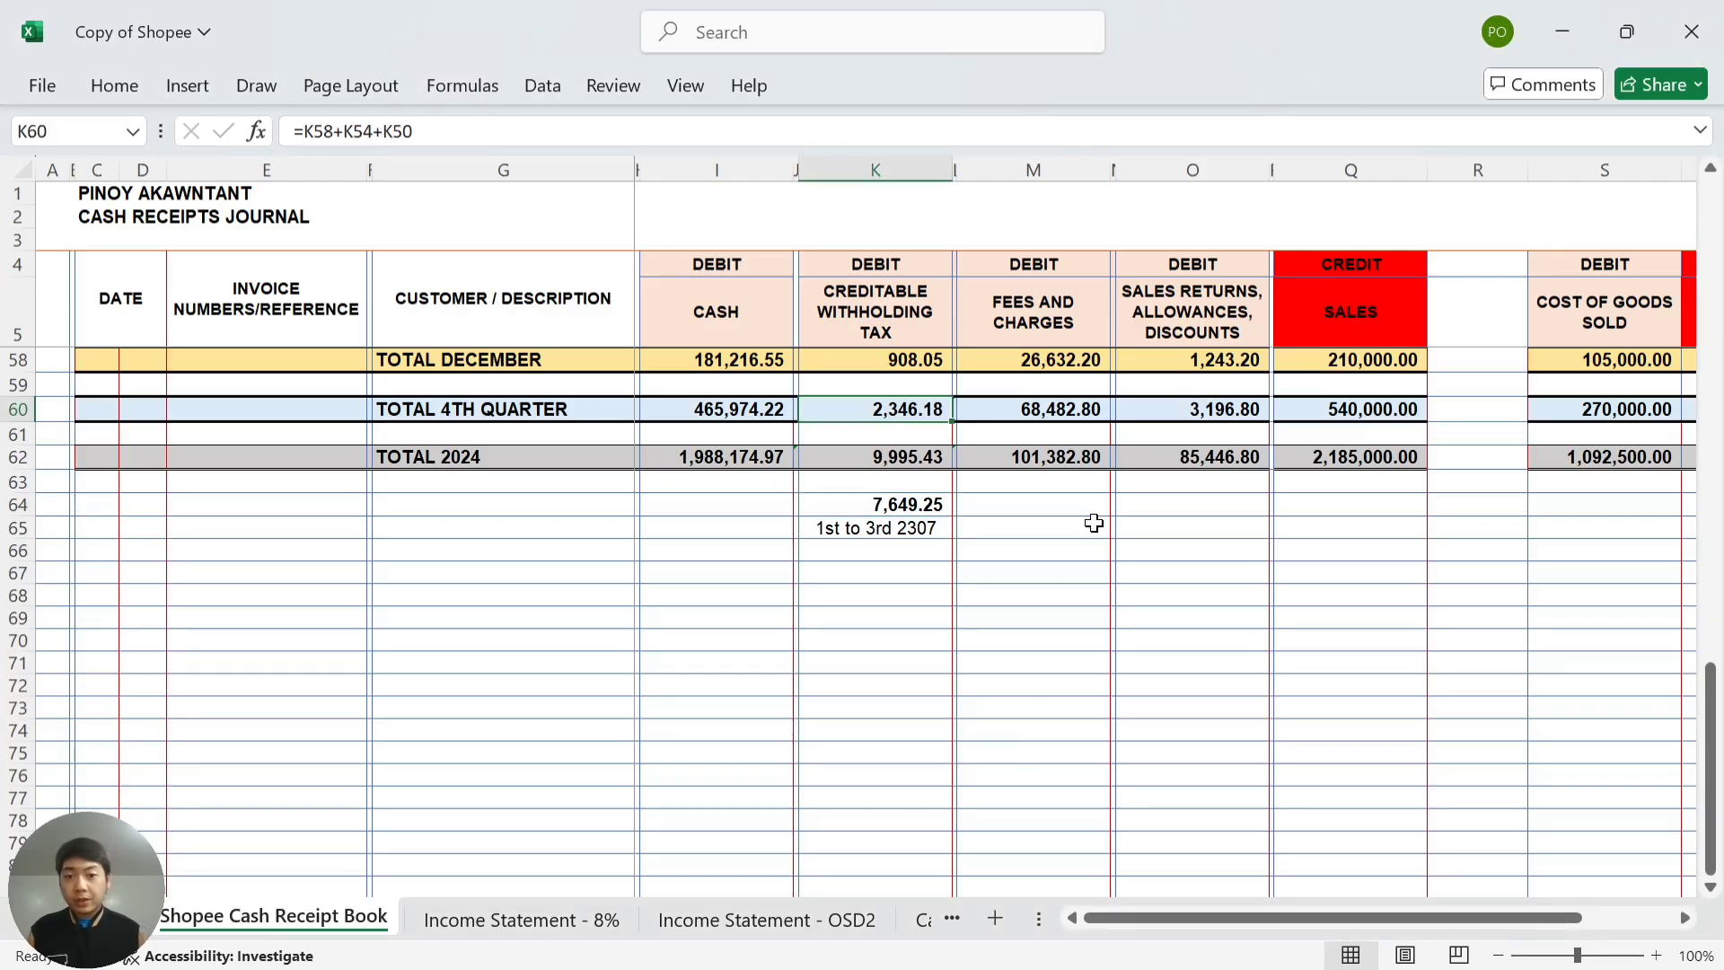
pyautogui.hotkey('alt', 'Tab')
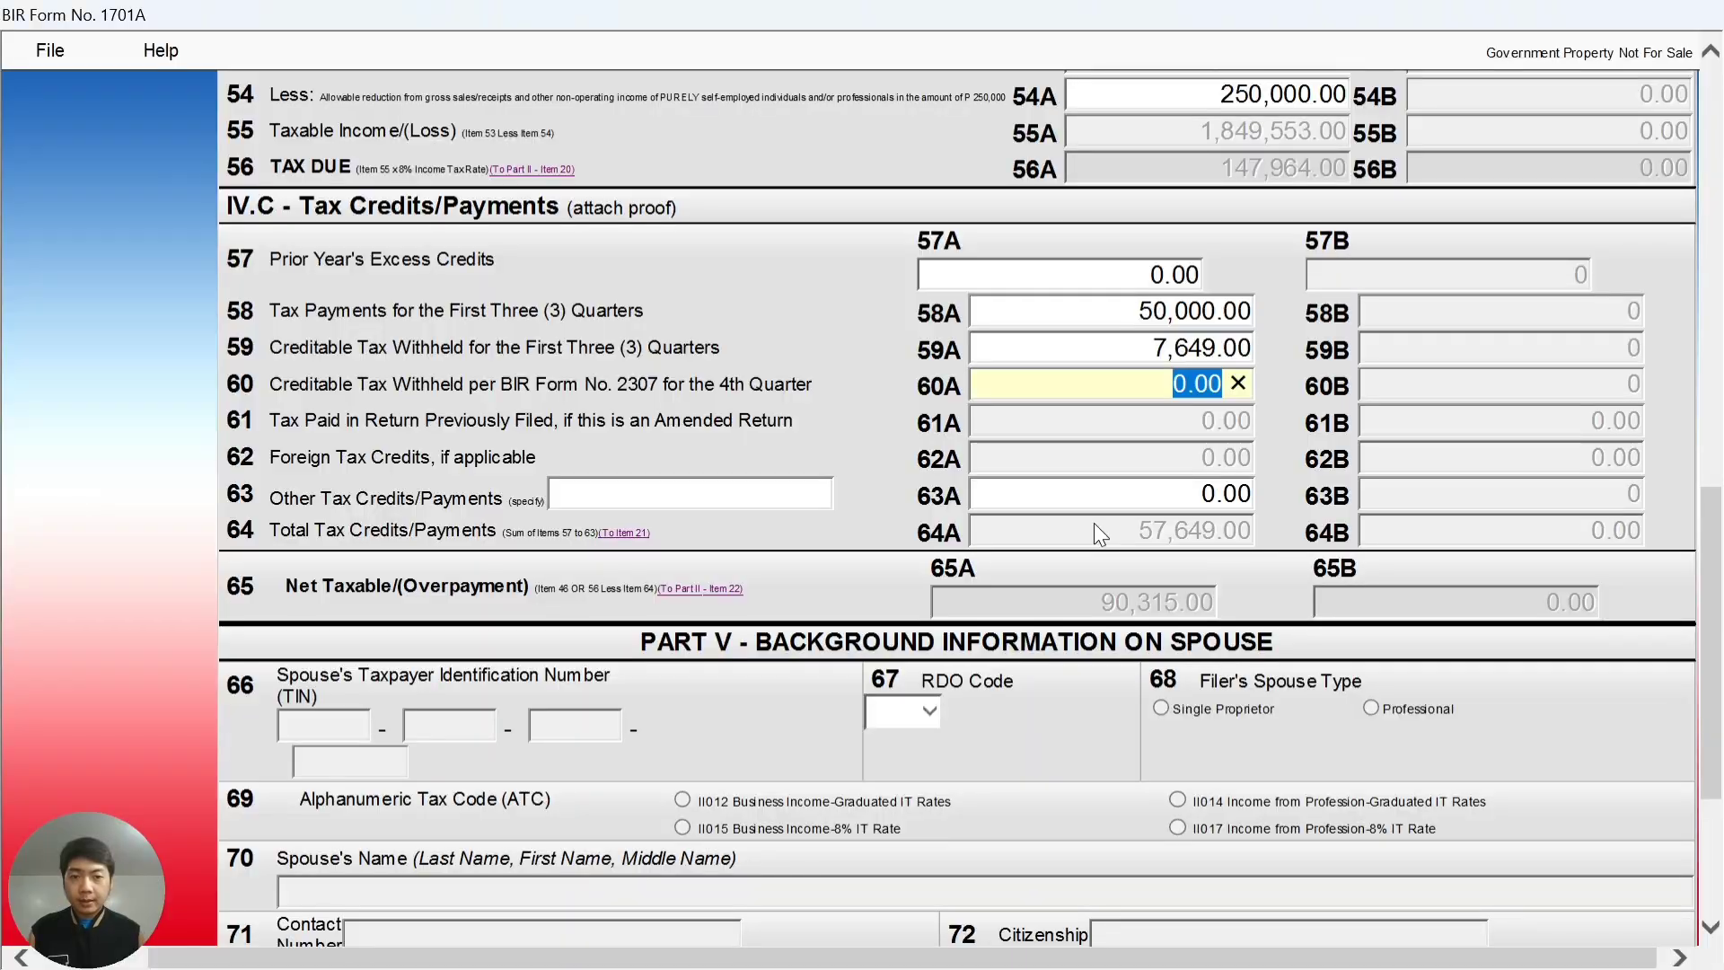
pyautogui.write('23')
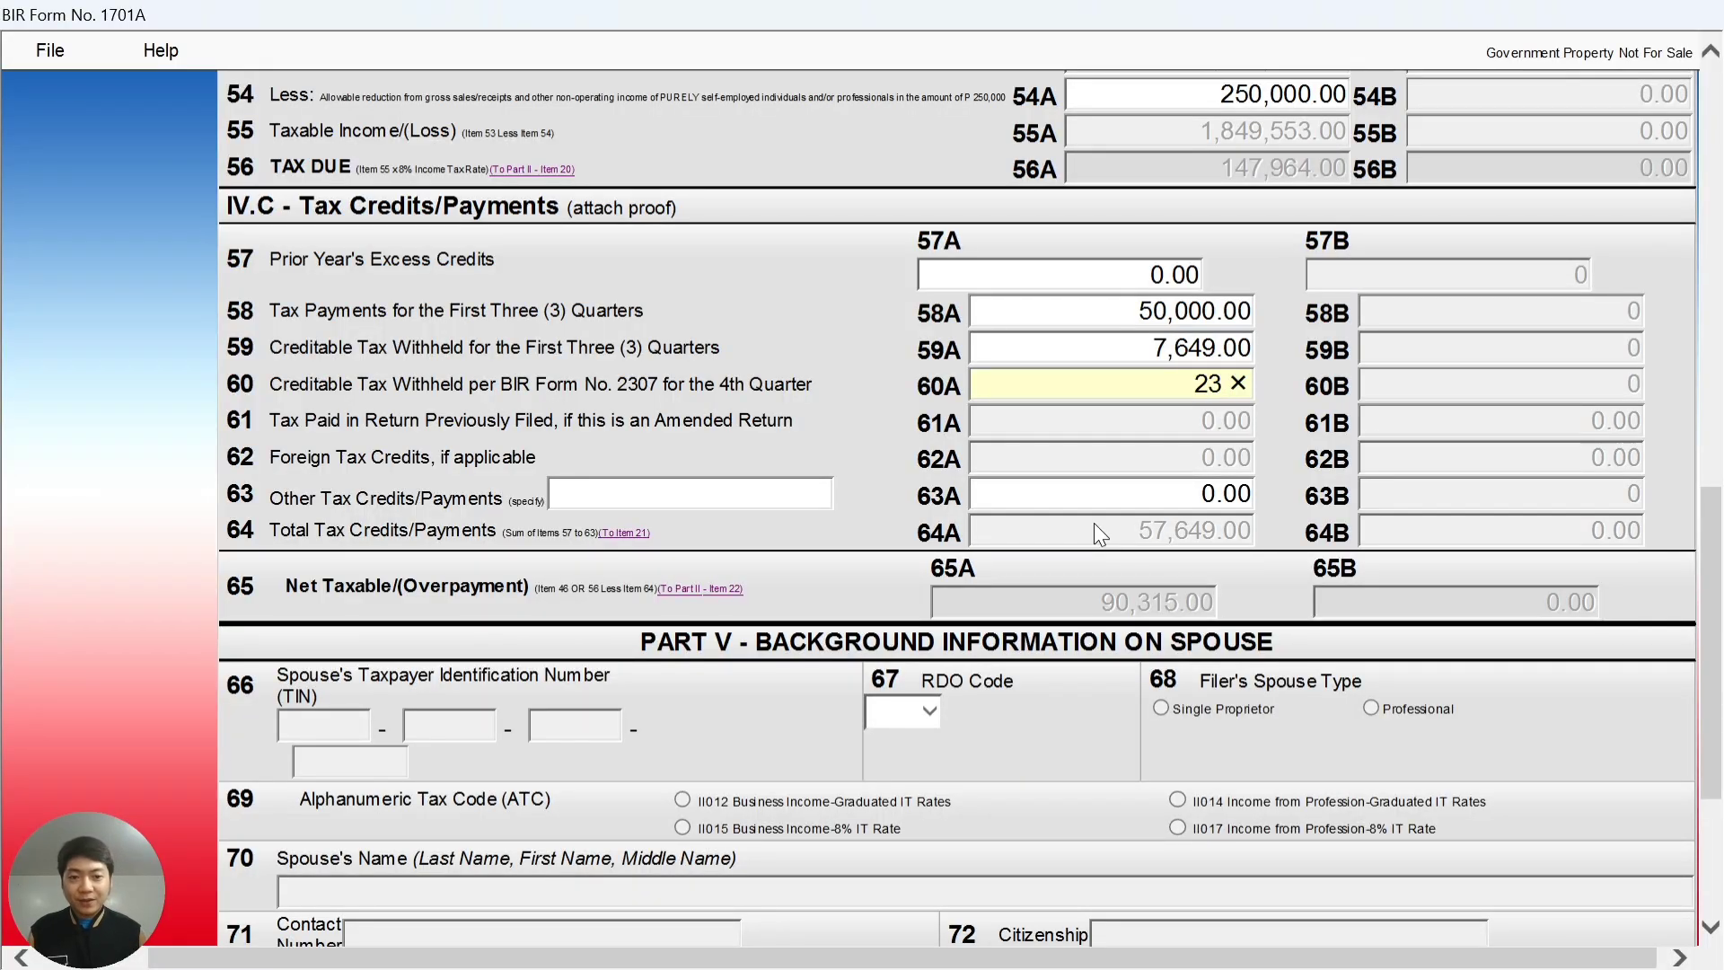
pyautogui.hotkey('alt', 'Tab')
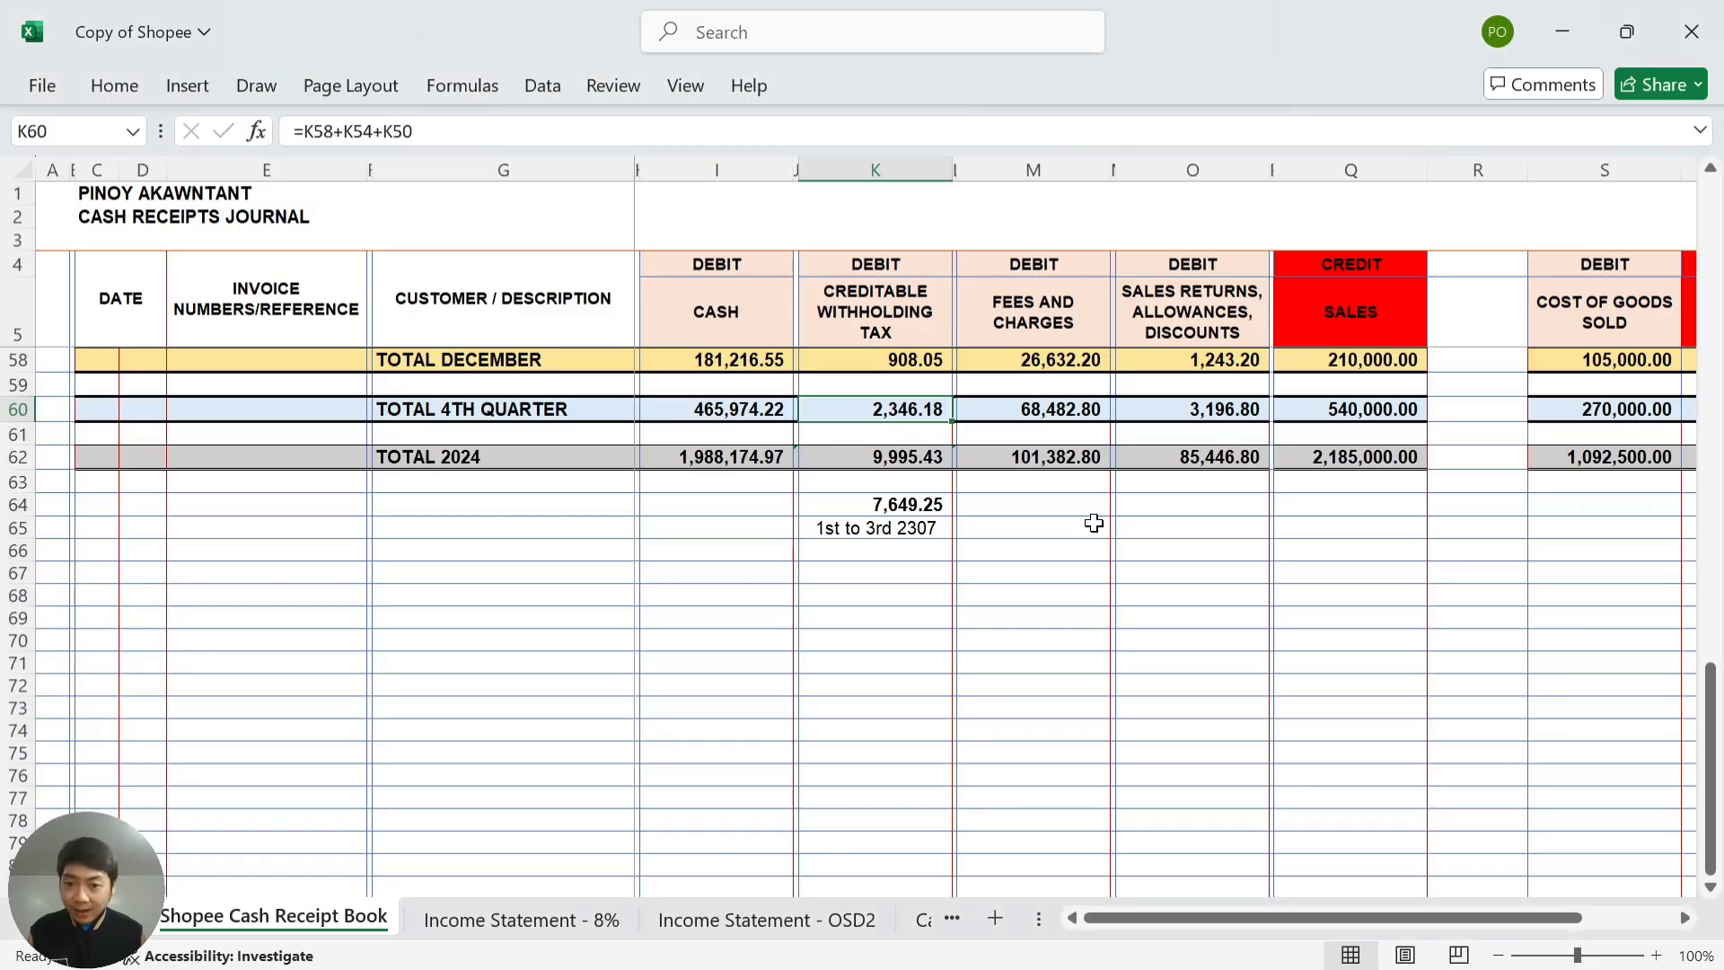
pyautogui.hotkey('alt', 'Tab')
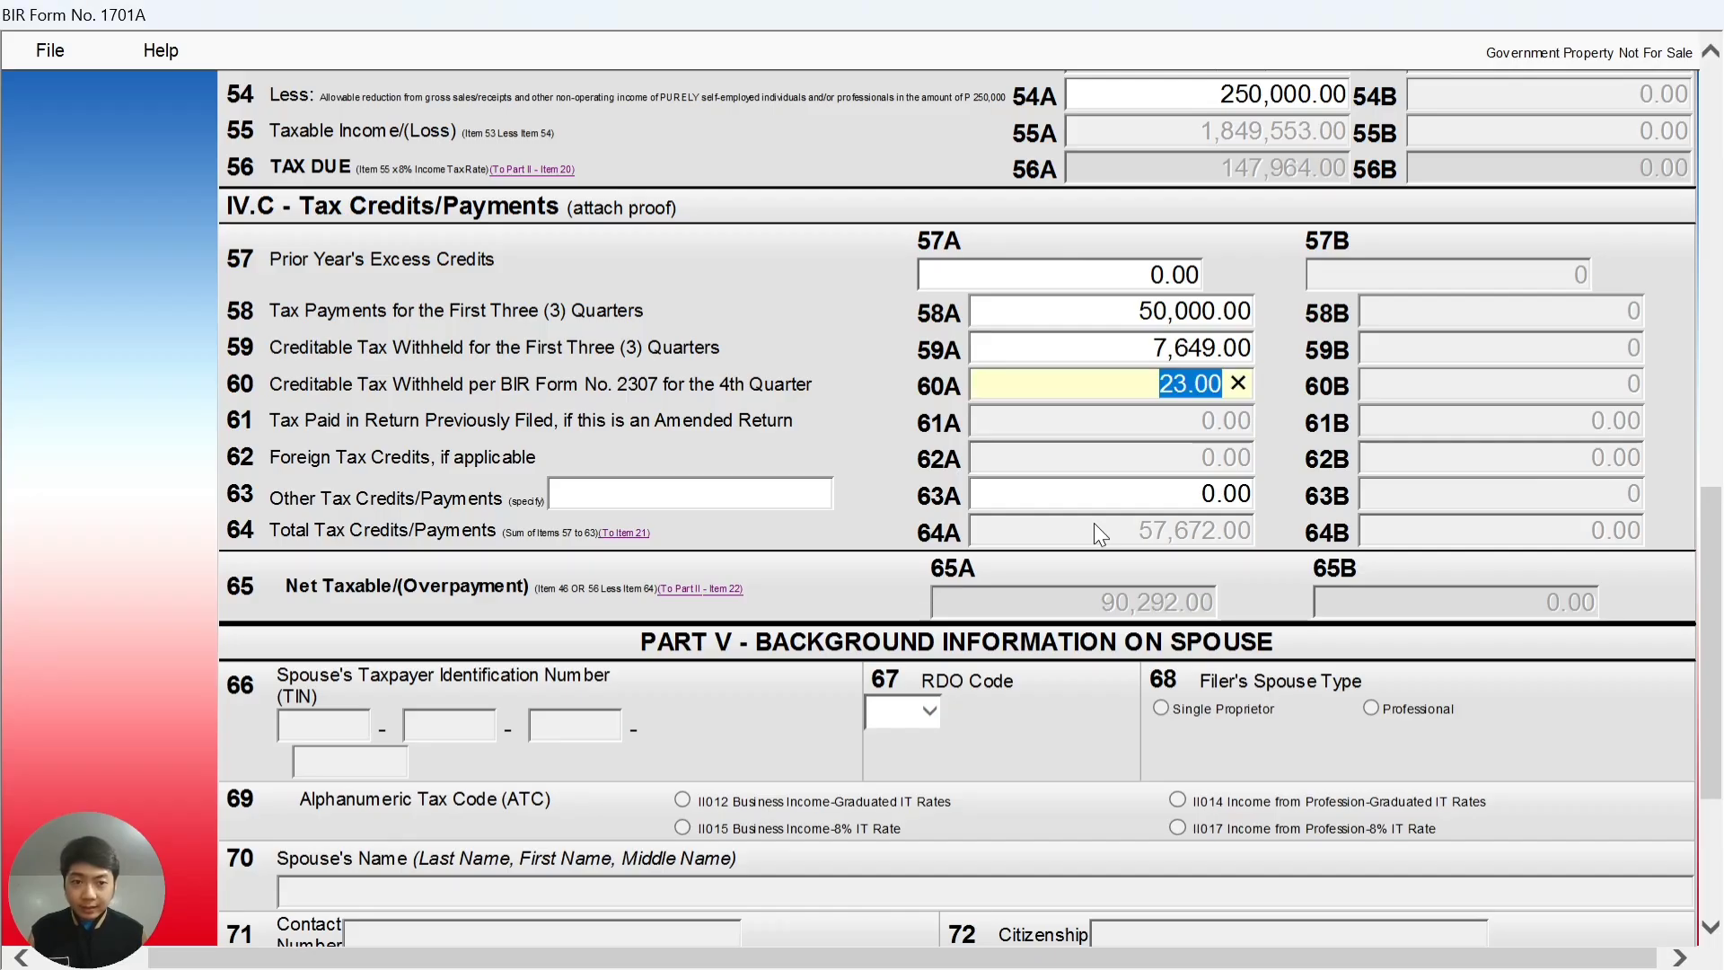
pyautogui.write('2346')
pyautogui.press('Tab')
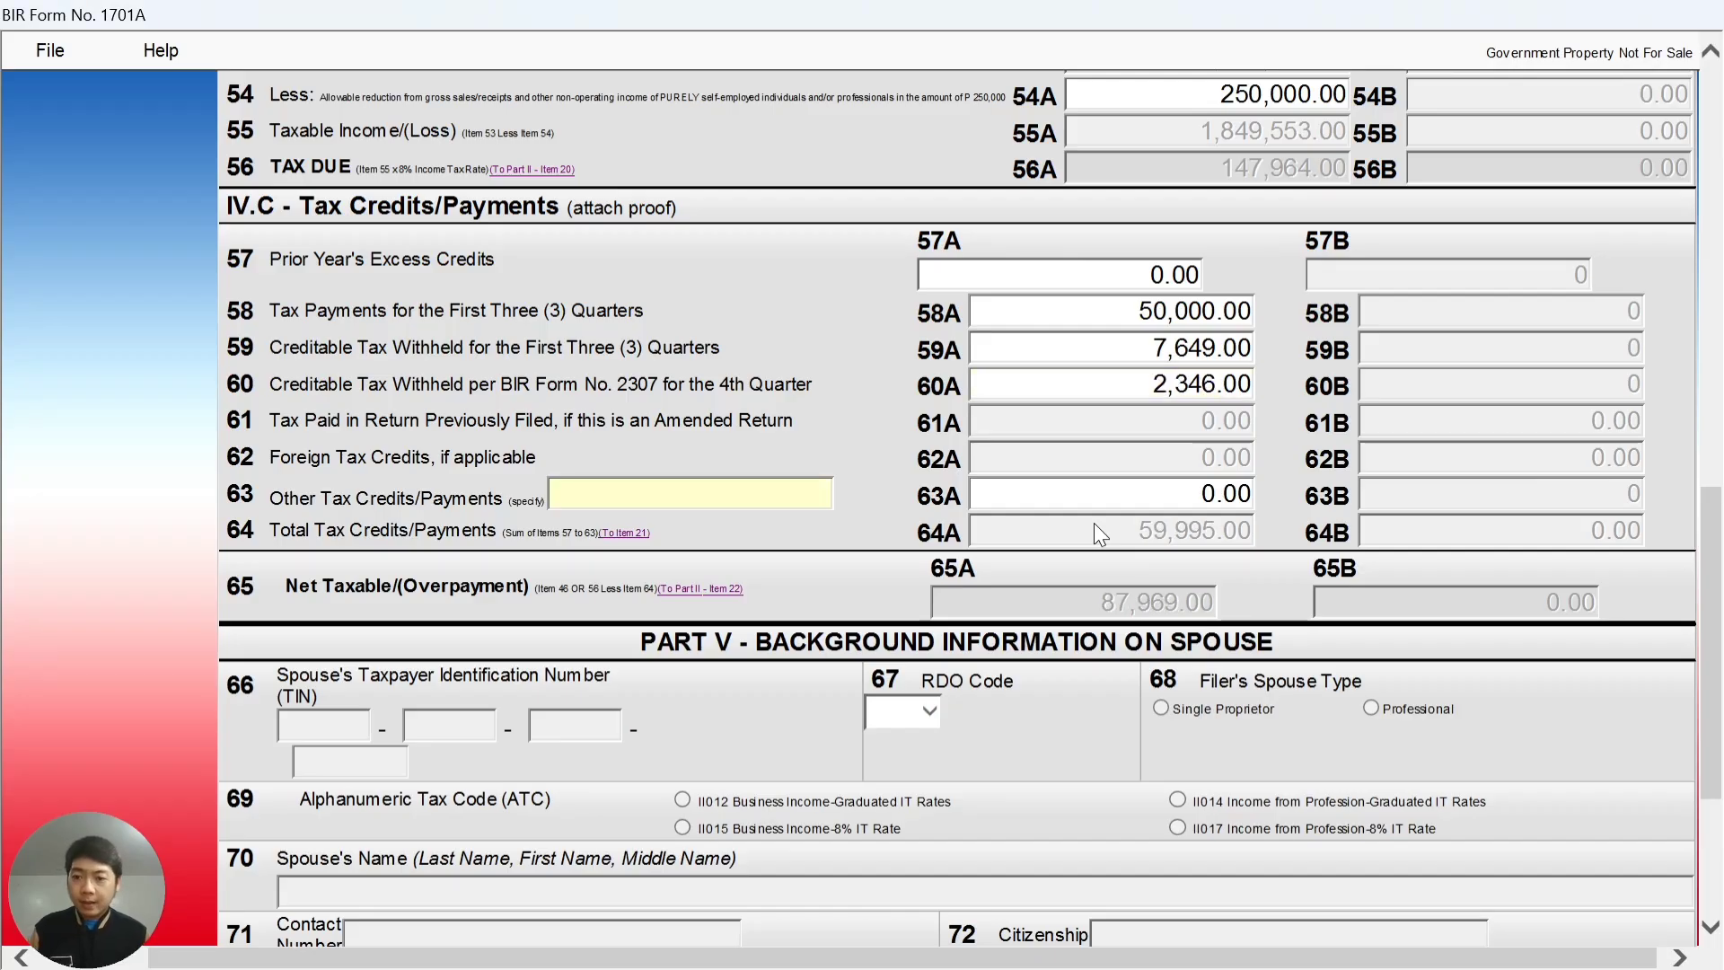
# - Return from page 2 to page 1 and bring Part III and the Validate button into view
pyautogui.scroll(-2, 1144, 454)
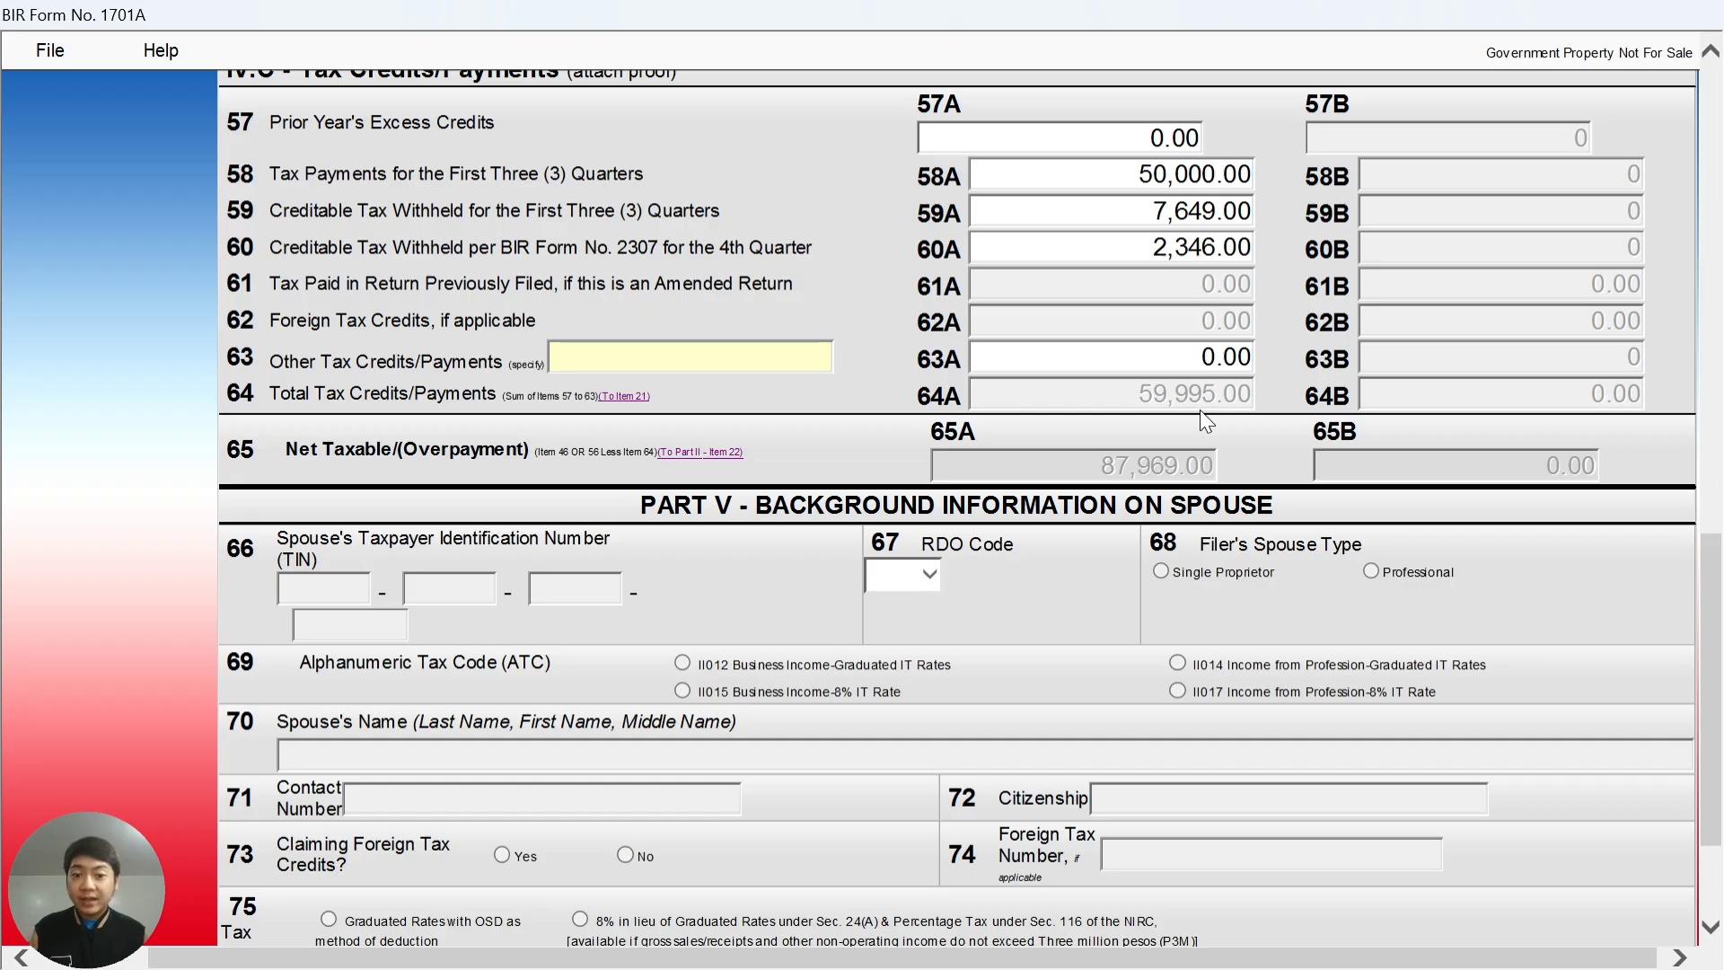
pyautogui.scroll(-2, 1208, 404)
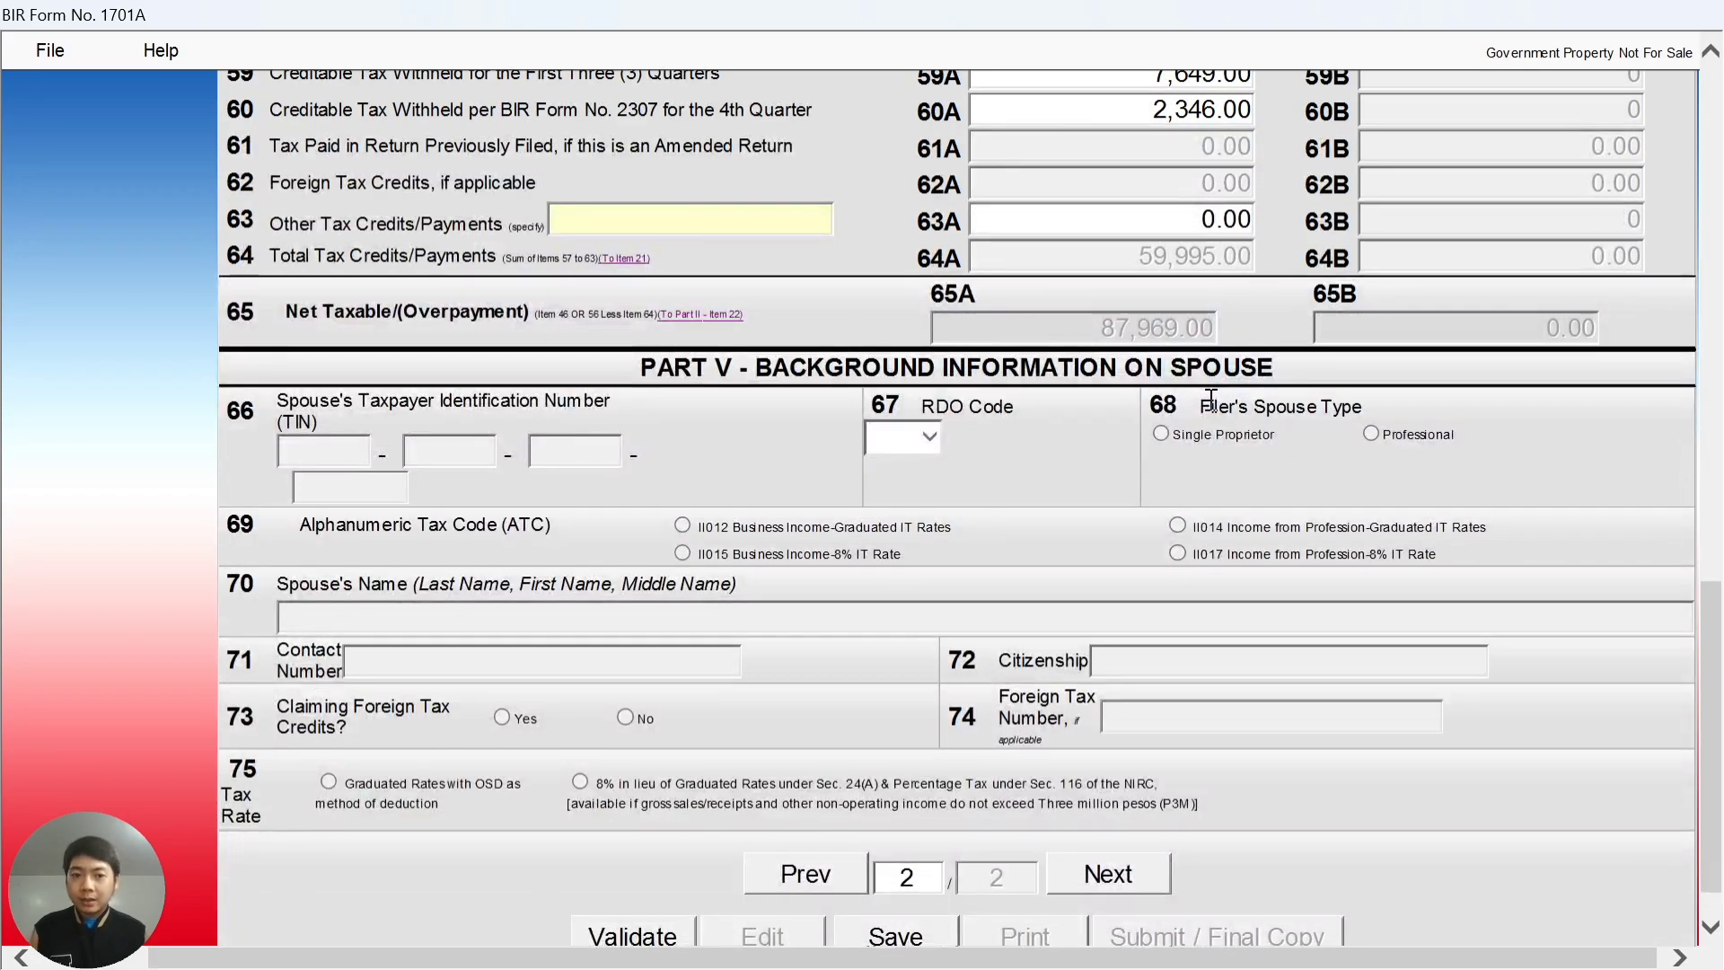
pyautogui.scroll(-1, 1208, 404)
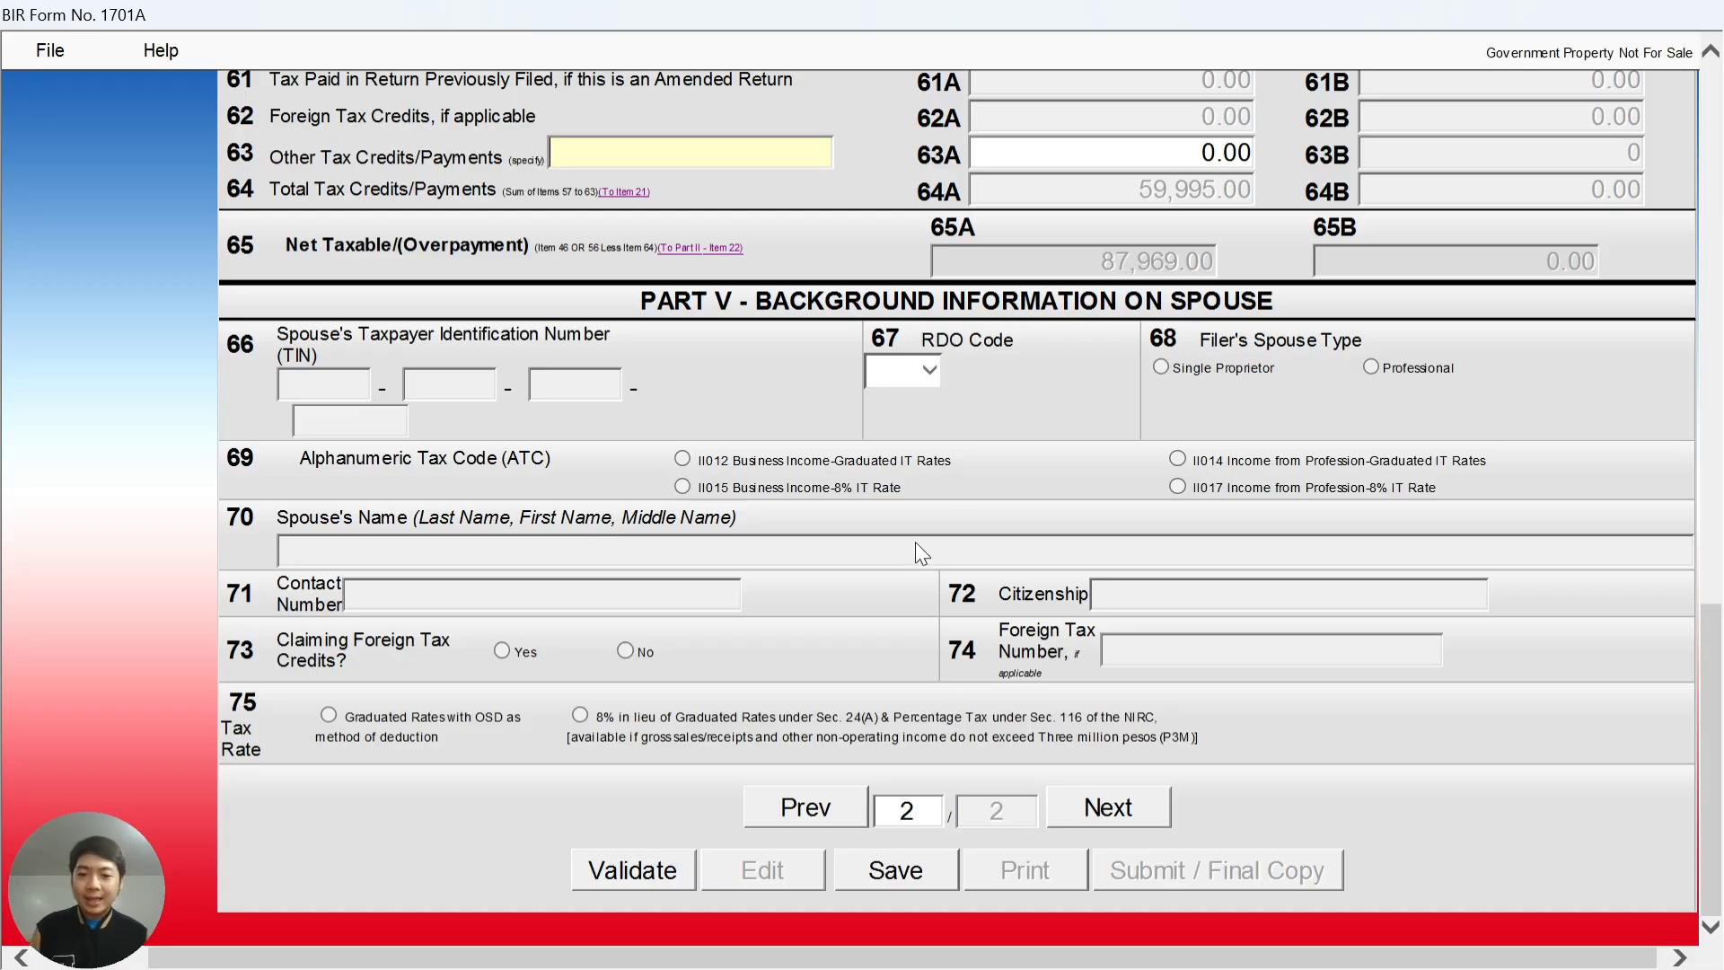
pyautogui.click(842, 813)
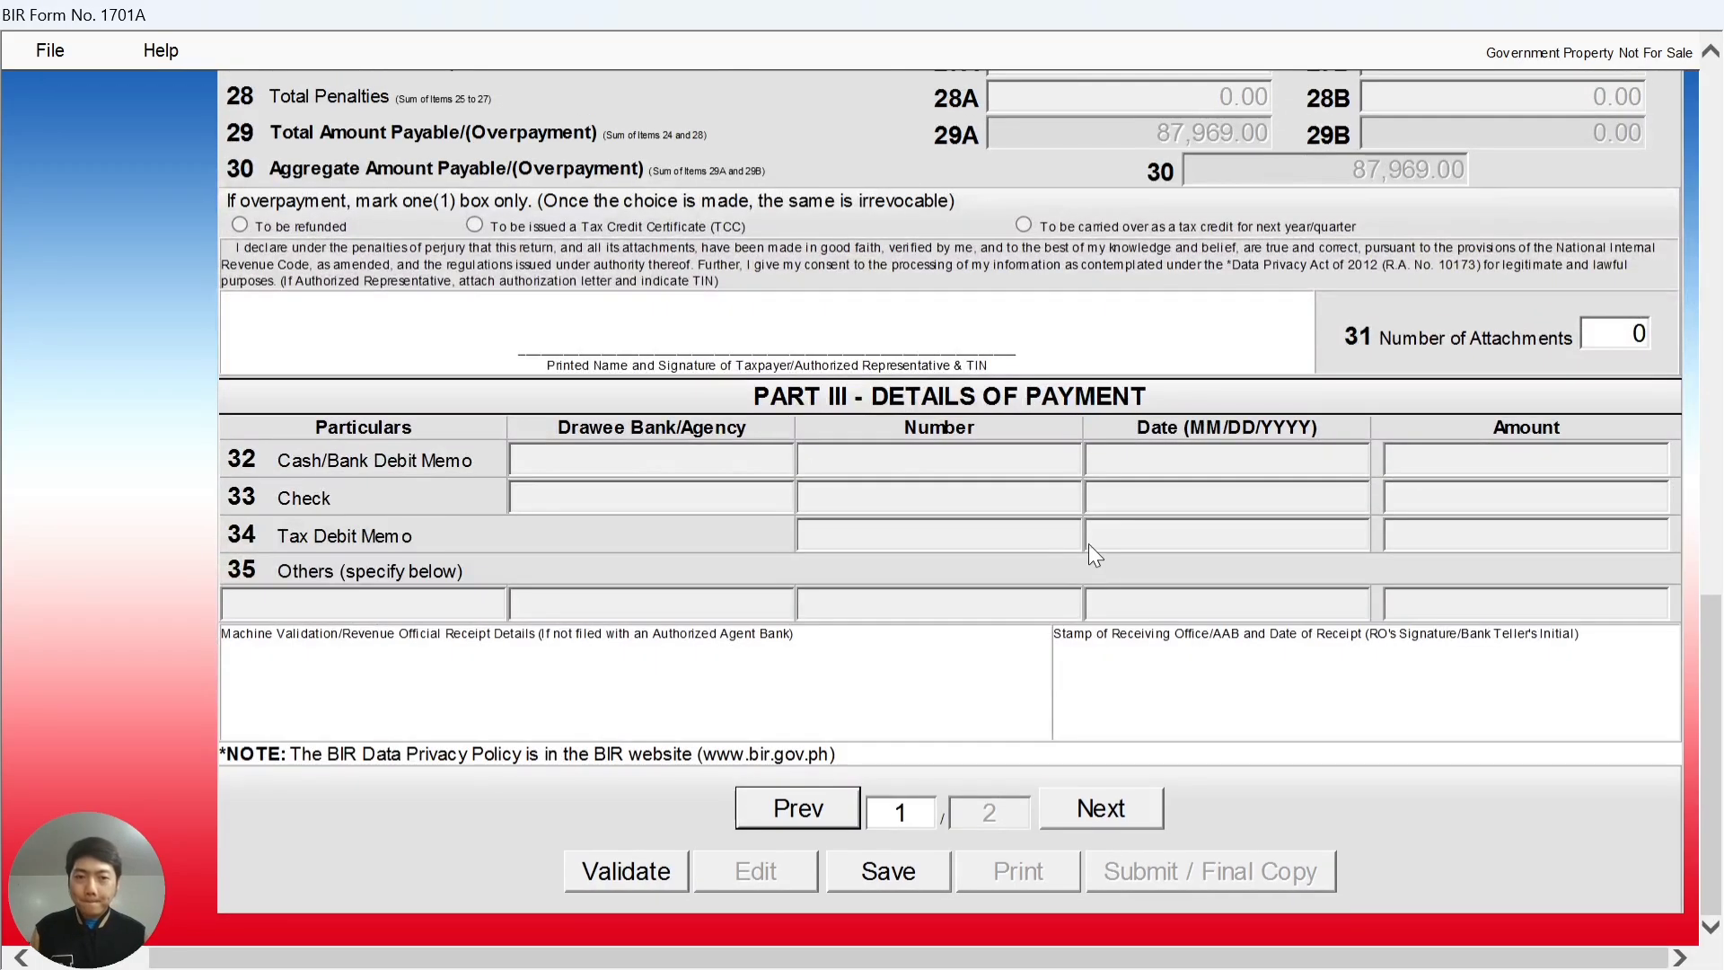
pyautogui.scroll(6, 1085, 433)
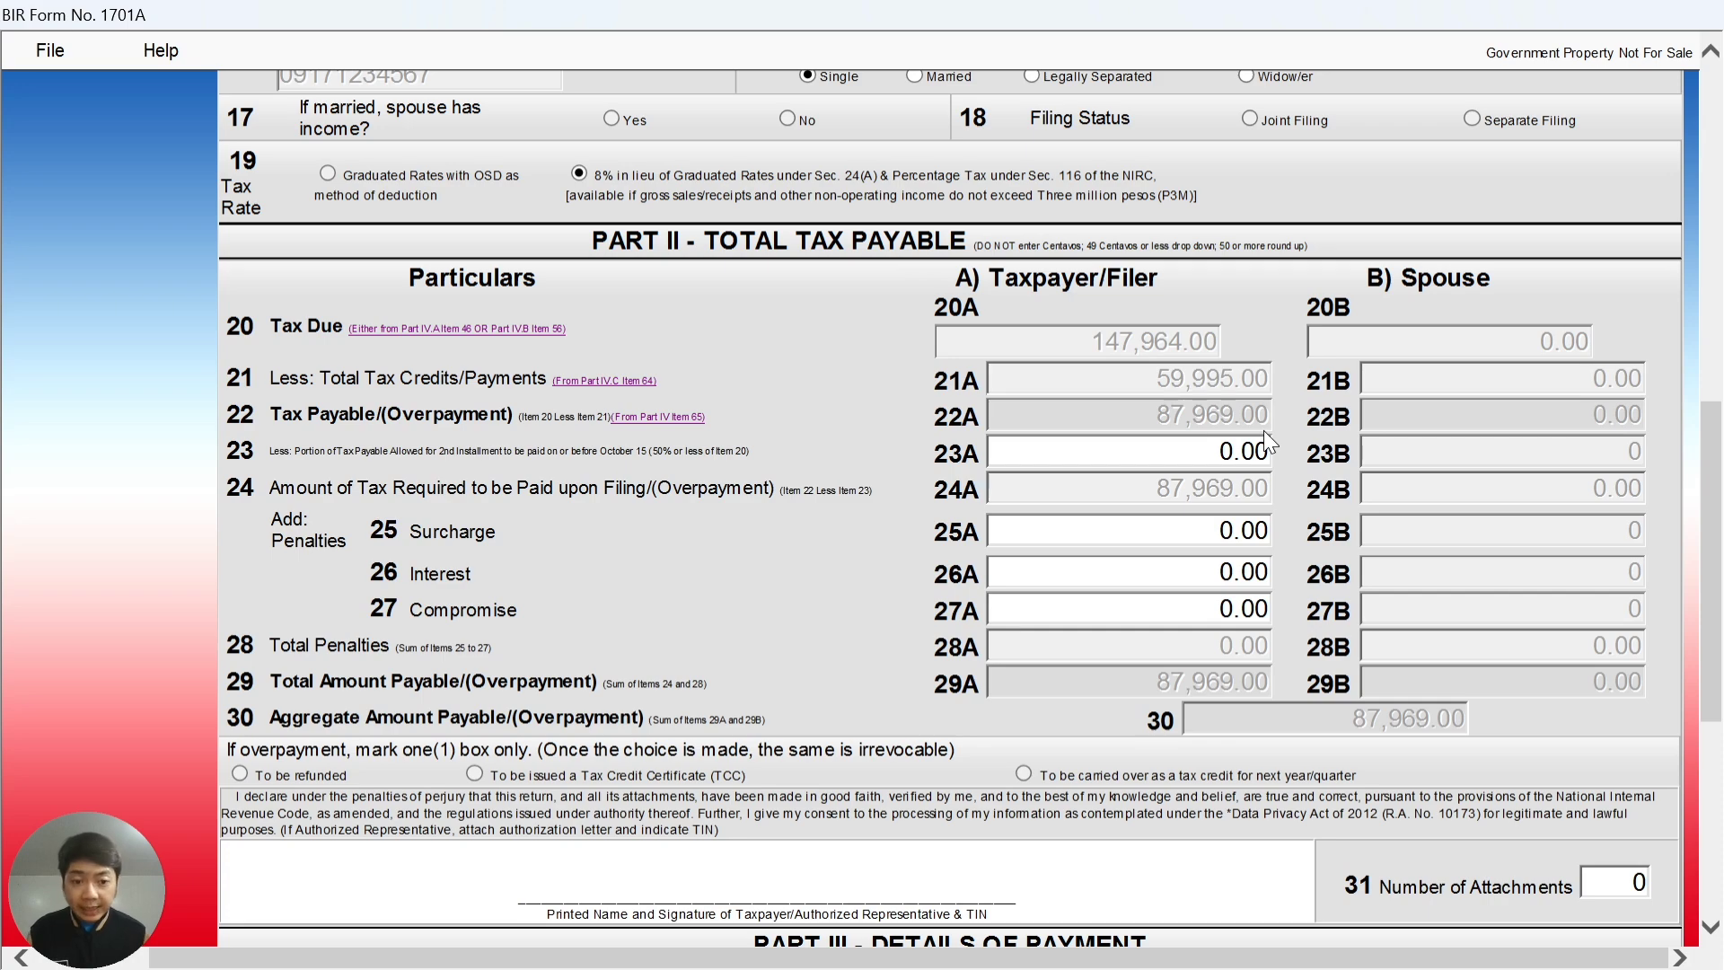
pyautogui.scroll(-3, 1097, 431)
pyautogui.scroll(-5, 1097, 431)
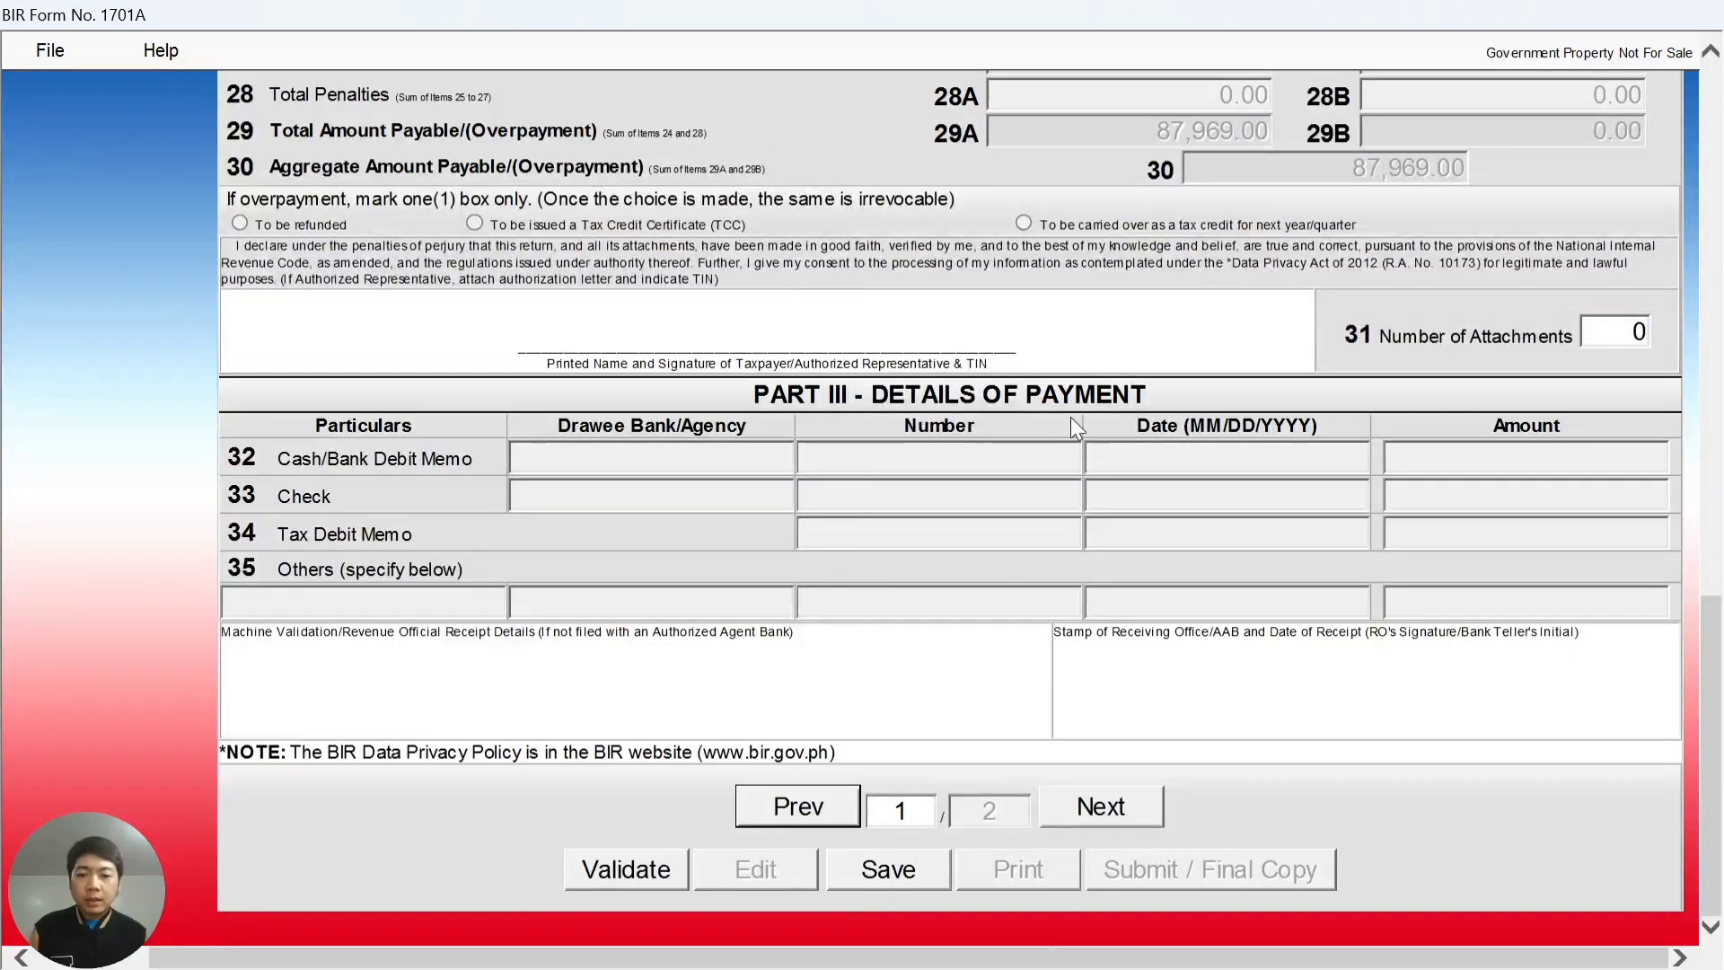
# - Validate the 1701A return, save it as XML, and switch it to print layout
pyautogui.click(633, 869)
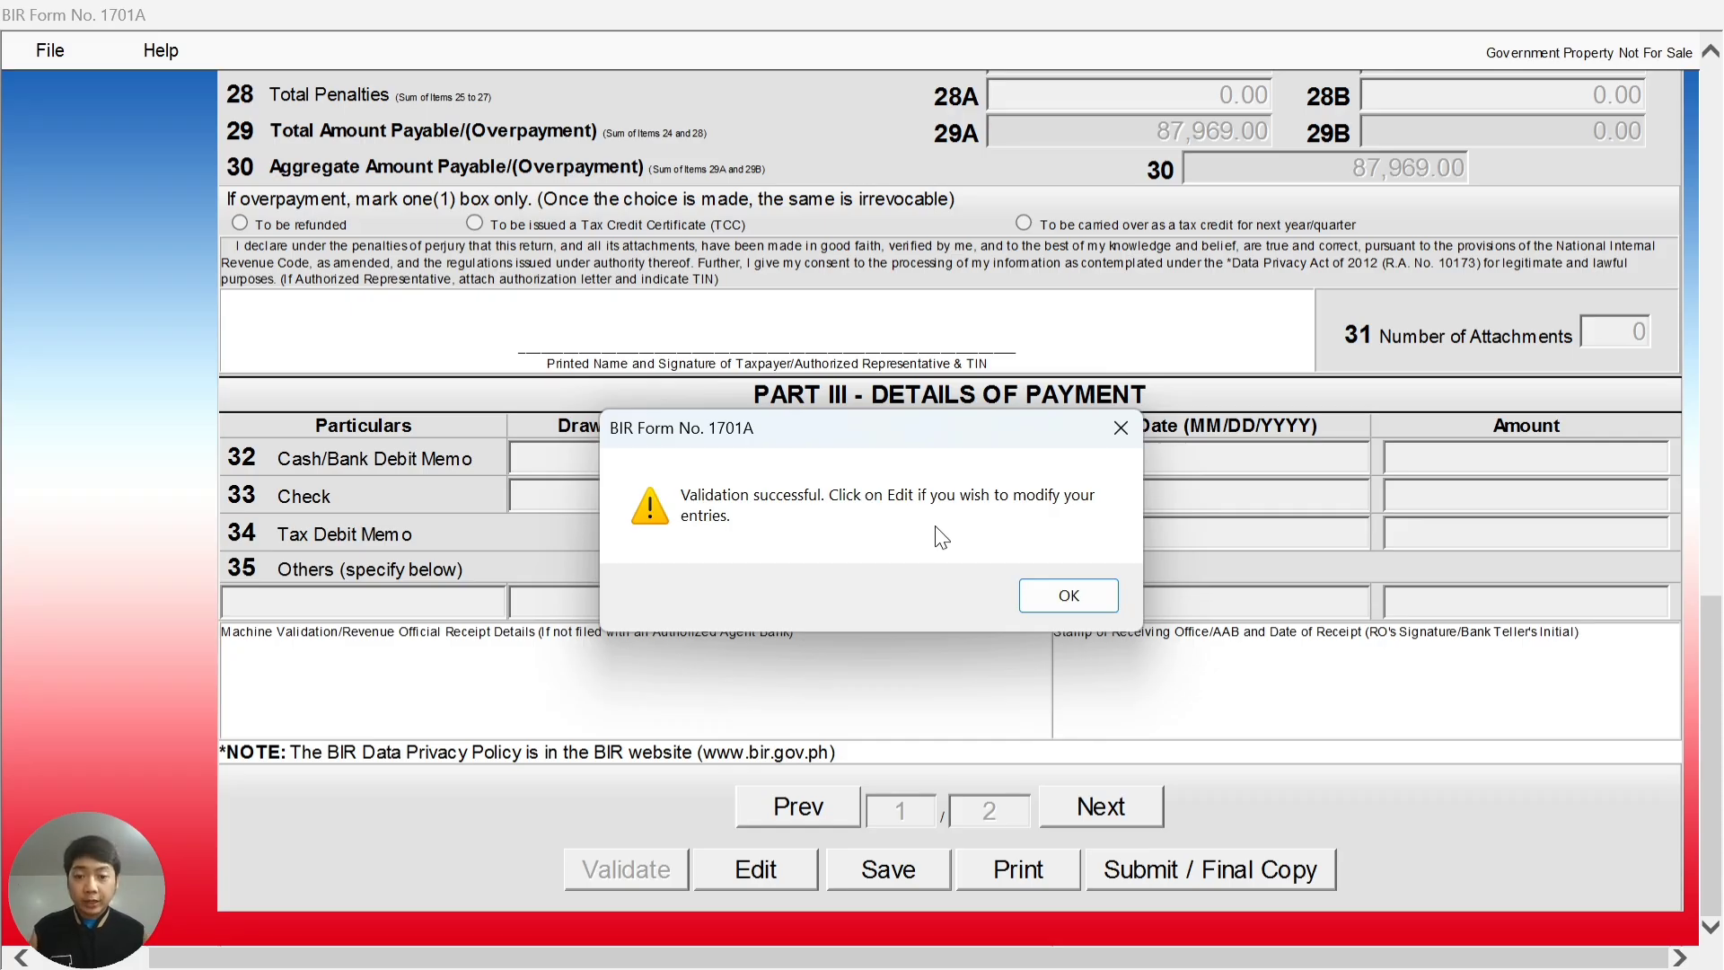
pyautogui.click(1074, 593)
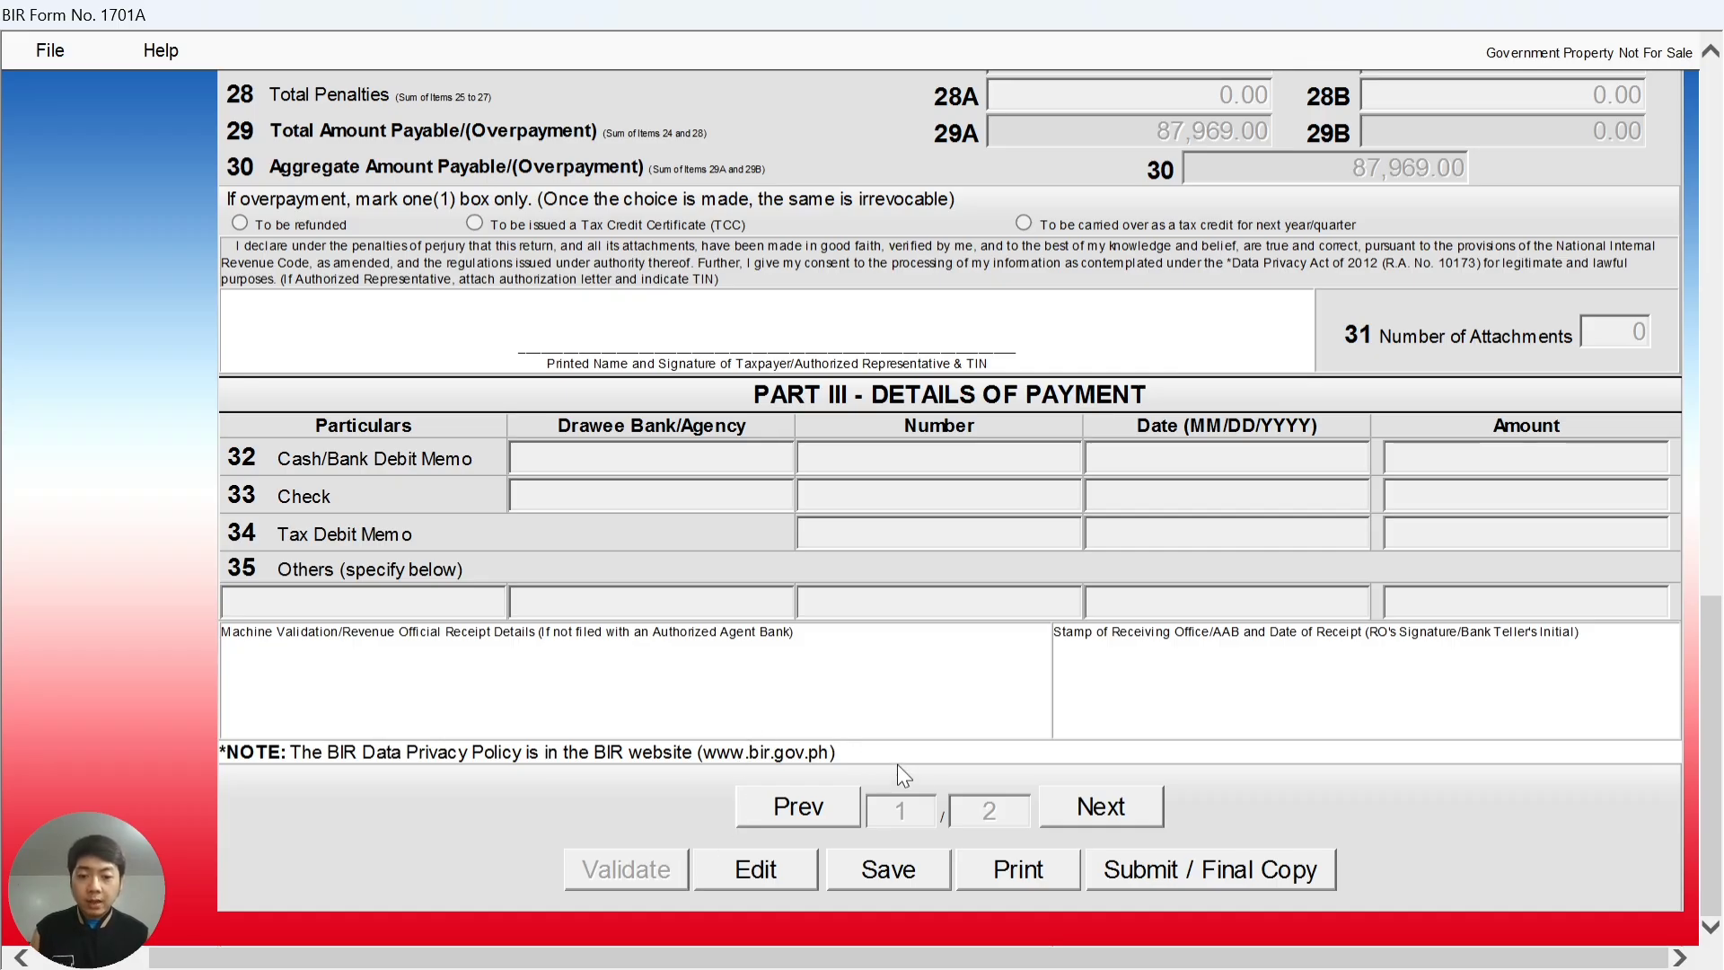
pyautogui.click(907, 868)
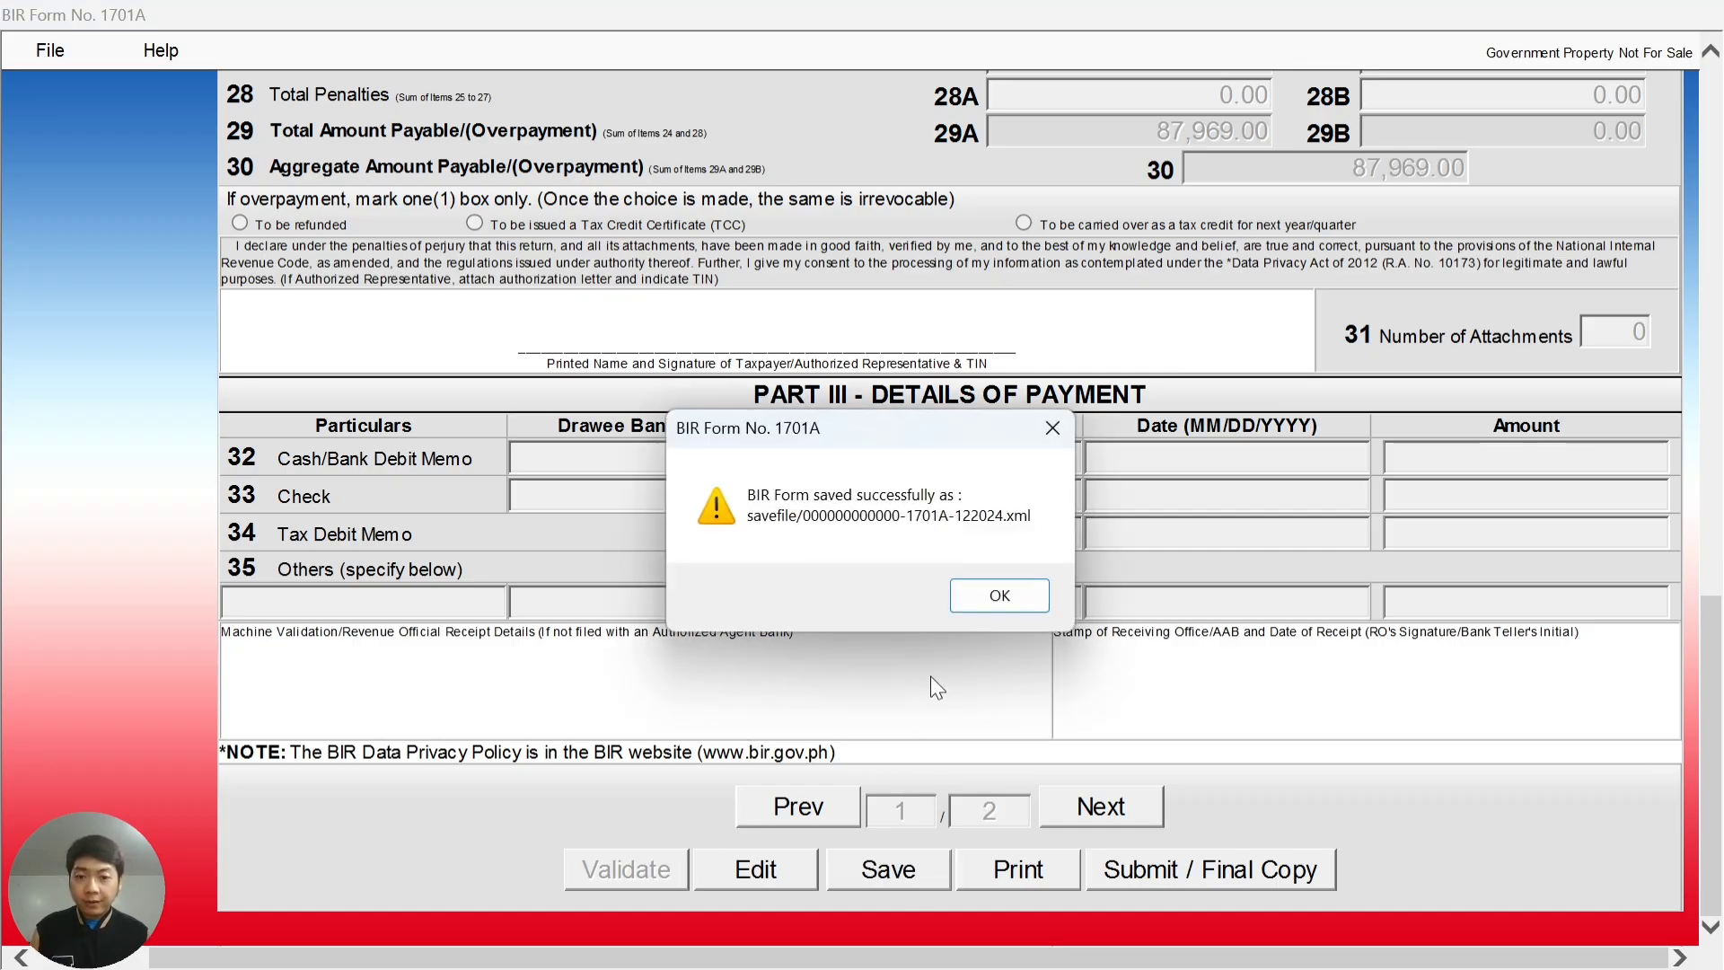
pyautogui.click(994, 595)
pyautogui.click(1033, 594)
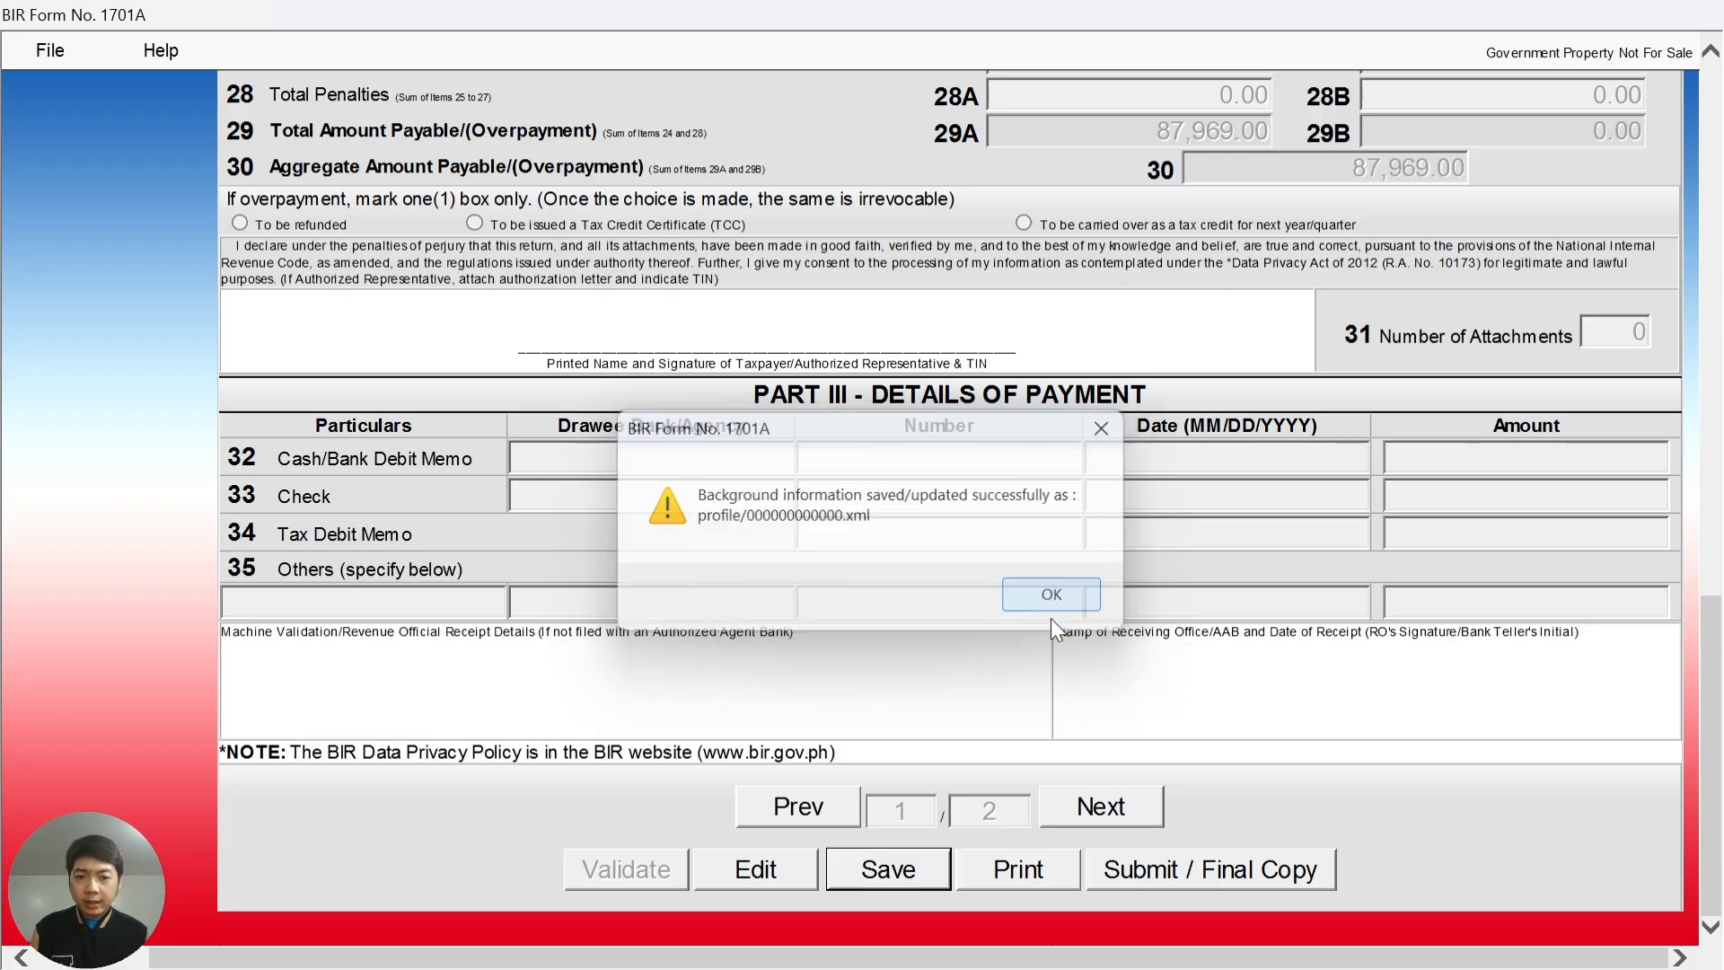
pyautogui.click(1031, 881)
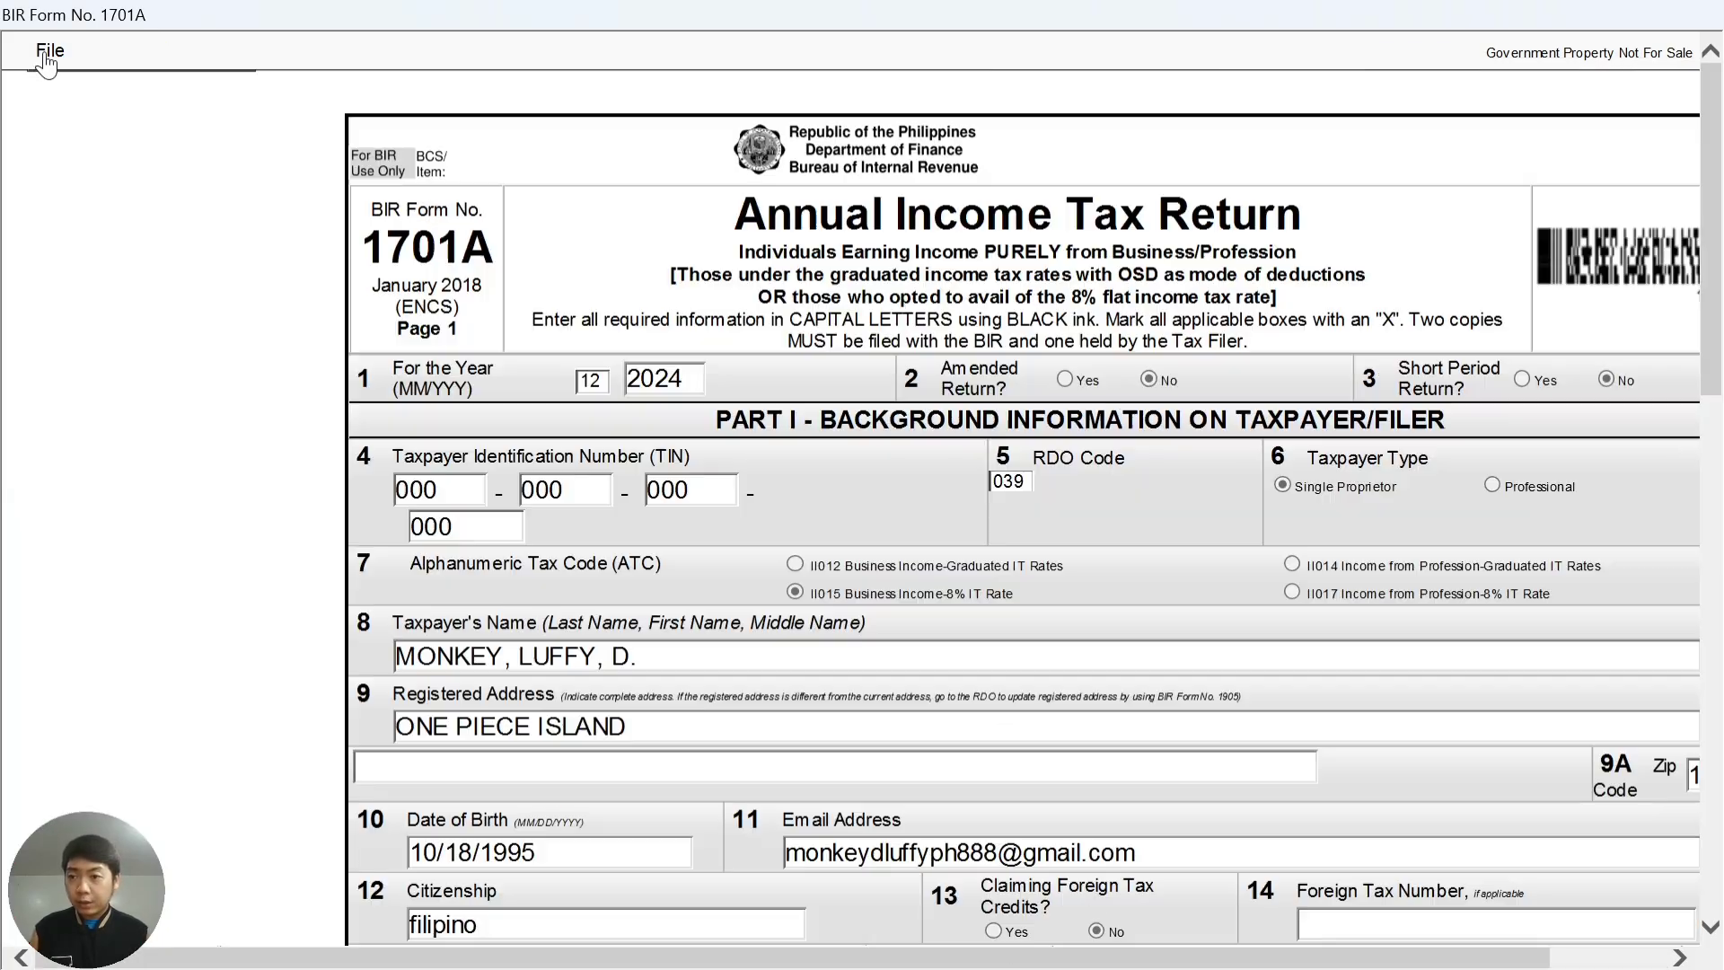
# - Open the print dialog via File > Print and close it without printing
pyautogui.click(44, 54)
pyautogui.click(49, 89)
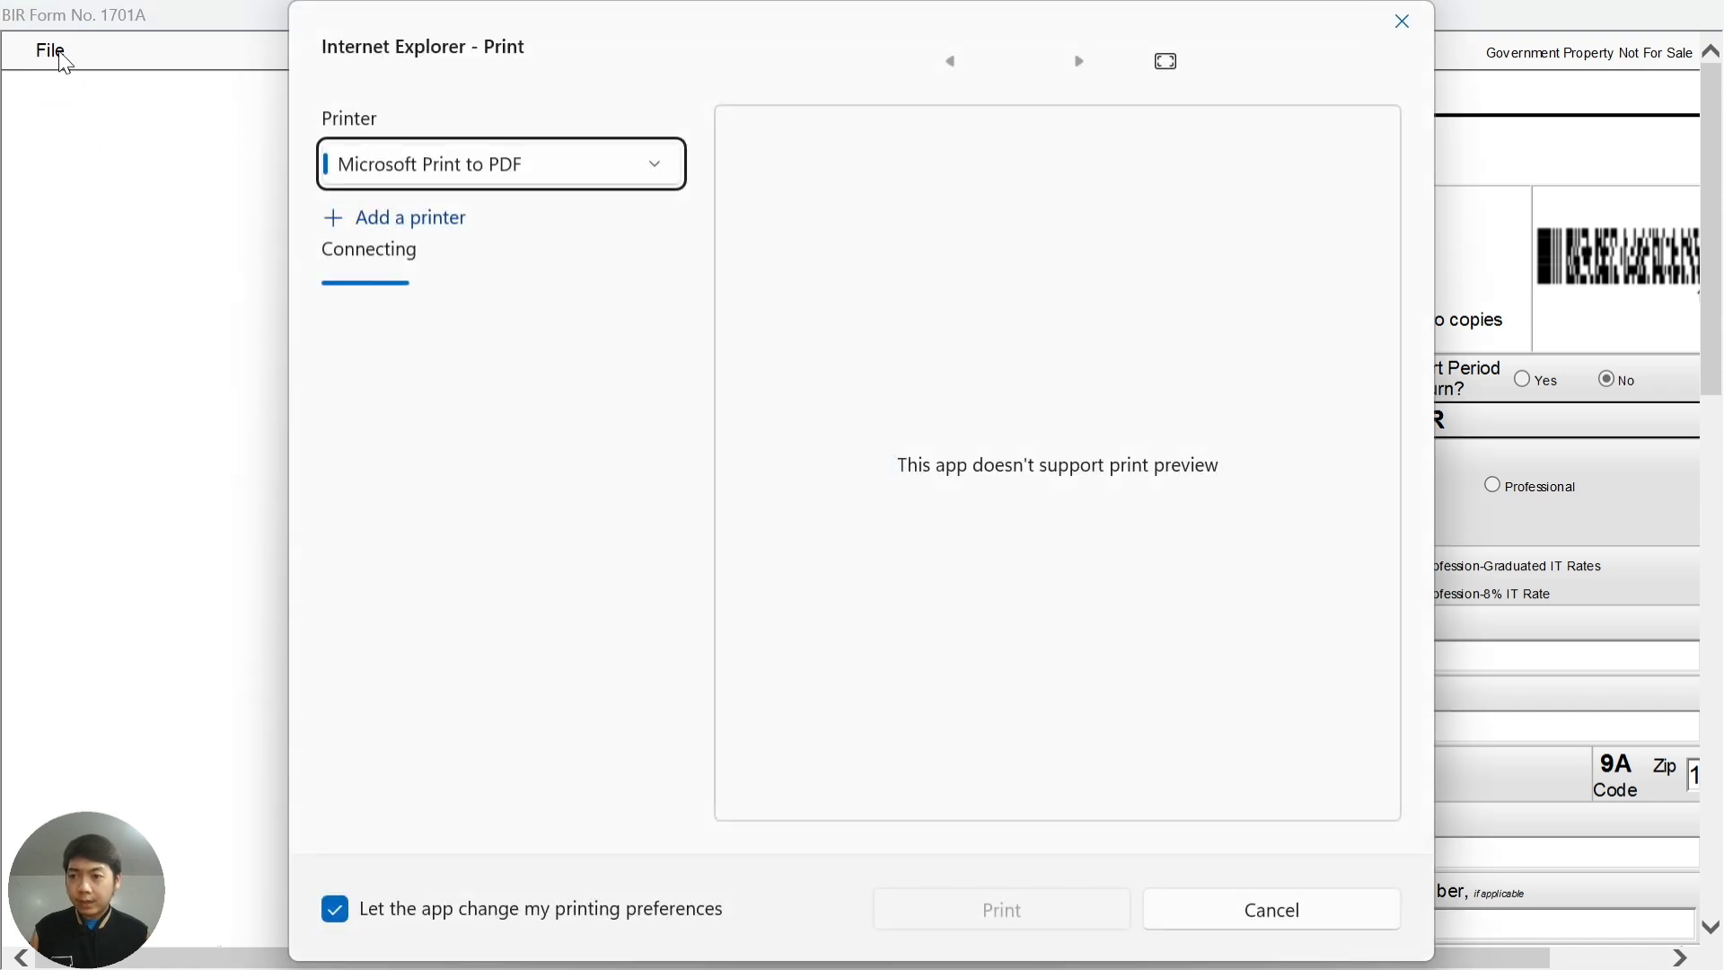
pyautogui.click(1403, 22)
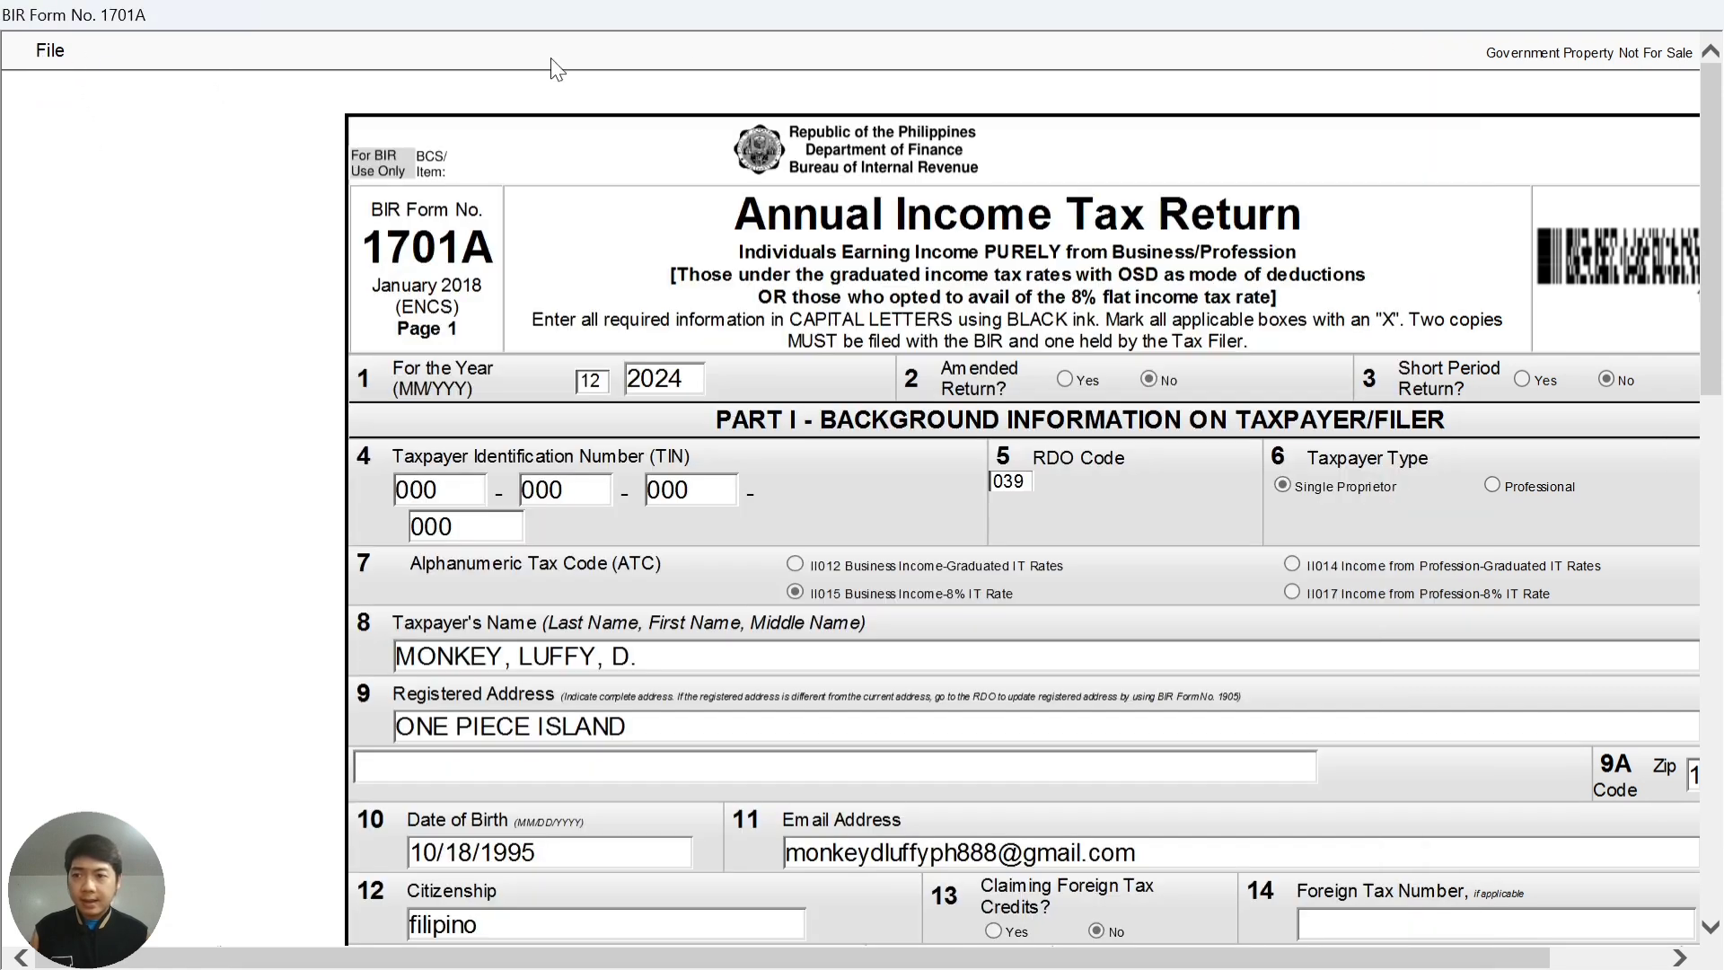
# - Cancel print layout to restore the normal form, then choose Submit / Final Copy
pyautogui.click(40, 51)
pyautogui.click(72, 131)
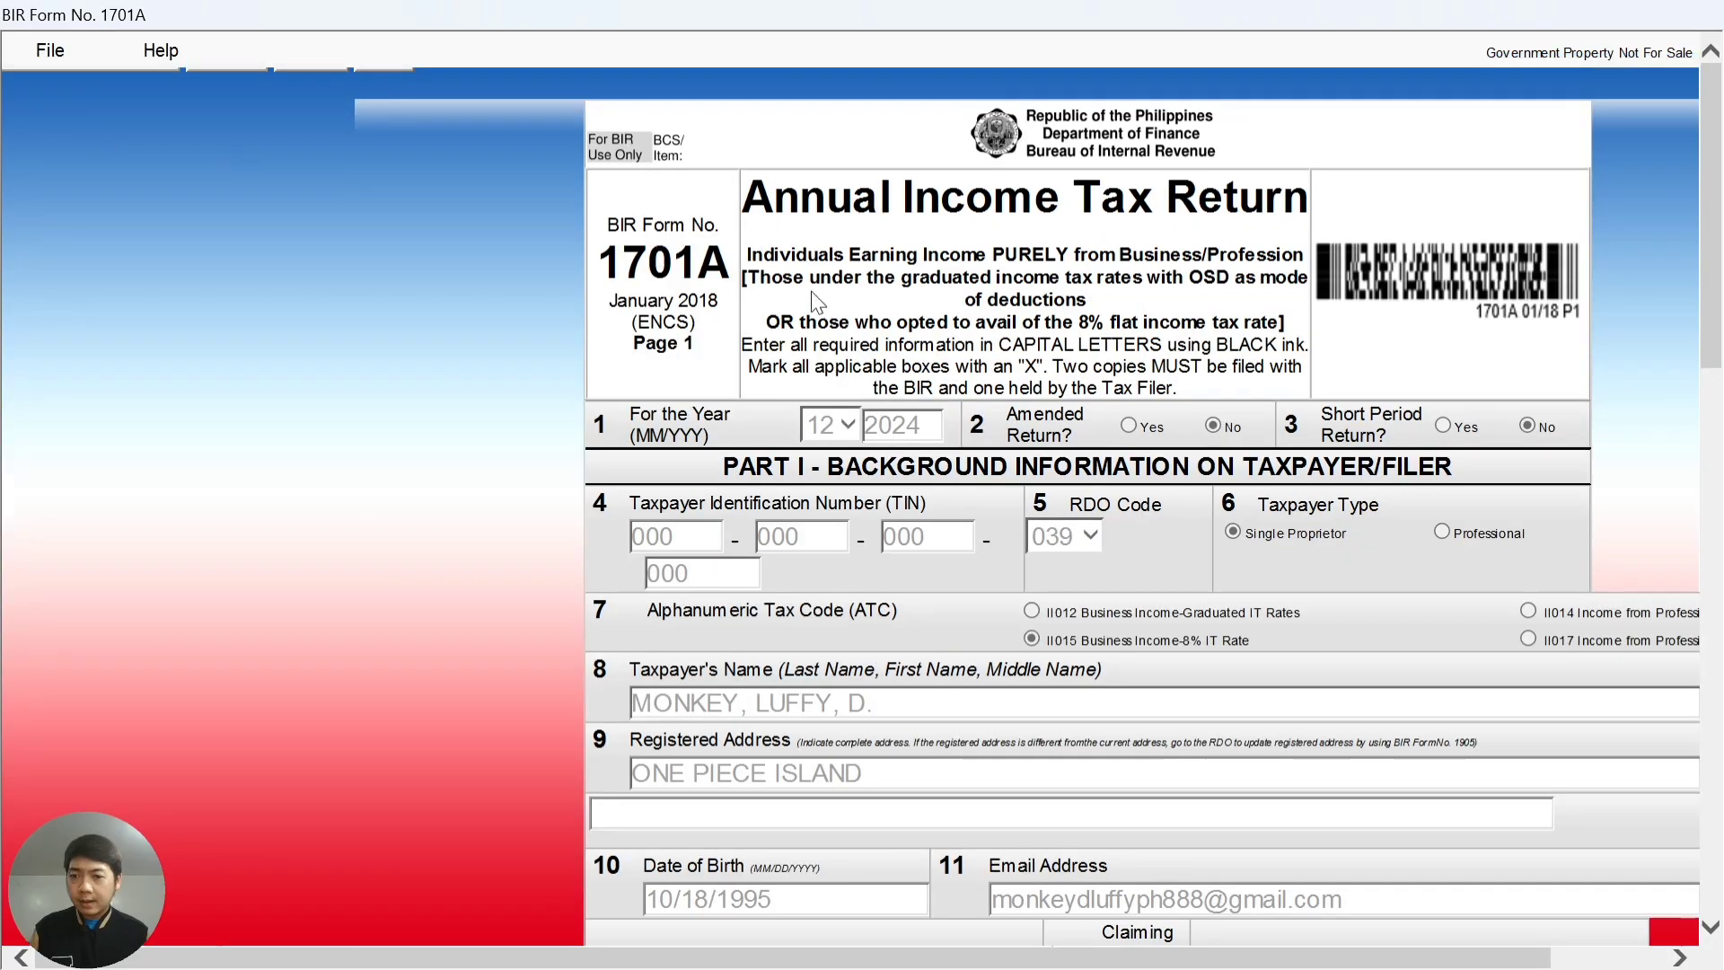
pyautogui.scroll(-15, 1276, 579)
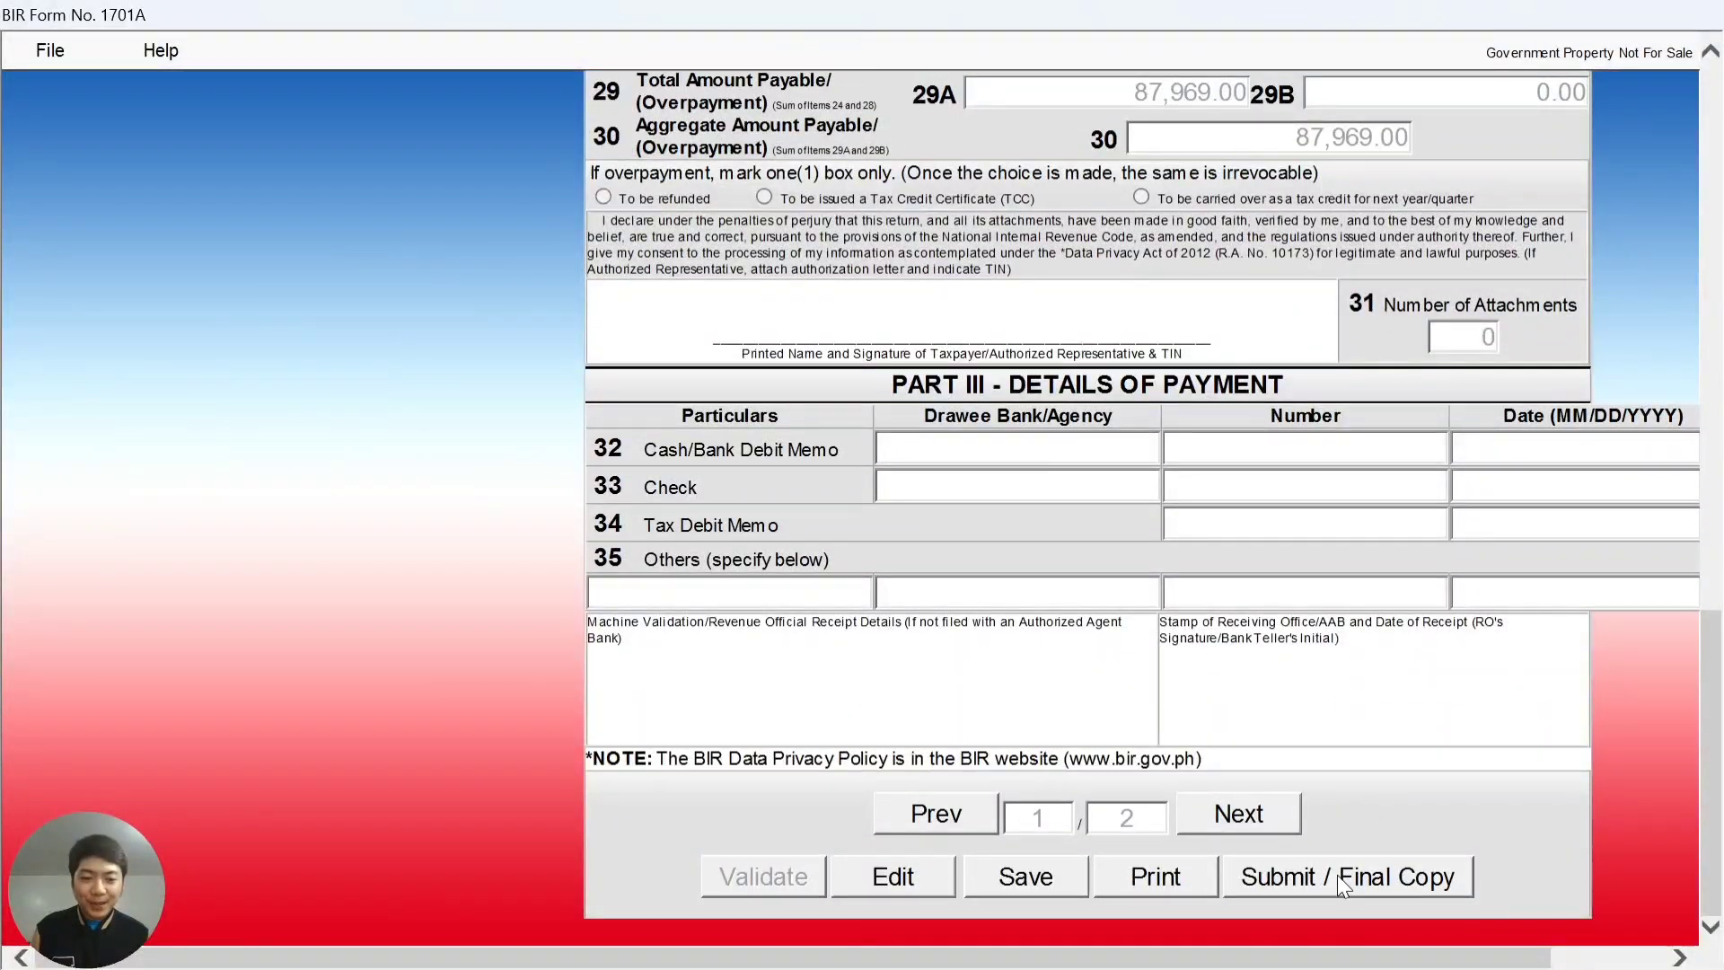
pyautogui.click(1338, 875)
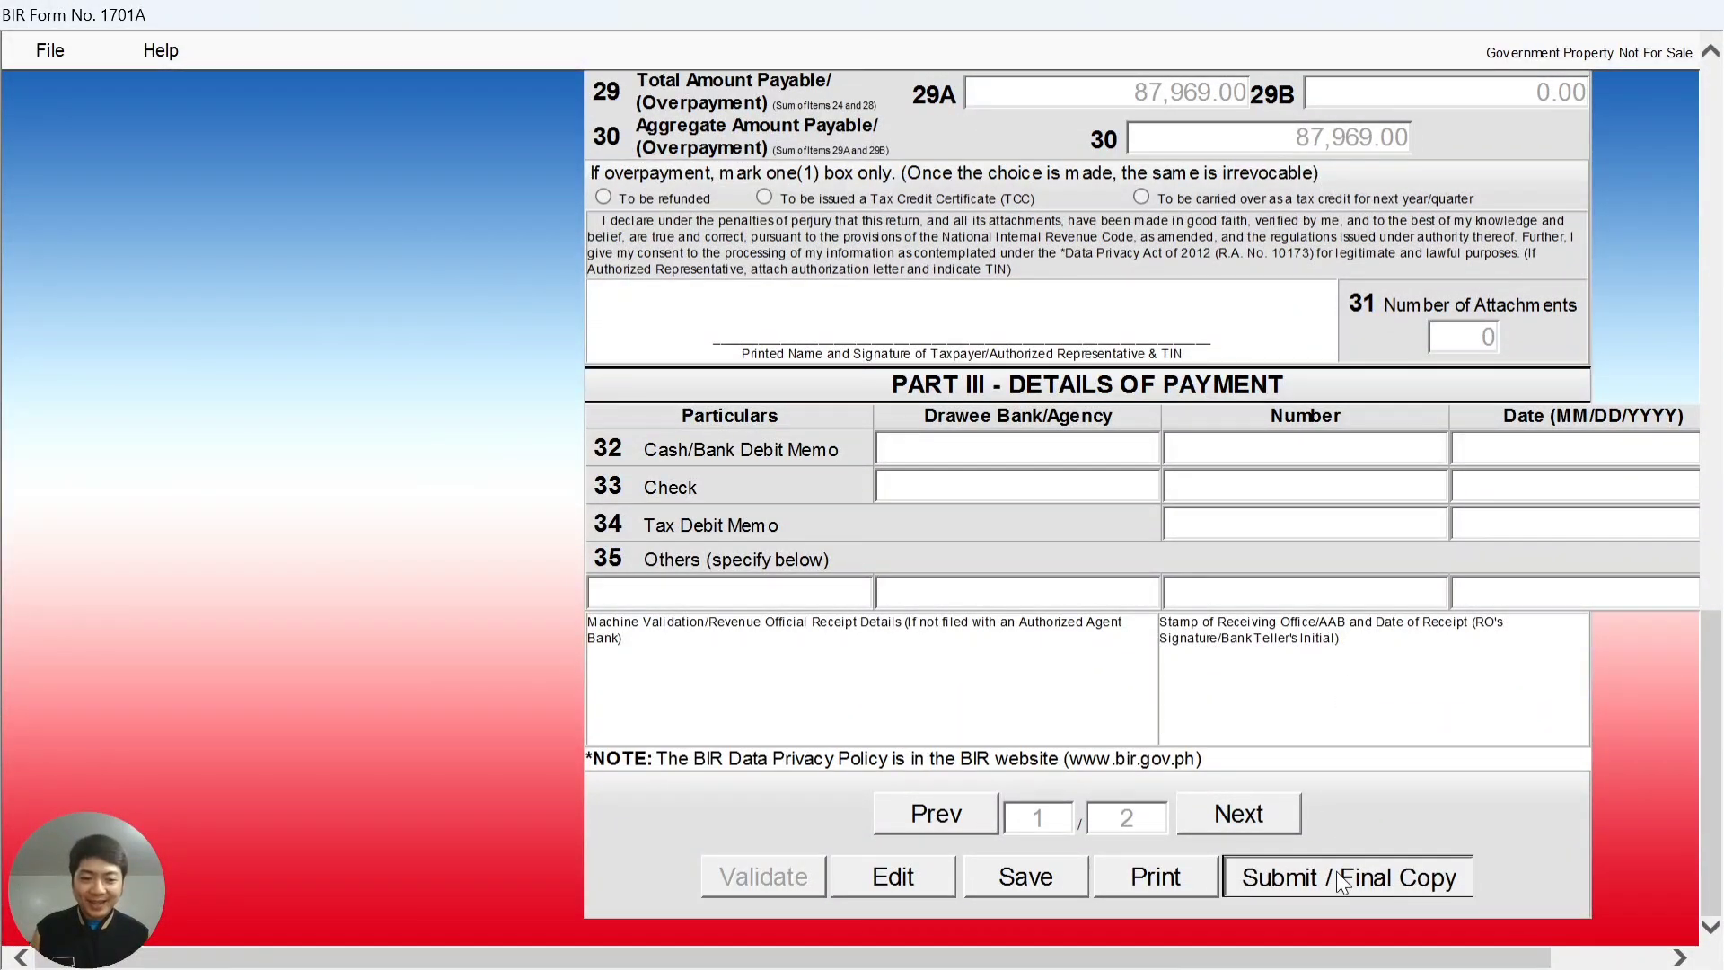